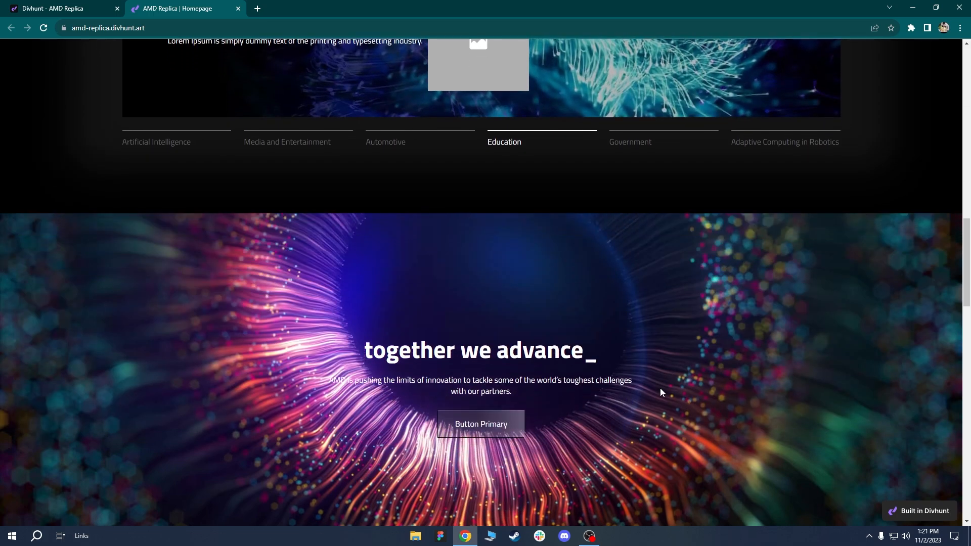
{"action": "scroll", "coordinate": [661, 393], "scroll_direction": "down", "scroll_amount": 5}
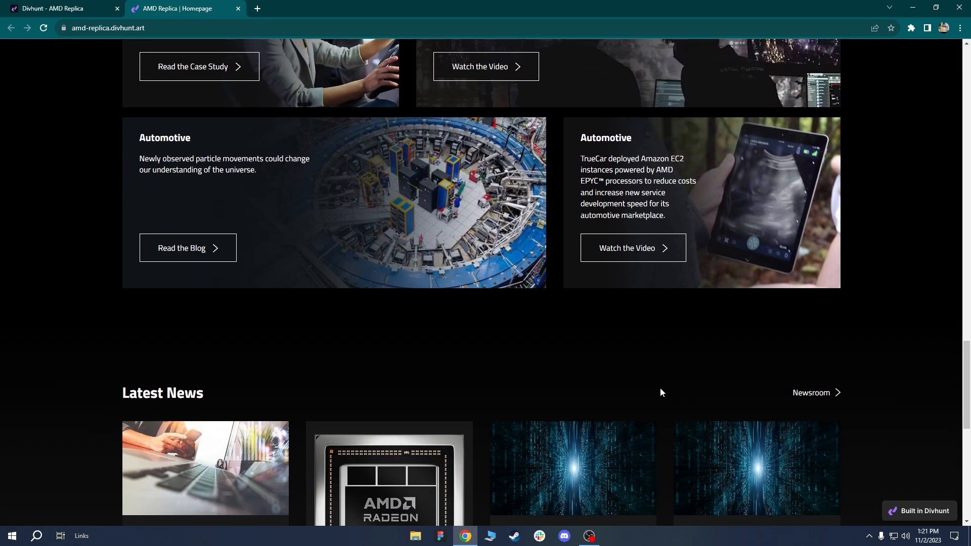
Look over the live AMD Replica homepage, then return to the Divhunt builder tab.
{"action": "left_click_drag", "start_coordinate": [967, 389], "coordinate": [969, 95]}
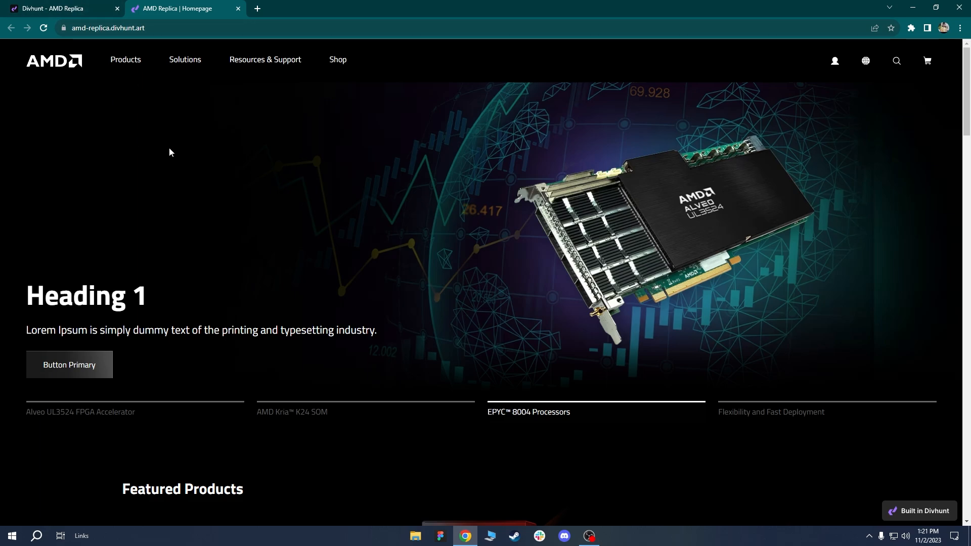
{"action": "left_click", "coordinate": [70, 8]}
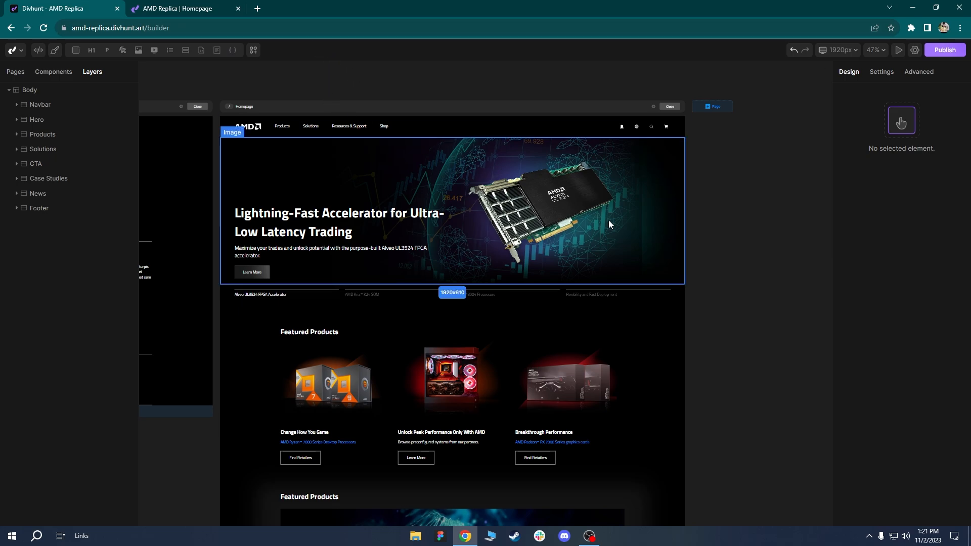
Adjust the canvas view and bring up the breakpoint list (1920, 991, 767, 480px).
{"action": "left_click_drag", "start_coordinate": [495, 209], "coordinate": [509, 228]}
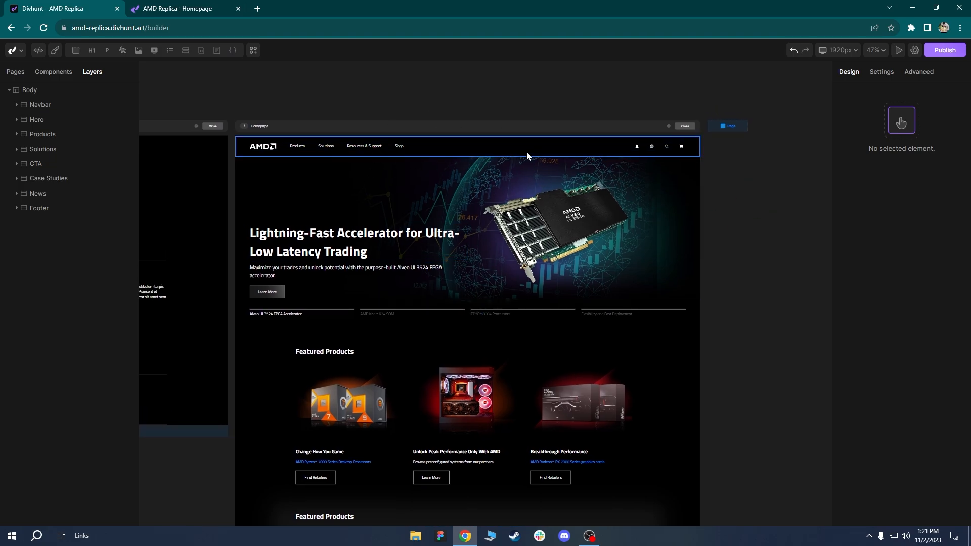
{"action": "scroll", "coordinate": [468, 180], "scroll_direction": "up", "scroll_amount": 2}
{"action": "left_click_drag", "start_coordinate": [467, 180], "coordinate": [467, 215]}
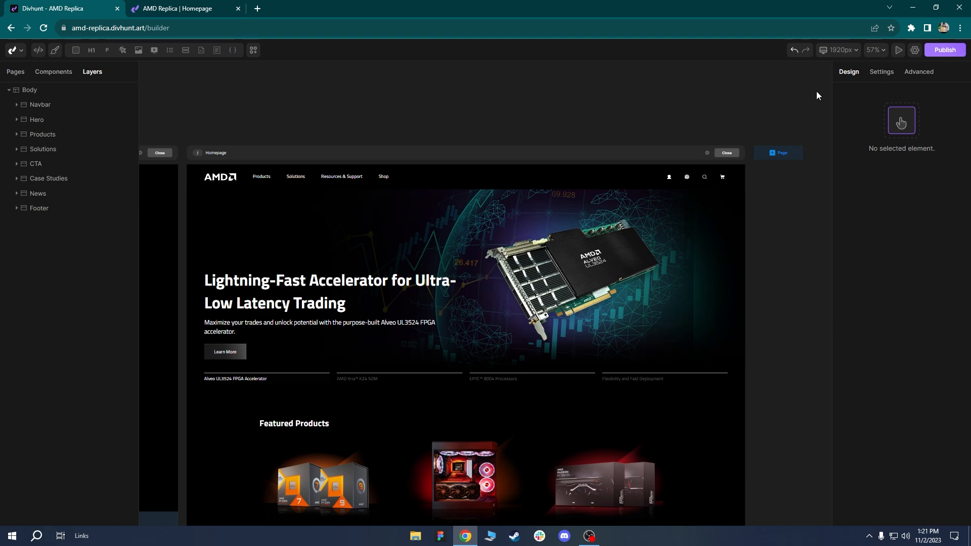
{"action": "left_click", "coordinate": [840, 50]}
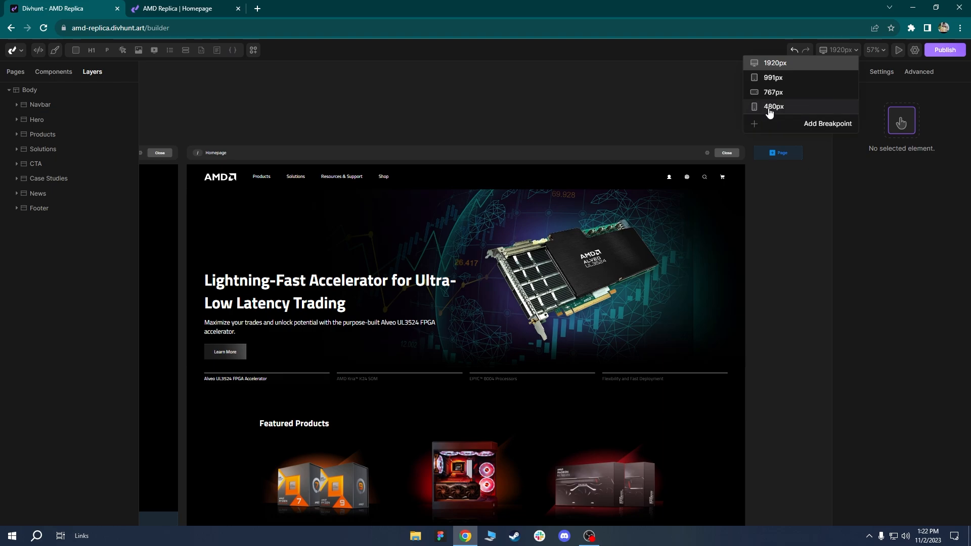
Switch the canvas to the 991px breakpoint and zoom in to about 99%.
{"action": "left_click", "coordinate": [774, 79]}
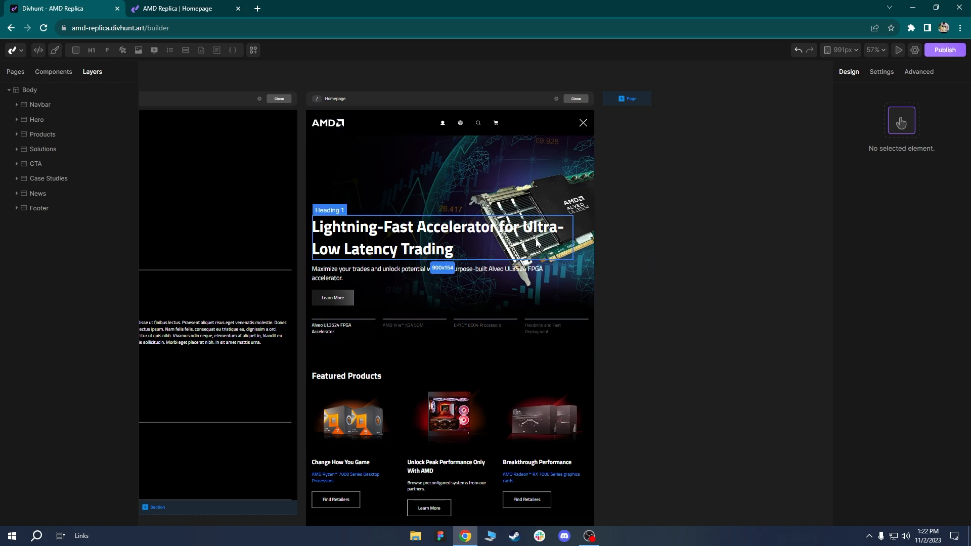
{"action": "scroll", "coordinate": [484, 199], "scroll_direction": "up", "scroll_amount": 5}
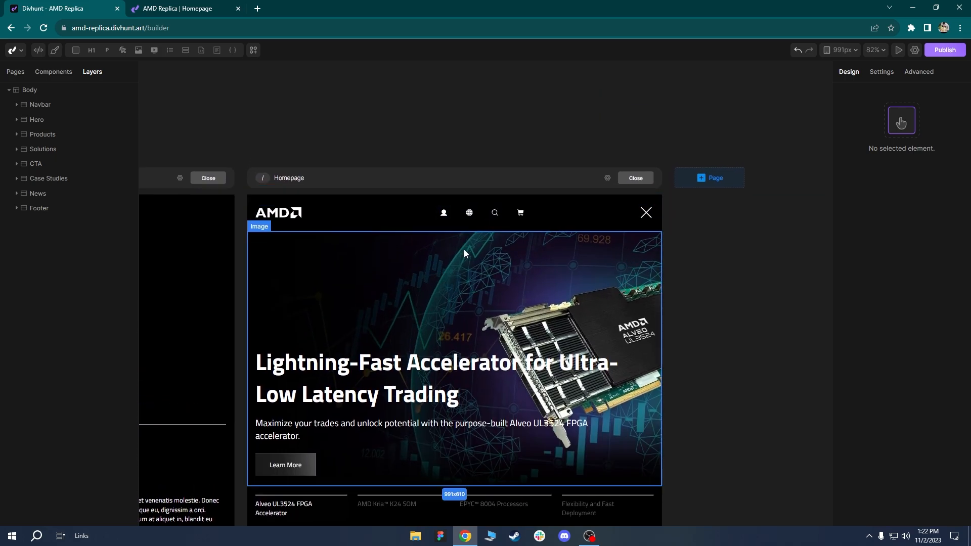
{"action": "scroll", "coordinate": [472, 214], "scroll_direction": "up", "scroll_amount": 3}
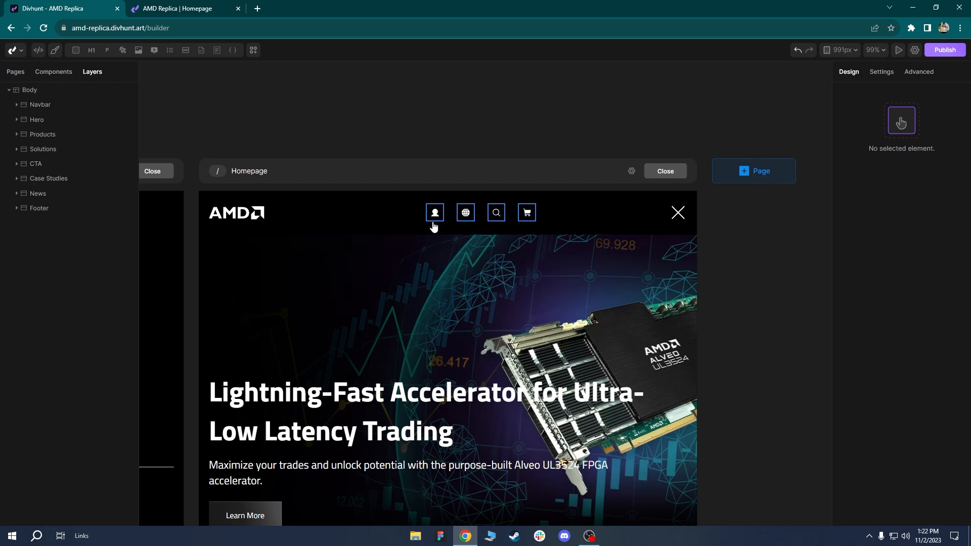
Turn off Show in the Hamburger element's Hamburger Menu transform and save it.
{"action": "left_click", "coordinate": [334, 216]}
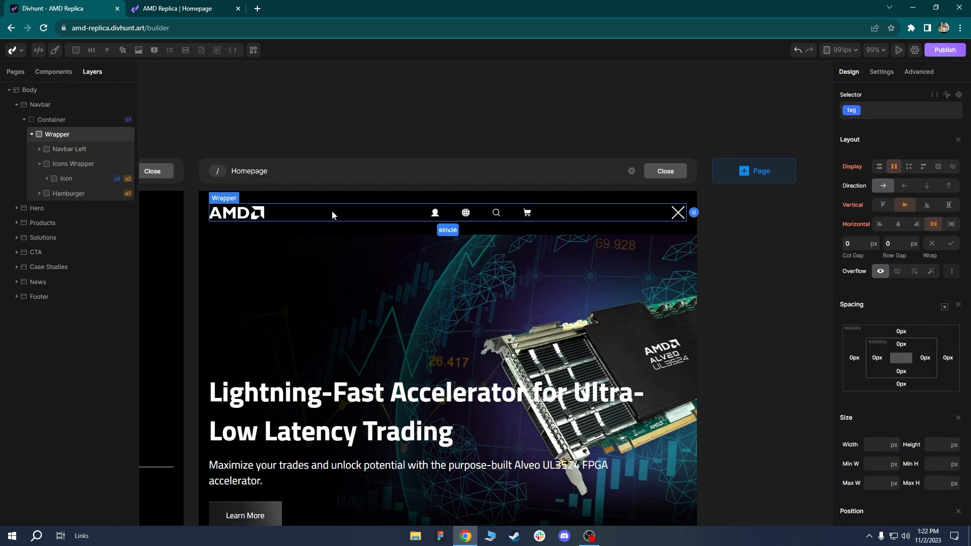
{"action": "left_click", "coordinate": [69, 195]}
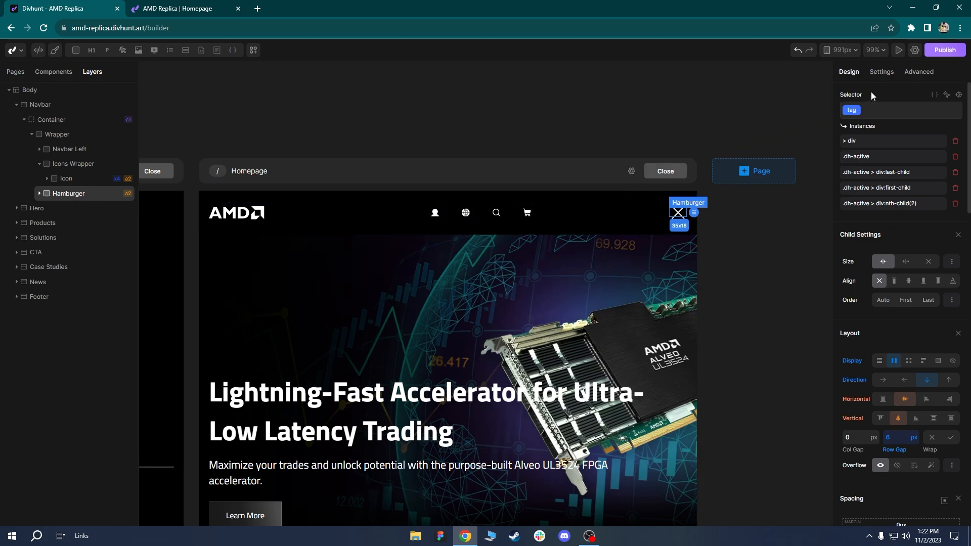
{"action": "left_click", "coordinate": [881, 73]}
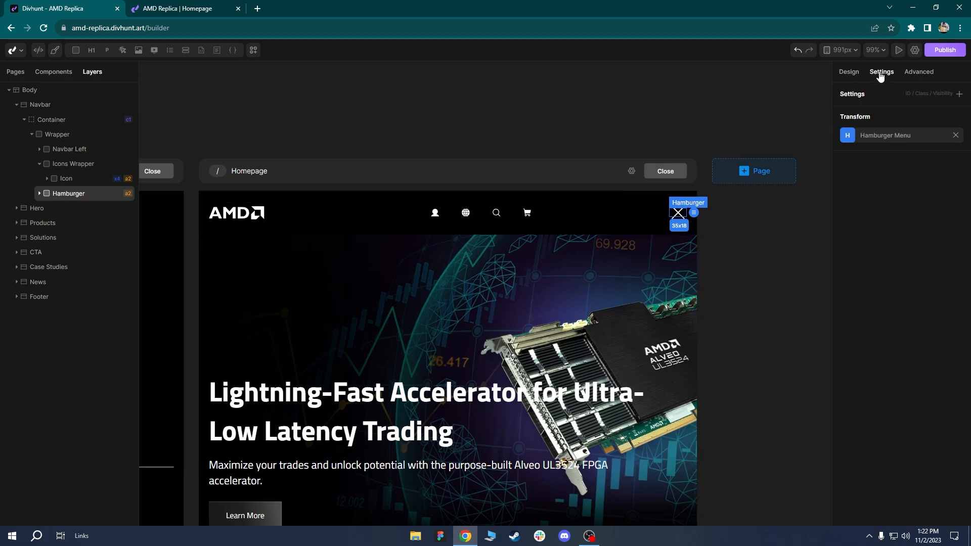
{"action": "left_click", "coordinate": [851, 137]}
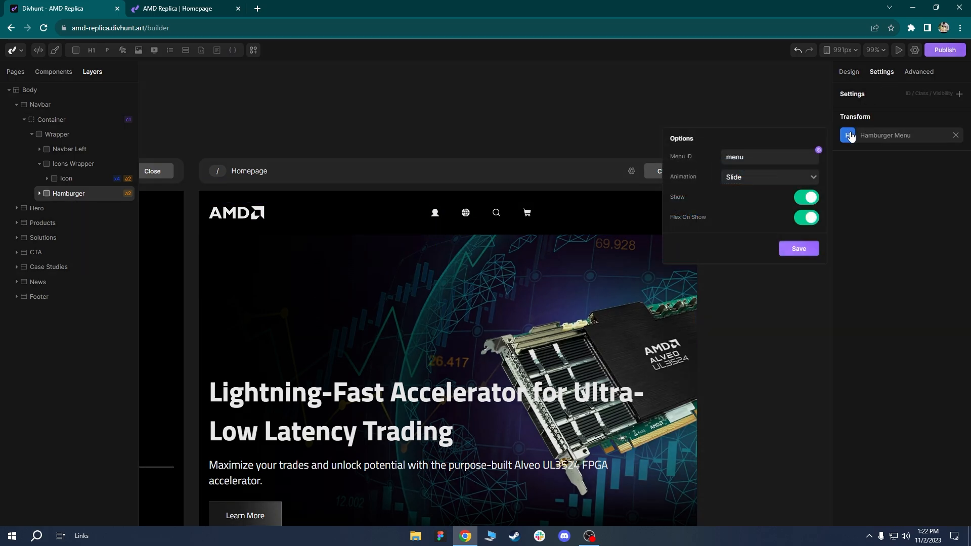
{"action": "left_click", "coordinate": [807, 197]}
{"action": "left_click", "coordinate": [798, 248]}
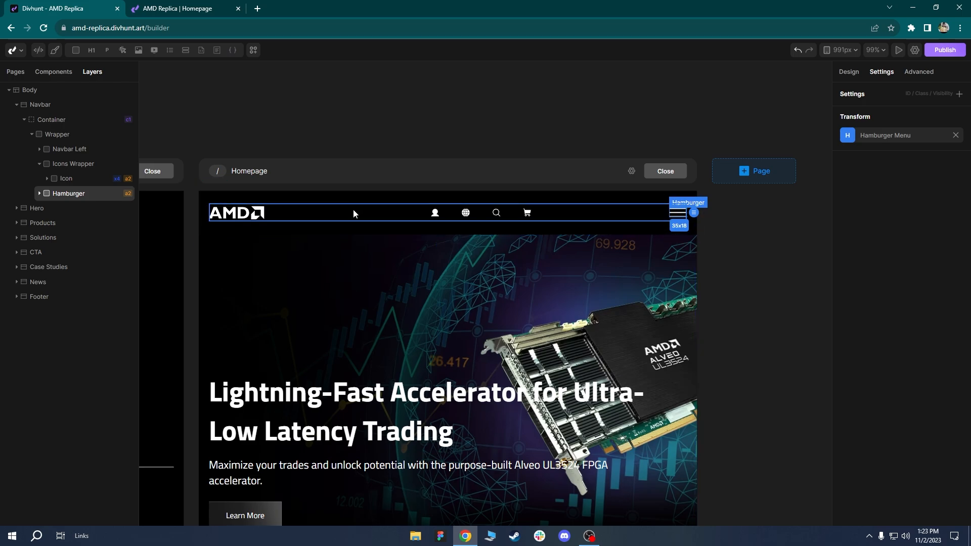
Return the canvas to the 1920px breakpoint and select the navbar Wrapper.
{"action": "left_click", "coordinate": [453, 219]}
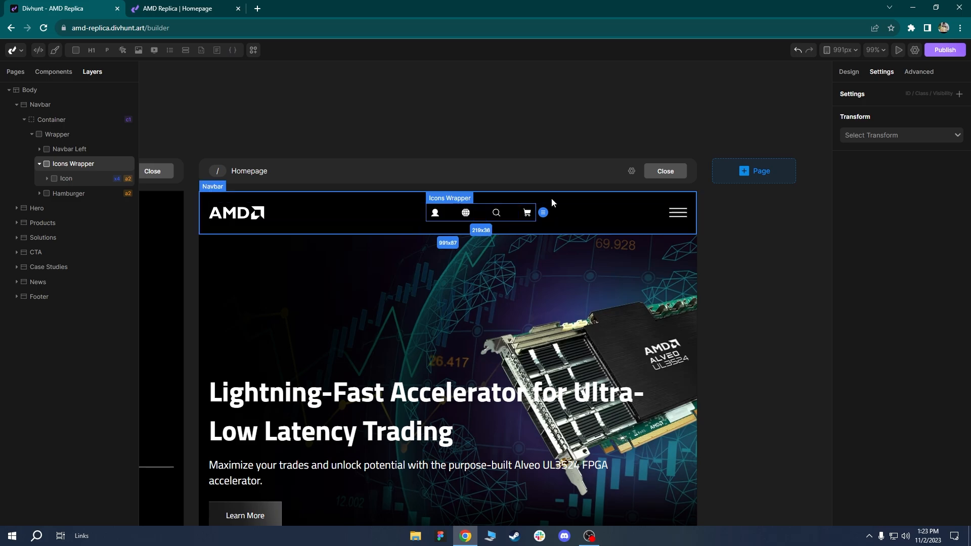
{"action": "left_click", "coordinate": [844, 51]}
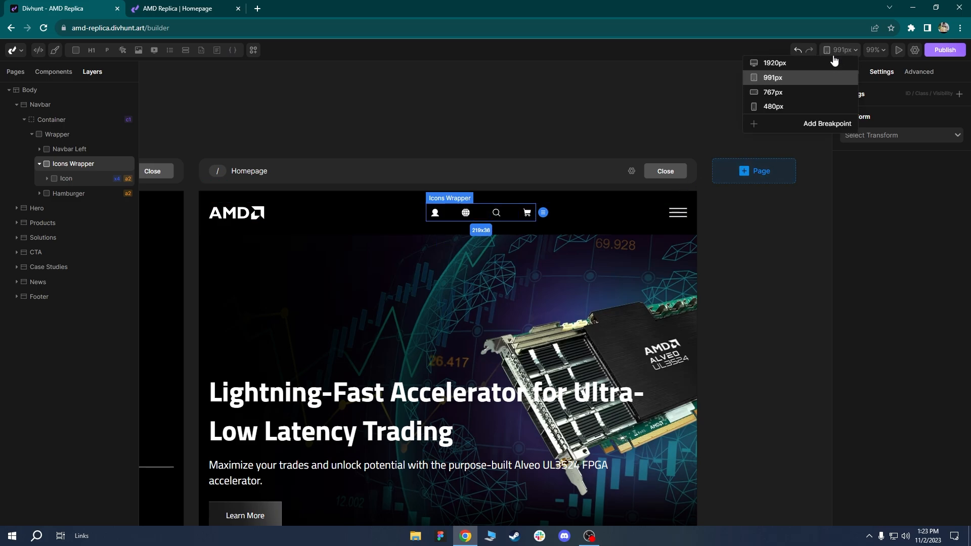
{"action": "left_click", "coordinate": [819, 60]}
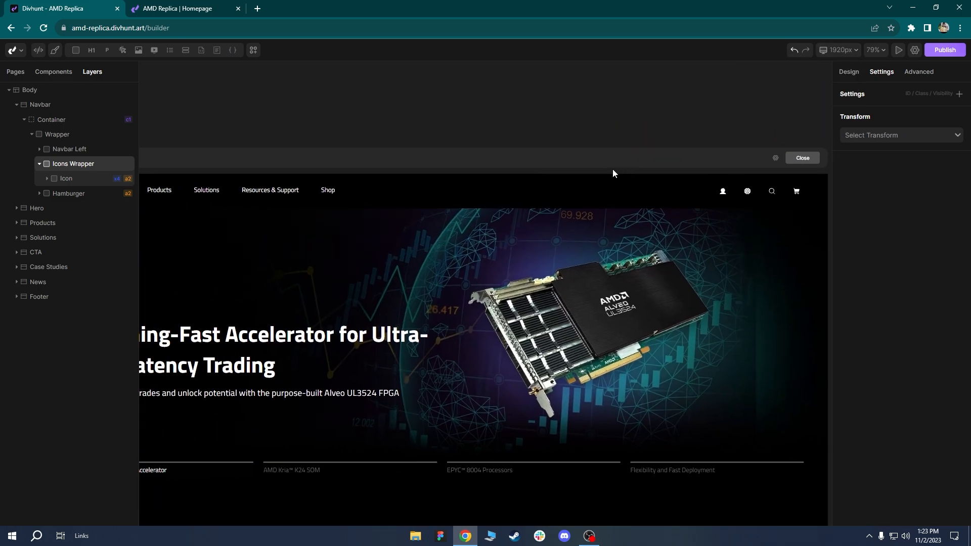
{"action": "left_click", "coordinate": [413, 185]}
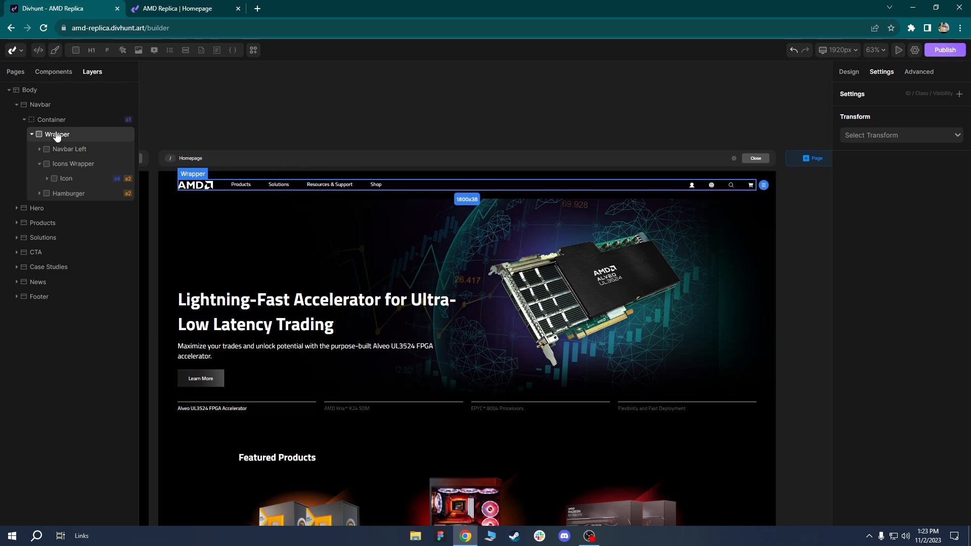
Add a new div inside the navbar Wrapper and label it Menu Wrap.
{"action": "left_click", "coordinate": [39, 164]}
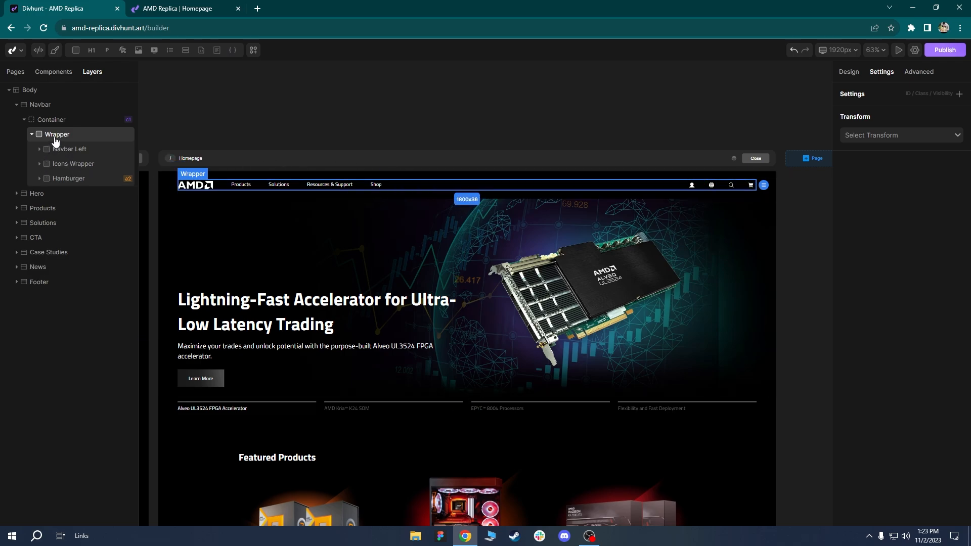
{"action": "left_click", "coordinate": [74, 53]}
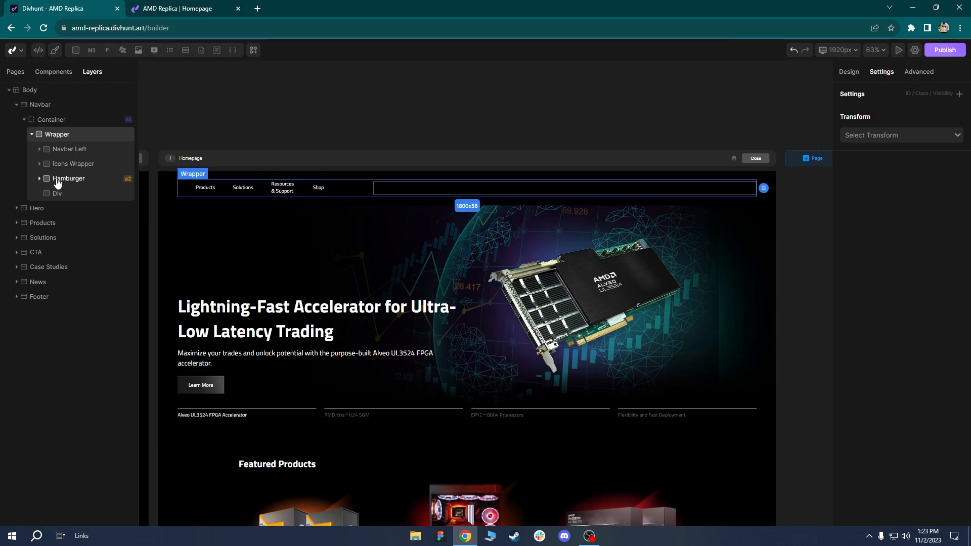
{"action": "left_click", "coordinate": [55, 194]}
{"action": "right_click", "coordinate": [55, 196]}
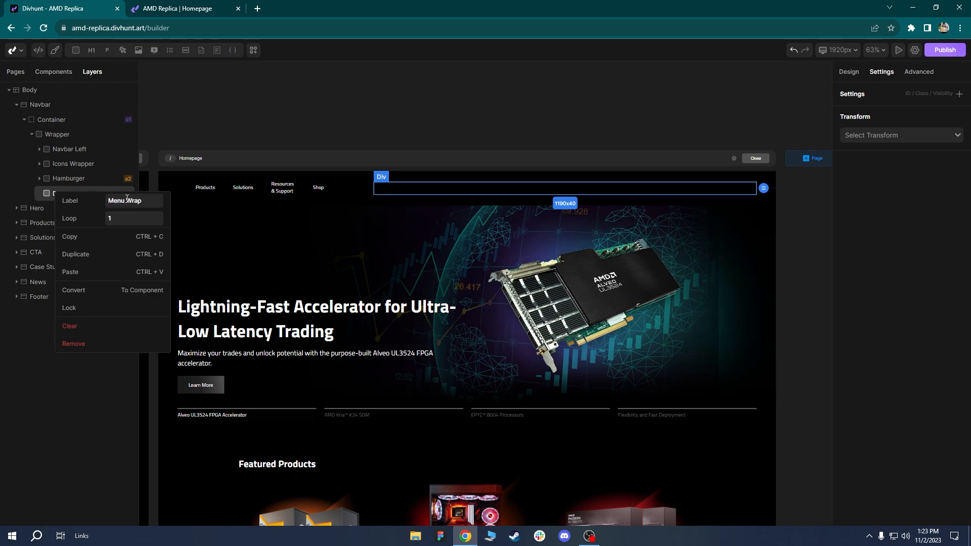
{"action": "key", "text": "Return"}
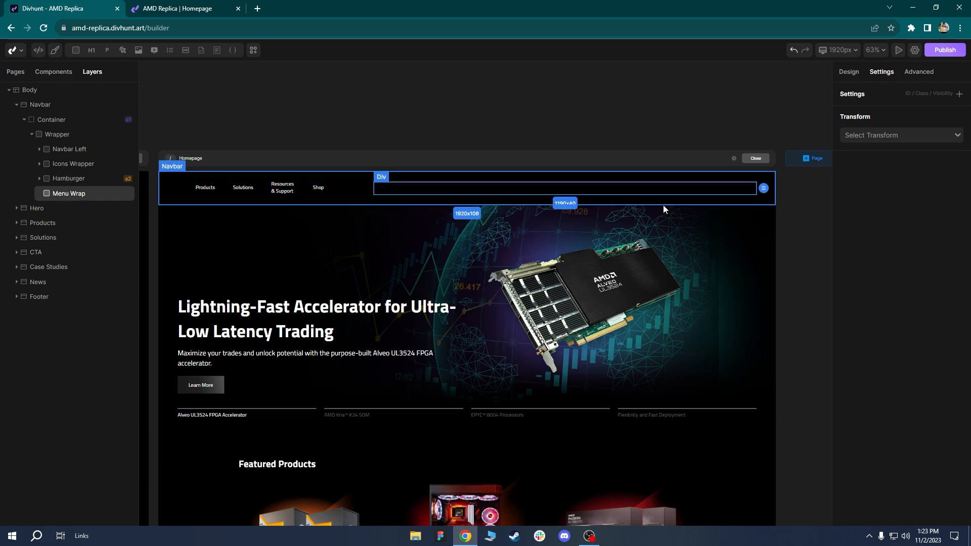
Move the Menu links and Icons Wrapper out of Navbar Left into Menu Wrap.
{"action": "left_click", "coordinate": [39, 149]}
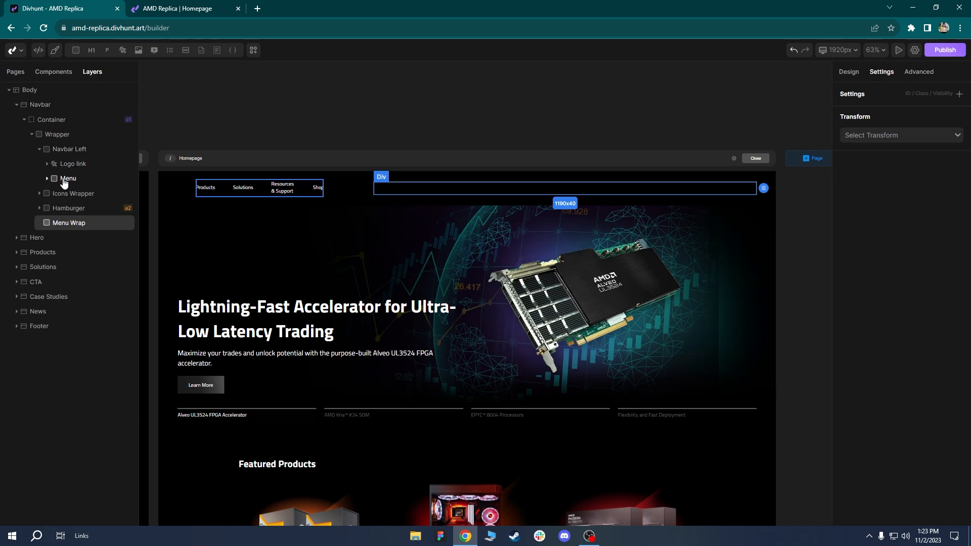
{"action": "left_click_drag", "start_coordinate": [64, 183], "coordinate": [78, 225]}
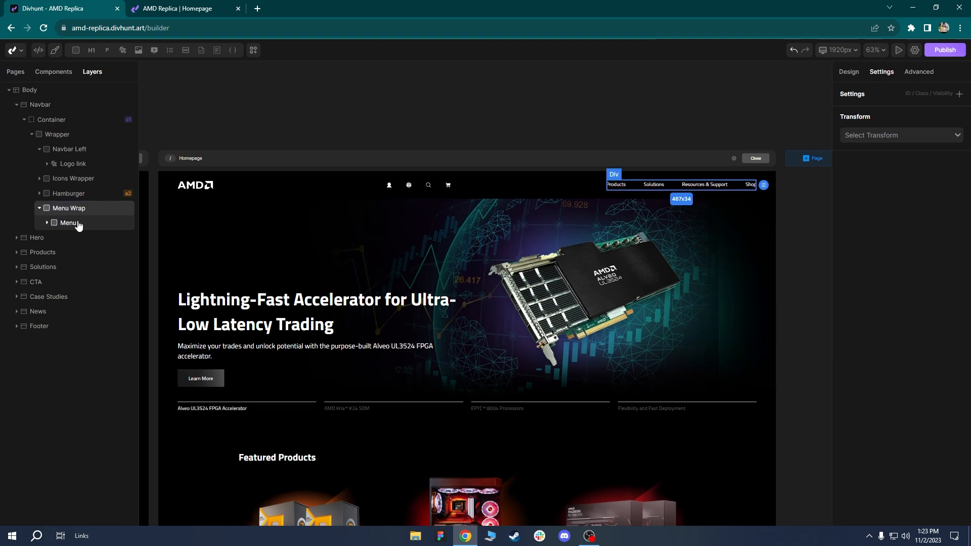
{"action": "left_click_drag", "start_coordinate": [65, 182], "coordinate": [61, 236]}
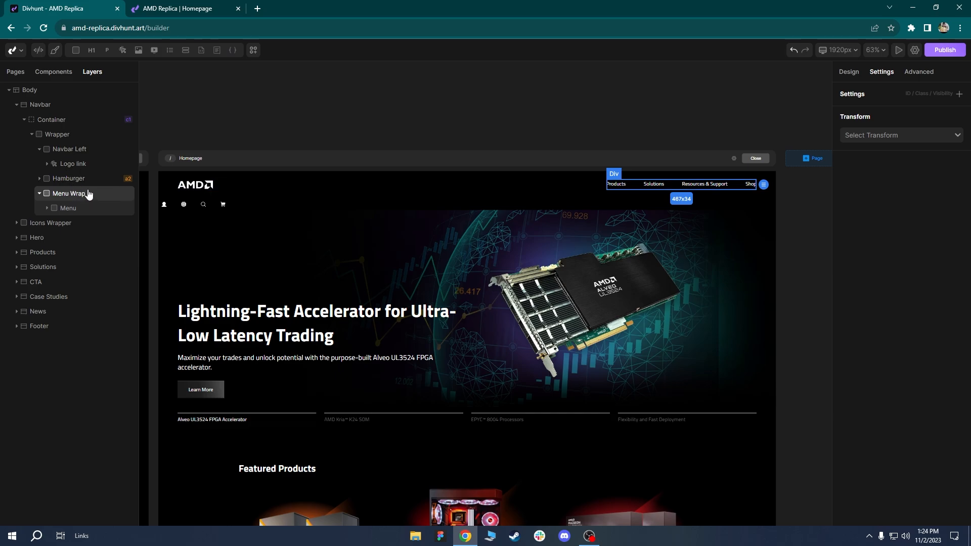
After reloading, nest Icons Wrapper below Menu in Menu Wrap and move Logo link ahead of Navbar Left.
{"action": "left_click", "coordinate": [43, 27]}
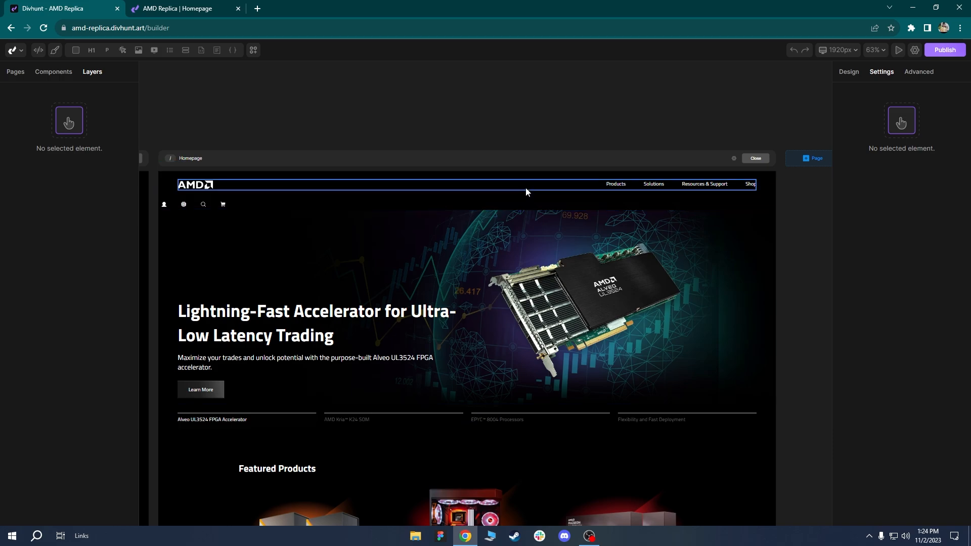
{"action": "left_click", "coordinate": [526, 192]}
{"action": "left_click", "coordinate": [71, 194]}
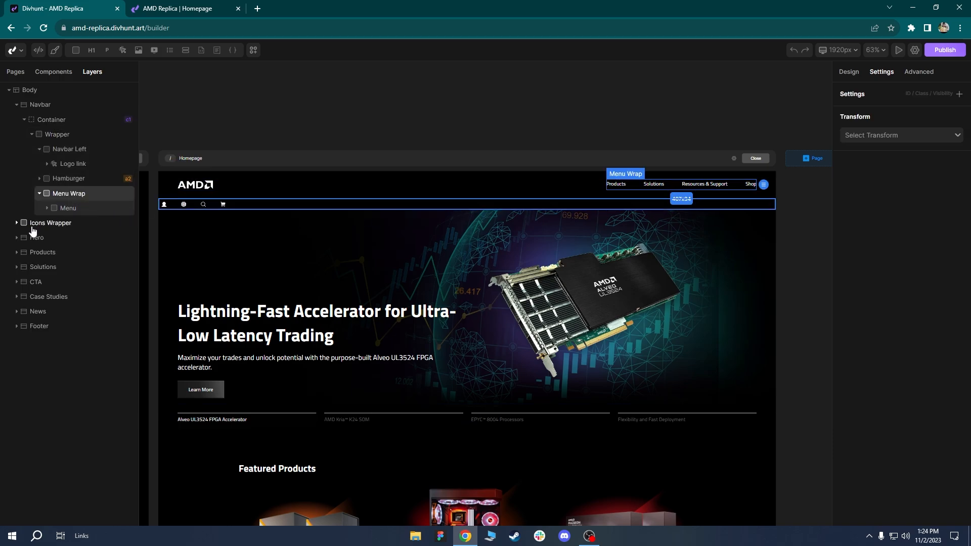
{"action": "left_click_drag", "start_coordinate": [32, 230], "coordinate": [107, 228]}
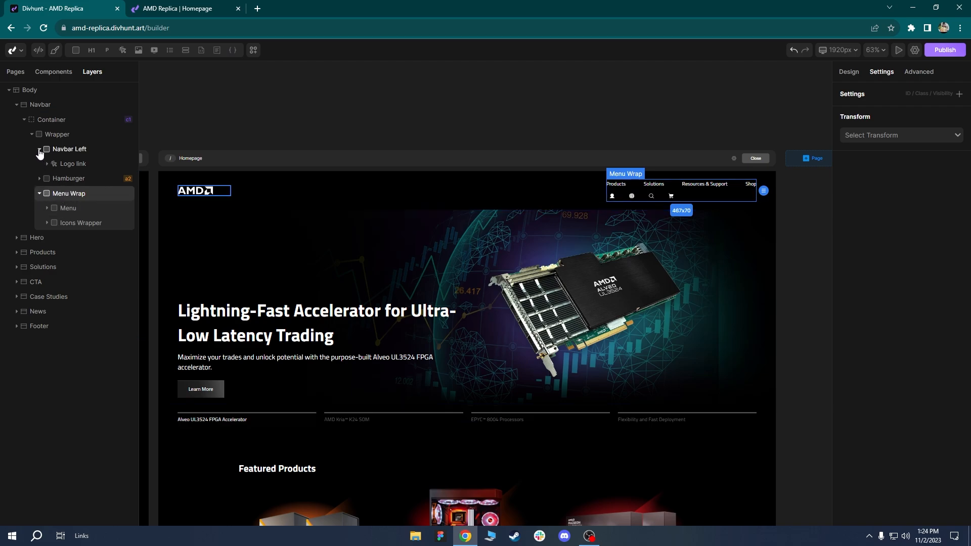
{"action": "left_click_drag", "start_coordinate": [59, 165], "coordinate": [61, 150]}
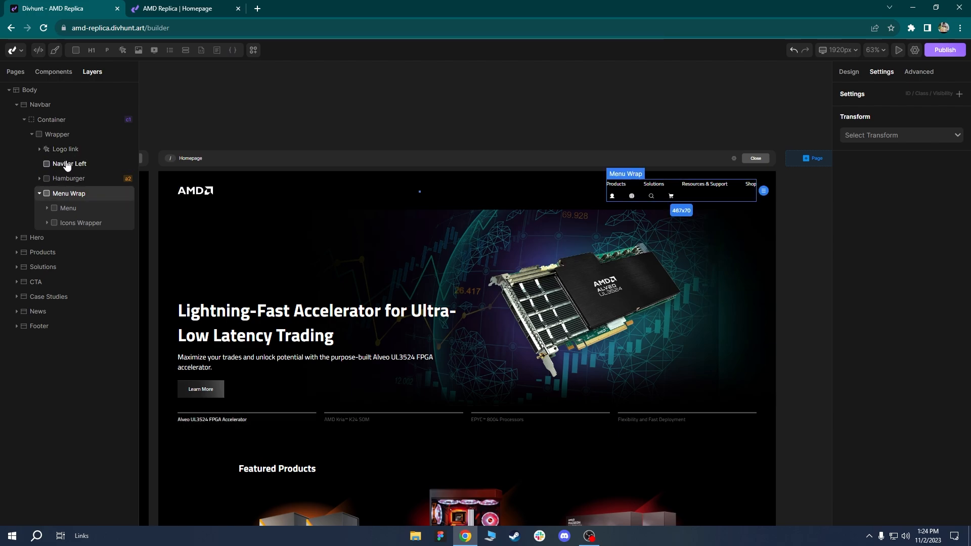
Delete Navbar Left and place Menu Wrap ahead of Hamburger in the navbar.
{"action": "left_click", "coordinate": [67, 165]}
{"action": "right_click", "coordinate": [66, 165]}
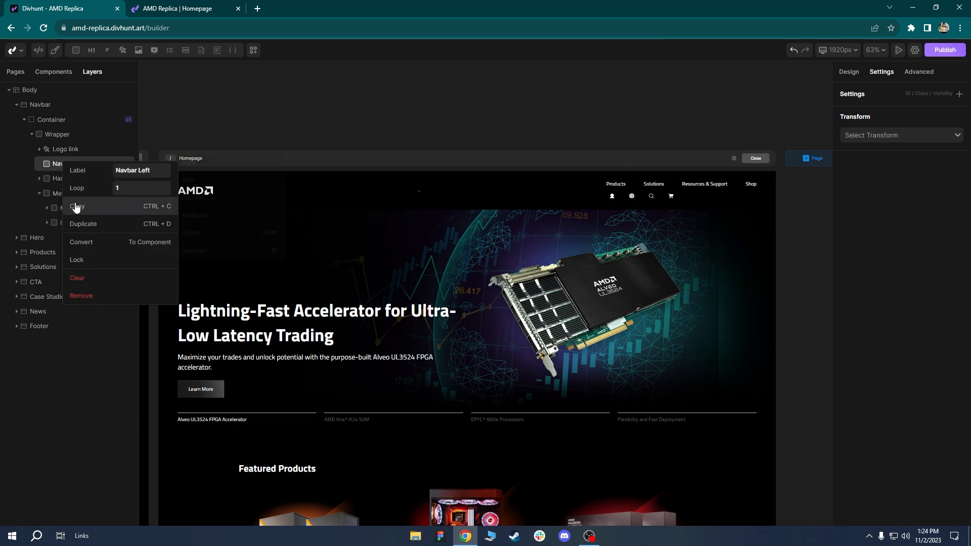
{"action": "left_click", "coordinate": [81, 295]}
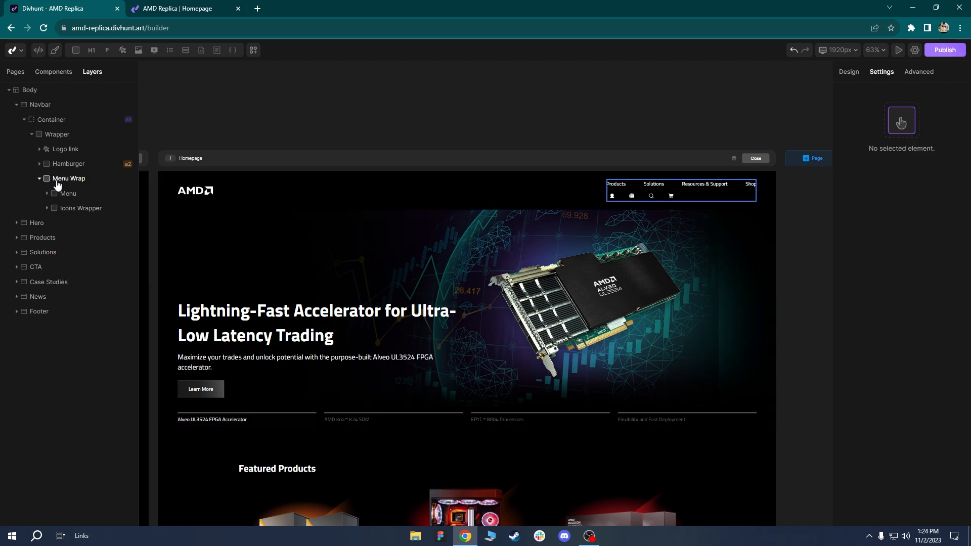
{"action": "left_click_drag", "start_coordinate": [58, 186], "coordinate": [62, 162]}
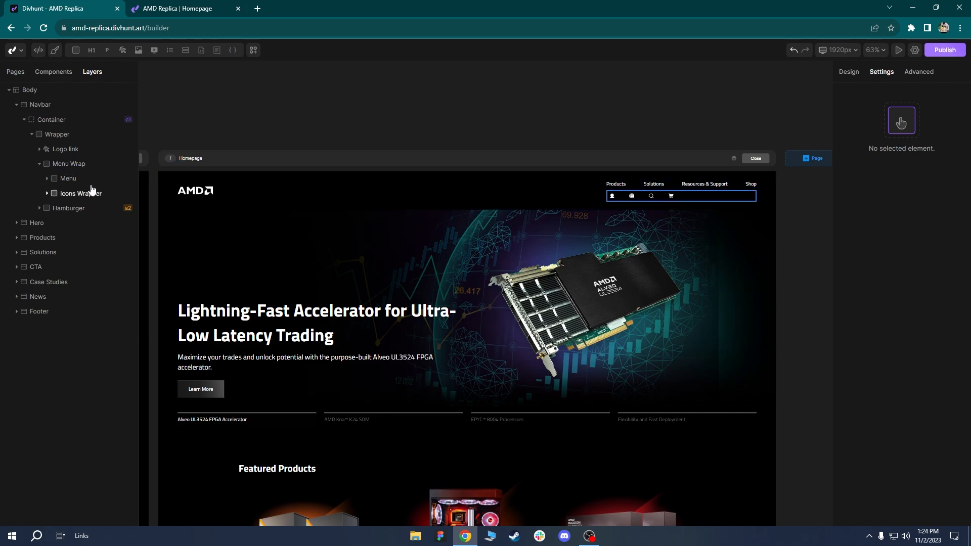
{"action": "left_click", "coordinate": [68, 166]}
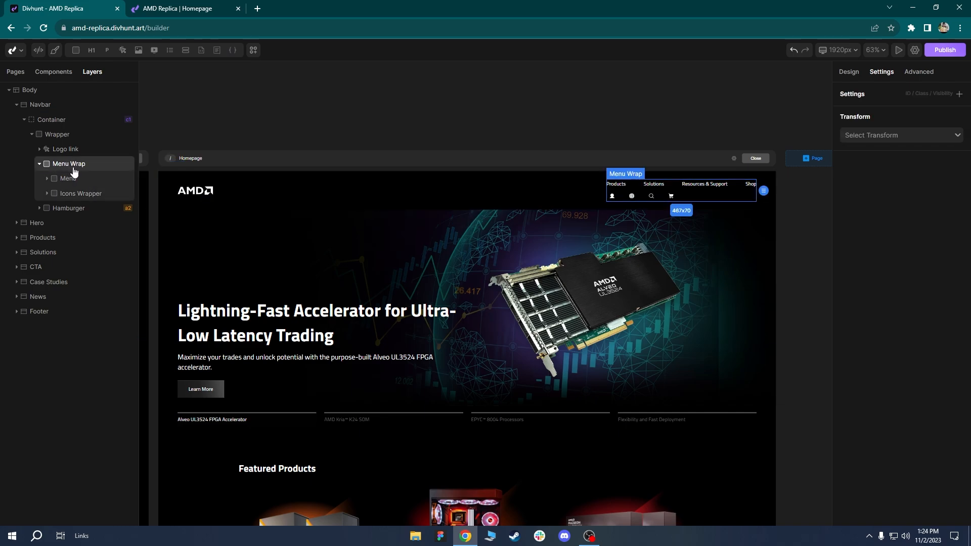
Give Menu Wrap width 100%, flex display, space-between horizontally and centred vertically.
{"action": "left_click", "coordinate": [848, 73]}
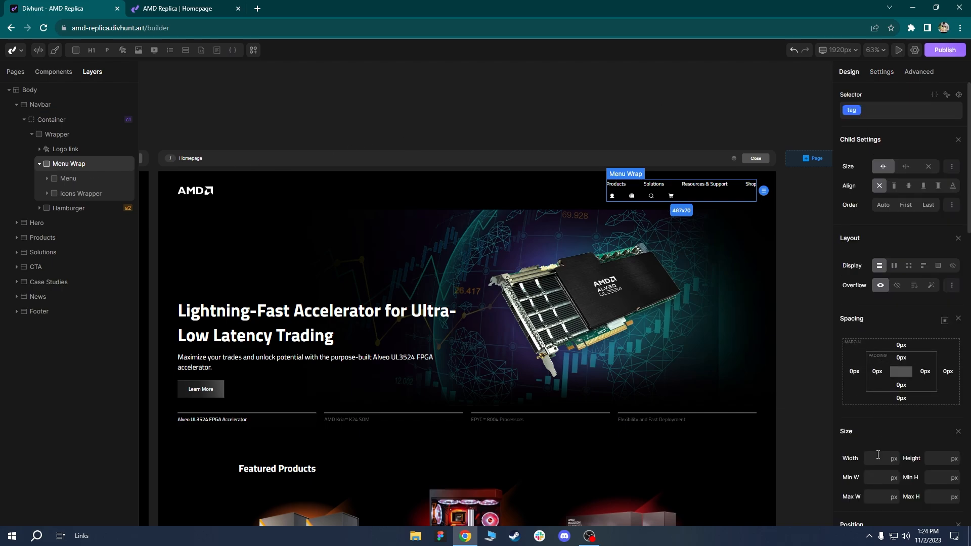
{"action": "type", "text": "100%"}
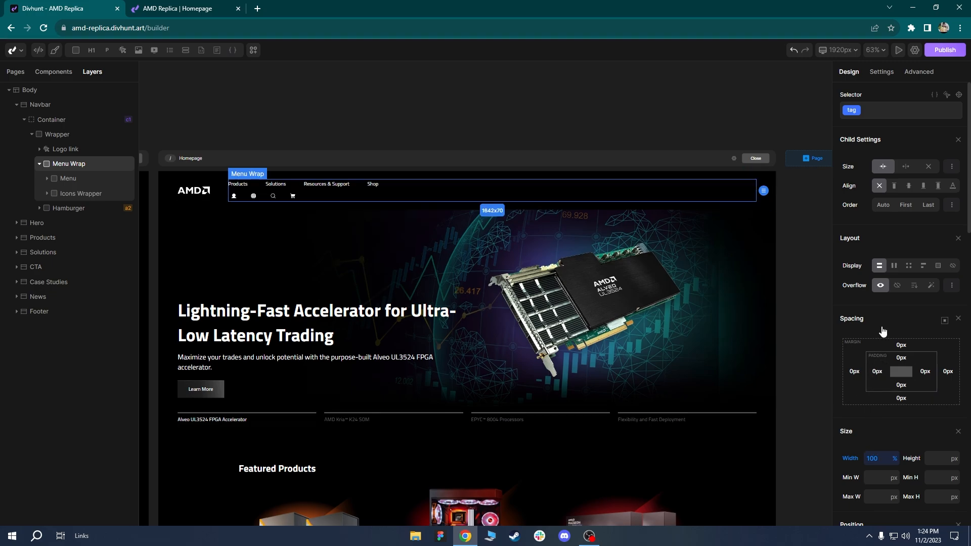
{"action": "left_click", "coordinate": [894, 266]}
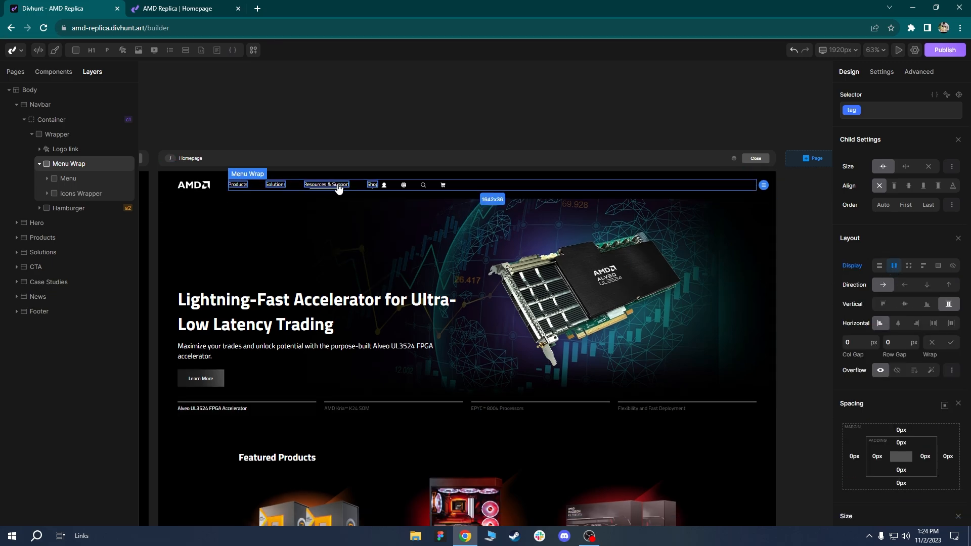
{"action": "left_click", "coordinate": [934, 326]}
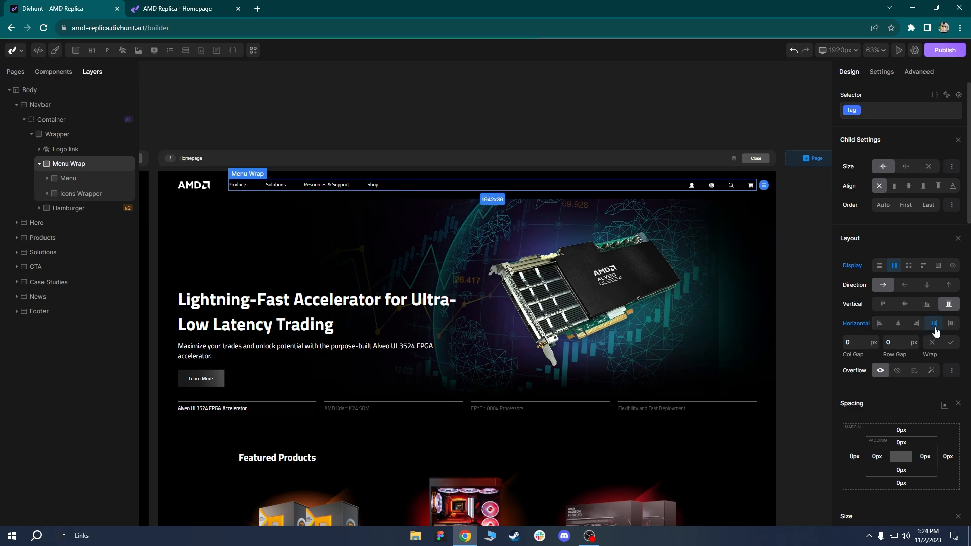
{"action": "left_click", "coordinate": [906, 305]}
Inspect the Logo link and Menu elements, checking Menu's layout and settings.
{"action": "left_click", "coordinate": [253, 245]}
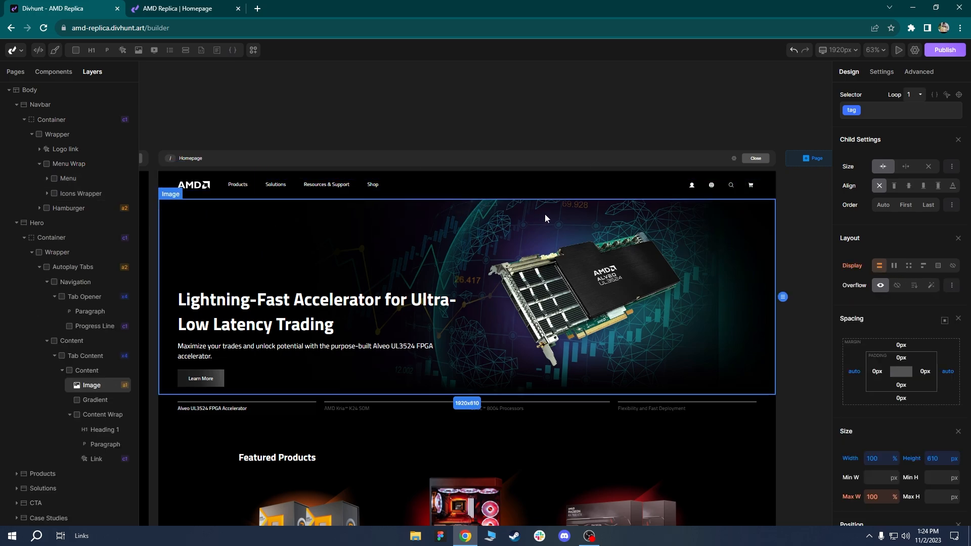
{"action": "left_click", "coordinate": [551, 188]}
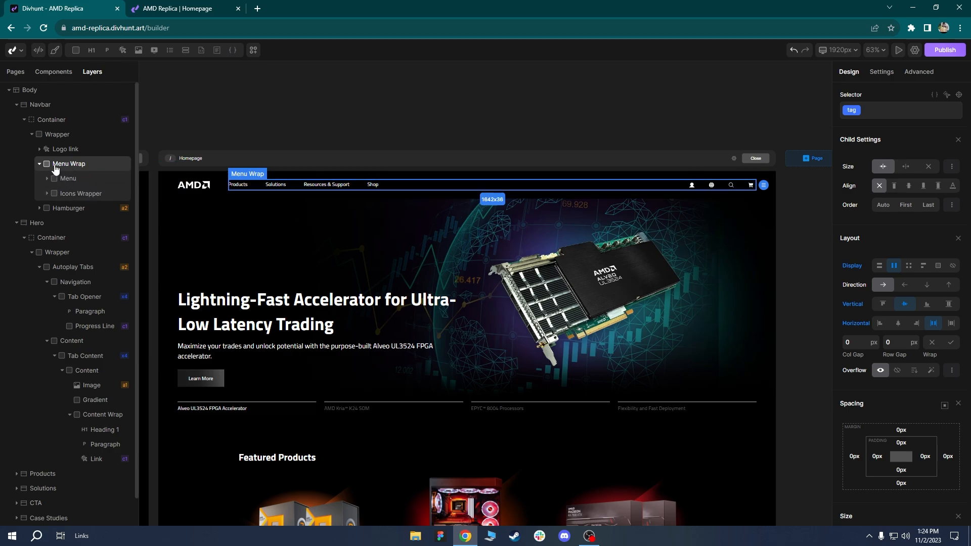
{"action": "left_click", "coordinate": [63, 150]}
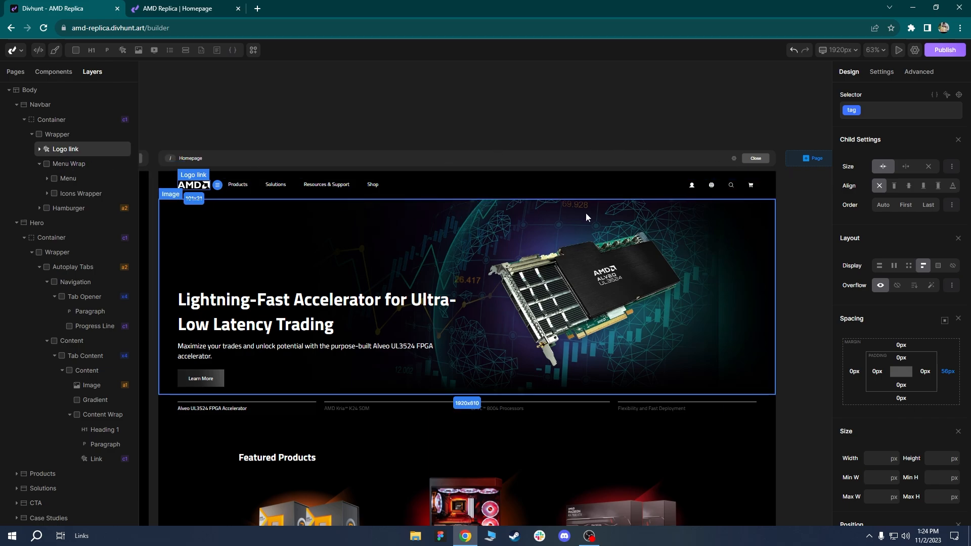
{"action": "left_click", "coordinate": [75, 180]}
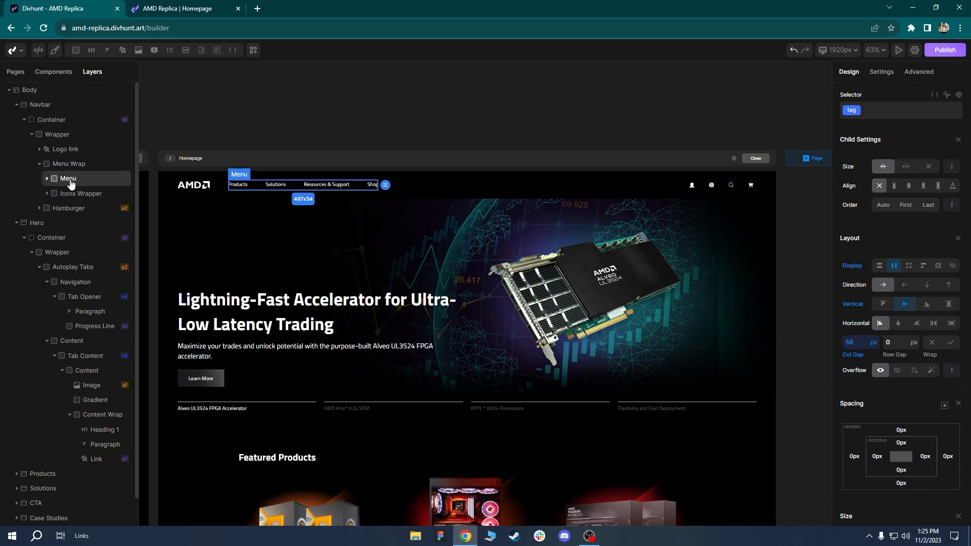
{"action": "left_click", "coordinate": [882, 72]}
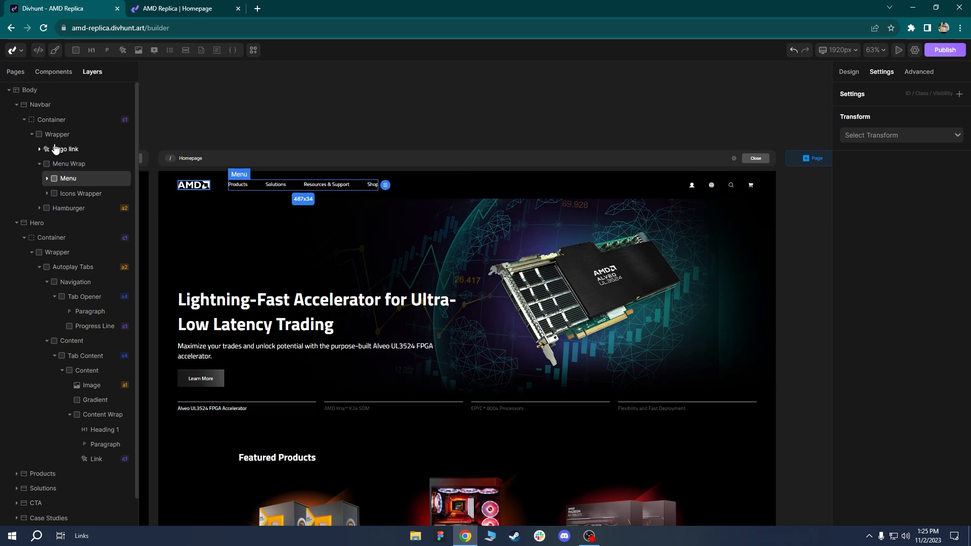
Add an ID attribute to Menu Wrap with the value responsive-menu.
{"action": "left_click", "coordinate": [60, 165]}
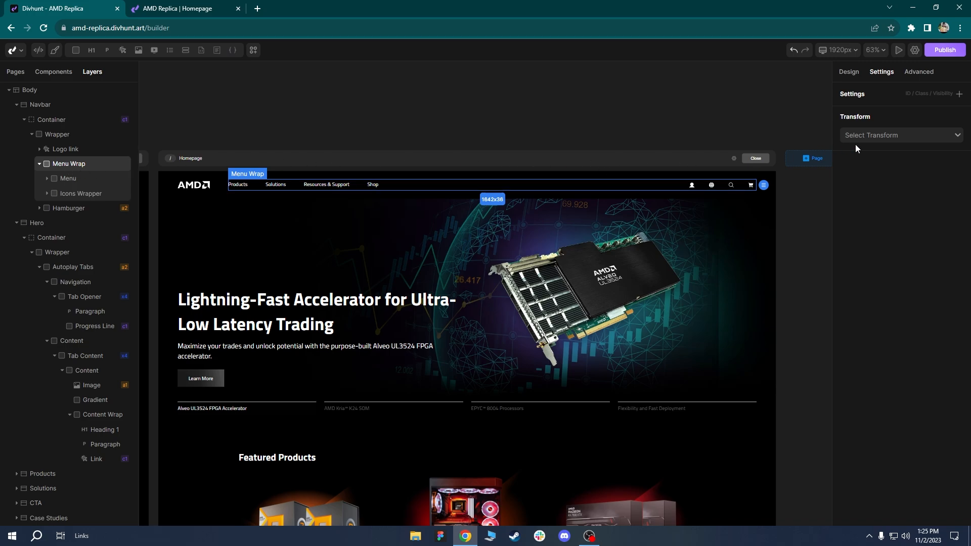
{"action": "left_click", "coordinate": [959, 94]}
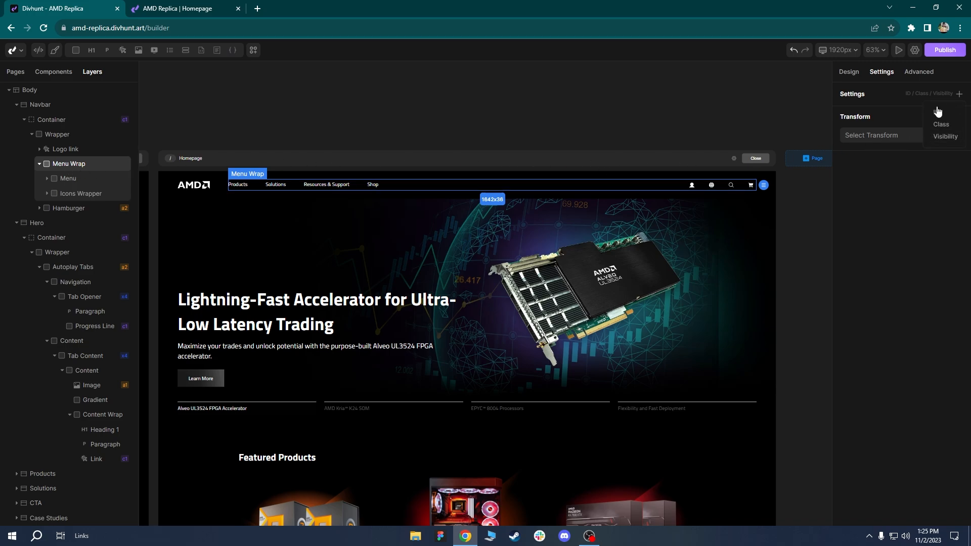
{"action": "left_click", "coordinate": [937, 117]}
{"action": "left_click", "coordinate": [904, 116]}
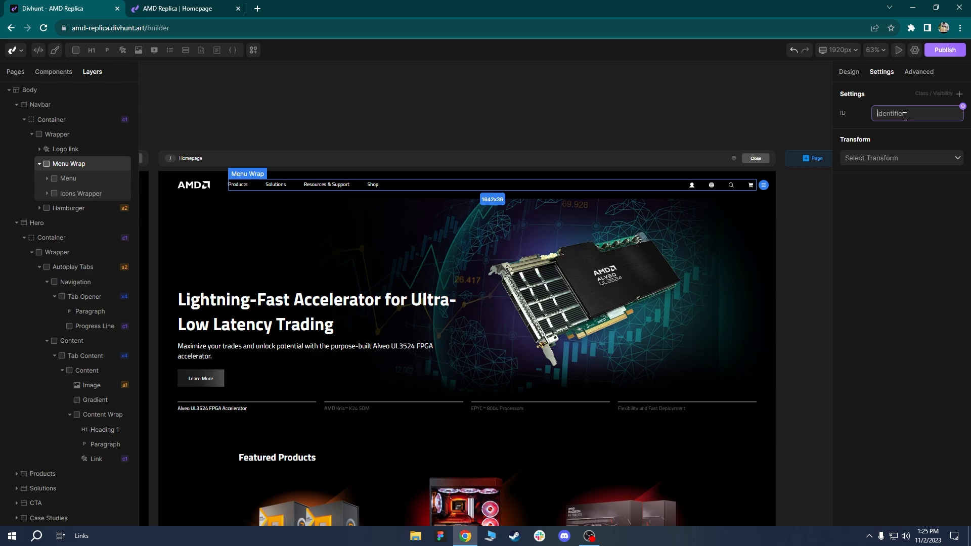
{"action": "type", "text": "responsive-menu"}
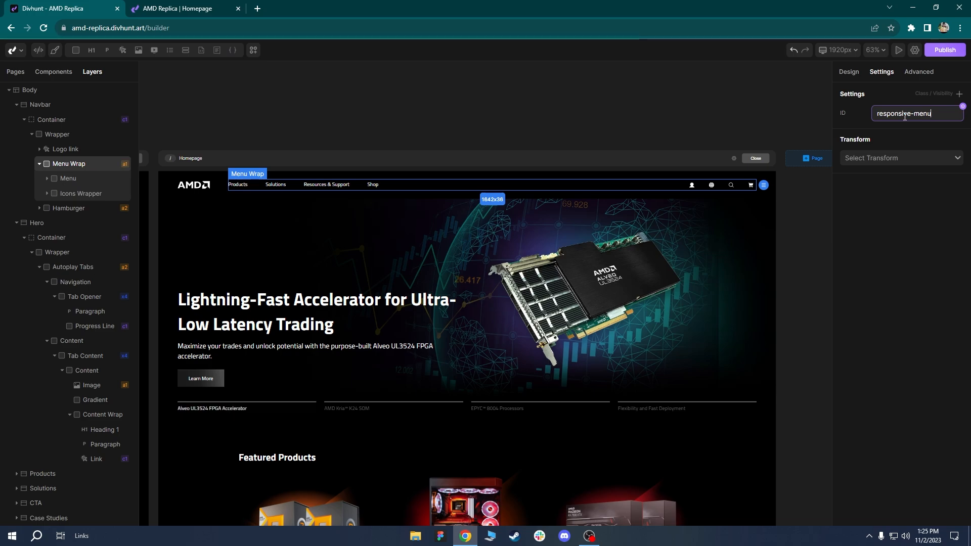
{"action": "left_click_drag", "start_coordinate": [934, 116], "coordinate": [878, 112]}
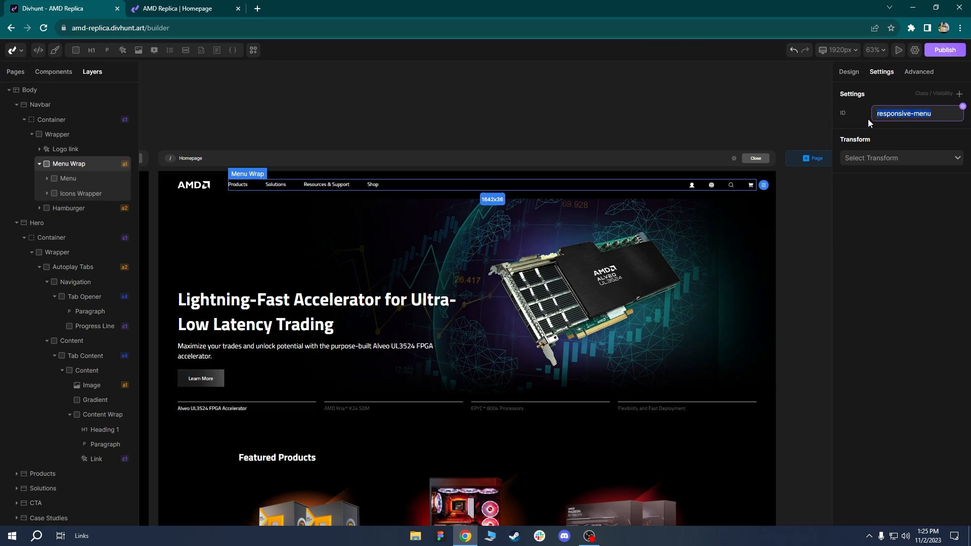
{"action": "left_click", "coordinate": [866, 124]}
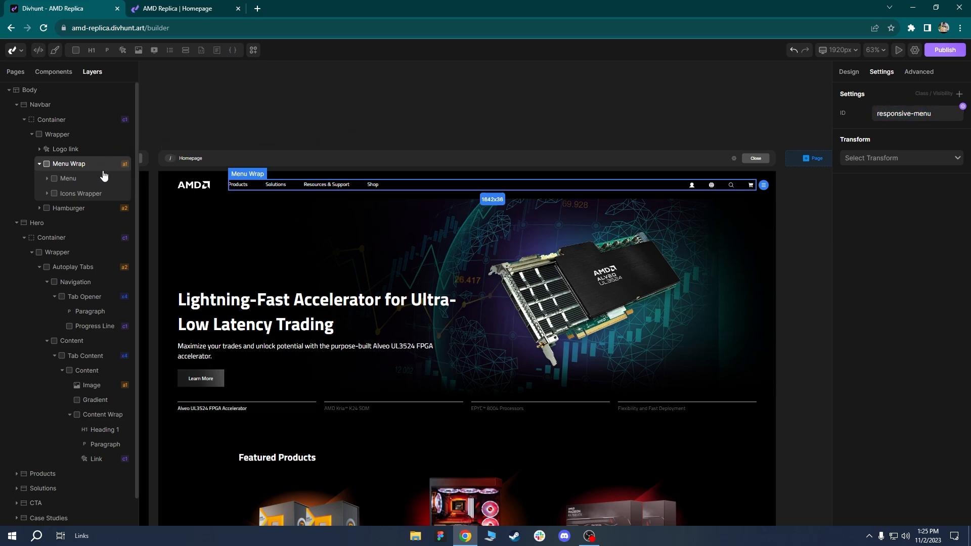
Set the Hamburger Menu transform's Menu ID to responsive-menu and save.
{"action": "left_click", "coordinate": [69, 208]}
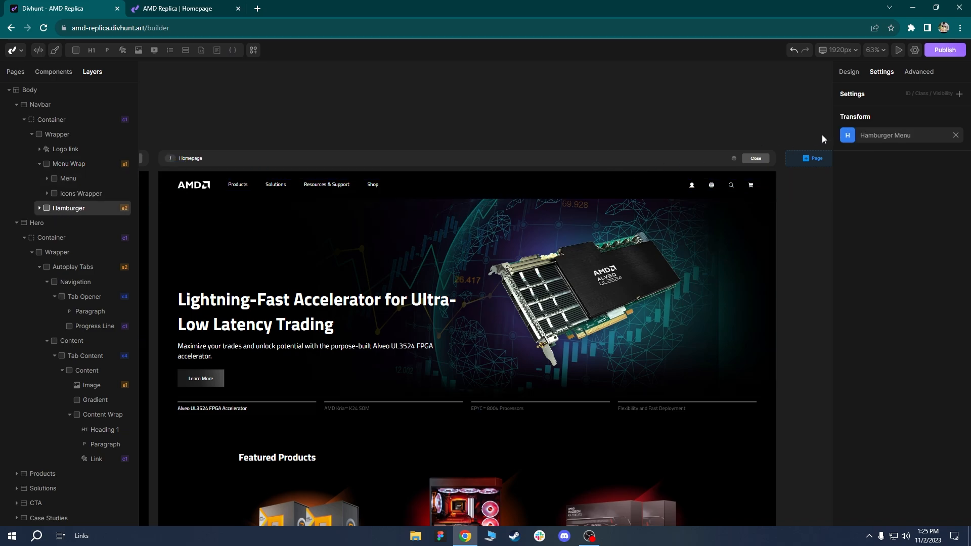
{"action": "left_click", "coordinate": [847, 136]}
{"action": "double_click", "coordinate": [764, 159]}
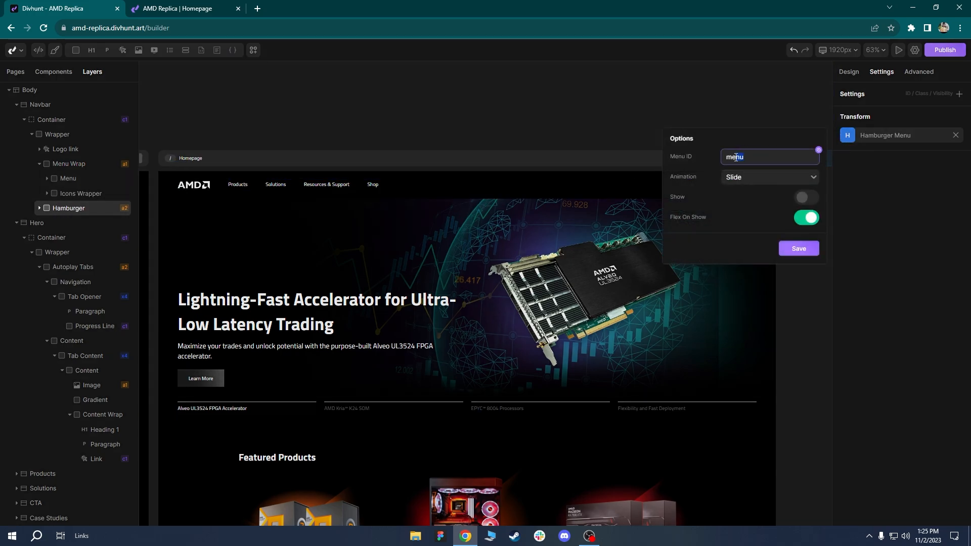
{"action": "type", "text": "responsive-menu"}
{"action": "left_click", "coordinate": [799, 249]}
Preview the 991px breakpoint and select Menu Wrap in the tablet view.
{"action": "left_click", "coordinate": [833, 51]}
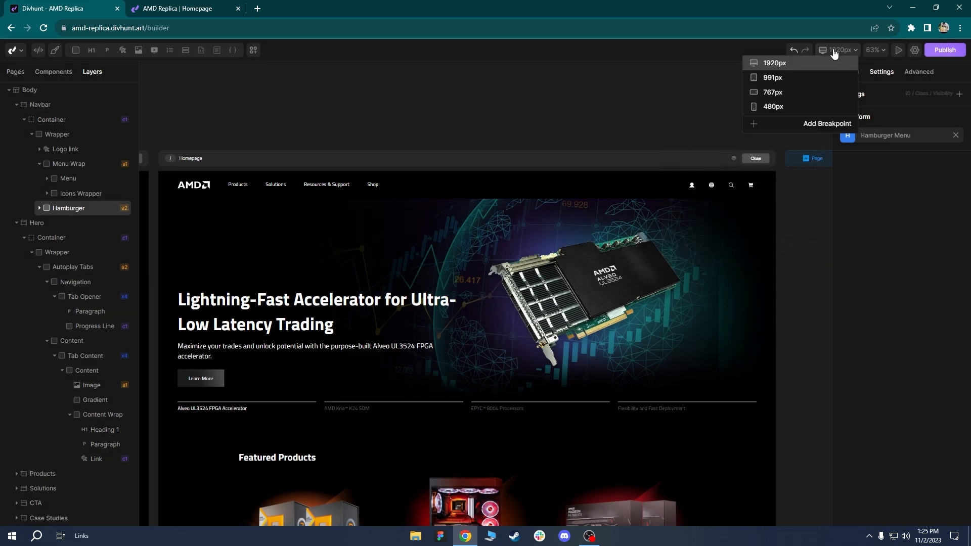
{"action": "left_click", "coordinate": [790, 79]}
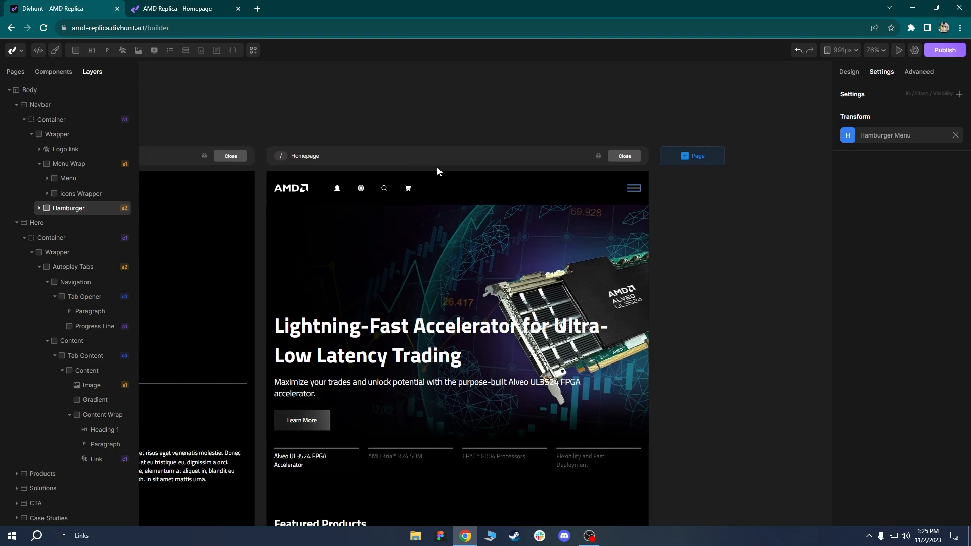
{"action": "left_click", "coordinate": [438, 186]}
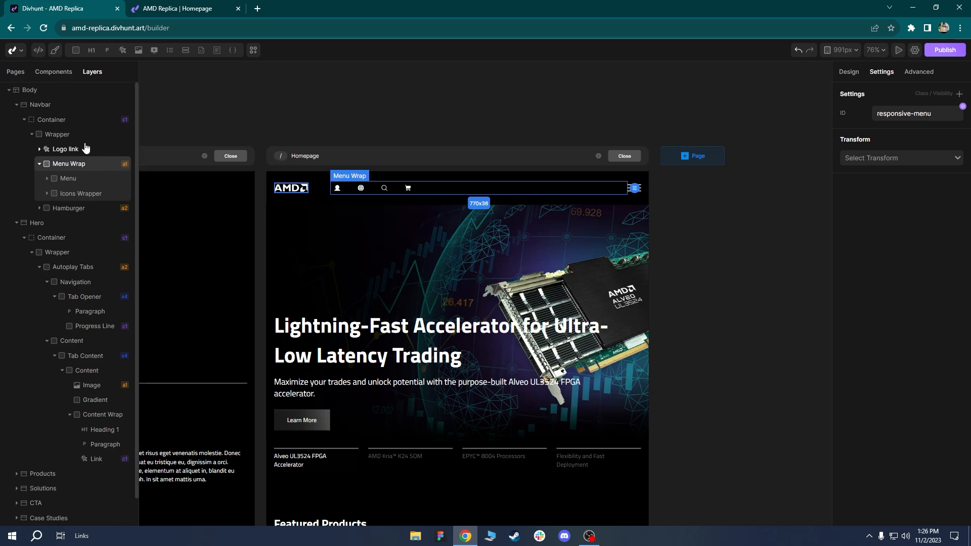
Make Menu Wrap absolute, pinned top-centre at full width, 86 px from the top.
{"action": "left_click", "coordinate": [56, 106]}
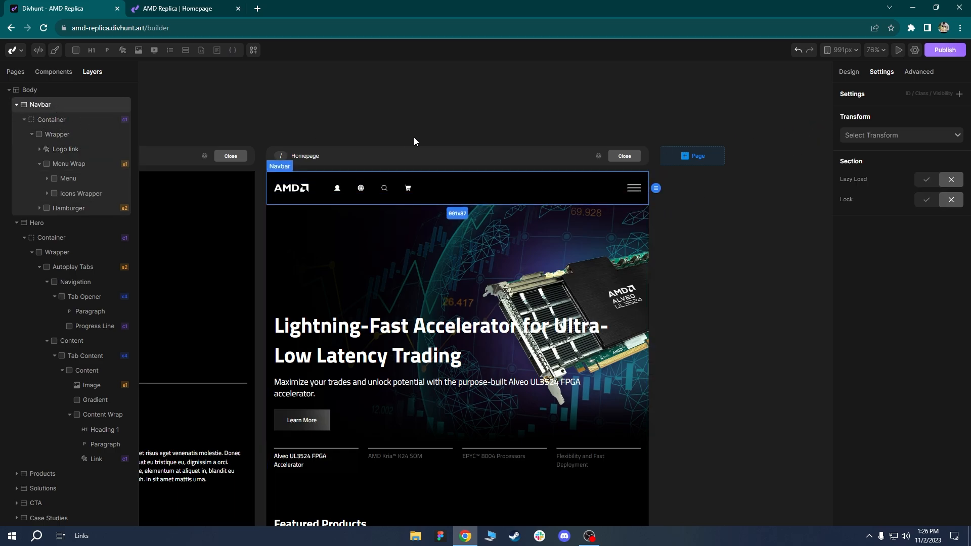
{"action": "left_click", "coordinate": [848, 74]}
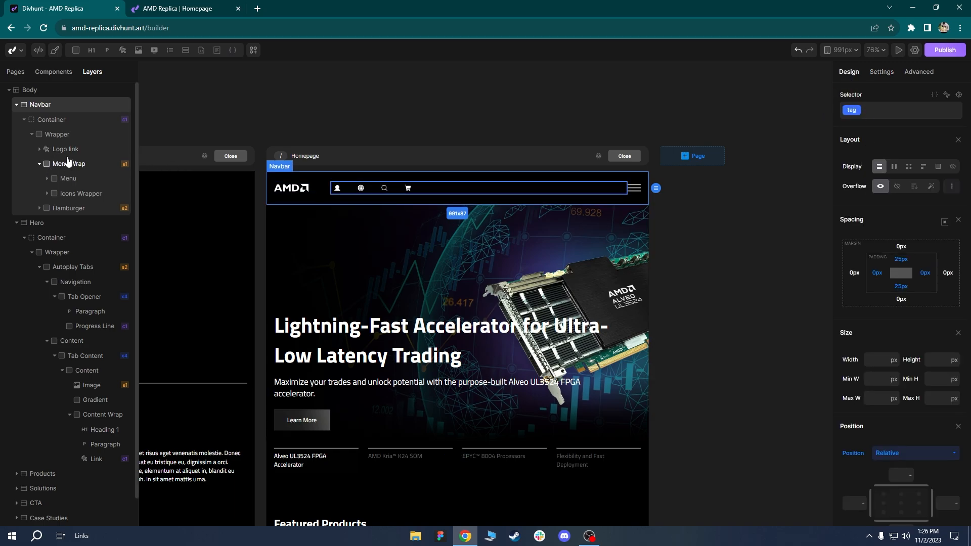
{"action": "scroll", "coordinate": [864, 379], "scroll_direction": "down", "scroll_amount": 2}
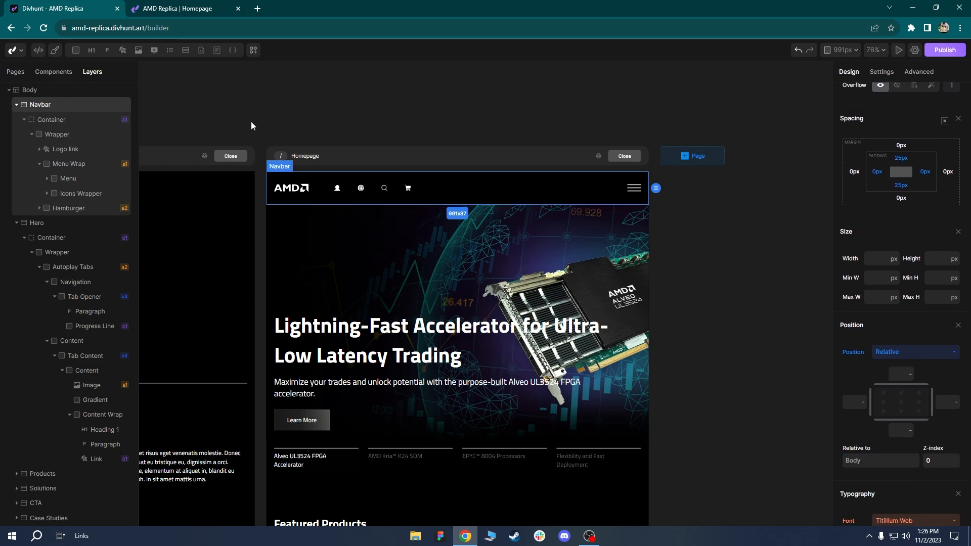
{"action": "left_click", "coordinate": [91, 164]}
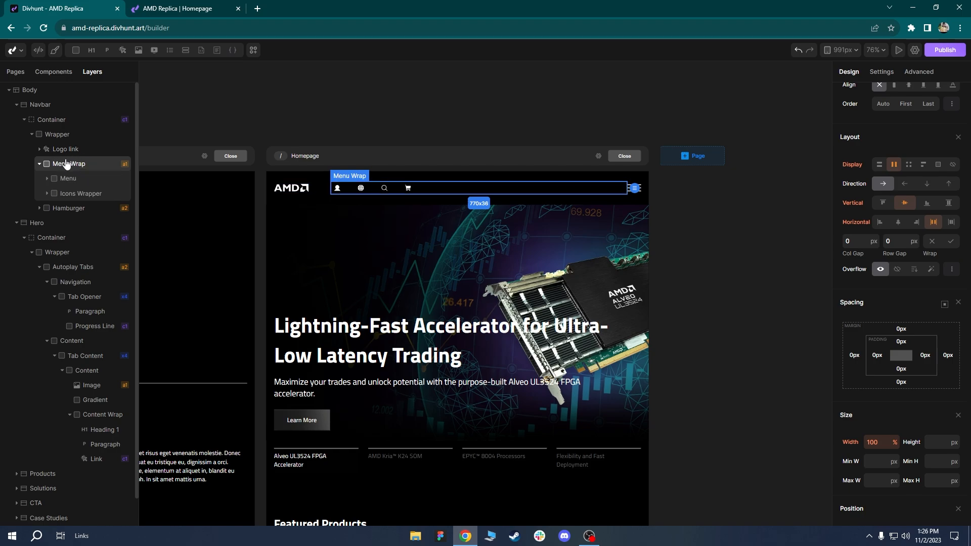
{"action": "scroll", "coordinate": [898, 336], "scroll_direction": "down", "scroll_amount": 4}
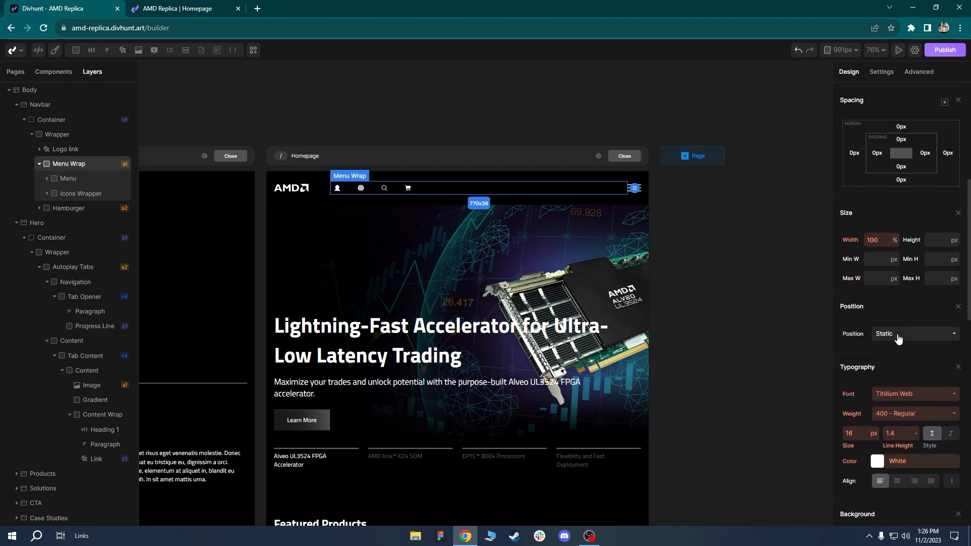
{"action": "left_click", "coordinate": [889, 335]}
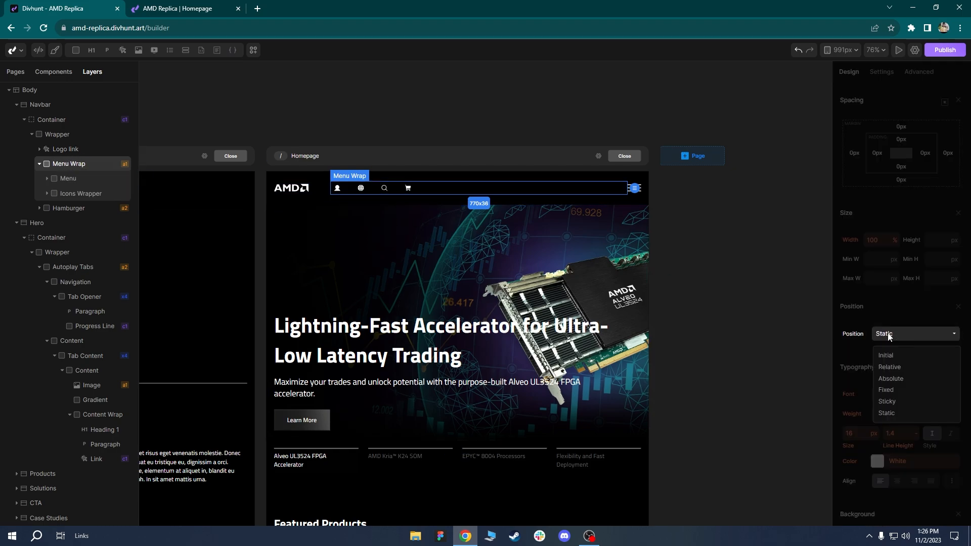
{"action": "left_click", "coordinate": [891, 379]}
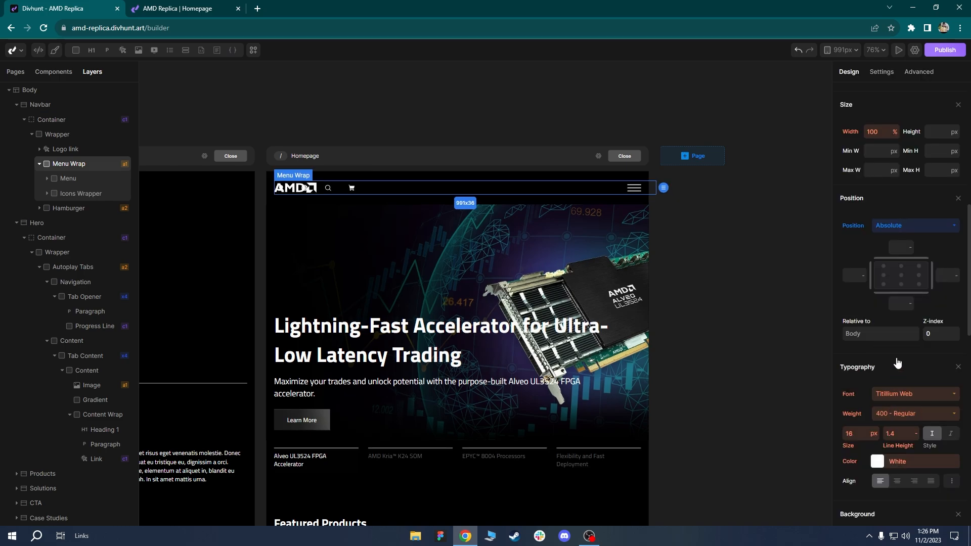
{"action": "left_click", "coordinate": [902, 268]}
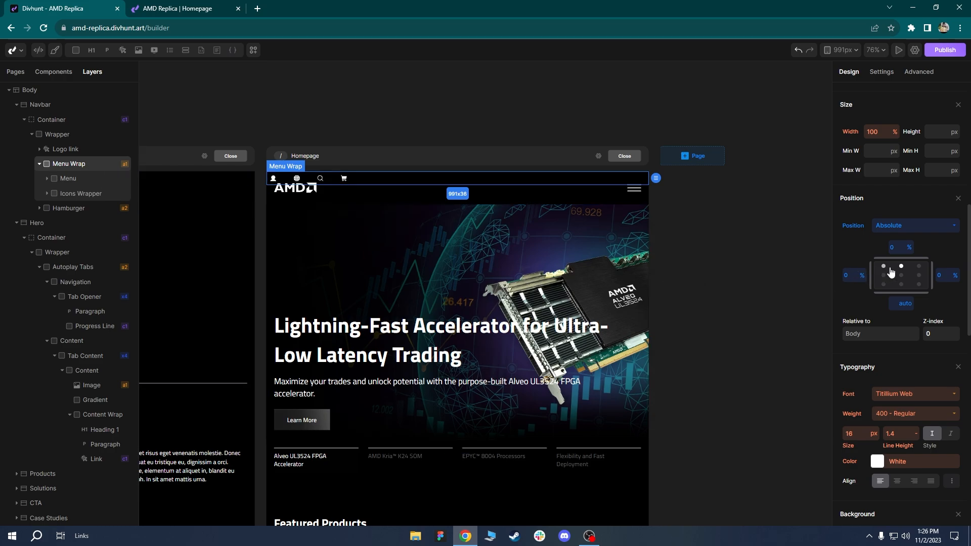
{"action": "left_click", "coordinate": [908, 248]}
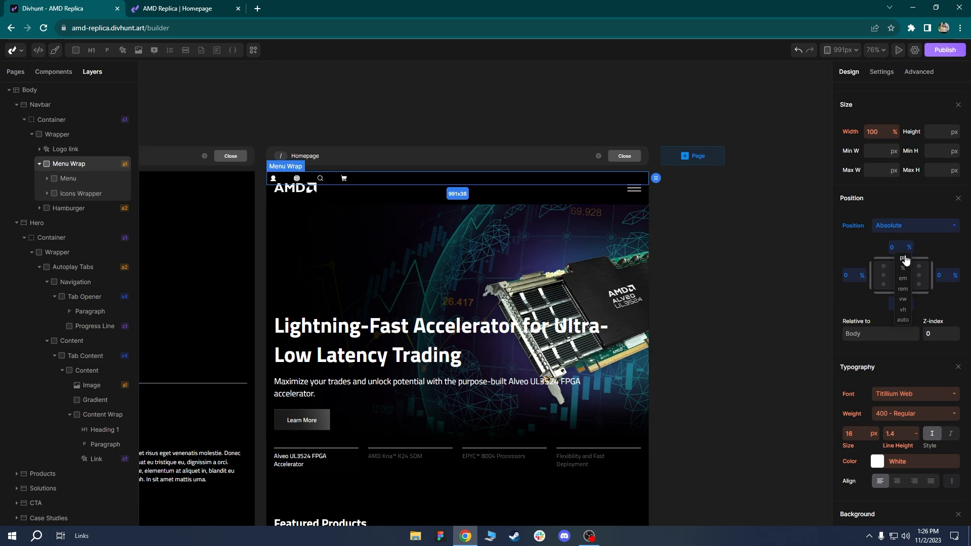
{"action": "left_click", "coordinate": [904, 259]}
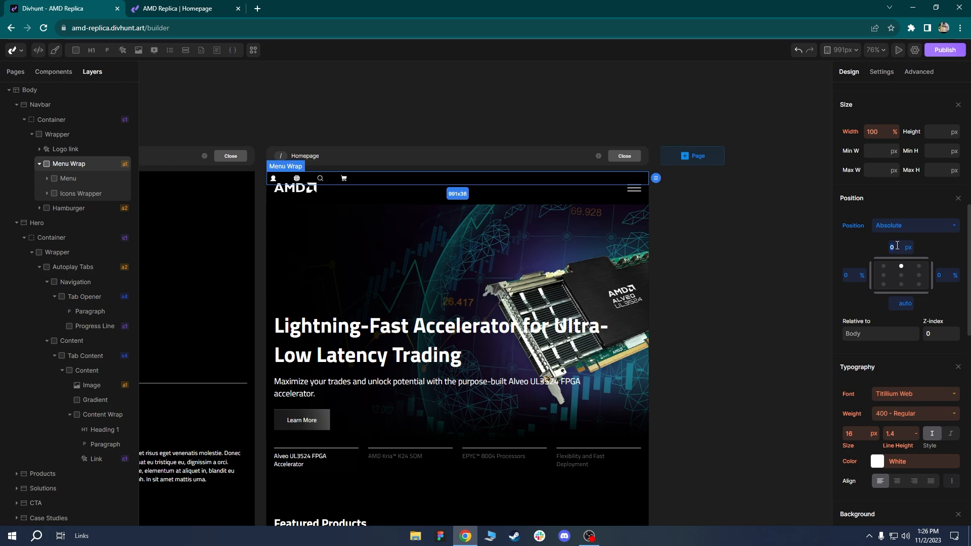
{"action": "type", "text": "86"}
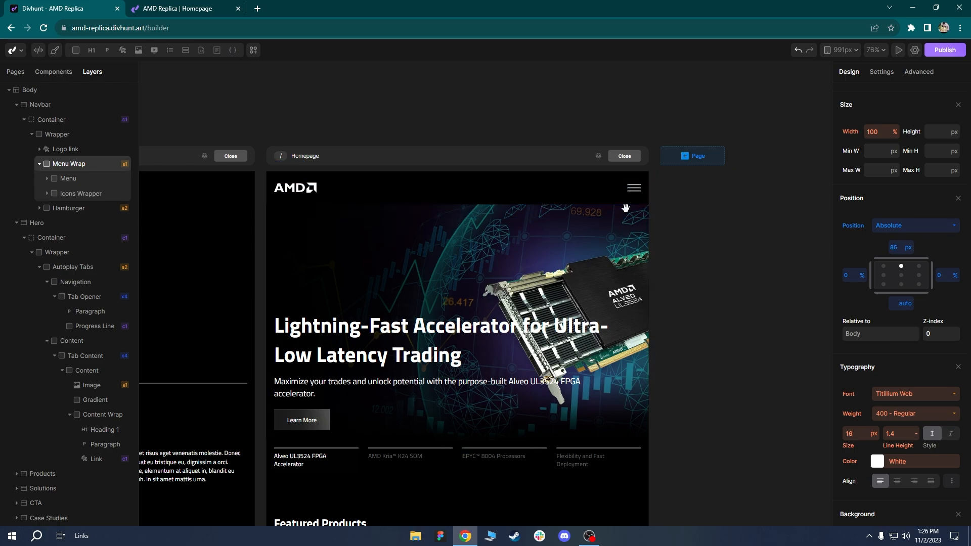
Give Menu Wrap a black background colour.
{"action": "scroll", "coordinate": [618, 211], "scroll_direction": "up", "scroll_amount": 5}
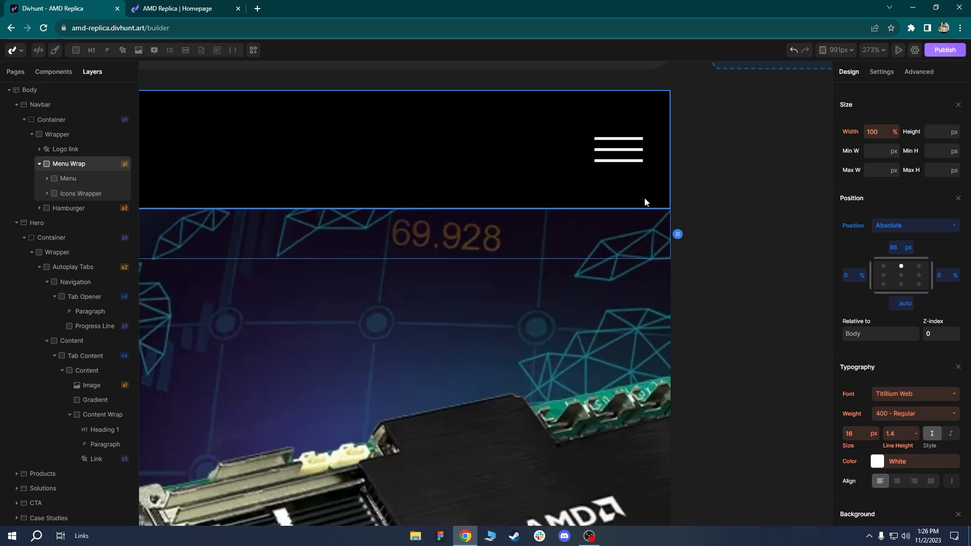
{"action": "scroll", "coordinate": [643, 200], "scroll_direction": "down", "scroll_amount": 4}
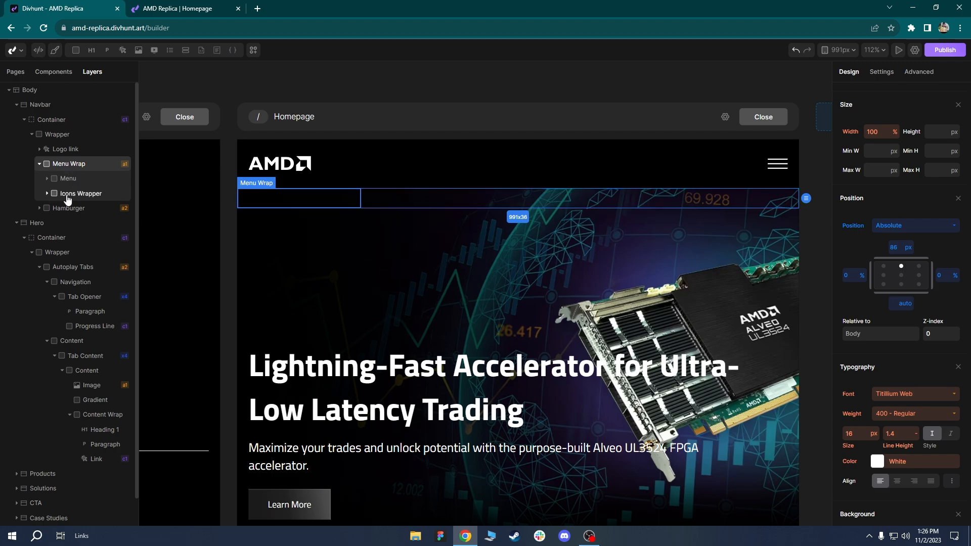
{"action": "scroll", "coordinate": [876, 454], "scroll_direction": "down", "scroll_amount": 6}
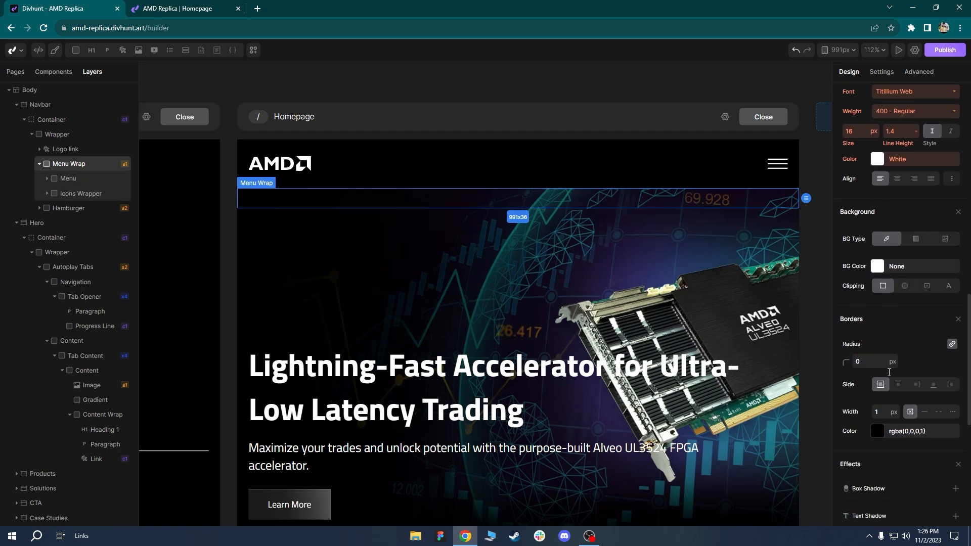
{"action": "left_click", "coordinate": [878, 265]}
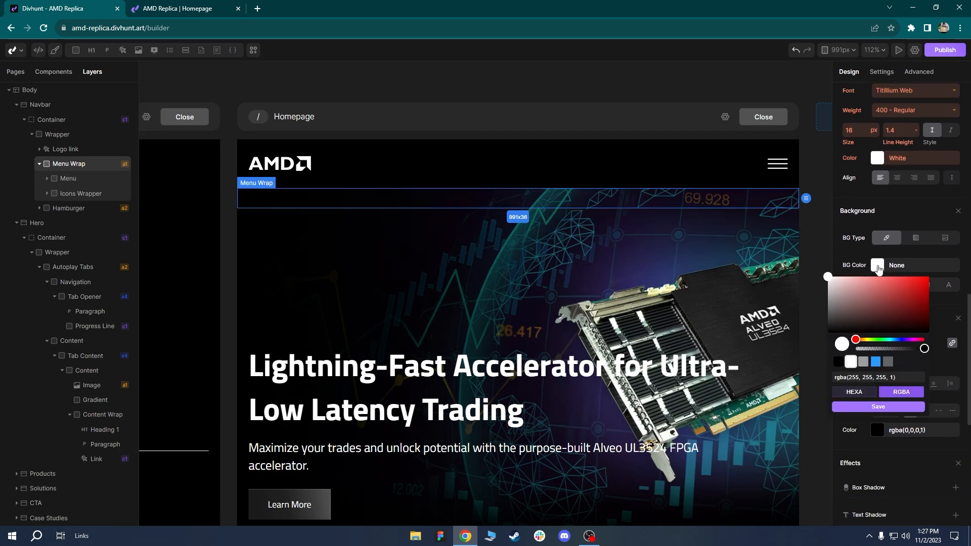
{"action": "left_click", "coordinate": [838, 361]}
{"action": "left_click", "coordinate": [879, 406]}
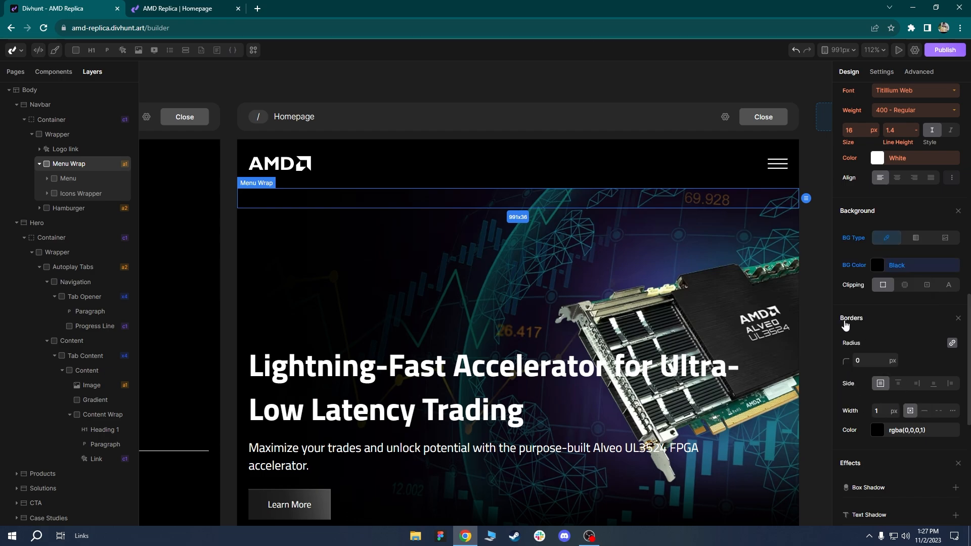
Set Menu Wrap's z-index to 999.
{"action": "scroll", "coordinate": [889, 335], "scroll_direction": "up", "scroll_amount": 3}
{"action": "scroll", "coordinate": [890, 336], "scroll_direction": "up", "scroll_amount": 3}
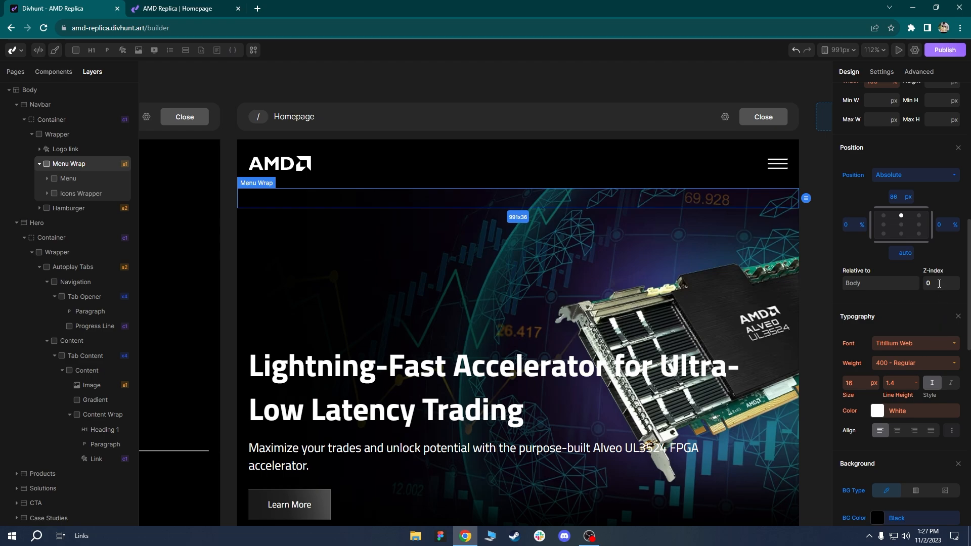
{"action": "type", "text": "999"}
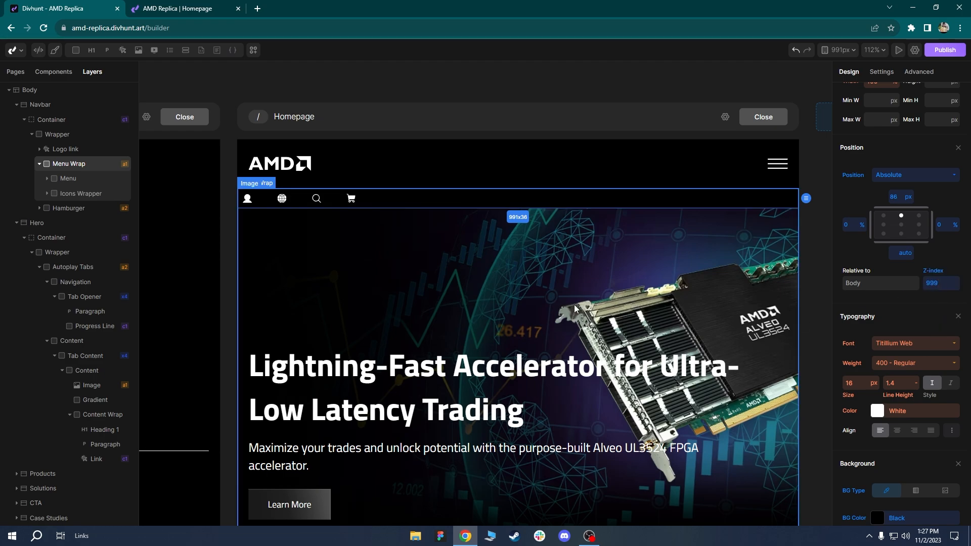
{"action": "scroll", "coordinate": [614, 300], "scroll_direction": "down", "scroll_amount": 3}
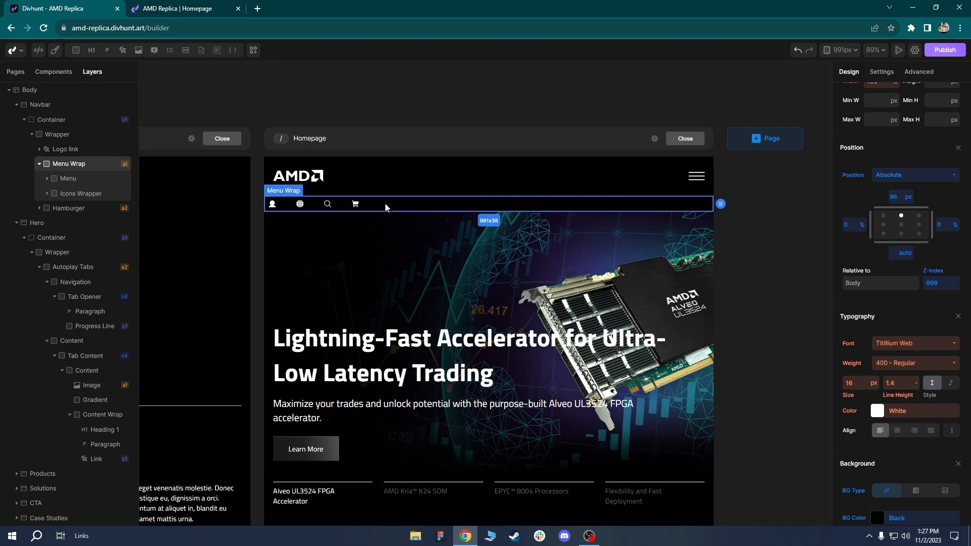
Select the Menu element and review its absolute top 100% position and z-index 999.
{"action": "left_click", "coordinate": [65, 179]}
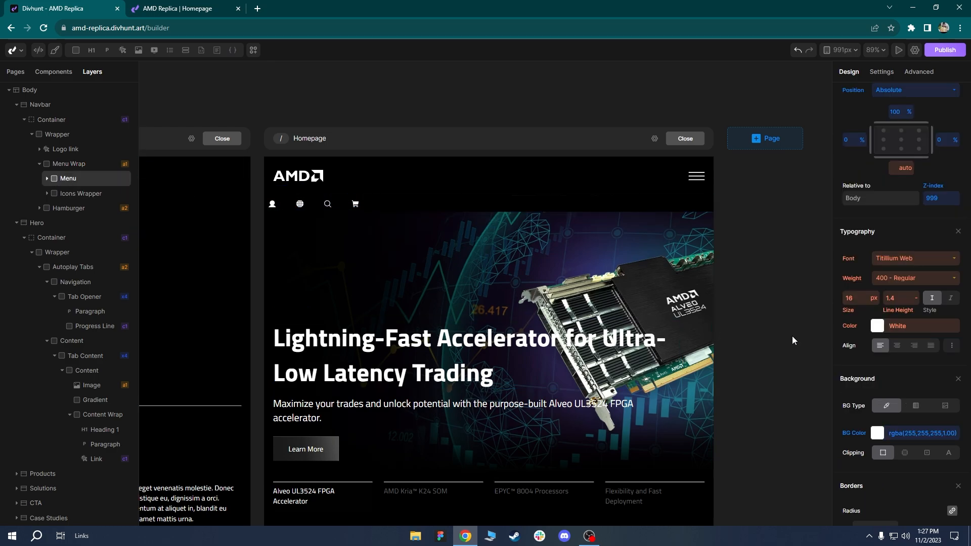
{"action": "scroll", "coordinate": [897, 380], "scroll_direction": "up", "scroll_amount": 4}
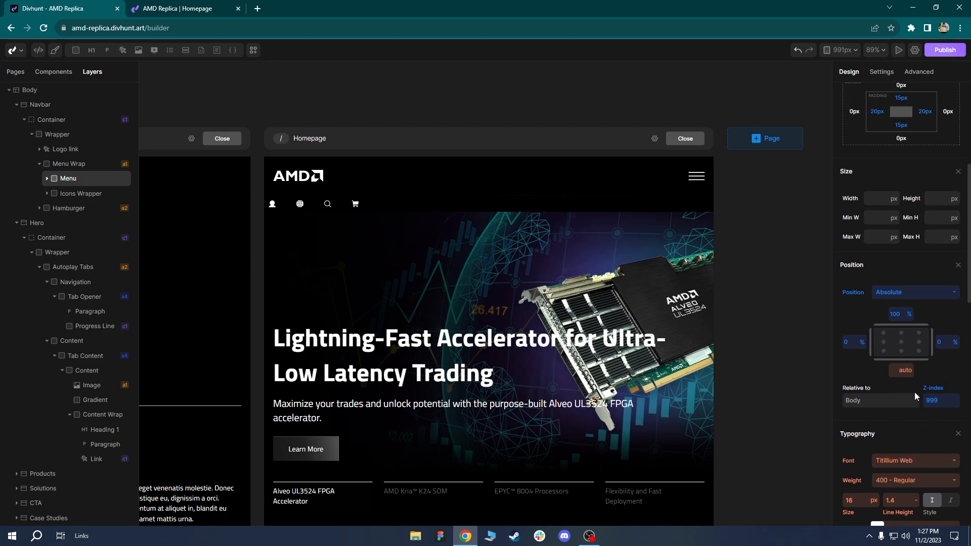
{"action": "scroll", "coordinate": [936, 400], "scroll_direction": "up", "scroll_amount": 5}
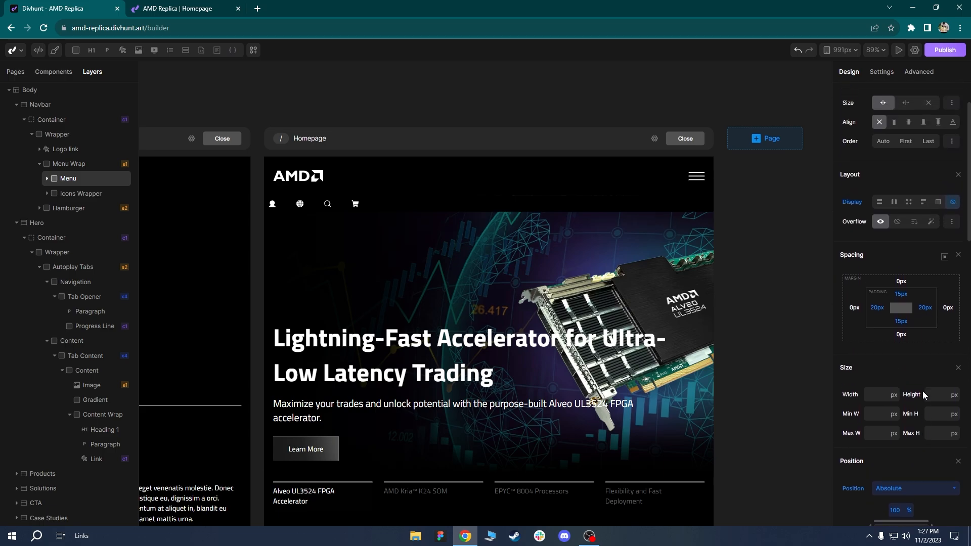
{"action": "scroll", "coordinate": [924, 397], "scroll_direction": "down", "scroll_amount": 4}
{"action": "scroll", "coordinate": [945, 373], "scroll_direction": "up", "scroll_amount": 2}
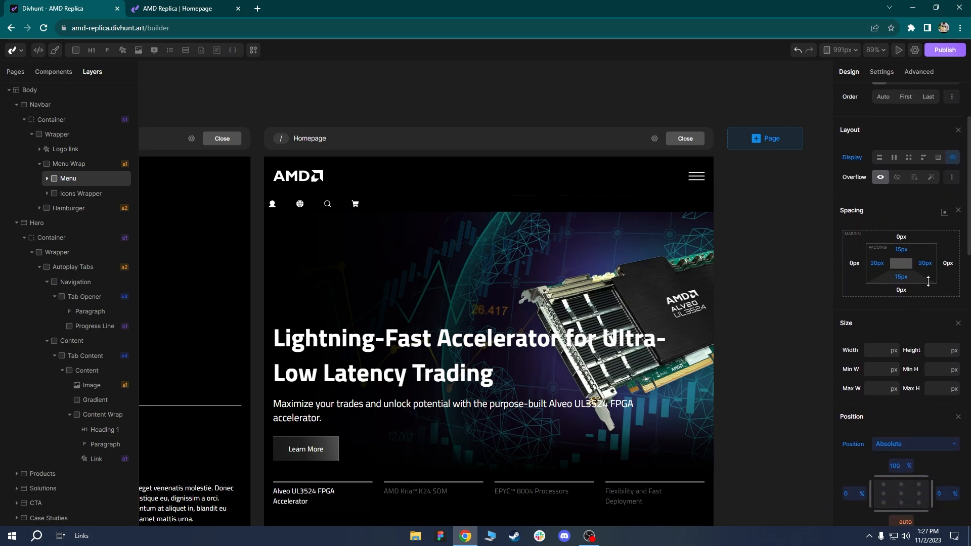
{"action": "scroll", "coordinate": [885, 268], "scroll_direction": "up", "scroll_amount": 2}
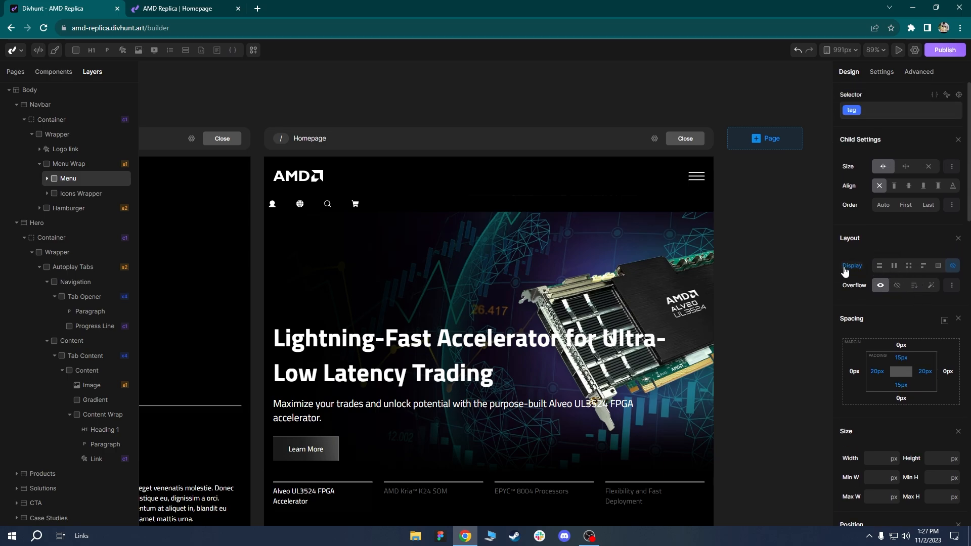
{"action": "scroll", "coordinate": [901, 338], "scroll_direction": "down", "scroll_amount": 4}
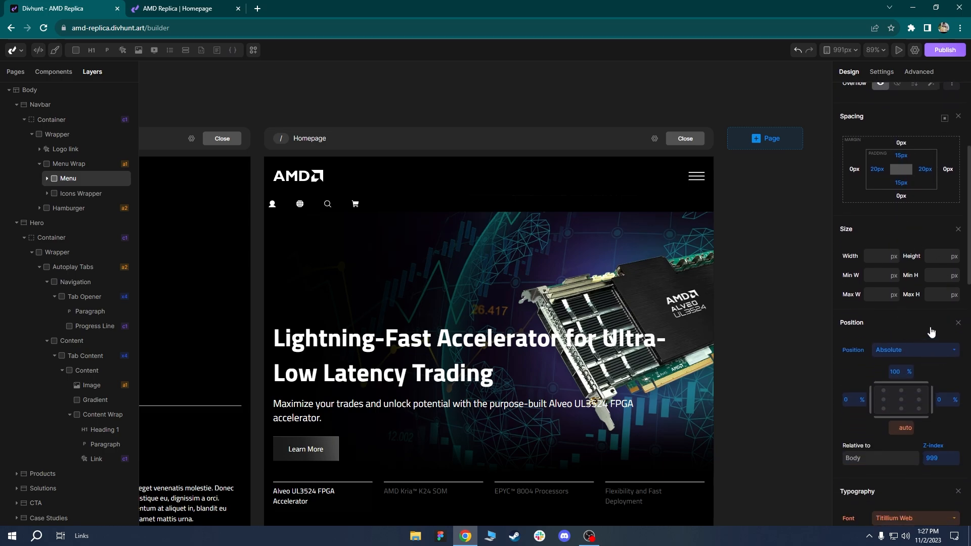
{"action": "scroll", "coordinate": [932, 332], "scroll_direction": "up", "scroll_amount": 4}
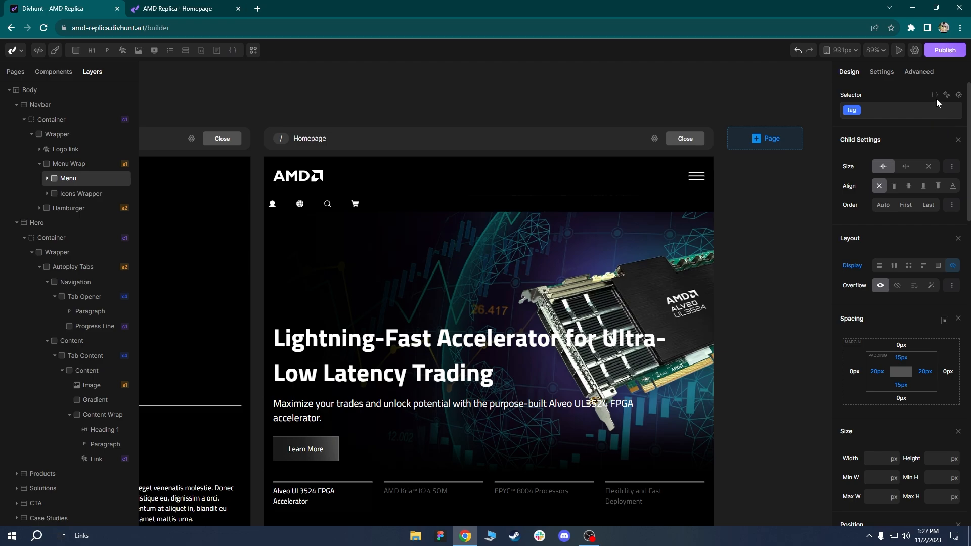
Delete all custom CSS declarations from the Menu element's selector and save it.
{"action": "left_click", "coordinate": [934, 95]}
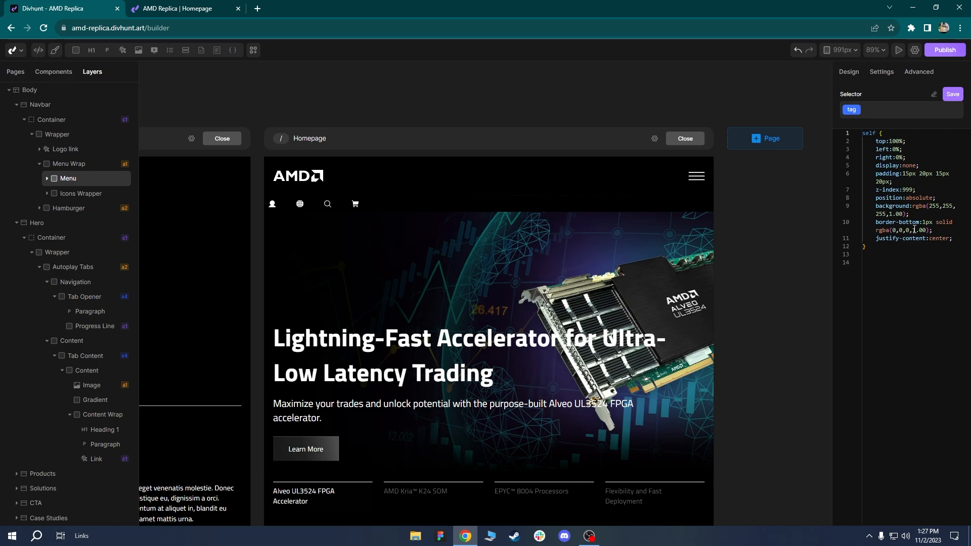
{"action": "left_click_drag", "start_coordinate": [951, 238], "coordinate": [858, 144]}
{"action": "key", "text": "BackSpace"}
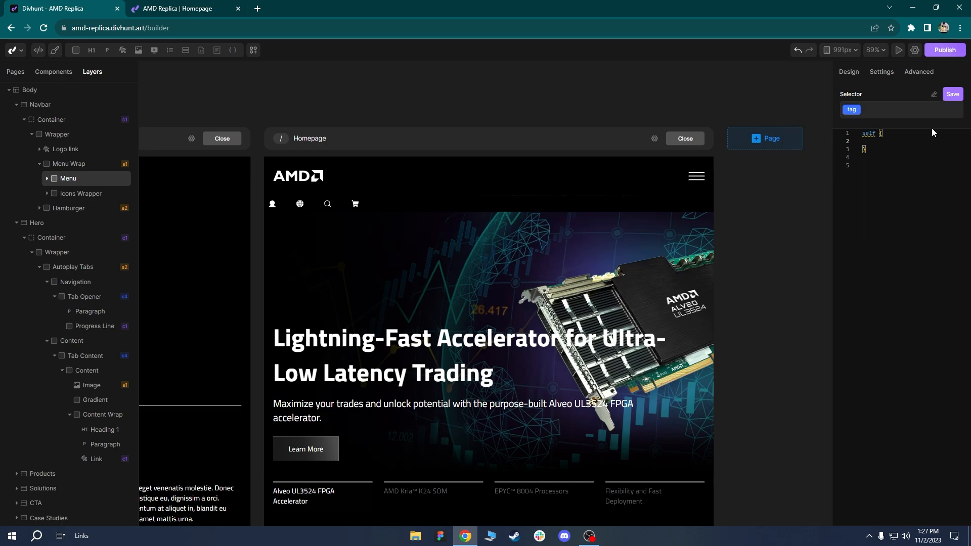
{"action": "left_click", "coordinate": [950, 97]}
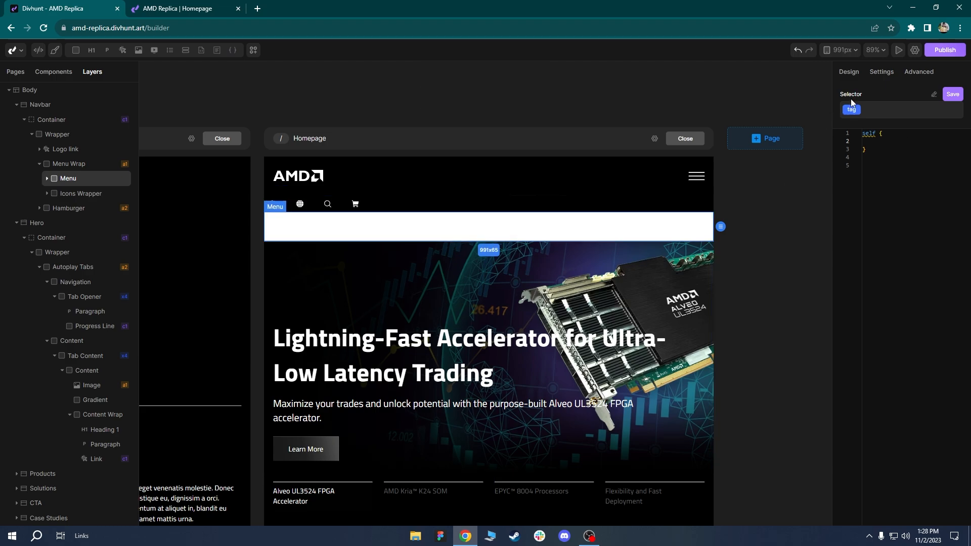
{"action": "left_click", "coordinate": [855, 76]}
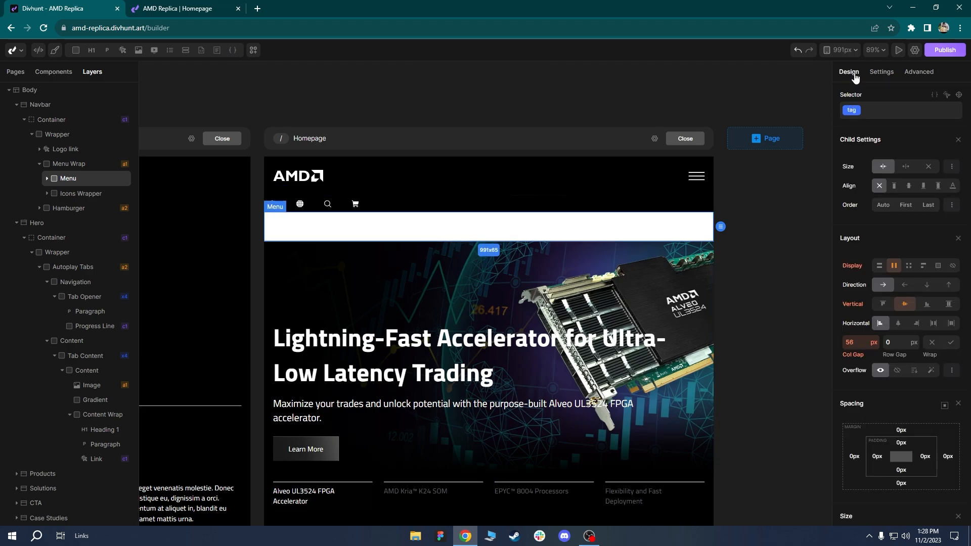
{"action": "scroll", "coordinate": [879, 303], "scroll_direction": "down", "scroll_amount": 8}
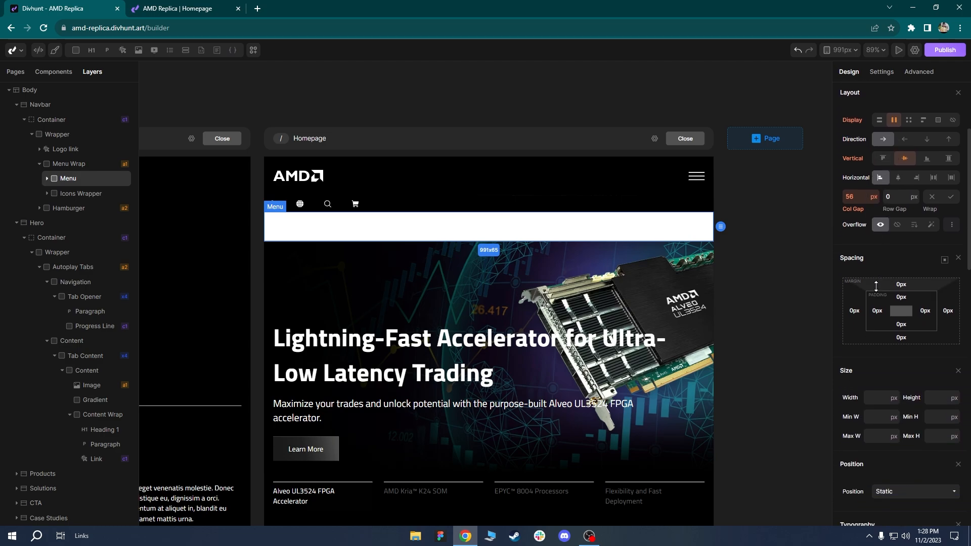
{"action": "scroll", "coordinate": [905, 299], "scroll_direction": "down", "scroll_amount": 1}
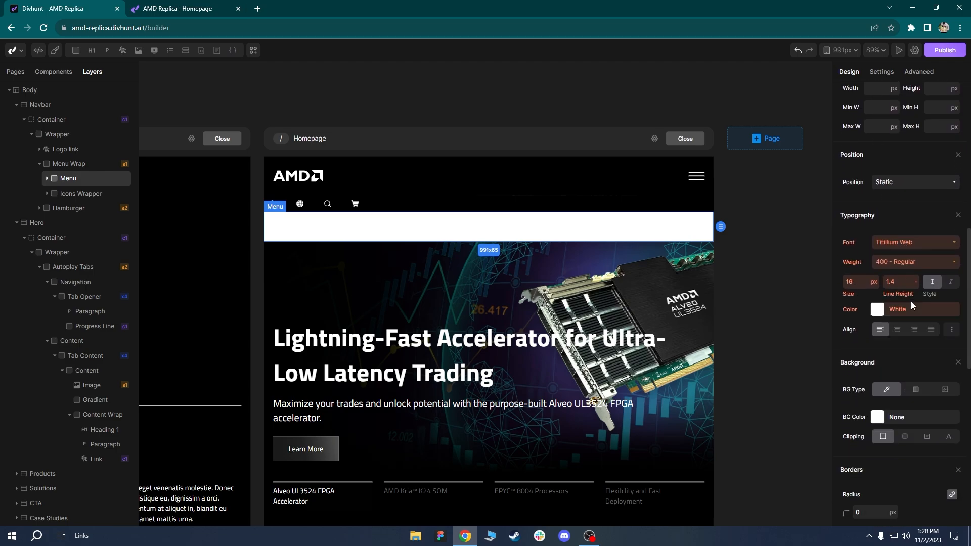
{"action": "left_click", "coordinate": [888, 417]}
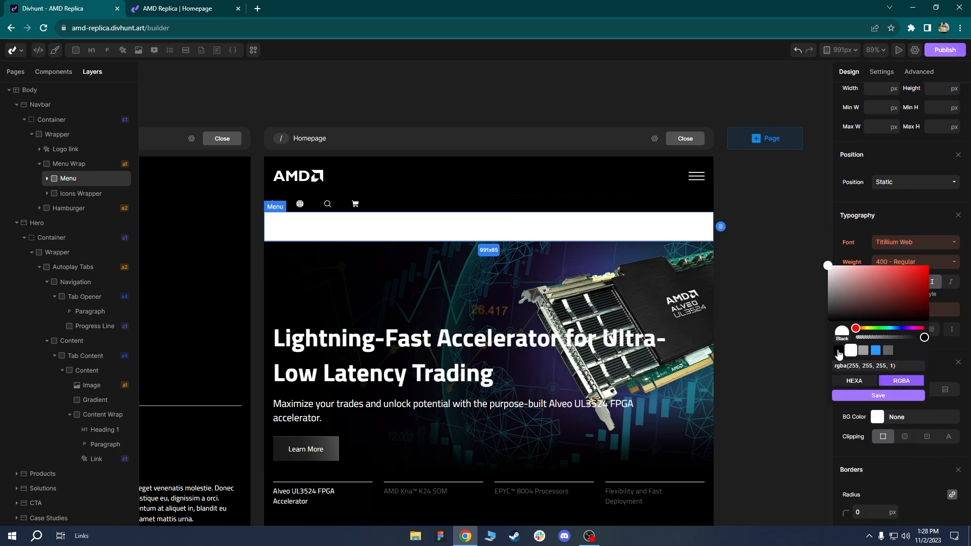
{"action": "left_click", "coordinate": [839, 351]}
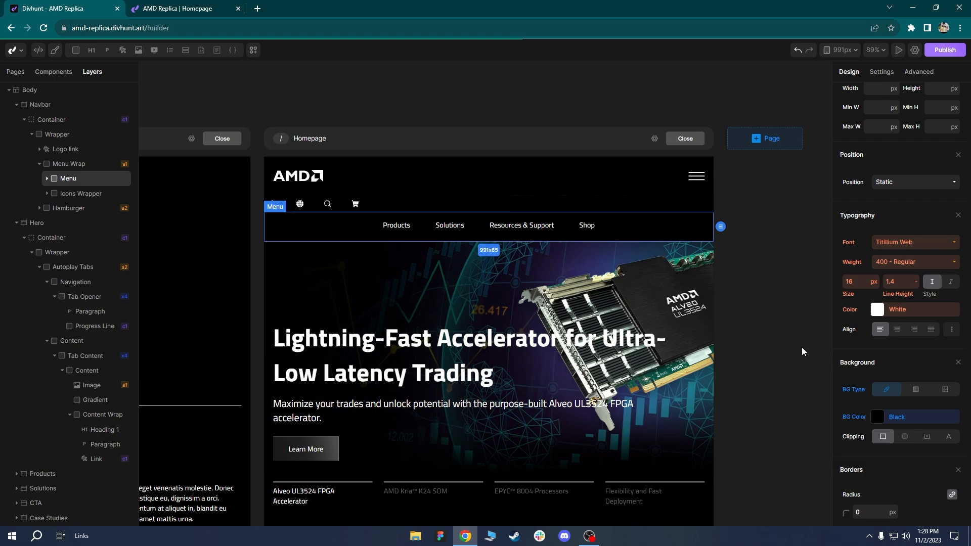
{"action": "left_click", "coordinate": [394, 209]}
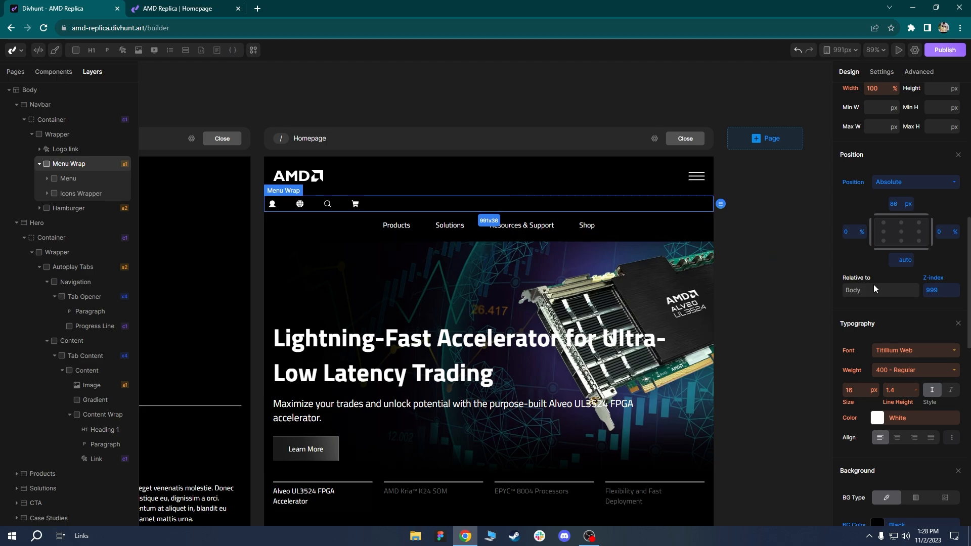
Try reverse-column and column directions on Menu Wrap and inspect the Icons Wrapper.
{"action": "scroll", "coordinate": [926, 329], "scroll_direction": "up", "scroll_amount": 8}
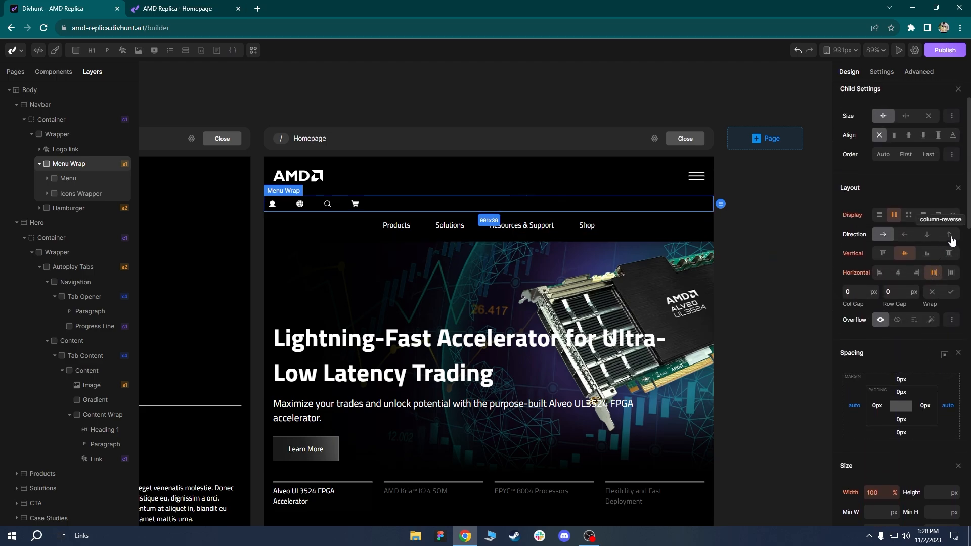
{"action": "left_click", "coordinate": [950, 235]}
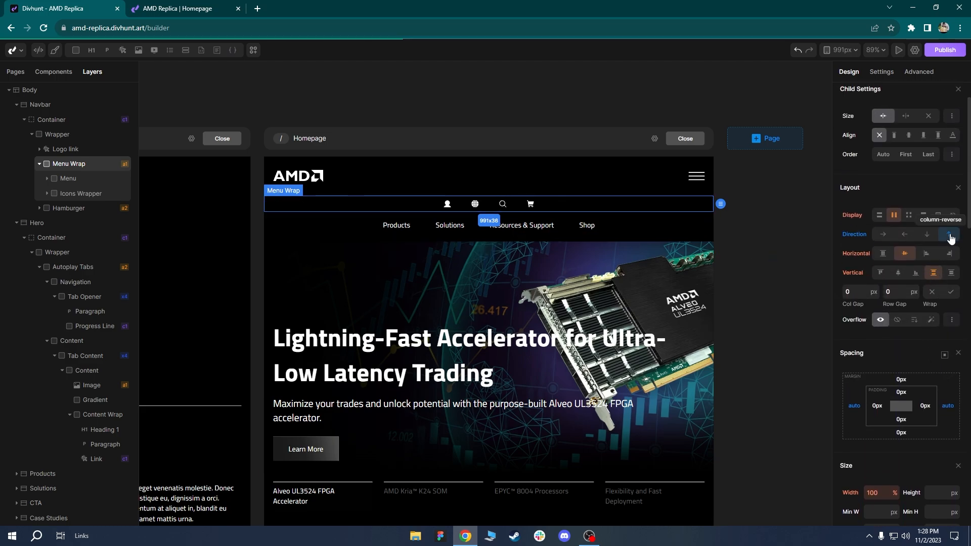
{"action": "left_click", "coordinate": [927, 238]}
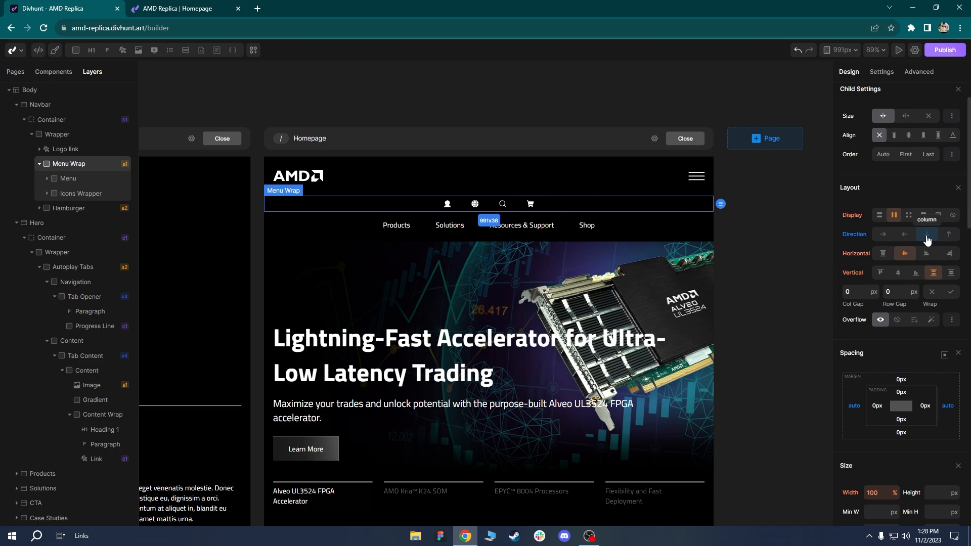
{"action": "left_click", "coordinate": [949, 238]}
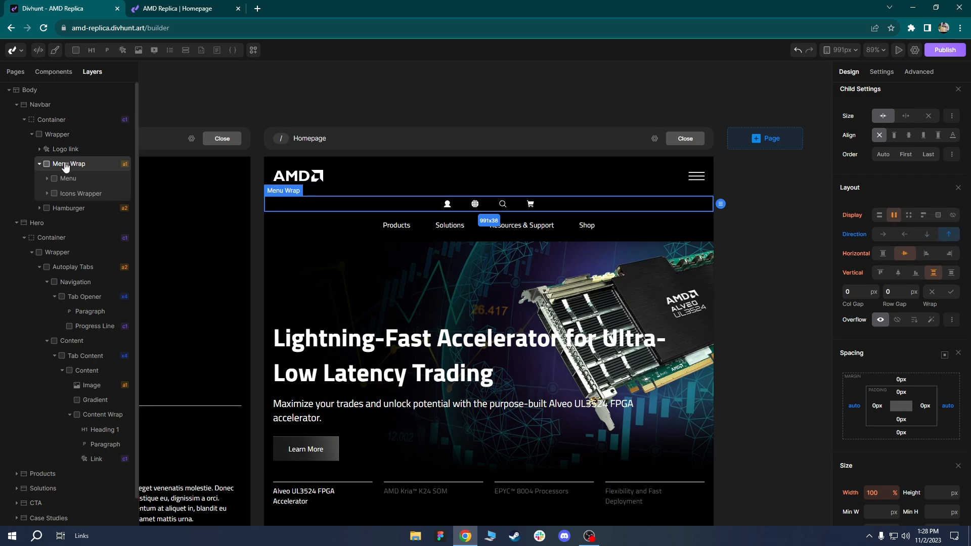
{"action": "left_click", "coordinate": [64, 195]}
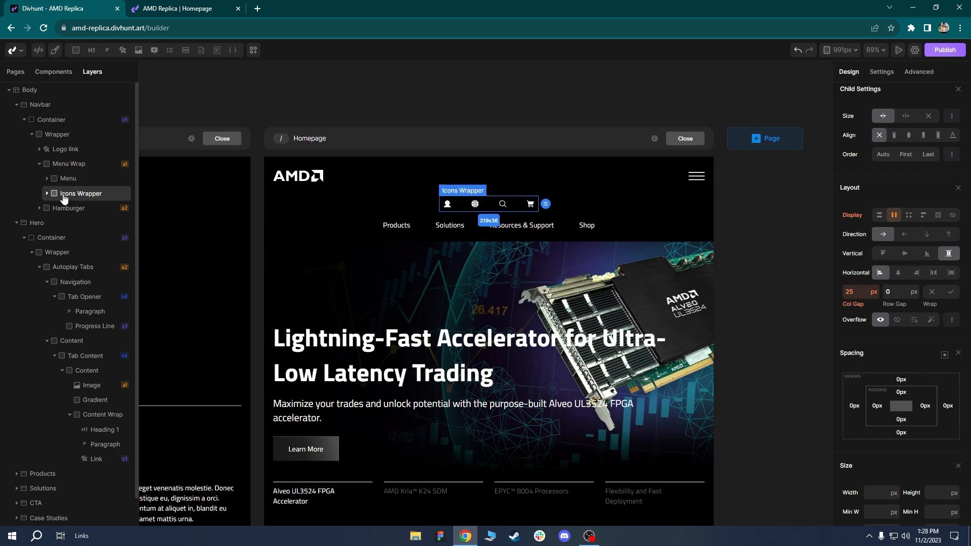
{"action": "left_click", "coordinate": [64, 180]}
After reloading the builder, set Menu Wrap's direction to column, putting links above icons.
{"action": "left_click", "coordinate": [43, 28]}
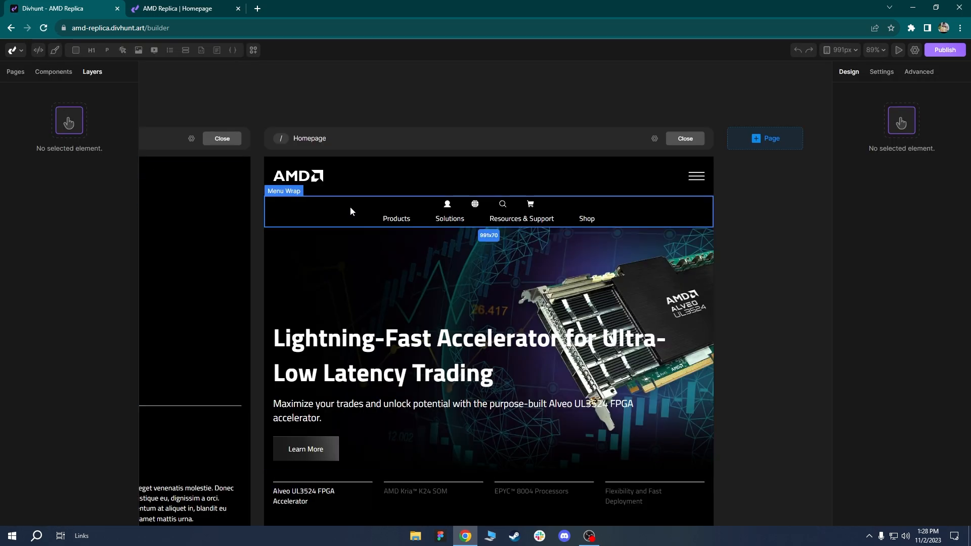
{"action": "left_click", "coordinate": [350, 206]}
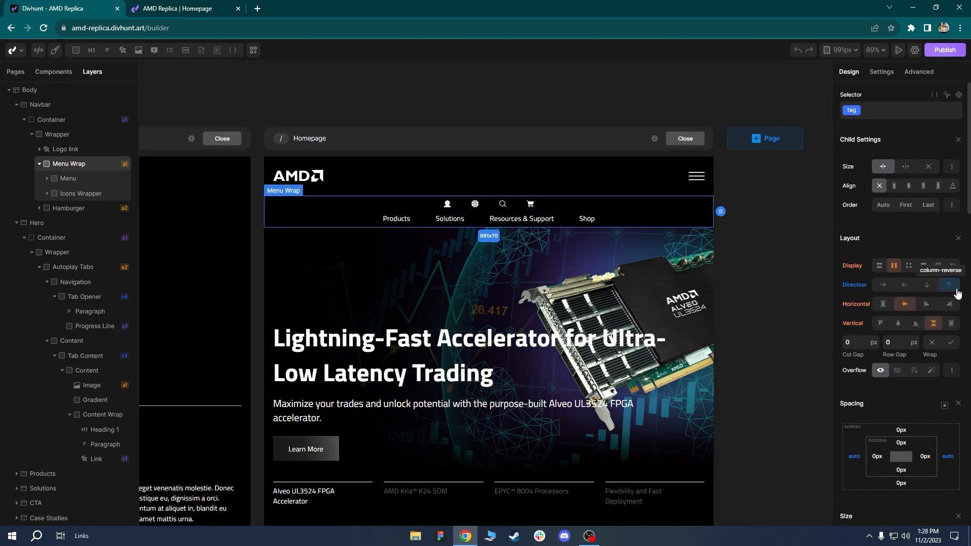
{"action": "left_click", "coordinate": [928, 285]}
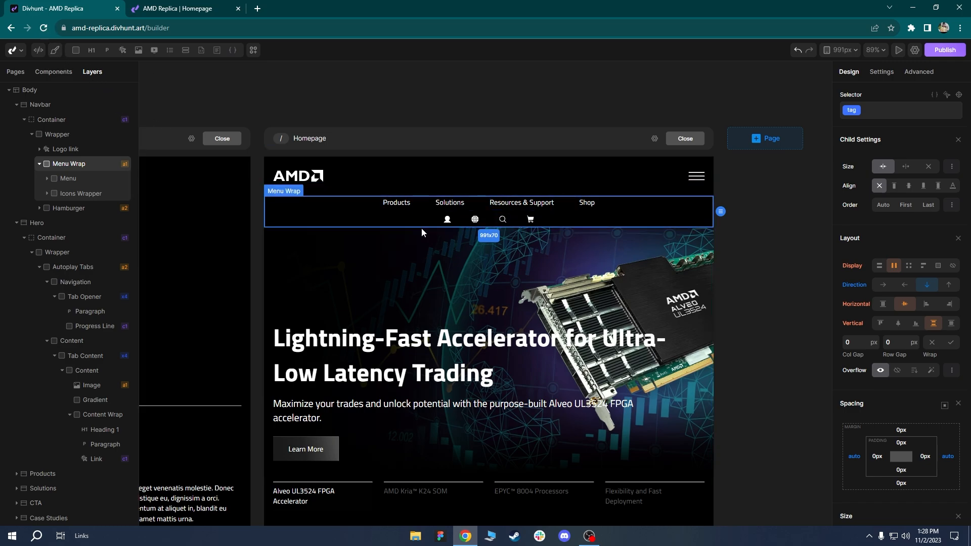
{"action": "scroll", "coordinate": [403, 229], "scroll_direction": "up", "scroll_amount": 2}
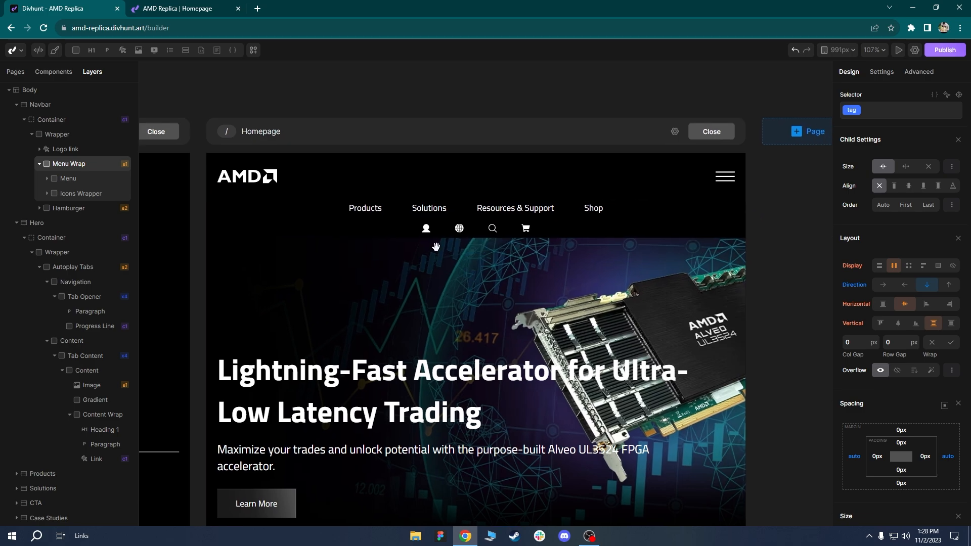
Set the Menu element to column direction with items aligned to start.
{"action": "left_click", "coordinate": [399, 208]}
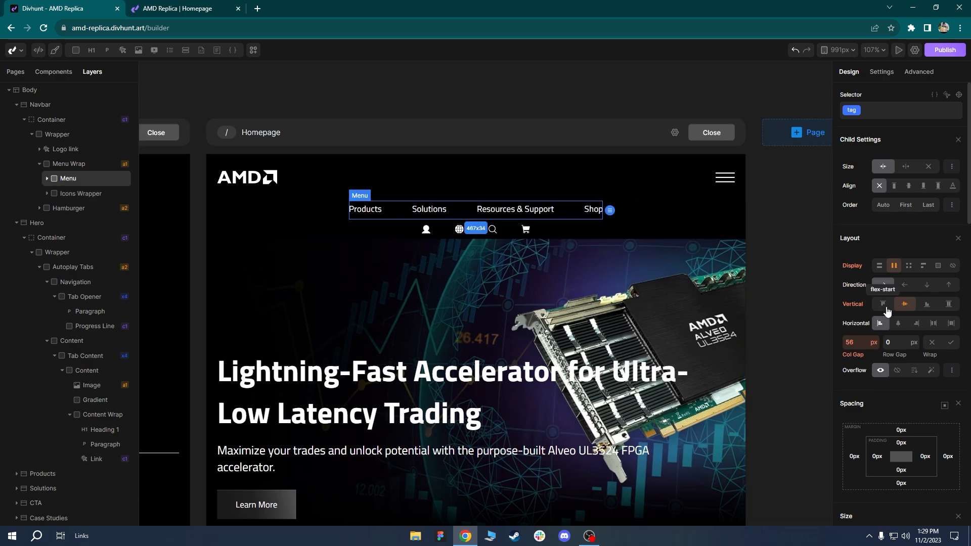
{"action": "left_click", "coordinate": [928, 287]}
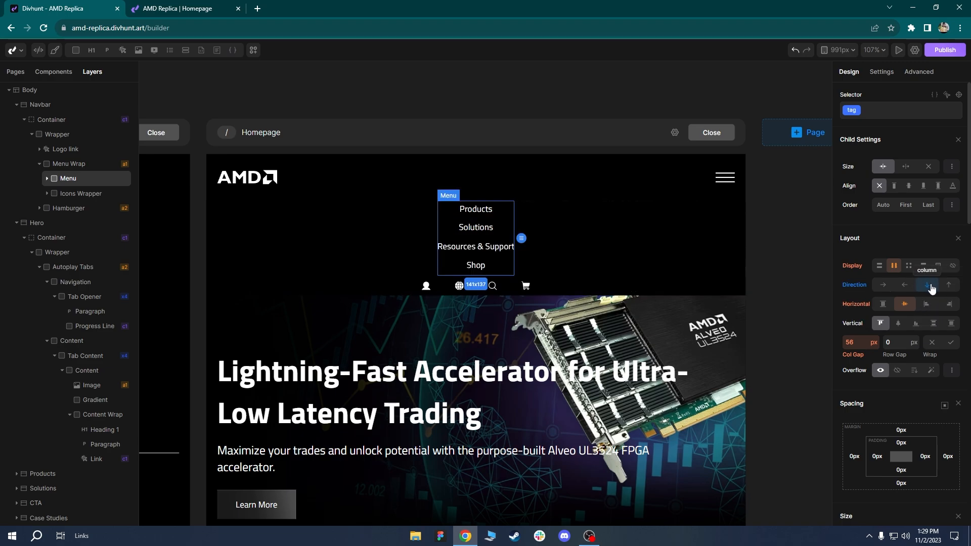
{"action": "left_click", "coordinate": [927, 305]}
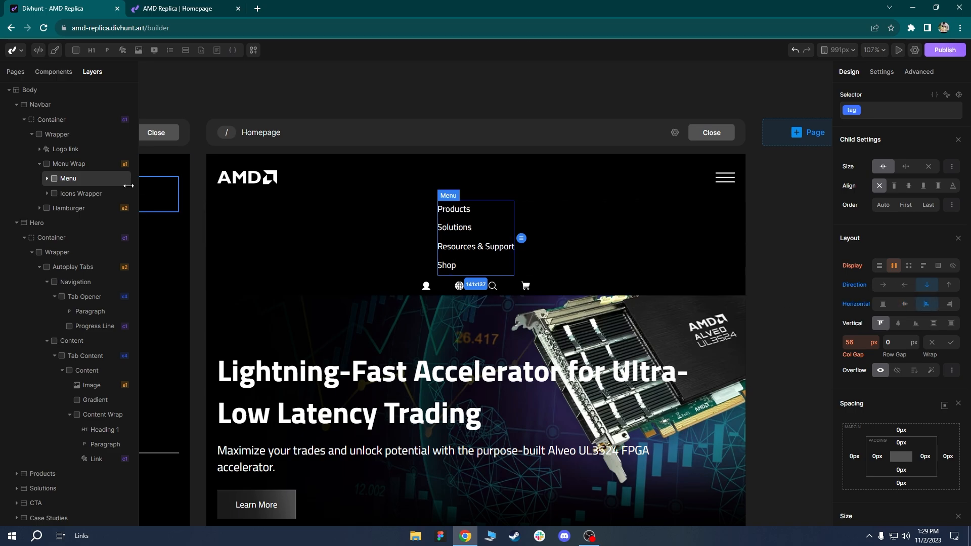
Set Menu Wrap's horizontal alignment to stretch, then reselect the Menu element.
{"action": "left_click", "coordinate": [60, 164]}
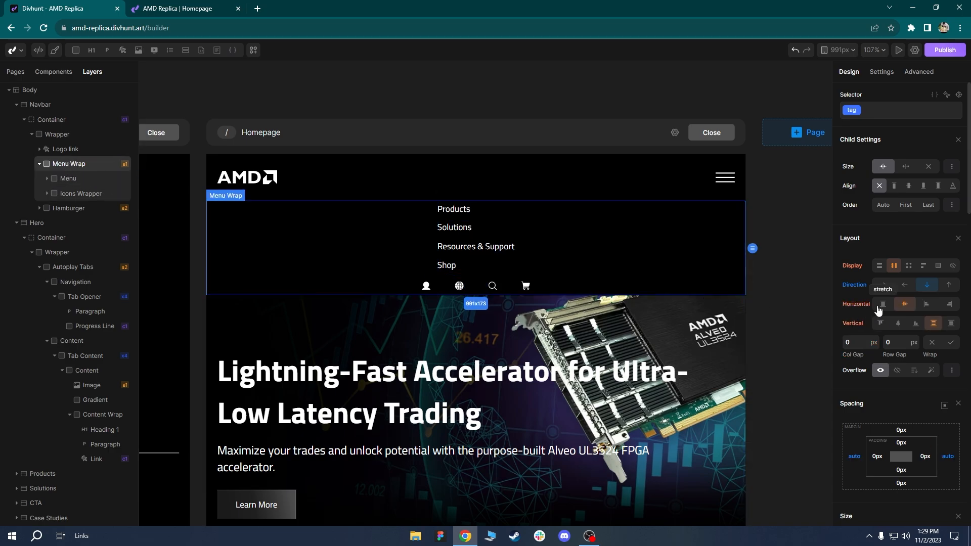
{"action": "left_click", "coordinate": [883, 305]}
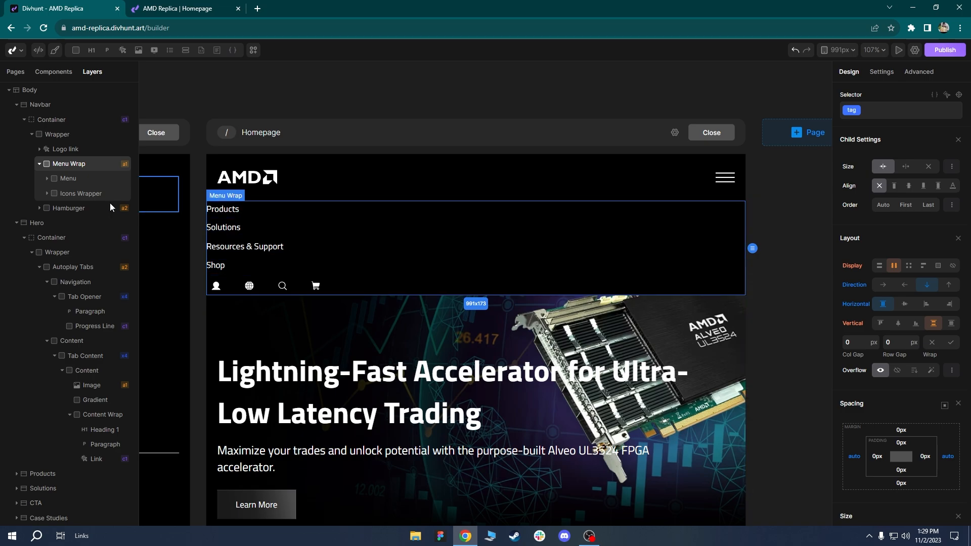
{"action": "left_click", "coordinate": [76, 181]}
{"action": "left_click", "coordinate": [76, 196]}
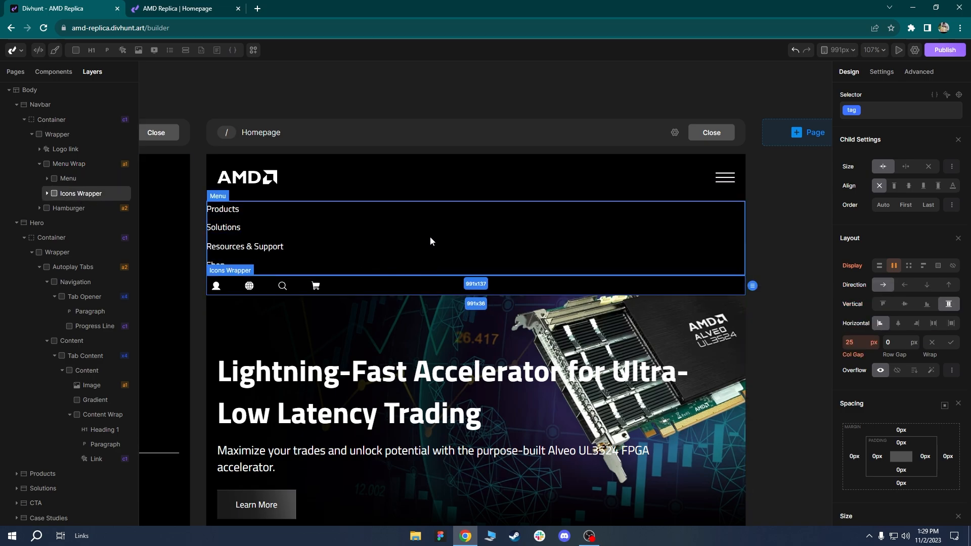
{"action": "left_click", "coordinate": [73, 181]}
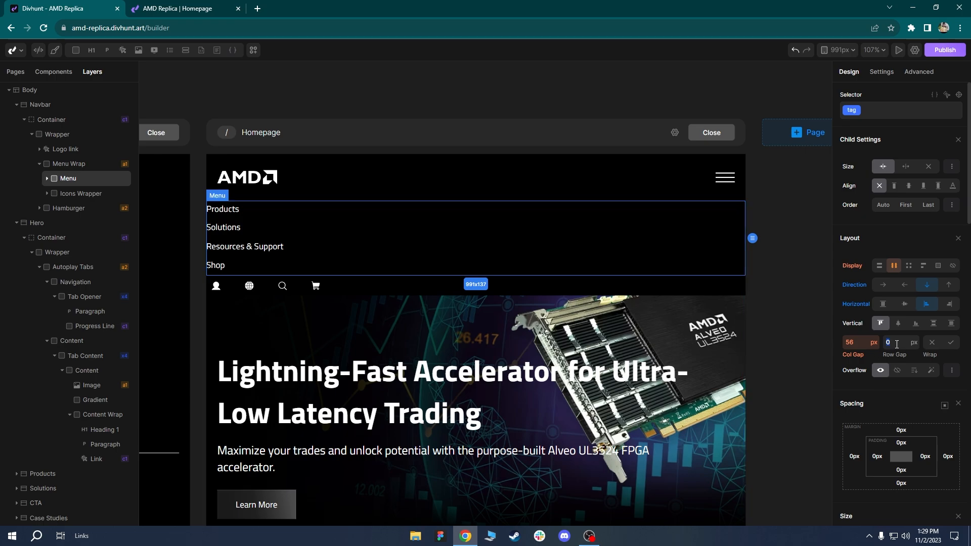
Give Menu a 20 px row gap and Menu Wrap 20 px side padding with 0 side margins.
{"action": "type", "text": "20"}
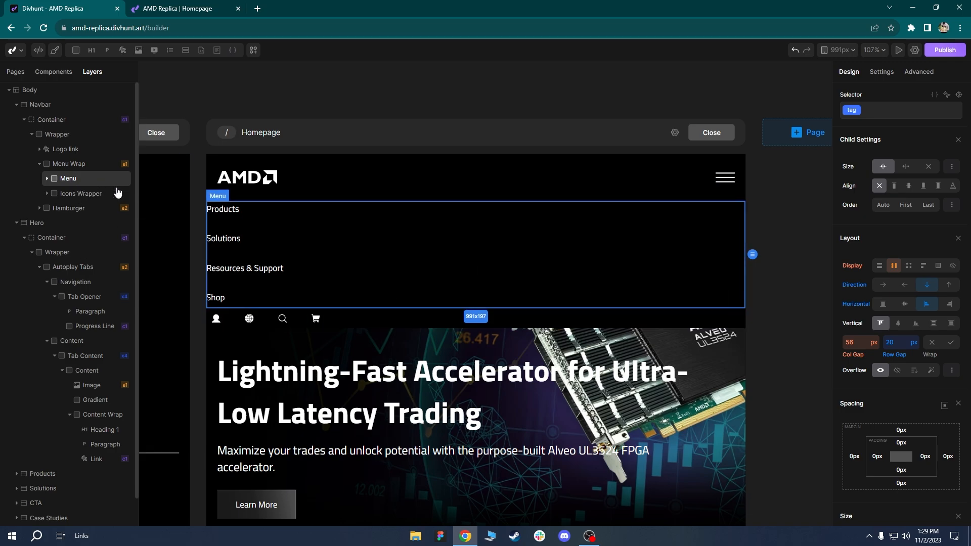
{"action": "left_click", "coordinate": [71, 165]}
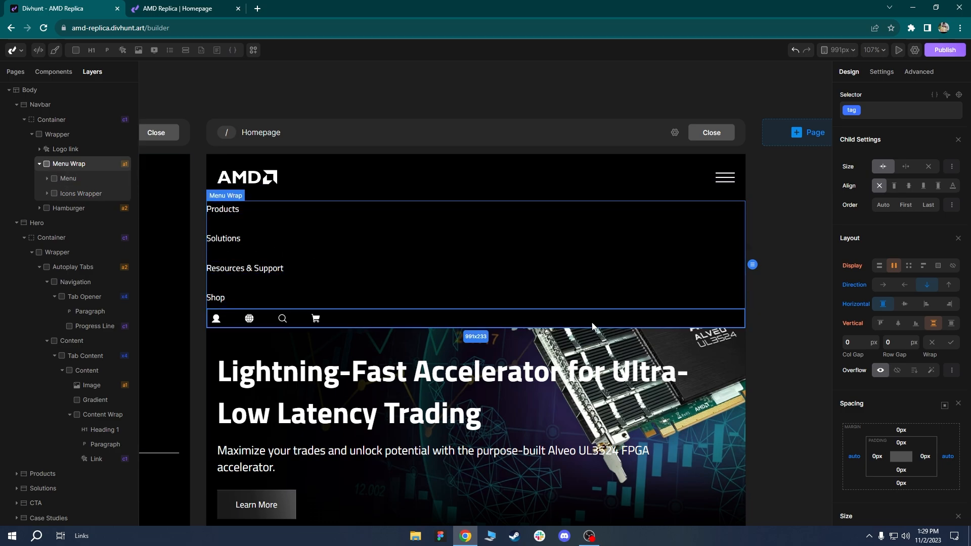
{"action": "scroll", "coordinate": [887, 398], "scroll_direction": "down", "scroll_amount": 1}
{"action": "left_click", "coordinate": [878, 409]}
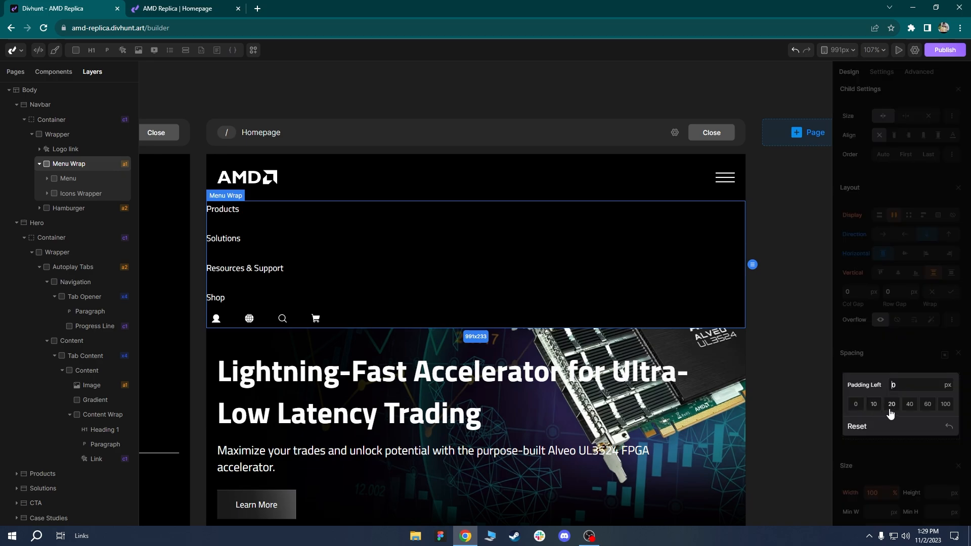
{"action": "left_click", "coordinate": [890, 408]}
{"action": "left_click", "coordinate": [927, 407]}
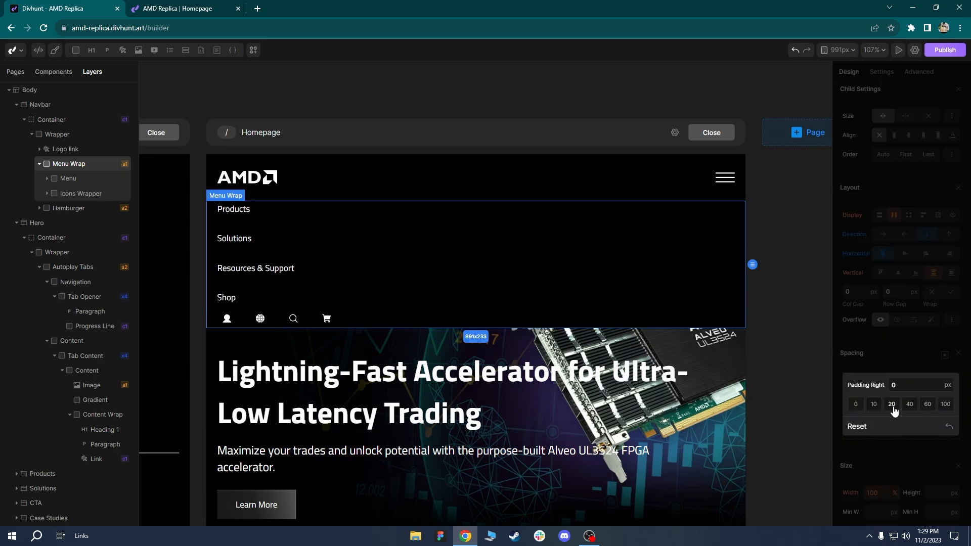
{"action": "left_click", "coordinate": [893, 407]}
{"action": "left_click", "coordinate": [855, 409]}
{"action": "left_click", "coordinate": [859, 440]}
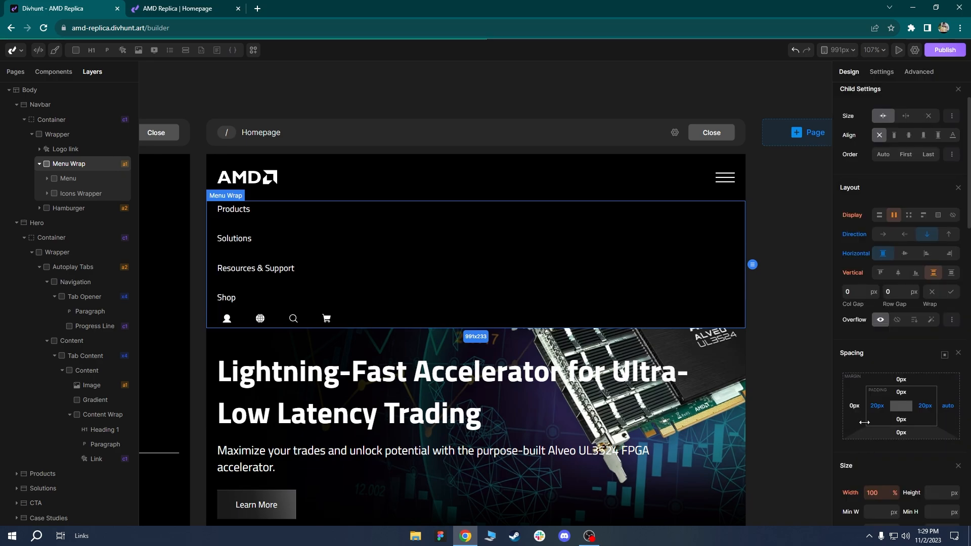
{"action": "left_click", "coordinate": [948, 405]}
{"action": "left_click", "coordinate": [860, 441]}
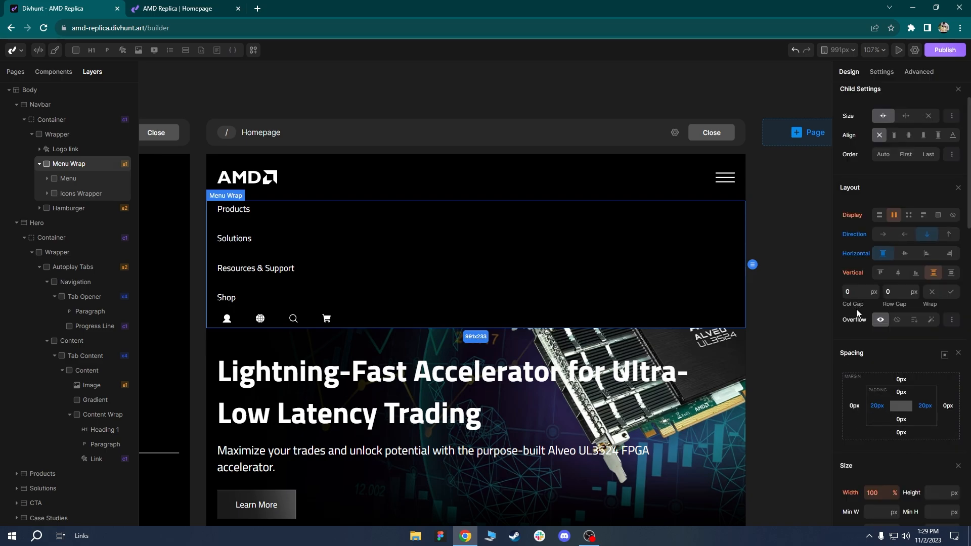
{"action": "scroll", "coordinate": [272, 254], "scroll_direction": "up", "scroll_amount": 3}
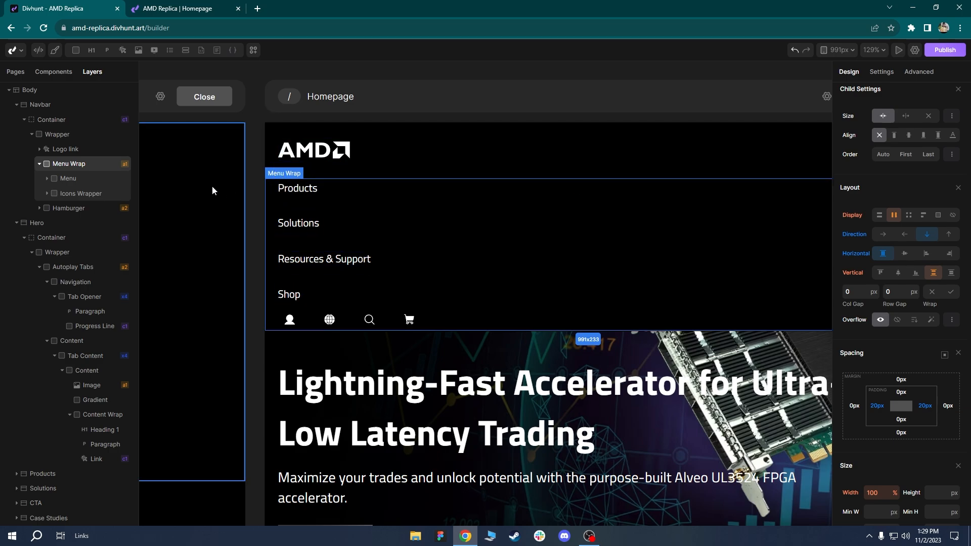
{"action": "left_click", "coordinate": [51, 119]}
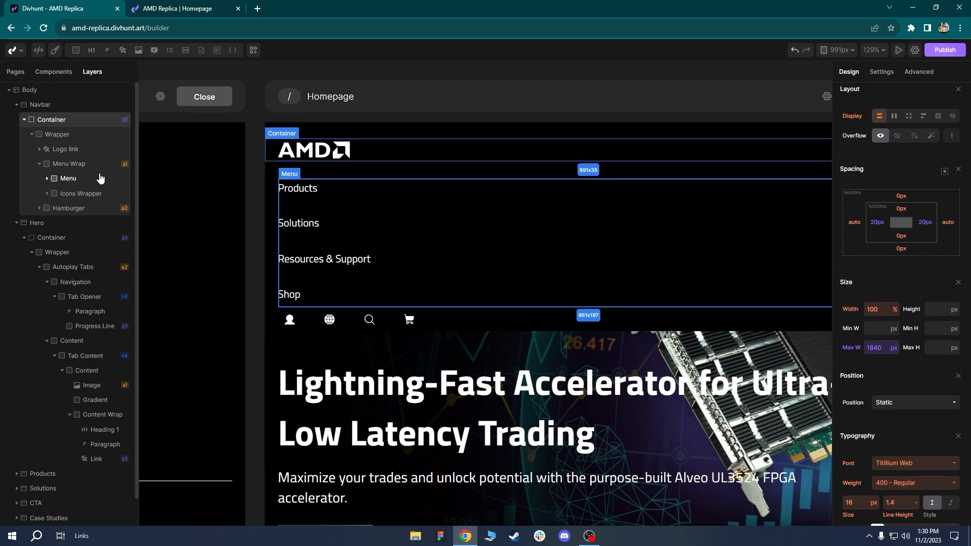
{"action": "left_click", "coordinate": [69, 164]}
{"action": "scroll", "coordinate": [445, 240], "scroll_direction": "down", "scroll_amount": 2}
{"action": "left_click_drag", "start_coordinate": [491, 248], "coordinate": [462, 254]}
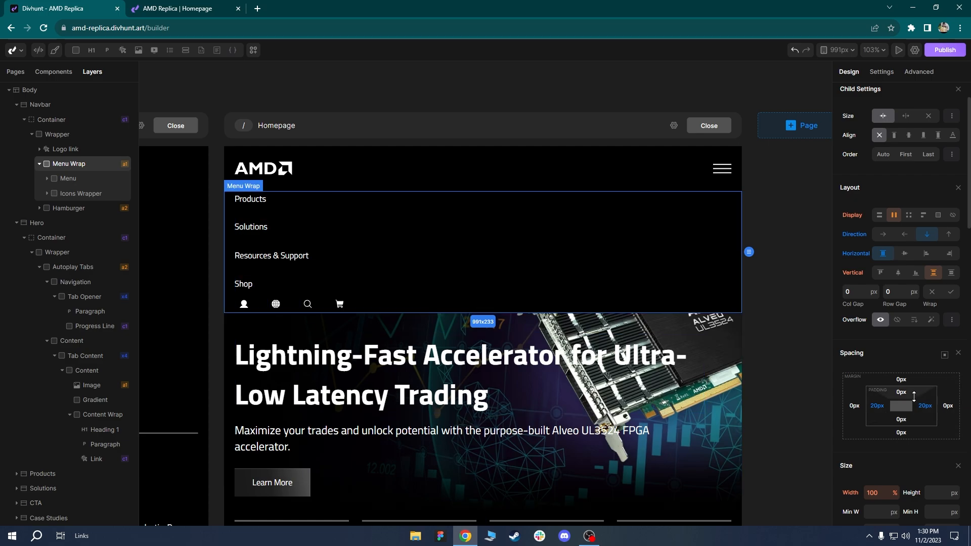
{"action": "left_click", "coordinate": [911, 394]}
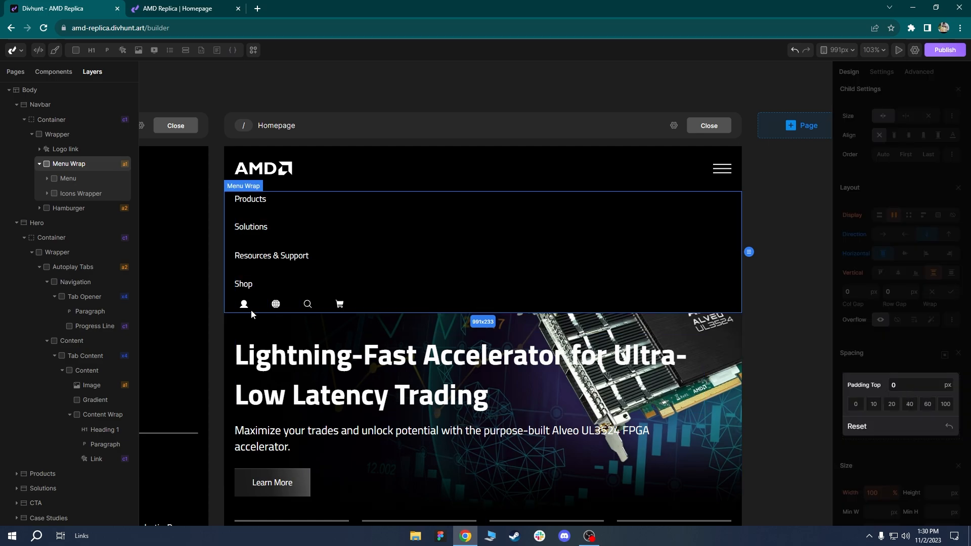
{"action": "left_click", "coordinate": [908, 352]}
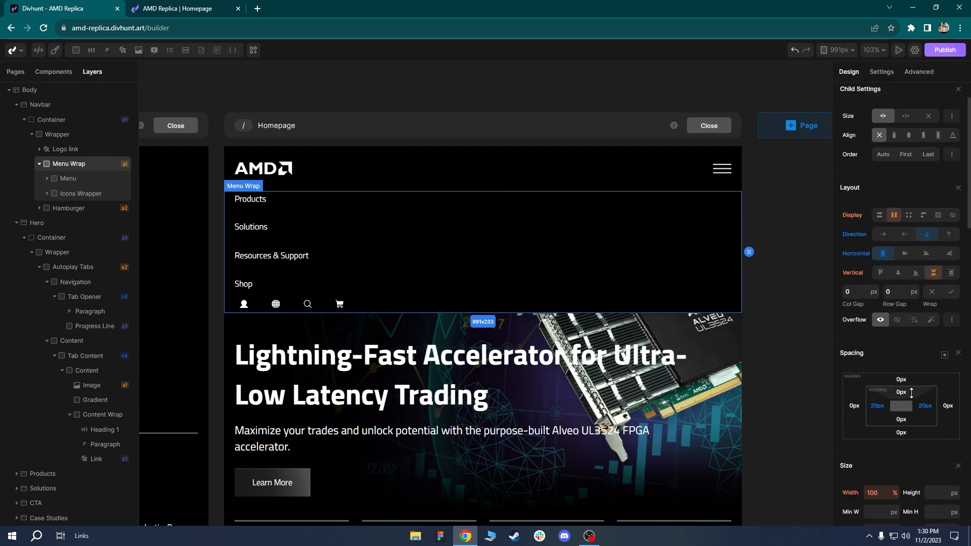
{"action": "left_click_drag", "start_coordinate": [912, 393], "coordinate": [912, 413]}
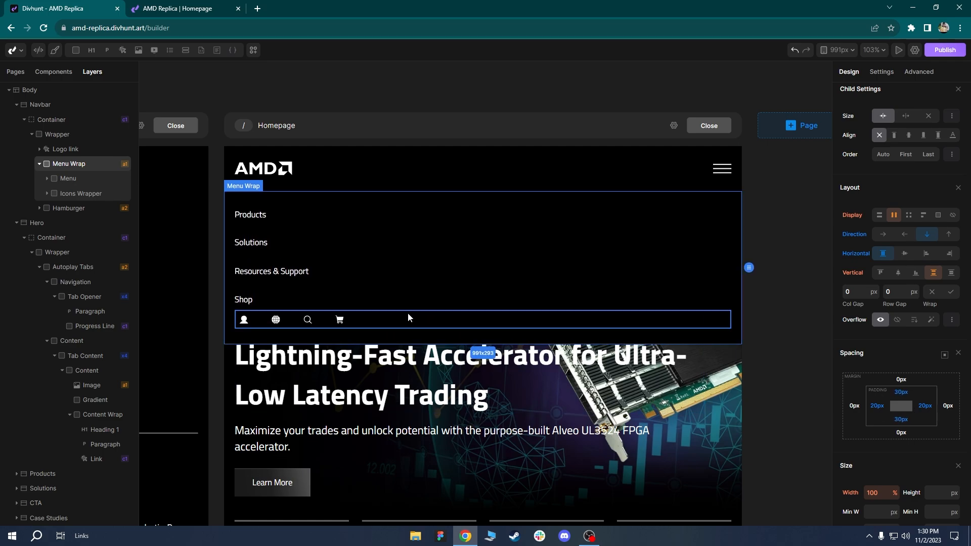
{"action": "left_click", "coordinate": [400, 276]}
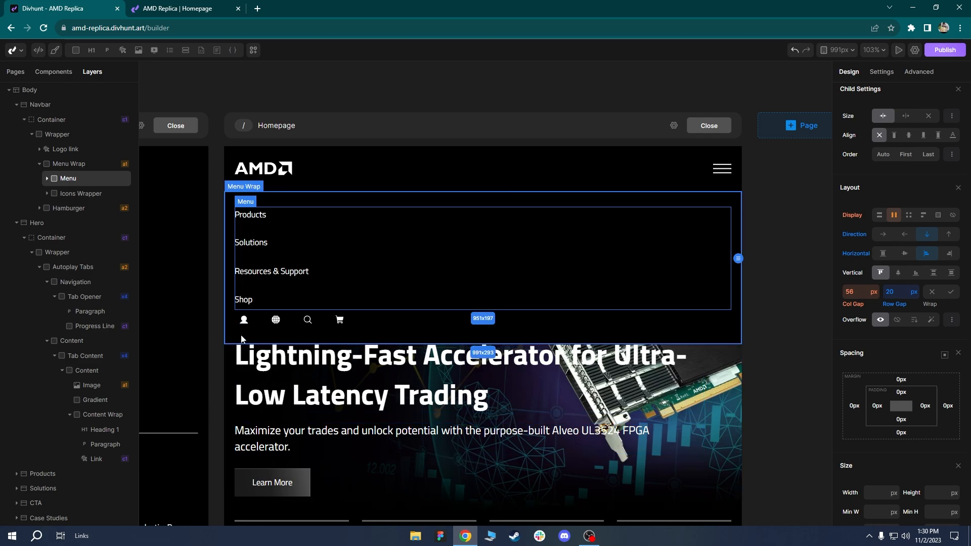
{"action": "left_click", "coordinate": [275, 342]}
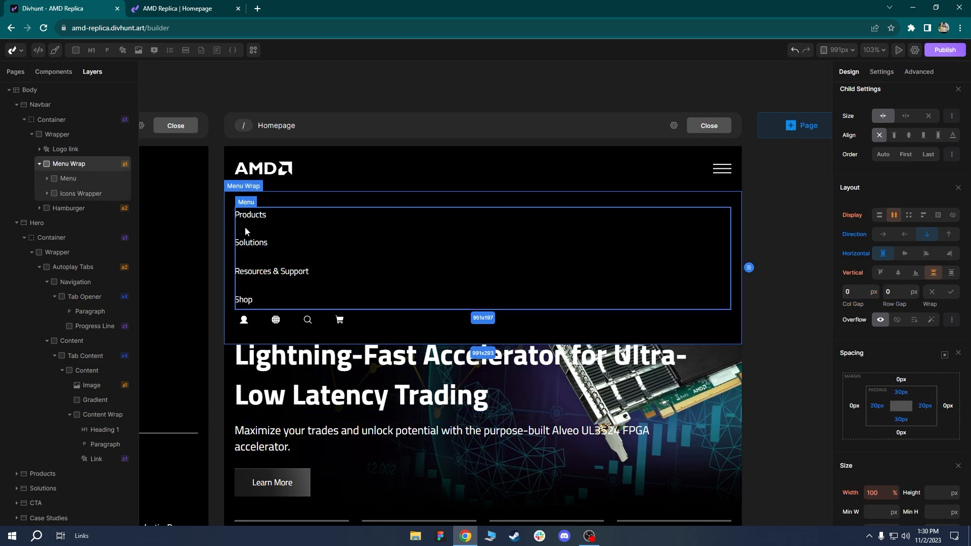
{"action": "left_click", "coordinate": [68, 180]}
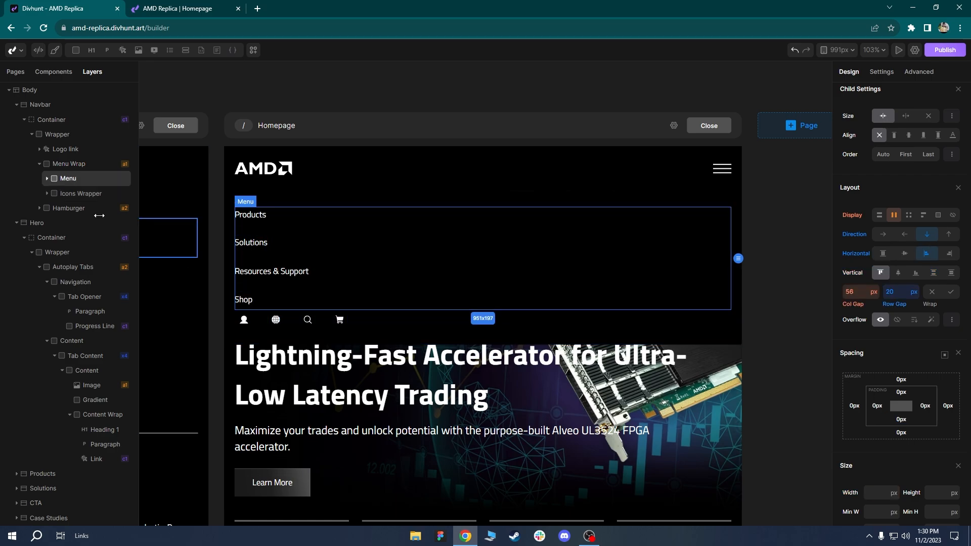
Set Menu Wrap's row gap to 20 px and check the spacing below Shop.
{"action": "left_click", "coordinate": [68, 165]}
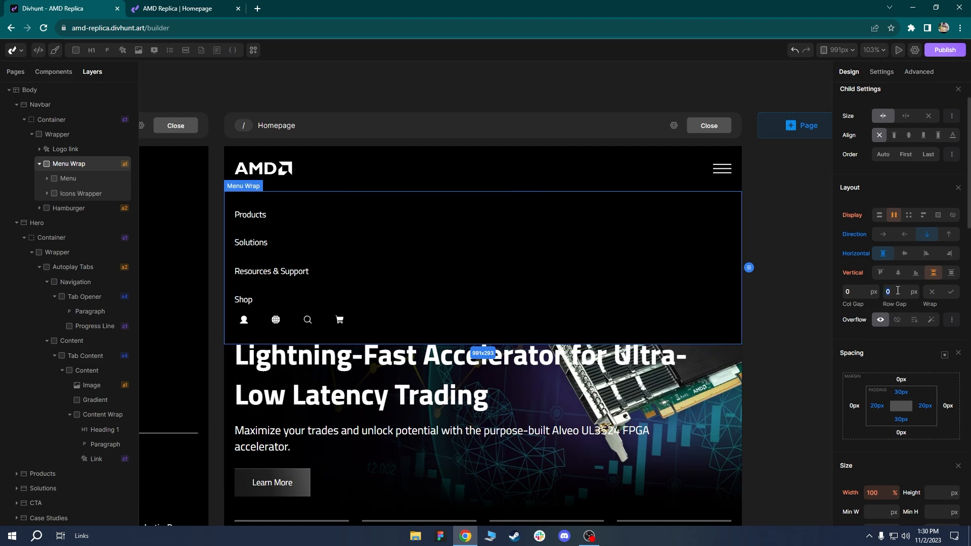
{"action": "type", "text": "20"}
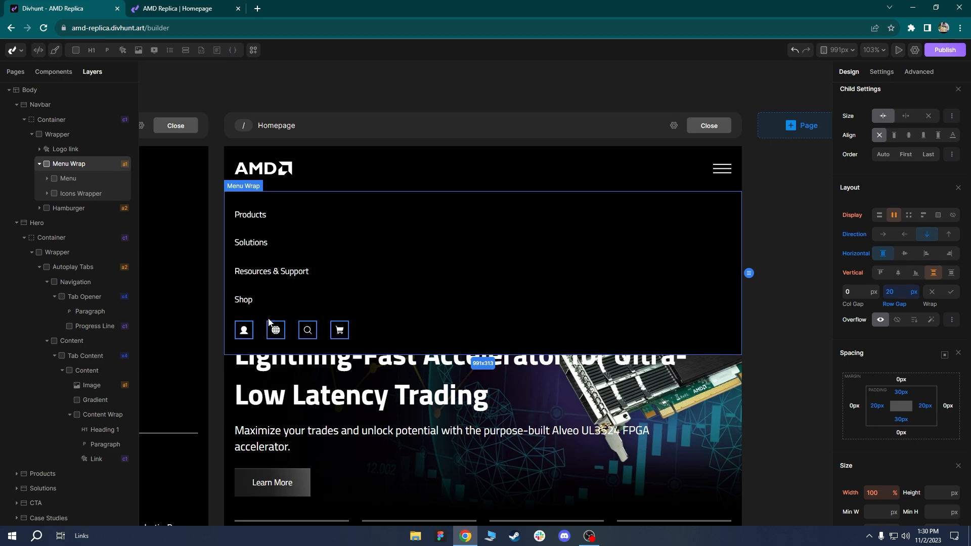
{"action": "scroll", "coordinate": [290, 338], "scroll_direction": "up", "scroll_amount": 3}
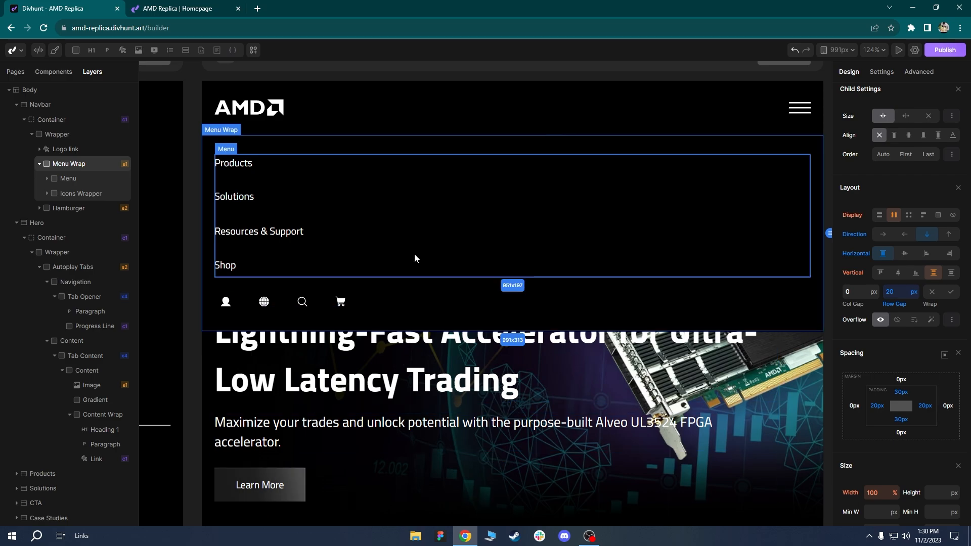
{"action": "left_click_drag", "start_coordinate": [444, 191], "coordinate": [430, 215]}
{"action": "scroll", "coordinate": [412, 251], "scroll_direction": "down", "scroll_amount": 1}
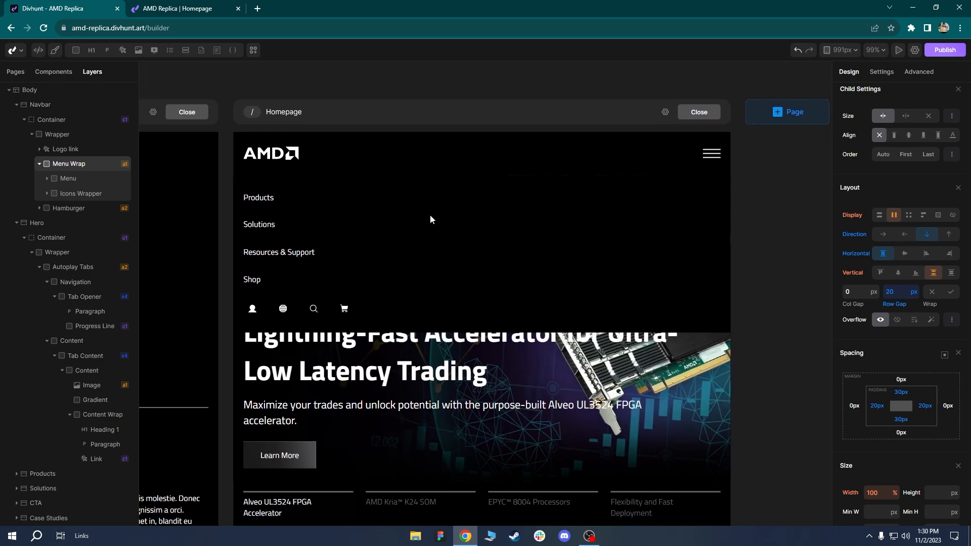
{"action": "left_click", "coordinate": [331, 403]}
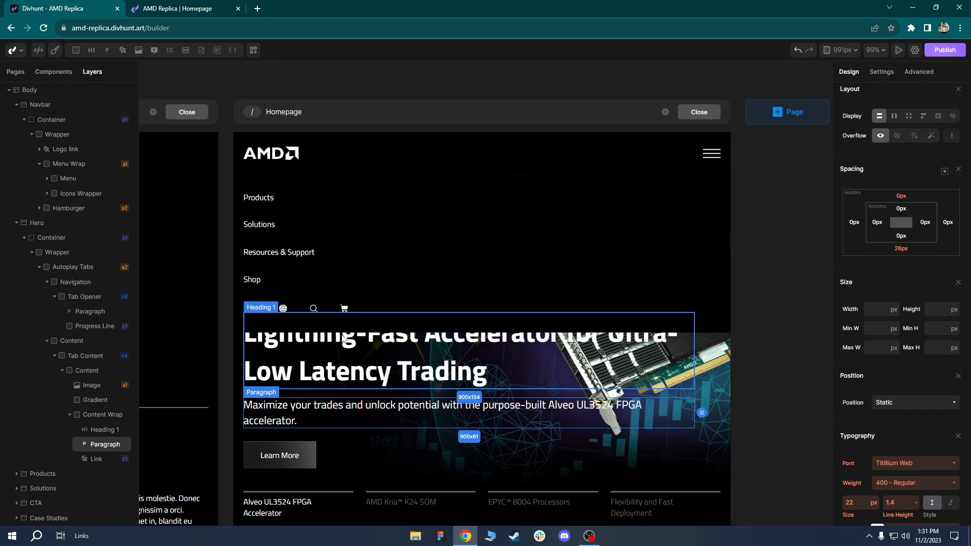
{"action": "left_click", "coordinate": [265, 175]}
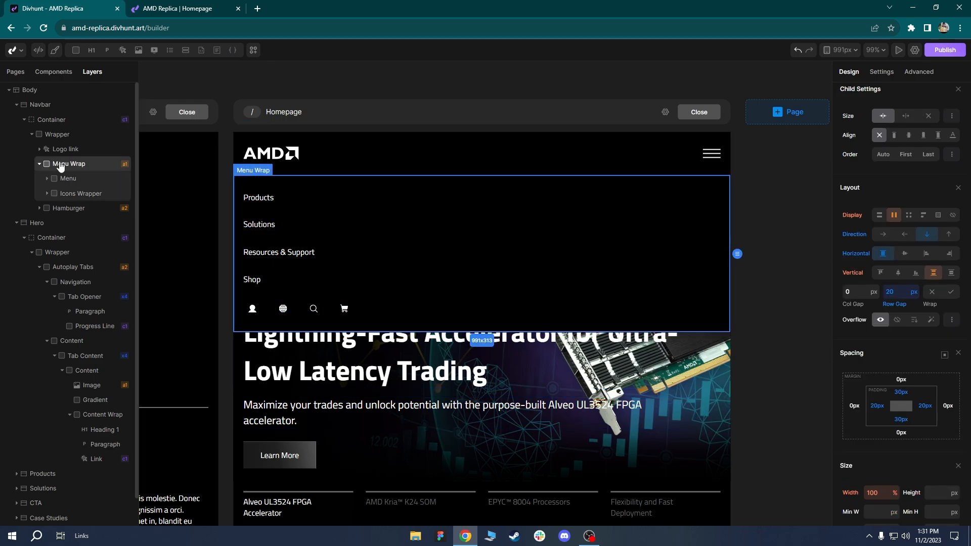
{"action": "scroll", "coordinate": [873, 328], "scroll_direction": "down", "scroll_amount": 5}
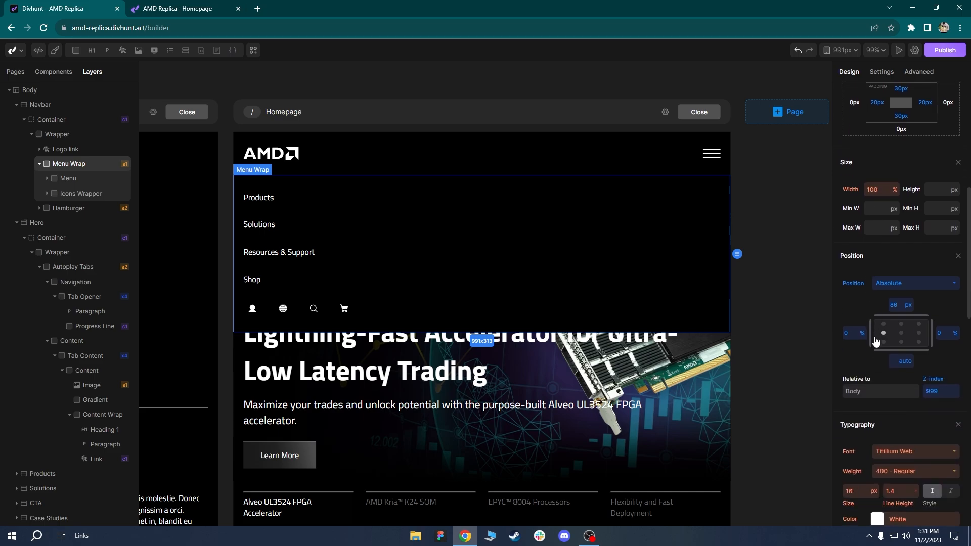
Change Menu Wrap's background to dark grey rgba(25,25,25) and save it.
{"action": "scroll", "coordinate": [877, 342], "scroll_direction": "down", "scroll_amount": 3}
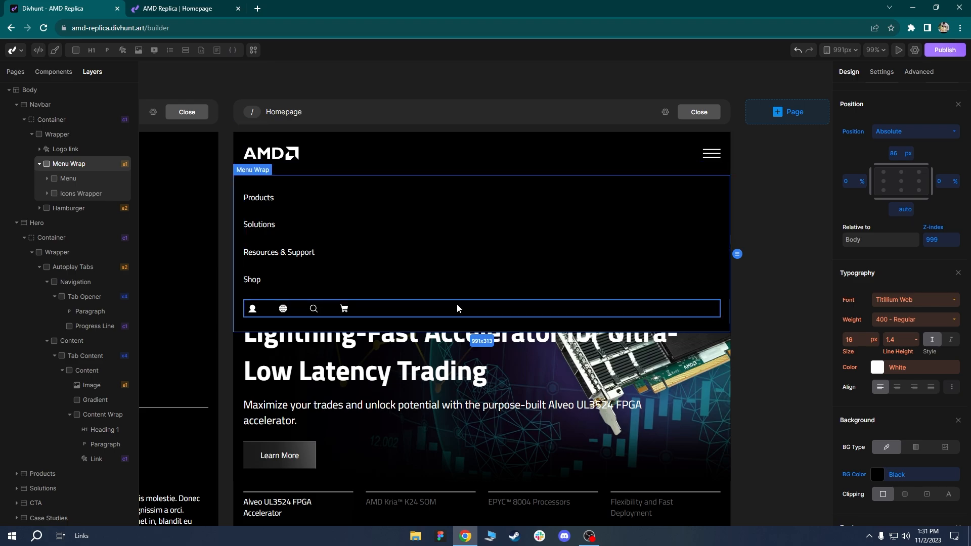
{"action": "scroll", "coordinate": [915, 412], "scroll_direction": "down", "scroll_amount": 2}
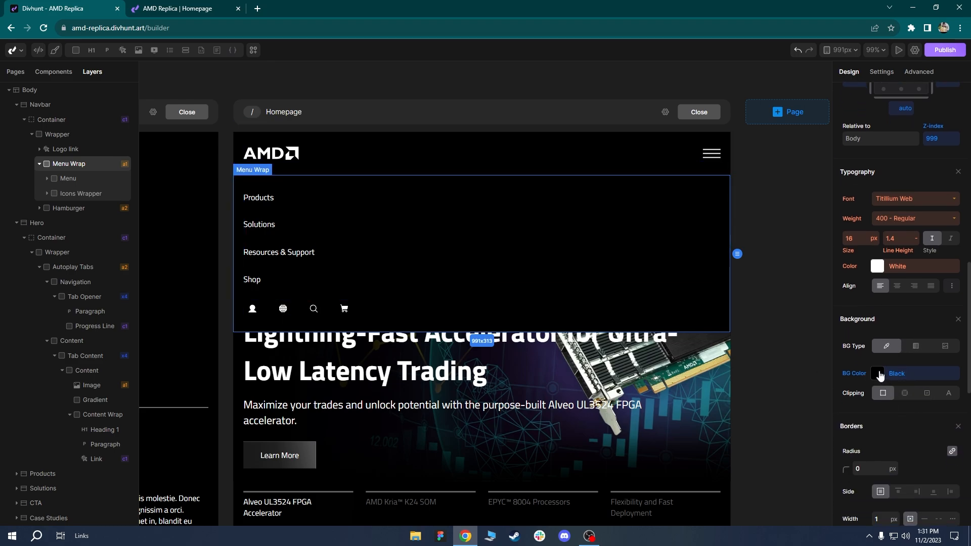
{"action": "left_click", "coordinate": [879, 374]}
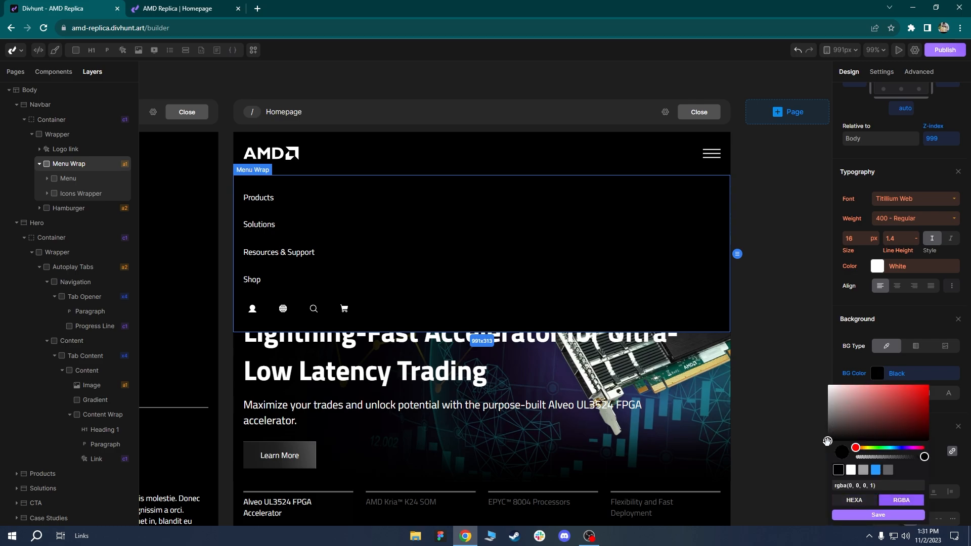
{"action": "left_click_drag", "start_coordinate": [826, 441], "coordinate": [826, 438]}
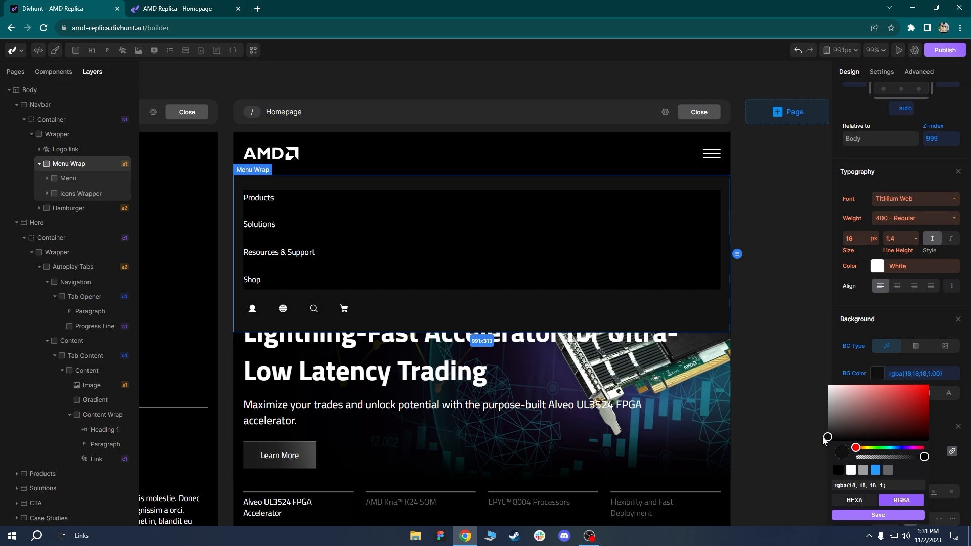
{"action": "left_click_drag", "start_coordinate": [823, 438], "coordinate": [821, 436]}
{"action": "left_click_drag", "start_coordinate": [893, 487], "coordinate": [838, 486]}
{"action": "left_click", "coordinate": [863, 514]}
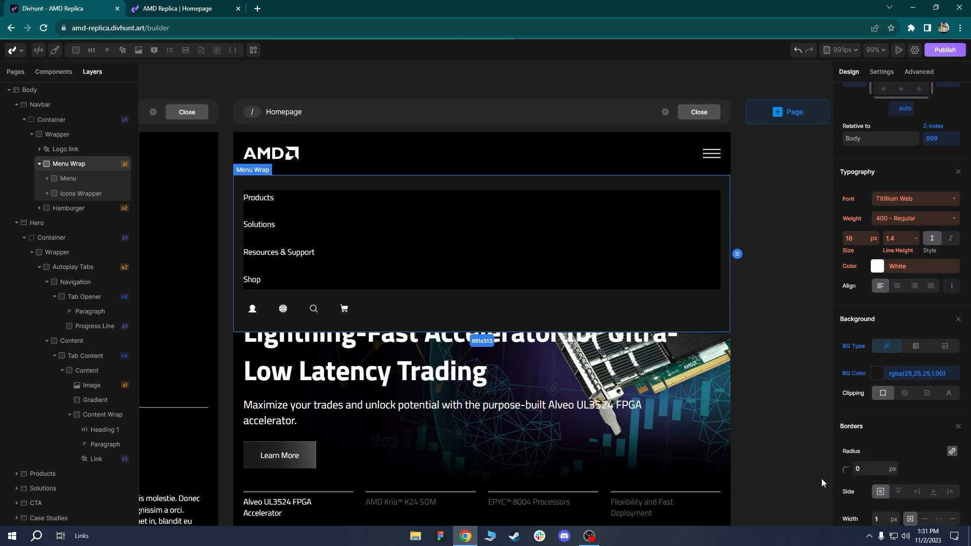
Reset the inner Menu element's background colour to none.
{"action": "left_click", "coordinate": [79, 183]}
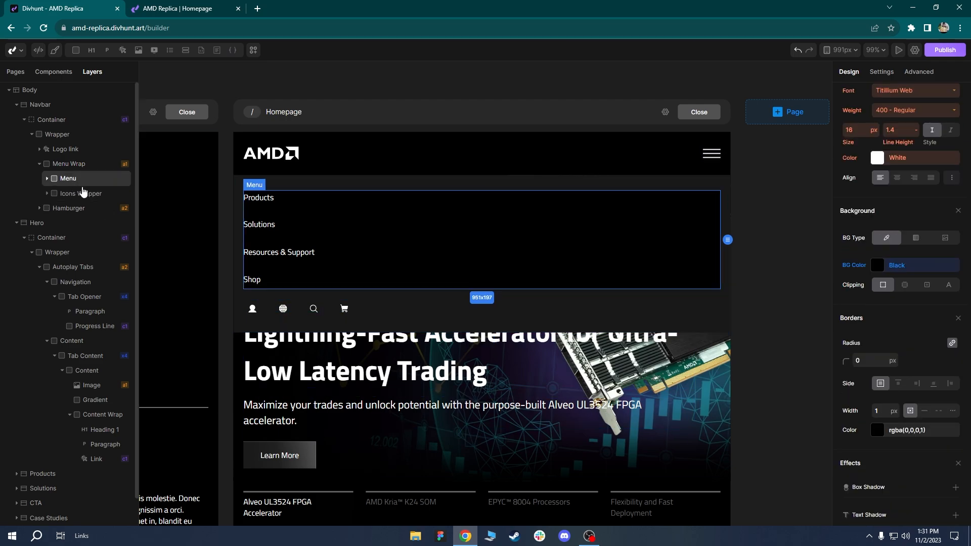
{"action": "right_click", "coordinate": [855, 266]}
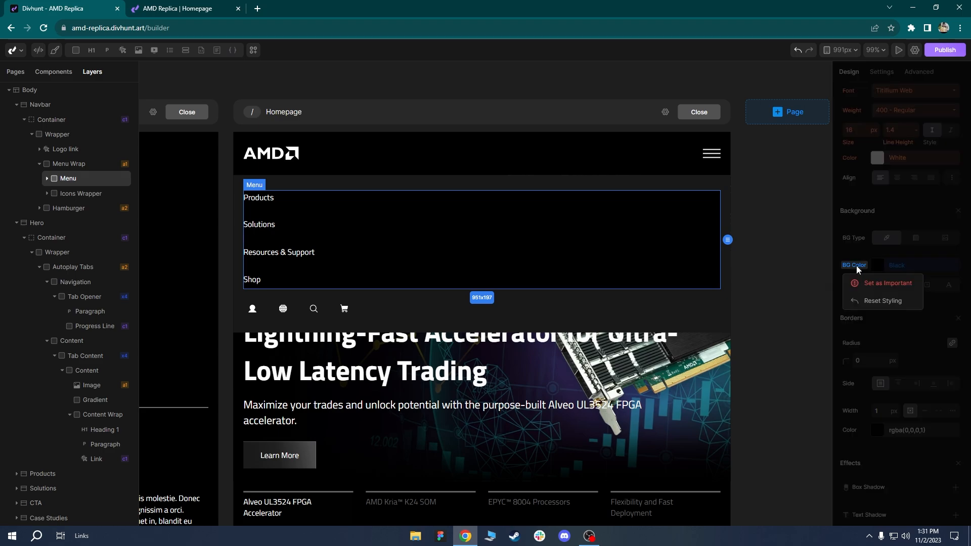
{"action": "left_click", "coordinate": [862, 300]}
{"action": "left_click", "coordinate": [658, 302]}
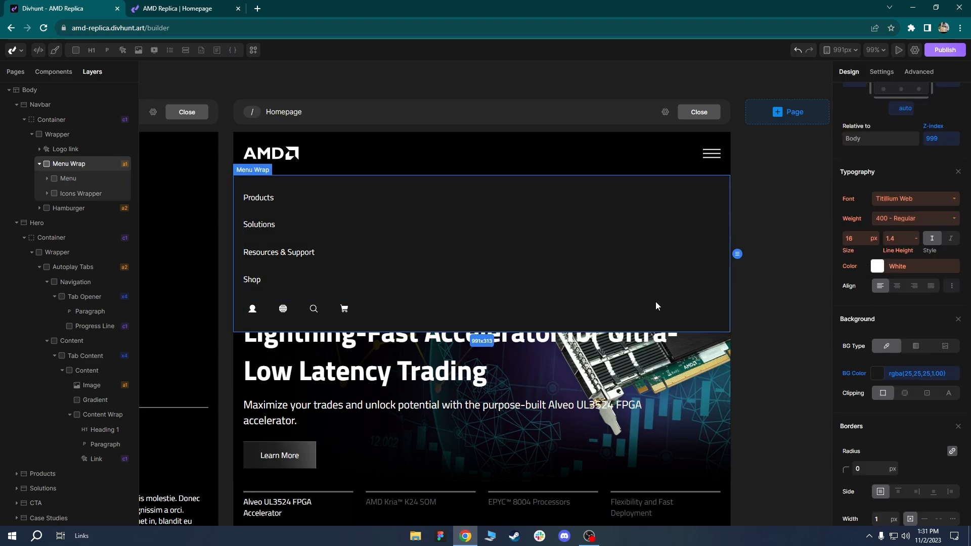
{"action": "left_click_drag", "start_coordinate": [397, 368], "coordinate": [408, 367]}
{"action": "scroll", "coordinate": [409, 366], "scroll_direction": "up", "scroll_amount": 2}
{"action": "scroll", "coordinate": [409, 366], "scroll_direction": "down", "scroll_amount": 2}
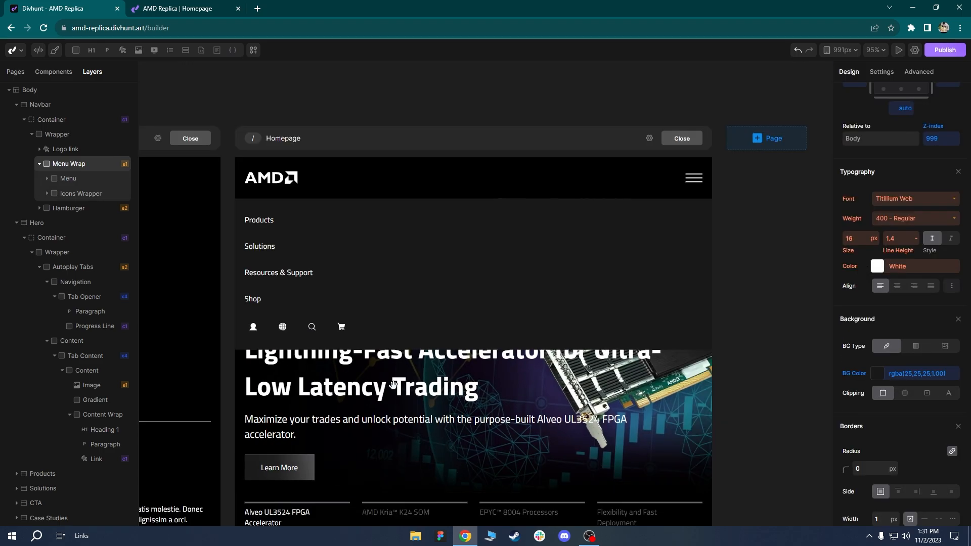
{"action": "scroll", "coordinate": [503, 186], "scroll_direction": "up", "scroll_amount": 4}
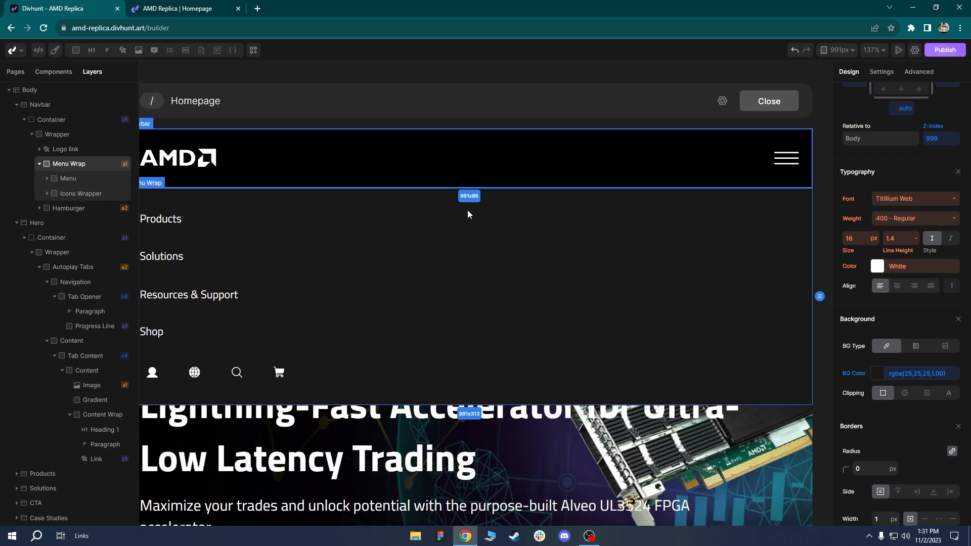
{"action": "left_click", "coordinate": [331, 454]}
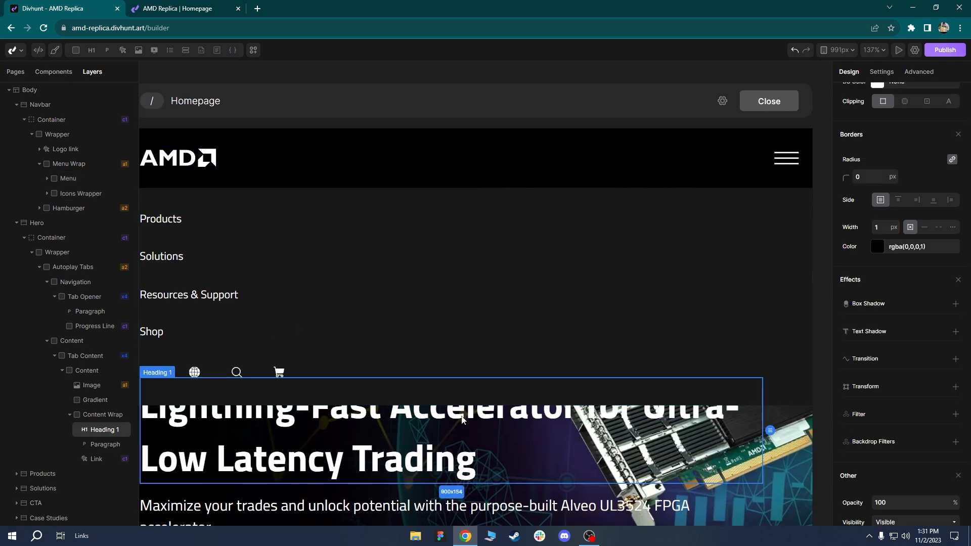
{"action": "scroll", "coordinate": [412, 366], "scroll_direction": "down", "scroll_amount": 5}
{"action": "left_click", "coordinate": [245, 441]}
{"action": "scroll", "coordinate": [375, 198], "scroll_direction": "up", "scroll_amount": 5}
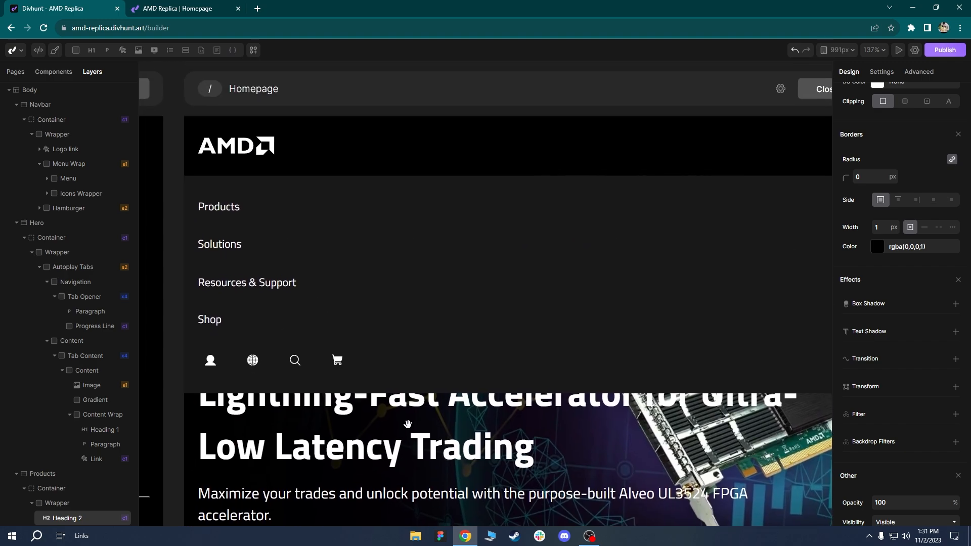
{"action": "scroll", "coordinate": [409, 424], "scroll_direction": "right", "scroll_amount": 1}
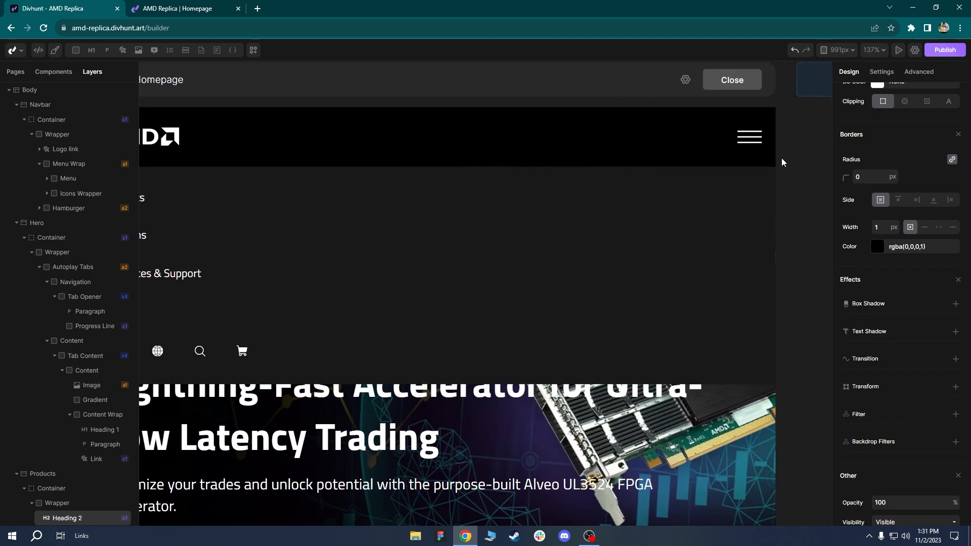
{"action": "scroll", "coordinate": [781, 178], "scroll_direction": "down", "scroll_amount": 2}
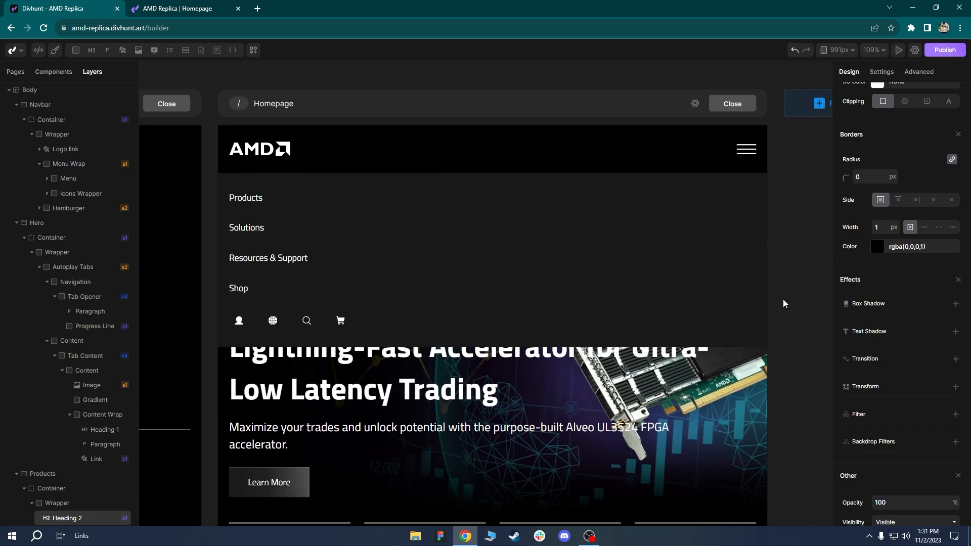
{"action": "left_click", "coordinate": [760, 186]}
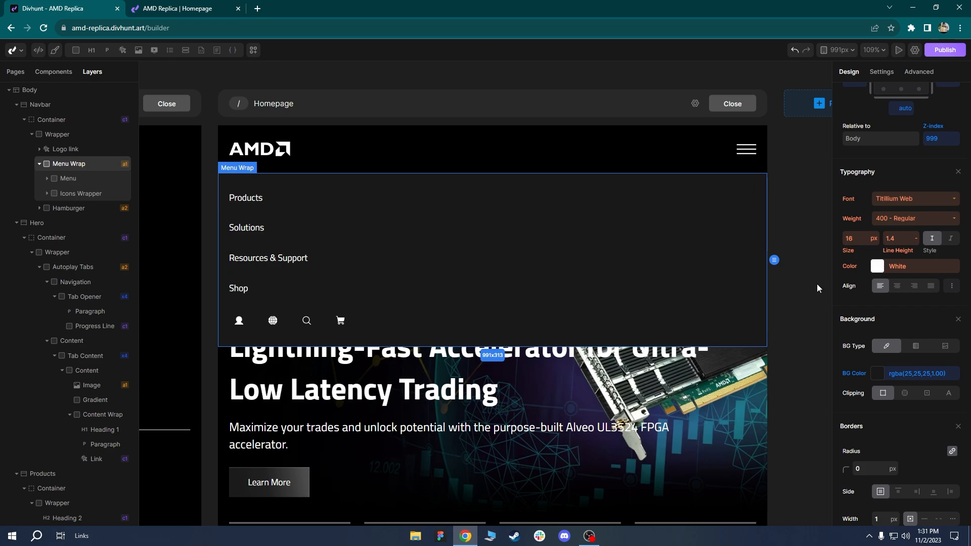
Darken Menu Wrap's background colour slightly and save it.
{"action": "scroll", "coordinate": [860, 322], "scroll_direction": "down", "scroll_amount": 1}
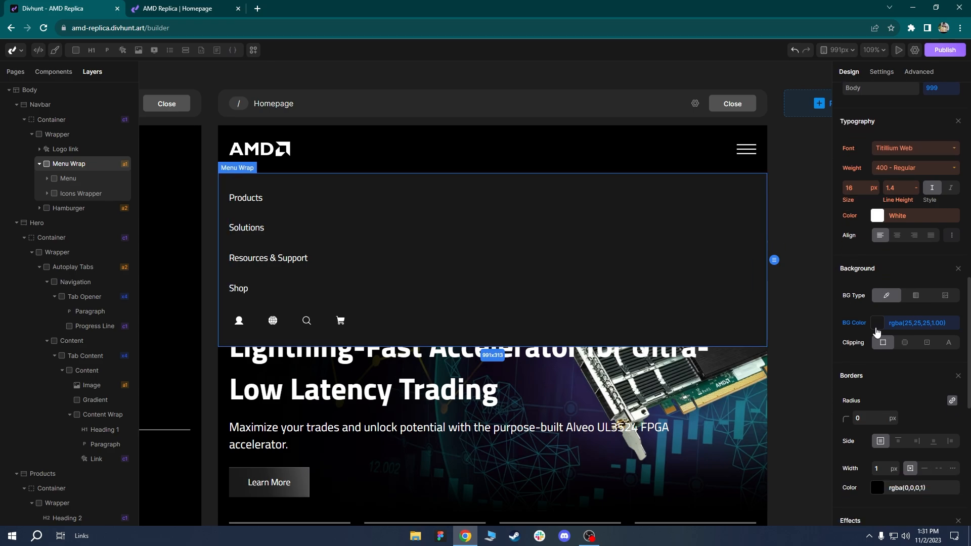
{"action": "left_click", "coordinate": [877, 324]}
{"action": "left_click_drag", "start_coordinate": [826, 384], "coordinate": [825, 390]}
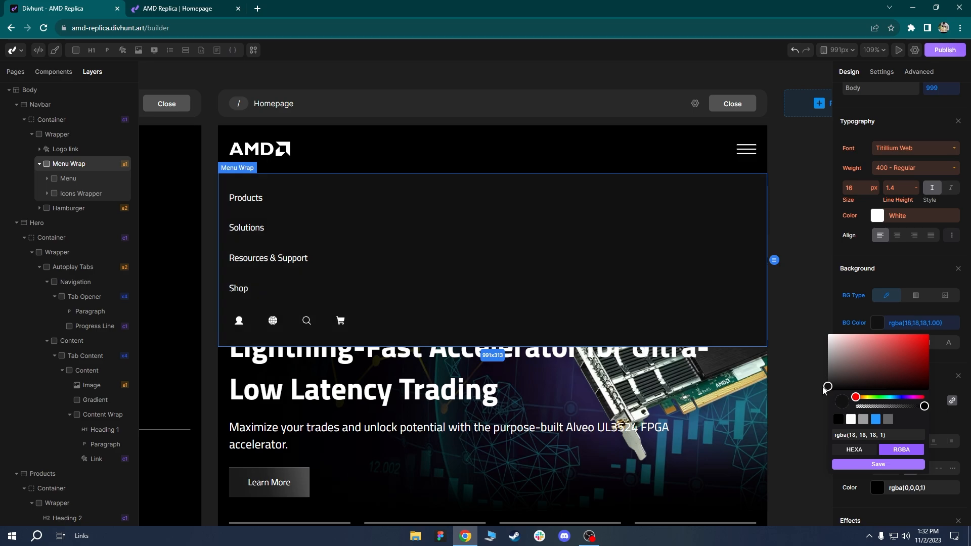
{"action": "left_click", "coordinate": [874, 466]}
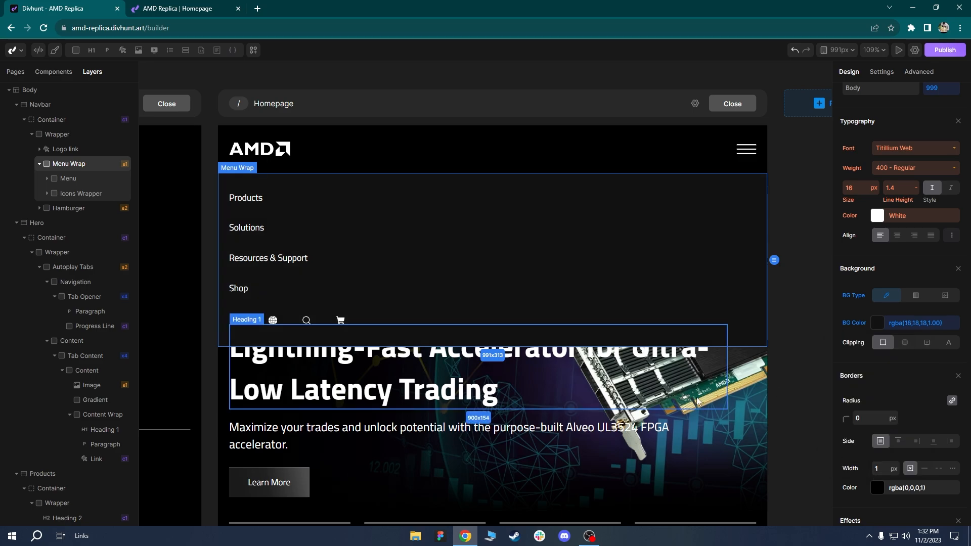
Hide Menu Wrap with Display none at 991px, then switch to the live homepage tab.
{"action": "left_click", "coordinate": [708, 390]}
{"action": "scroll", "coordinate": [775, 390], "scroll_direction": "up", "scroll_amount": 2}
{"action": "left_click_drag", "start_coordinate": [776, 390], "coordinate": [789, 386]}
{"action": "scroll", "coordinate": [788, 386], "scroll_direction": "down", "scroll_amount": 4}
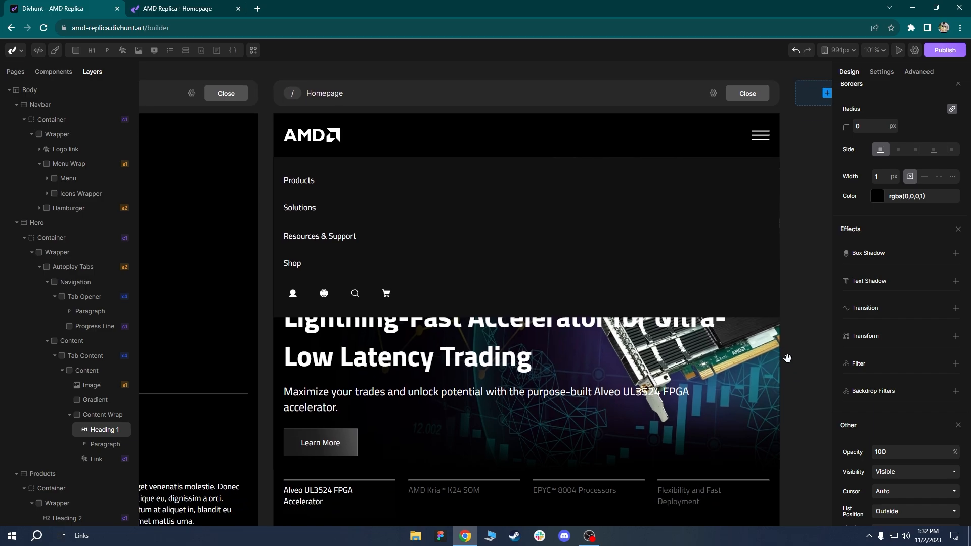
{"action": "left_click_drag", "start_coordinate": [801, 232], "coordinate": [774, 256]}
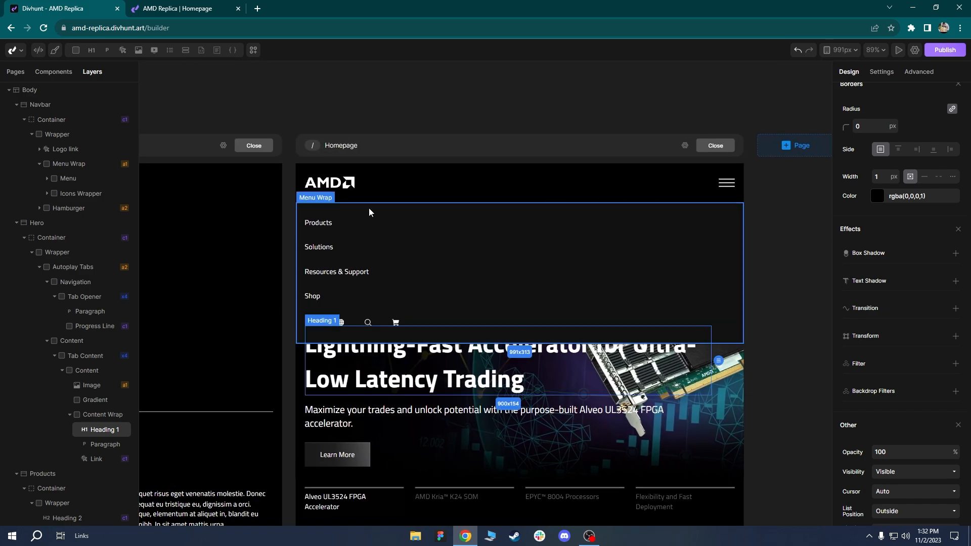
{"action": "left_click", "coordinate": [324, 210]}
{"action": "scroll", "coordinate": [920, 309], "scroll_direction": "up", "scroll_amount": 8}
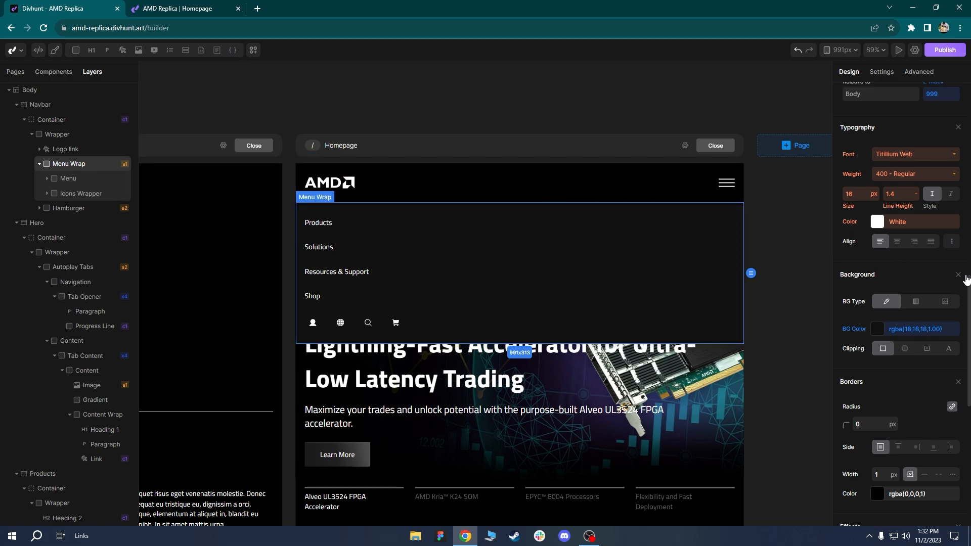
{"action": "scroll", "coordinate": [923, 311], "scroll_direction": "up", "scroll_amount": 5}
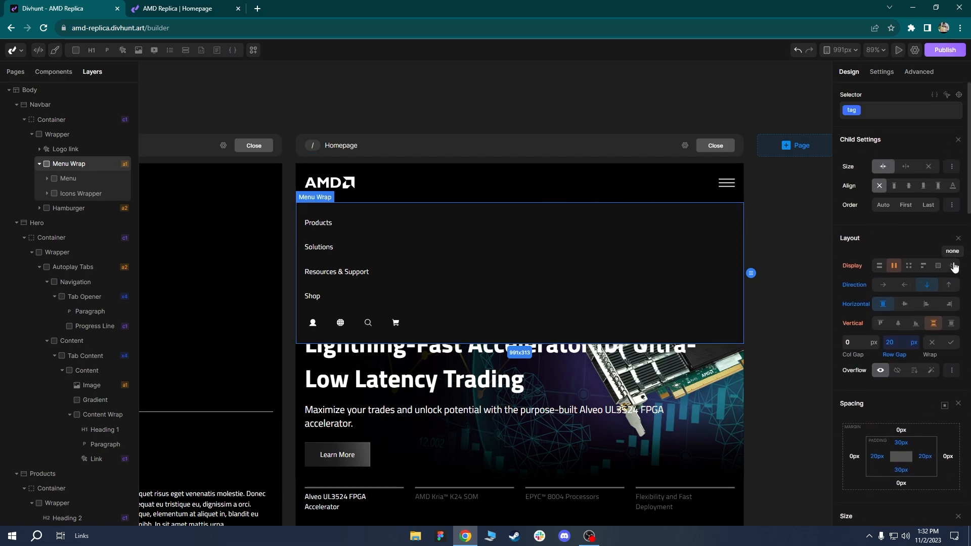
{"action": "left_click", "coordinate": [954, 267]}
{"action": "scroll", "coordinate": [632, 172], "scroll_direction": "down", "scroll_amount": 2}
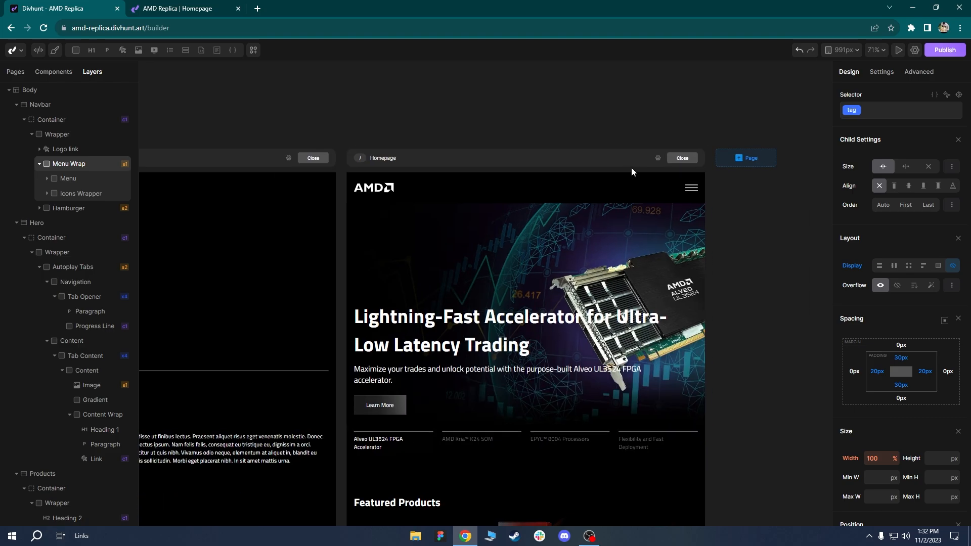
{"action": "left_click", "coordinate": [157, 7]}
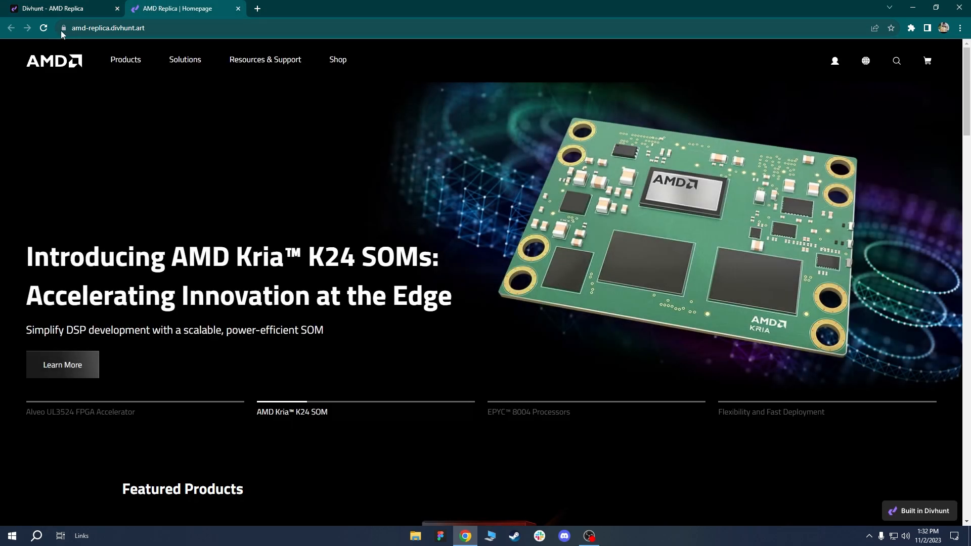
Reload the live homepage and open Chrome DevTools undocked into a separate window.
{"action": "left_click", "coordinate": [44, 28]}
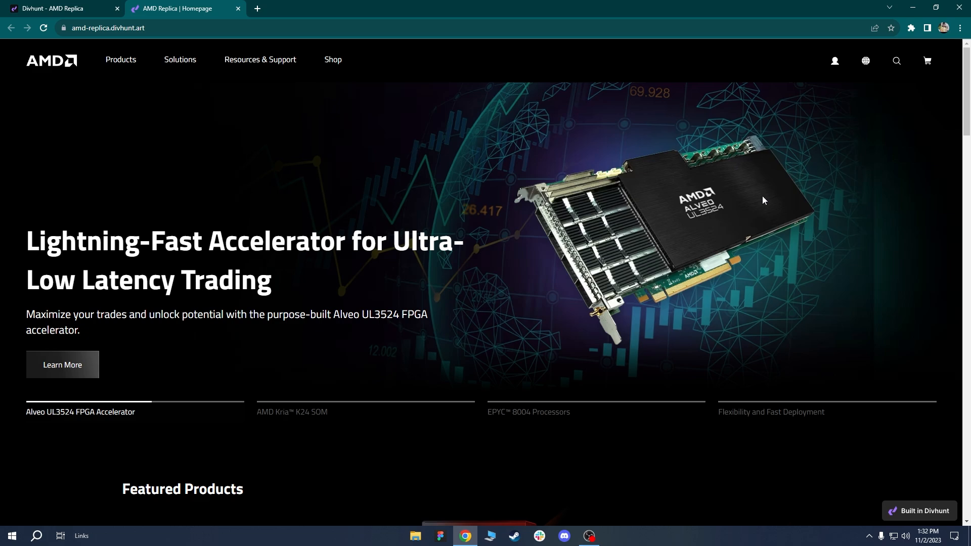
{"action": "key", "text": "F12"}
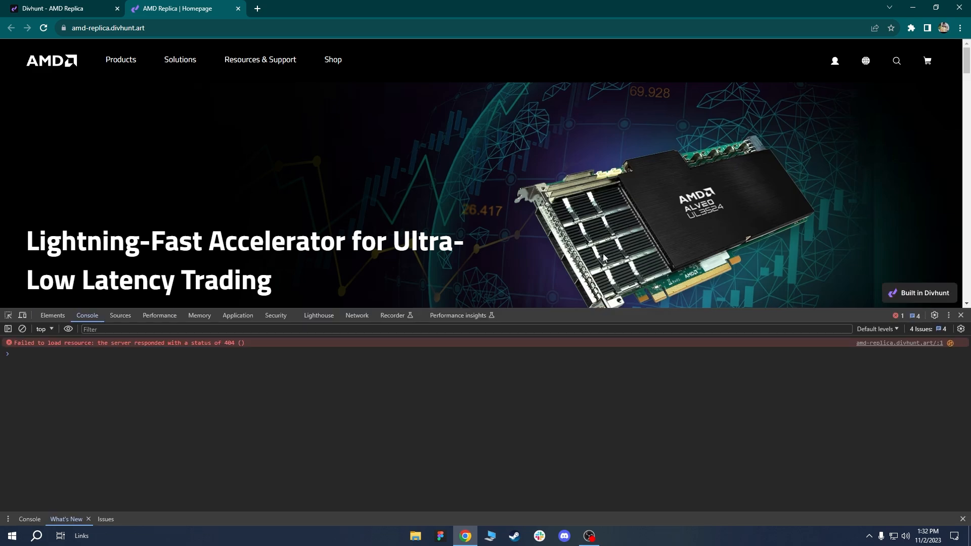
{"action": "left_click", "coordinate": [950, 316]}
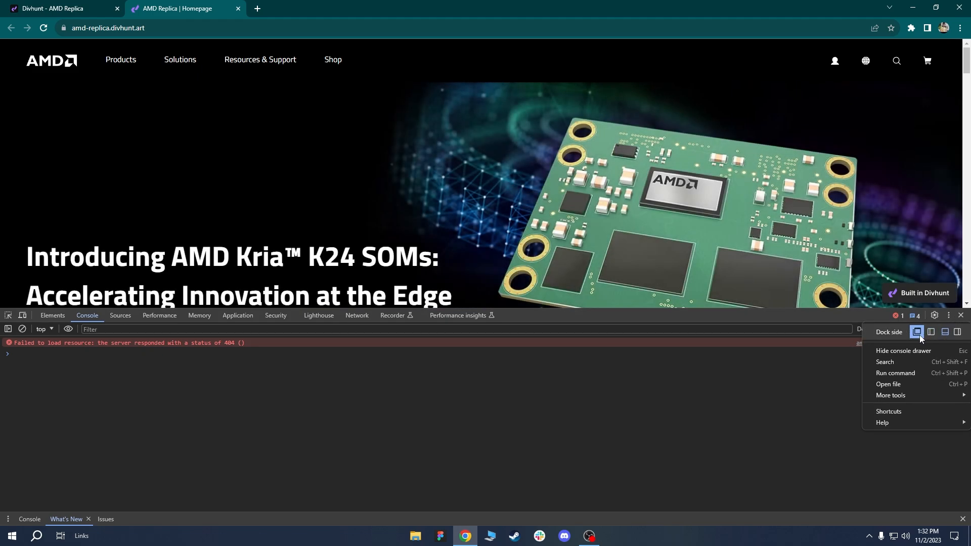
{"action": "left_click", "coordinate": [917, 332]}
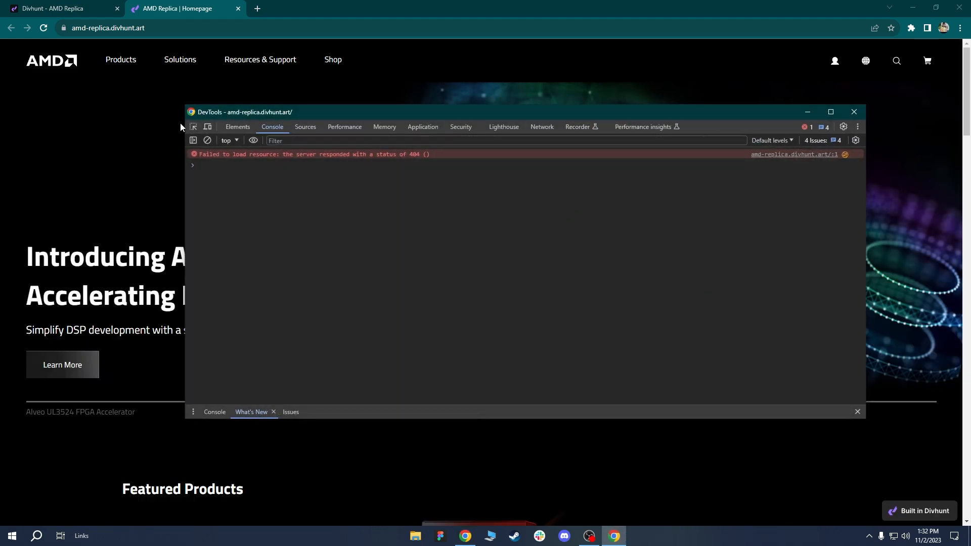
Turn on the responsive device preview and widen the viewport.
{"action": "left_click", "coordinate": [208, 127]}
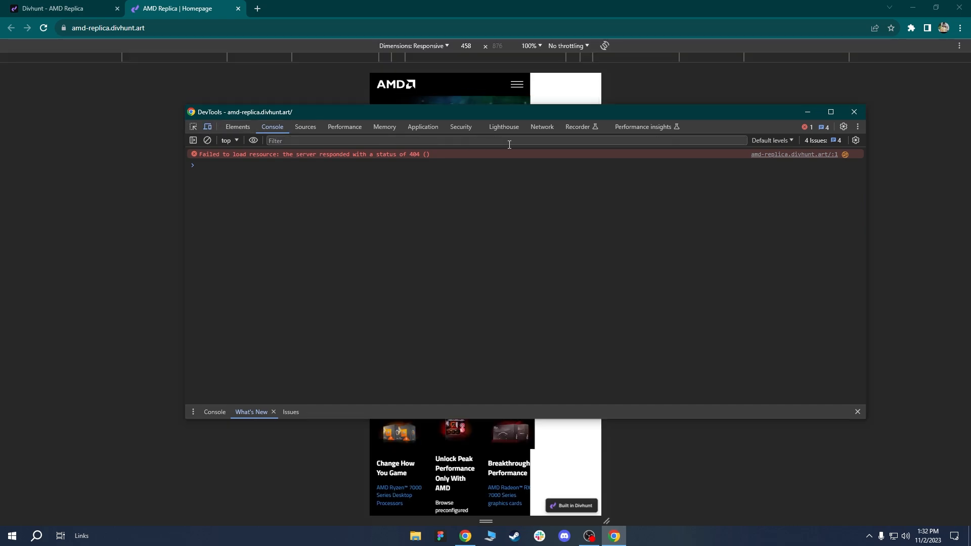
{"action": "left_click", "coordinate": [808, 111]}
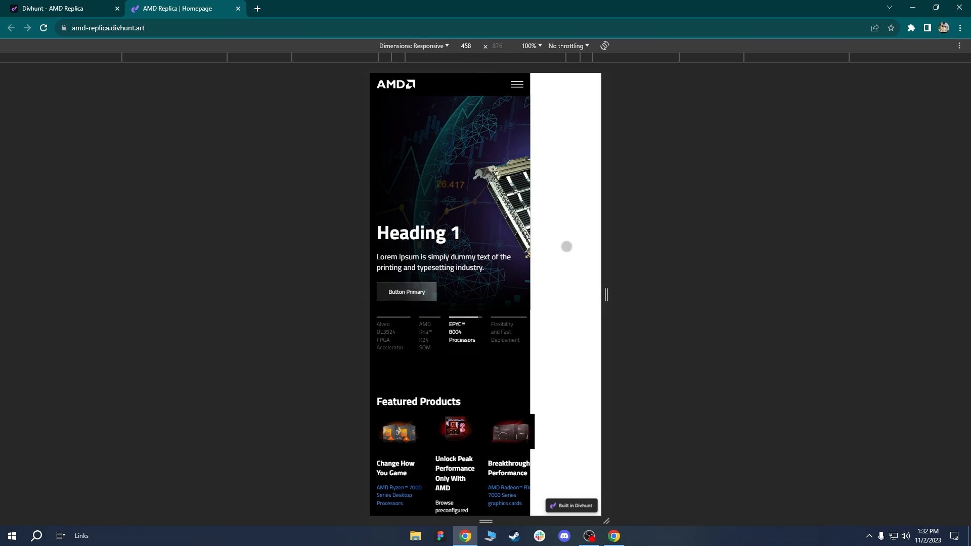
{"action": "left_click_drag", "start_coordinate": [606, 295], "coordinate": [717, 295]}
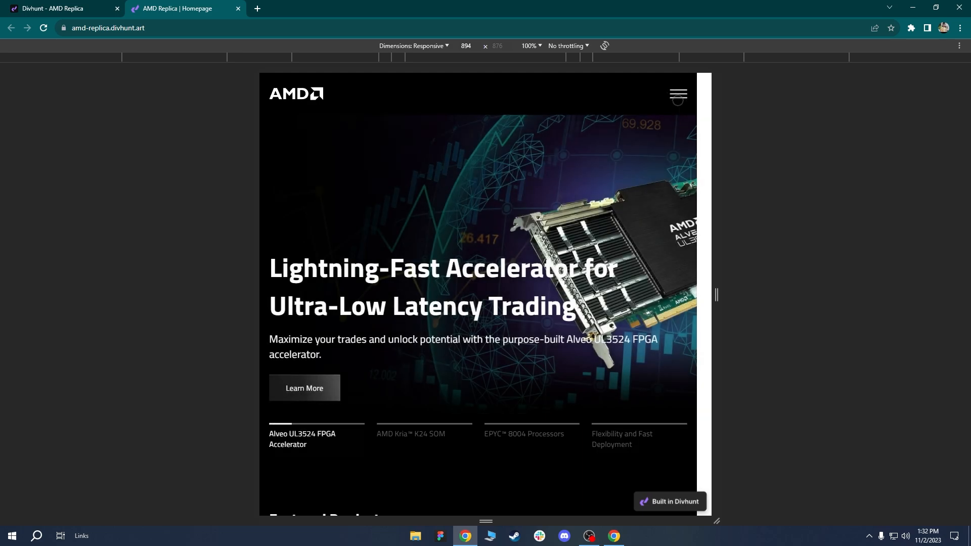
Test opening and closing the mobile hamburger menu and the account dropdown.
{"action": "left_click", "coordinate": [678, 94]}
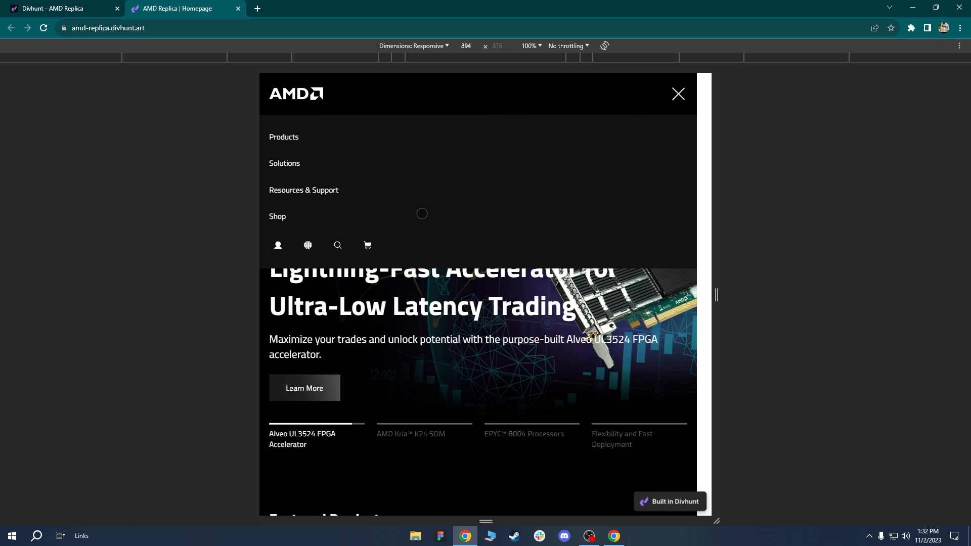
{"action": "left_click", "coordinate": [670, 103]}
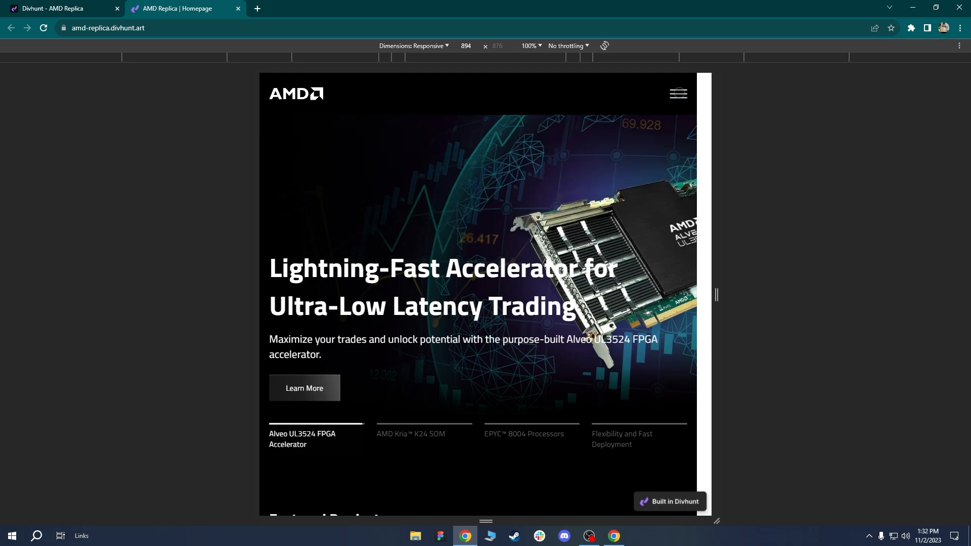
{"action": "left_click", "coordinate": [678, 93]}
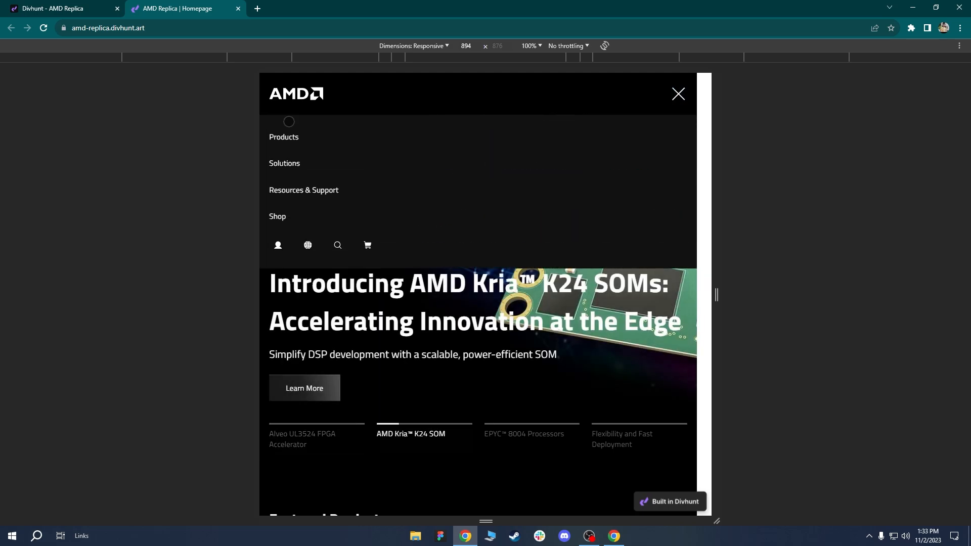
{"action": "left_click", "coordinate": [277, 245]}
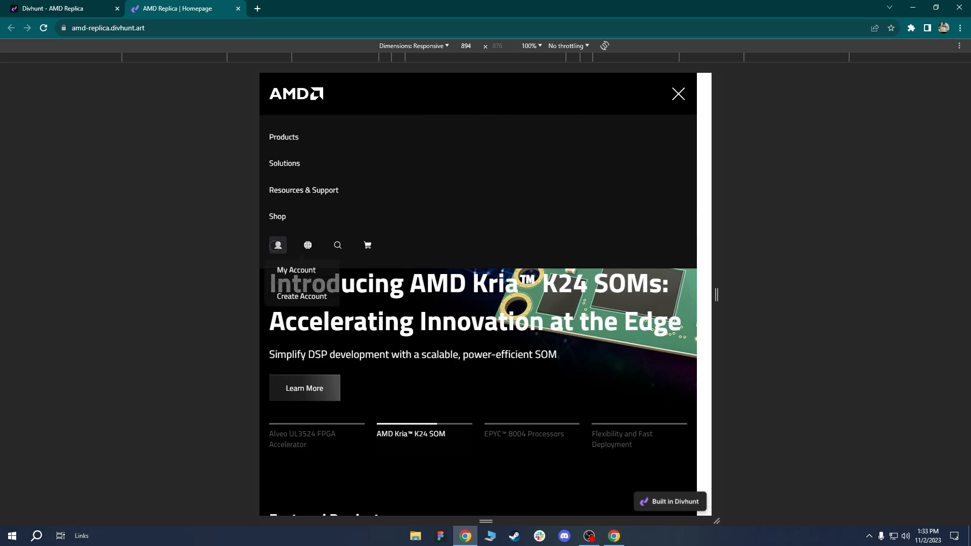
{"action": "left_click", "coordinate": [278, 243]}
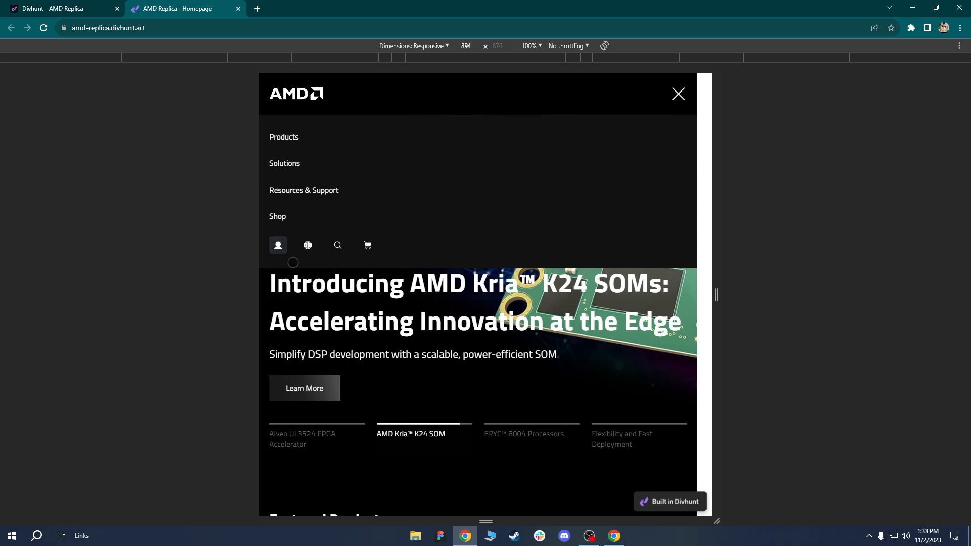
{"action": "left_click", "coordinate": [679, 94]}
Widen the preview to desktop width, close DevTools, reload the homepage and return to Divhunt.
{"action": "left_click_drag", "start_coordinate": [717, 294], "coordinate": [969, 286]}
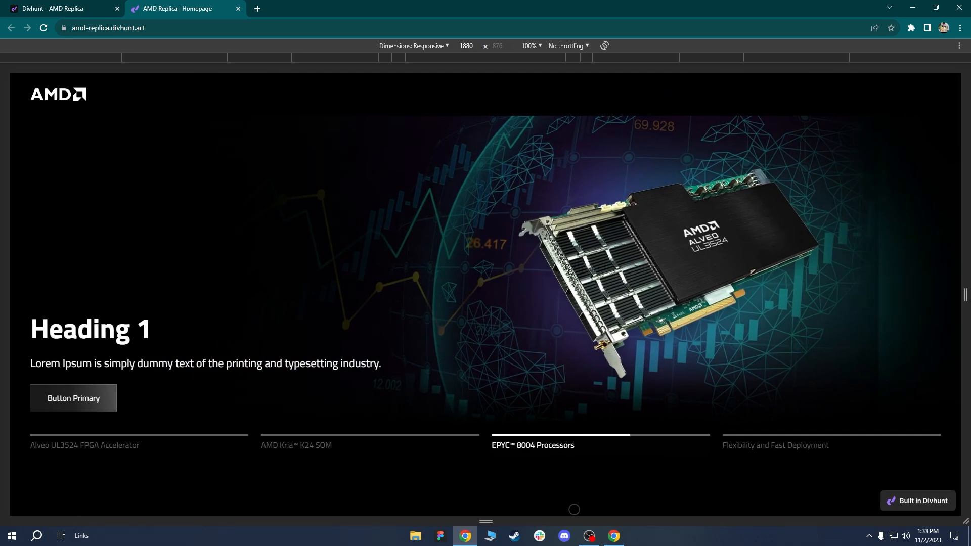
{"action": "left_click", "coordinate": [621, 544]}
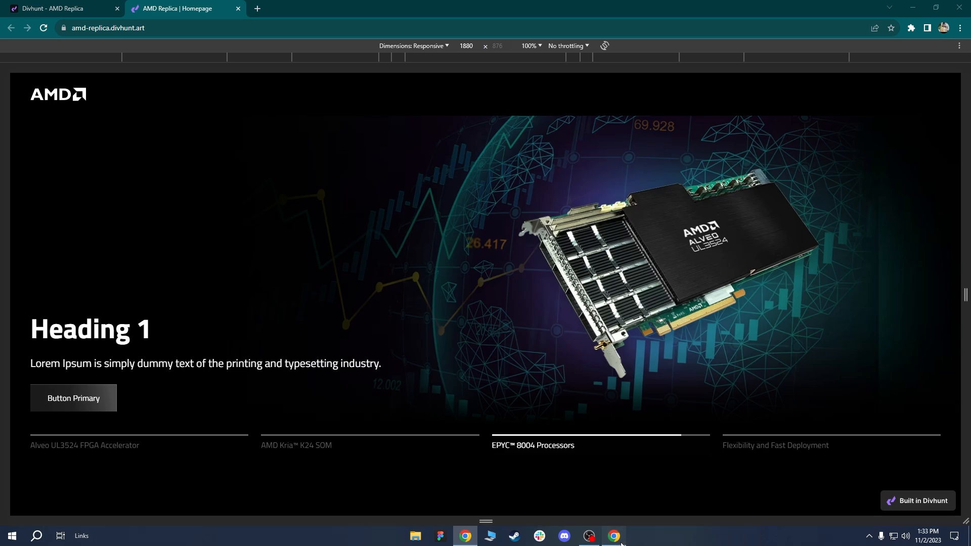
{"action": "left_click", "coordinate": [855, 112]}
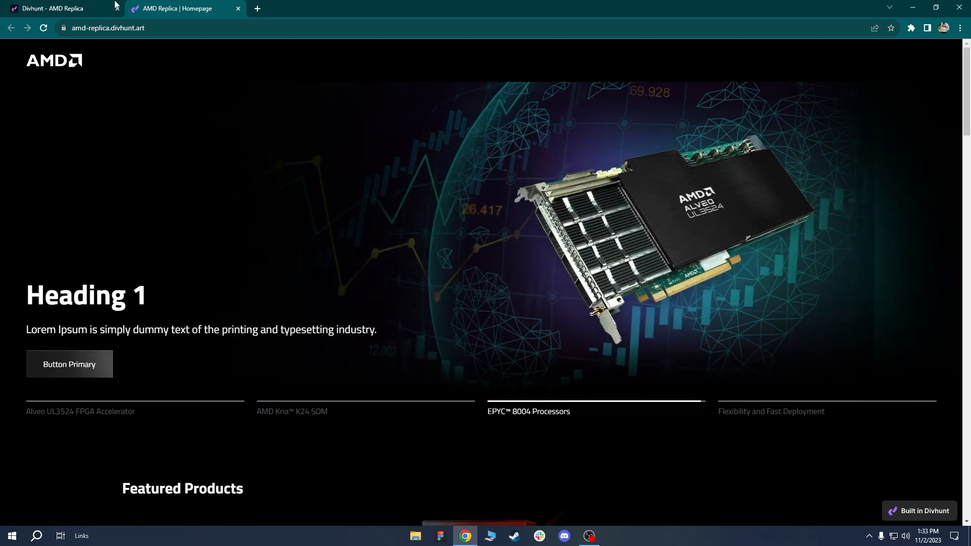
{"action": "left_click", "coordinate": [84, 5]}
{"action": "left_click", "coordinate": [139, 8]}
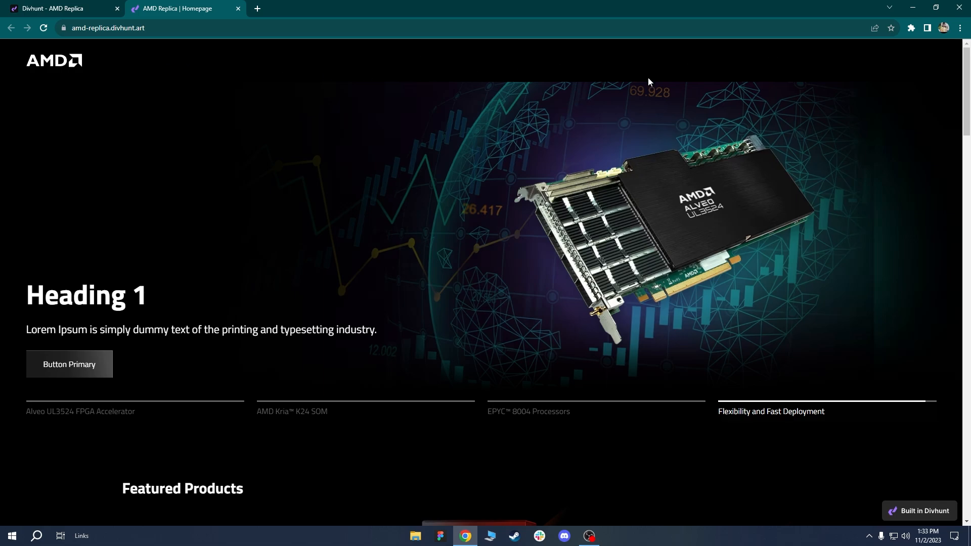
{"action": "left_click", "coordinate": [44, 28]}
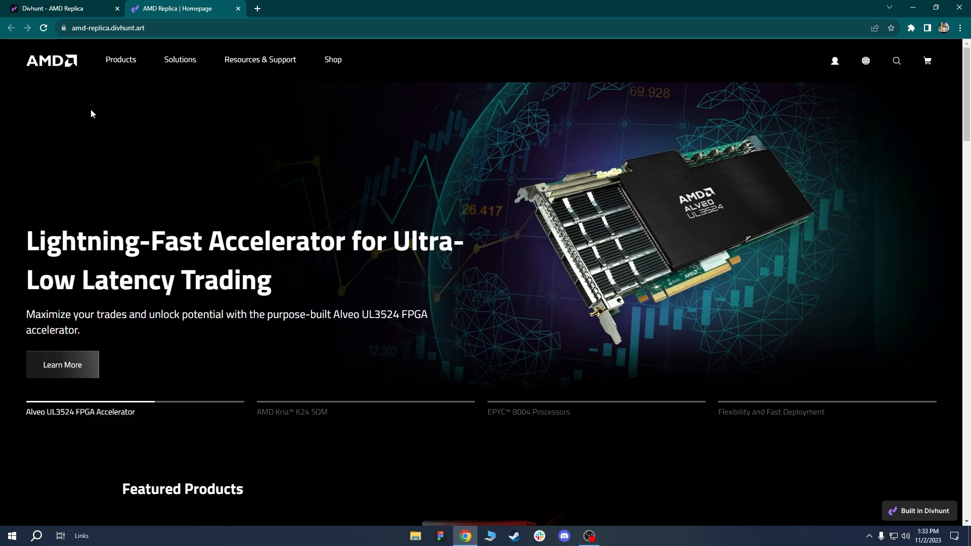
{"action": "left_click", "coordinate": [79, 4]}
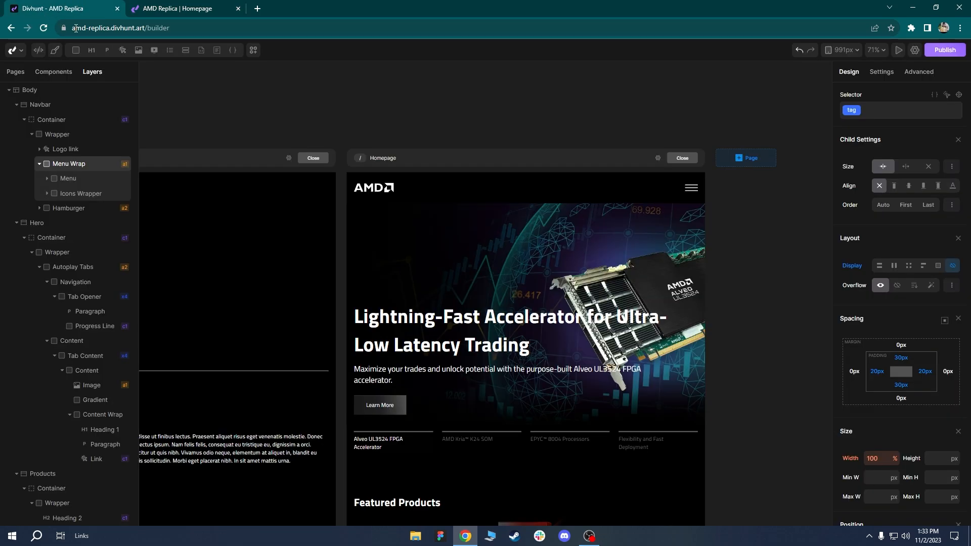
Back in the Divhunt builder at 991px, select the hero Heading 1.
{"action": "left_click", "coordinate": [165, 8]}
{"action": "left_click", "coordinate": [59, 6]}
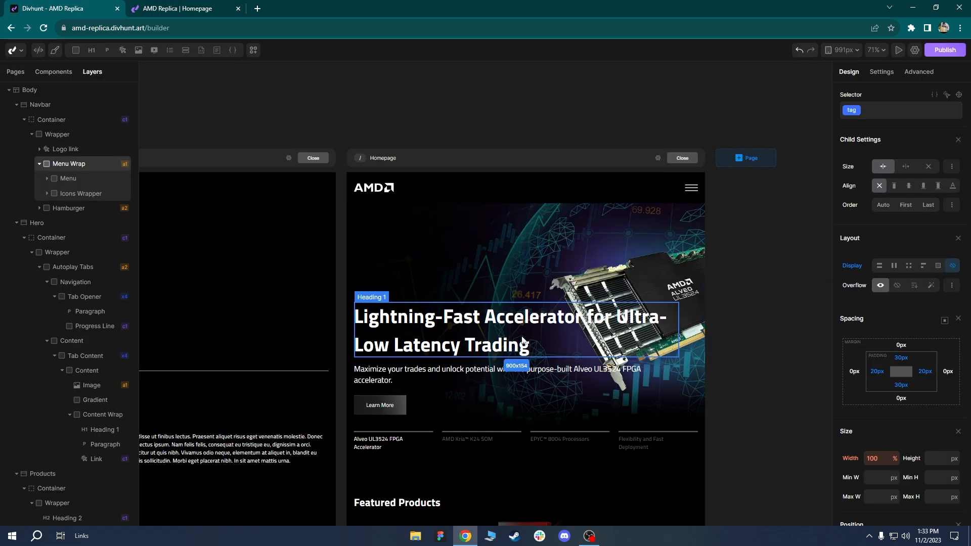
{"action": "scroll", "coordinate": [471, 283], "scroll_direction": "up", "scroll_amount": 3}
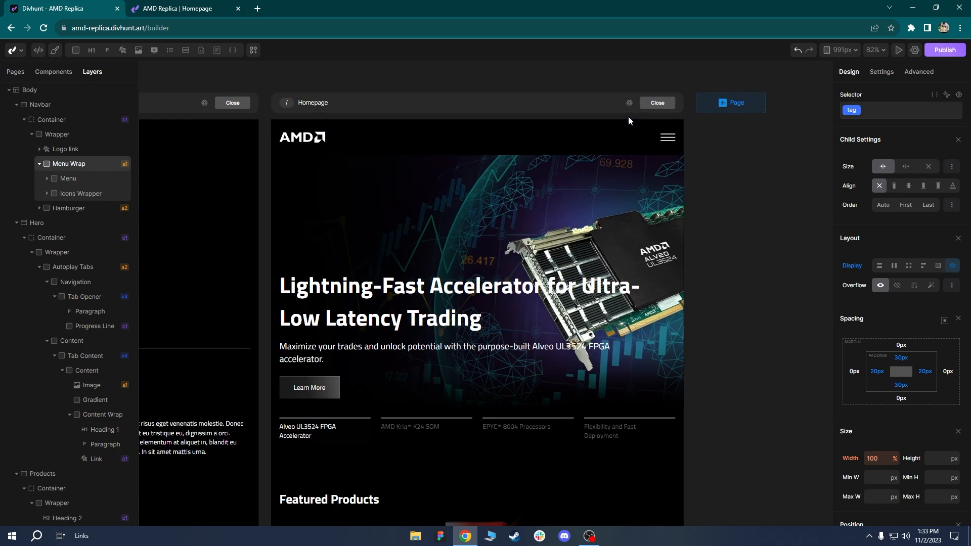
{"action": "scroll", "coordinate": [506, 253], "scroll_direction": "down", "scroll_amount": 1}
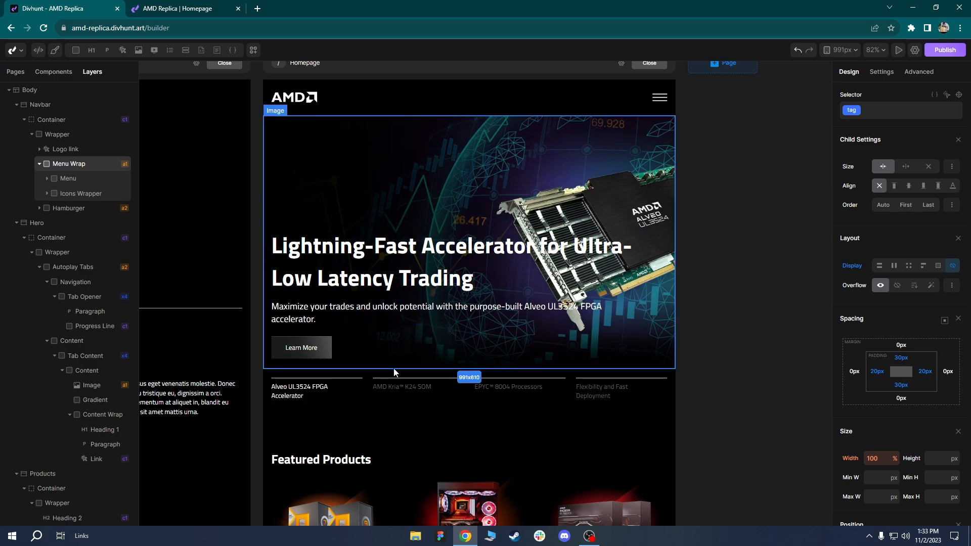
{"action": "scroll", "coordinate": [453, 434], "scroll_direction": "down", "scroll_amount": 1}
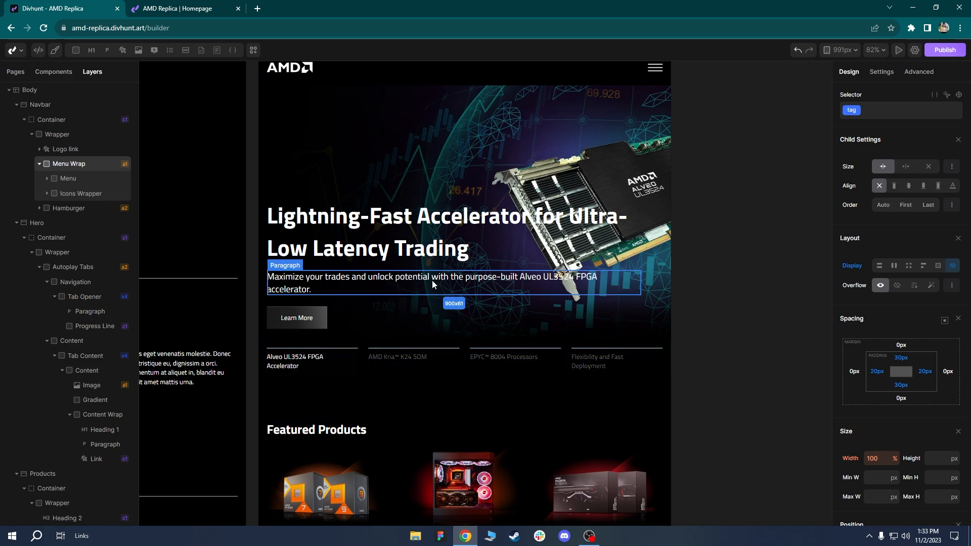
{"action": "scroll", "coordinate": [432, 280], "scroll_direction": "up", "scroll_amount": 1}
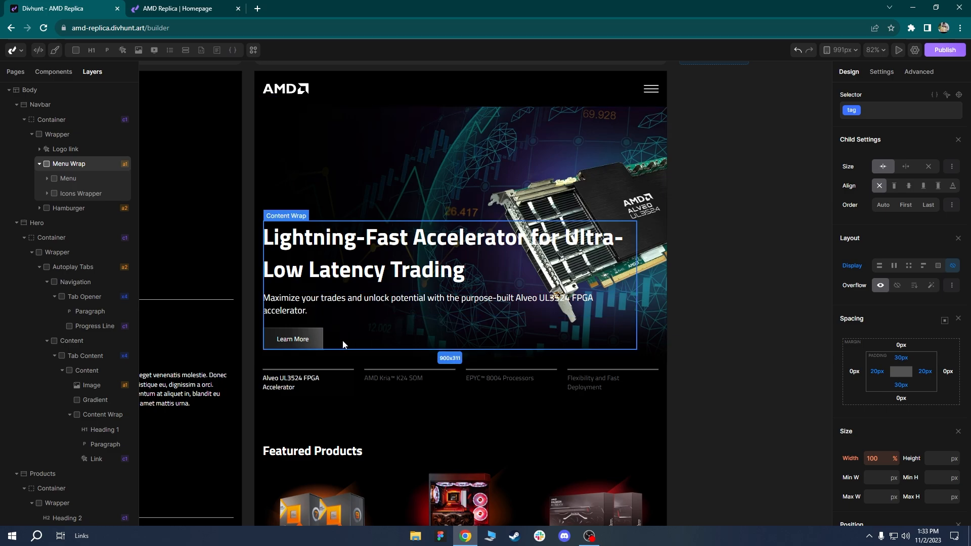
{"action": "left_click", "coordinate": [312, 249]}
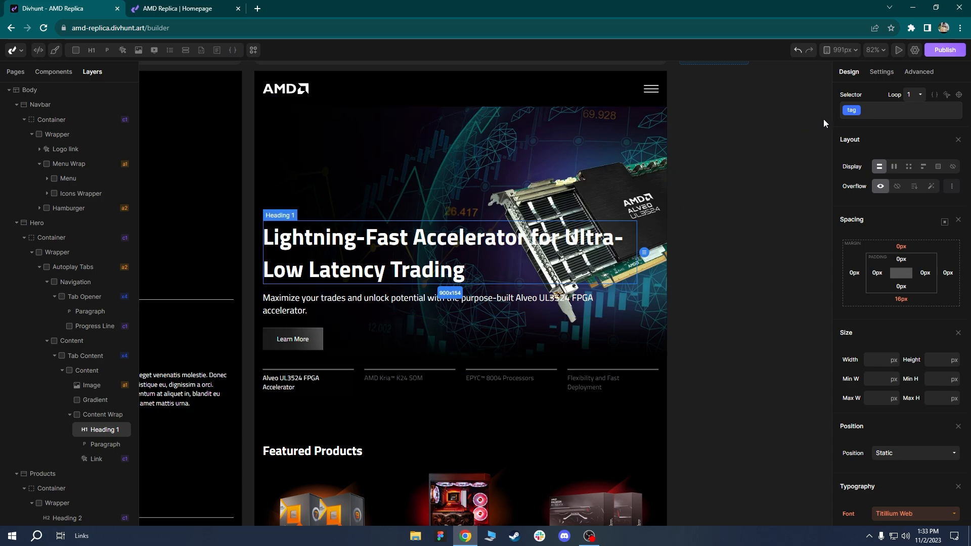
Apply the global h1 class to the hero heading so it renders at 50 px.
{"action": "left_click", "coordinate": [852, 111]}
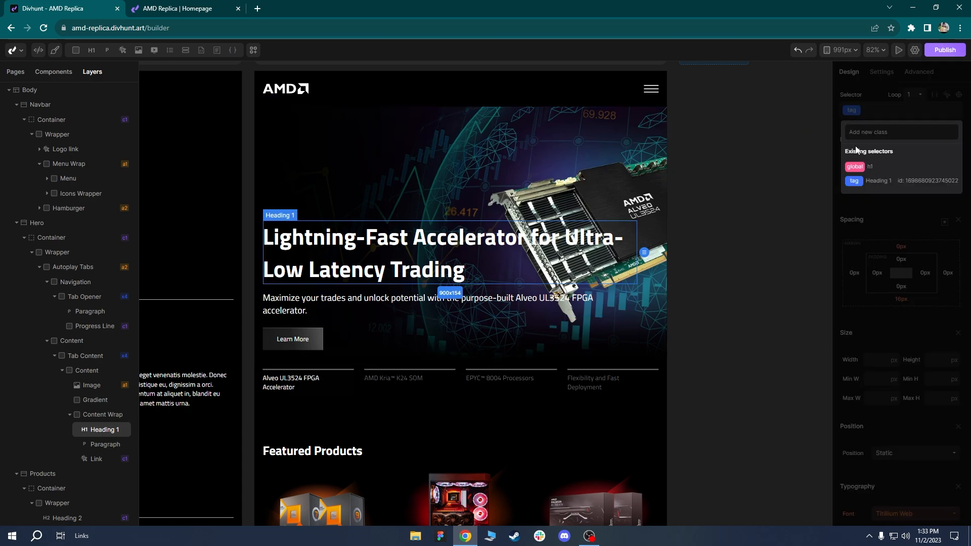
{"action": "left_click", "coordinate": [856, 167]}
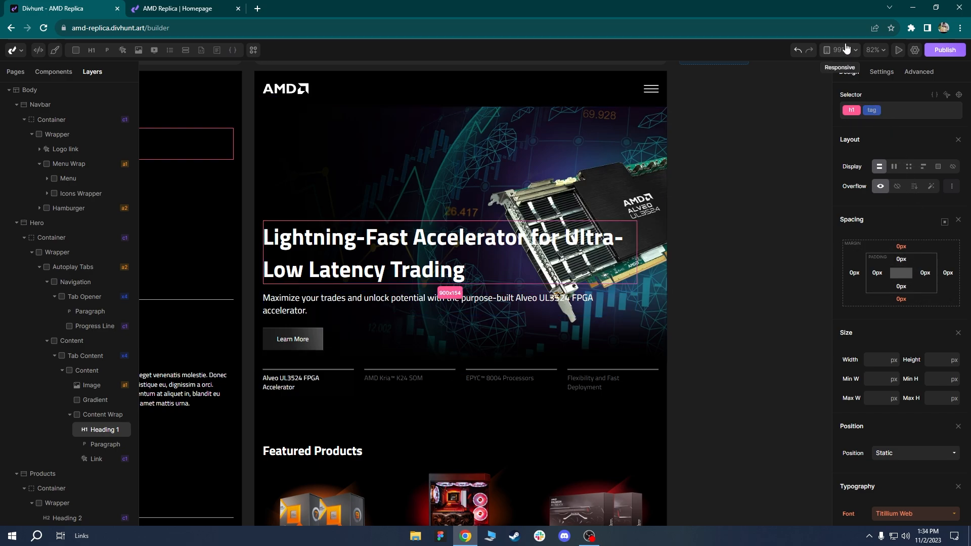
{"action": "scroll", "coordinate": [880, 149], "scroll_direction": "down", "scroll_amount": 2}
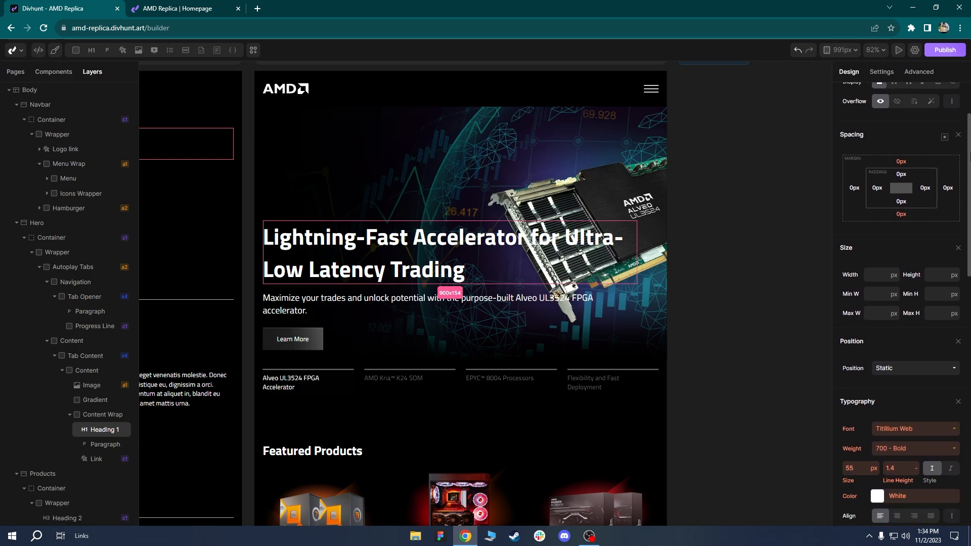
{"action": "scroll", "coordinate": [929, 280], "scroll_direction": "down", "scroll_amount": 2}
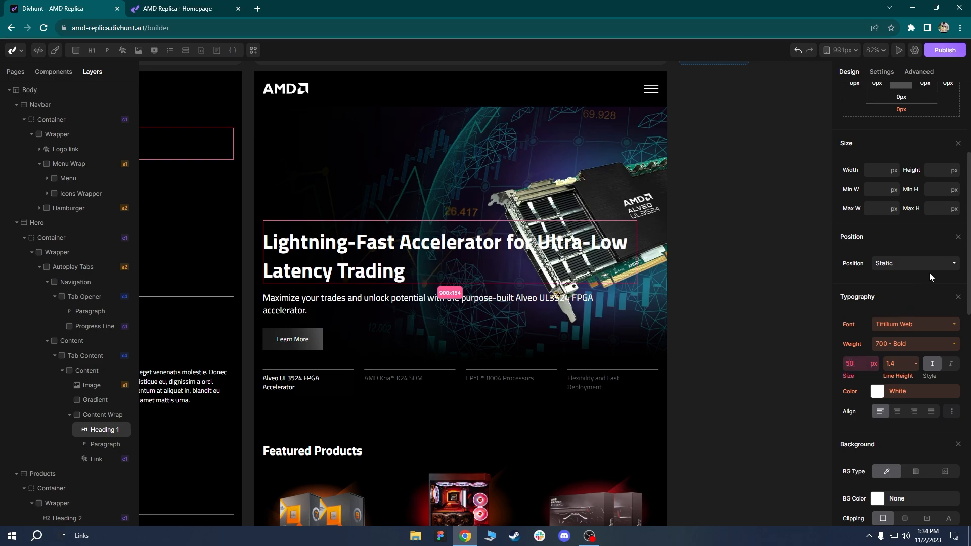
{"action": "scroll", "coordinate": [900, 167], "scroll_direction": "up", "scroll_amount": 4}
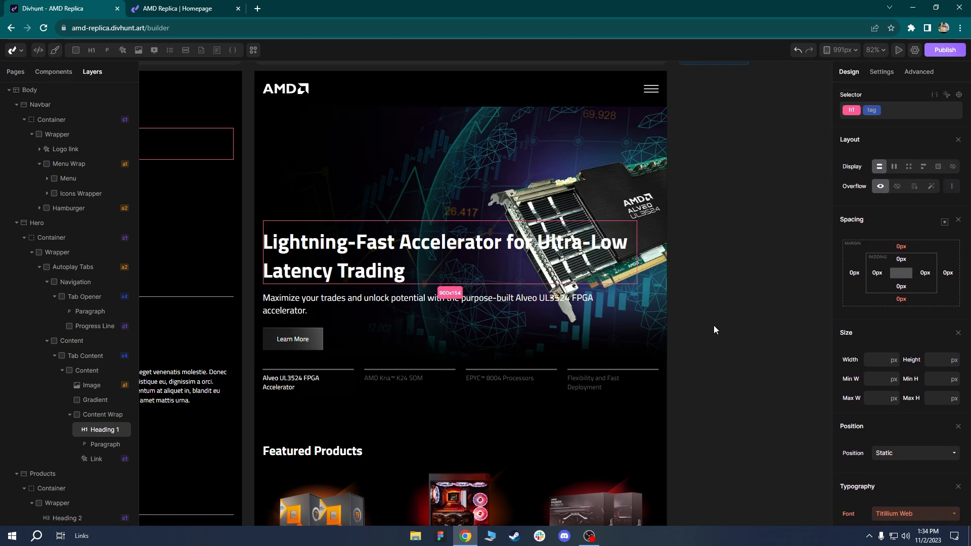
{"action": "left_click", "coordinate": [596, 341]}
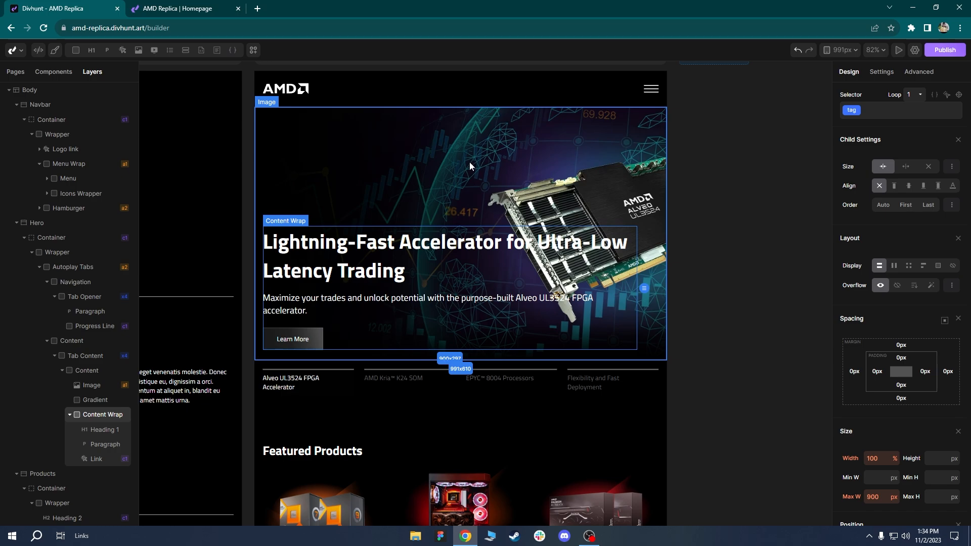
Change the hero image's horizontal Image Position from 50% to 60%.
{"action": "left_click", "coordinate": [510, 163]}
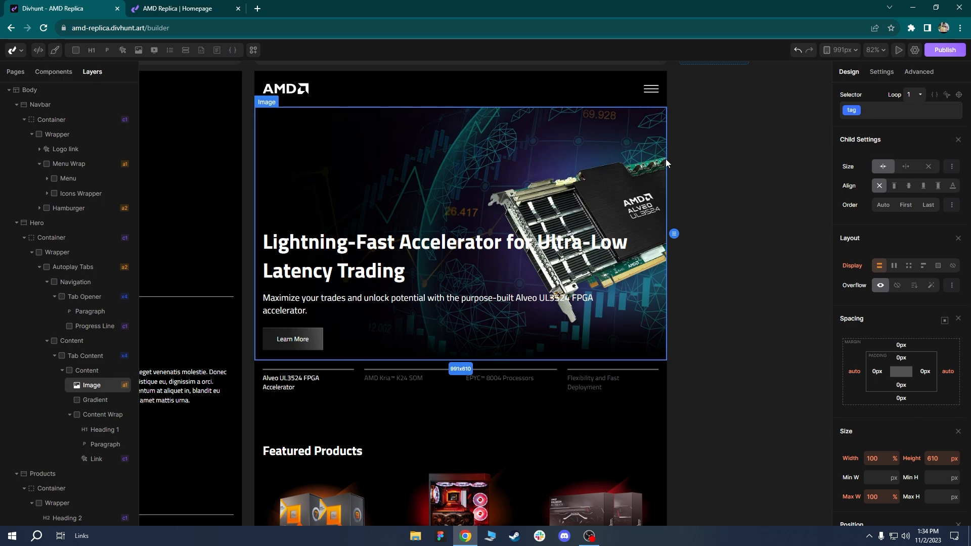
{"action": "left_click", "coordinate": [890, 75]}
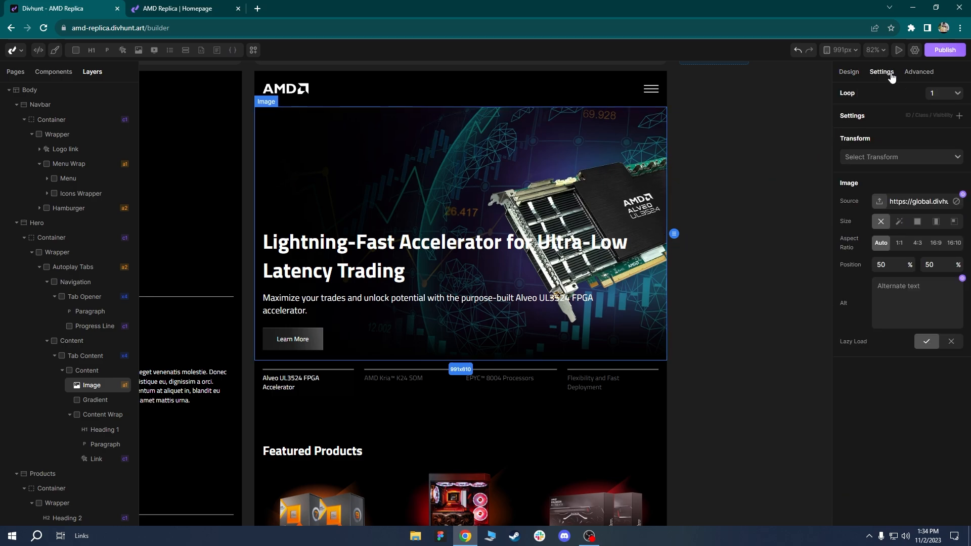
{"action": "left_click", "coordinate": [889, 265]}
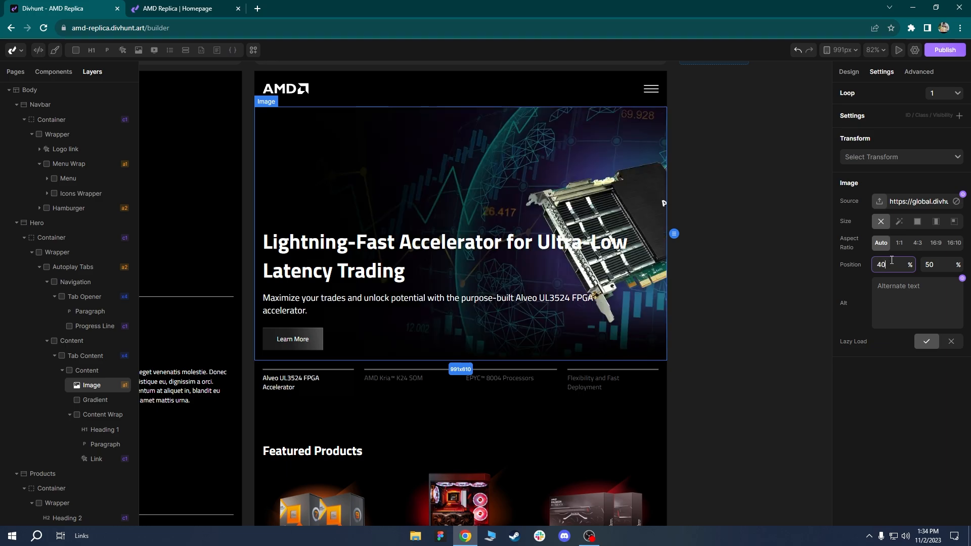
{"action": "key", "text": "Return"}
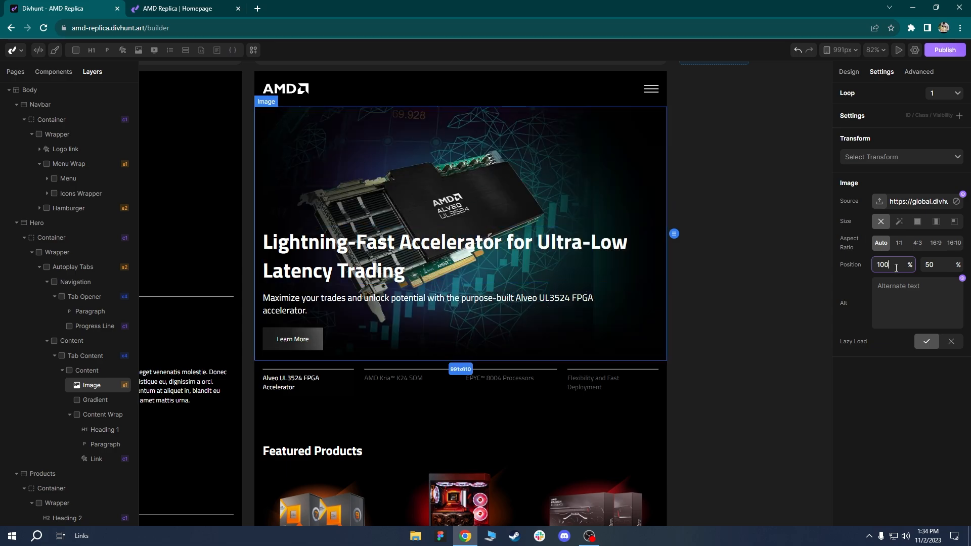
{"action": "type", "text": "60"}
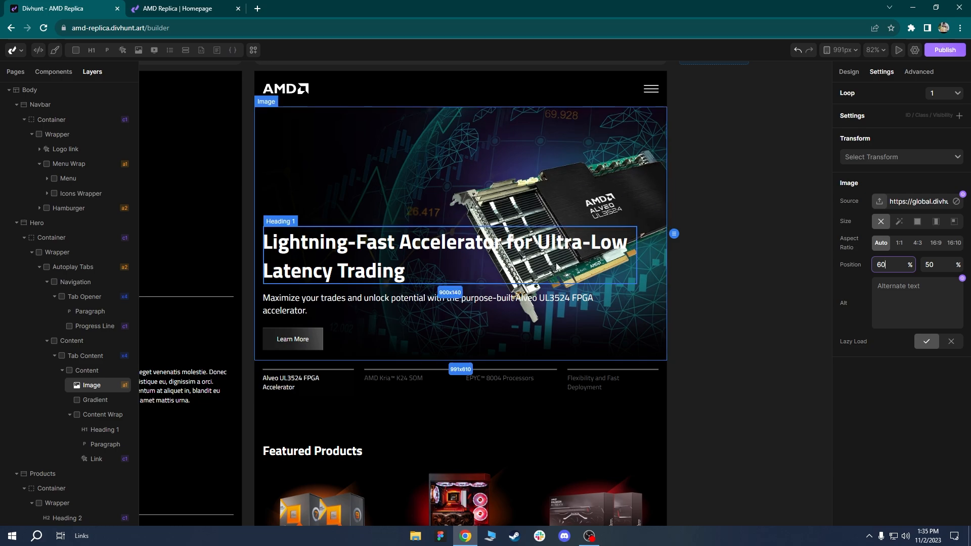
{"action": "scroll", "coordinate": [566, 246], "scroll_direction": "down", "scroll_amount": 1}
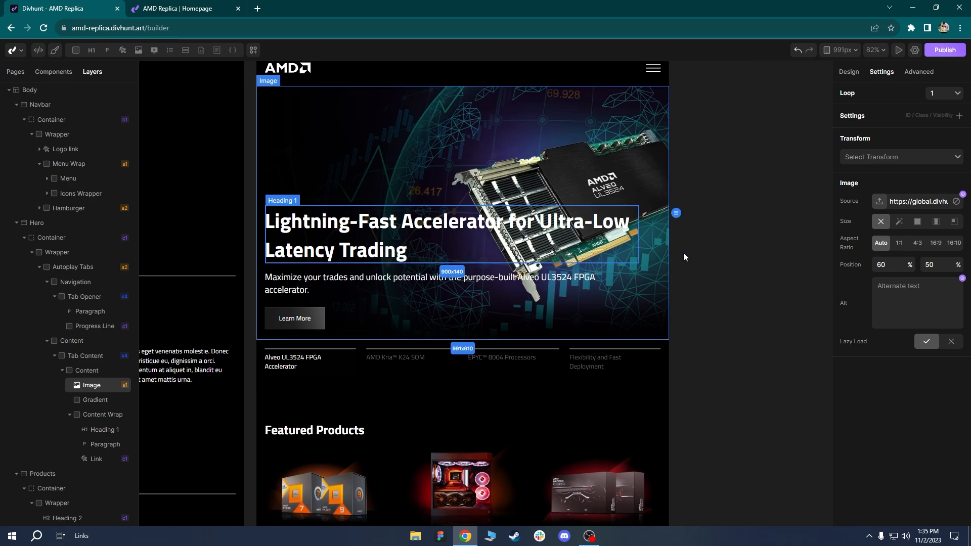
Set the Products section's top padding to 80 px instead of 110 px.
{"action": "scroll", "coordinate": [502, 273], "scroll_direction": "up", "scroll_amount": 3}
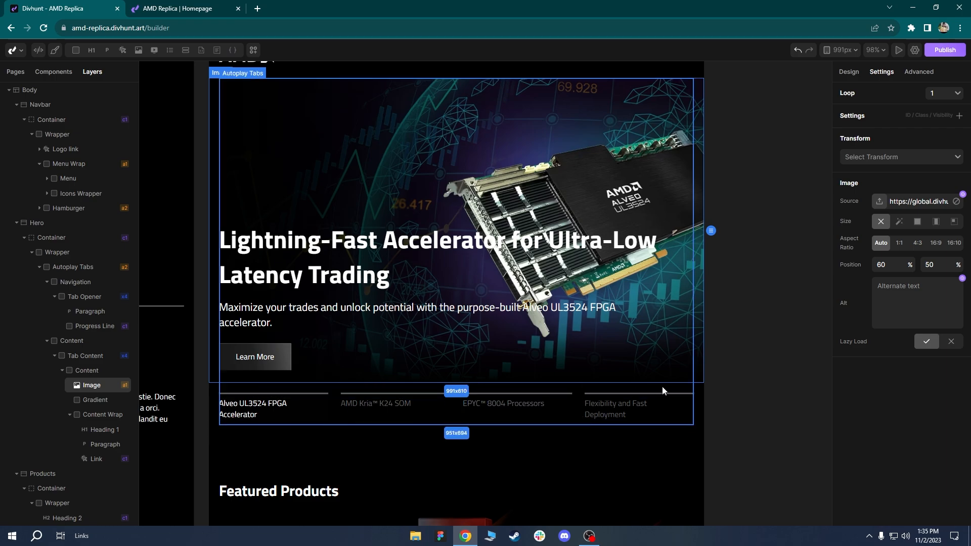
{"action": "scroll", "coordinate": [433, 405], "scroll_direction": "down", "scroll_amount": 2}
{"action": "scroll", "coordinate": [443, 171], "scroll_direction": "down", "scroll_amount": 3}
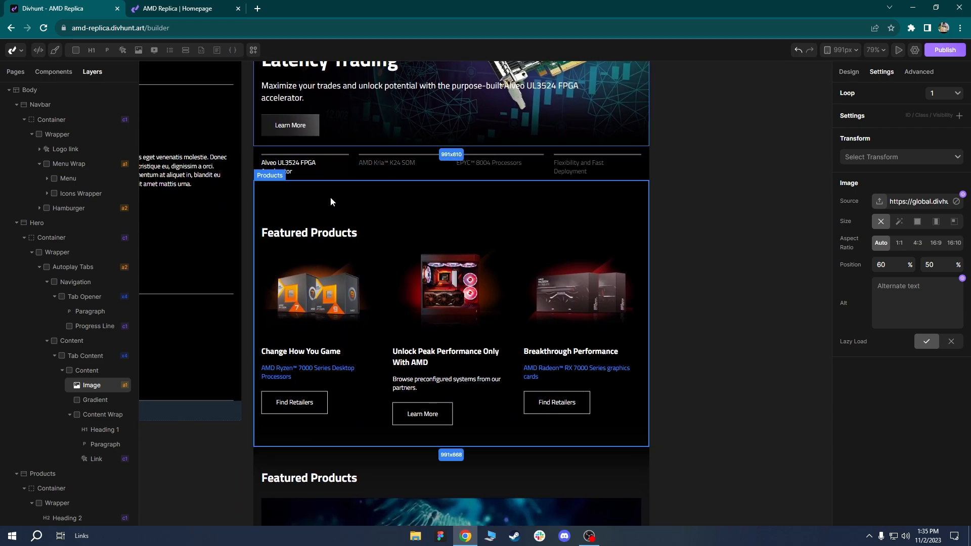
{"action": "scroll", "coordinate": [542, 182], "scroll_direction": "up", "scroll_amount": 3}
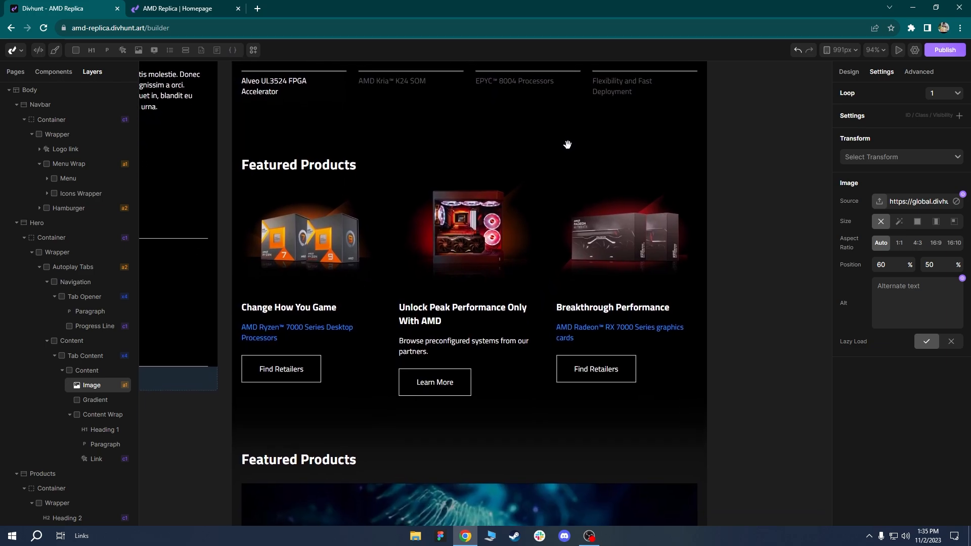
{"action": "left_click", "coordinate": [360, 130]}
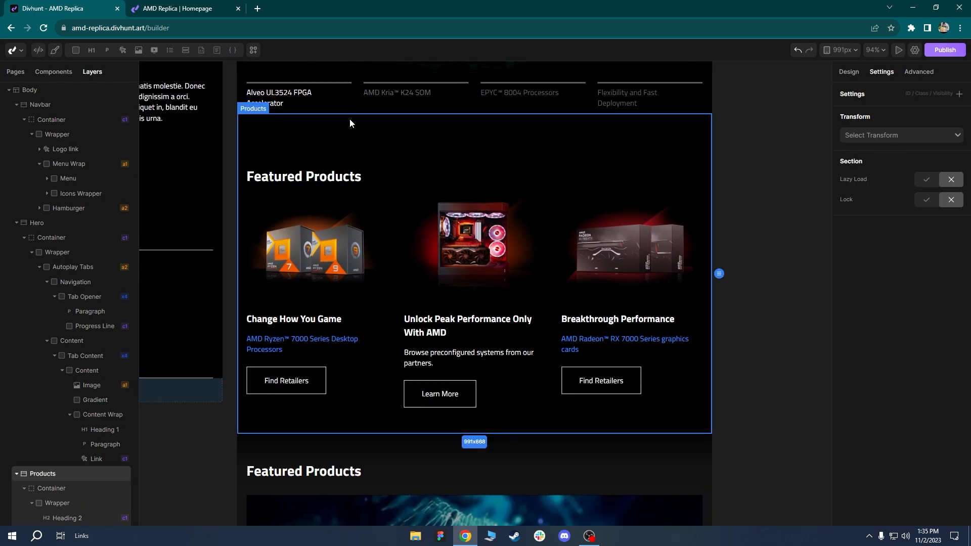
{"action": "left_click", "coordinate": [846, 74]}
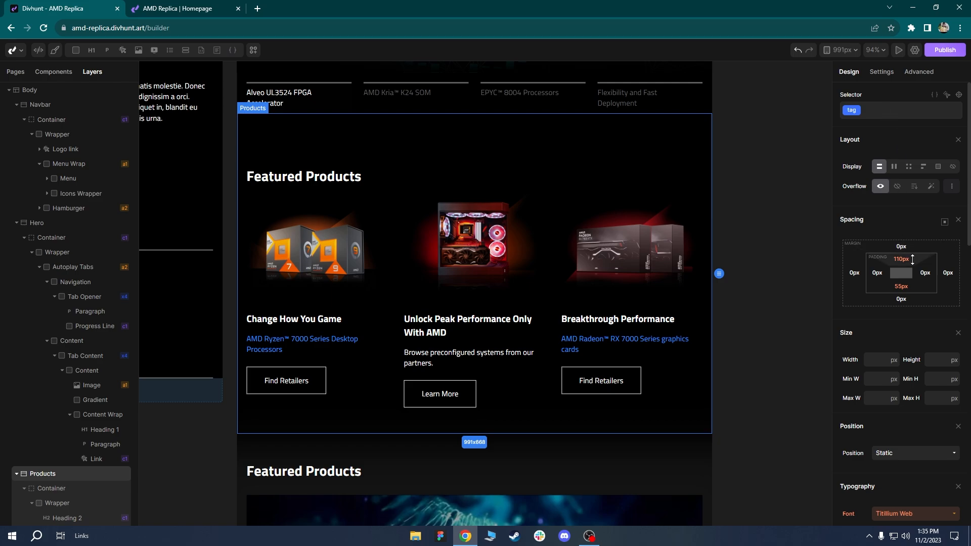
{"action": "left_click", "coordinate": [912, 259]}
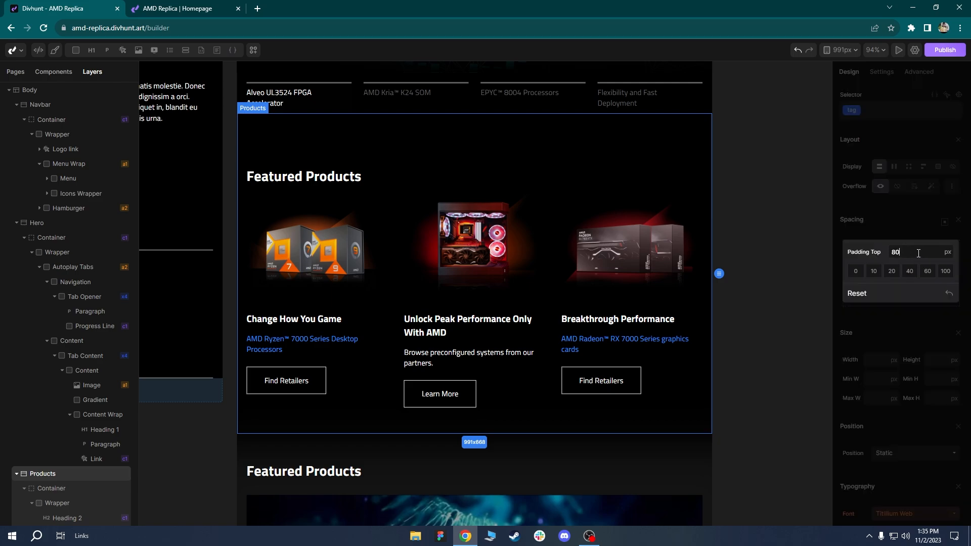
{"action": "key", "text": "Return"}
Pan the canvas to bring the Featured Products cards into view.
{"action": "scroll", "coordinate": [551, 168], "scroll_direction": "down", "scroll_amount": 2}
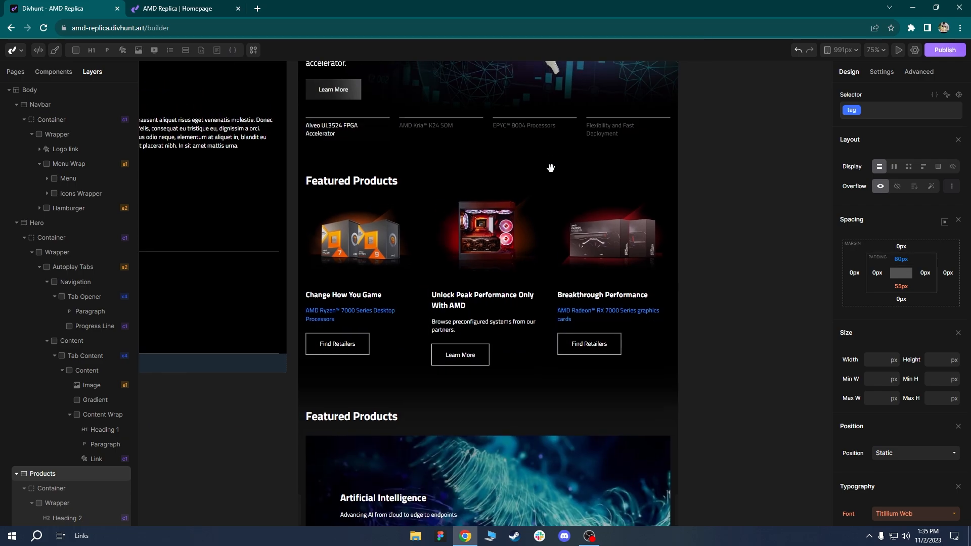
{"action": "scroll", "coordinate": [551, 167], "scroll_direction": "up", "scroll_amount": 1}
{"action": "left_click_drag", "start_coordinate": [551, 167], "coordinate": [579, 264]}
{"action": "scroll", "coordinate": [579, 264], "scroll_direction": "down", "scroll_amount": 1}
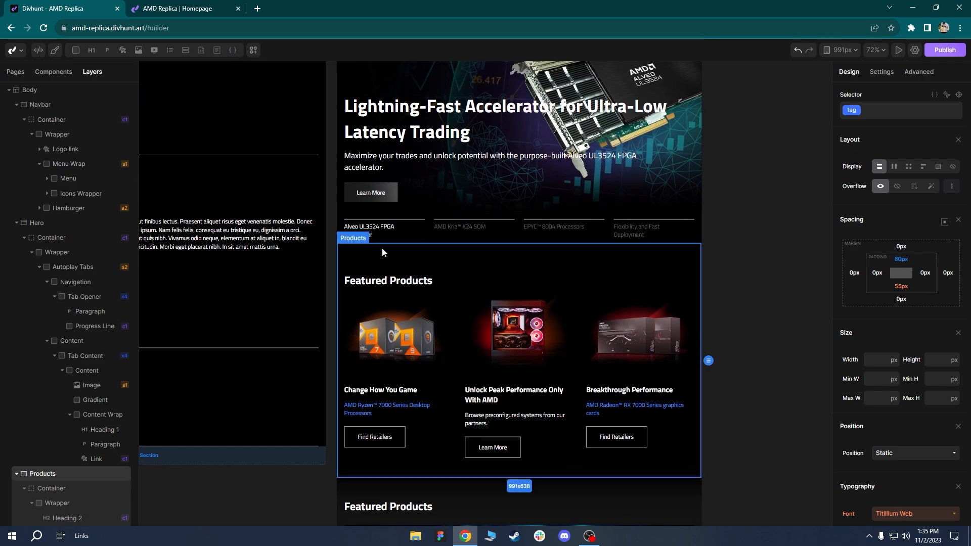
{"action": "scroll", "coordinate": [454, 344], "scroll_direction": "up", "scroll_amount": 1}
{"action": "left_click_drag", "start_coordinate": [453, 344], "coordinate": [414, 206]}
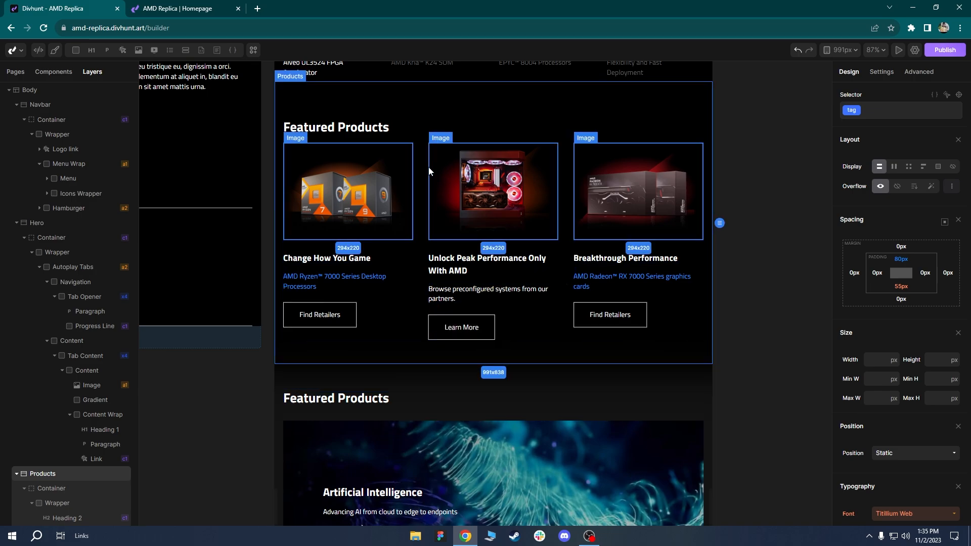
Reduce the product card grid from three columns to two 1fr columns.
{"action": "left_click", "coordinate": [423, 221]}
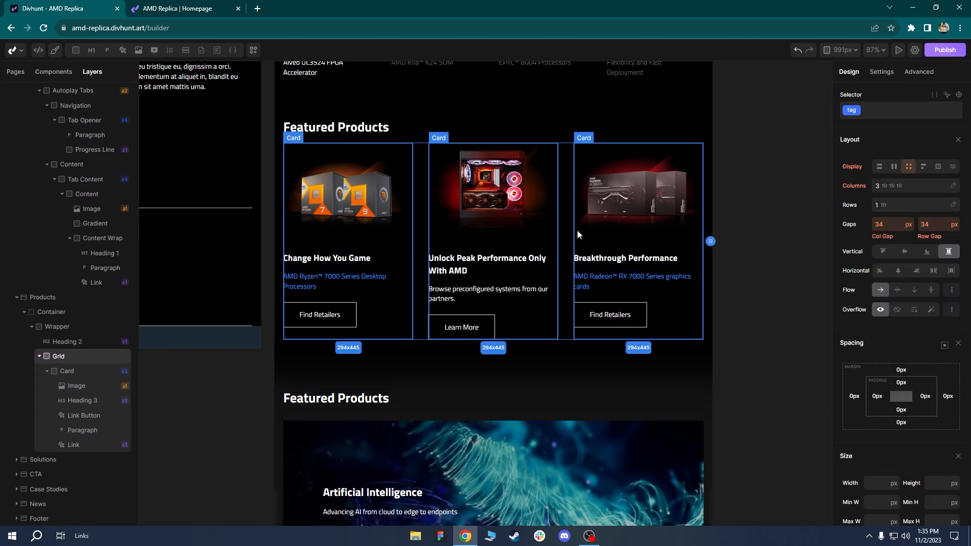
{"action": "left_click", "coordinate": [889, 186]}
{"action": "left_click", "coordinate": [927, 206]}
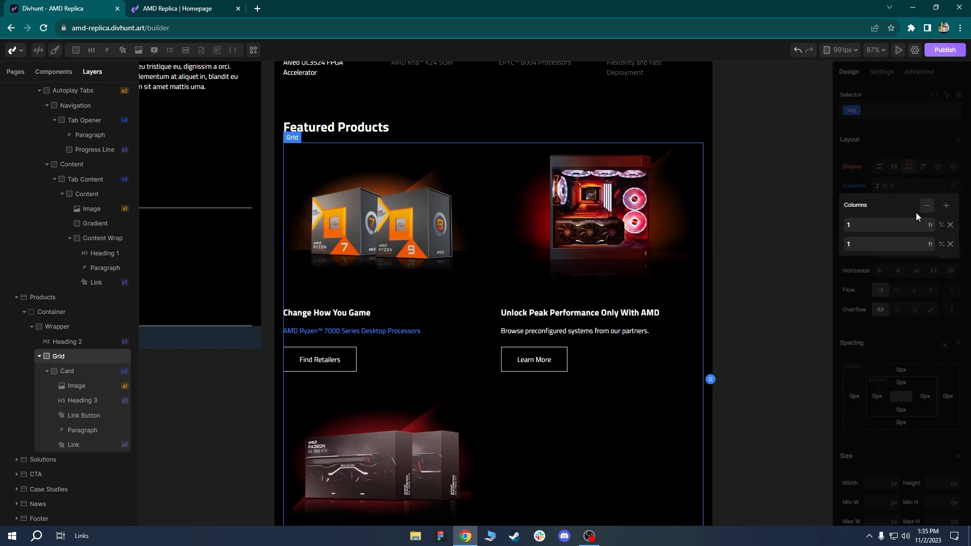
{"action": "scroll", "coordinate": [486, 237], "scroll_direction": "down", "scroll_amount": 2}
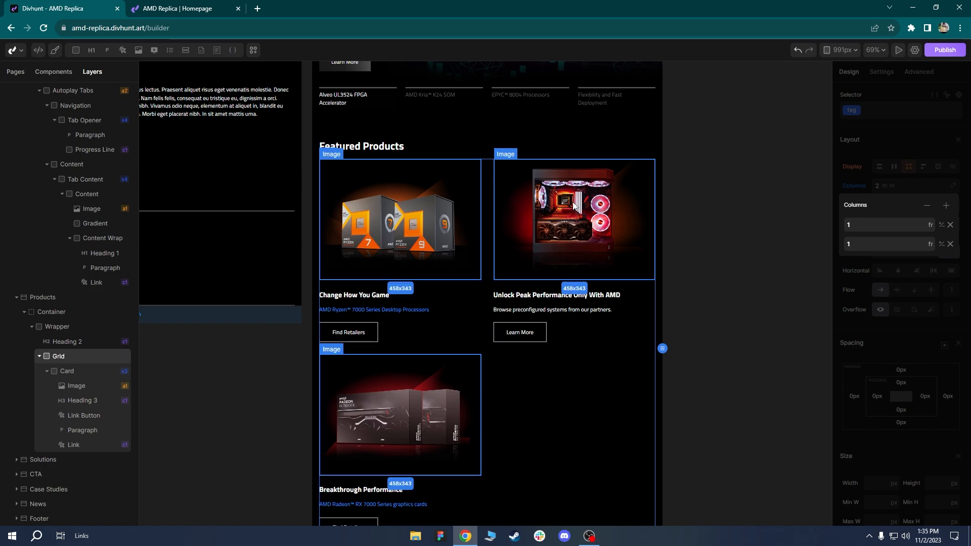
{"action": "scroll", "coordinate": [521, 289], "scroll_direction": "down", "scroll_amount": 2}
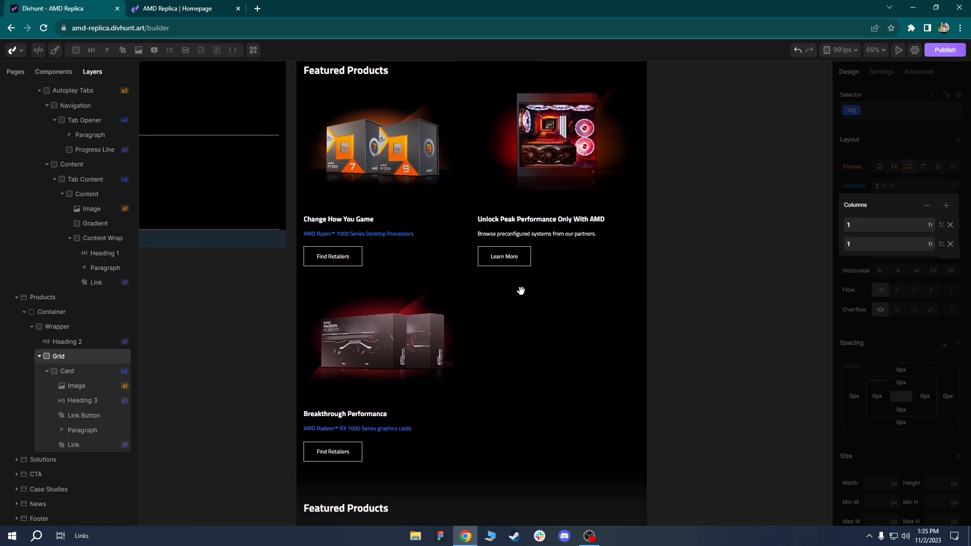
{"action": "left_click", "coordinate": [542, 285]}
{"action": "scroll", "coordinate": [542, 281], "scroll_direction": "down", "scroll_amount": 2}
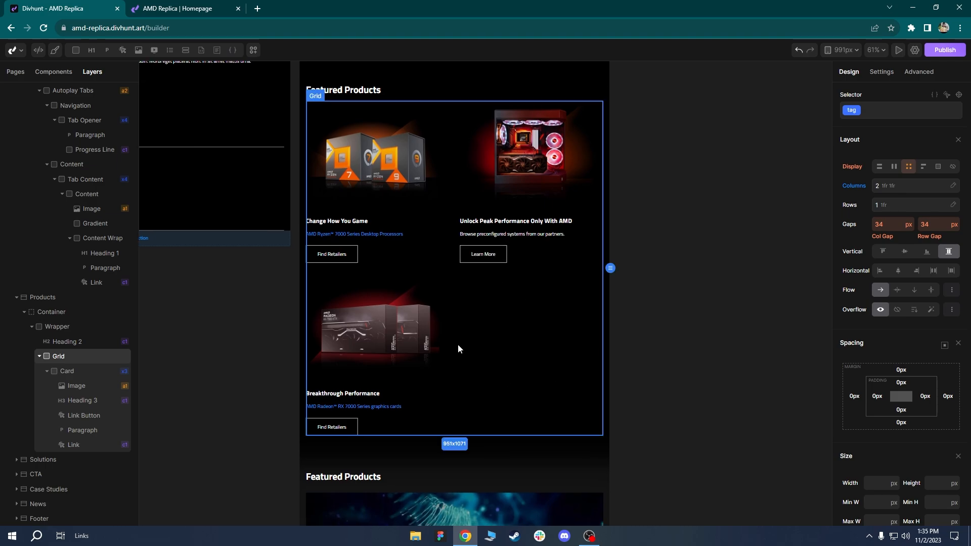
{"action": "scroll", "coordinate": [459, 348], "scroll_direction": "down", "scroll_amount": 1}
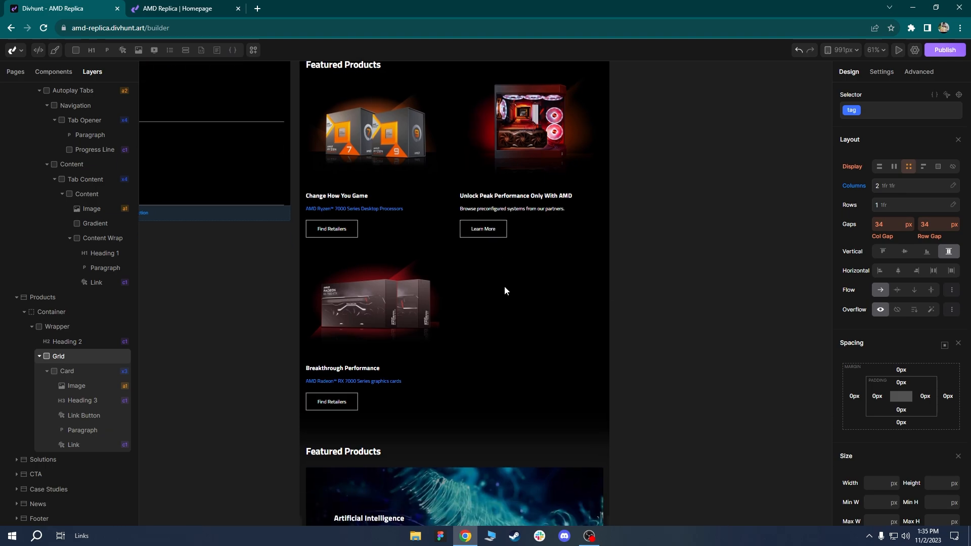
{"action": "scroll", "coordinate": [503, 266], "scroll_direction": "up", "scroll_amount": 2}
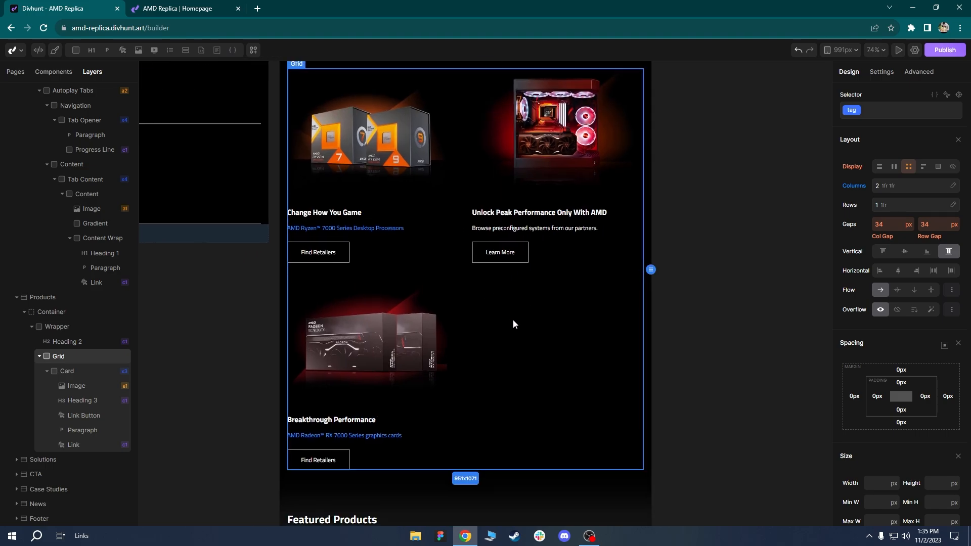
{"action": "scroll", "coordinate": [512, 349], "scroll_direction": "down", "scroll_amount": 2}
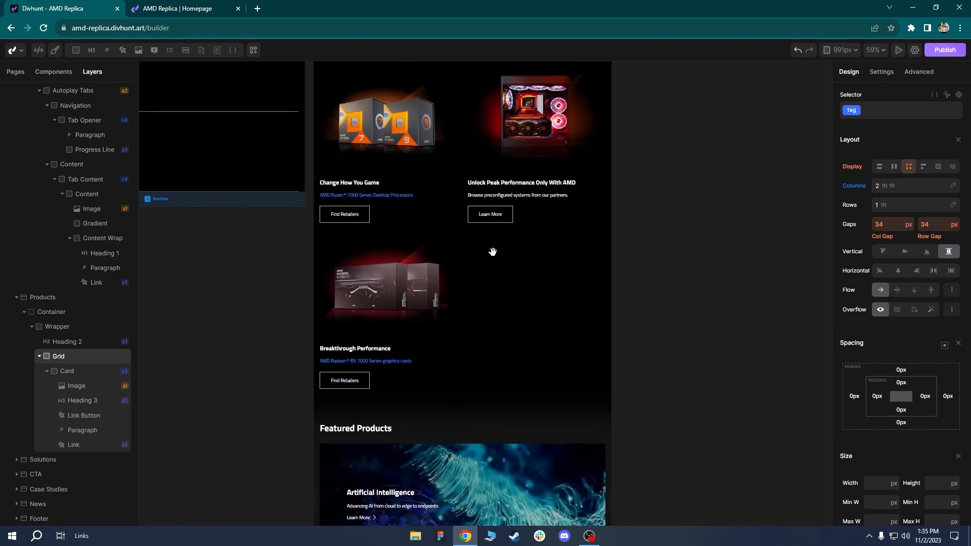
{"action": "scroll", "coordinate": [489, 214], "scroll_direction": "down", "scroll_amount": 3}
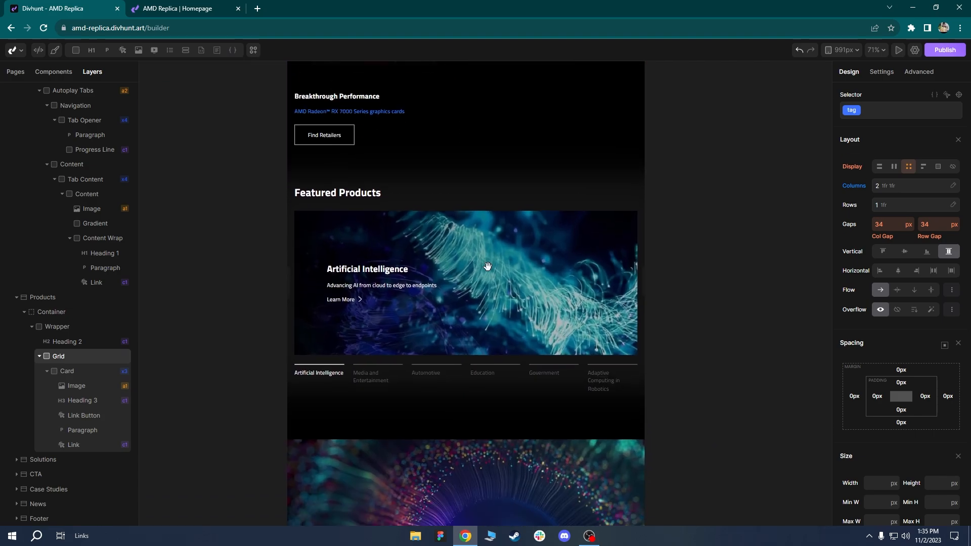
Set the Products section's bottom padding to the 20 px preset, down from 55 px.
{"action": "left_click", "coordinate": [390, 190]}
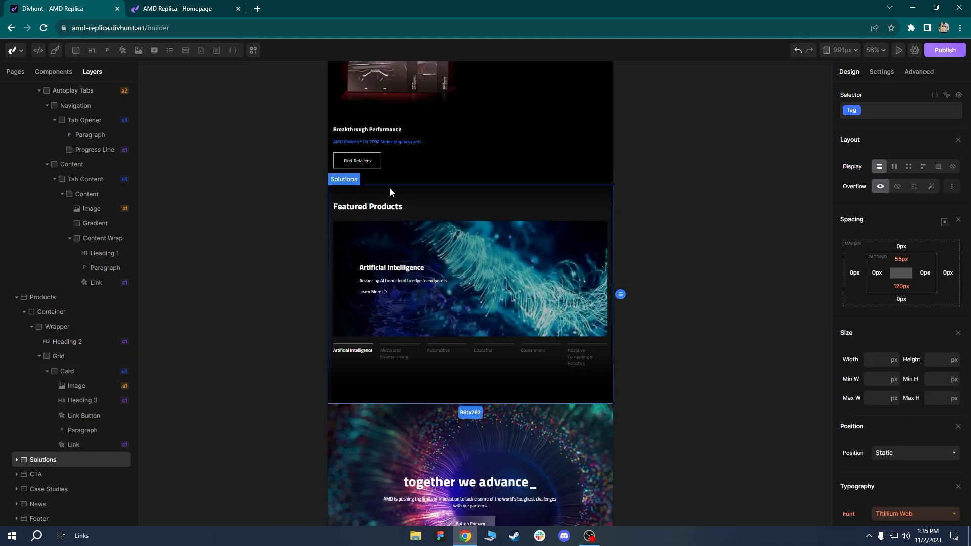
{"action": "left_click", "coordinate": [415, 180]}
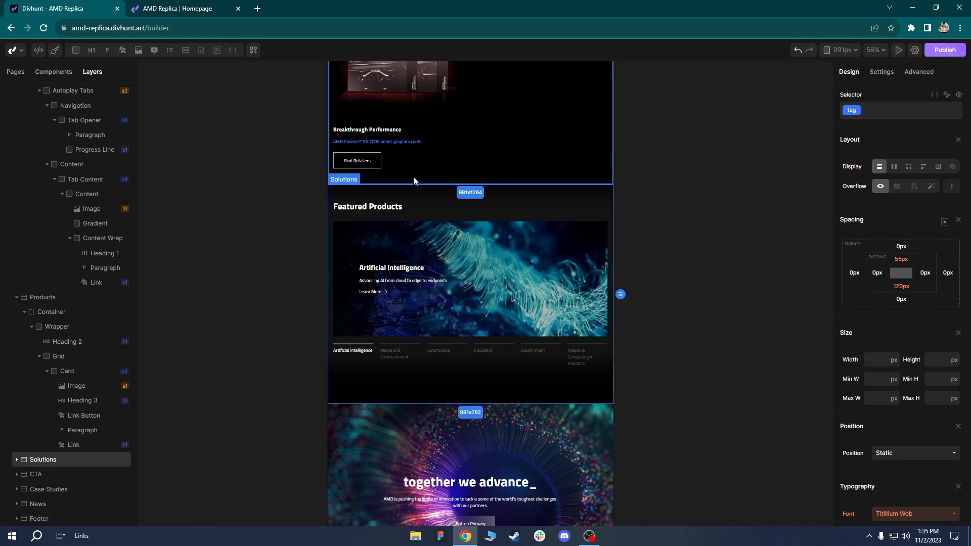
{"action": "scroll", "coordinate": [303, 202], "scroll_direction": "up", "scroll_amount": 3}
{"action": "left_click_drag", "start_coordinate": [302, 201], "coordinate": [243, 180]}
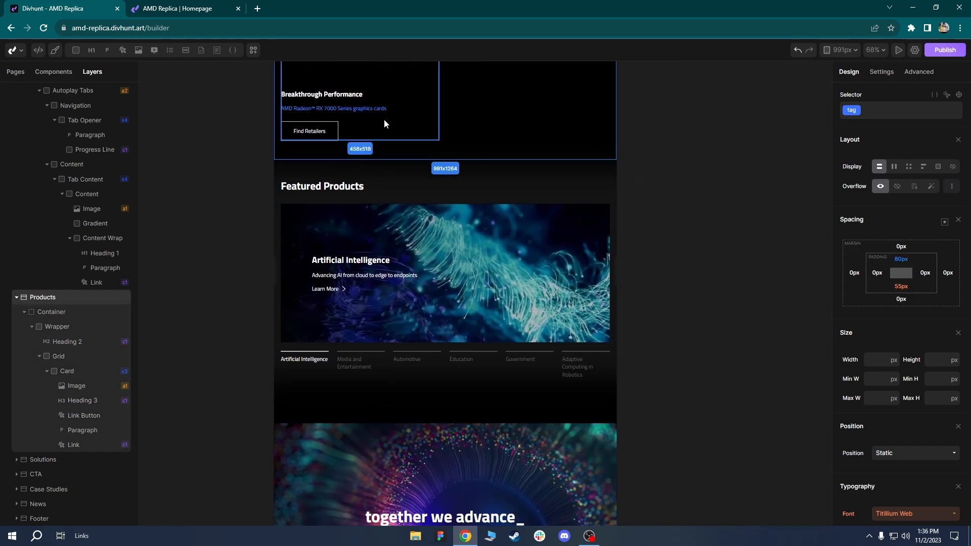
{"action": "scroll", "coordinate": [405, 276], "scroll_direction": "up", "scroll_amount": 3}
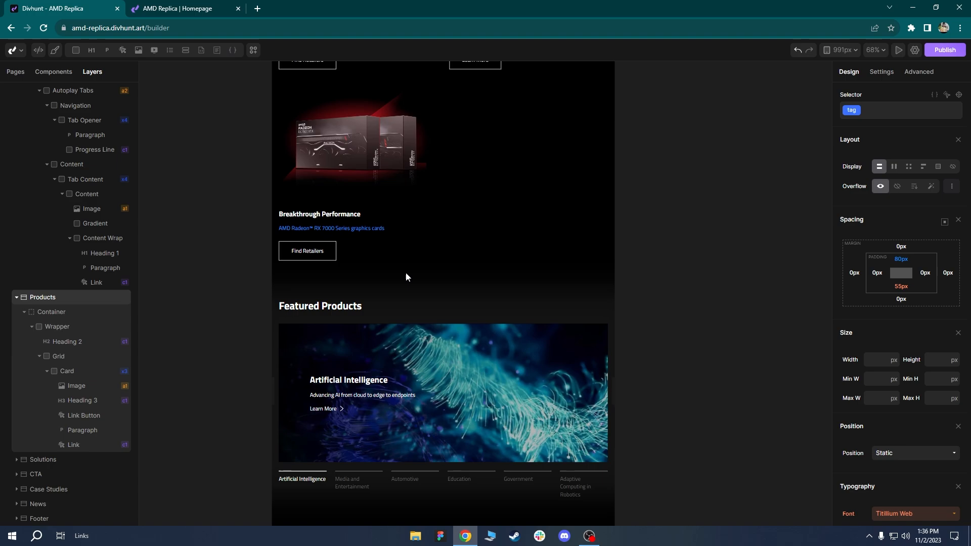
{"action": "left_click", "coordinate": [901, 286]}
{"action": "left_click", "coordinate": [893, 272]}
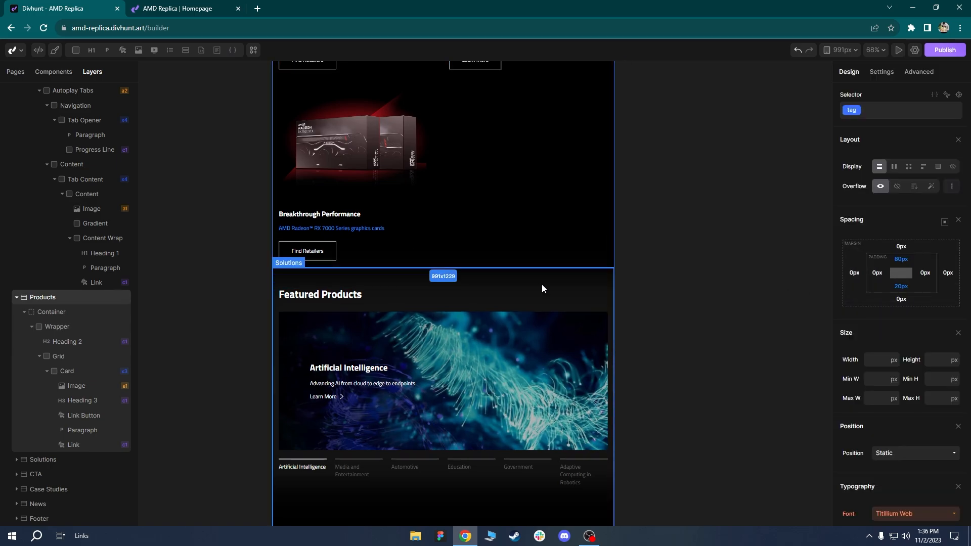
{"action": "left_click_drag", "start_coordinate": [505, 308], "coordinate": [520, 205]}
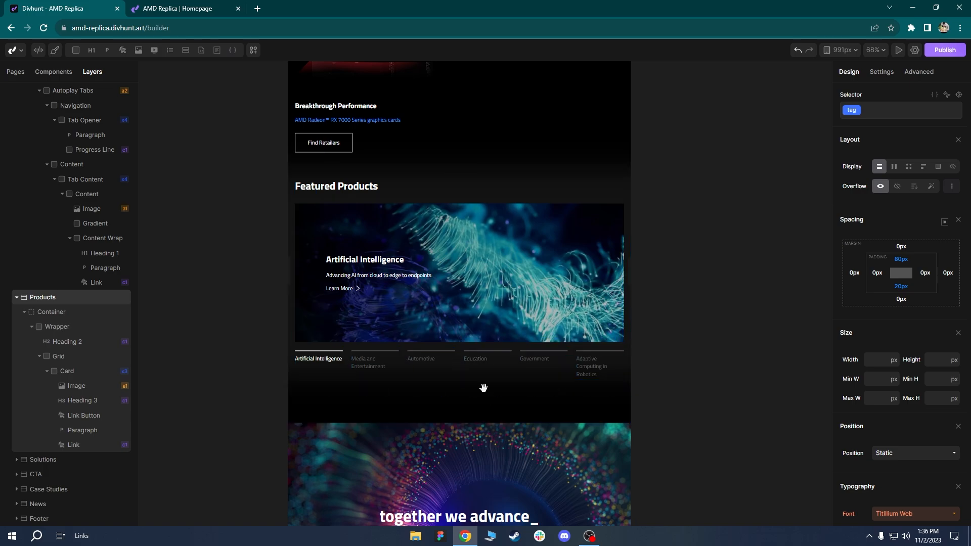
Reduce the Featured Products Content Wrap's left and right padding to 50 px.
{"action": "scroll", "coordinate": [483, 390], "scroll_direction": "up", "scroll_amount": 2}
{"action": "left_click_drag", "start_coordinate": [483, 390], "coordinate": [482, 347]}
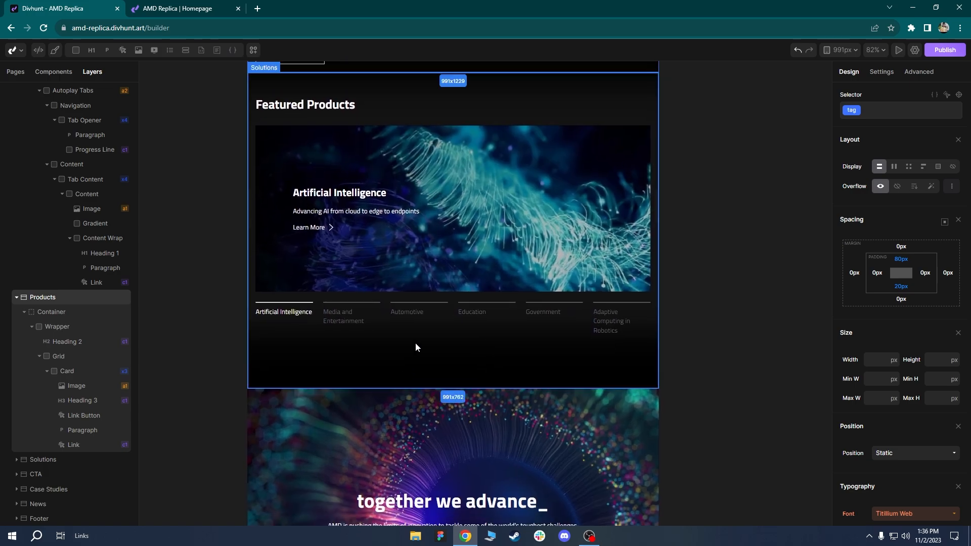
{"action": "scroll", "coordinate": [416, 347], "scroll_direction": "up", "scroll_amount": 2}
{"action": "left_click_drag", "start_coordinate": [416, 347], "coordinate": [415, 369]}
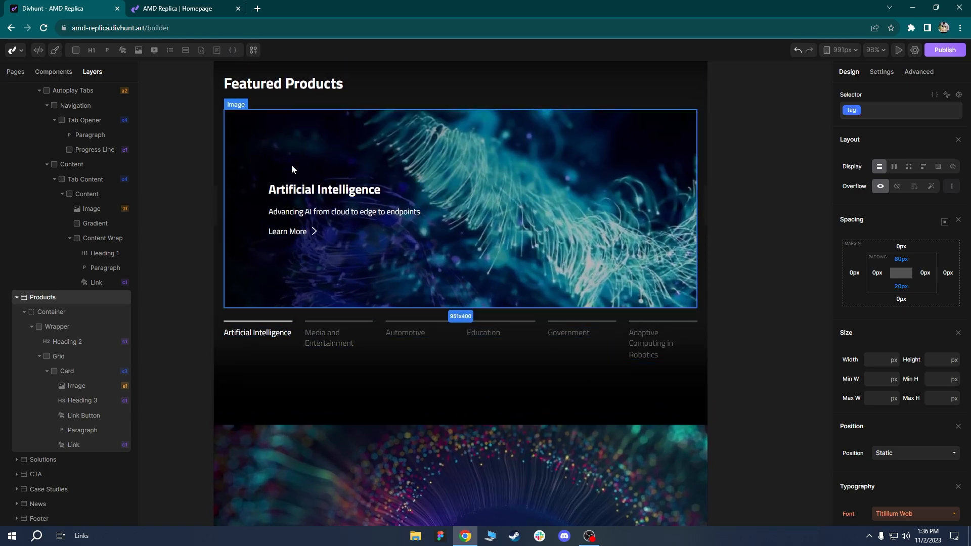
{"action": "left_click", "coordinate": [283, 142]}
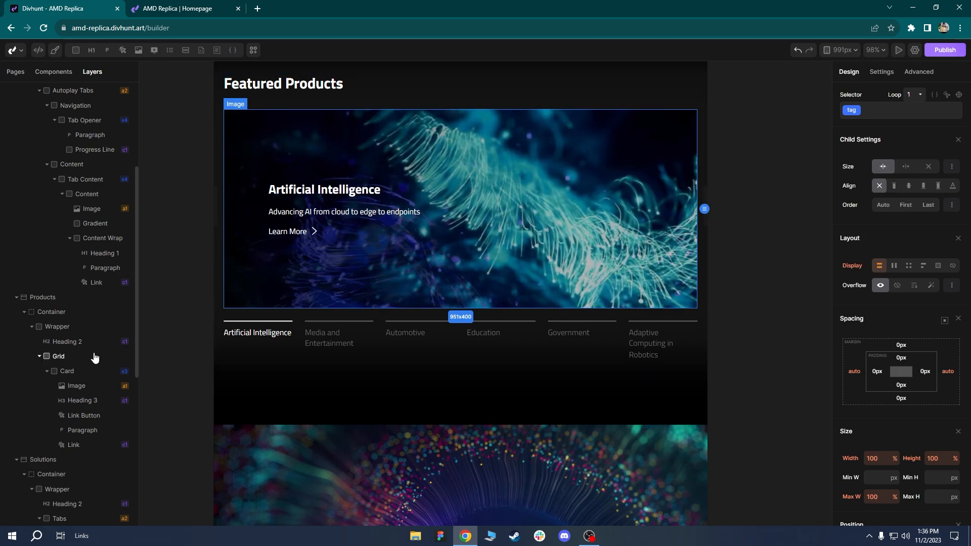
{"action": "scroll", "coordinate": [76, 381], "scroll_direction": "down", "scroll_amount": 6}
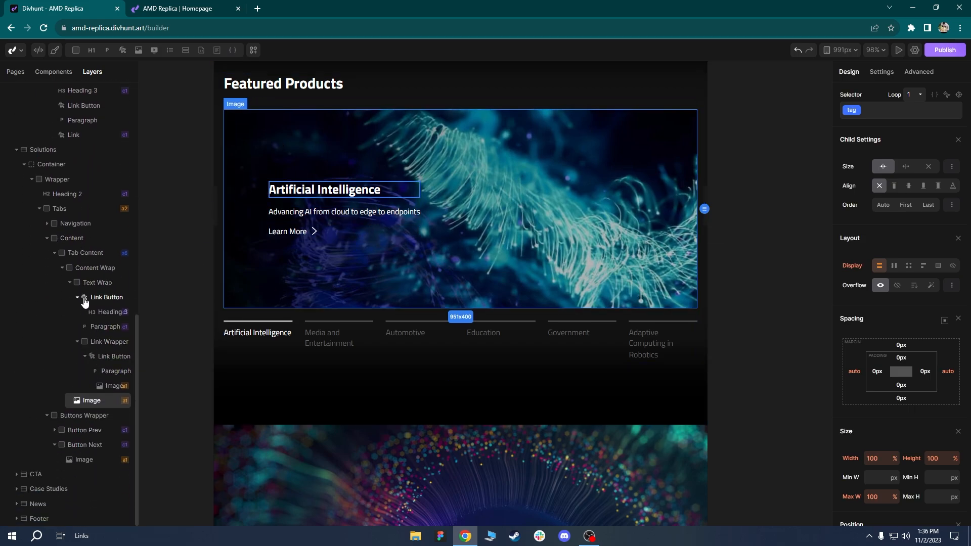
{"action": "left_click", "coordinate": [81, 268]}
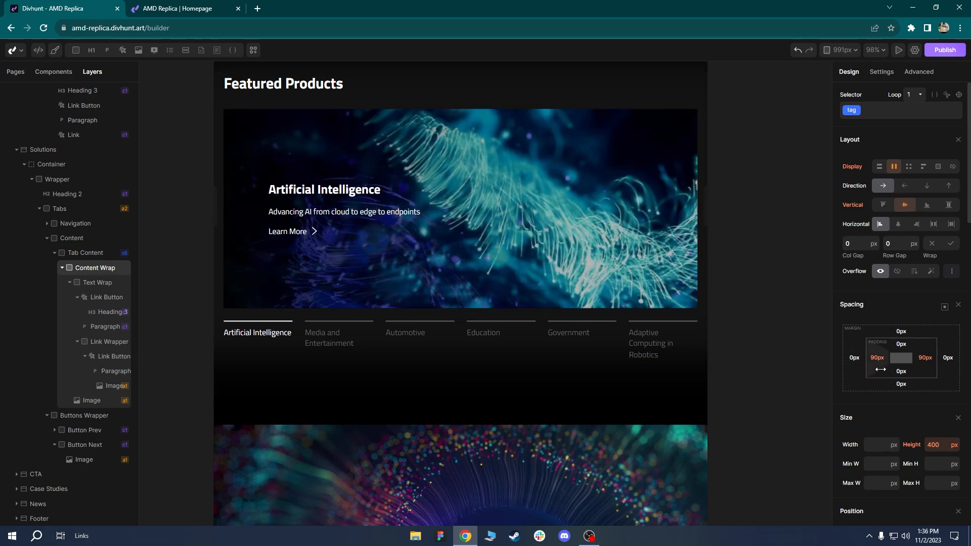
{"action": "left_click_drag", "start_coordinate": [874, 365], "coordinate": [854, 365]}
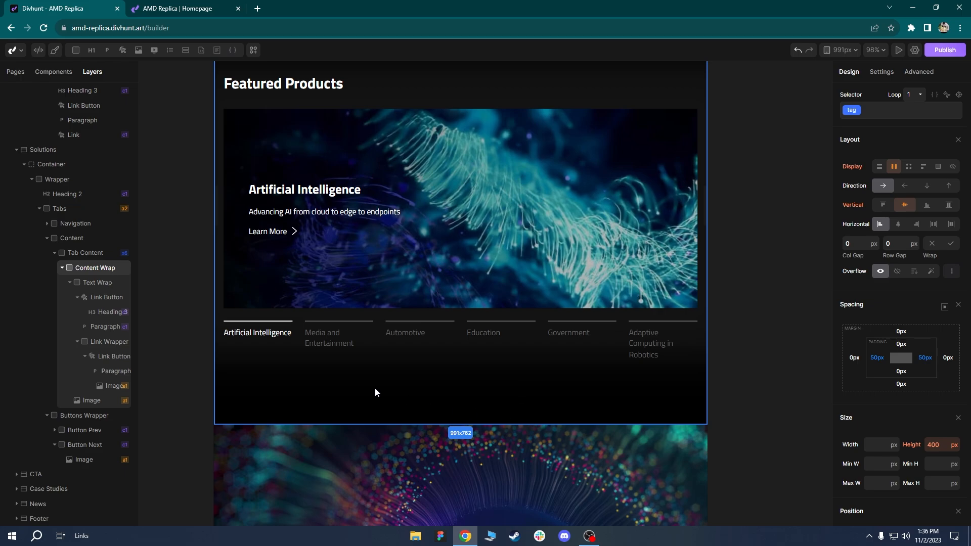
{"action": "left_click", "coordinate": [379, 337]}
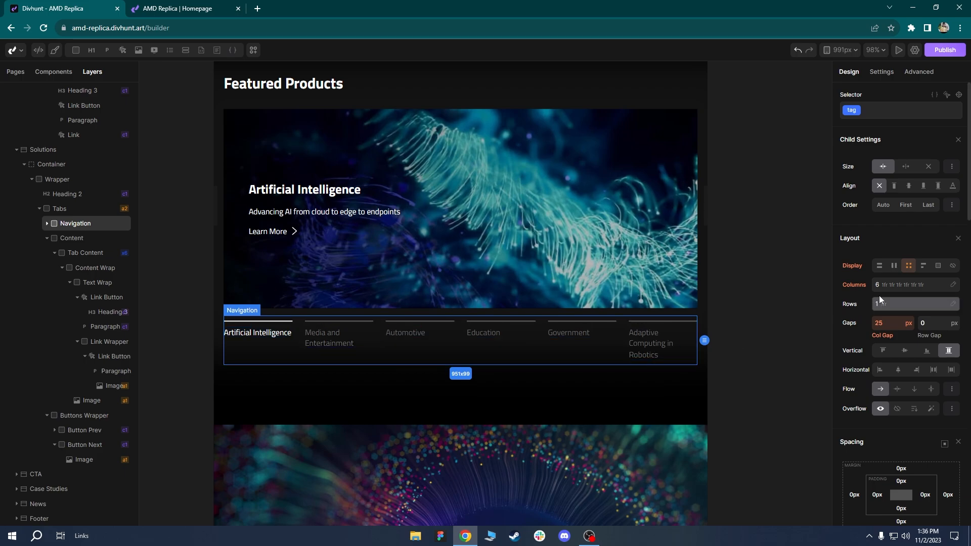
Cut the tab navigation grid to four columns with a 25 px row gap.
{"action": "left_click", "coordinate": [891, 285]}
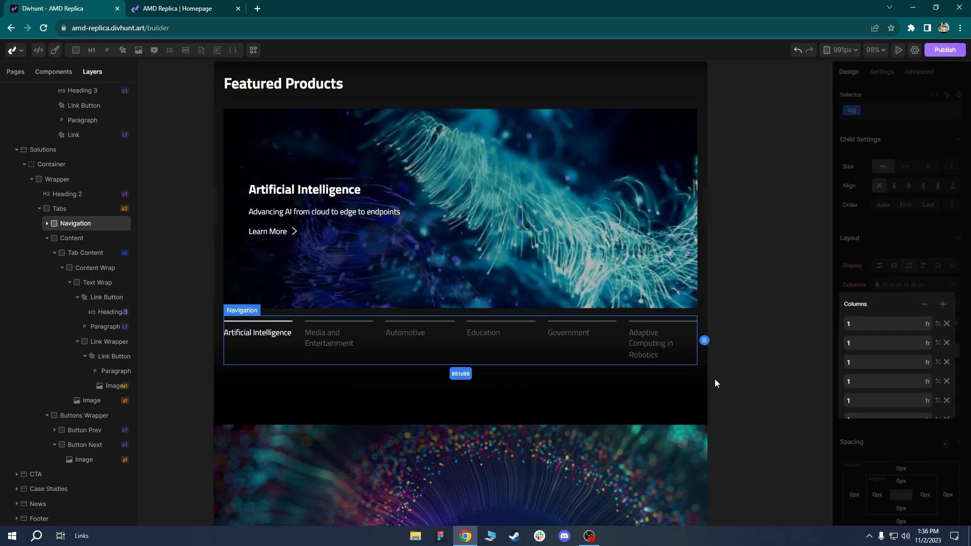
{"action": "left_click", "coordinate": [926, 308]}
{"action": "left_click", "coordinate": [927, 308]}
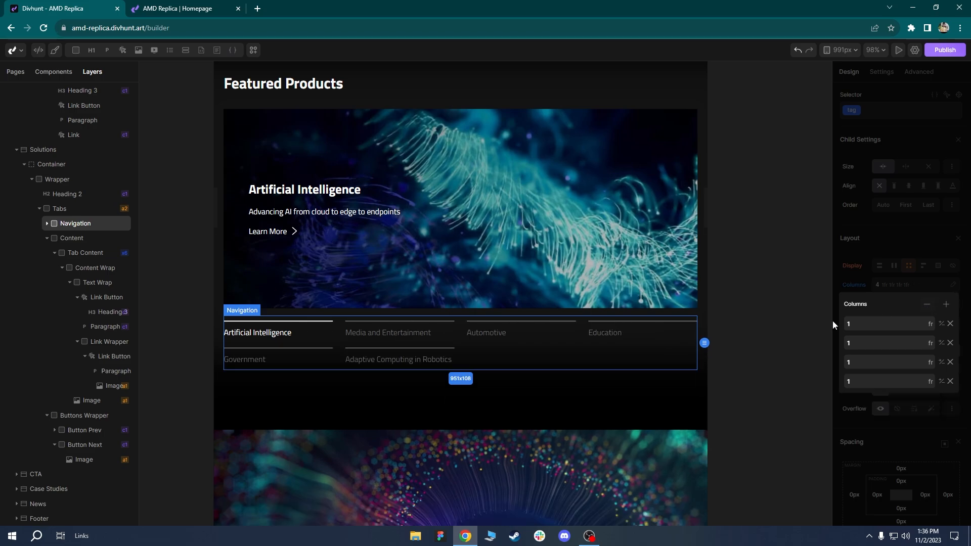
{"action": "left_click", "coordinate": [901, 238]}
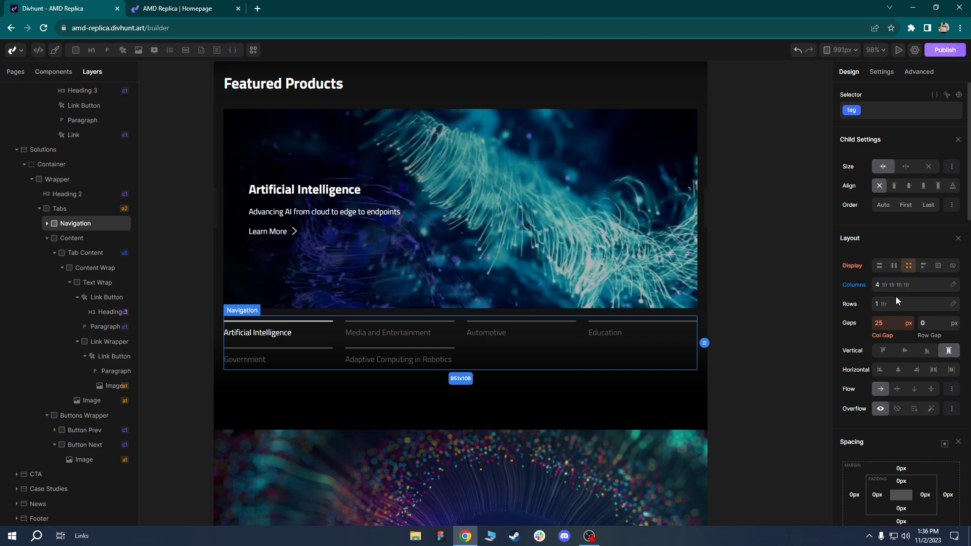
{"action": "type", "text": "25"}
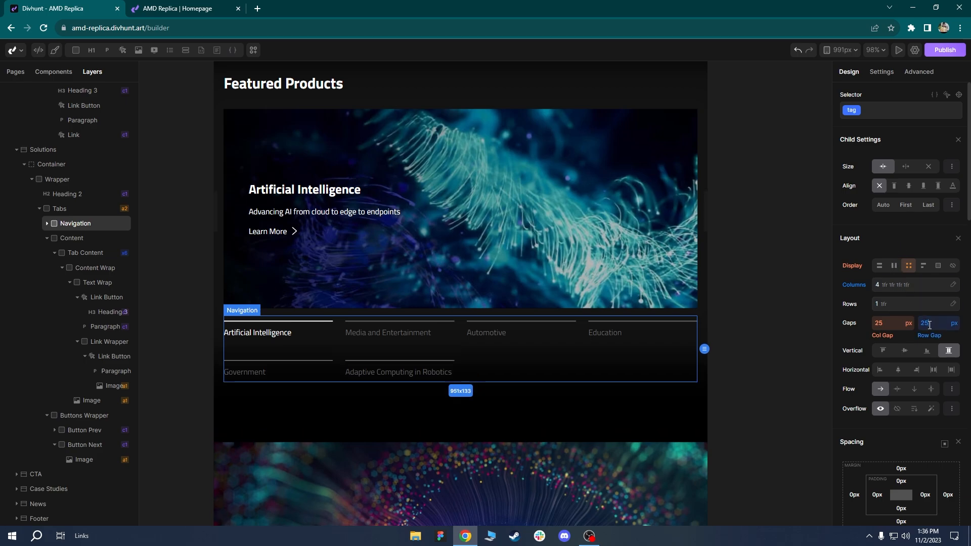
{"action": "left_click", "coordinate": [512, 401]}
{"action": "scroll", "coordinate": [545, 292], "scroll_direction": "up", "scroll_amount": 2}
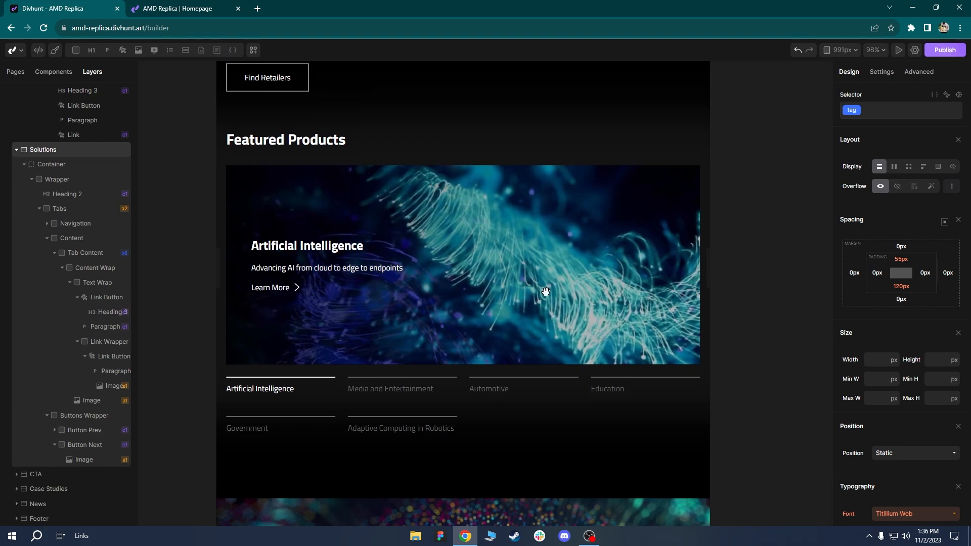
Change the Solutions section's bottom padding from 120px to 80px at 991px.
{"action": "left_click_drag", "start_coordinate": [545, 292], "coordinate": [522, 285]}
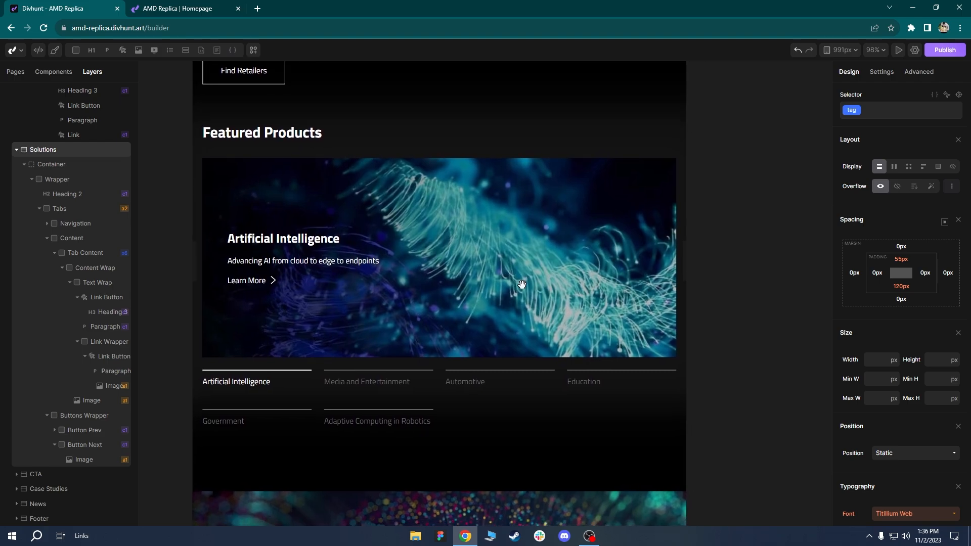
{"action": "left_click_drag", "start_coordinate": [522, 285], "coordinate": [520, 145]}
{"action": "scroll", "coordinate": [521, 284], "scroll_direction": "down", "scroll_amount": 3, "text": "ctrl"}
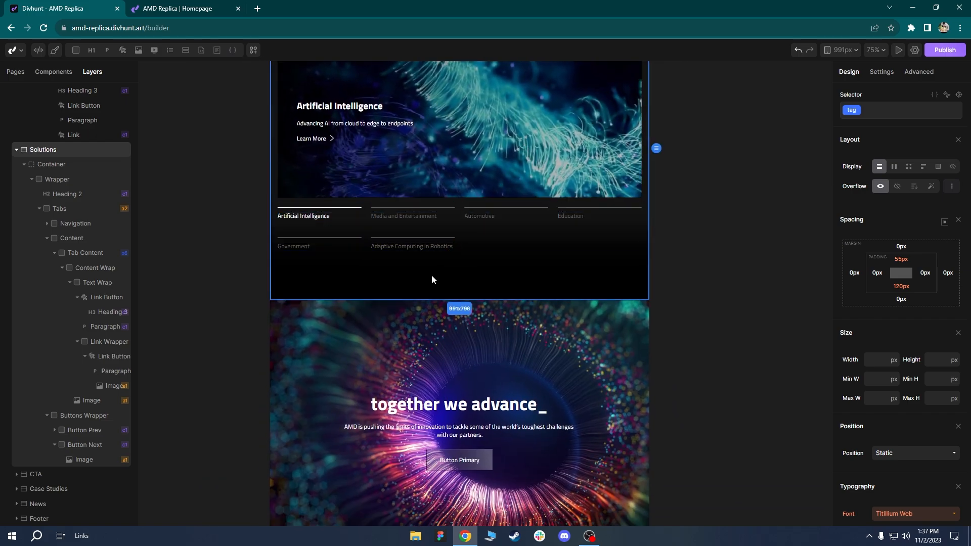
{"action": "scroll", "coordinate": [406, 278], "scroll_direction": "up", "scroll_amount": 2}
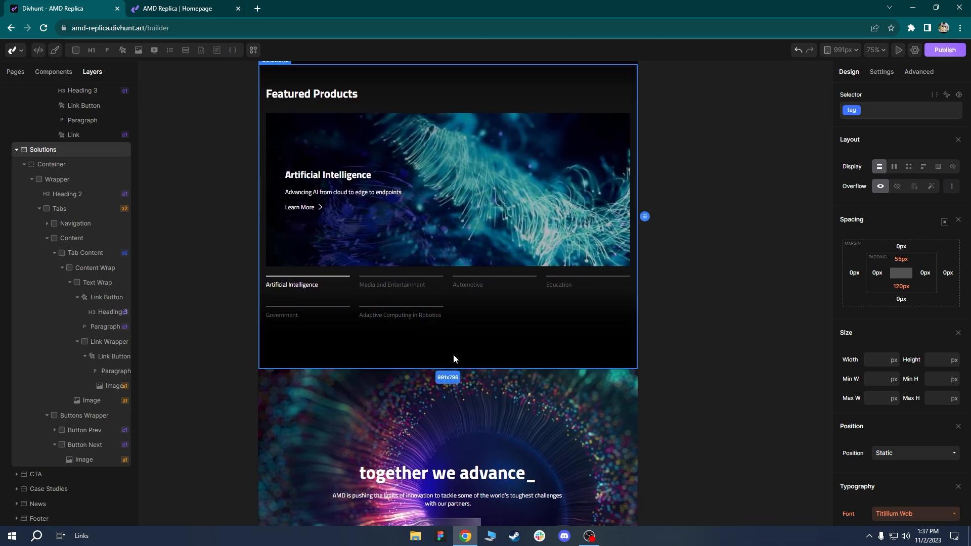
{"action": "left_click", "coordinate": [900, 287]}
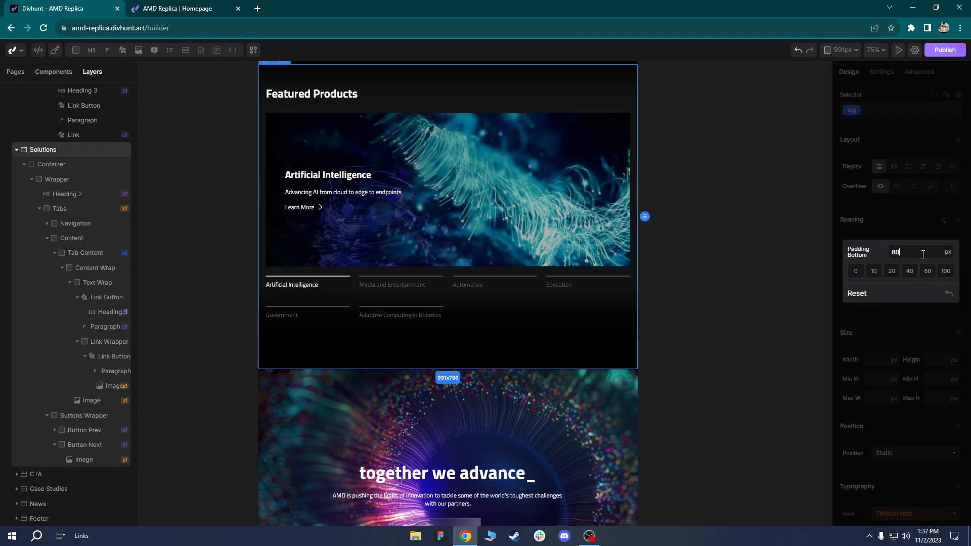
{"action": "key", "text": "Return"}
{"action": "scroll", "coordinate": [453, 351], "scroll_direction": "up", "scroll_amount": 2}
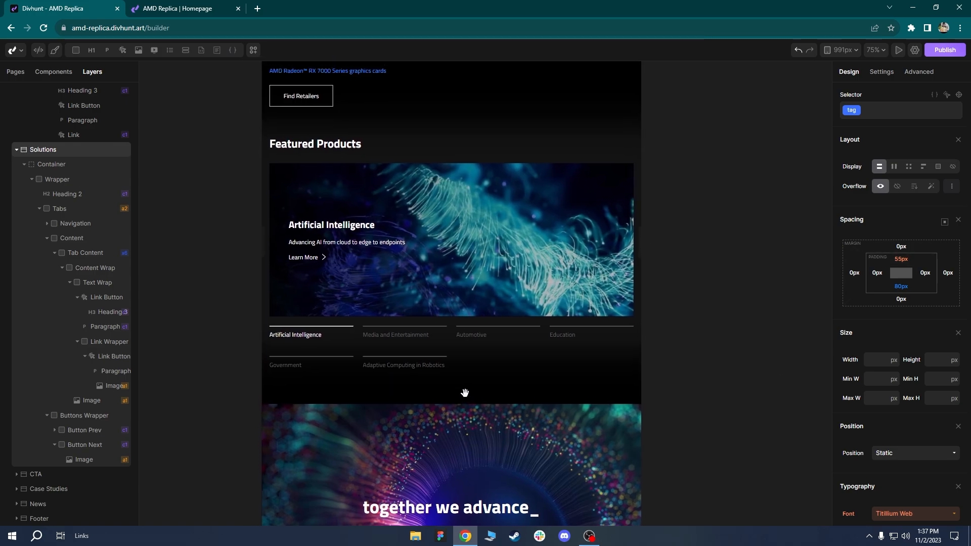
{"action": "scroll", "coordinate": [464, 395], "scroll_direction": "up", "scroll_amount": 2}
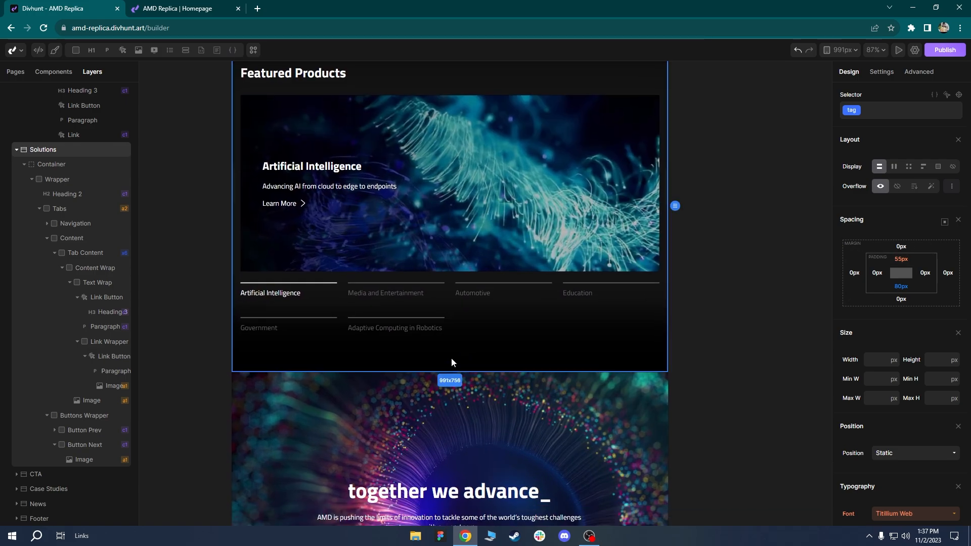
{"action": "scroll", "coordinate": [469, 385], "scroll_direction": "down", "scroll_amount": 5}
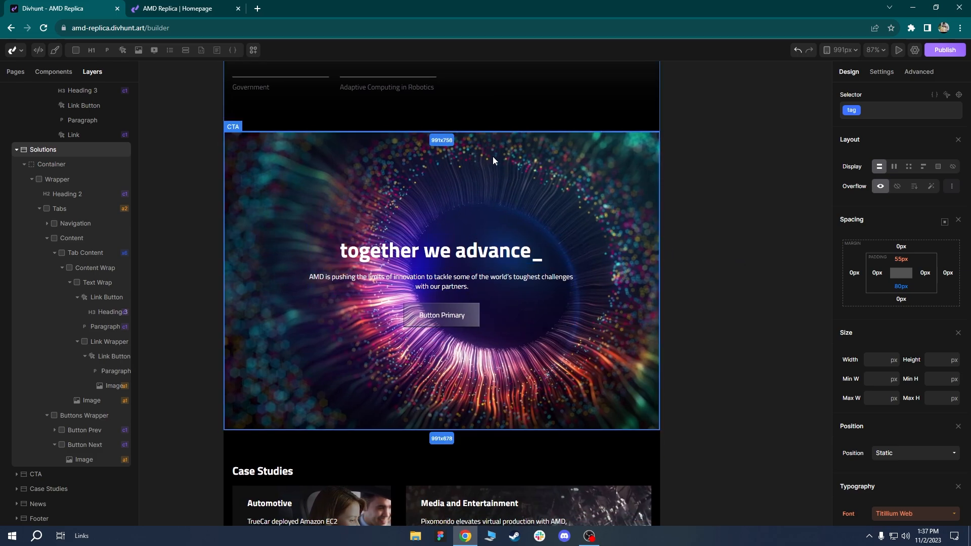
Select the CTA banner and set its background image Left position to 50%.
{"action": "left_click", "coordinate": [533, 170]}
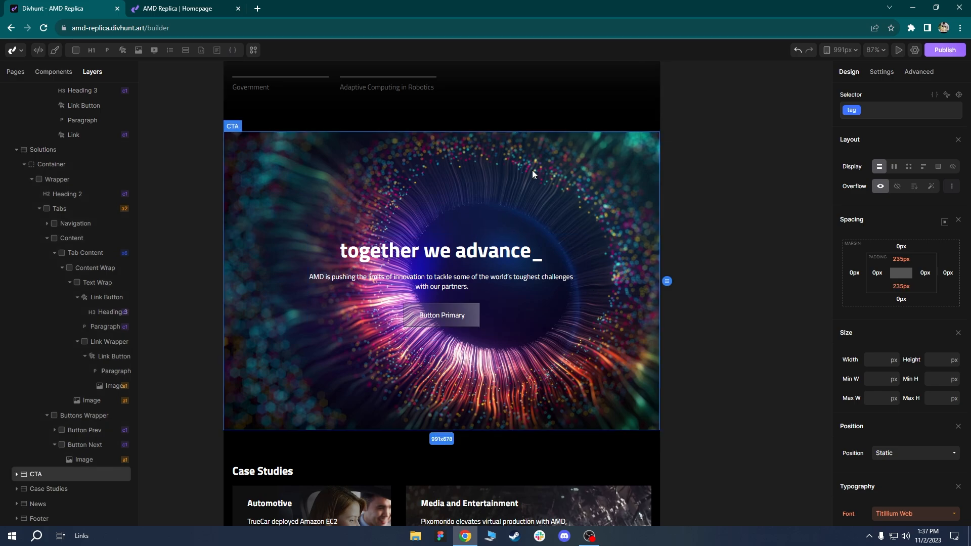
{"action": "scroll", "coordinate": [903, 246], "scroll_direction": "down", "scroll_amount": 3}
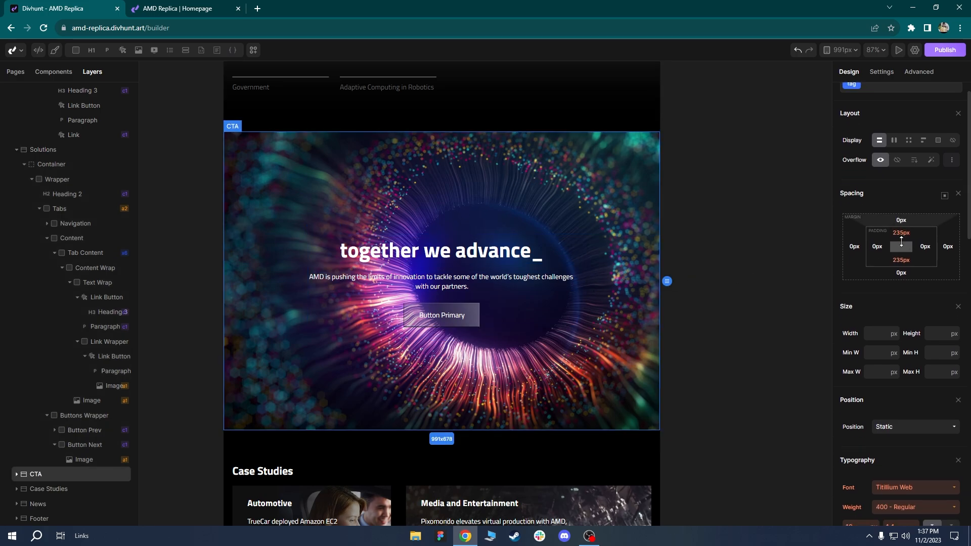
{"action": "scroll", "coordinate": [902, 247], "scroll_direction": "down", "scroll_amount": 5}
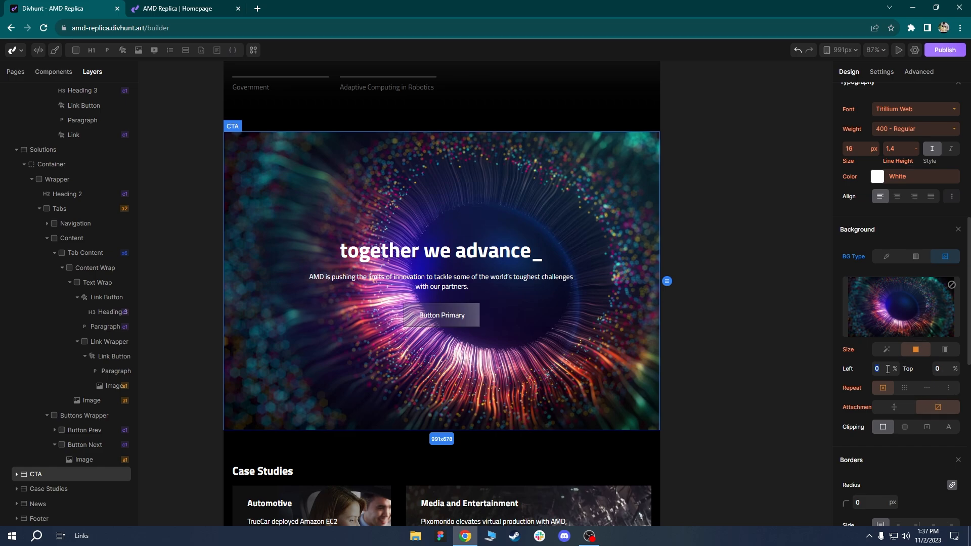
{"action": "key", "text": "Return"}
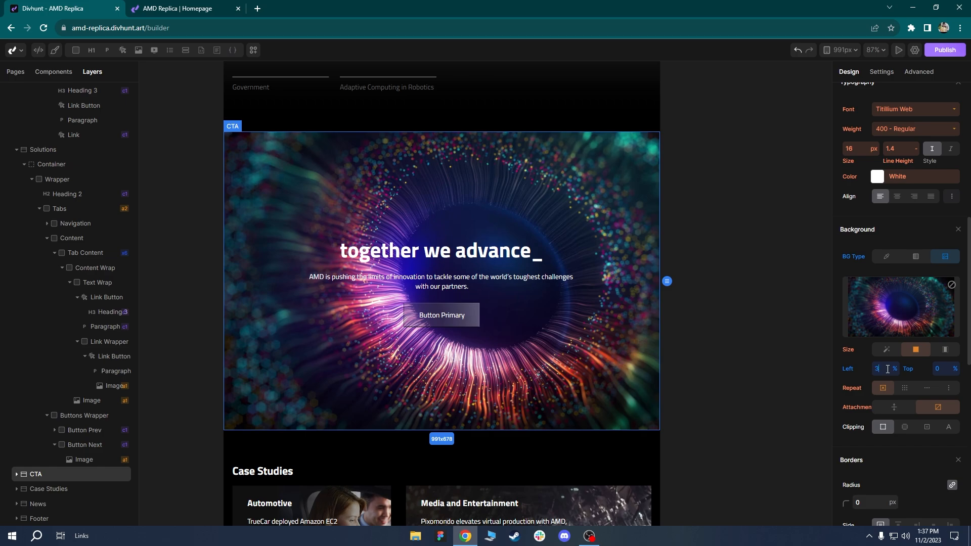
{"action": "key", "text": "Return"}
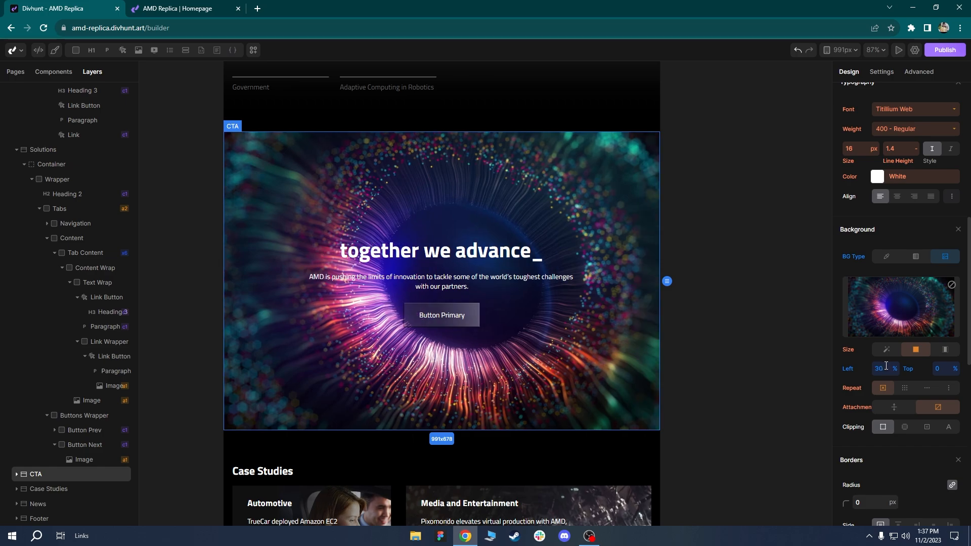
{"action": "key", "text": "Return"}
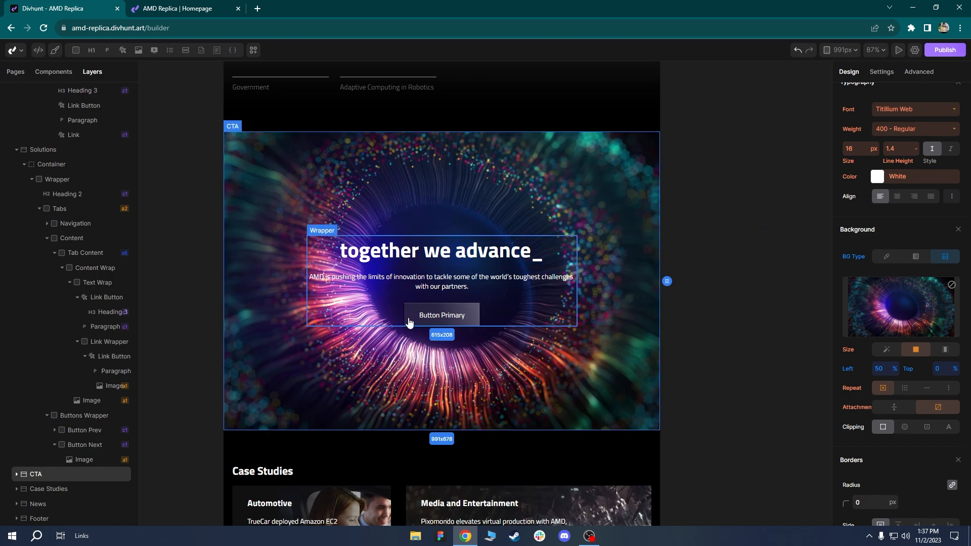
Cut the CTA banner's top and bottom padding from 235px to 171px.
{"action": "mouse_move", "coordinate": [546, 253]}
{"action": "left_mouse_down"}
{"action": "mouse_move", "coordinate": [542, 229]}
{"action": "mouse_move", "coordinate": [551, 261]}
{"action": "left_mouse_up"}
{"action": "scroll", "coordinate": [904, 257], "scroll_direction": "up", "scroll_amount": 7}
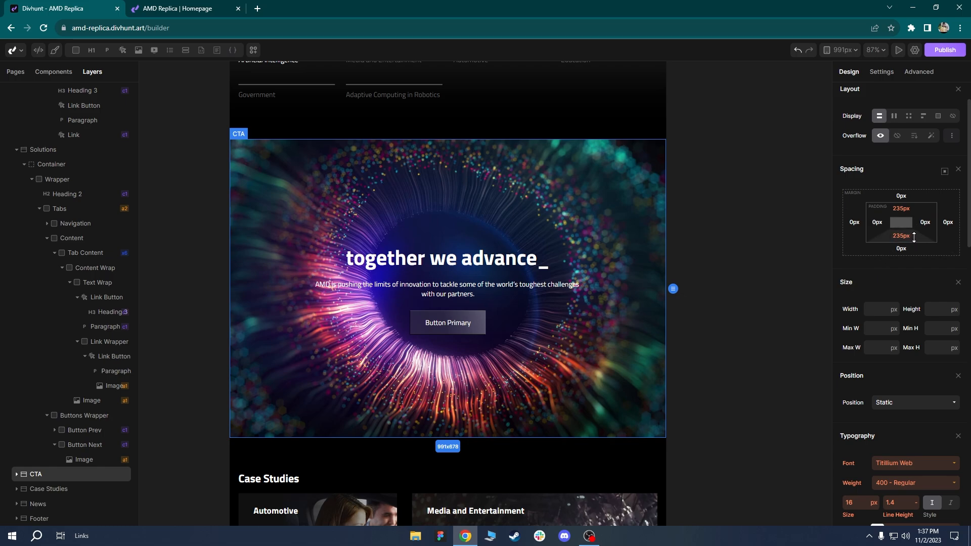
{"action": "left_click_drag", "start_coordinate": [914, 237], "coordinate": [918, 271]}
Set the Case Studies card grid's column gap to 20px, down from 34px.
{"action": "left_click", "coordinate": [548, 397]}
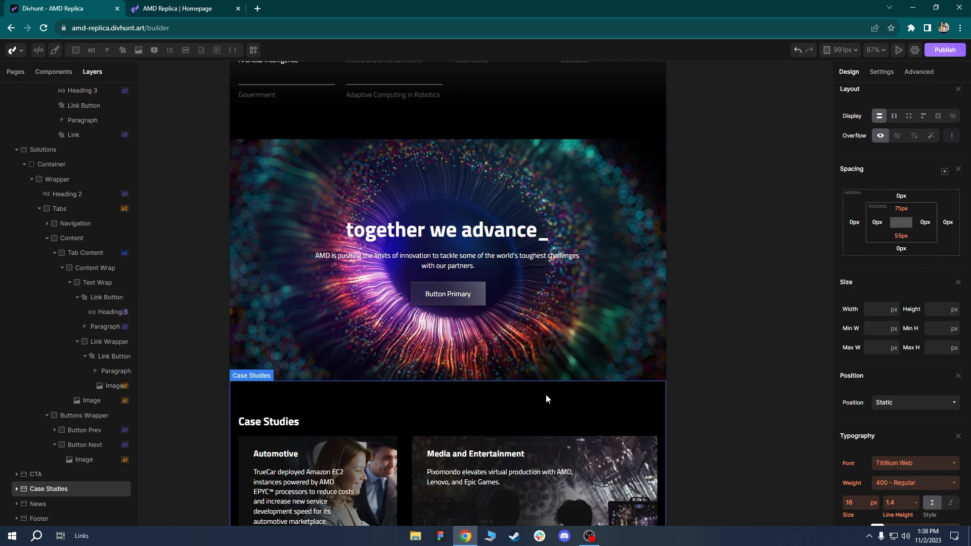
{"action": "left_click_drag", "start_coordinate": [545, 395], "coordinate": [557, 385]}
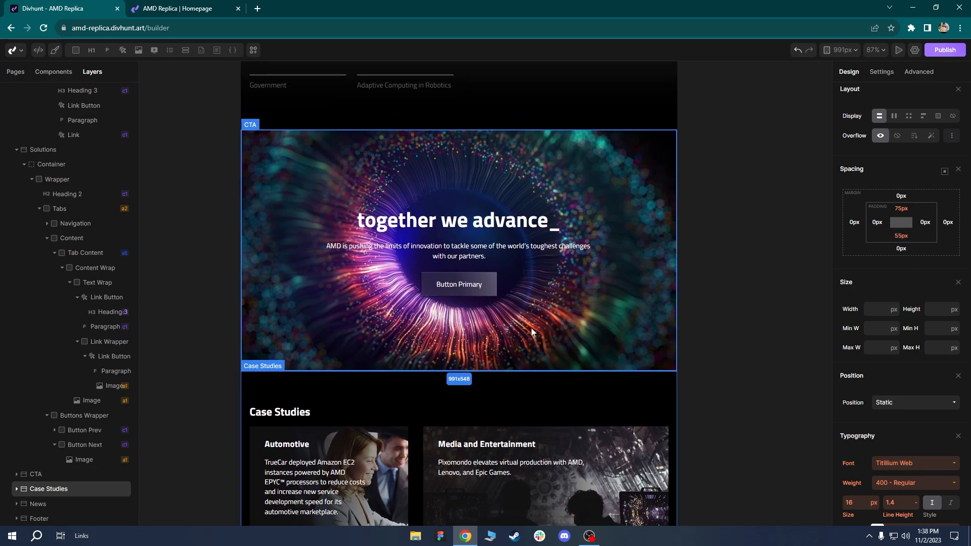
{"action": "left_click_drag", "start_coordinate": [558, 351], "coordinate": [545, 254]}
{"action": "scroll", "coordinate": [553, 157], "scroll_direction": "down", "scroll_amount": 2}
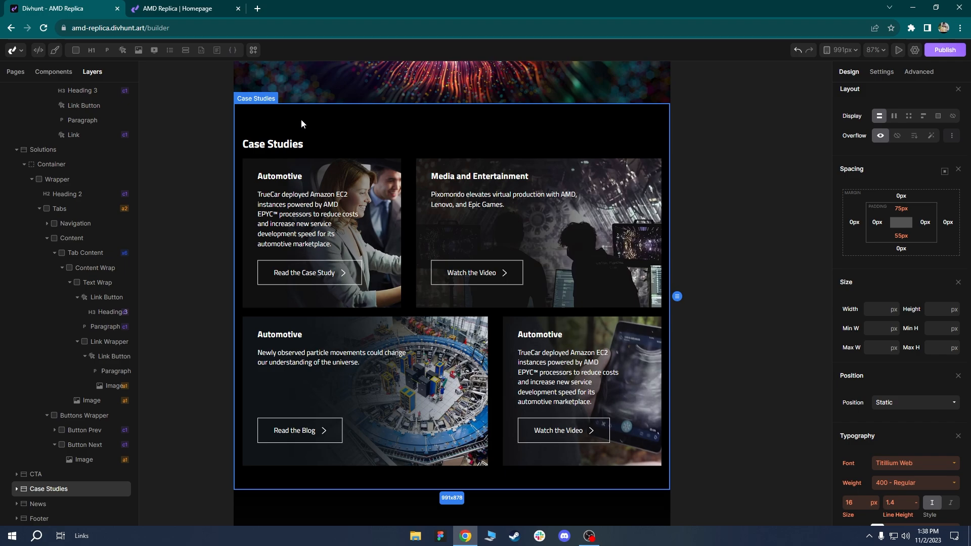
{"action": "scroll", "coordinate": [406, 244], "scroll_direction": "down", "scroll_amount": 2}
{"action": "scroll", "coordinate": [402, 220], "scroll_direction": "up", "scroll_amount": 2}
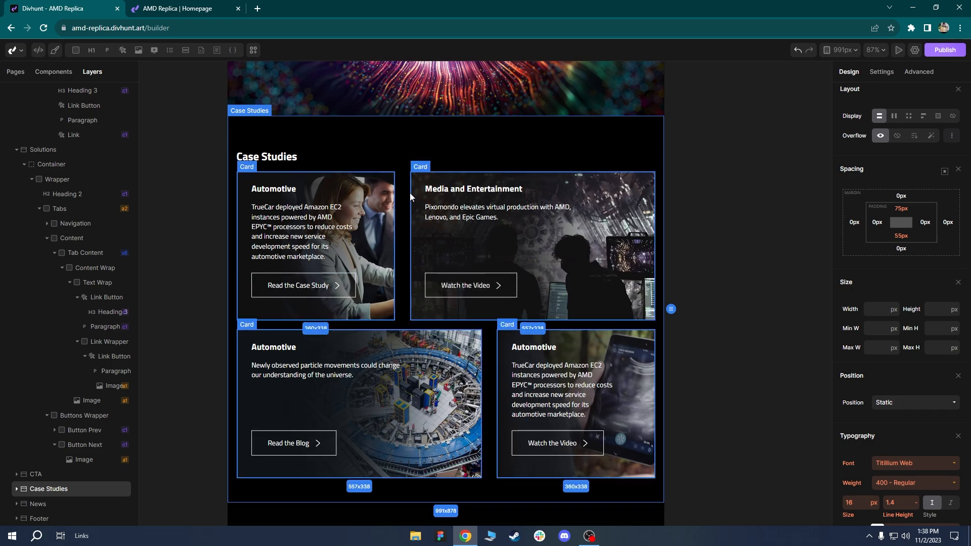
{"action": "left_click", "coordinate": [399, 214]}
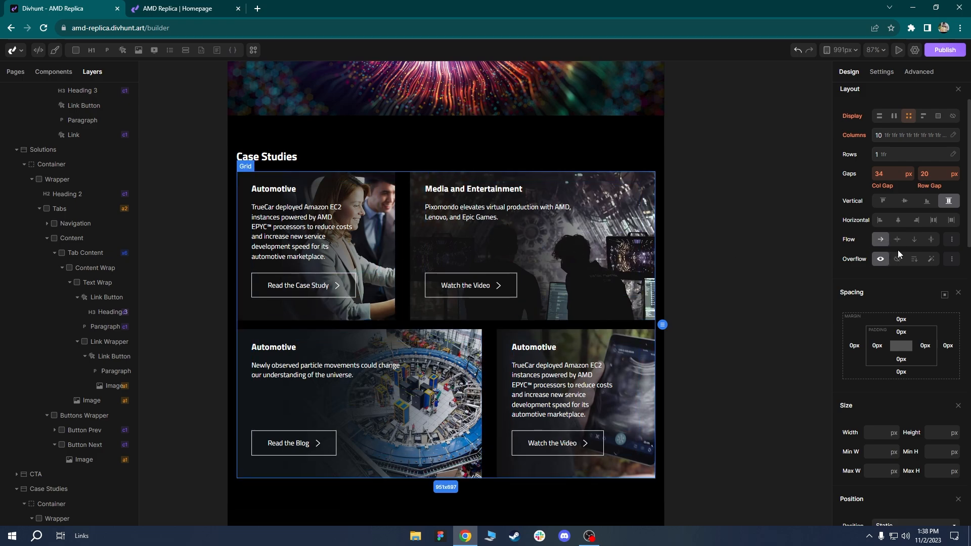
{"action": "type", "text": "20"}
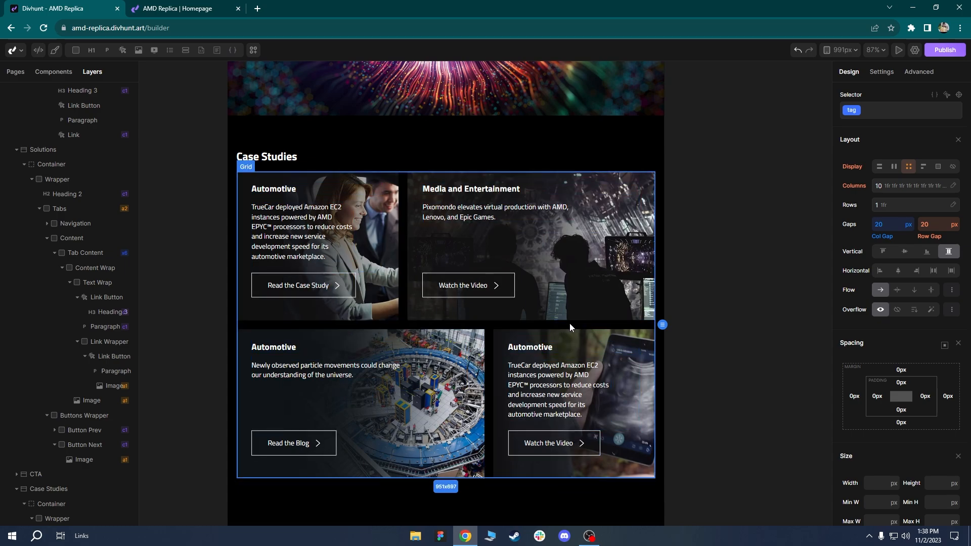
{"action": "left_click", "coordinate": [513, 502]}
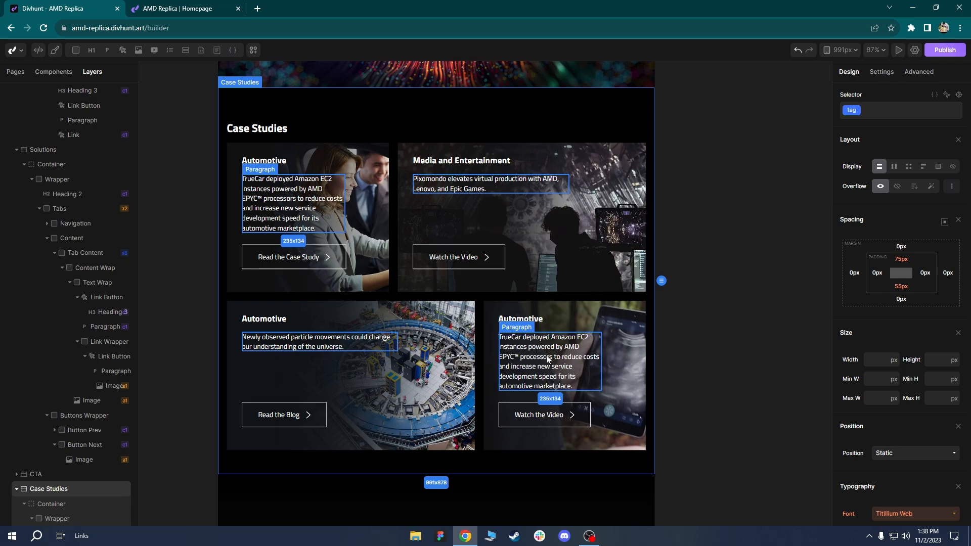
Give the Latest News section 80px top and bottom padding.
{"action": "scroll", "coordinate": [474, 418], "scroll_direction": "down", "scroll_amount": 3}
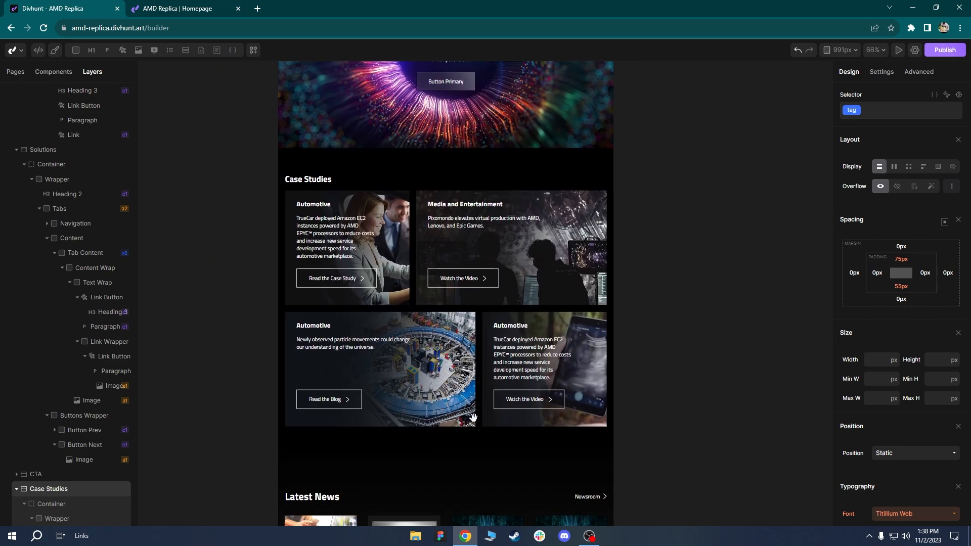
{"action": "left_click_drag", "start_coordinate": [474, 418], "coordinate": [476, 149]}
{"action": "scroll", "coordinate": [400, 201], "scroll_direction": "up", "scroll_amount": 2}
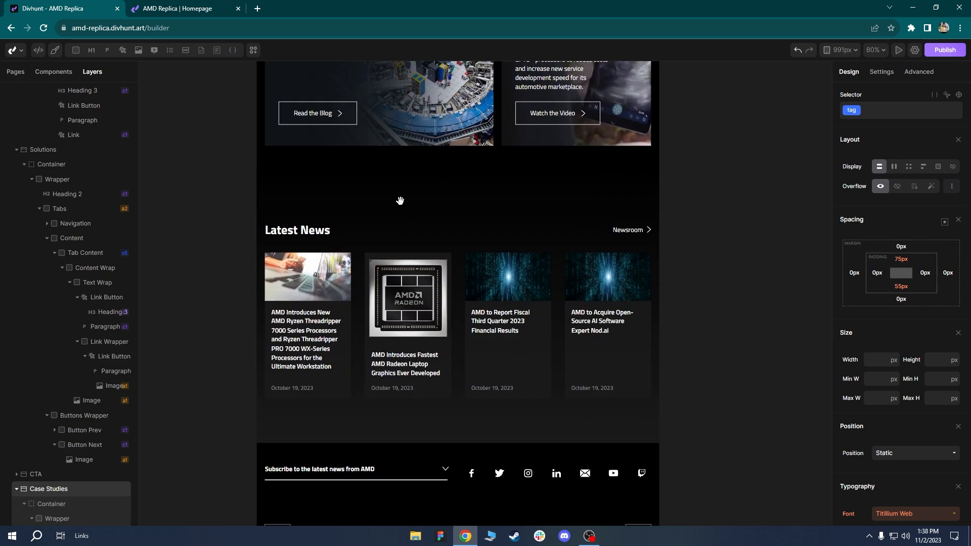
{"action": "left_click", "coordinate": [324, 186]}
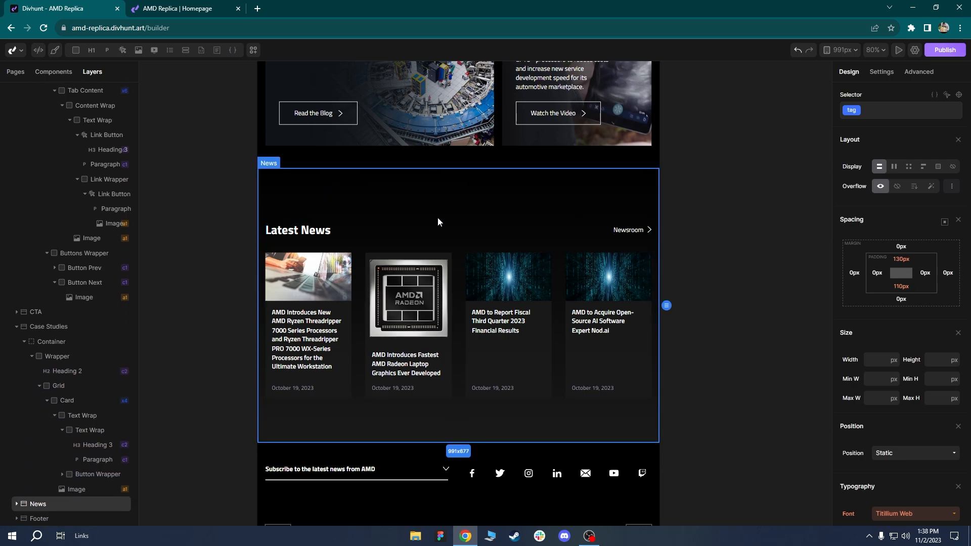
{"action": "left_click", "coordinate": [903, 260]}
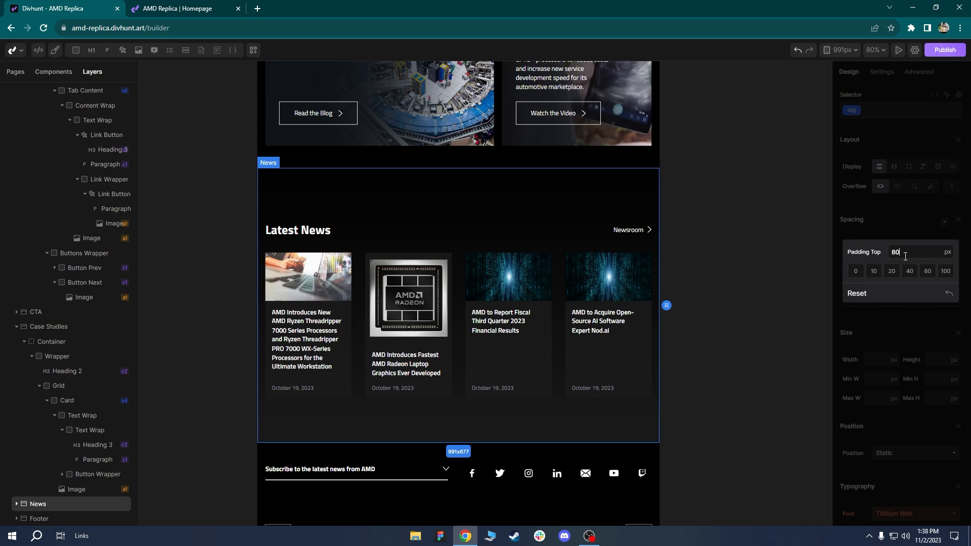
{"action": "type", "text": "80"}
{"action": "key", "text": "Return"}
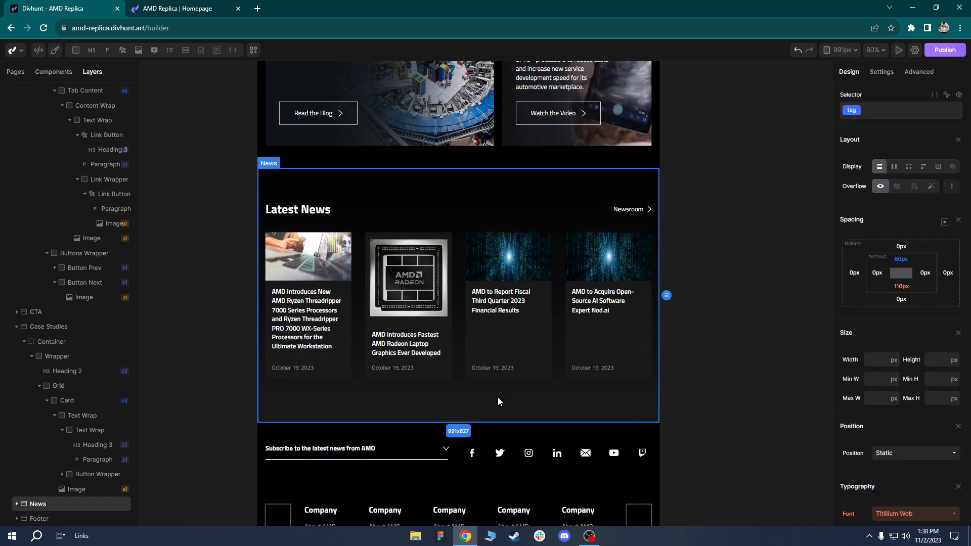
{"action": "left_click", "coordinate": [902, 286]}
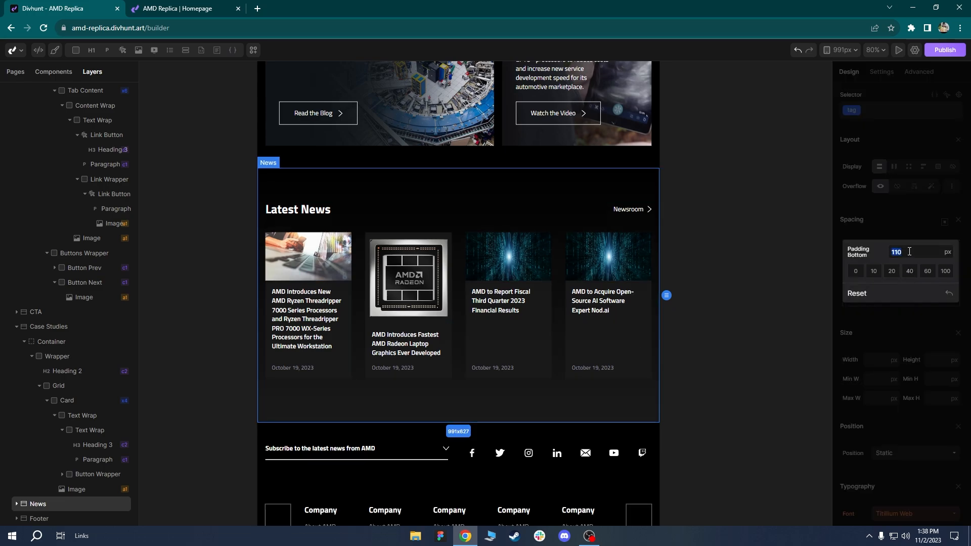
{"action": "key", "text": "Return"}
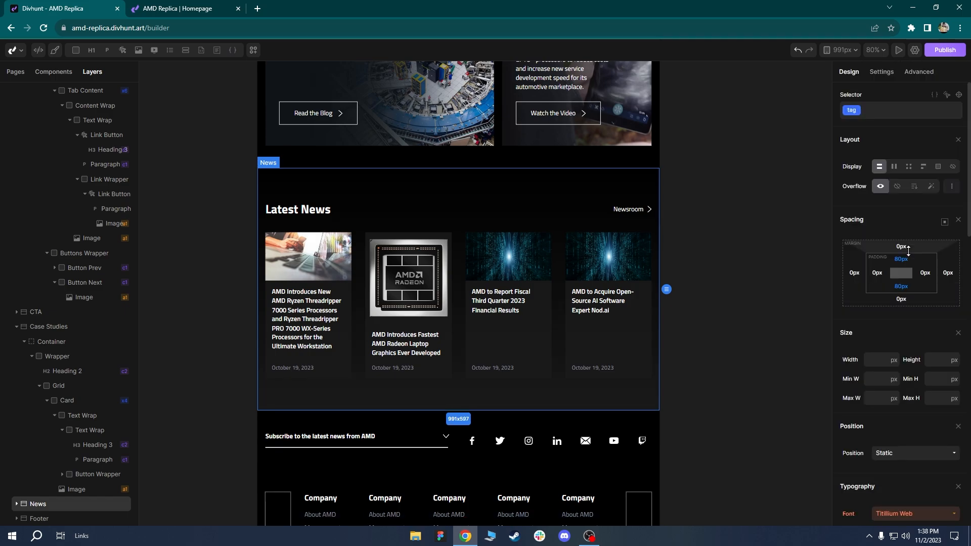
Set the news card grid's column gap to 15px.
{"action": "scroll", "coordinate": [438, 375], "scroll_direction": "up", "scroll_amount": 1}
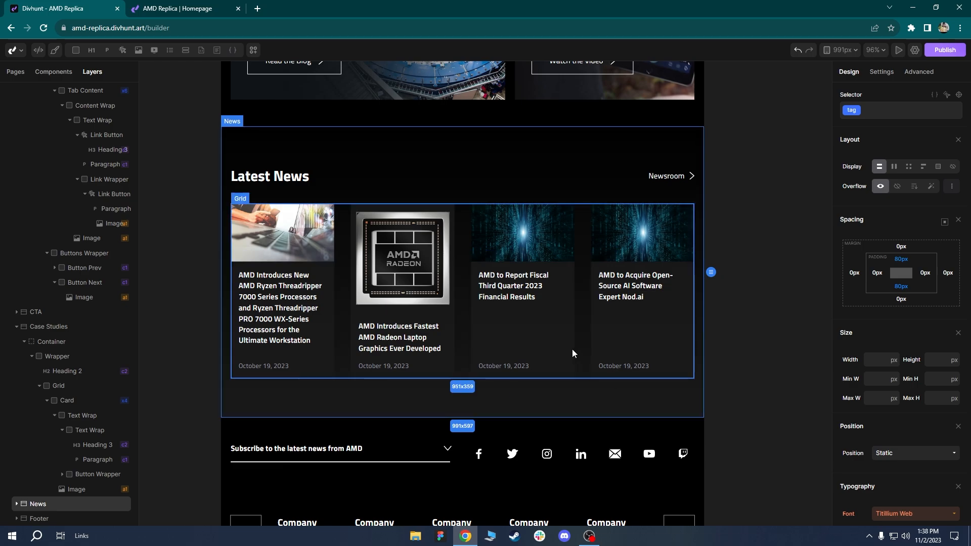
{"action": "left_click", "coordinate": [465, 304]}
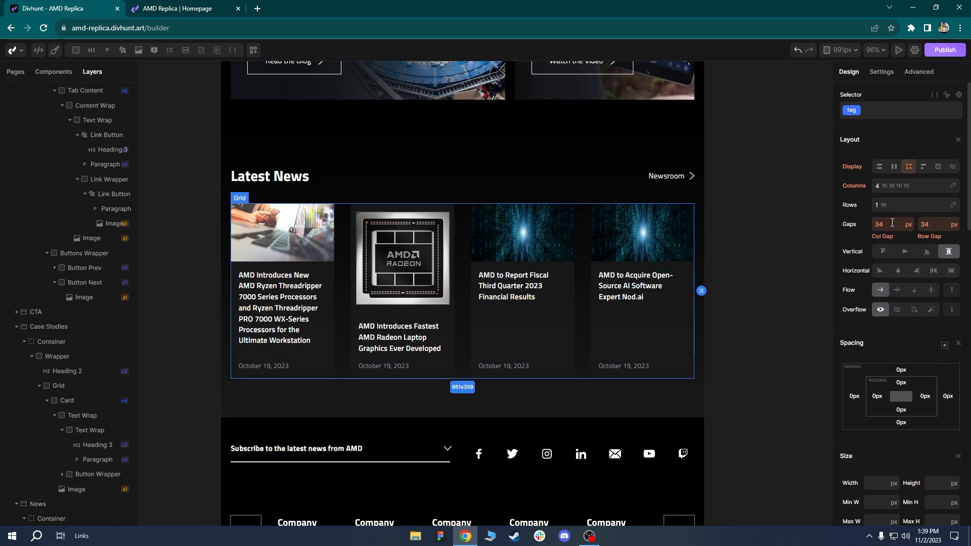
{"action": "type", "text": "15"}
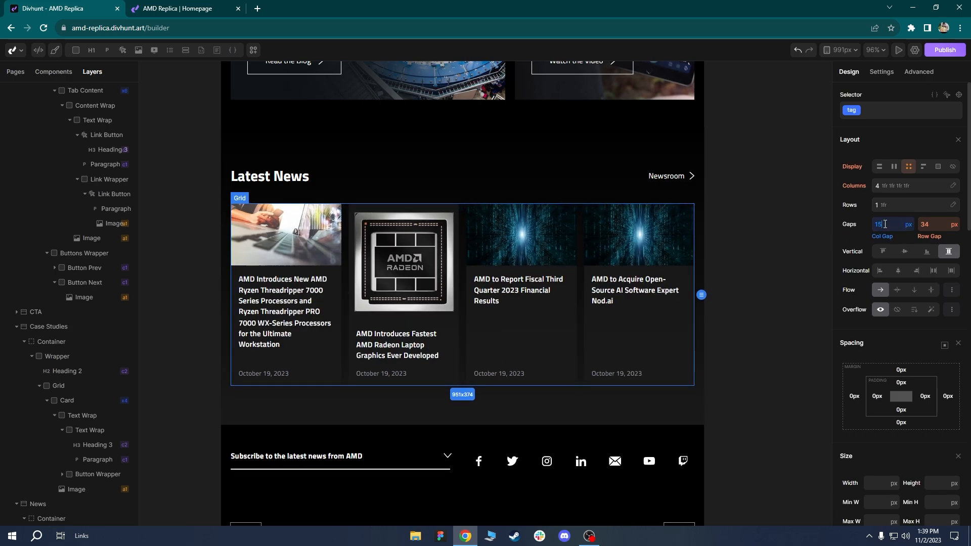
{"action": "left_click", "coordinate": [430, 416]}
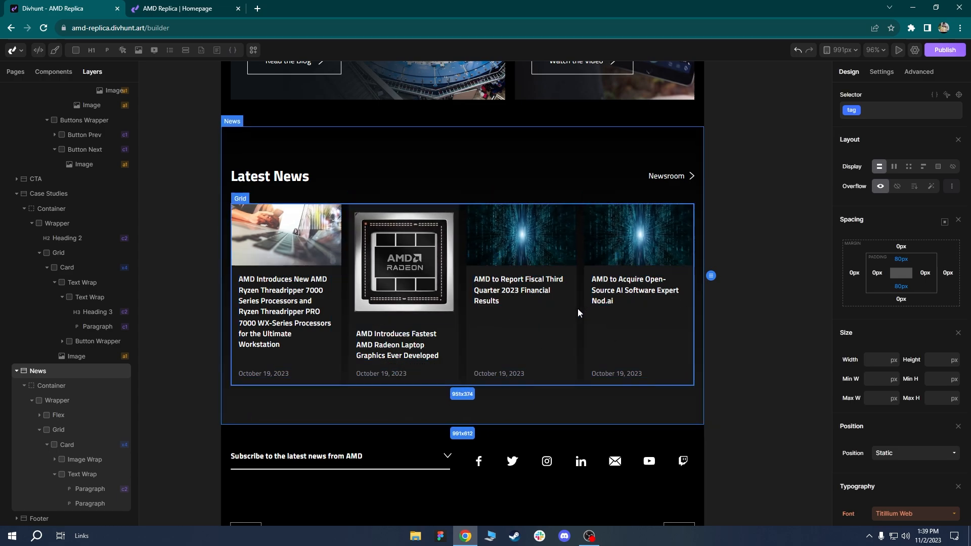
Move down to the footer and select the row with the subscribe bar and social icons.
{"action": "scroll", "coordinate": [453, 304], "scroll_direction": "down", "scroll_amount": 2, "text": "ctrl"}
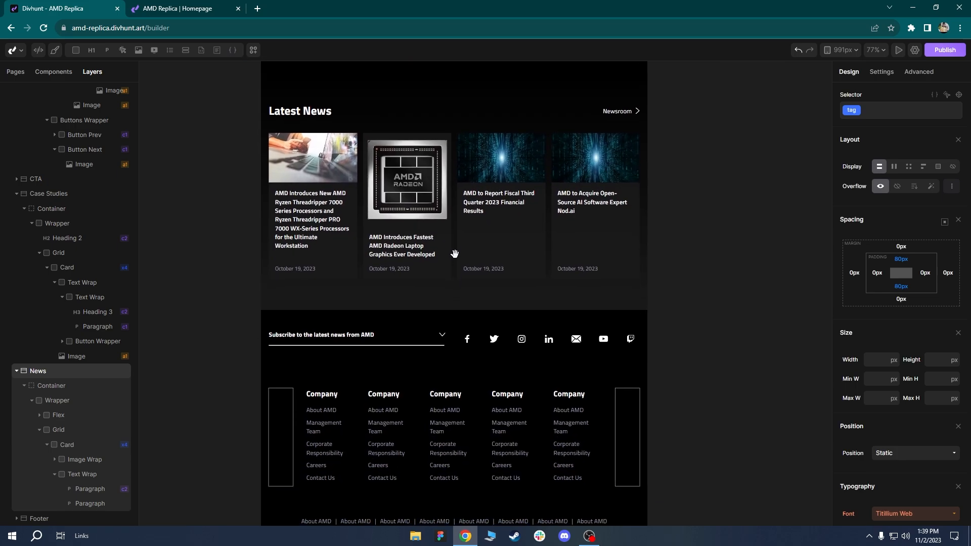
{"action": "scroll", "coordinate": [451, 254], "scroll_direction": "down", "scroll_amount": 3}
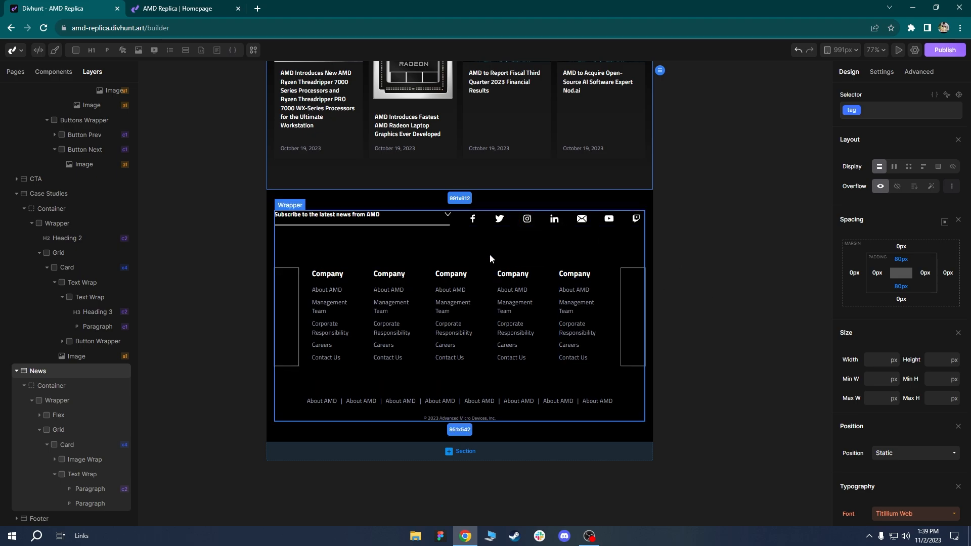
{"action": "scroll", "coordinate": [469, 237], "scroll_direction": "up", "scroll_amount": 3}
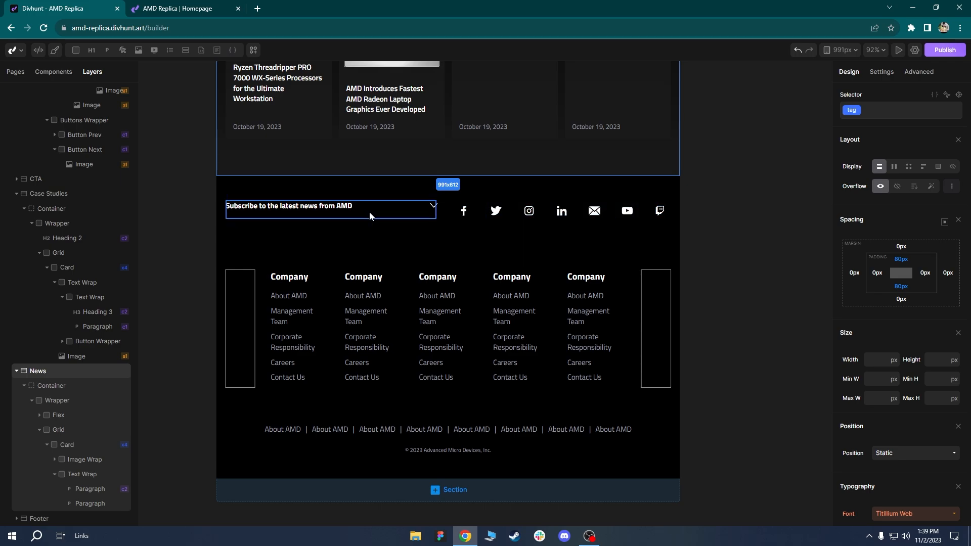
{"action": "left_click", "coordinate": [443, 215]}
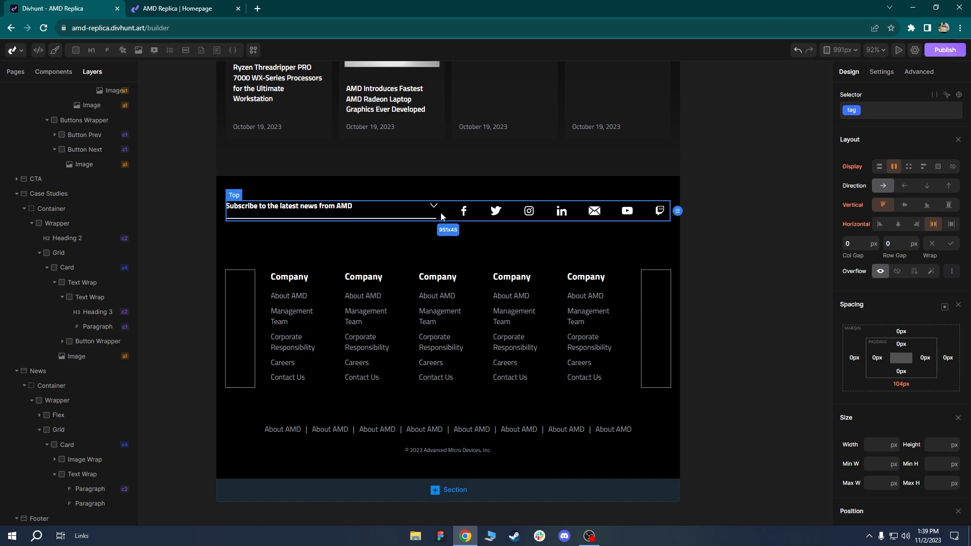
Set the footer Top row's direction to column-reverse, putting icons above the subscribe bar.
{"action": "scroll", "coordinate": [76, 364], "scroll_direction": "down", "scroll_amount": 3}
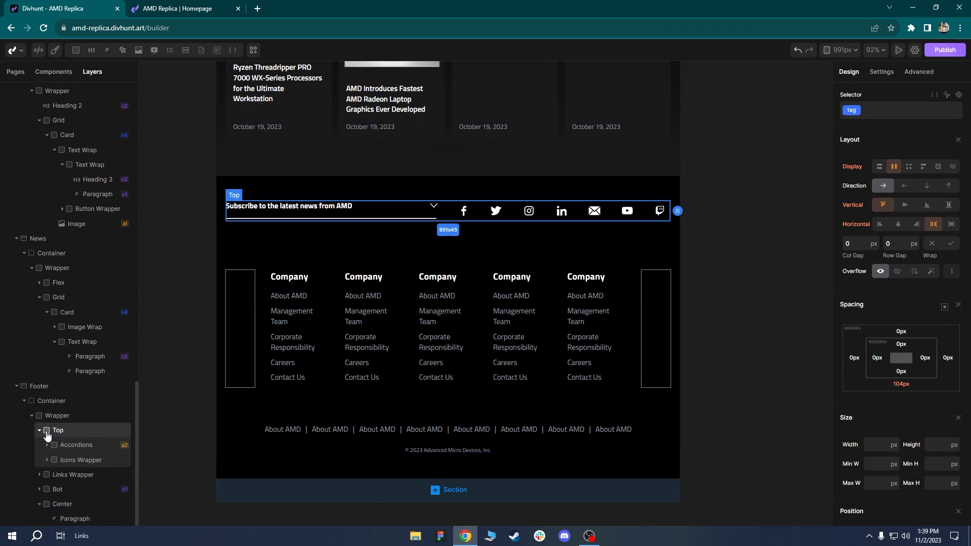
{"action": "left_click", "coordinate": [927, 187]}
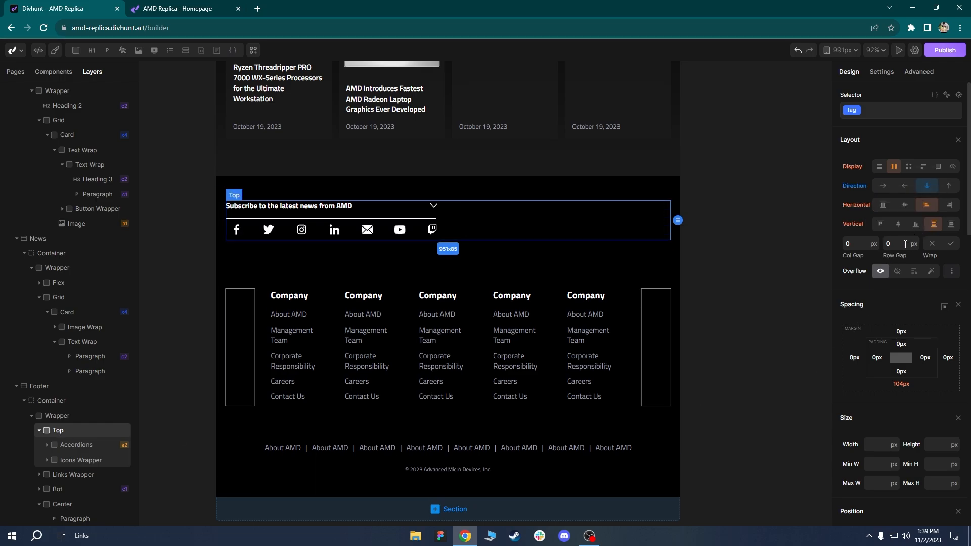
{"action": "type", "text": "40"}
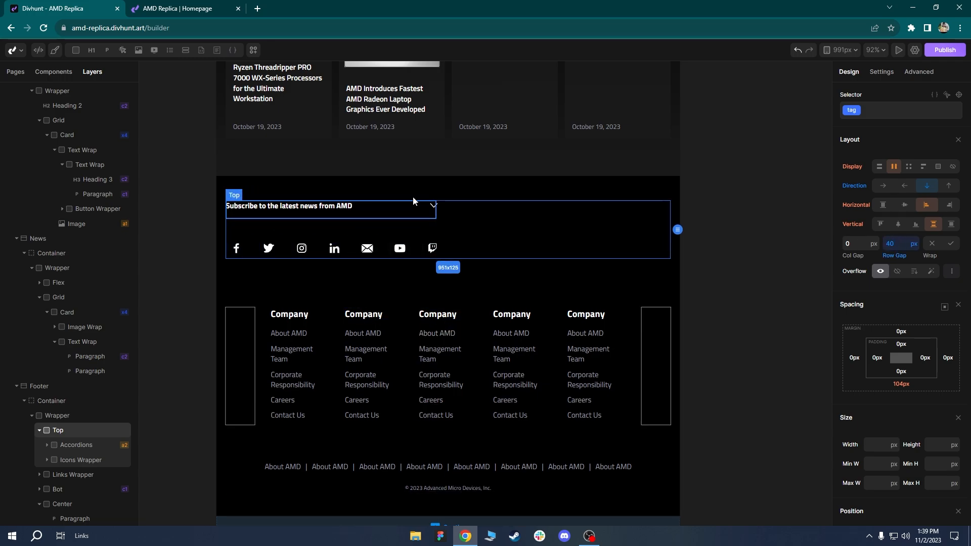
{"action": "left_click", "coordinate": [951, 192]}
Inspect the footer wrapper, the whole Footer and the accordion's subscribe row.
{"action": "left_click", "coordinate": [332, 277]}
{"action": "scroll", "coordinate": [376, 300], "scroll_direction": "down", "scroll_amount": 3}
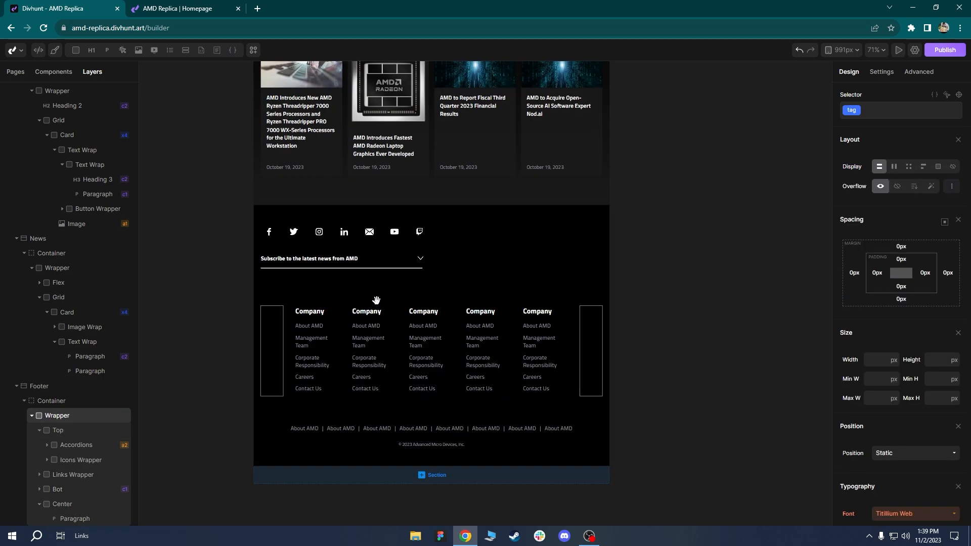
{"action": "scroll", "coordinate": [376, 301], "scroll_direction": "up", "scroll_amount": 1}
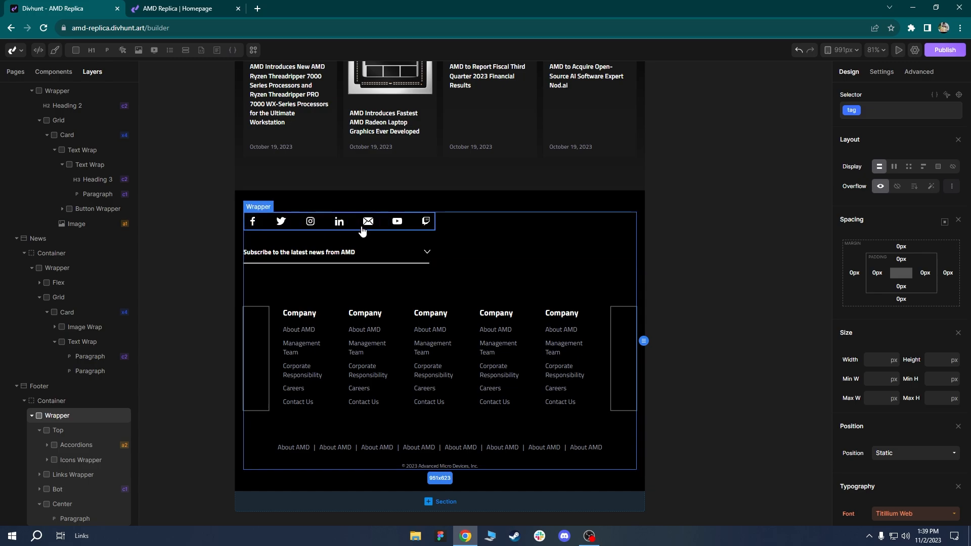
{"action": "left_click", "coordinate": [314, 196]}
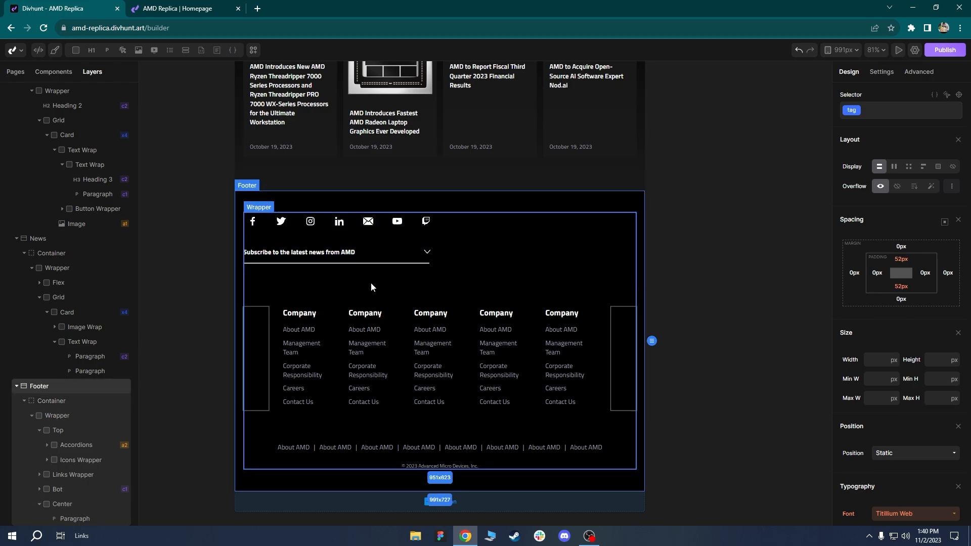
{"action": "scroll", "coordinate": [508, 287], "scroll_direction": "up", "scroll_amount": 2}
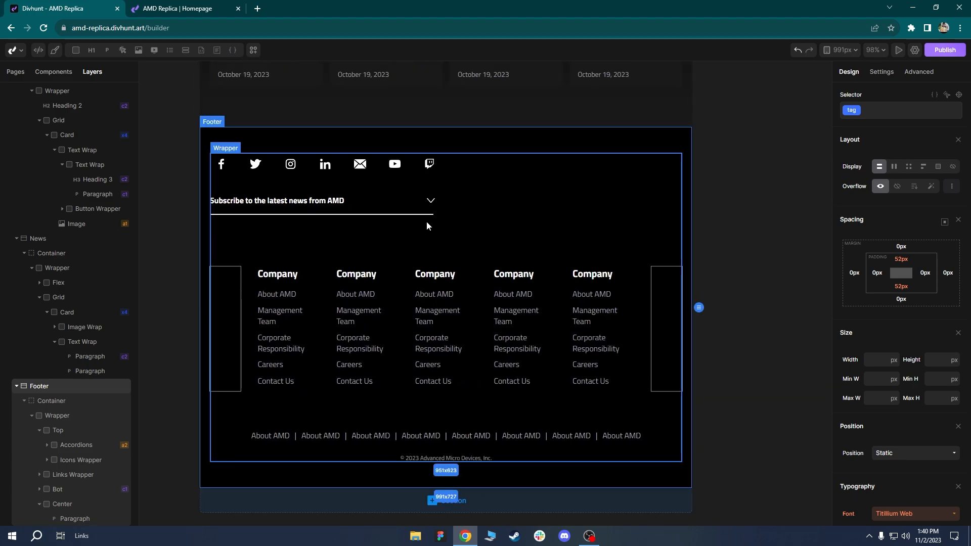
{"action": "left_click", "coordinate": [405, 207]}
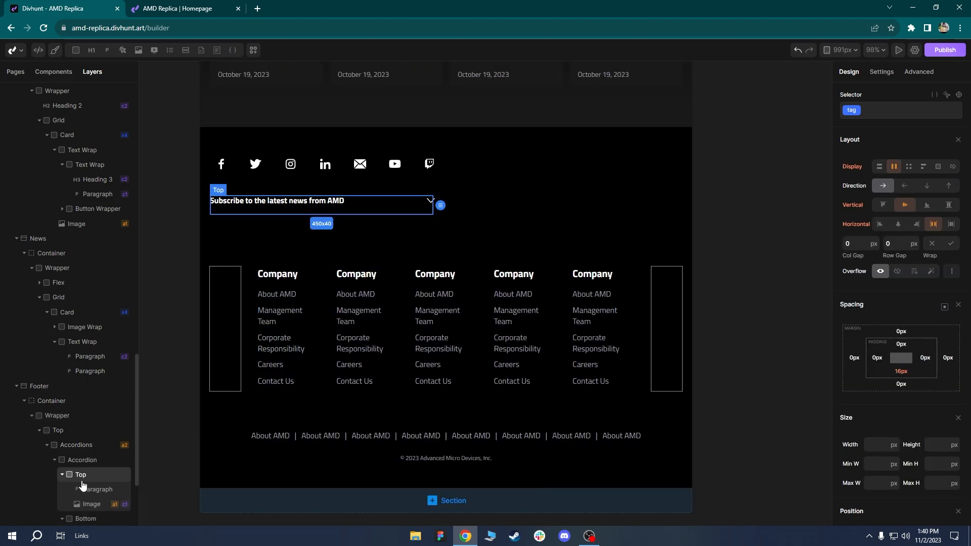
{"action": "scroll", "coordinate": [89, 450], "scroll_direction": "down", "scroll_amount": 1}
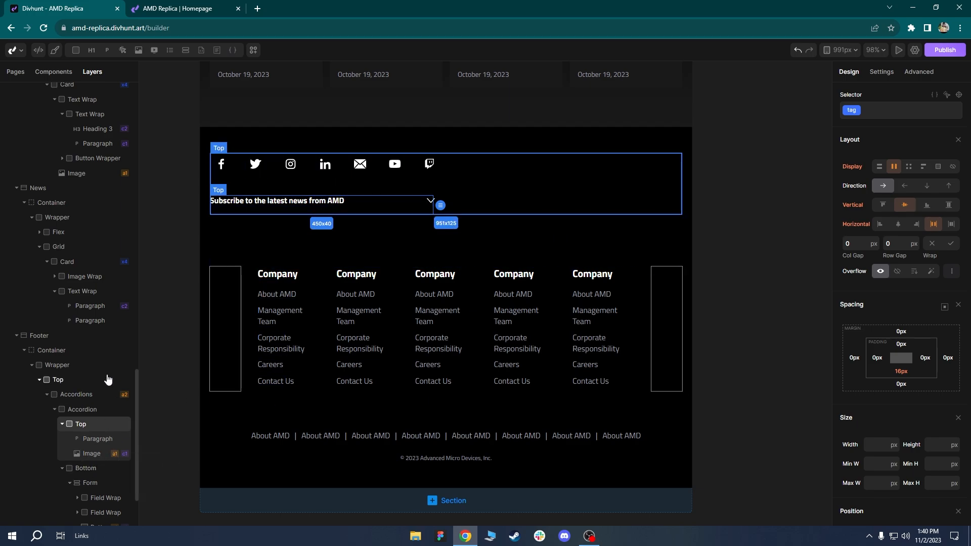
{"action": "scroll", "coordinate": [101, 384], "scroll_direction": "down", "scroll_amount": 2}
{"action": "left_click", "coordinate": [70, 327]}
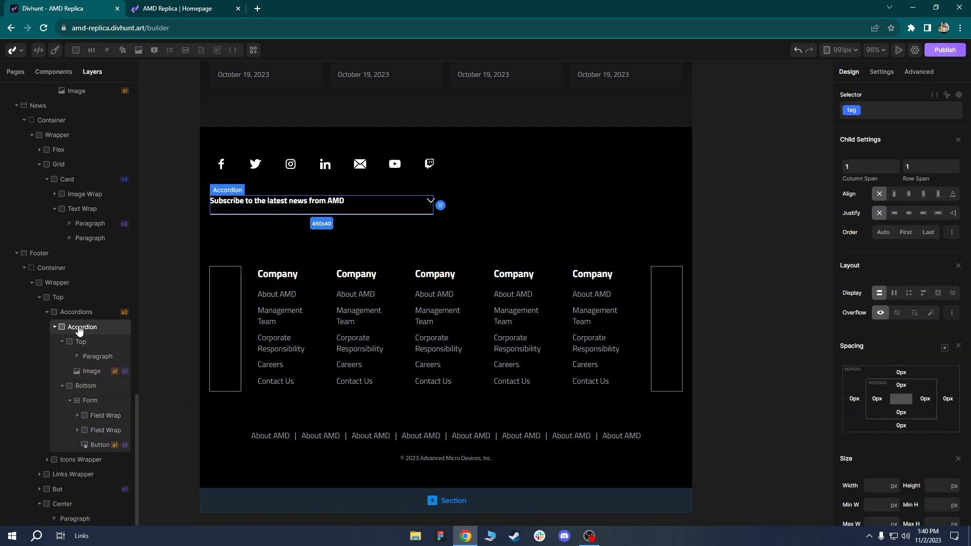
{"action": "left_click", "coordinate": [883, 78]}
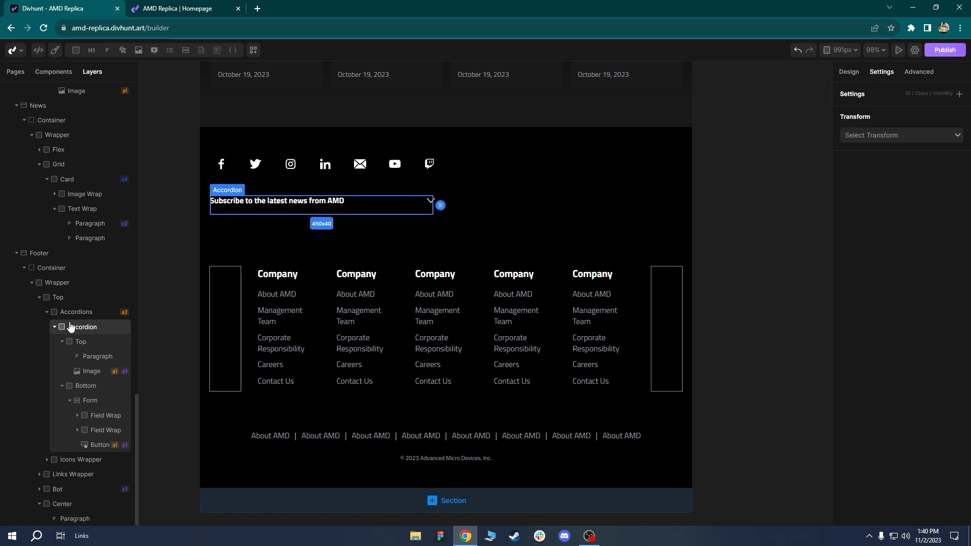
{"action": "left_click", "coordinate": [63, 312]}
{"action": "left_click", "coordinate": [852, 138]}
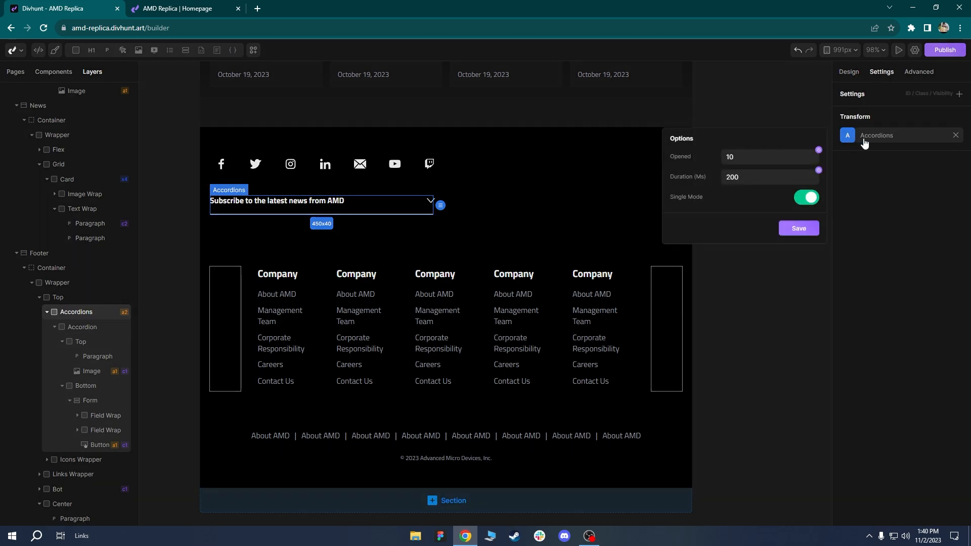
{"action": "left_click", "coordinate": [799, 228]}
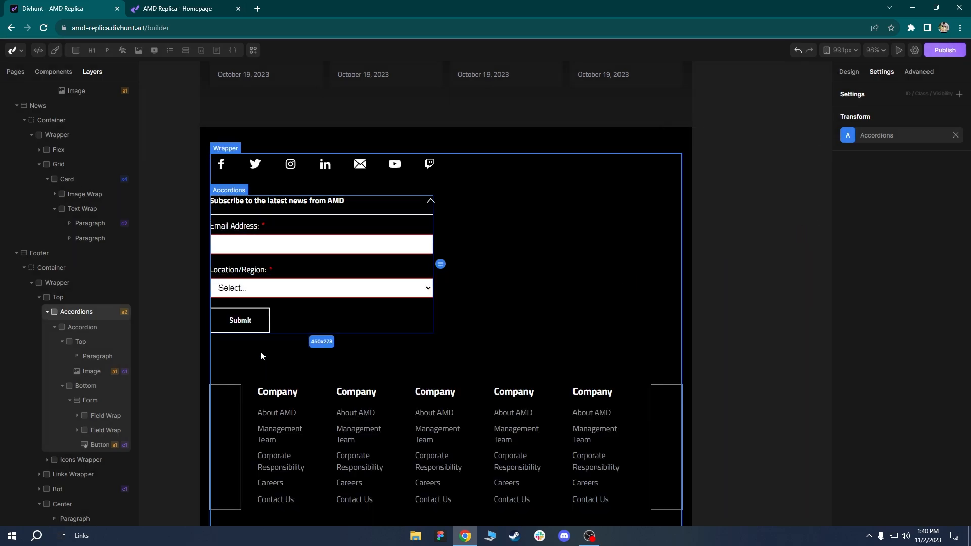
{"action": "left_click", "coordinate": [474, 385]}
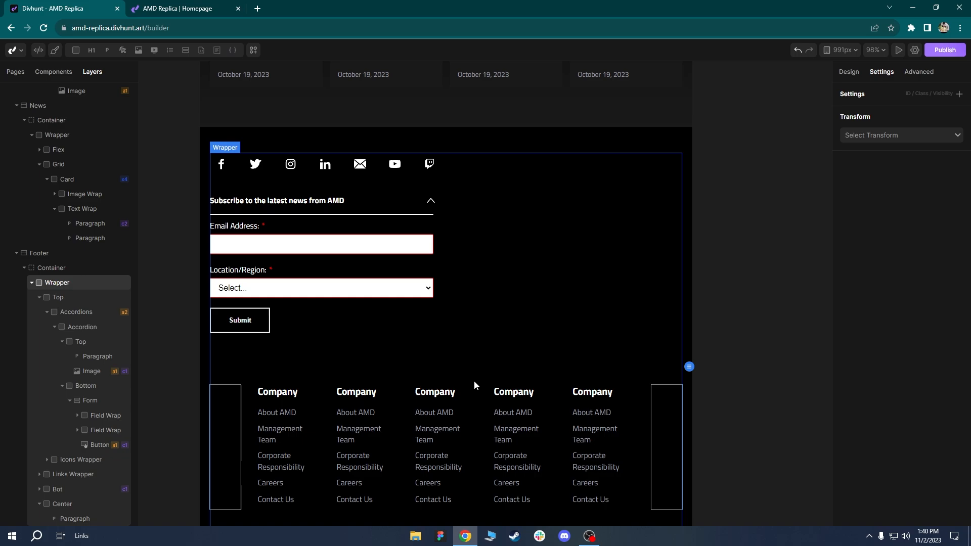
{"action": "left_click", "coordinate": [365, 312]}
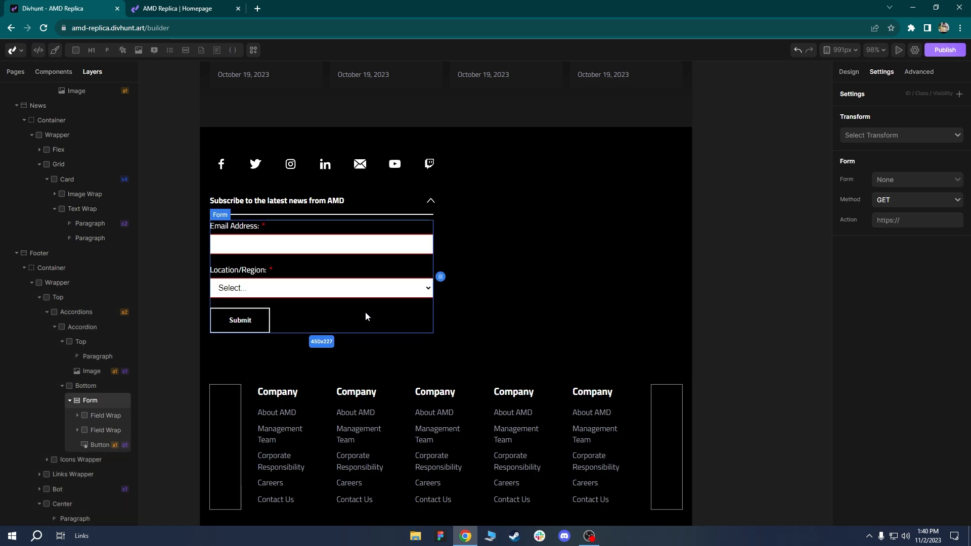
{"action": "left_click", "coordinate": [76, 312]}
{"action": "left_click", "coordinate": [846, 139]}
{"action": "left_click", "coordinate": [785, 157]}
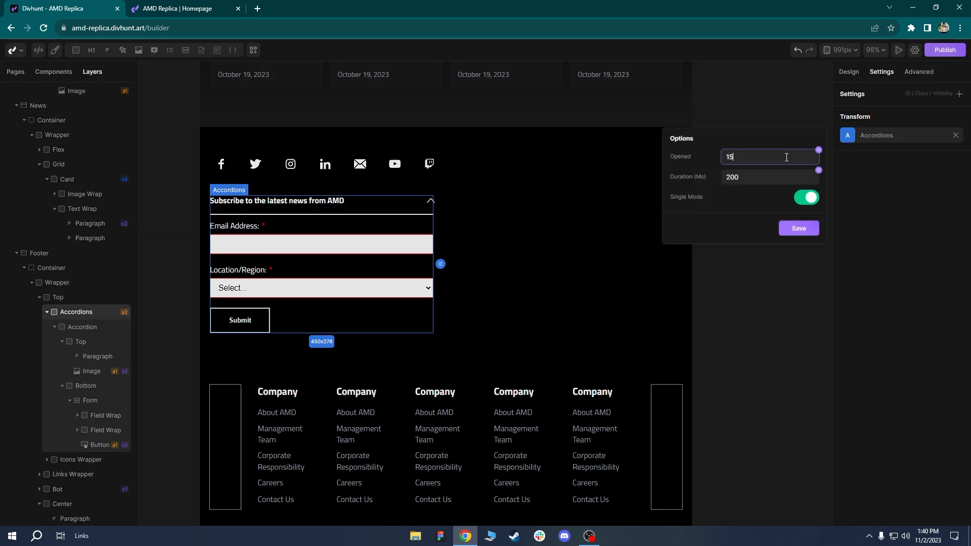
{"action": "left_click", "coordinate": [798, 229]}
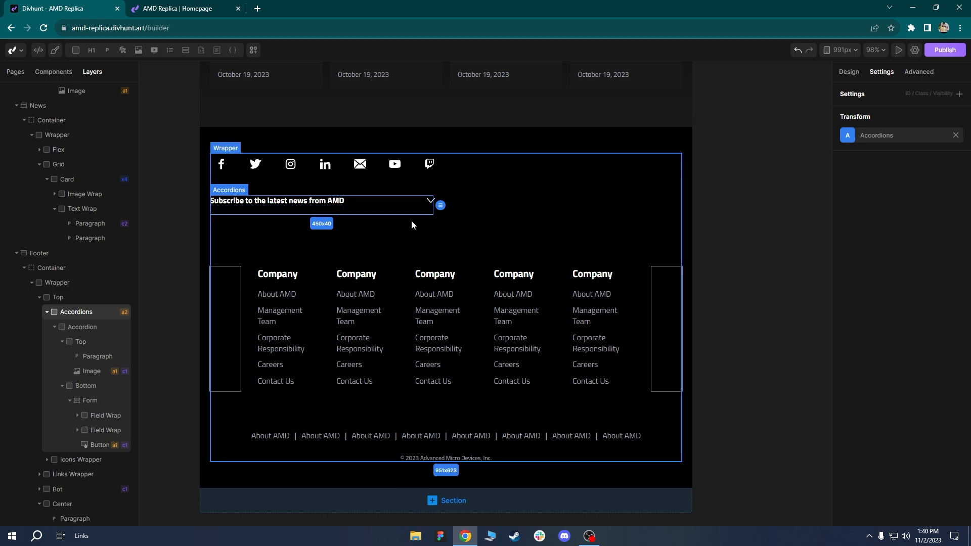
{"action": "left_click", "coordinate": [489, 202]}
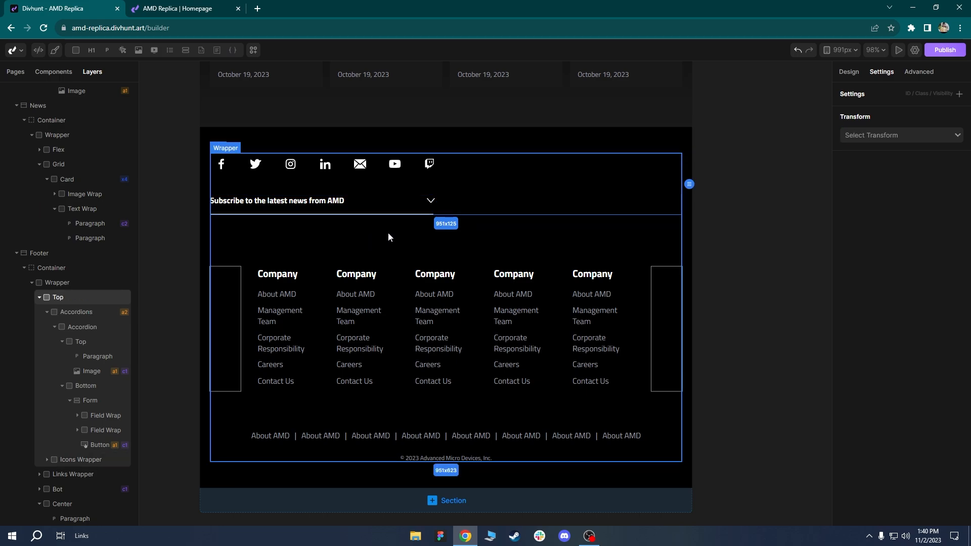
Reduce the footer top block's bottom margin from 104px to 66px.
{"action": "left_click", "coordinate": [851, 73]}
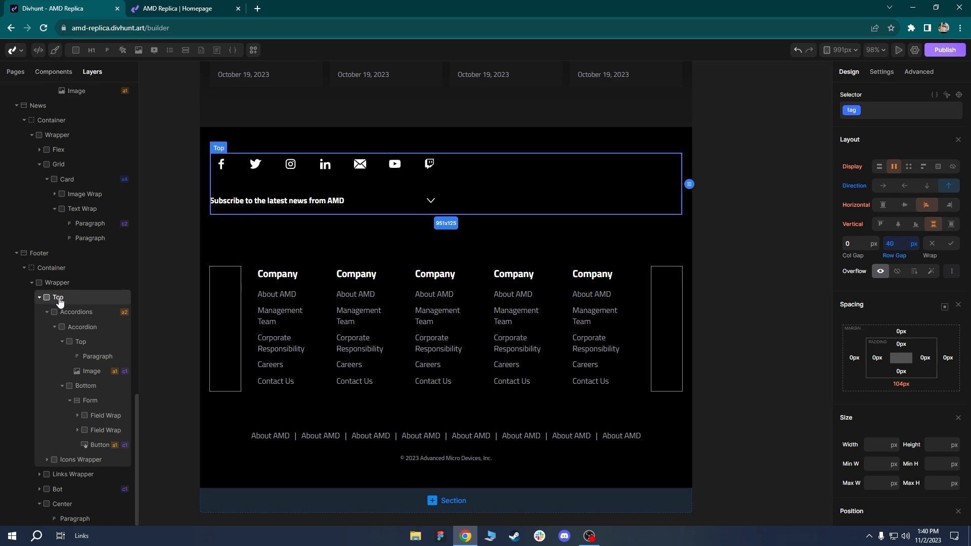
{"action": "left_click_drag", "start_coordinate": [919, 384], "coordinate": [912, 364]}
{"action": "left_click", "coordinate": [441, 392]}
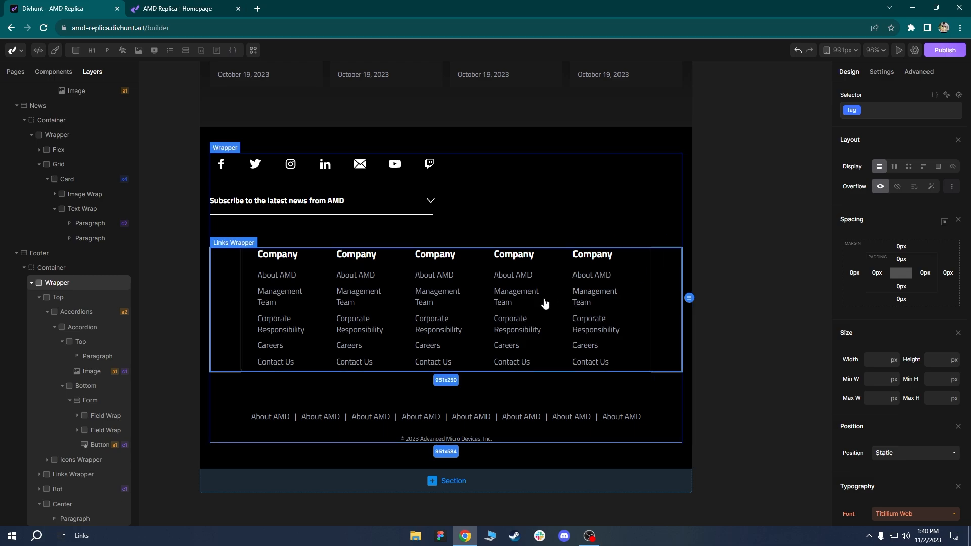
{"action": "scroll", "coordinate": [423, 362], "scroll_direction": "up", "scroll_amount": 3}
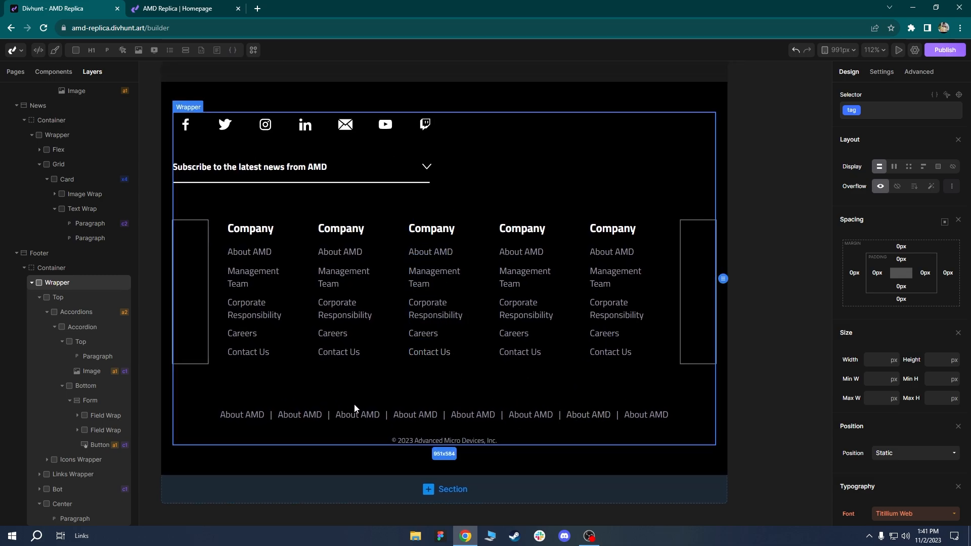
Set Display to none on both empty spacer divs beside the footer link columns.
{"action": "left_click", "coordinate": [192, 231]}
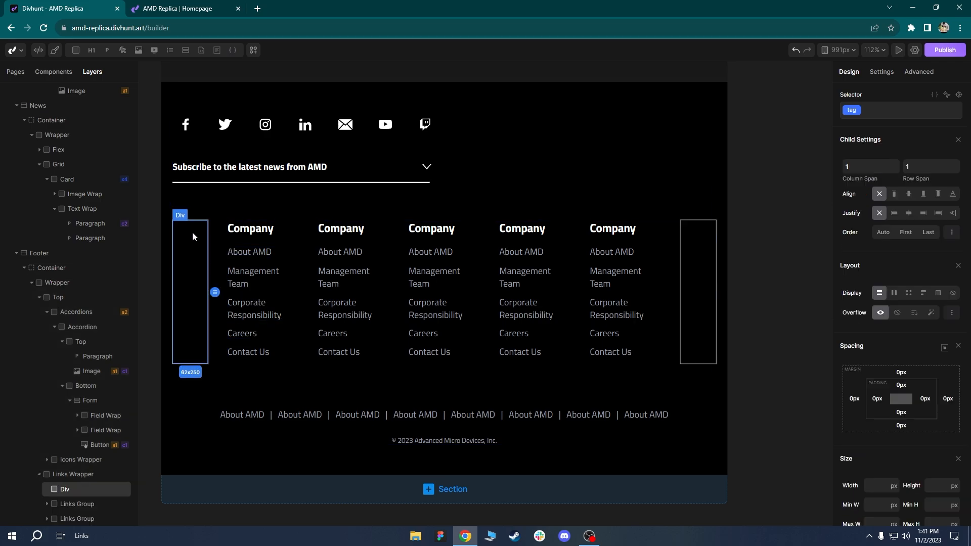
{"action": "left_click", "coordinate": [698, 276]}
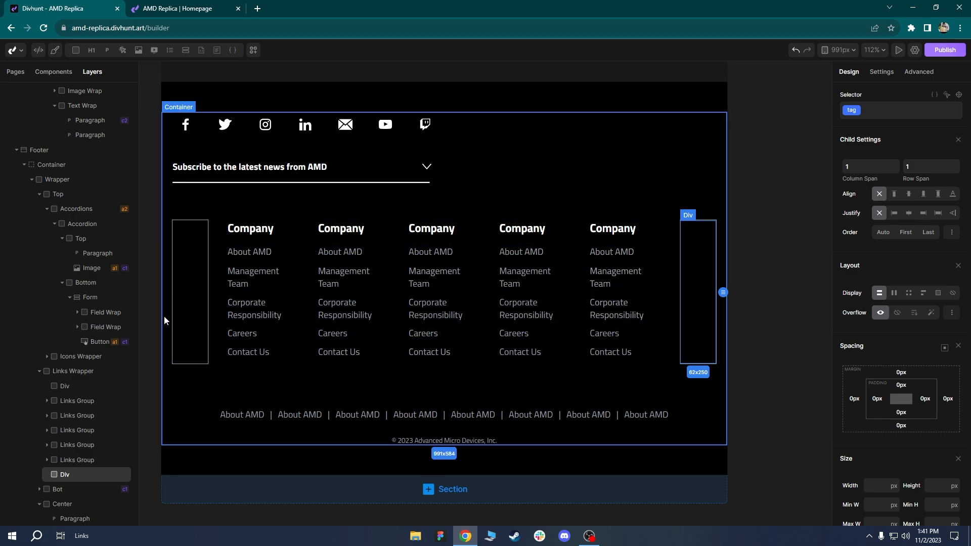
{"action": "left_click", "coordinate": [197, 284]}
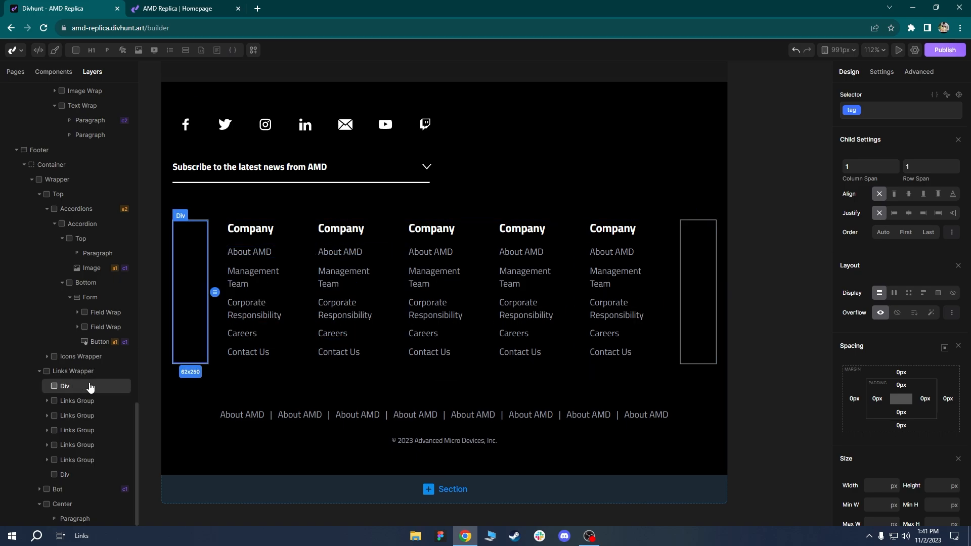
{"action": "left_click", "coordinate": [954, 295]}
{"action": "left_click", "coordinate": [626, 288]}
{"action": "left_click", "coordinate": [956, 295]}
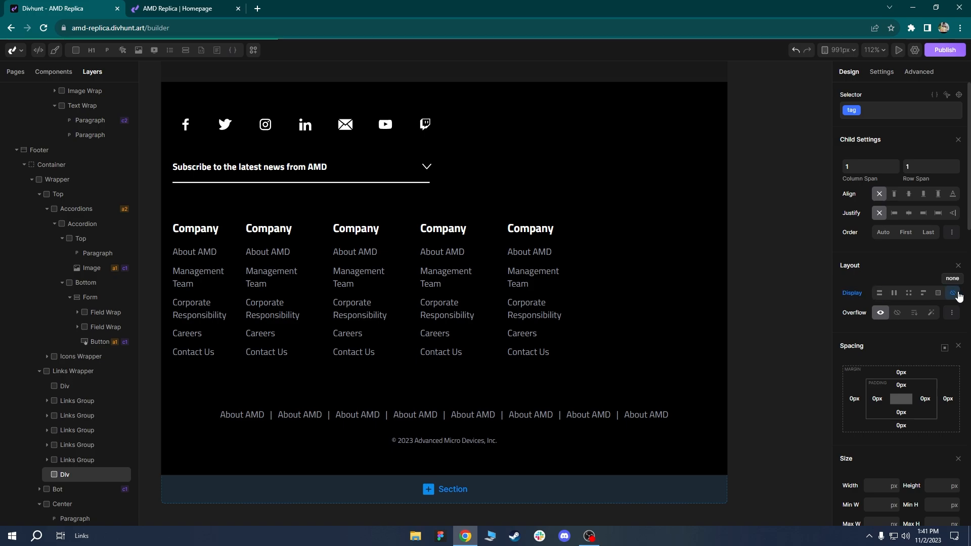
{"action": "left_click", "coordinate": [600, 311]}
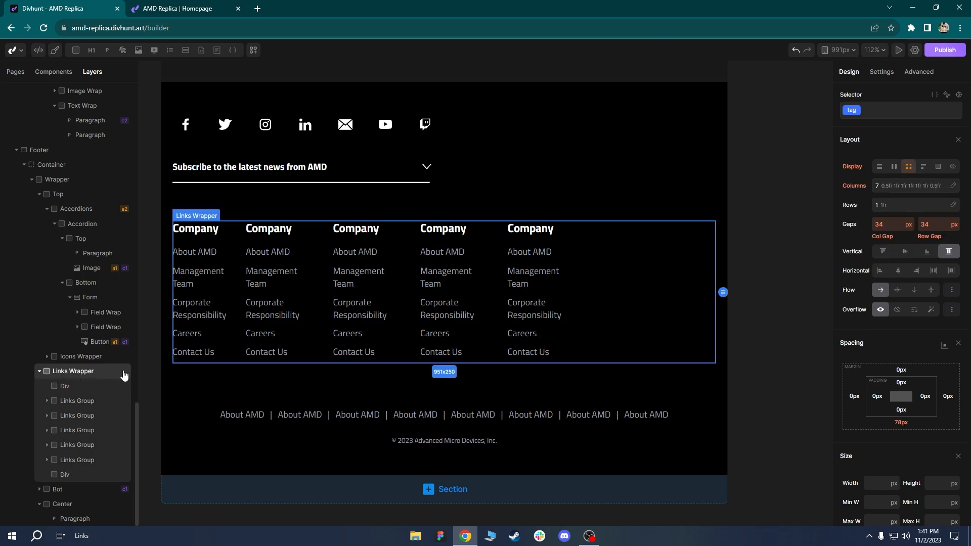
Delete the first and last 0.5fr columns from the Links Wrapper grid.
{"action": "left_click", "coordinate": [909, 188]}
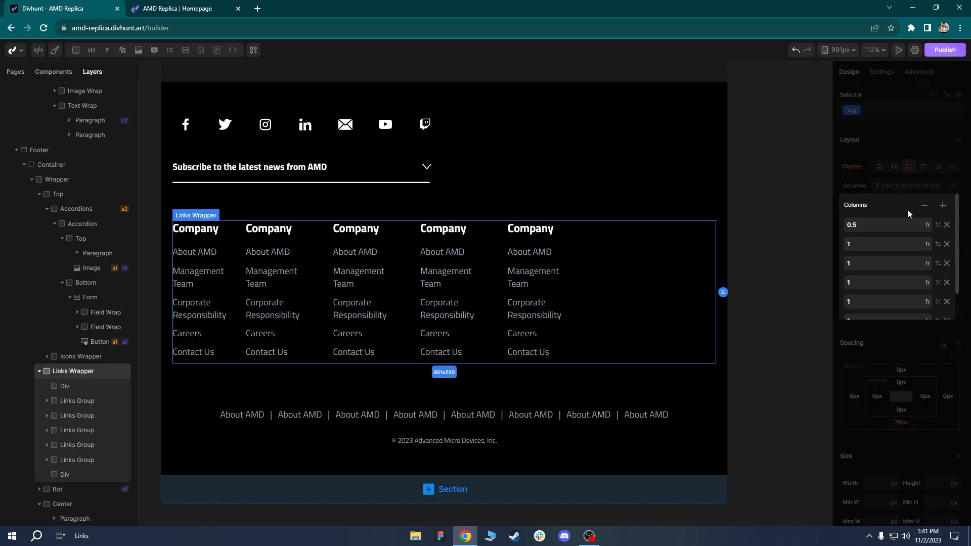
{"action": "left_click", "coordinate": [944, 225]}
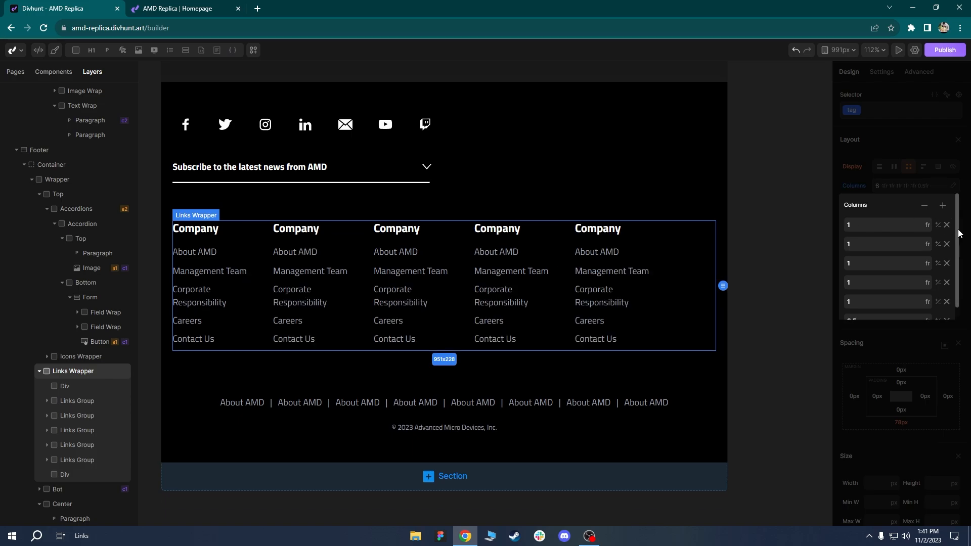
{"action": "scroll", "coordinate": [940, 283], "scroll_direction": "down", "scroll_amount": 1}
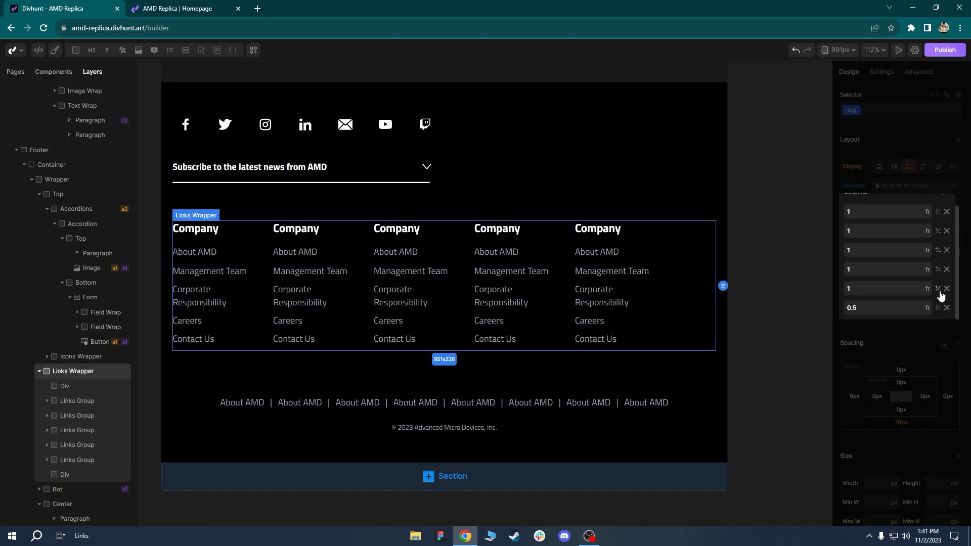
{"action": "left_click", "coordinate": [946, 308]}
{"action": "left_click", "coordinate": [552, 171]}
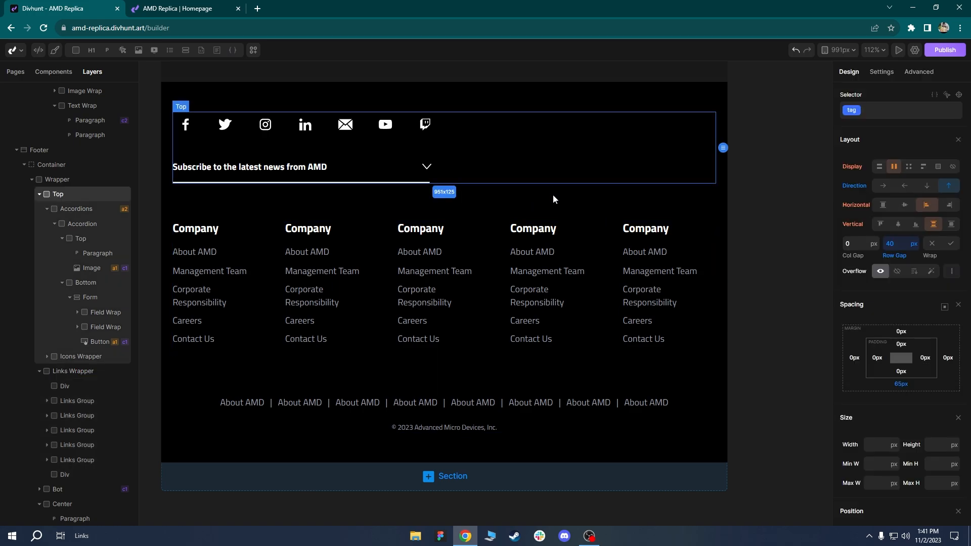
{"action": "scroll", "coordinate": [439, 329], "scroll_direction": "down", "scroll_amount": 3}
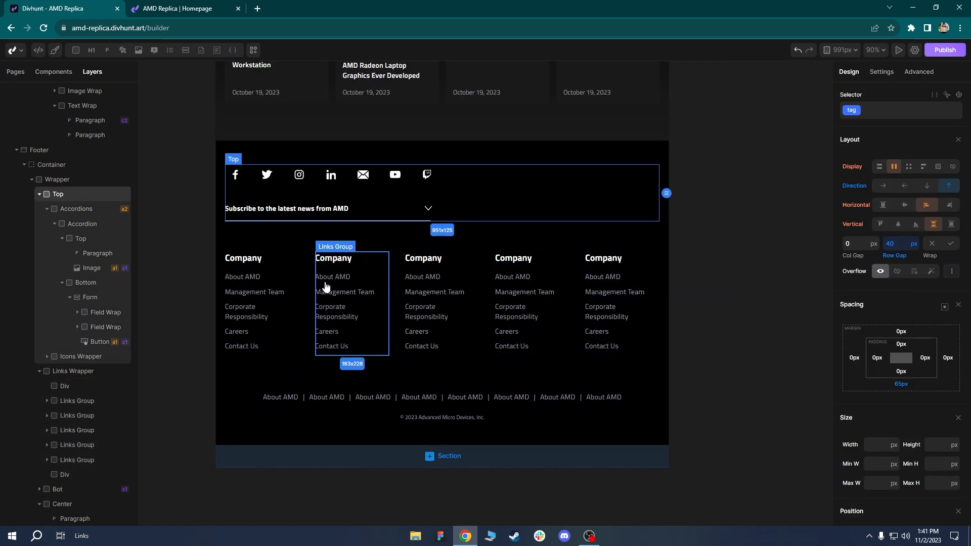
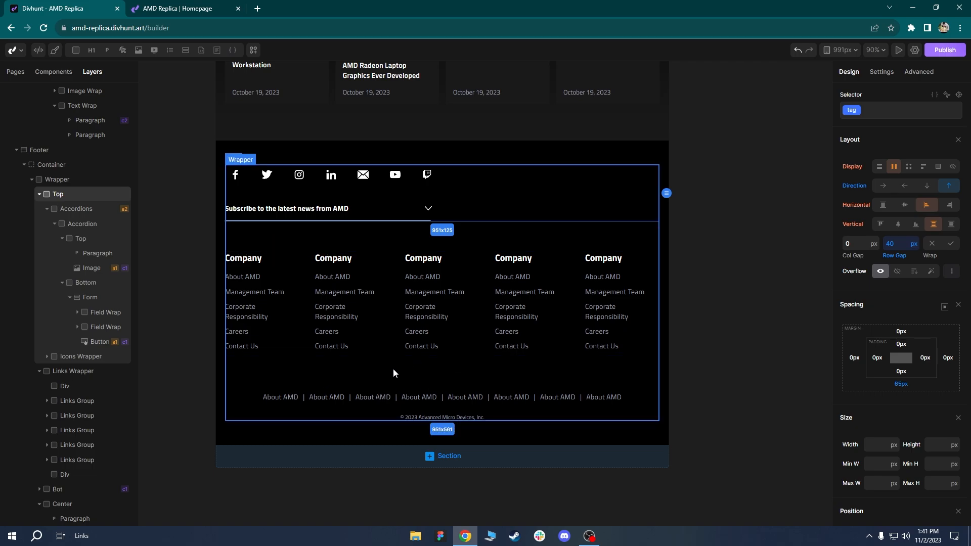
Set the footer Links Wrapper's bottom margin to 65px.
{"action": "scroll", "coordinate": [393, 368], "scroll_direction": "up", "scroll_amount": 2}
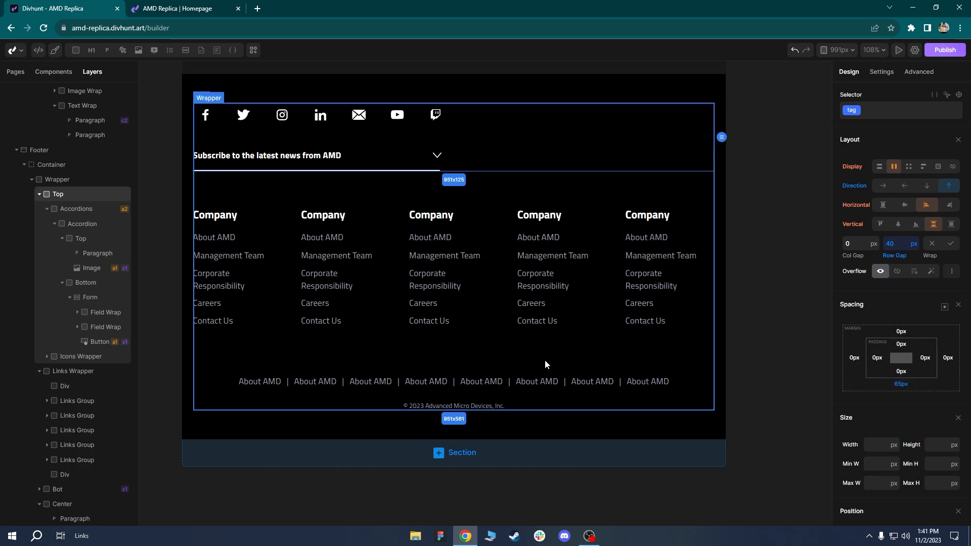
{"action": "left_click", "coordinate": [512, 313]}
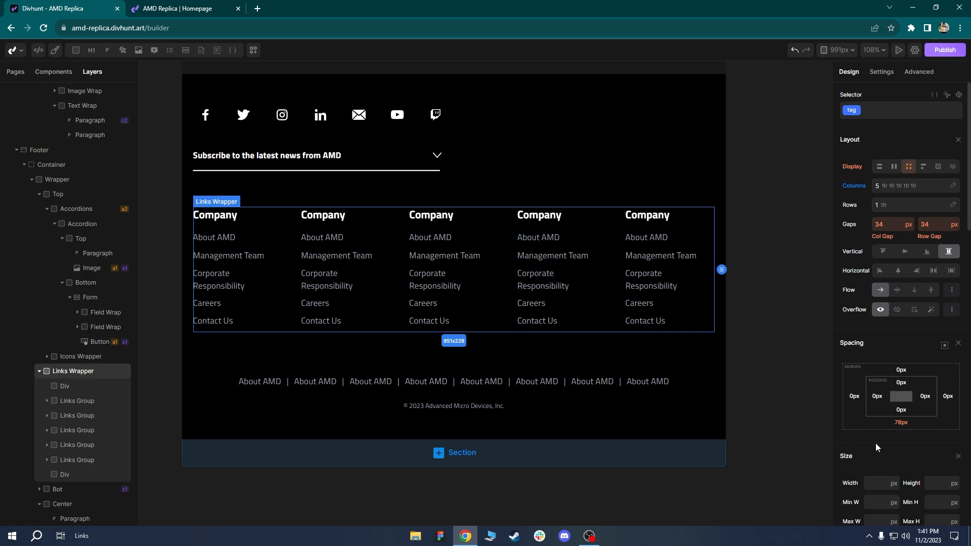
{"action": "left_click", "coordinate": [902, 423]}
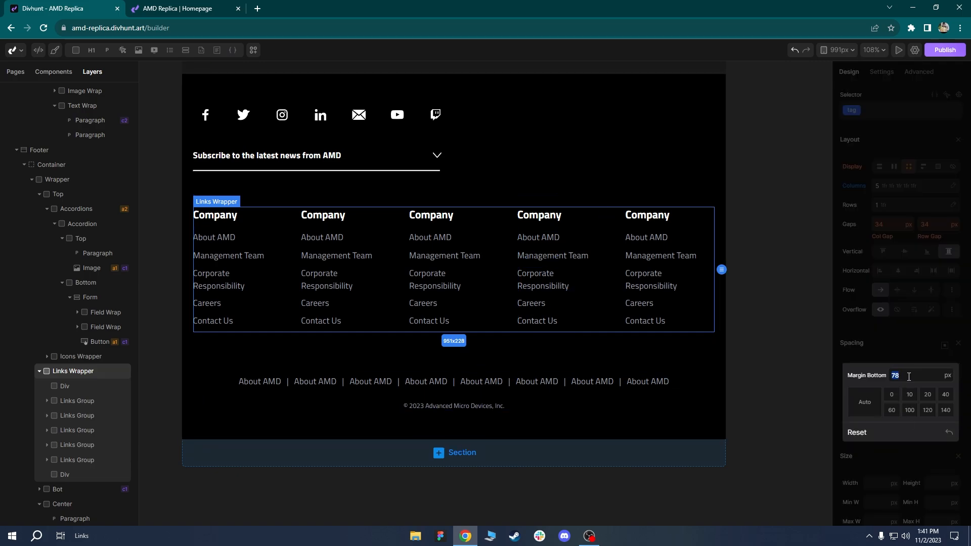
{"action": "type", "text": "65"}
{"action": "key", "text": "Return"}
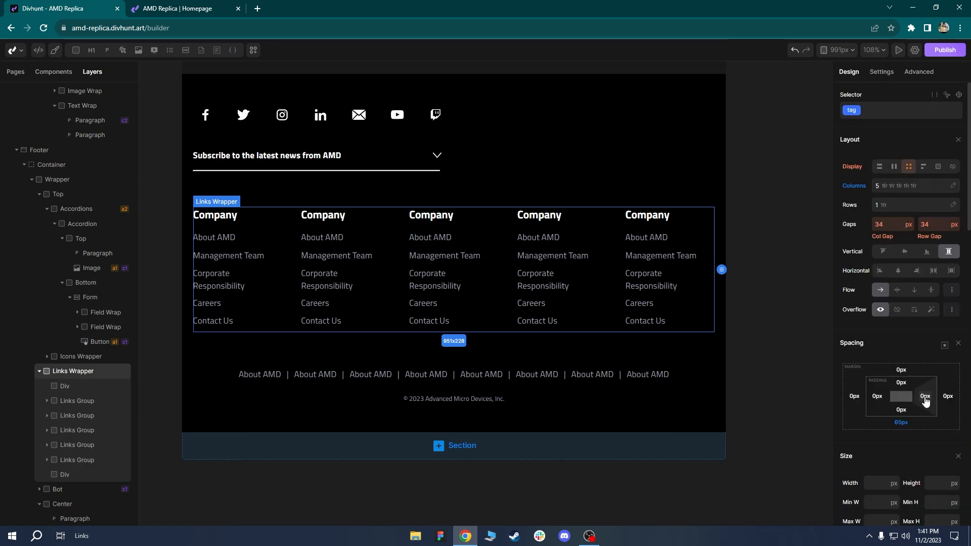
Select the whole footer and scroll back up through the page.
{"action": "left_click", "coordinate": [311, 400]}
{"action": "left_click", "coordinate": [319, 425]}
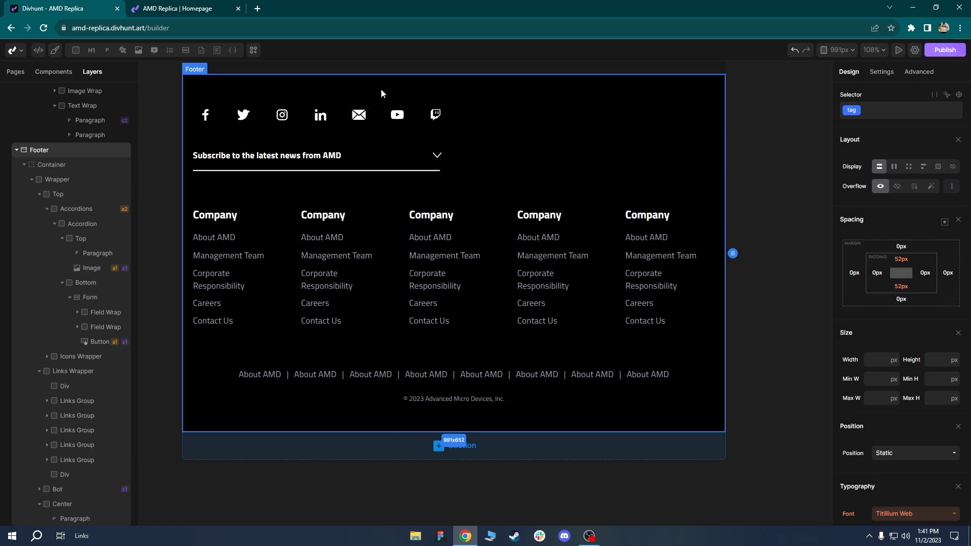
{"action": "scroll", "coordinate": [486, 144], "scroll_direction": "up", "scroll_amount": 1}
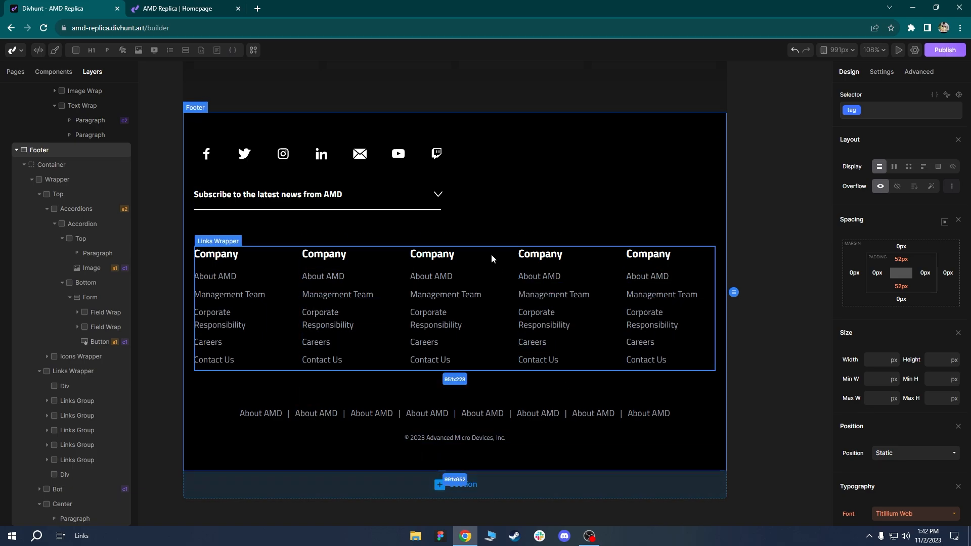
{"action": "scroll", "coordinate": [492, 259], "scroll_direction": "down", "scroll_amount": 3}
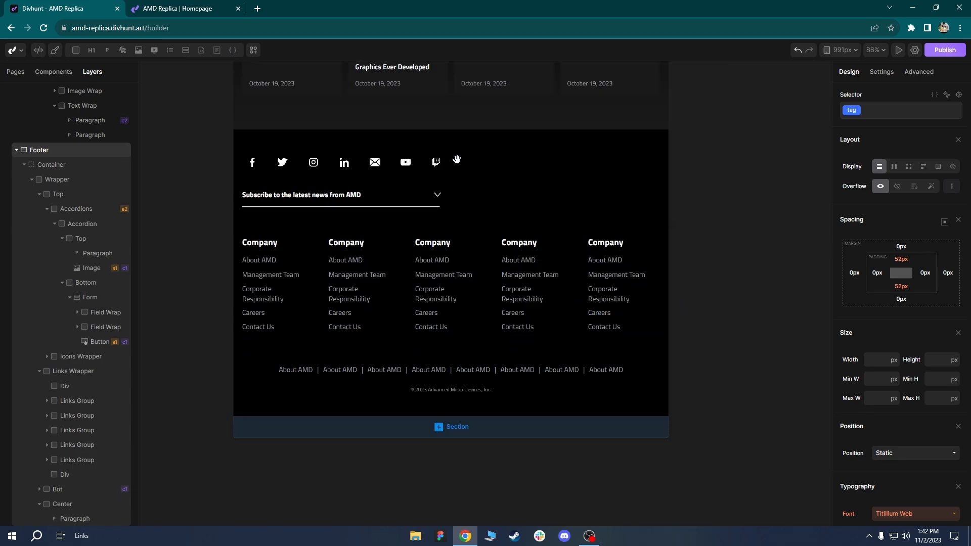
{"action": "scroll", "coordinate": [456, 160], "scroll_direction": "down", "scroll_amount": 5}
{"action": "scroll", "coordinate": [440, 302], "scroll_direction": "up", "scroll_amount": 4}
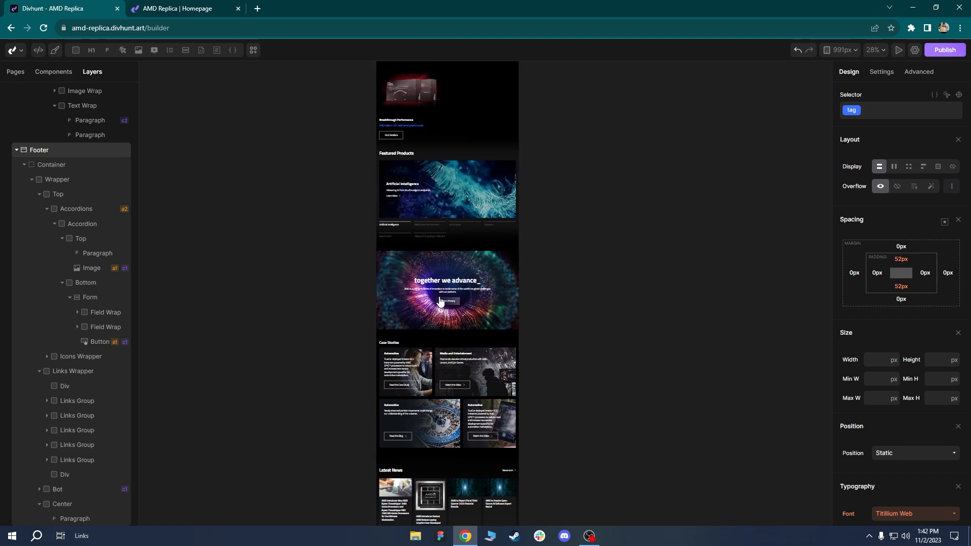
{"action": "scroll", "coordinate": [447, 101], "scroll_direction": "up", "scroll_amount": 5}
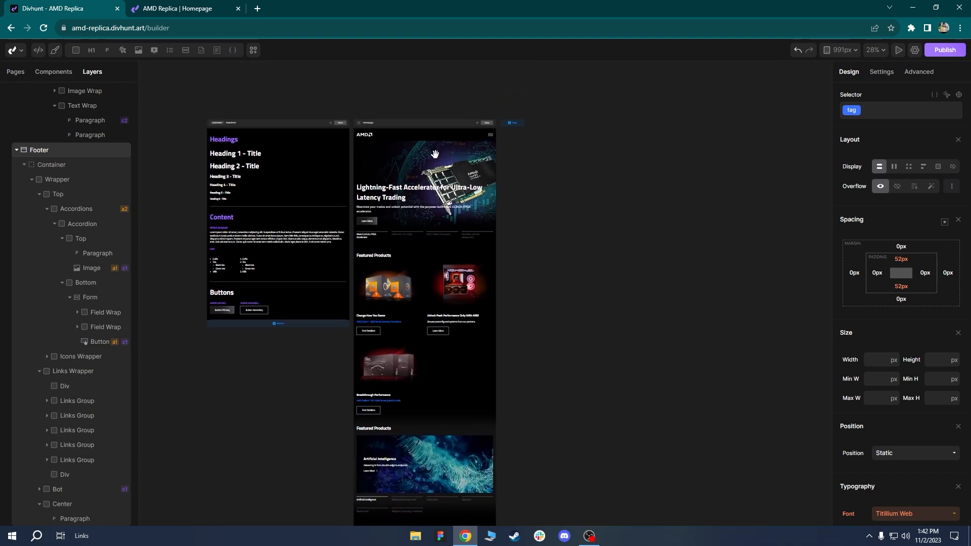
{"action": "scroll", "coordinate": [435, 153], "scroll_direction": "up", "scroll_amount": 3}
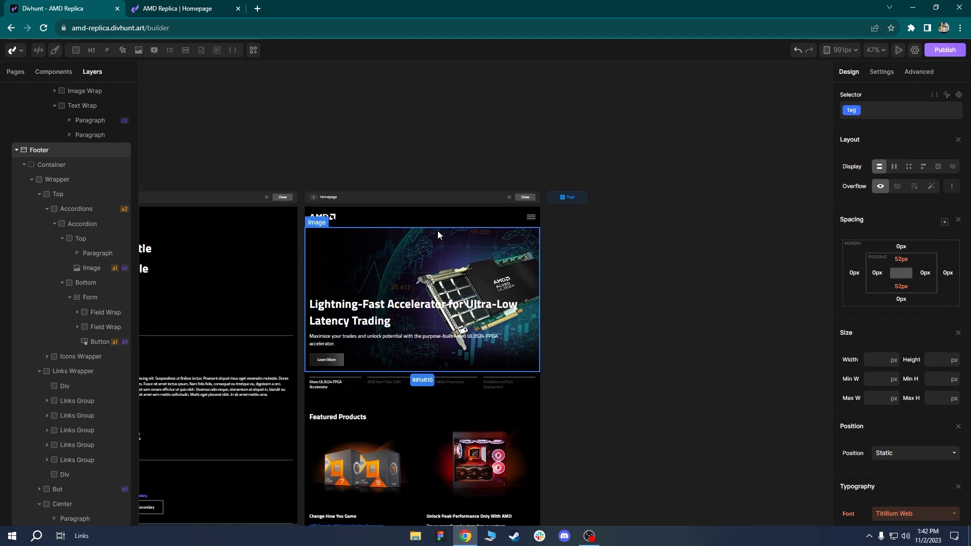
{"action": "scroll", "coordinate": [438, 231], "scroll_direction": "up", "scroll_amount": 3}
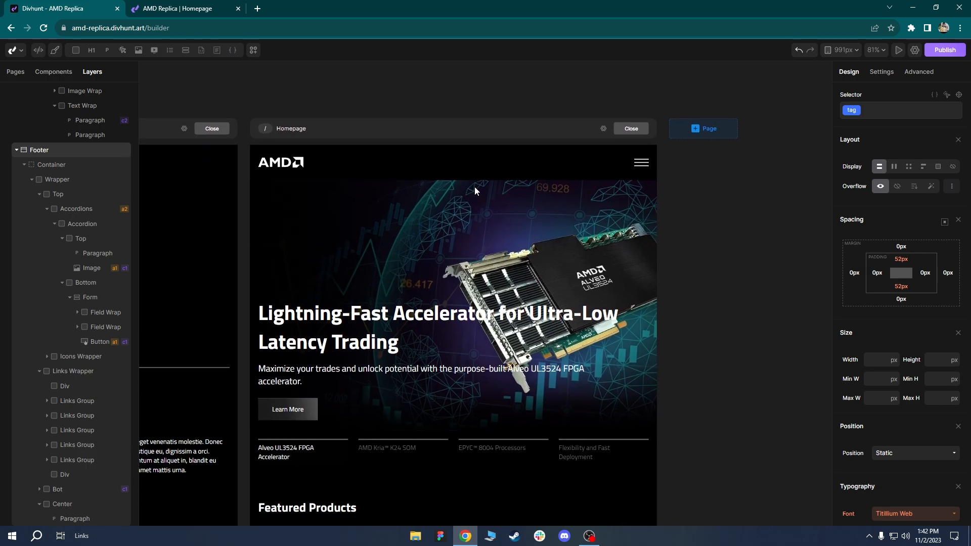
Switch the canvas to the 767px tablet breakpoint.
{"action": "left_click", "coordinate": [832, 50]}
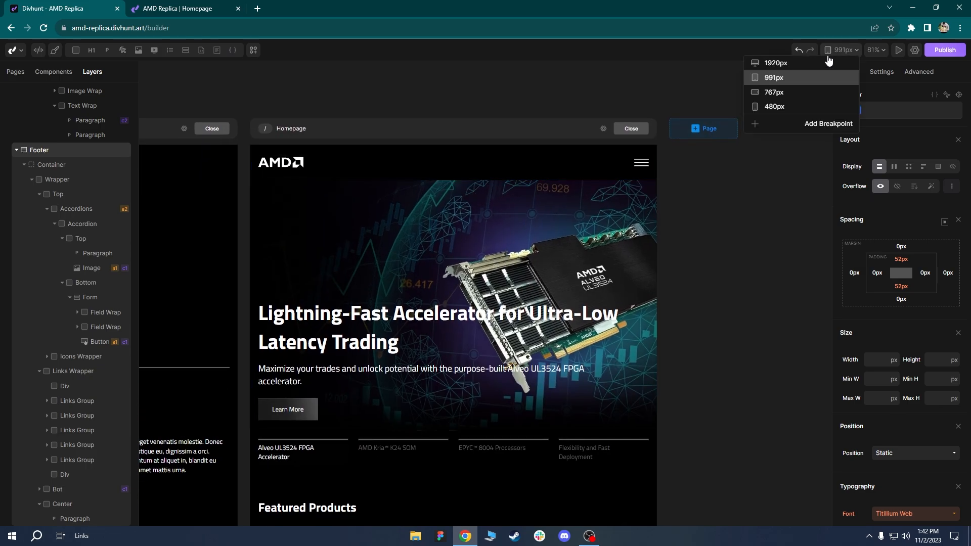
{"action": "left_click", "coordinate": [787, 94]}
{"action": "scroll", "coordinate": [679, 127], "scroll_direction": "down", "scroll_amount": 5}
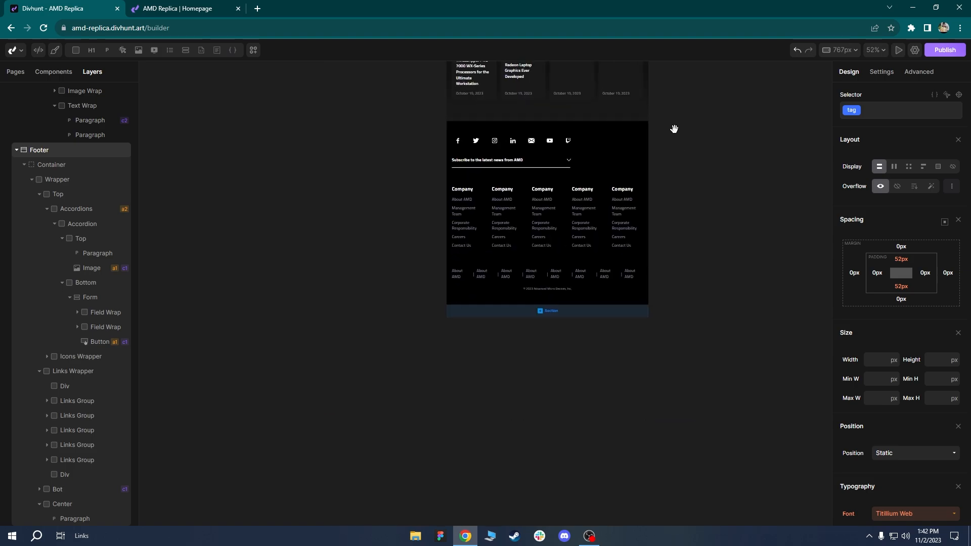
{"action": "scroll", "coordinate": [568, 250], "scroll_direction": "up", "scroll_amount": 15}
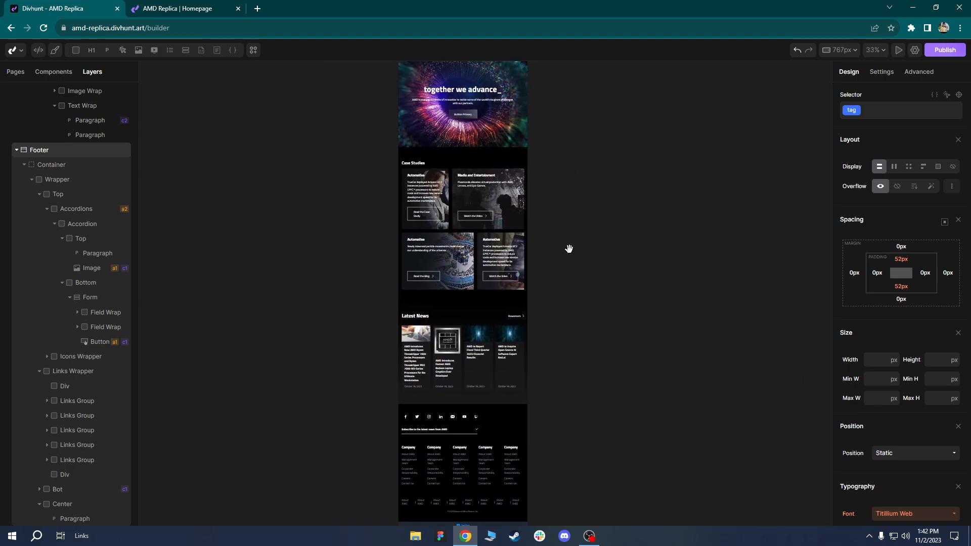
{"action": "scroll", "coordinate": [514, 244], "scroll_direction": "up", "scroll_amount": 4}
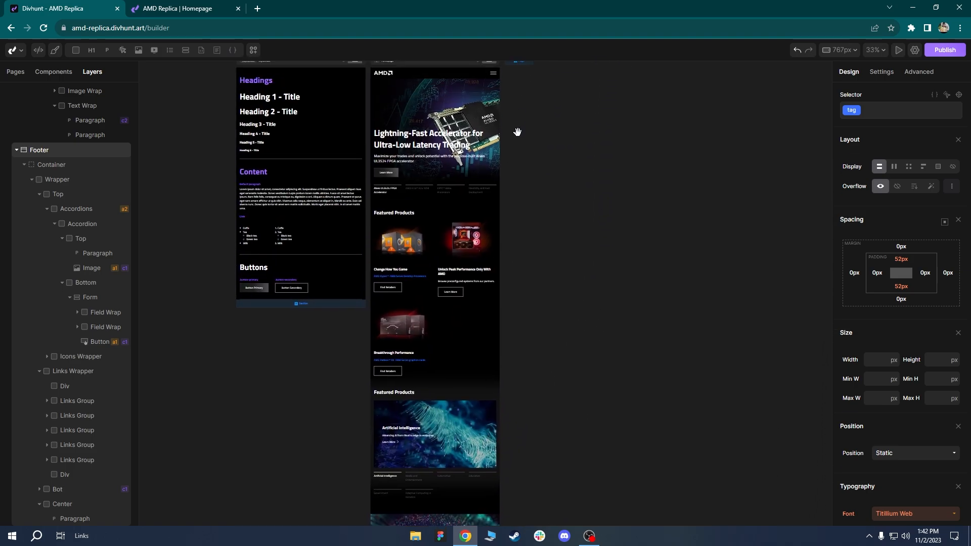
{"action": "scroll", "coordinate": [470, 216], "scroll_direction": "up", "scroll_amount": 3}
{"action": "scroll", "coordinate": [470, 216], "scroll_direction": "up", "scroll_amount": 5}
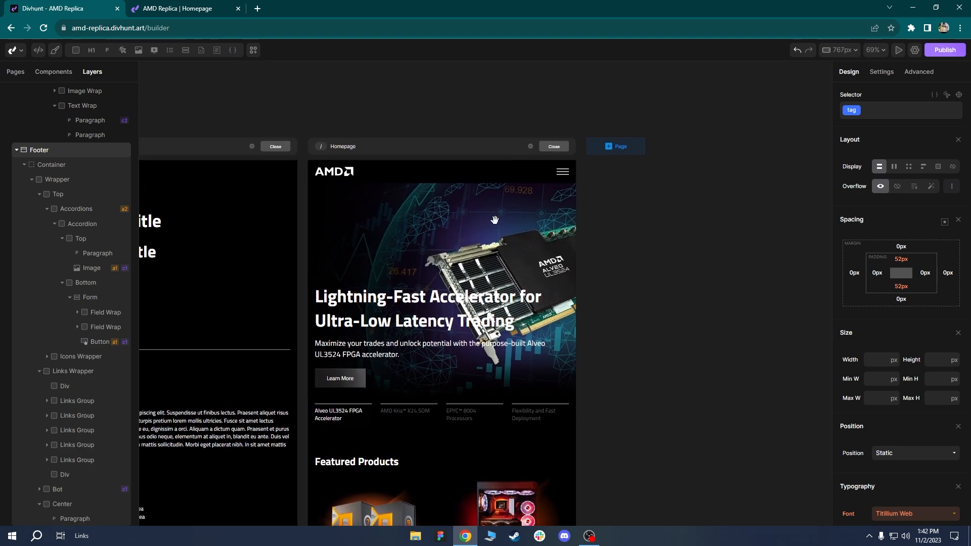
{"action": "scroll", "coordinate": [494, 178], "scroll_direction": "up", "scroll_amount": 2}
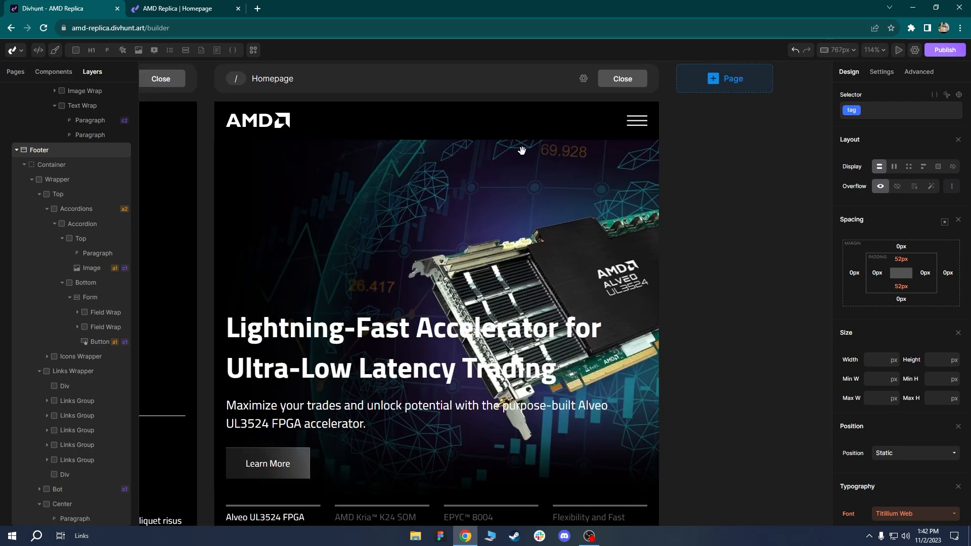
Preview the header's dropdown menu, then reset the menu wrapper to hidden.
{"action": "left_click", "coordinate": [430, 122]}
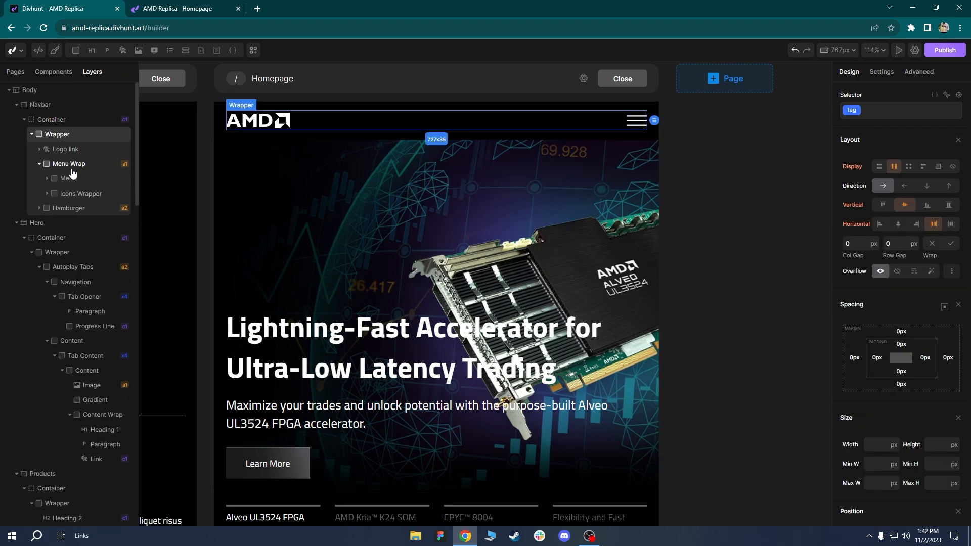
{"action": "left_click", "coordinate": [67, 164]}
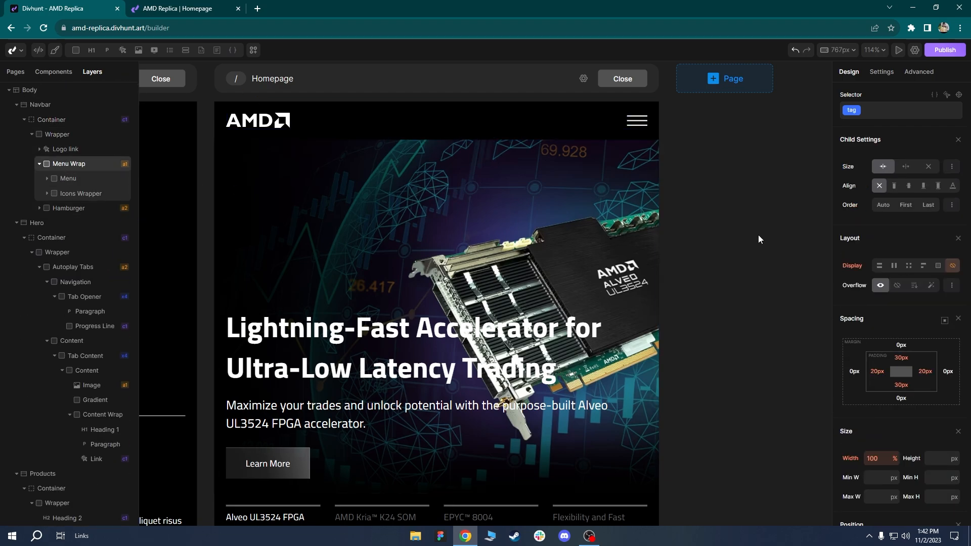
{"action": "left_click", "coordinate": [895, 268]}
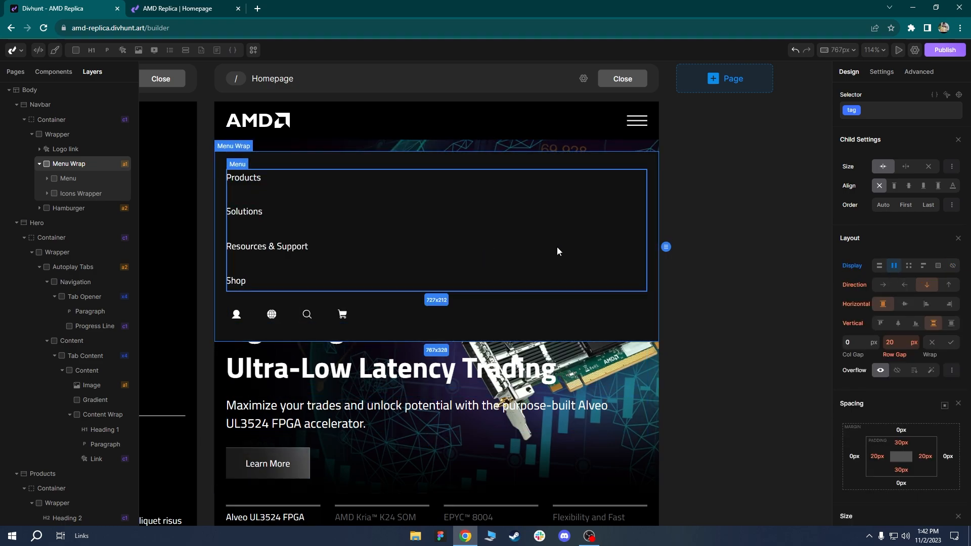
{"action": "left_click", "coordinate": [858, 272]}
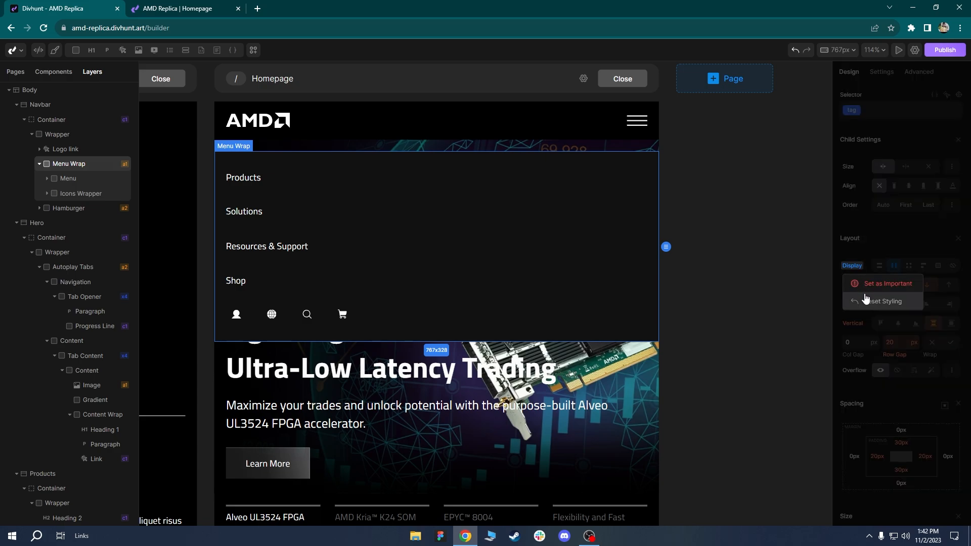
{"action": "left_click", "coordinate": [866, 299]}
{"action": "scroll", "coordinate": [675, 264], "scroll_direction": "down", "scroll_amount": 1}
{"action": "scroll", "coordinate": [674, 265], "scroll_direction": "down", "scroll_amount": 2}
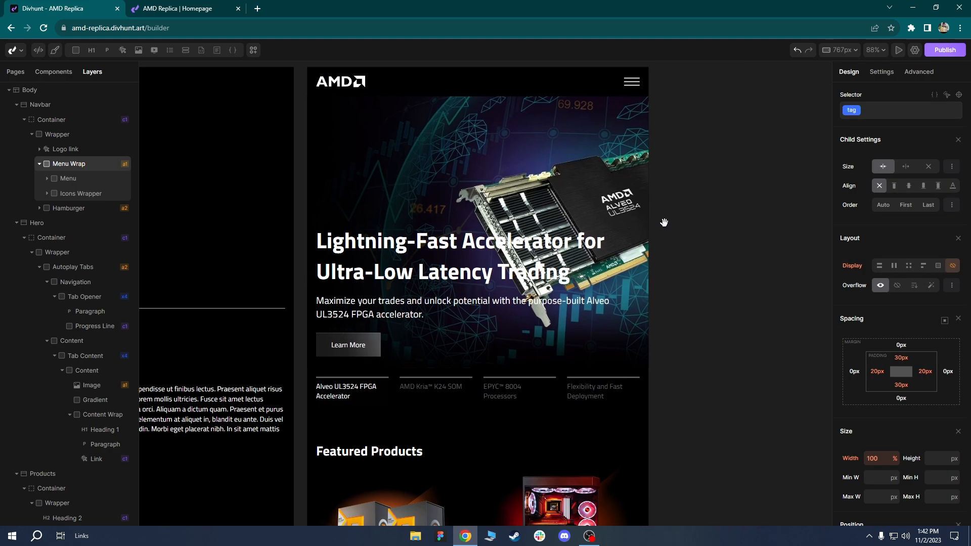
{"action": "scroll", "coordinate": [703, 197], "scroll_direction": "up", "scroll_amount": 1}
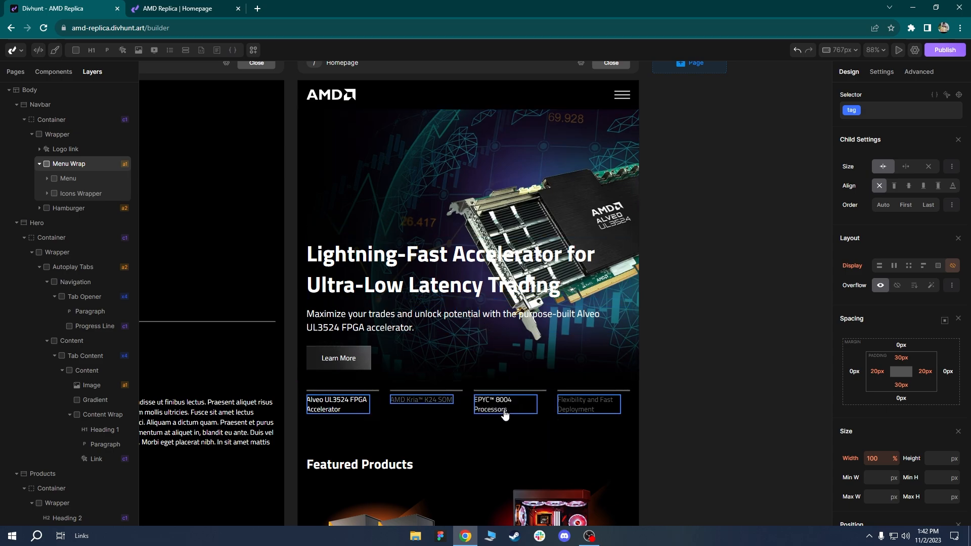
{"action": "scroll", "coordinate": [469, 428], "scroll_direction": "down", "scroll_amount": 2}
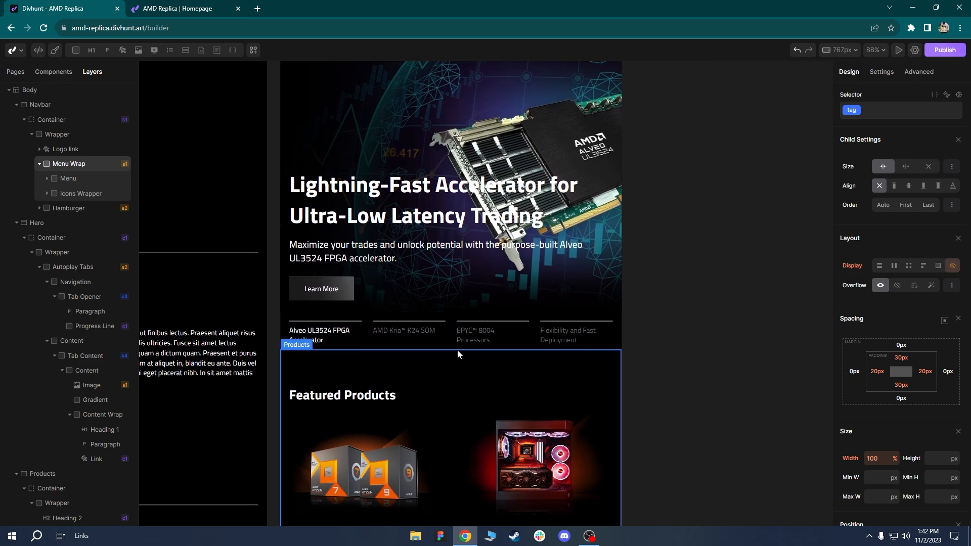
Reduce the hero tab navigation grid to two columns with a 25px row gap.
{"action": "left_click", "coordinate": [448, 327]}
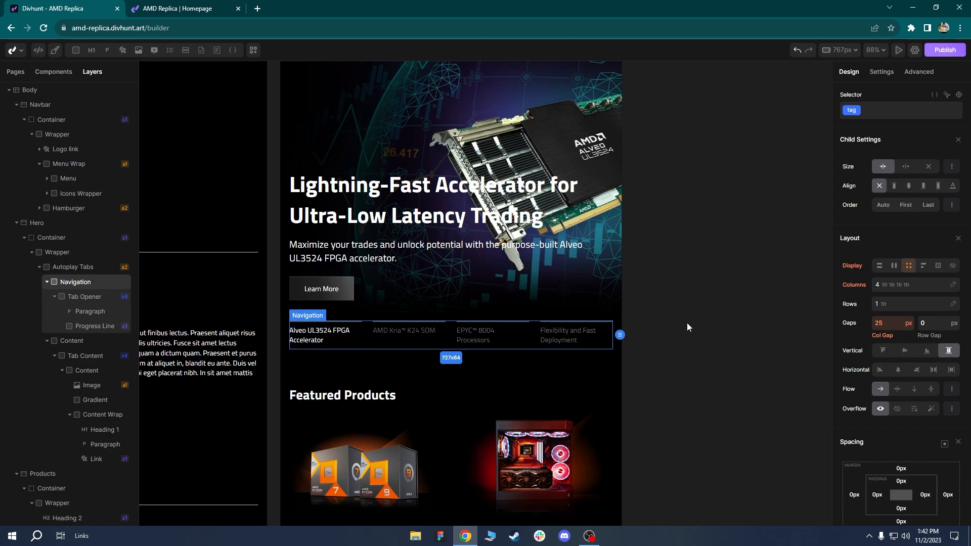
{"action": "left_click", "coordinate": [902, 286]}
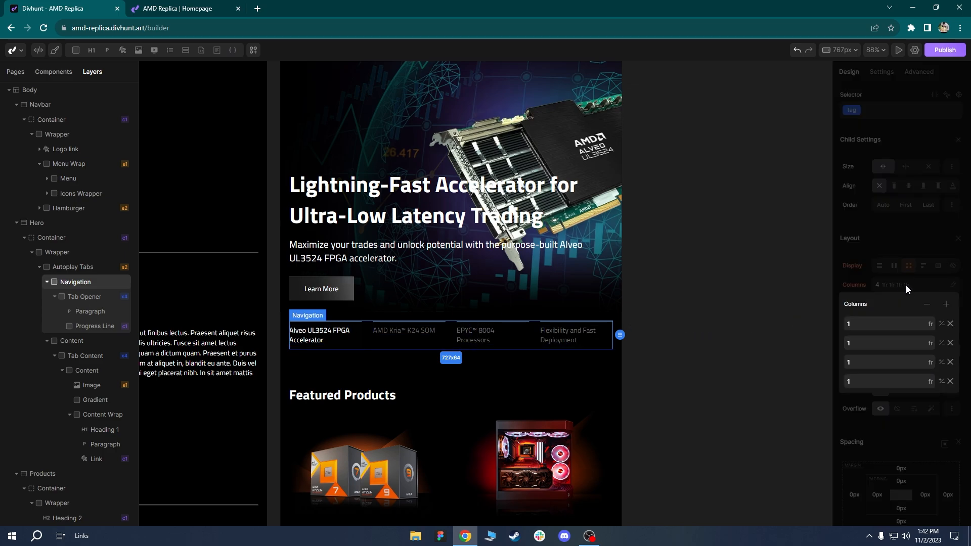
{"action": "left_click", "coordinate": [926, 305]}
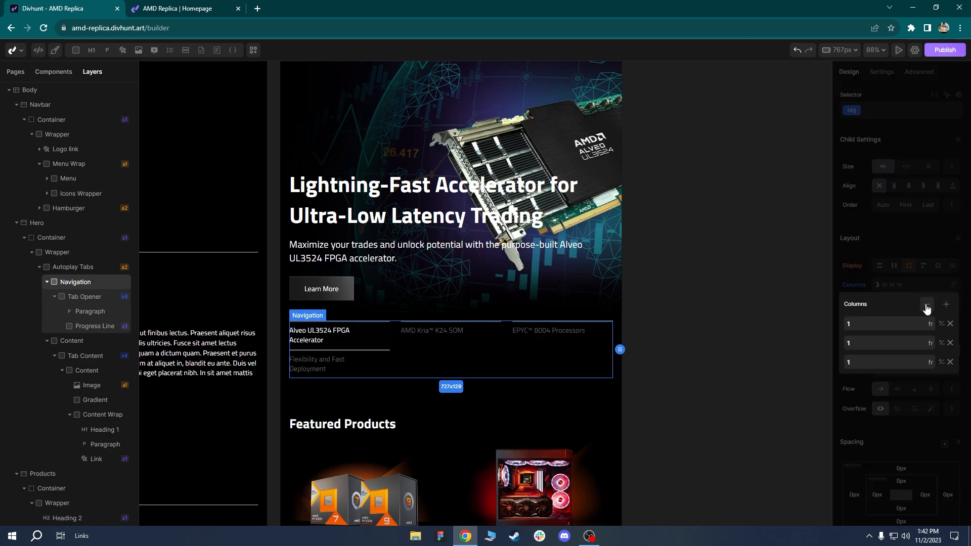
{"action": "left_click", "coordinate": [927, 305]}
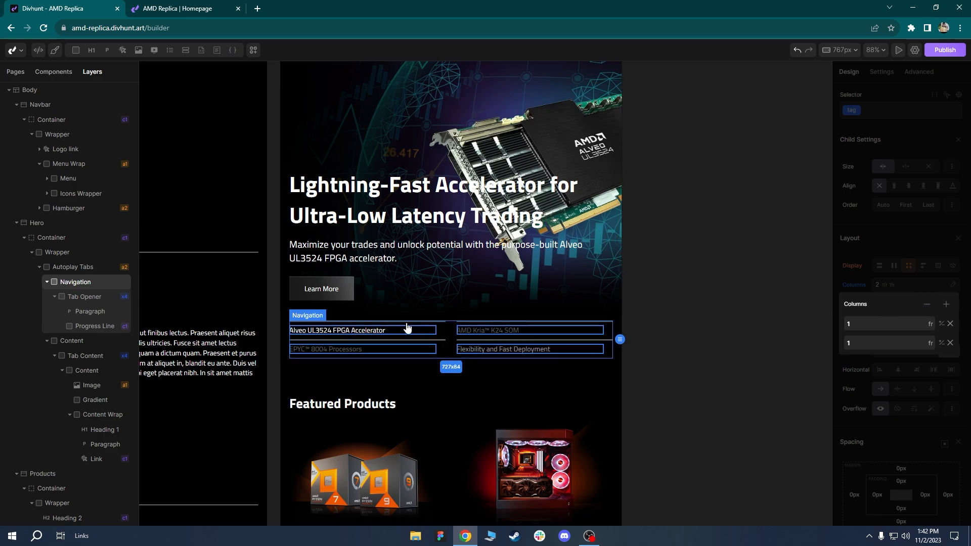
{"action": "left_click", "coordinate": [854, 280]}
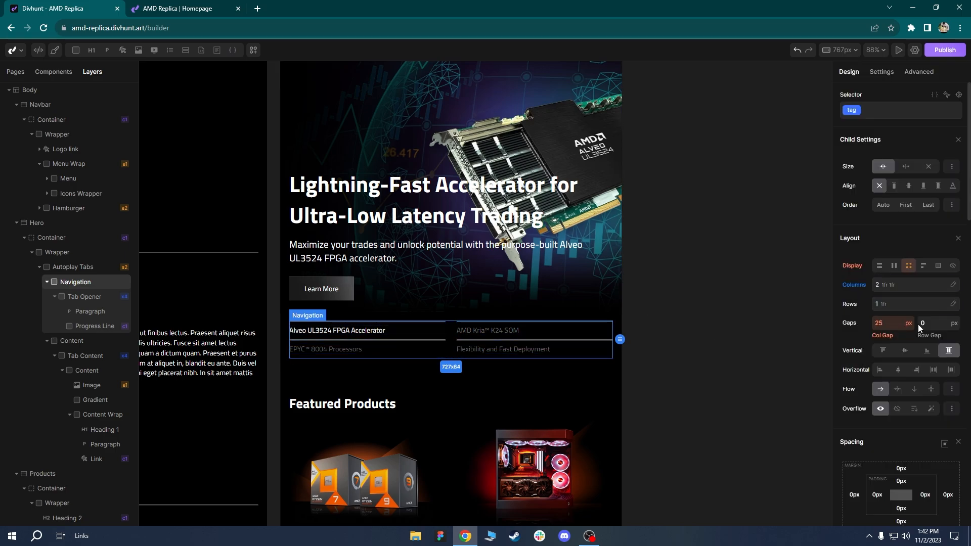
{"action": "type", "text": "25"}
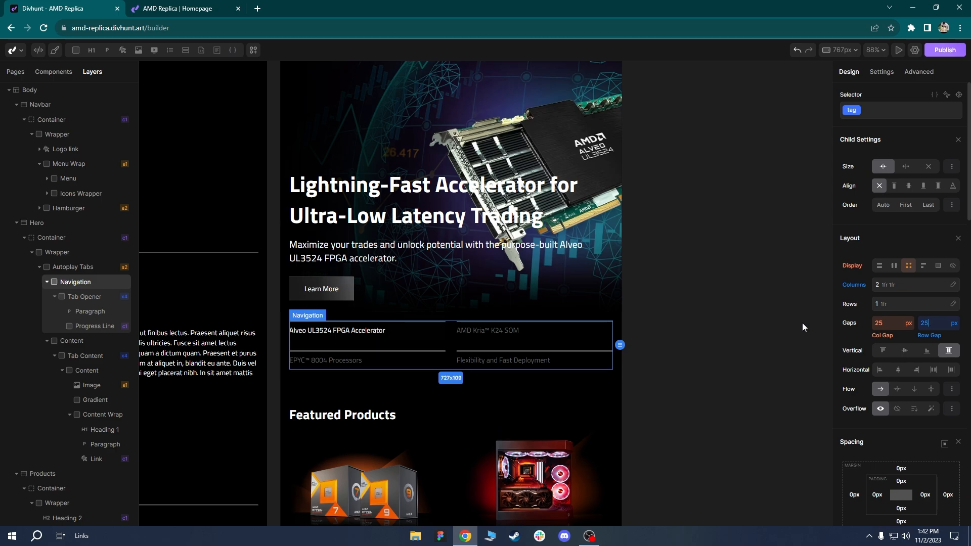
{"action": "left_click", "coordinate": [534, 396]}
{"action": "scroll", "coordinate": [501, 410], "scroll_direction": "up", "scroll_amount": 2}
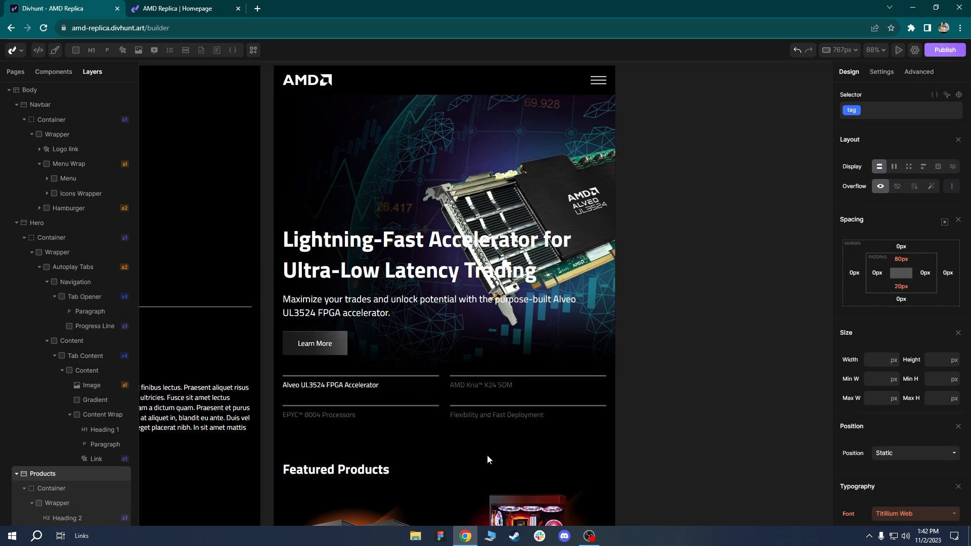
Set the hero main heading's font size to 40px.
{"action": "scroll", "coordinate": [456, 404], "scroll_direction": "up", "scroll_amount": 1}
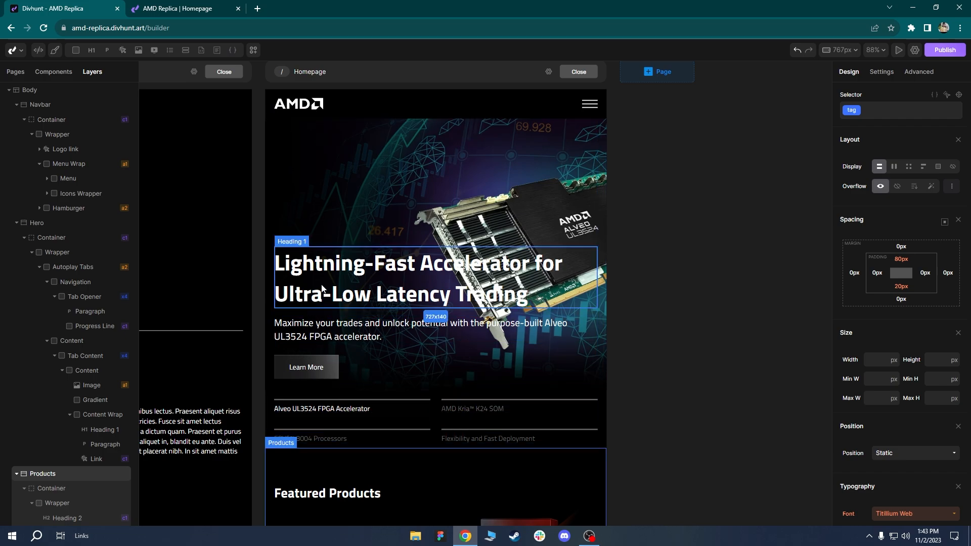
{"action": "left_click", "coordinate": [333, 273]}
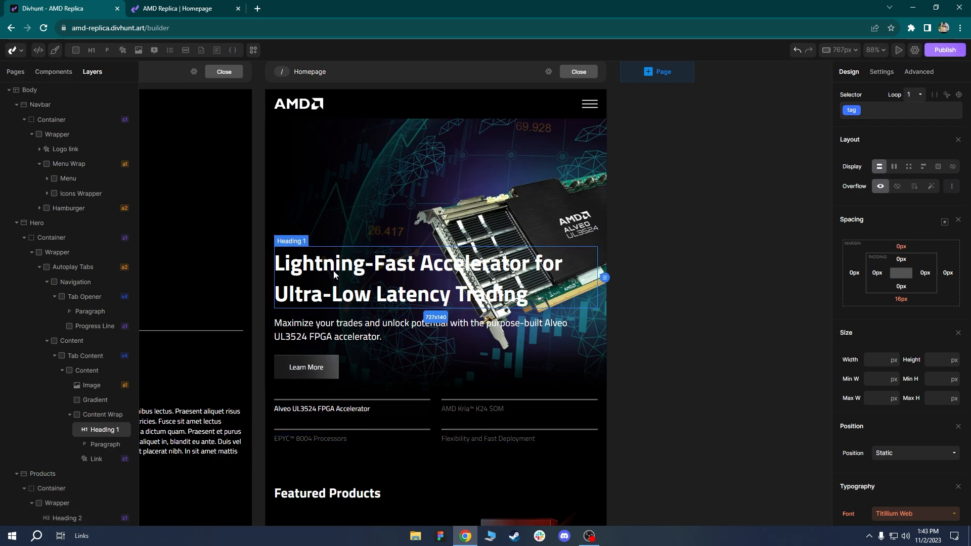
{"action": "left_click", "coordinate": [854, 113]}
{"action": "scroll", "coordinate": [879, 305], "scroll_direction": "down", "scroll_amount": 3}
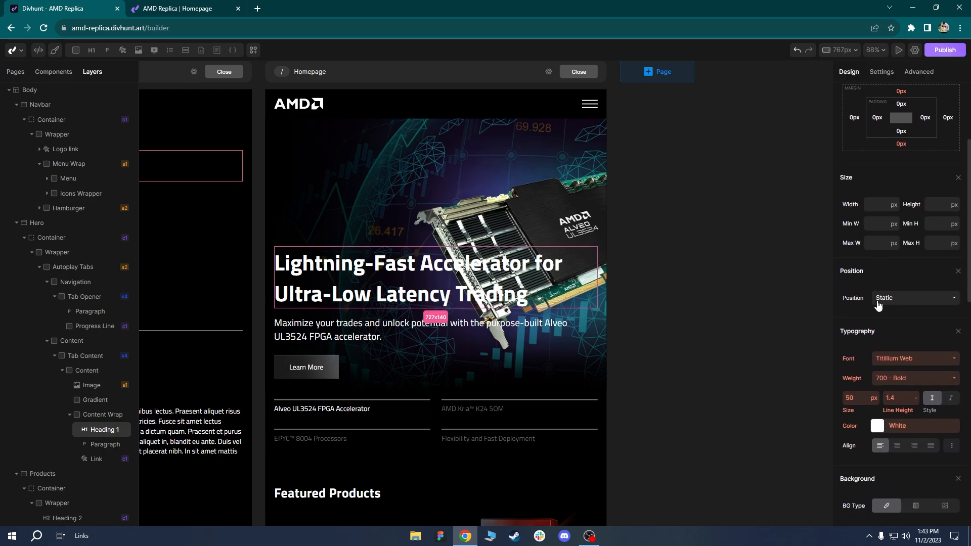
{"action": "scroll", "coordinate": [879, 305], "scroll_direction": "down", "scroll_amount": 2}
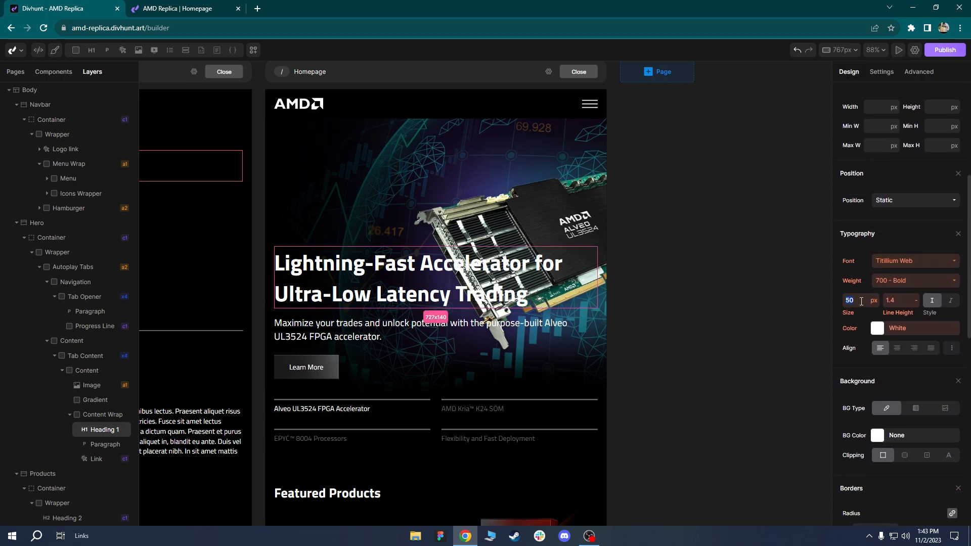
{"action": "left_click", "coordinate": [861, 302]}
{"action": "type", "text": "45"}
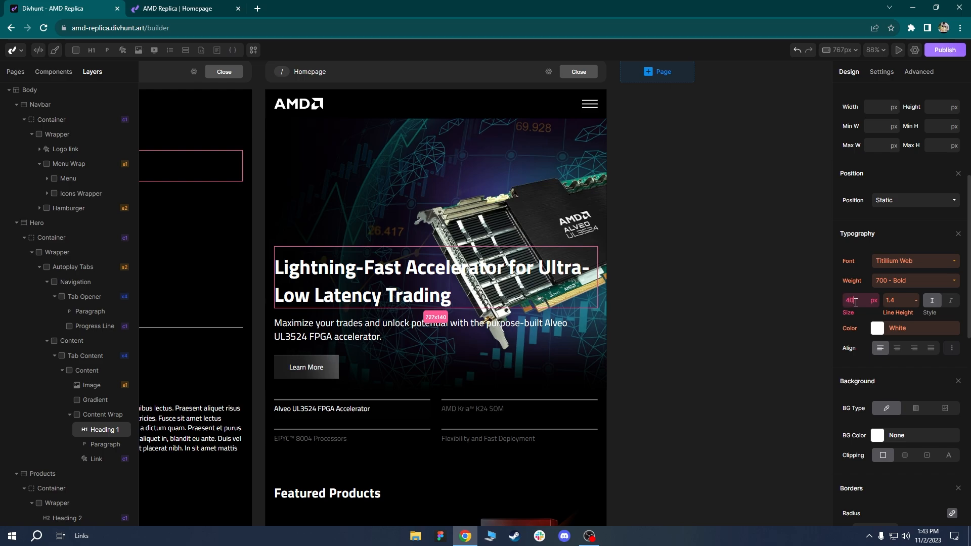
{"action": "left_click", "coordinate": [420, 380]}
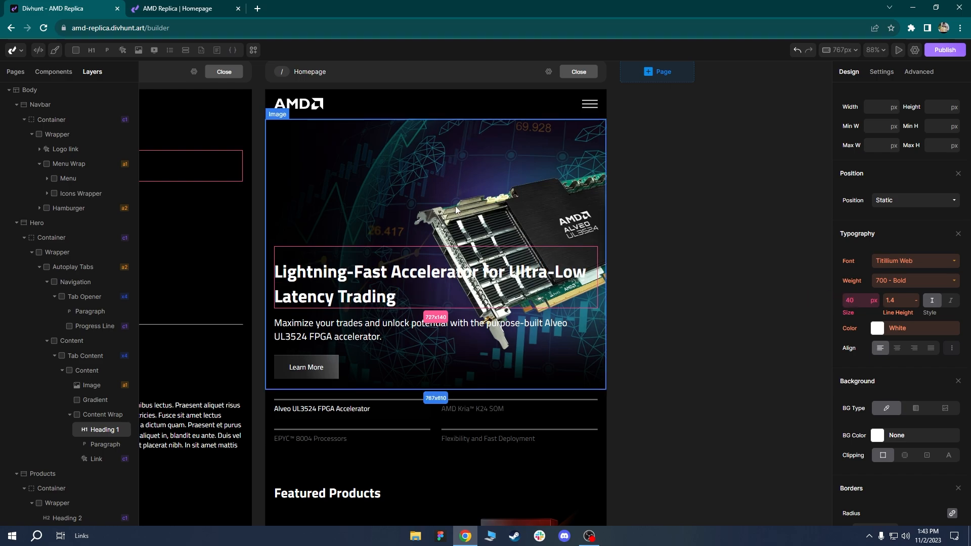
Set the hero Content container's height to 550px.
{"action": "left_click", "coordinate": [421, 374]}
{"action": "scroll", "coordinate": [444, 297], "scroll_direction": "down", "scroll_amount": 3}
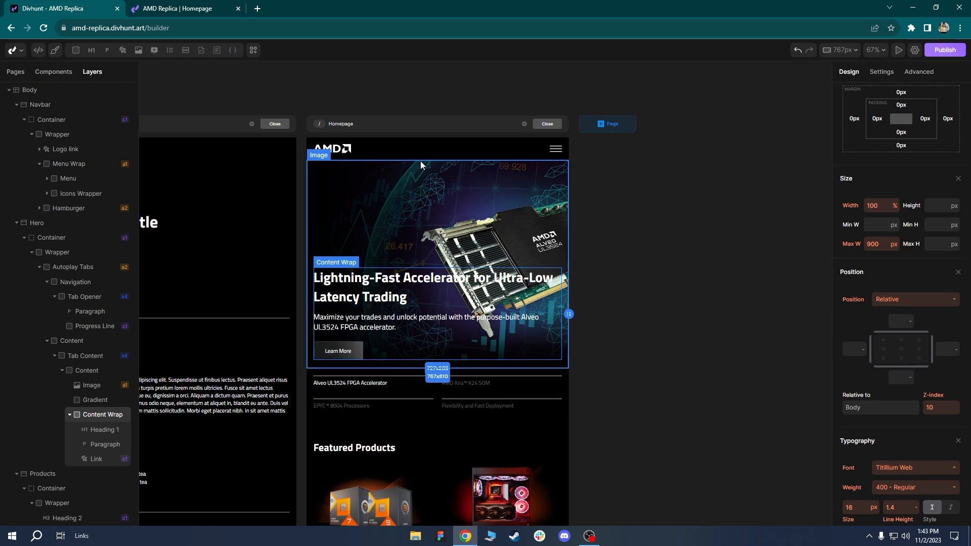
{"action": "left_click", "coordinate": [377, 213]}
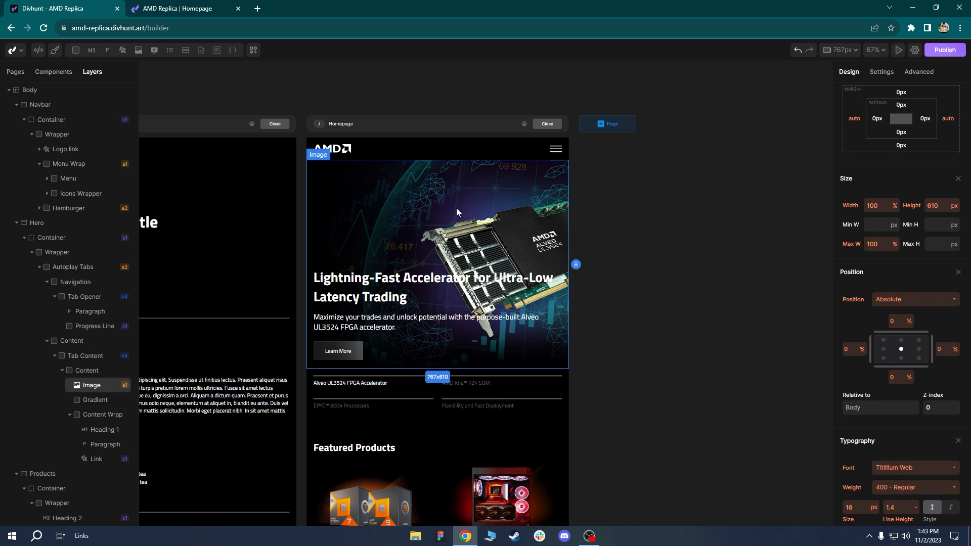
{"action": "scroll", "coordinate": [950, 389], "scroll_direction": "up", "scroll_amount": 1}
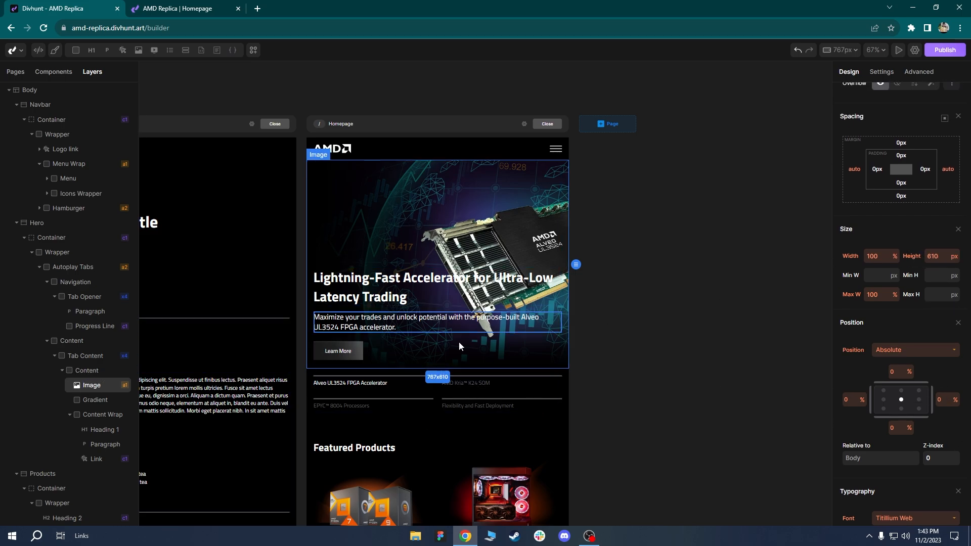
{"action": "left_click", "coordinate": [85, 370]}
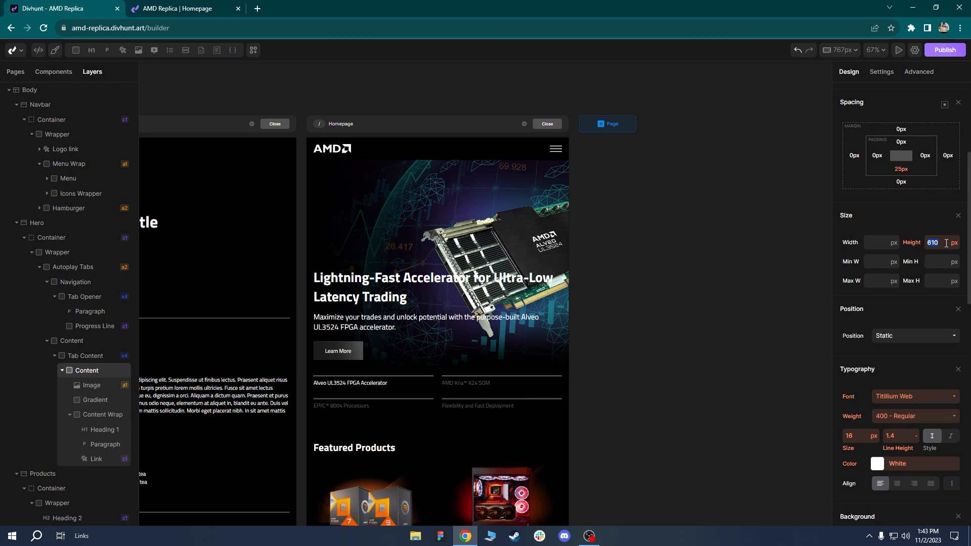
{"action": "type", "text": "450"}
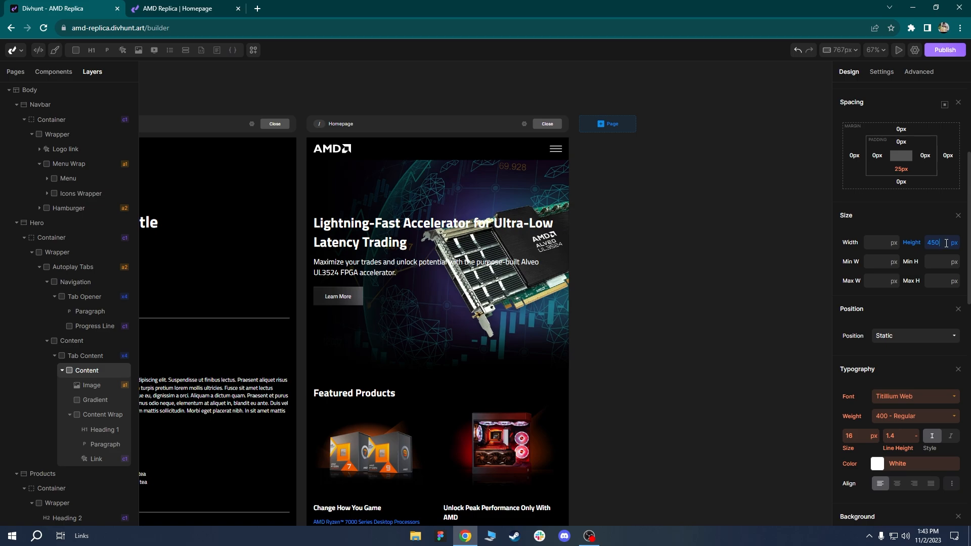
{"action": "left_click", "coordinate": [913, 242]}
{"action": "left_click", "coordinate": [926, 277]}
{"action": "left_click", "coordinate": [943, 241]}
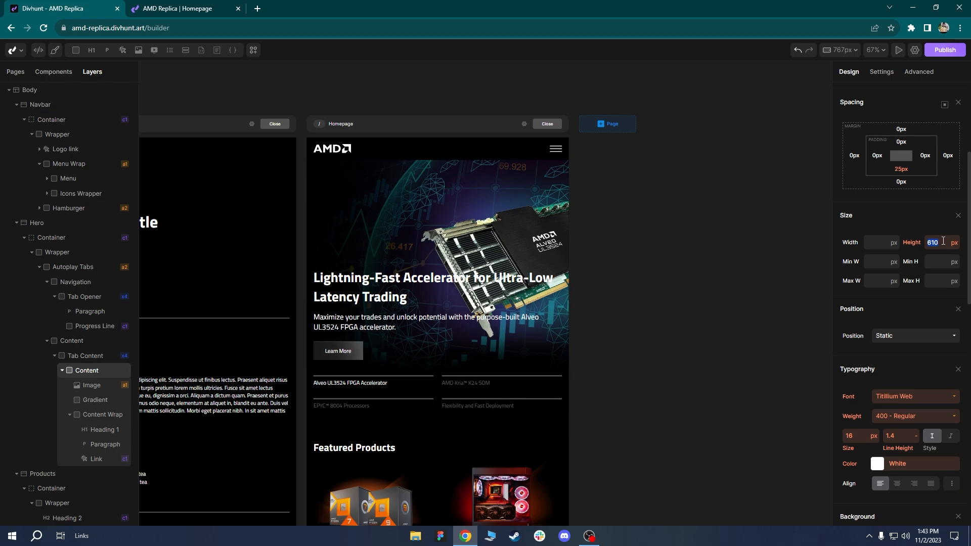
{"action": "type", "text": "550"}
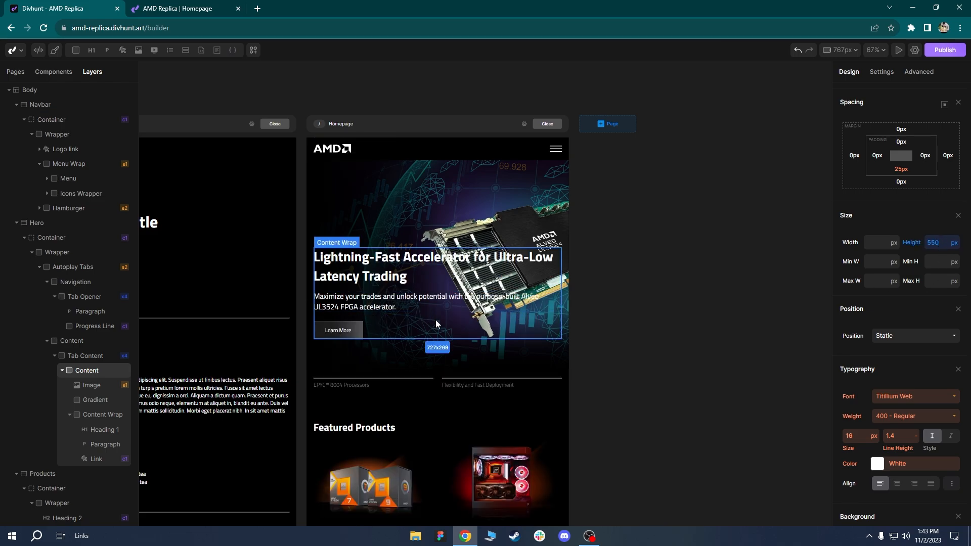
Give the hero Image and Gradient layers a 550px height too.
{"action": "left_click", "coordinate": [87, 387]}
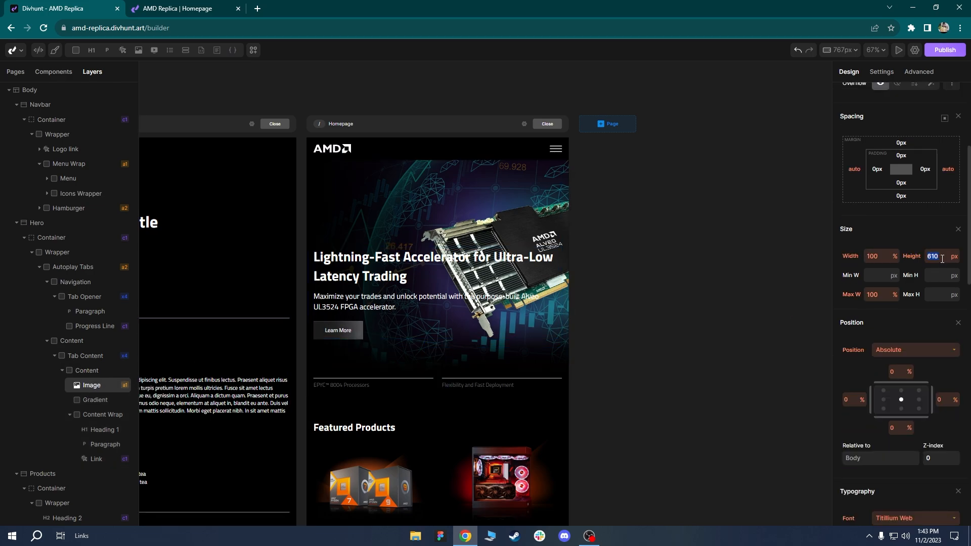
{"action": "type", "text": "550"}
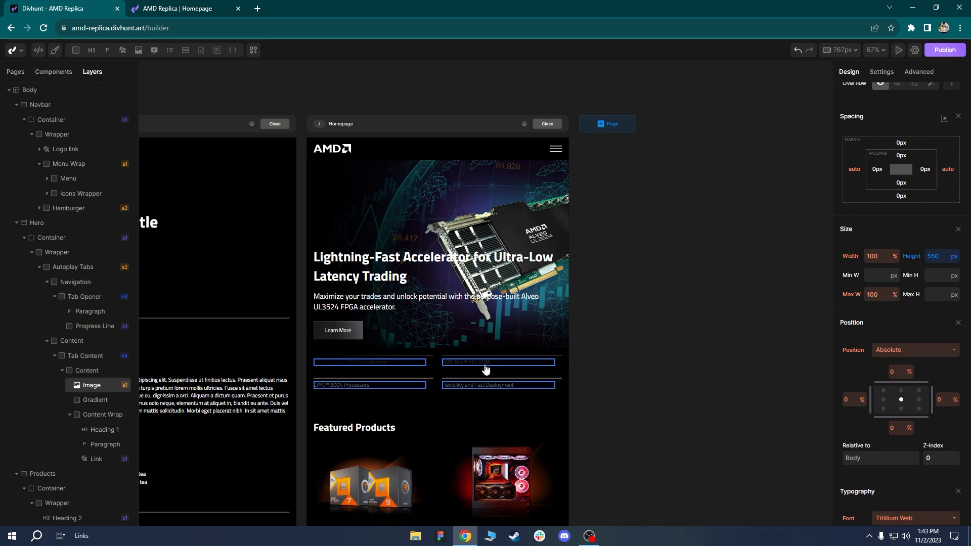
{"action": "scroll", "coordinate": [456, 360], "scroll_direction": "up", "scroll_amount": 2}
{"action": "scroll", "coordinate": [455, 360], "scroll_direction": "up", "scroll_amount": 3}
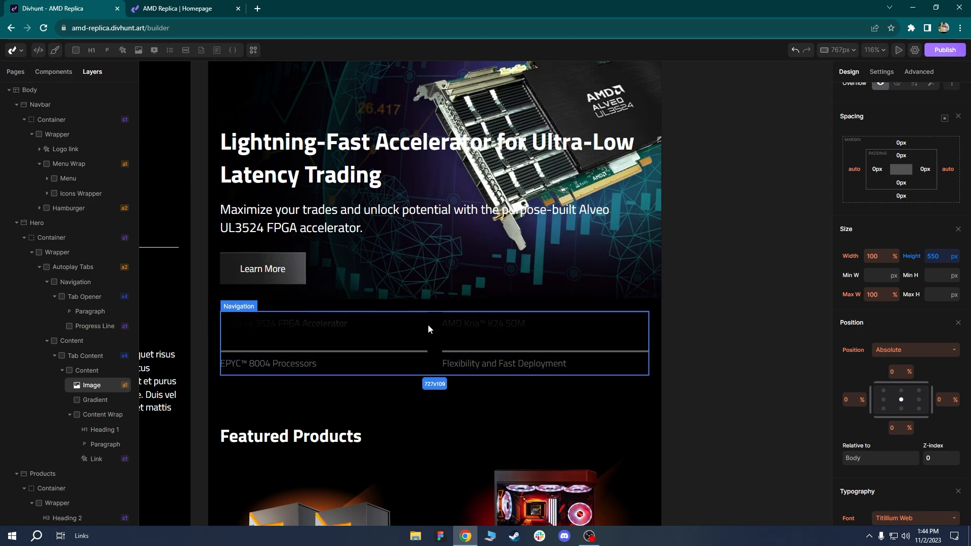
{"action": "left_click", "coordinate": [383, 302]}
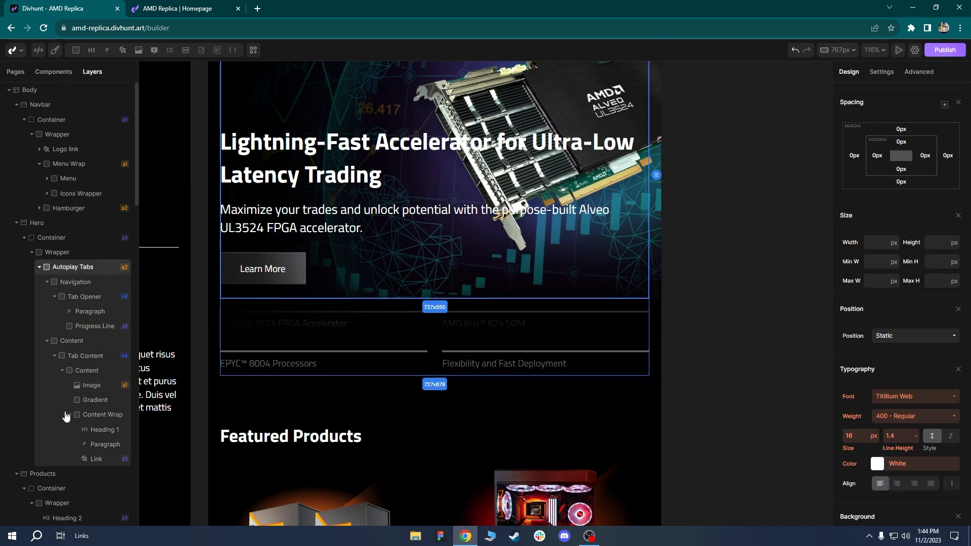
{"action": "left_click", "coordinate": [92, 401]}
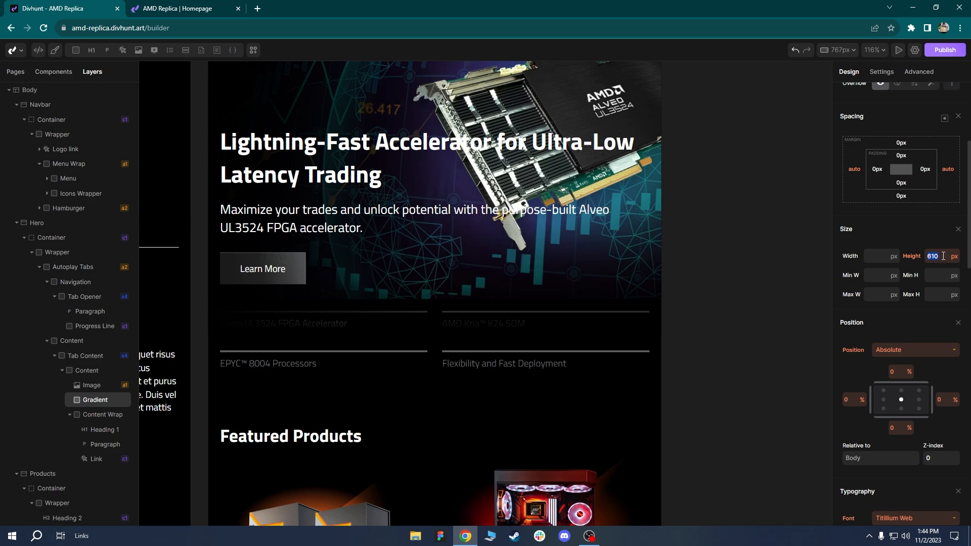
{"action": "type", "text": "550"}
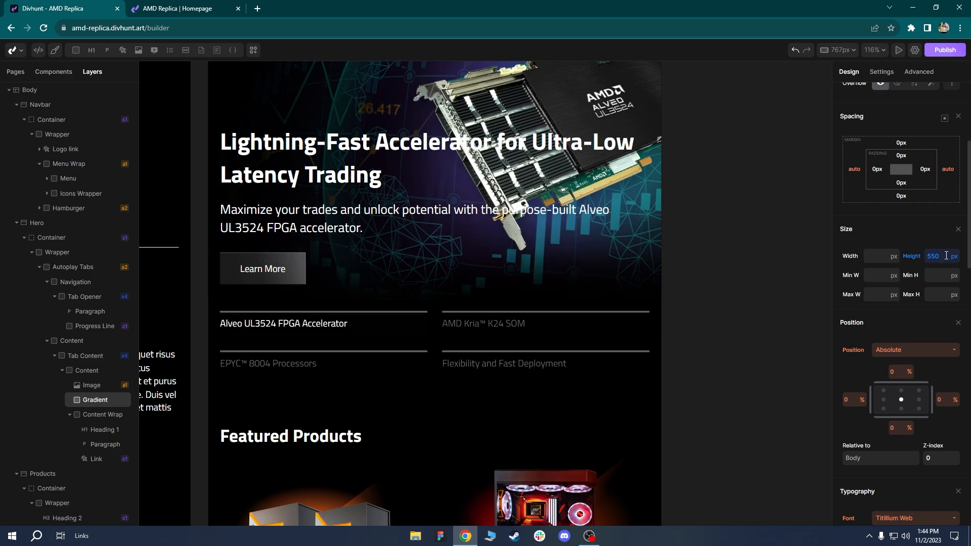
Select the Products section and scroll down to the Featured Products cards.
{"action": "left_click", "coordinate": [484, 384]}
{"action": "scroll", "coordinate": [488, 247], "scroll_direction": "down", "scroll_amount": 2}
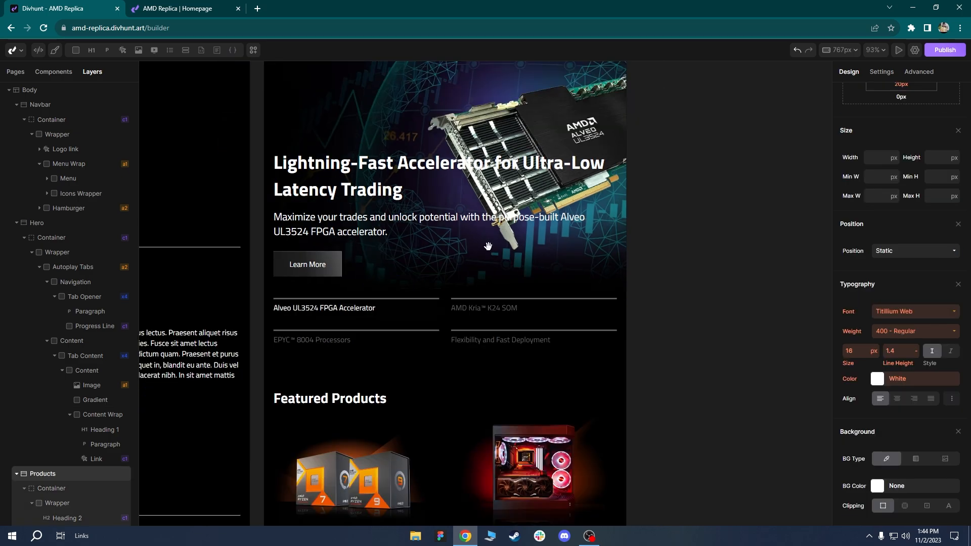
{"action": "scroll", "coordinate": [488, 246], "scroll_direction": "down", "scroll_amount": 2}
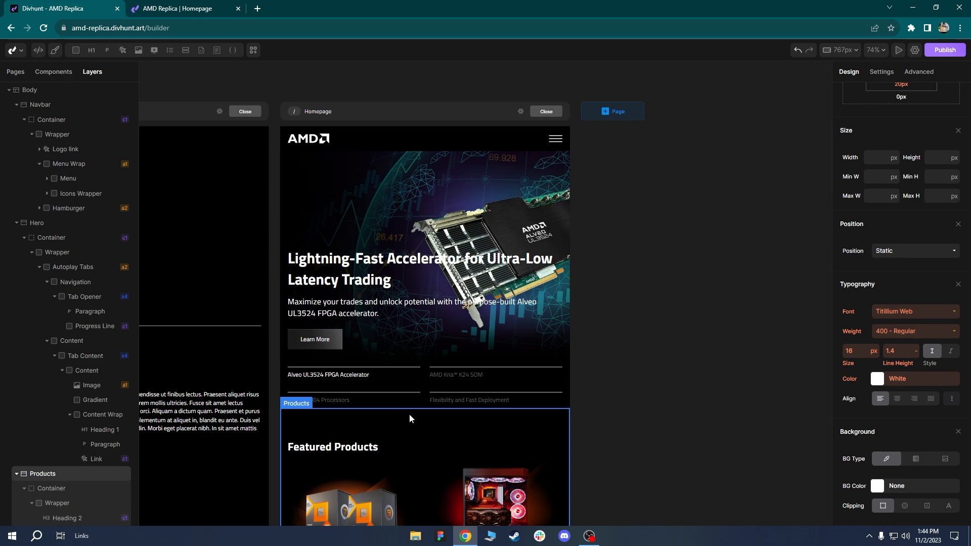
{"action": "scroll", "coordinate": [427, 317], "scroll_direction": "down", "scroll_amount": 3}
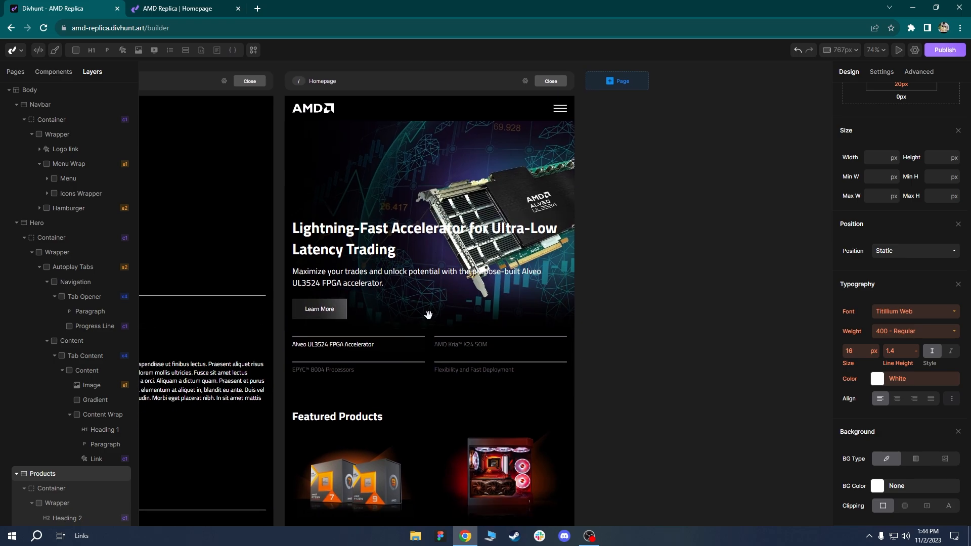
{"action": "left_click_drag", "start_coordinate": [430, 279], "coordinate": [435, 252]}
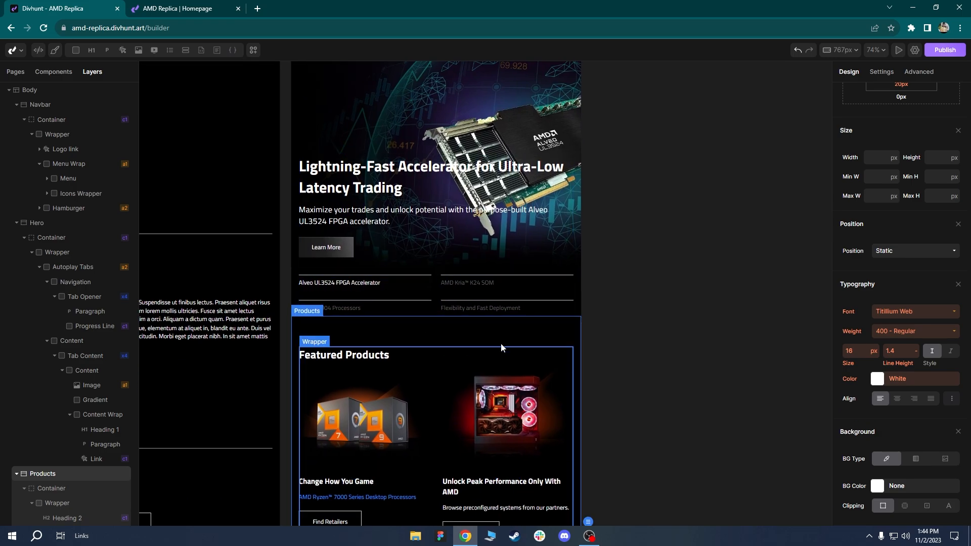
{"action": "left_click_drag", "start_coordinate": [455, 348], "coordinate": [451, 135]}
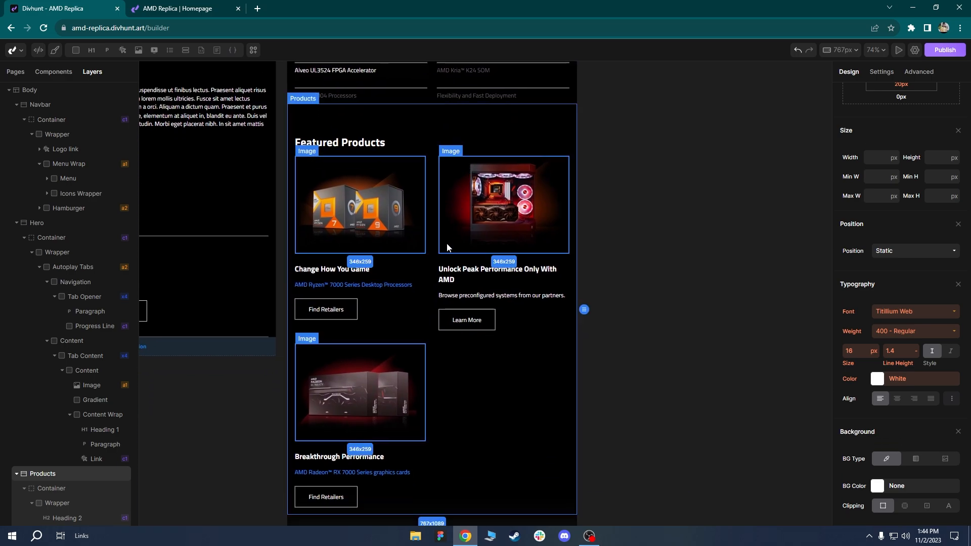
{"action": "left_click", "coordinate": [485, 396]}
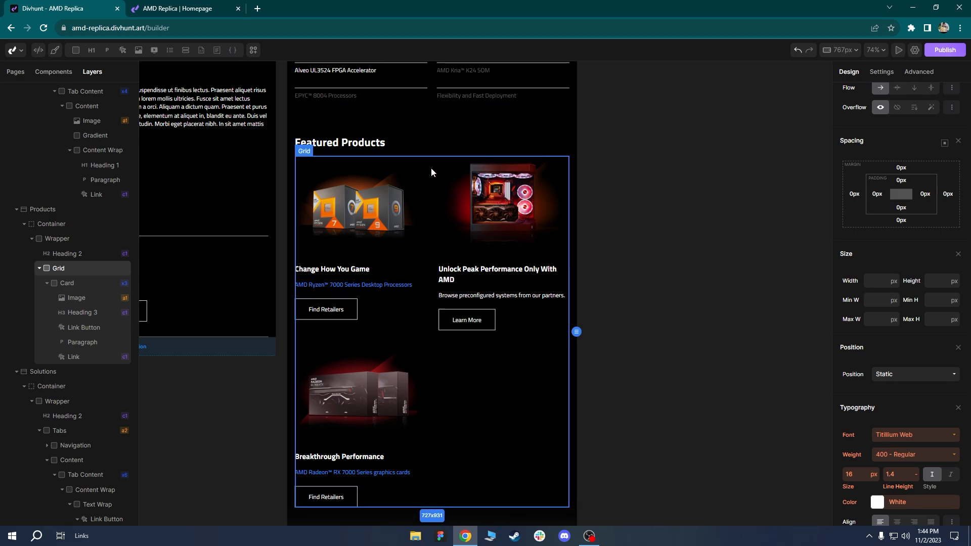
{"action": "left_click_drag", "start_coordinate": [430, 166], "coordinate": [430, 257]}
{"action": "left_click", "coordinate": [398, 211]}
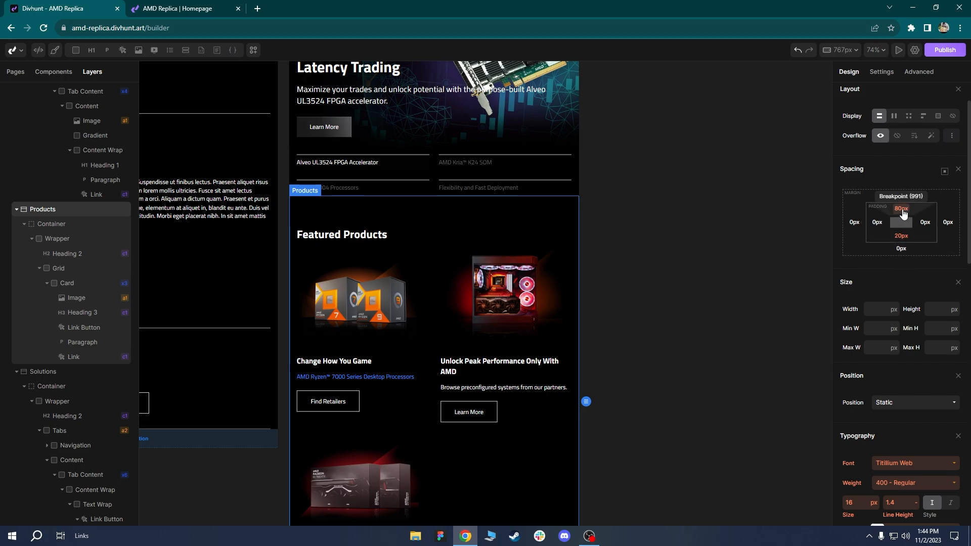
{"action": "left_click", "coordinate": [903, 212]}
{"action": "left_click", "coordinate": [928, 227]}
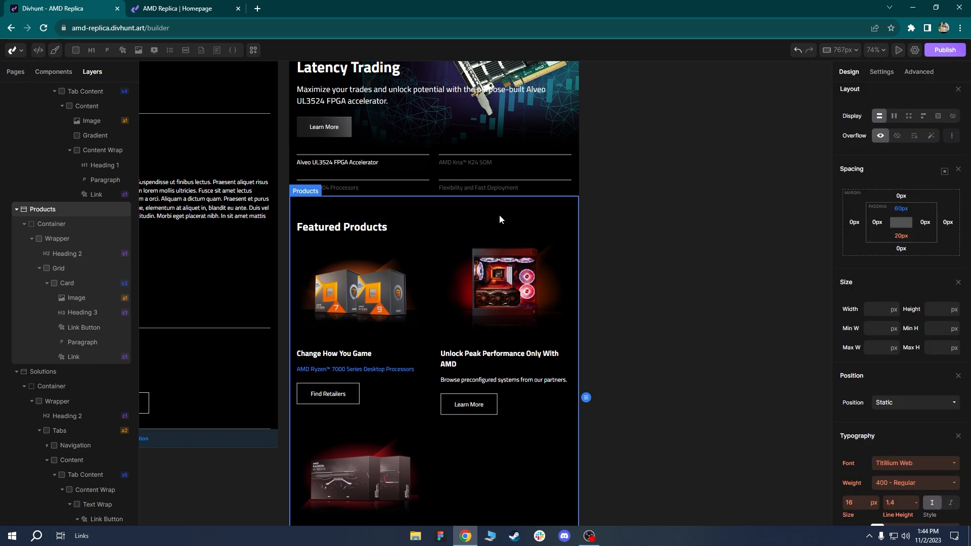
{"action": "left_click", "coordinate": [506, 123]}
{"action": "left_click_drag", "start_coordinate": [481, 96], "coordinate": [477, 197]}
{"action": "left_click", "coordinate": [839, 49]}
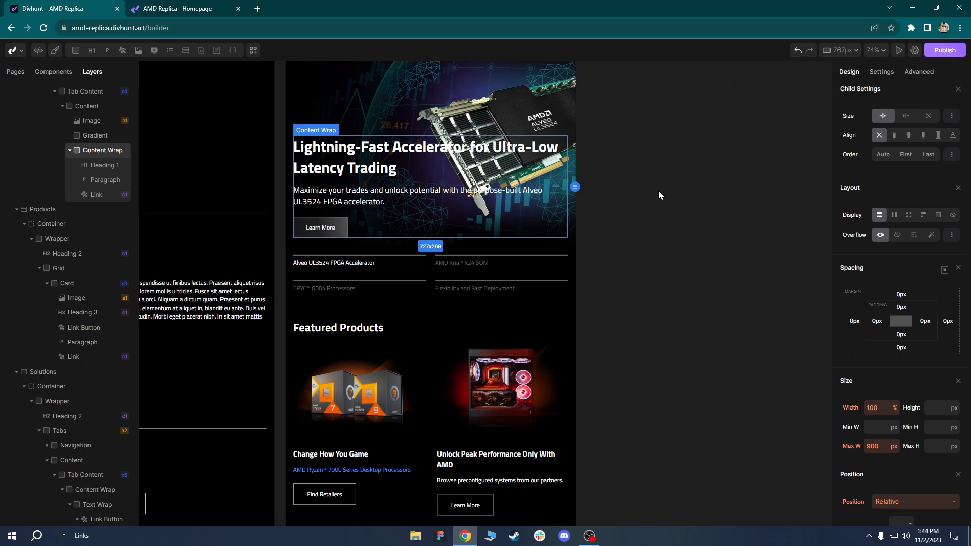
{"action": "scroll", "coordinate": [538, 344], "scroll_direction": "down", "scroll_amount": 5}
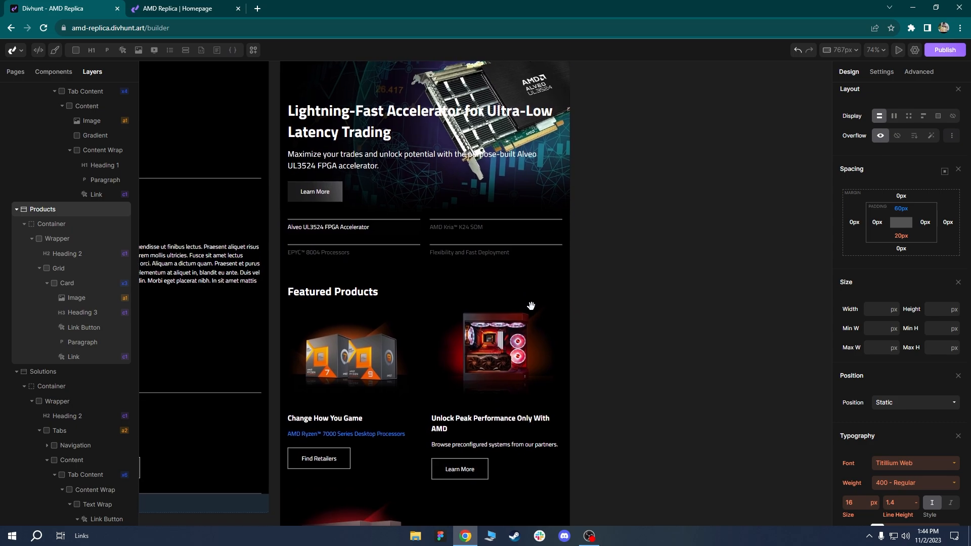
{"action": "left_click_drag", "start_coordinate": [515, 400], "coordinate": [518, 129]}
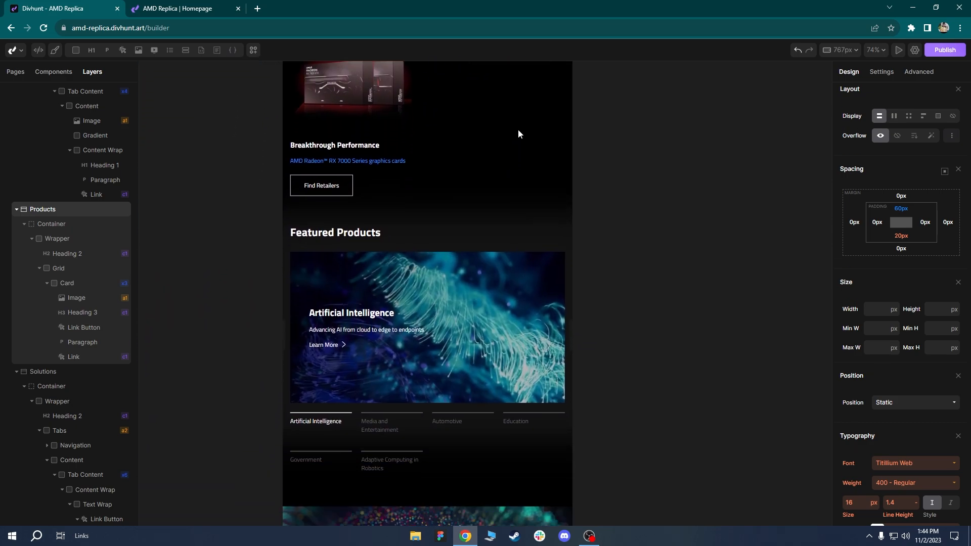
{"action": "left_click", "coordinate": [383, 214]}
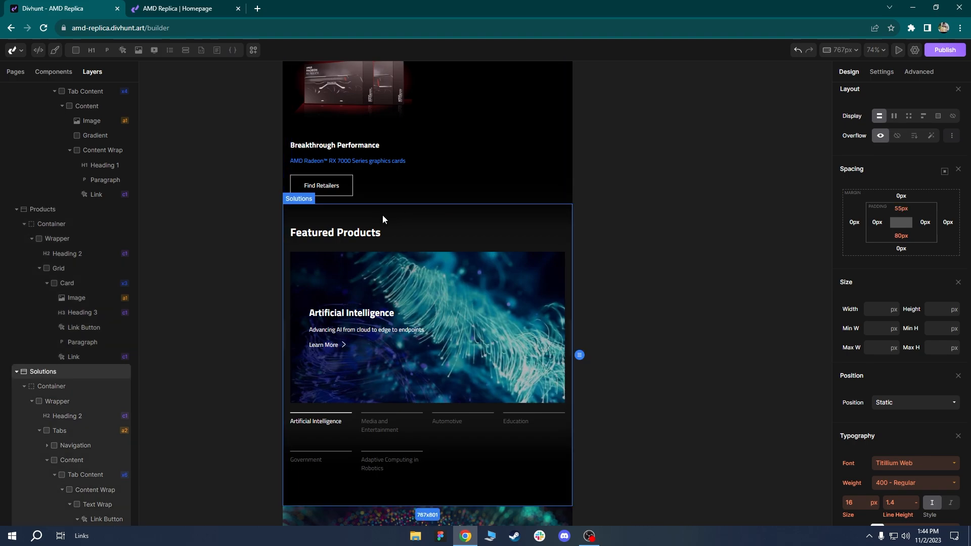
{"action": "scroll", "coordinate": [452, 259], "scroll_direction": "up", "scroll_amount": 3}
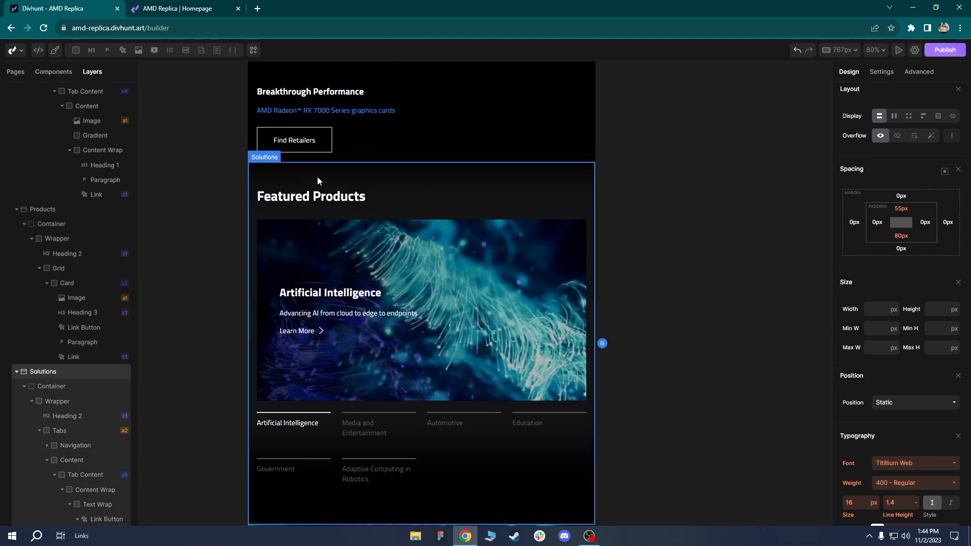
{"action": "left_click_drag", "start_coordinate": [452, 424], "coordinate": [464, 368]}
{"action": "left_click", "coordinate": [303, 303]}
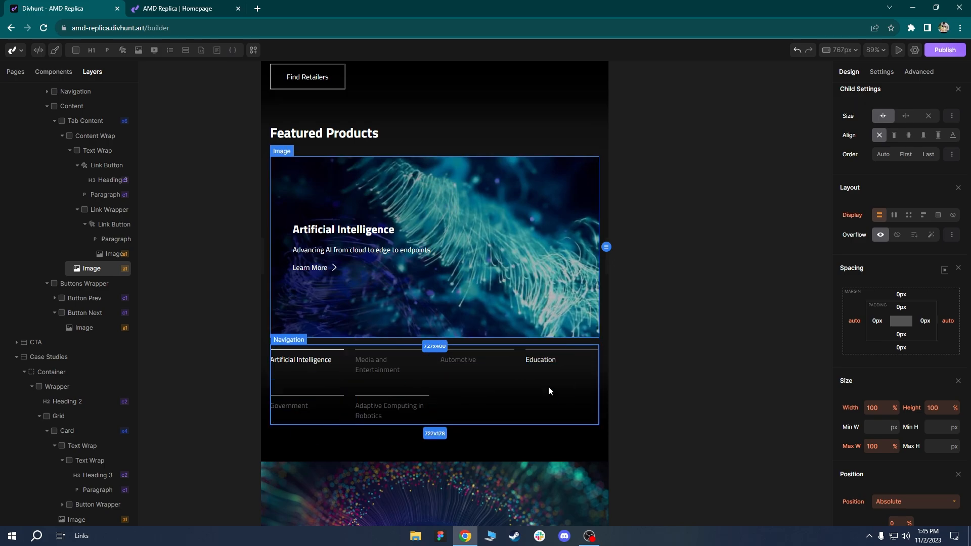
{"action": "left_click", "coordinate": [524, 426]}
{"action": "left_click_drag", "start_coordinate": [488, 376], "coordinate": [516, 415]}
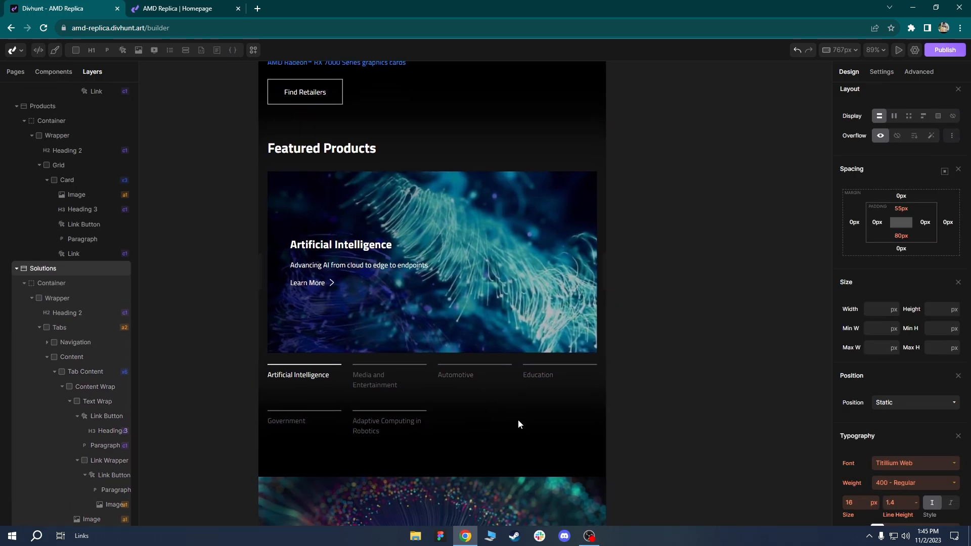
{"action": "left_click", "coordinate": [309, 208]}
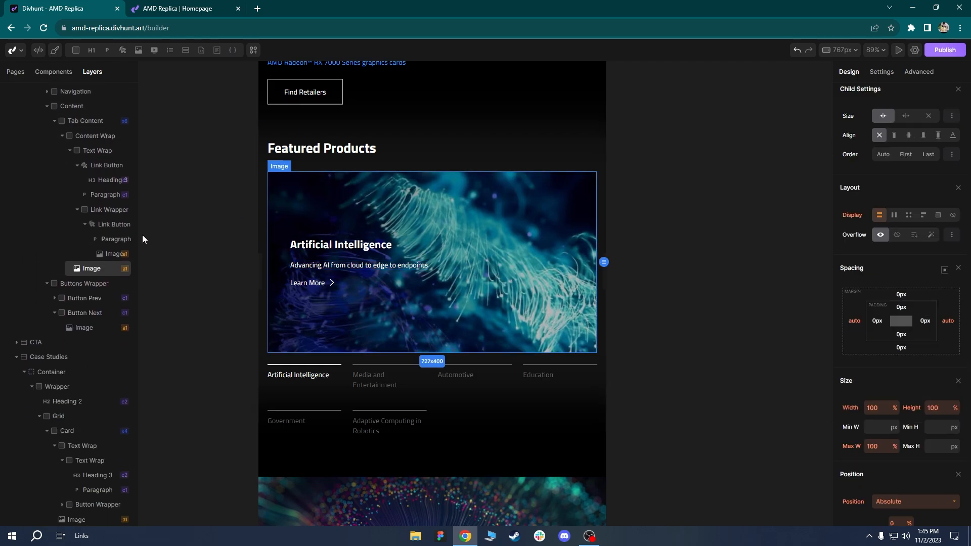
{"action": "scroll", "coordinate": [82, 282], "scroll_direction": "up", "scroll_amount": 1}
{"action": "left_click", "coordinate": [75, 162]}
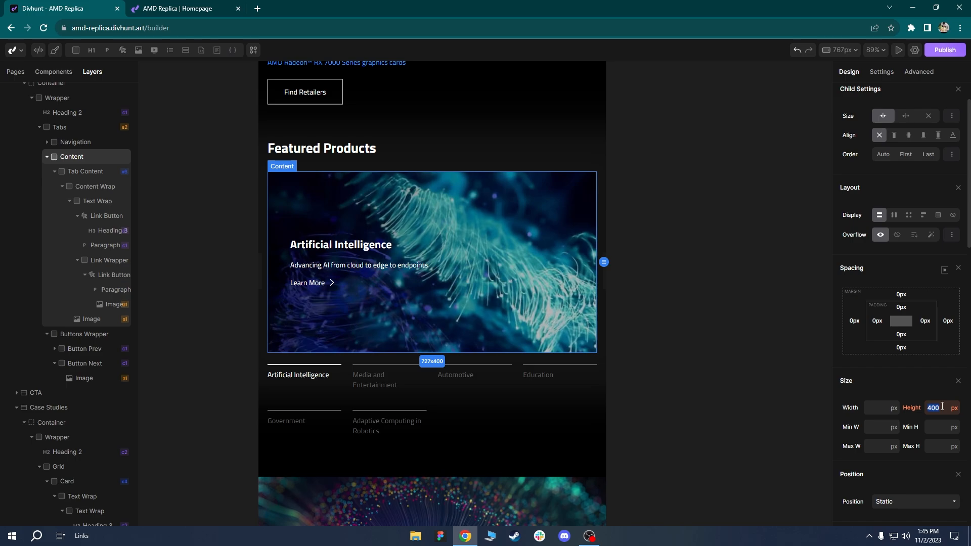
{"action": "type", "text": "350"}
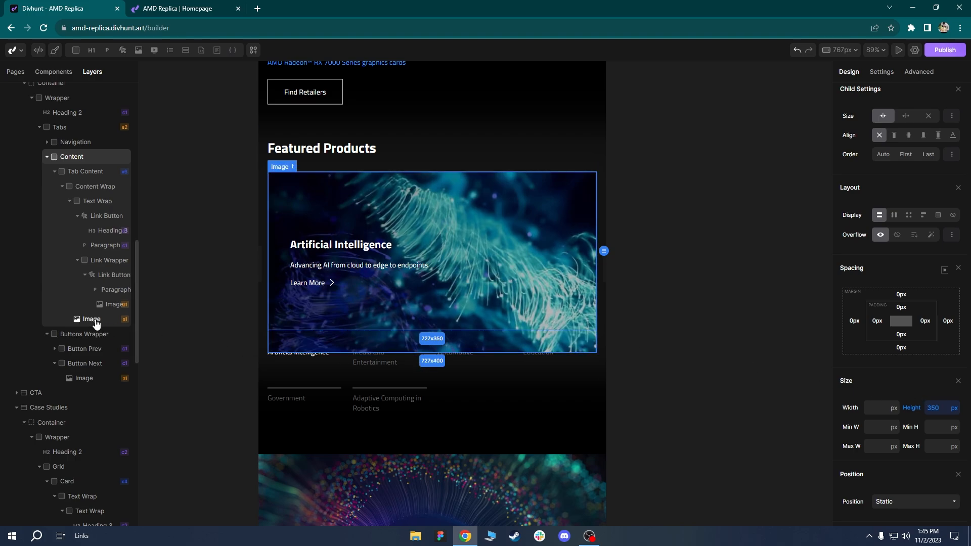
{"action": "left_click", "coordinate": [92, 320]}
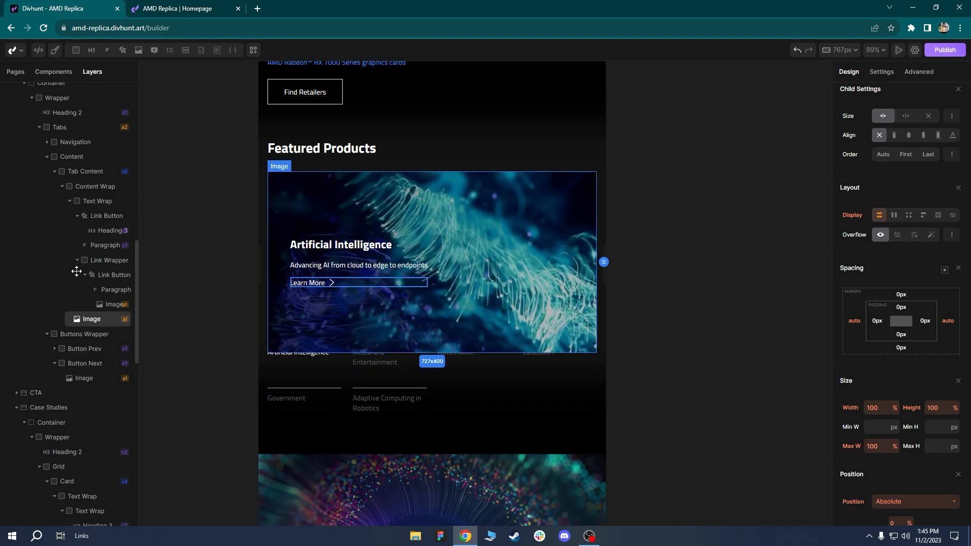
{"action": "left_click", "coordinate": [73, 162]}
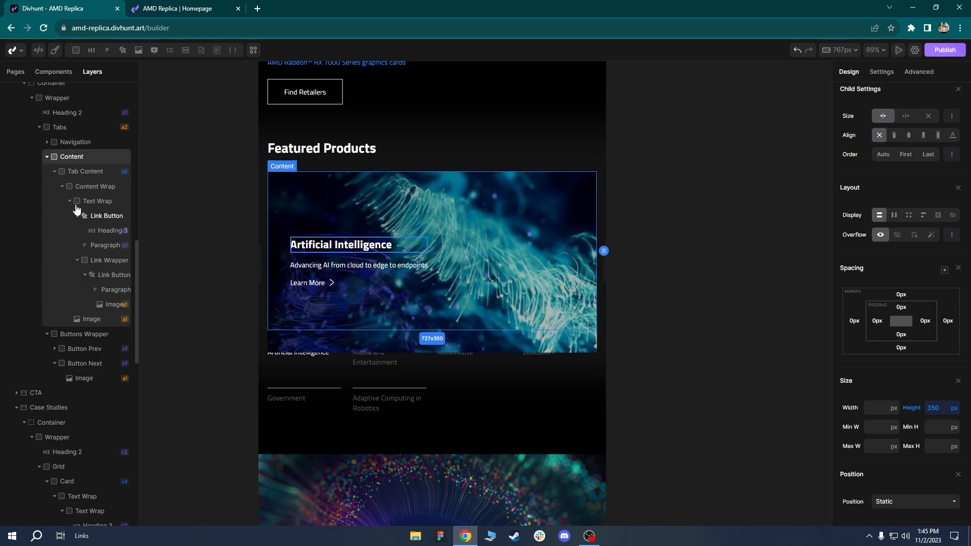
{"action": "left_click", "coordinate": [896, 235]}
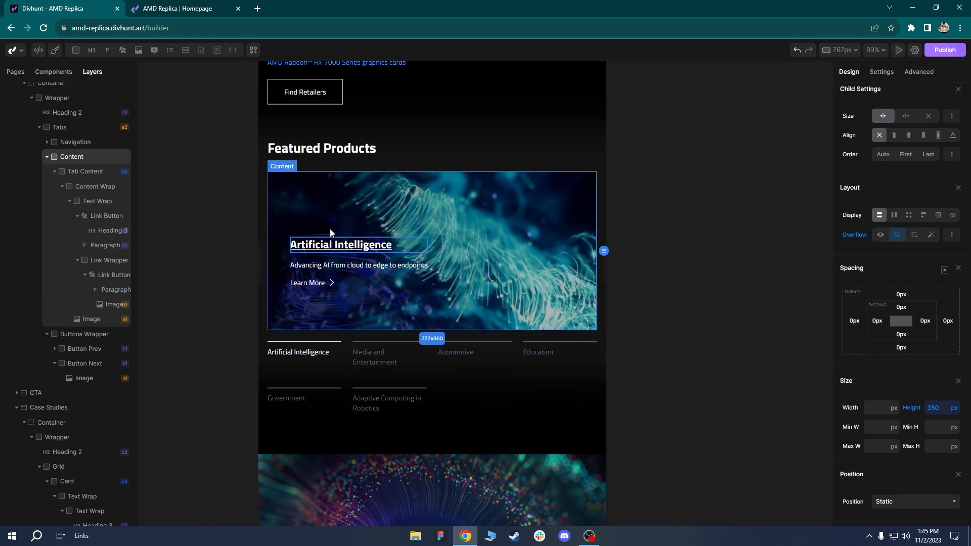
{"action": "left_click", "coordinate": [327, 200]}
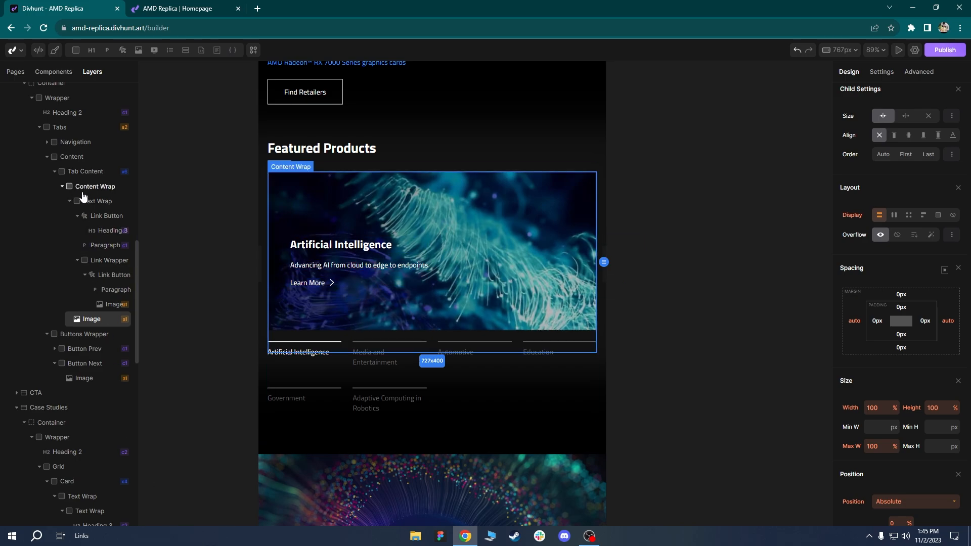
{"action": "left_click", "coordinate": [81, 171]}
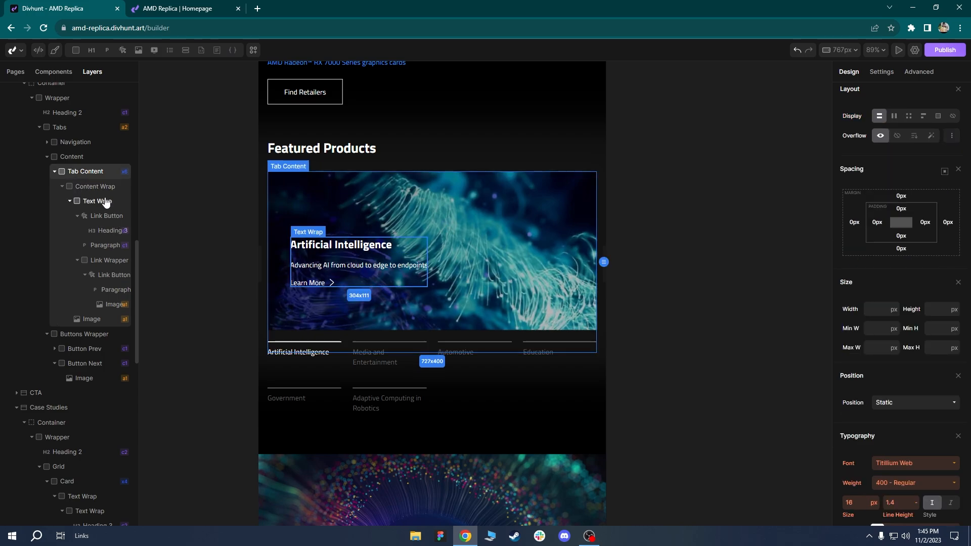
{"action": "left_click", "coordinate": [71, 157]}
{"action": "left_click", "coordinate": [854, 235]}
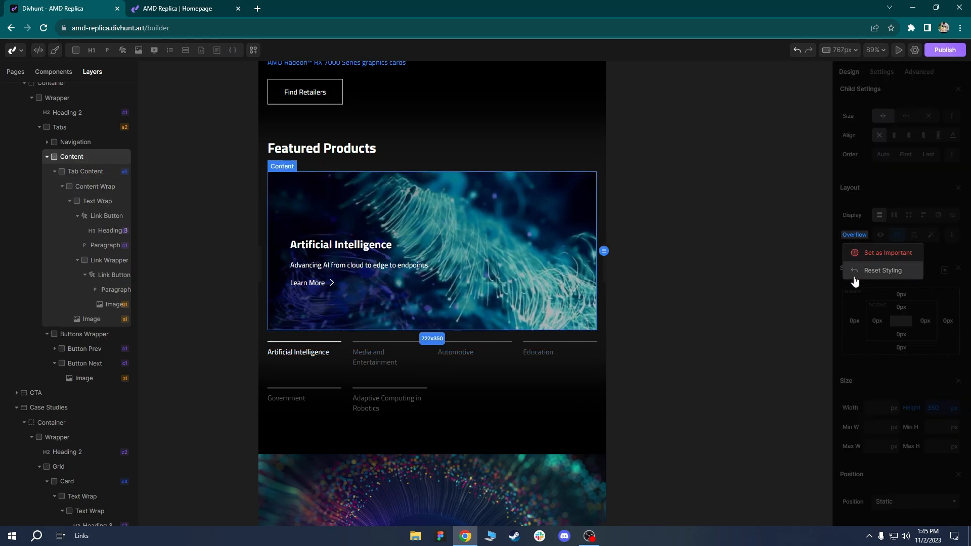
{"action": "left_click", "coordinate": [868, 270]}
{"action": "left_click", "coordinate": [912, 408]}
{"action": "left_click", "coordinate": [915, 443]}
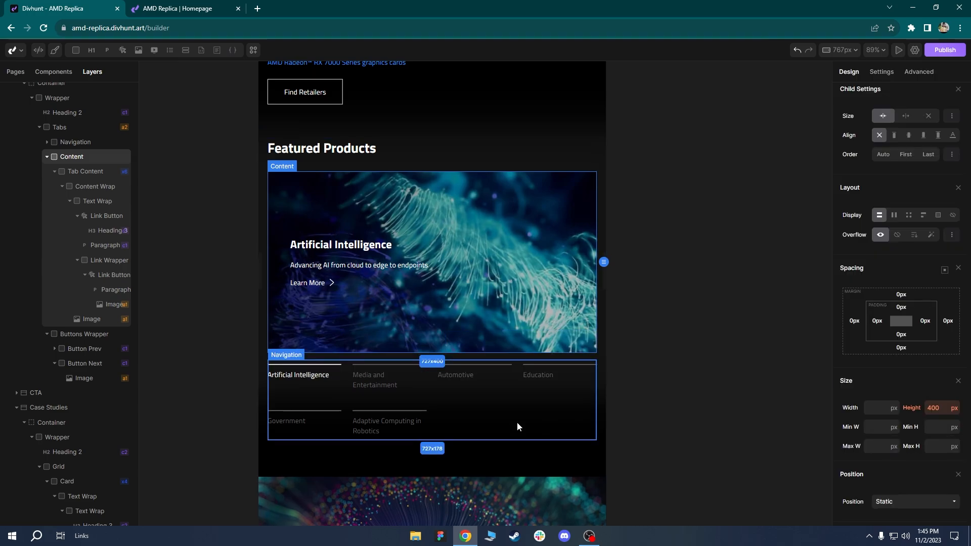
{"action": "left_click", "coordinate": [518, 428]}
Reduce the Featured Products Navigation grid to three columns.
{"action": "scroll", "coordinate": [481, 422], "scroll_direction": "up", "scroll_amount": 1}
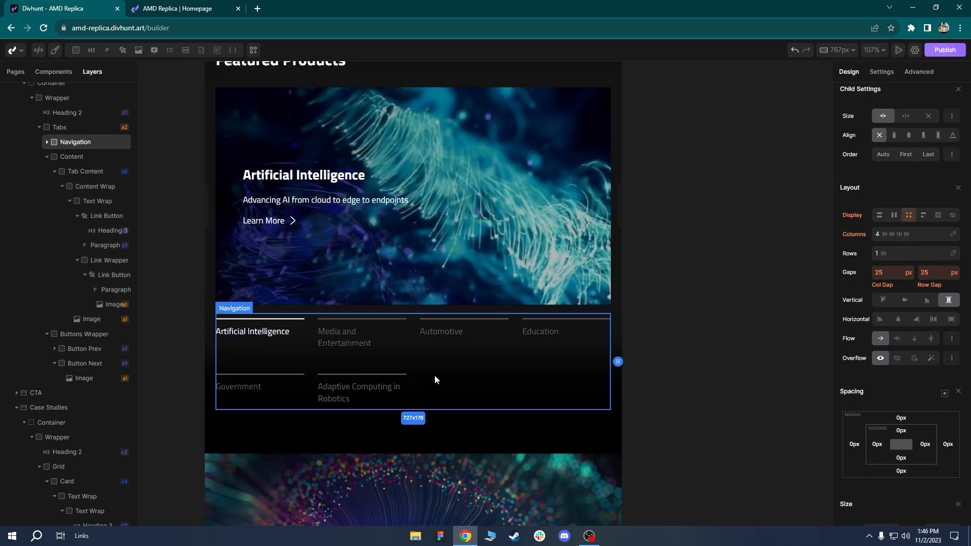
{"action": "left_click", "coordinate": [915, 235]}
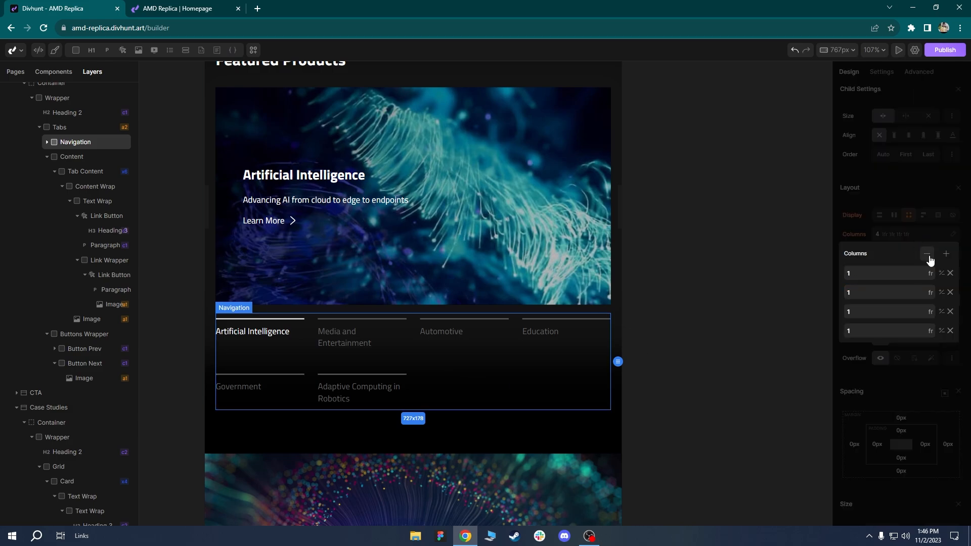
{"action": "left_click", "coordinate": [928, 255]}
Give the Solutions section 60px bottom padding, then select the CTA banner section.
{"action": "left_click", "coordinate": [460, 396]}
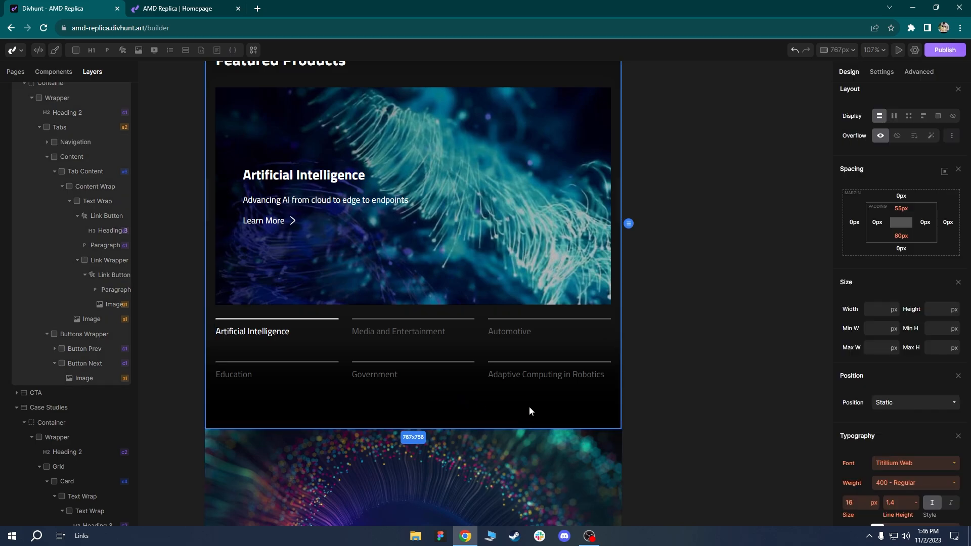
{"action": "scroll", "coordinate": [529, 411], "scroll_direction": "down", "scroll_amount": 2}
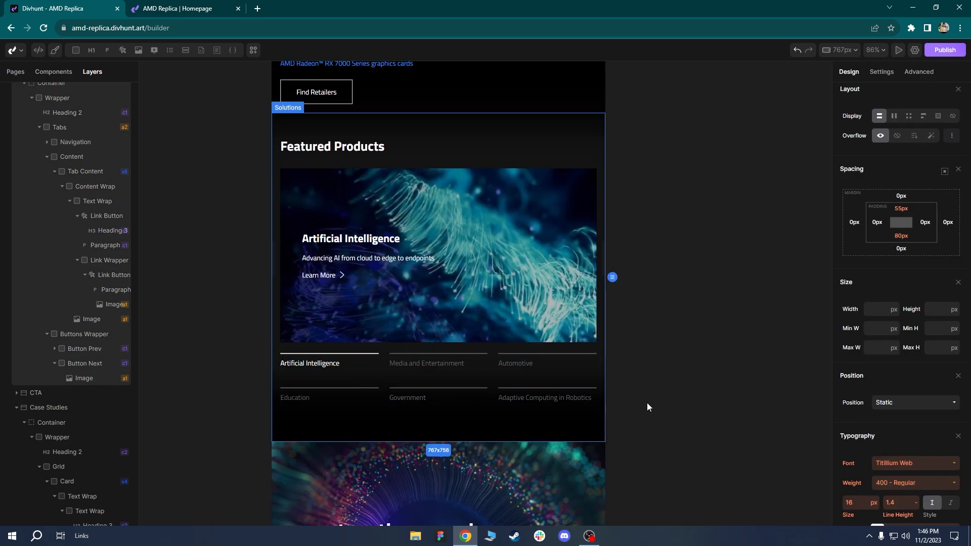
{"action": "scroll", "coordinate": [494, 357], "scroll_direction": "down", "scroll_amount": 1}
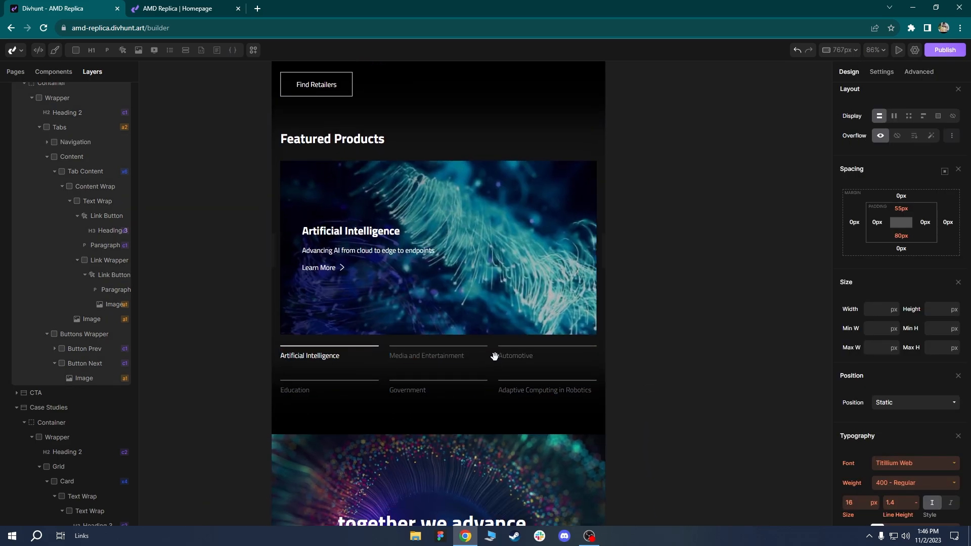
{"action": "left_click_drag", "start_coordinate": [495, 357], "coordinate": [508, 199]}
{"action": "scroll", "coordinate": [508, 199], "scroll_direction": "up", "scroll_amount": 1}
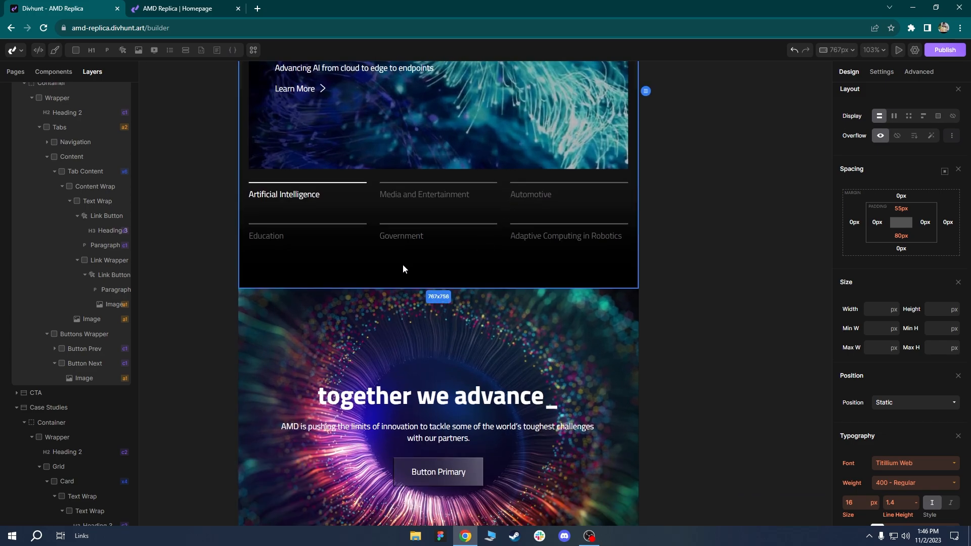
{"action": "left_click", "coordinate": [901, 236]}
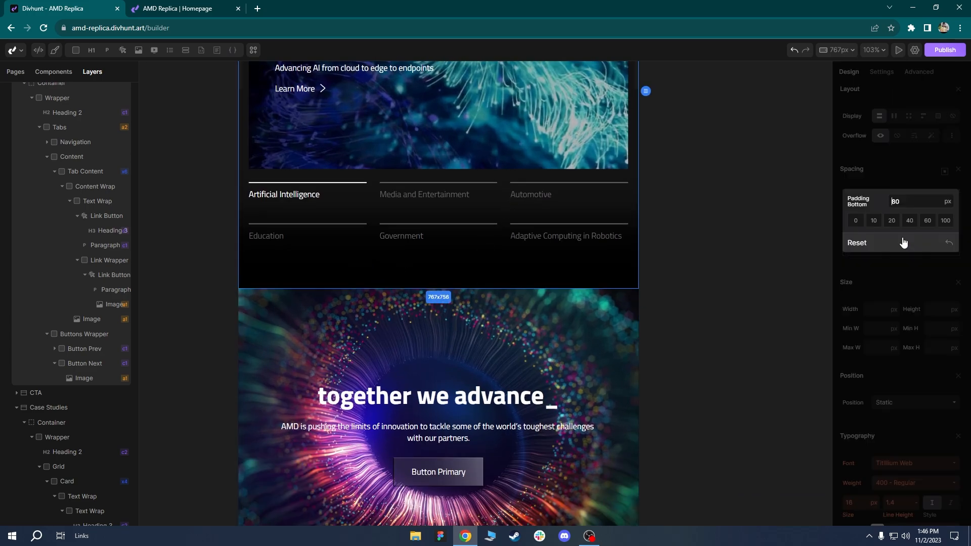
{"action": "left_click", "coordinate": [927, 220]}
{"action": "left_click_drag", "start_coordinate": [408, 279], "coordinate": [407, 128]}
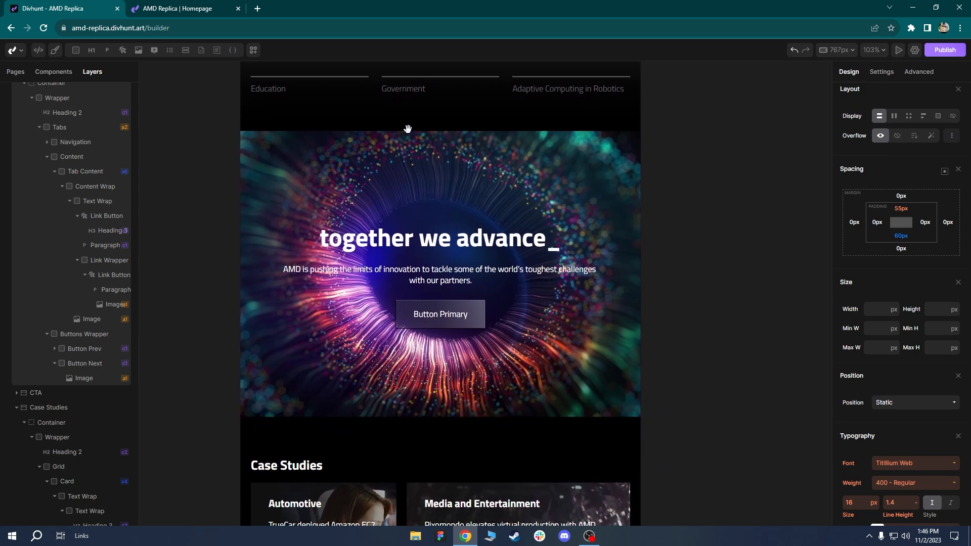
{"action": "left_click", "coordinate": [430, 165]}
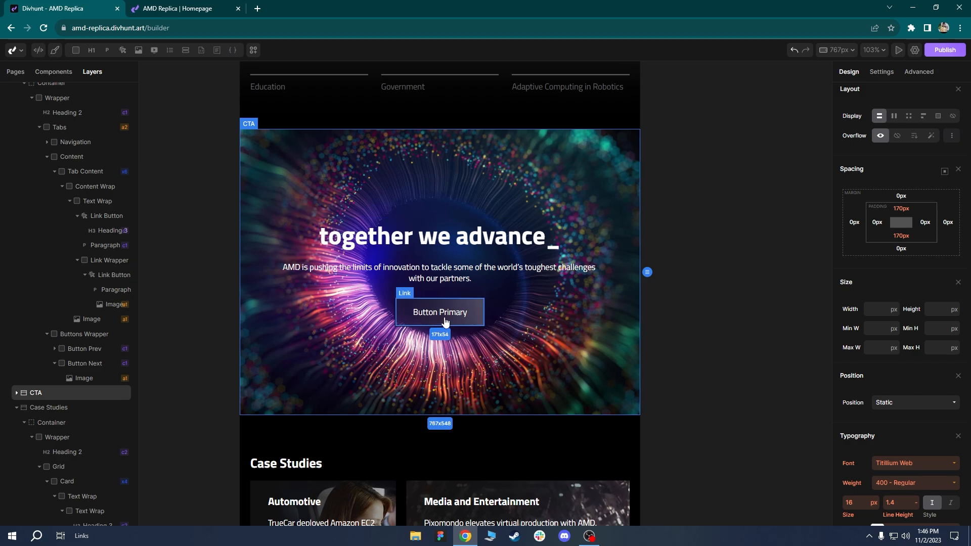
Change the banner's primary button label to 'Learn More'.
{"action": "left_click", "coordinate": [445, 322]}
{"action": "left_click", "coordinate": [881, 73]}
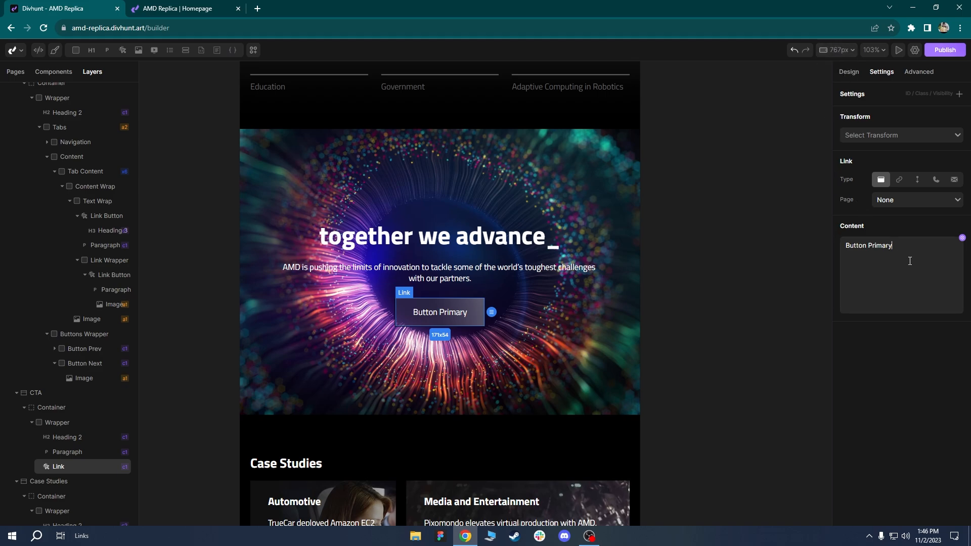
{"action": "triple_click", "coordinate": [913, 260]}
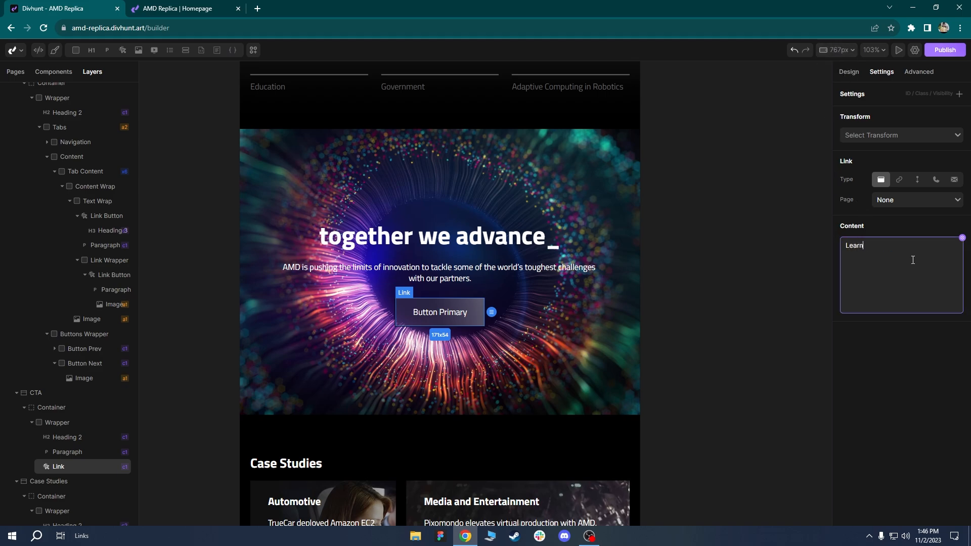
{"action": "left_click", "coordinate": [742, 236]}
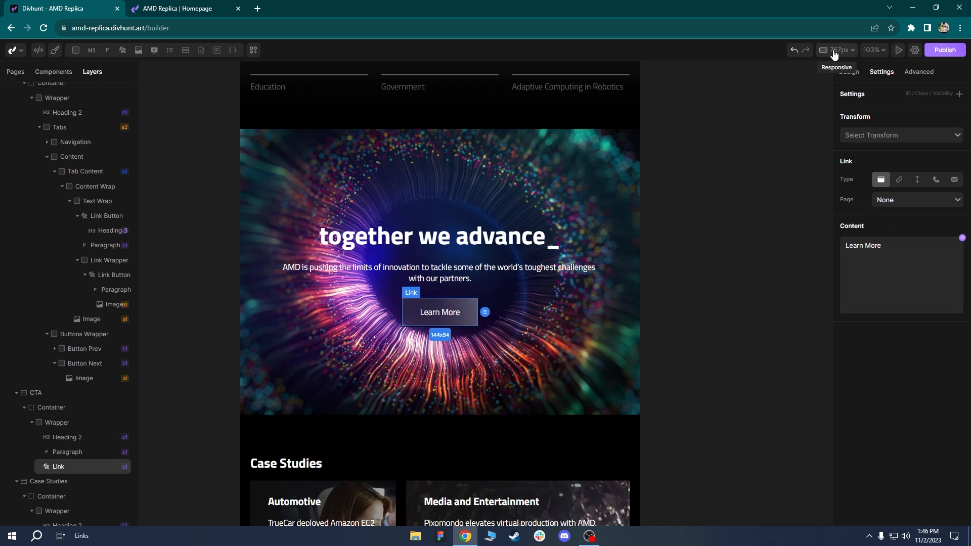
Show the CTA section's design properties, staying at the 767px breakpoint.
{"action": "left_click", "coordinate": [836, 50]}
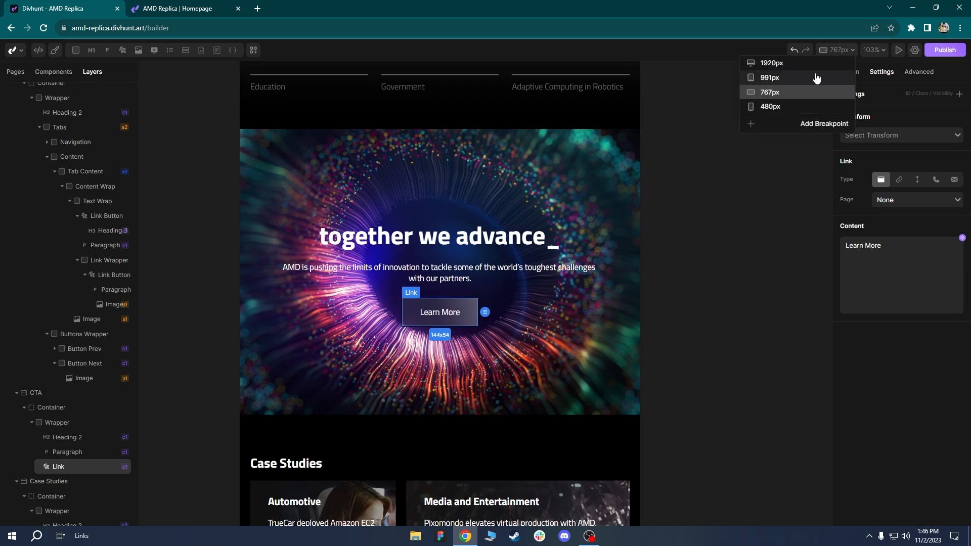
{"action": "left_click", "coordinate": [798, 227]}
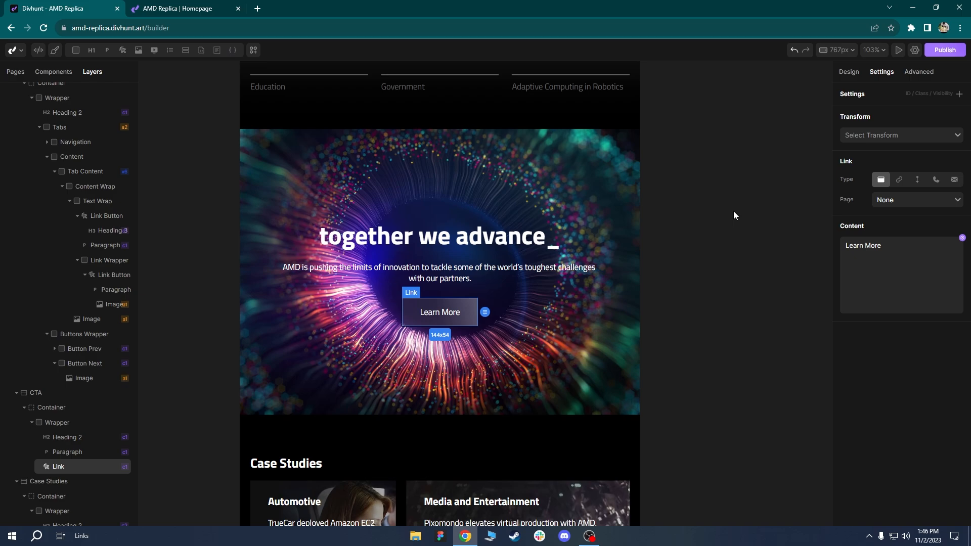
{"action": "left_click", "coordinate": [849, 72]}
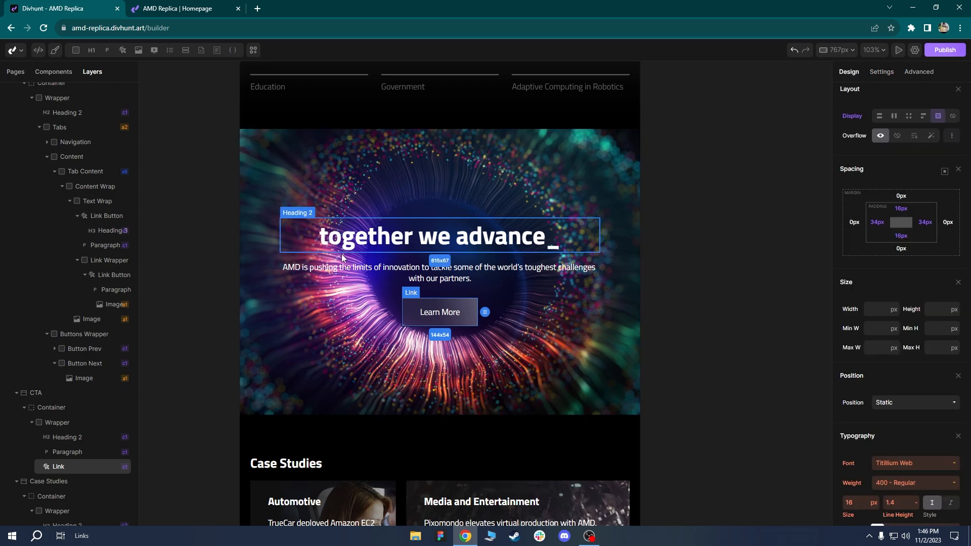
{"action": "left_click", "coordinate": [578, 347]}
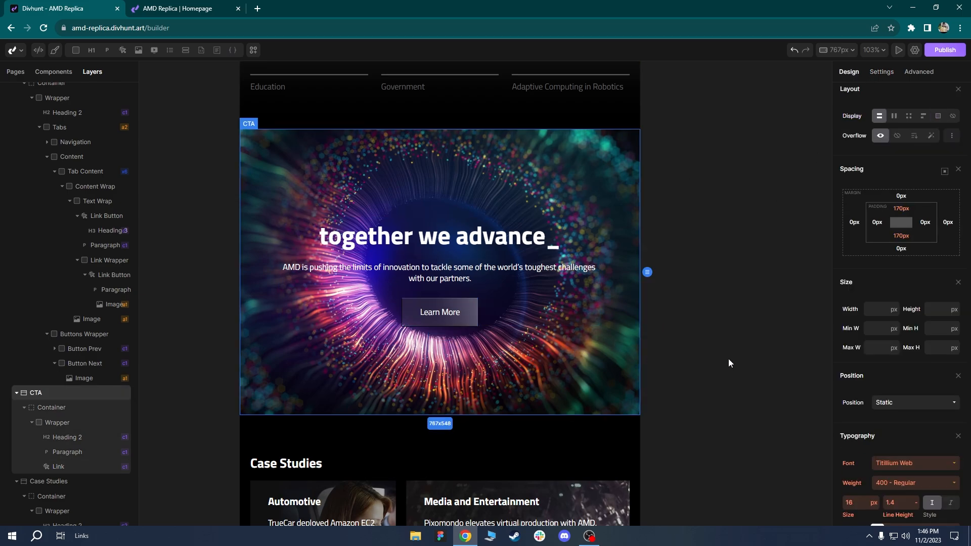
{"action": "scroll", "coordinate": [599, 318], "scroll_direction": "down", "scroll_amount": 2}
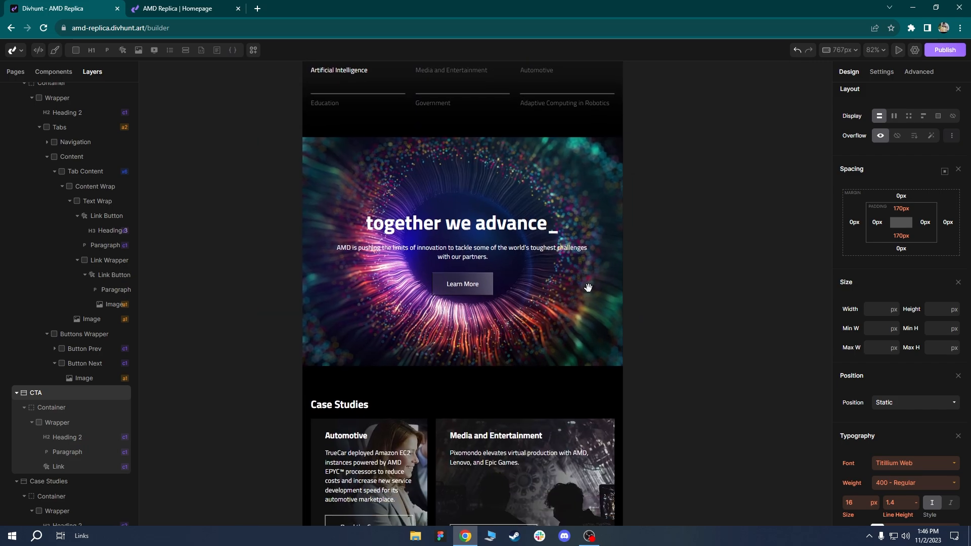
Cut the Case Studies card grid down to one column so the cards stack.
{"action": "scroll", "coordinate": [588, 287], "scroll_direction": "down", "scroll_amount": 5}
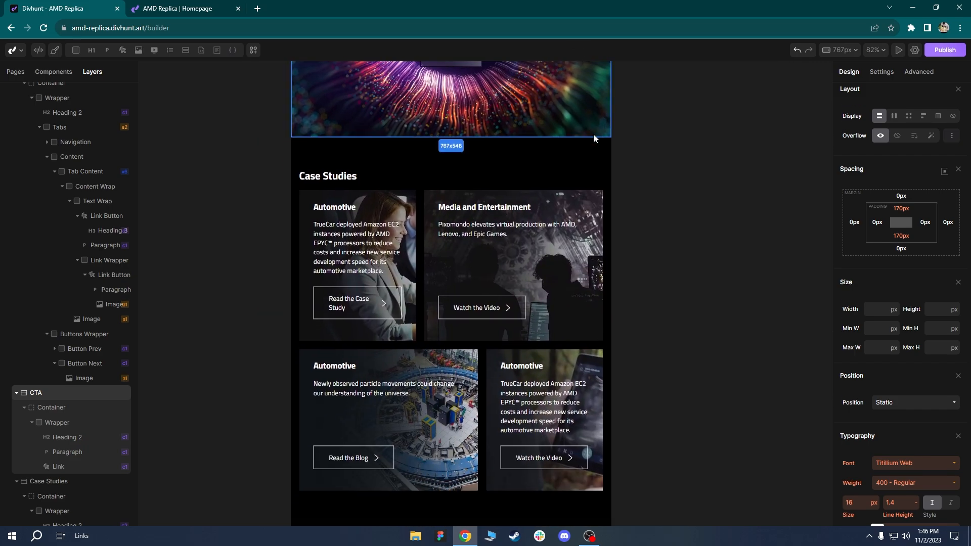
{"action": "left_click_drag", "start_coordinate": [620, 263], "coordinate": [627, 240]}
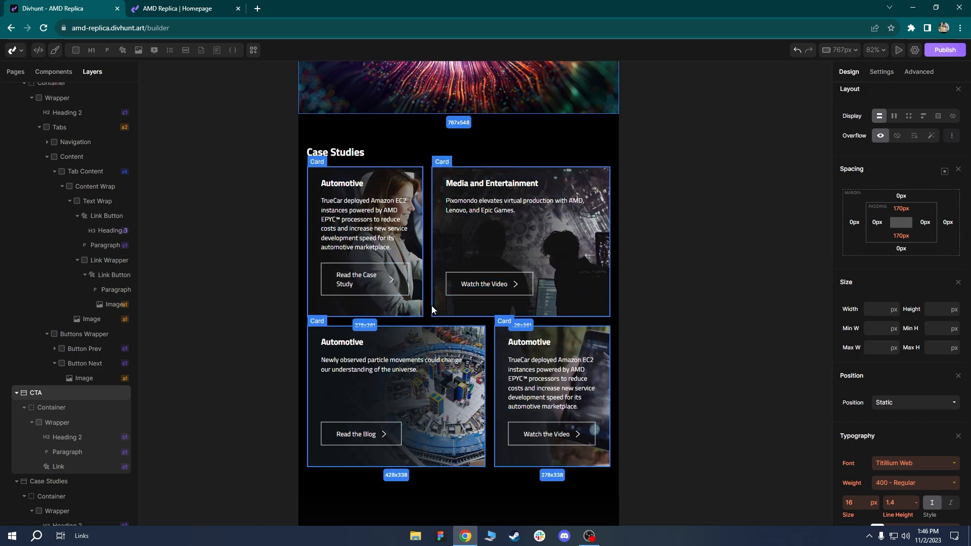
{"action": "left_click", "coordinate": [429, 270]}
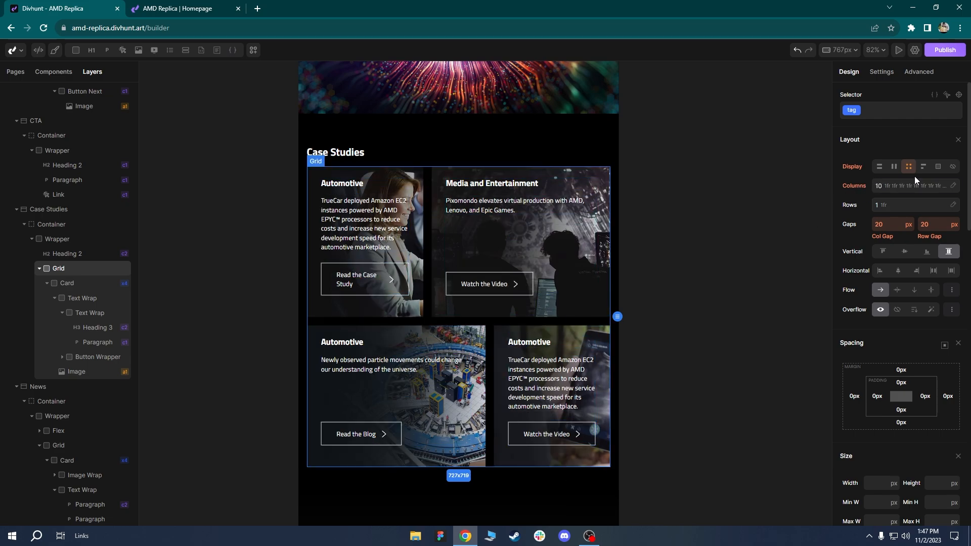
{"action": "left_click", "coordinate": [899, 187]}
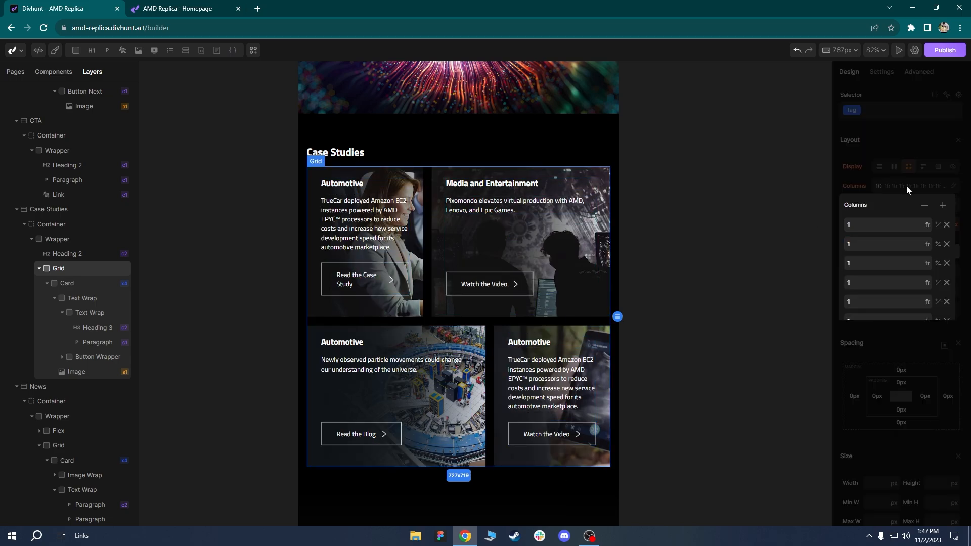
{"action": "left_click", "coordinate": [930, 208]}
{"action": "left_click", "coordinate": [926, 207]}
{"action": "left_click", "coordinate": [926, 207]}
{"action": "left_click", "coordinate": [926, 207]}
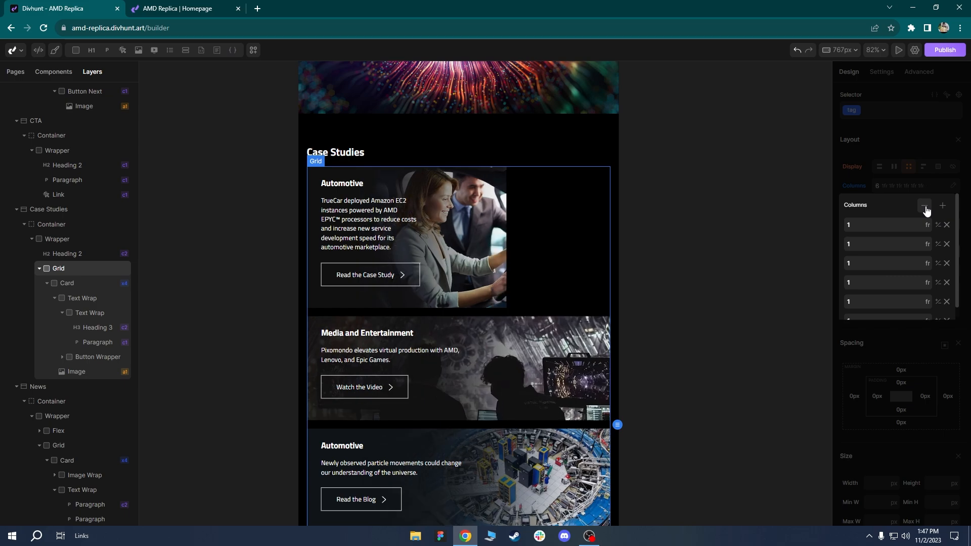
{"action": "left_click", "coordinate": [926, 208]}
{"action": "left_click", "coordinate": [925, 207]}
{"action": "left_click", "coordinate": [926, 208]}
{"action": "left_click", "coordinate": [926, 207]}
{"action": "left_click", "coordinate": [925, 207]}
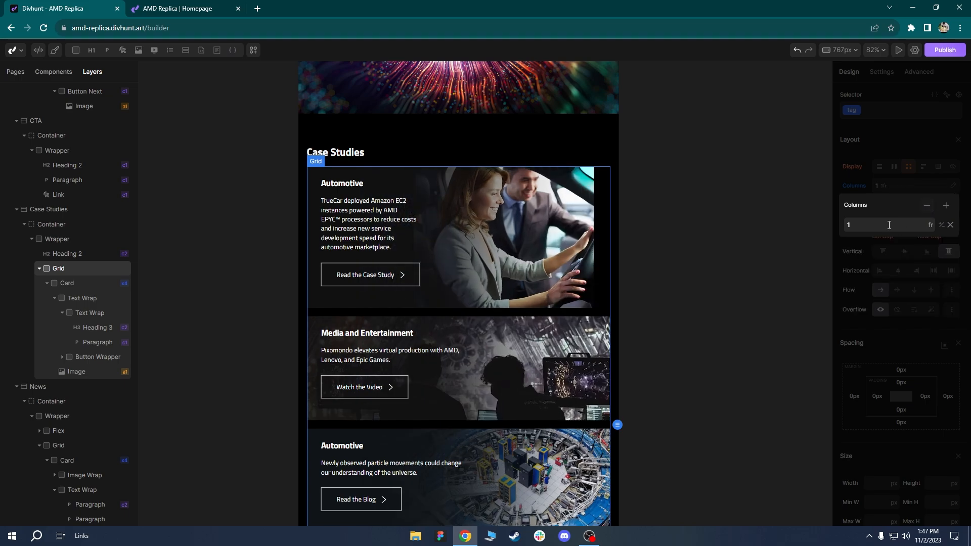
{"action": "left_click", "coordinate": [895, 187]}
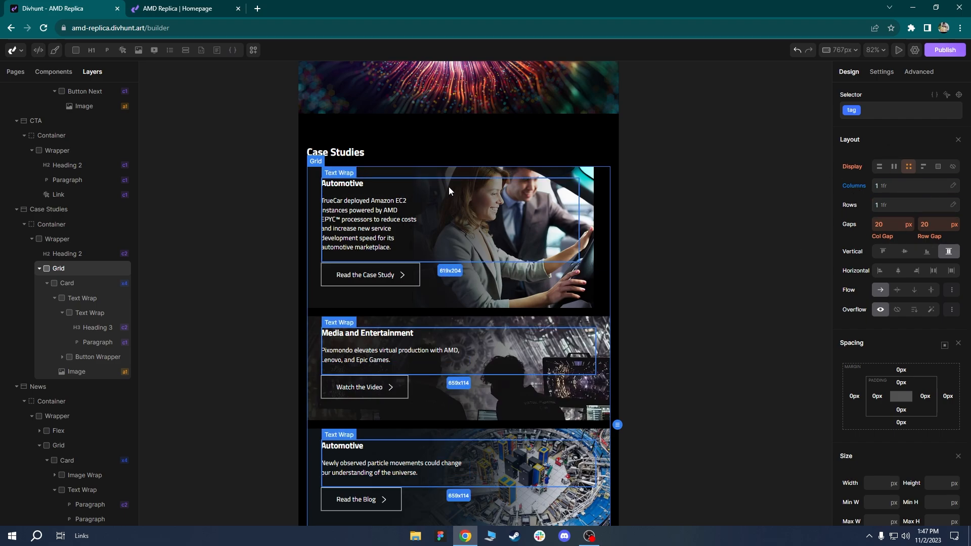
{"action": "left_click", "coordinate": [440, 174]}
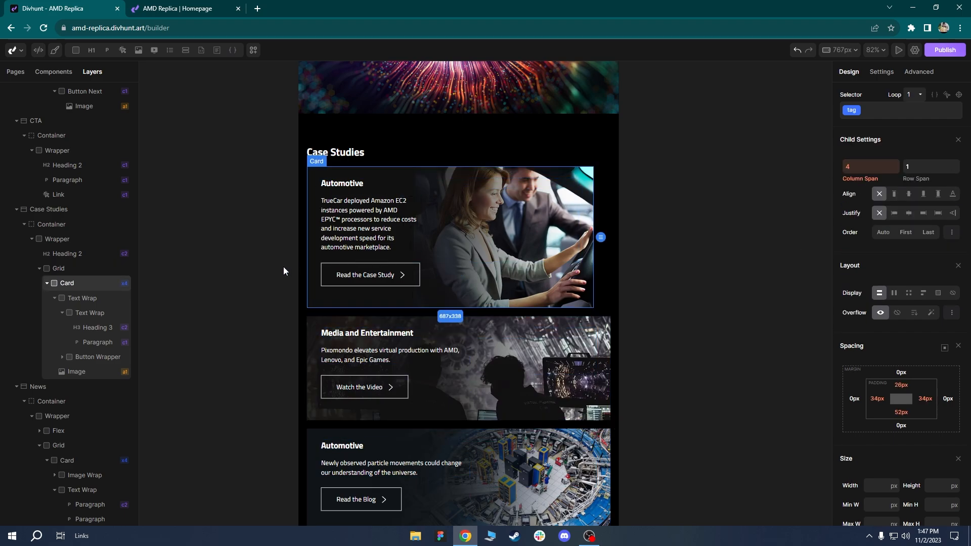
{"action": "scroll", "coordinate": [415, 313], "scroll_direction": "down", "scroll_amount": 1}
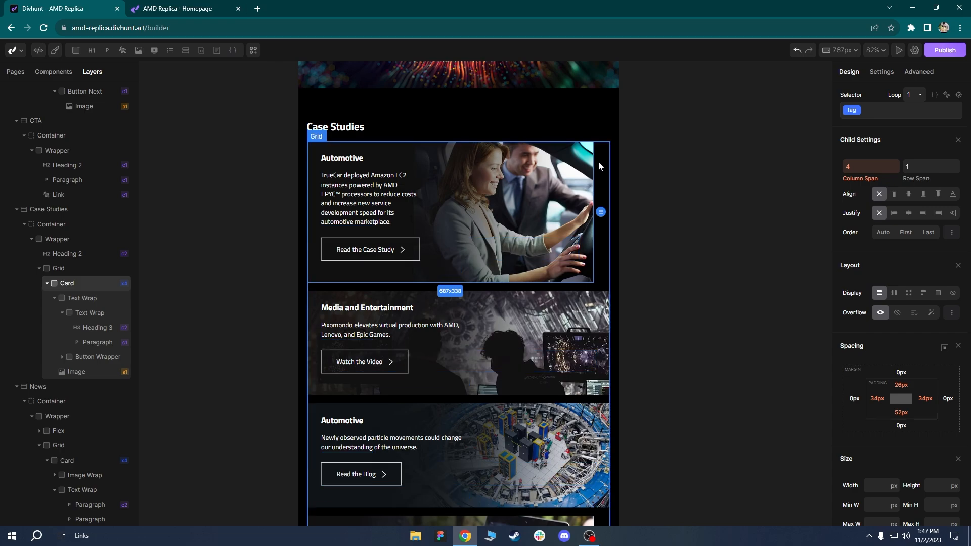
{"action": "scroll", "coordinate": [577, 218], "scroll_direction": "down", "scroll_amount": 5}
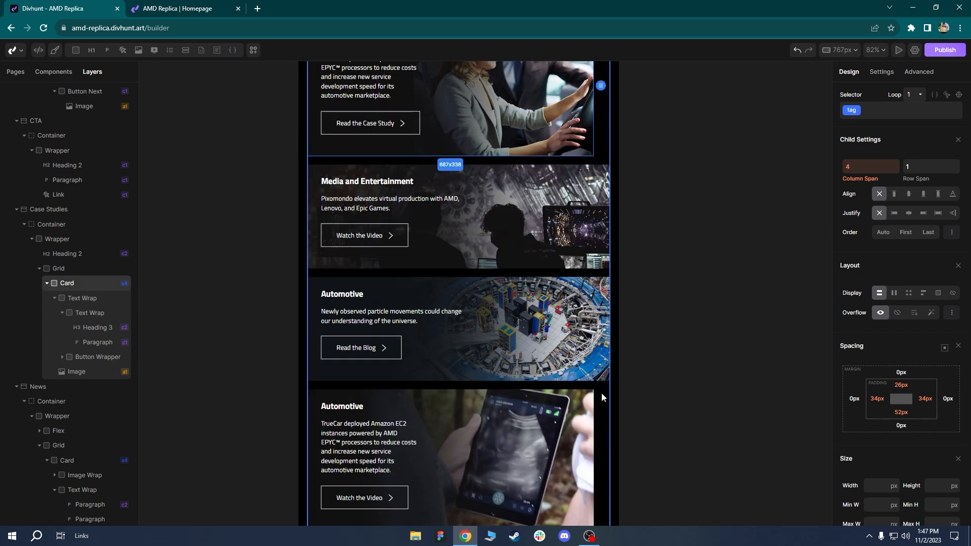
{"action": "left_click", "coordinate": [524, 394]}
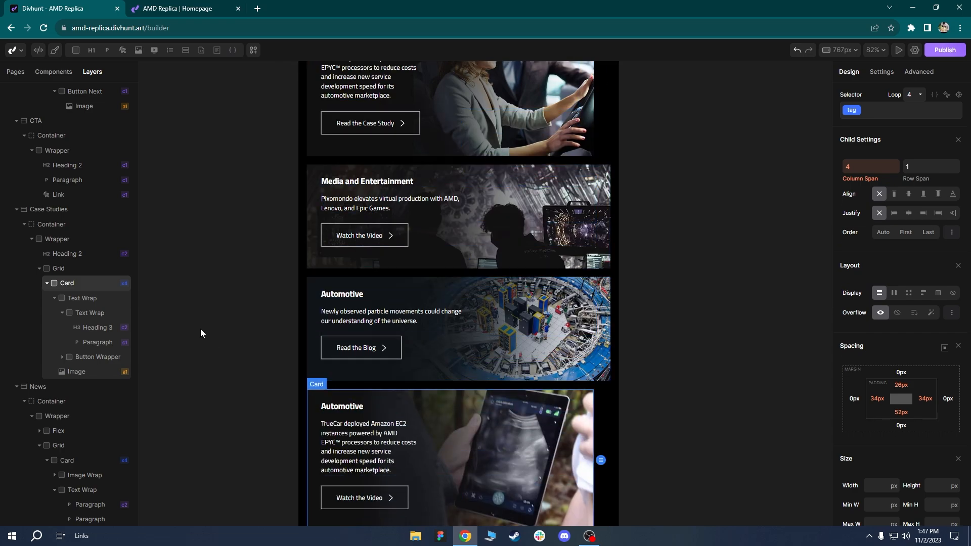
{"action": "left_click", "coordinate": [64, 284]}
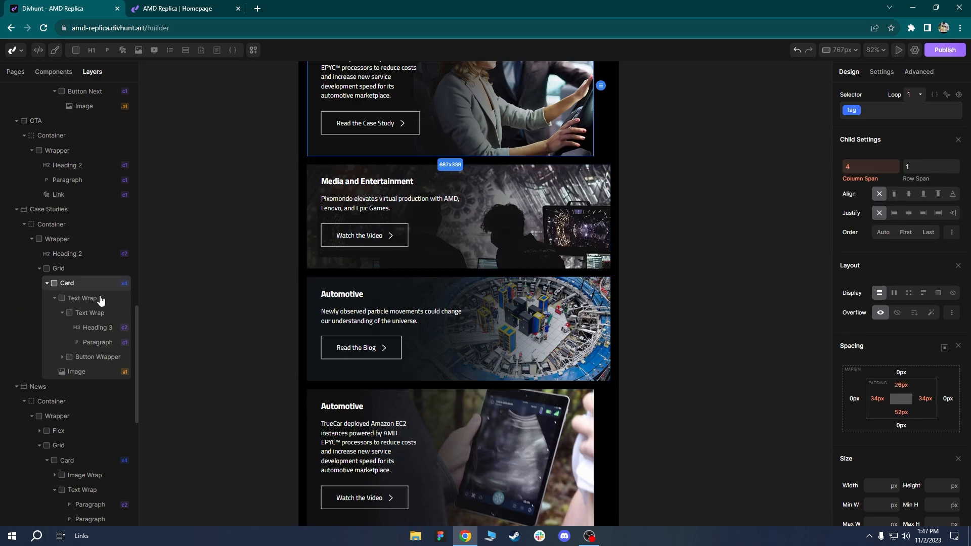
{"action": "left_click", "coordinate": [451, 404]}
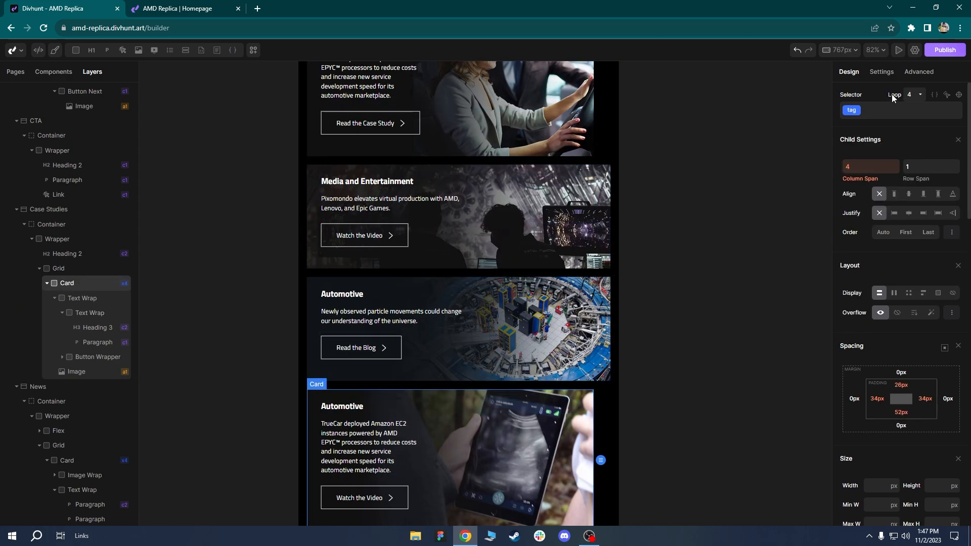
{"action": "left_click", "coordinate": [912, 94]}
{"action": "left_click", "coordinate": [912, 120]}
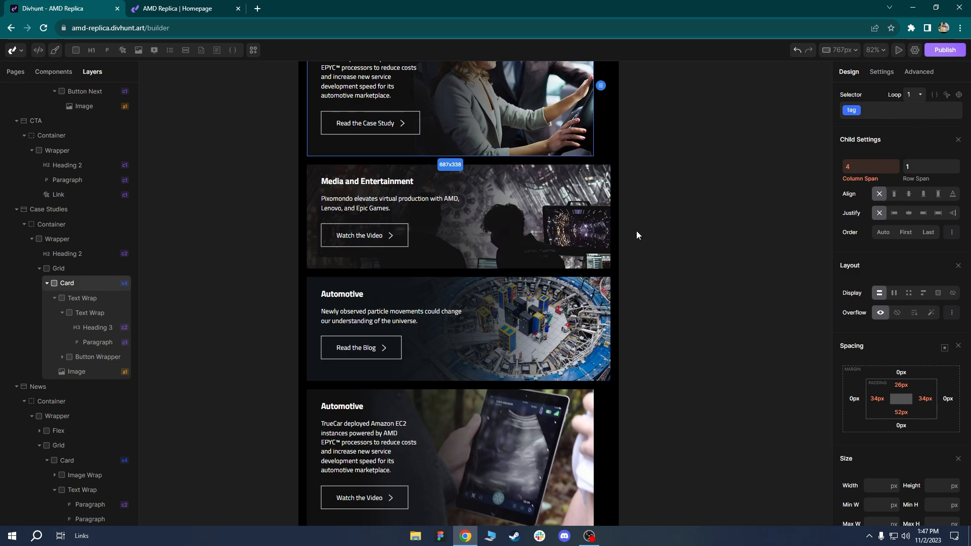
{"action": "scroll", "coordinate": [636, 234], "scroll_direction": "up", "scroll_amount": 5}
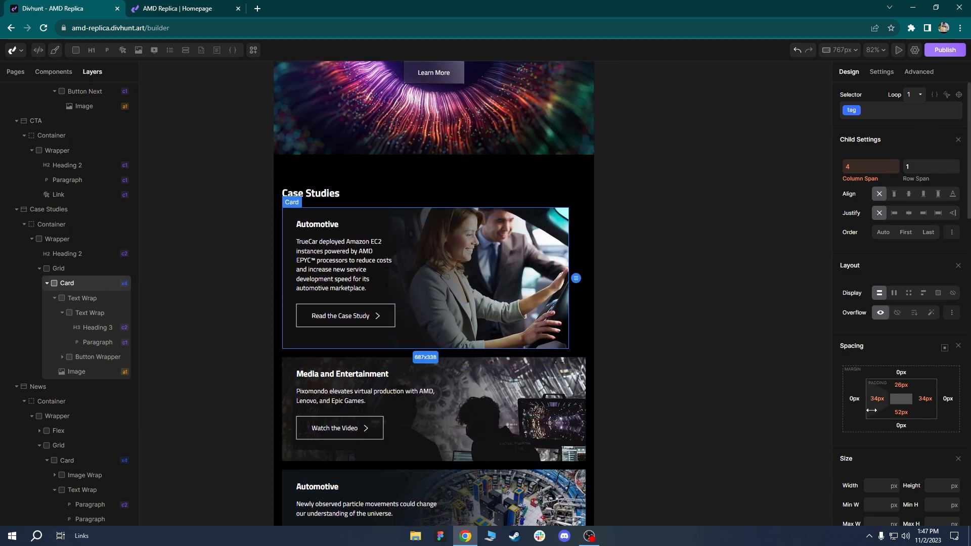
{"action": "left_click", "coordinate": [882, 486]}
{"action": "type", "text": "100%"}
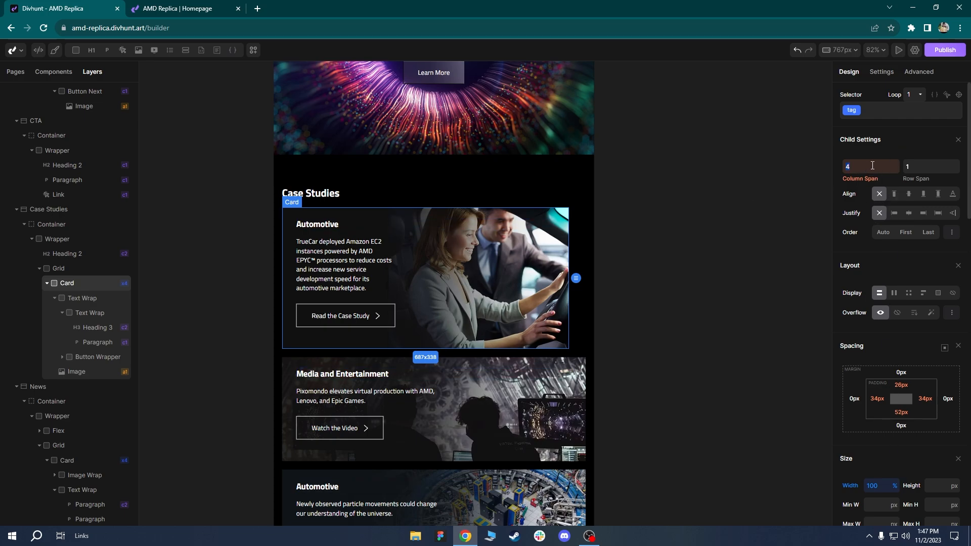
{"action": "type", "text": "1"}
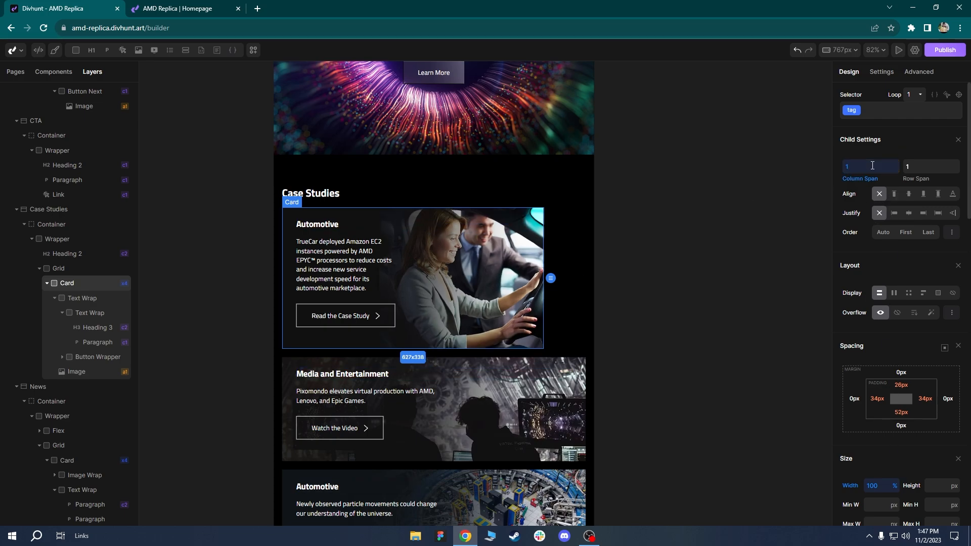
{"action": "scroll", "coordinate": [469, 313], "scroll_direction": "down", "scroll_amount": 4}
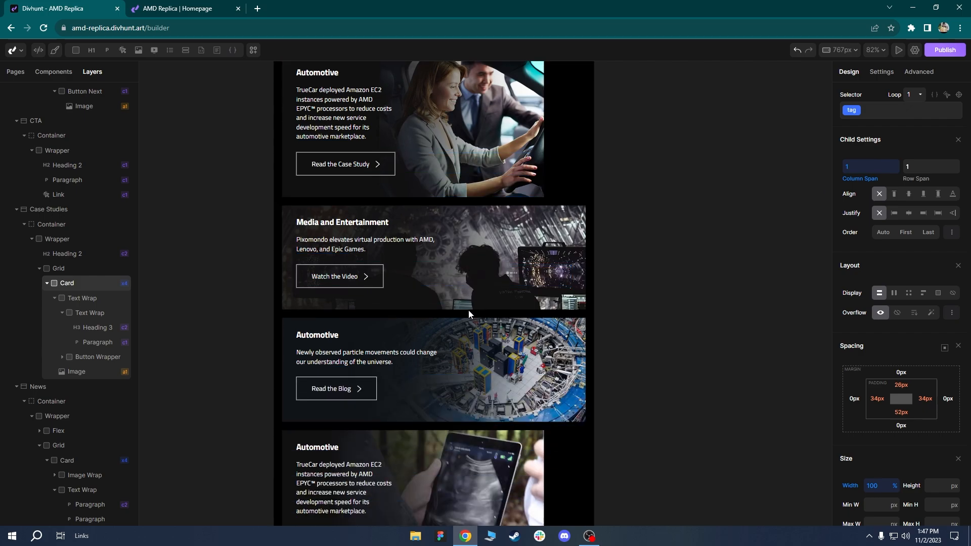
{"action": "scroll", "coordinate": [468, 311], "scroll_direction": "up", "scroll_amount": 4}
{"action": "left_click", "coordinate": [854, 183]}
{"action": "left_click", "coordinate": [864, 215]}
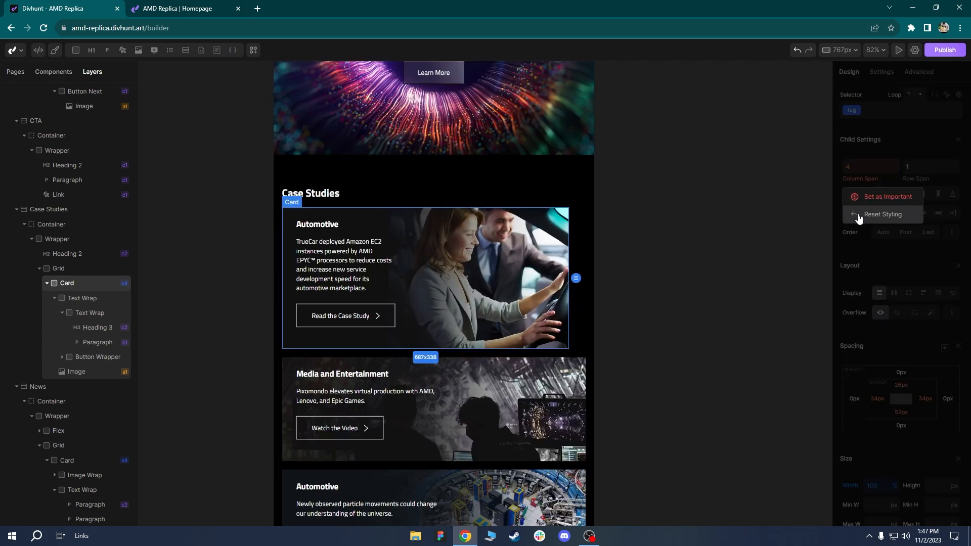
{"action": "scroll", "coordinate": [654, 346], "scroll_direction": "down", "scroll_amount": 2}
{"action": "left_click", "coordinate": [850, 485]}
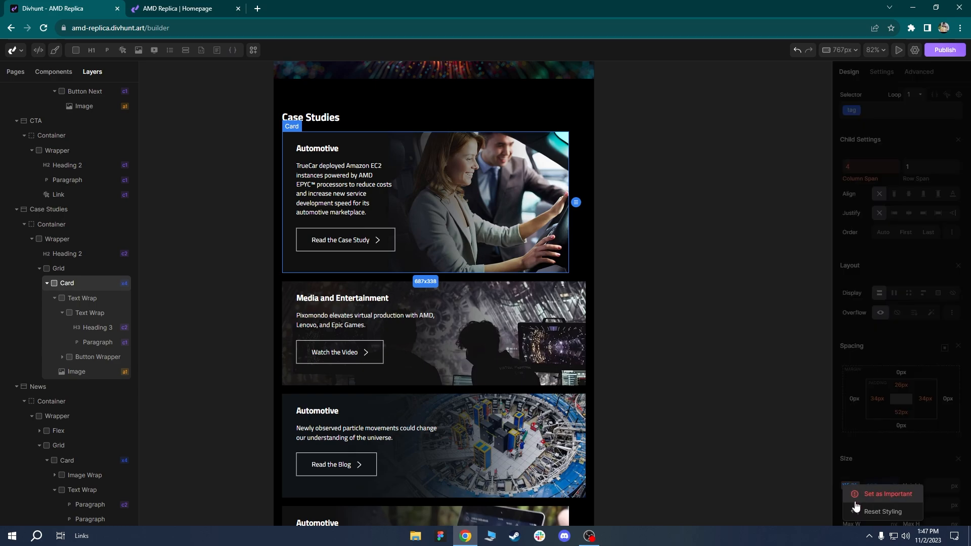
{"action": "left_click", "coordinate": [885, 510]}
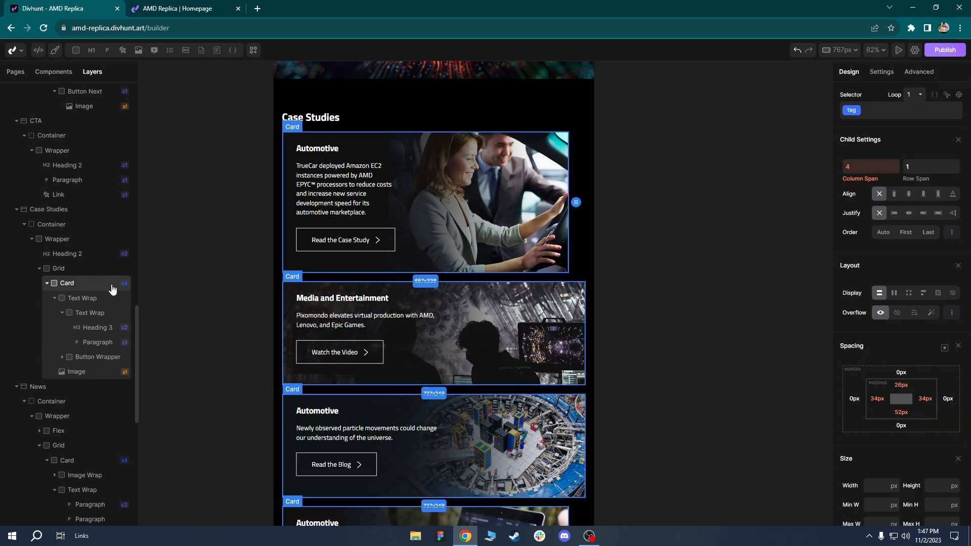
{"action": "left_click", "coordinate": [59, 269]}
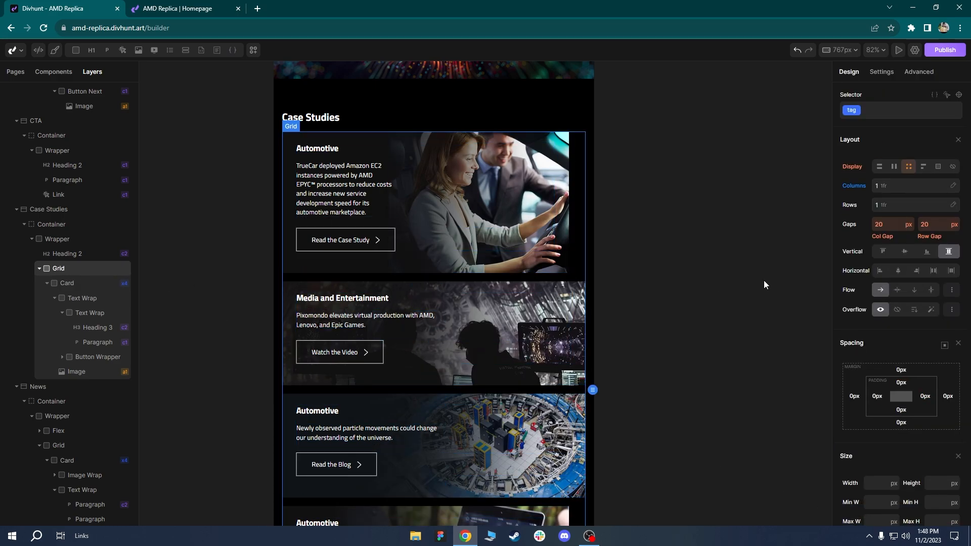
Lay out the case-study cards as a vertical flex column.
{"action": "left_click", "coordinate": [895, 167]}
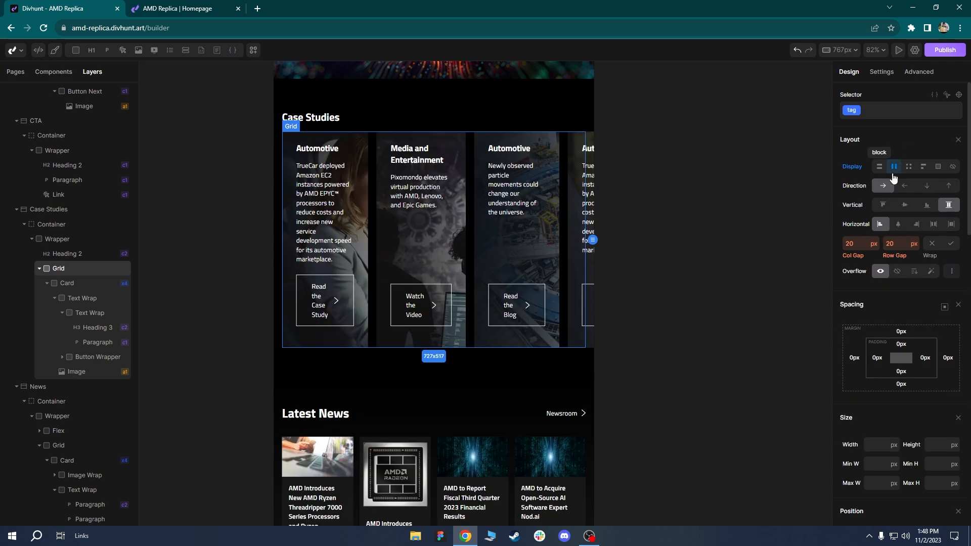
{"action": "left_click", "coordinate": [929, 187]}
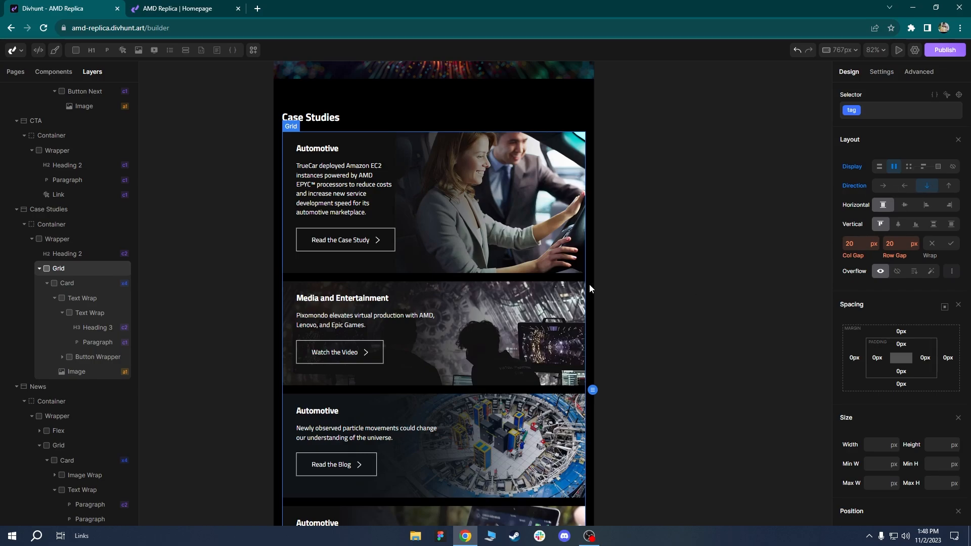
{"action": "scroll", "coordinate": [494, 253], "scroll_direction": "down", "scroll_amount": 5}
{"action": "scroll", "coordinate": [481, 132], "scroll_direction": "up", "scroll_amount": 3}
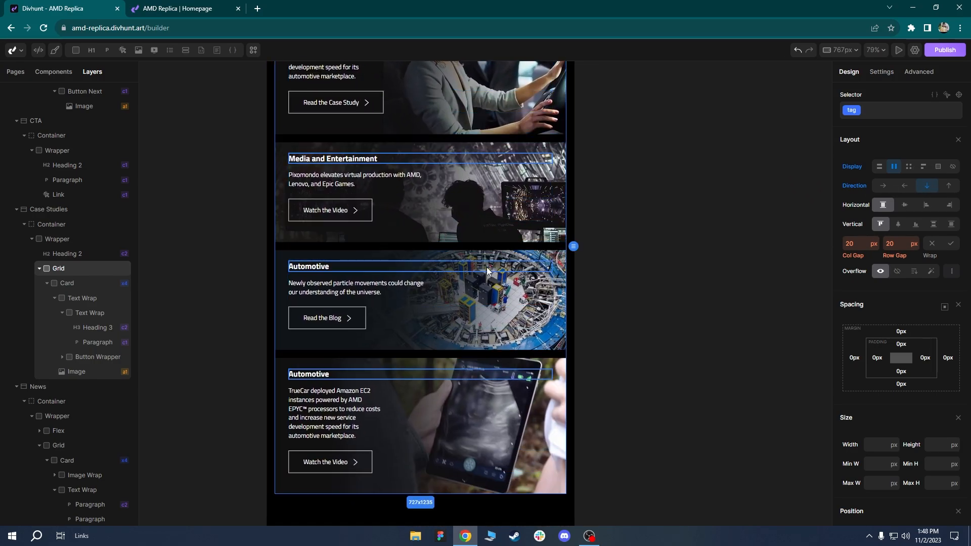
{"action": "scroll", "coordinate": [501, 157], "scroll_direction": "down", "scroll_amount": 3}
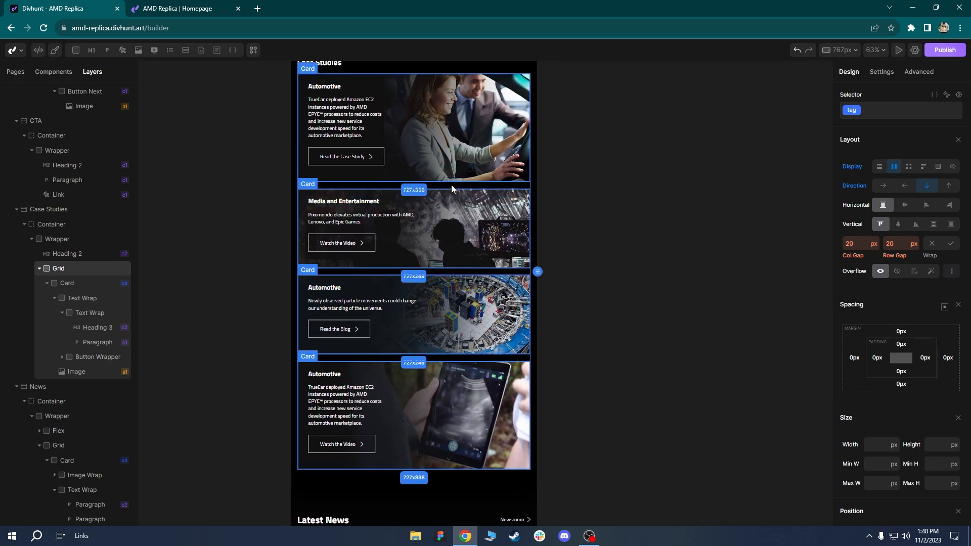
{"action": "scroll", "coordinate": [451, 185], "scroll_direction": "up", "scroll_amount": 3}
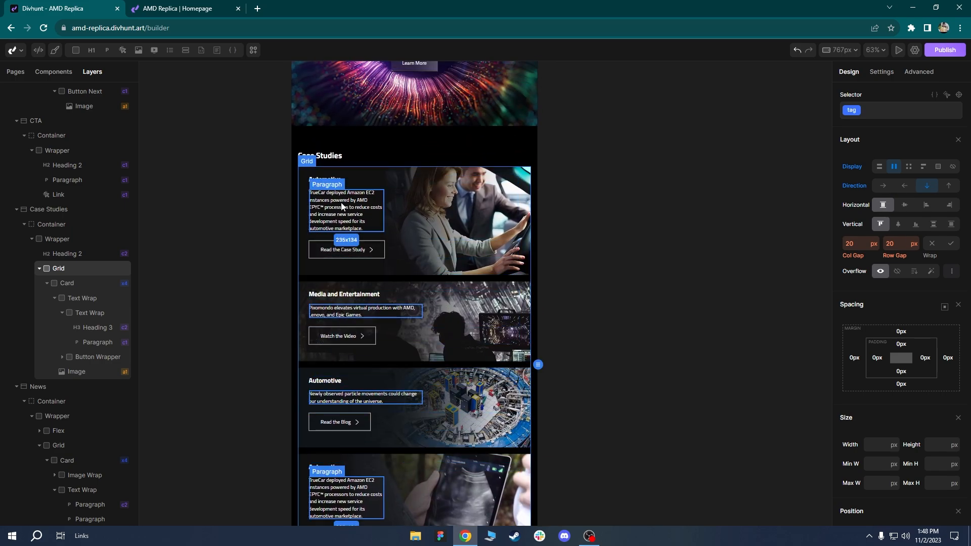
Set the first Automotive card paragraph's max width to 400px.
{"action": "left_click", "coordinate": [344, 208]}
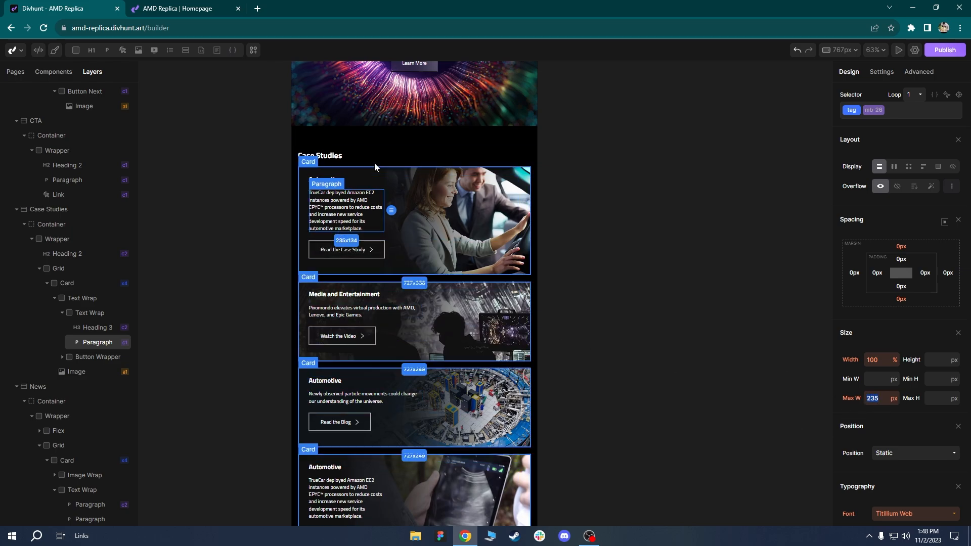
{"action": "scroll", "coordinate": [354, 197], "scroll_direction": "up", "scroll_amount": 5}
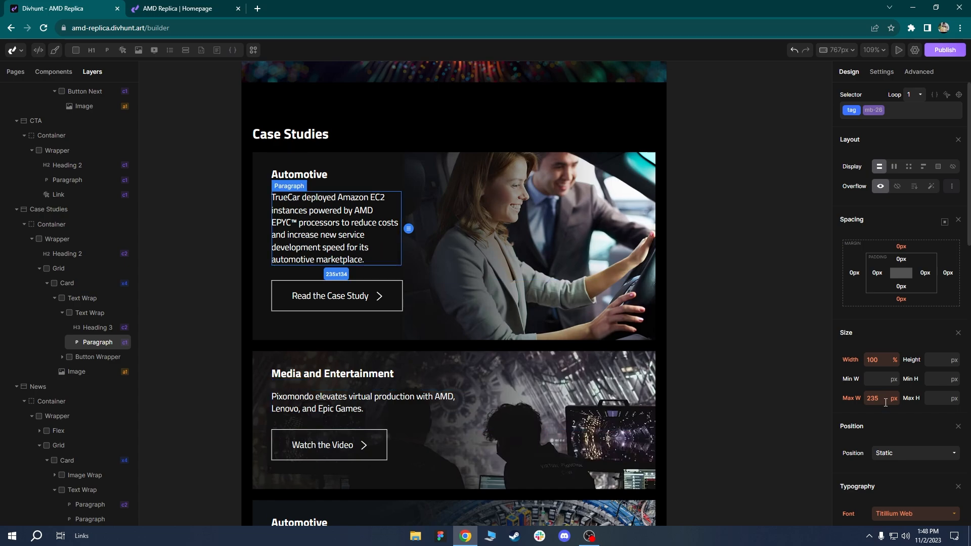
{"action": "left_click", "coordinate": [372, 402]}
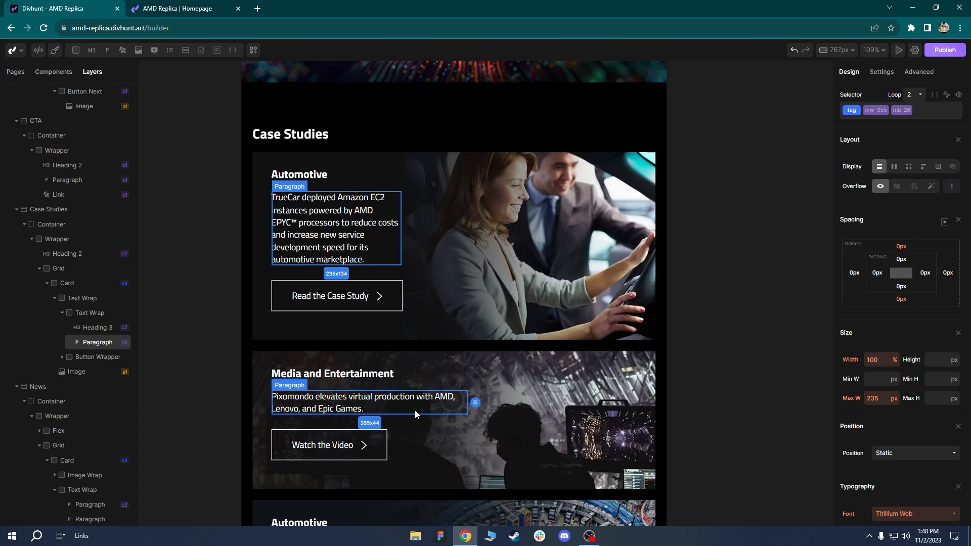
{"action": "left_click", "coordinate": [366, 249]}
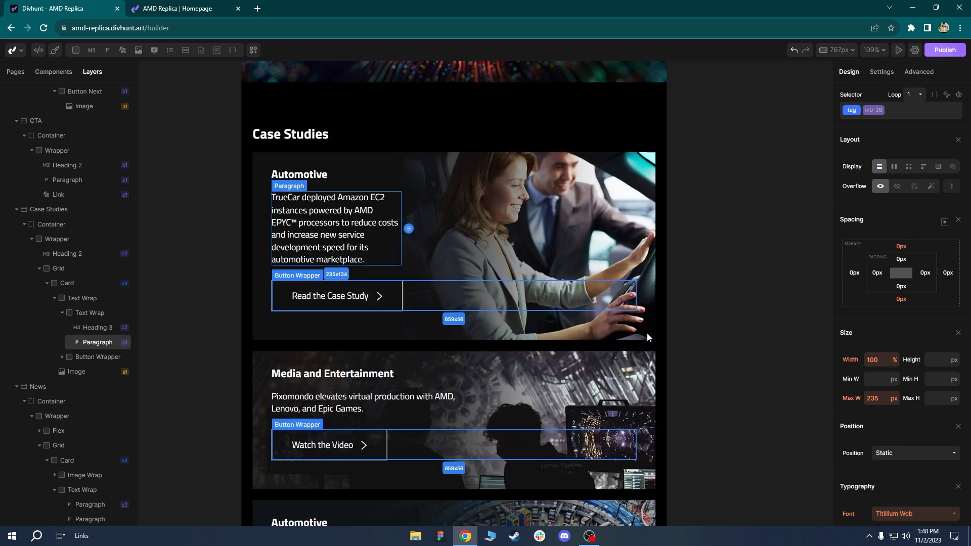
{"action": "type", "text": "400"}
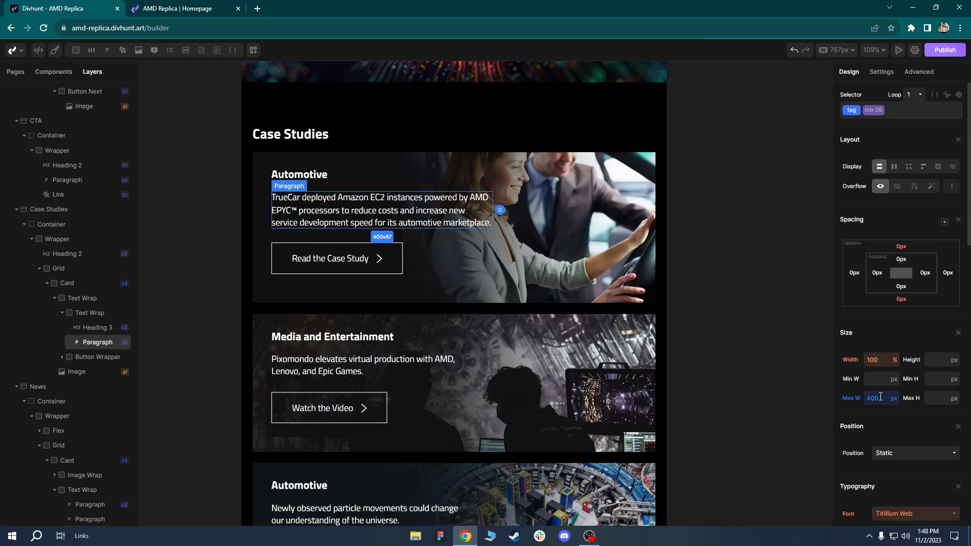
{"action": "left_click", "coordinate": [559, 308]}
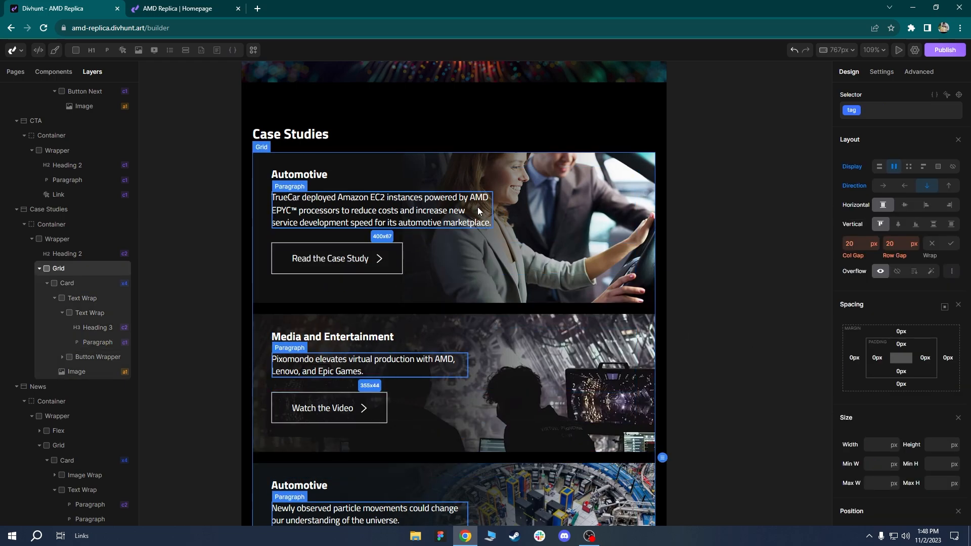
{"action": "scroll", "coordinate": [514, 284], "scroll_direction": "down", "scroll_amount": 2, "text": "ctrl"}
Set the News section's top padding to the 40px preset.
{"action": "scroll", "coordinate": [475, 232], "scroll_direction": "down", "scroll_amount": 3}
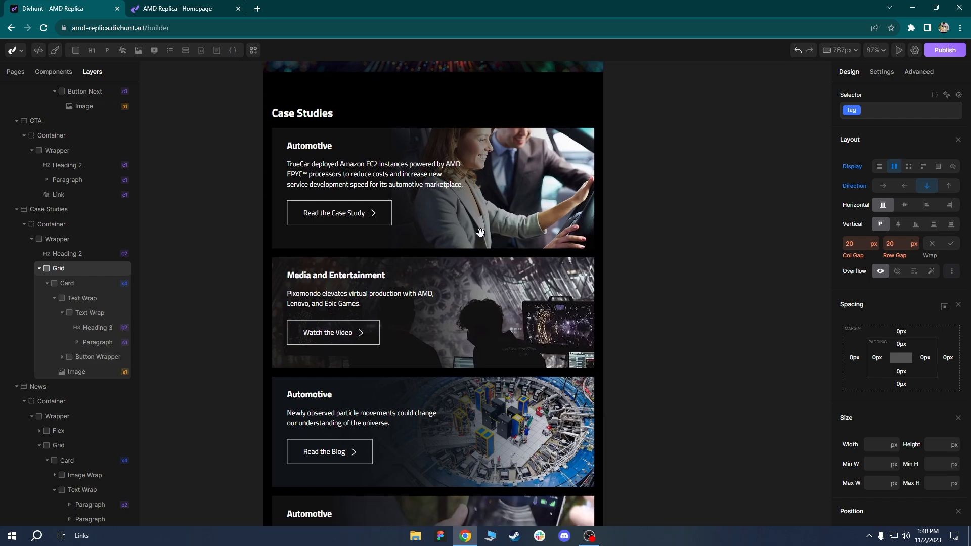
{"action": "scroll", "coordinate": [504, 291], "scroll_direction": "down", "scroll_amount": 4, "text": "ctrl"}
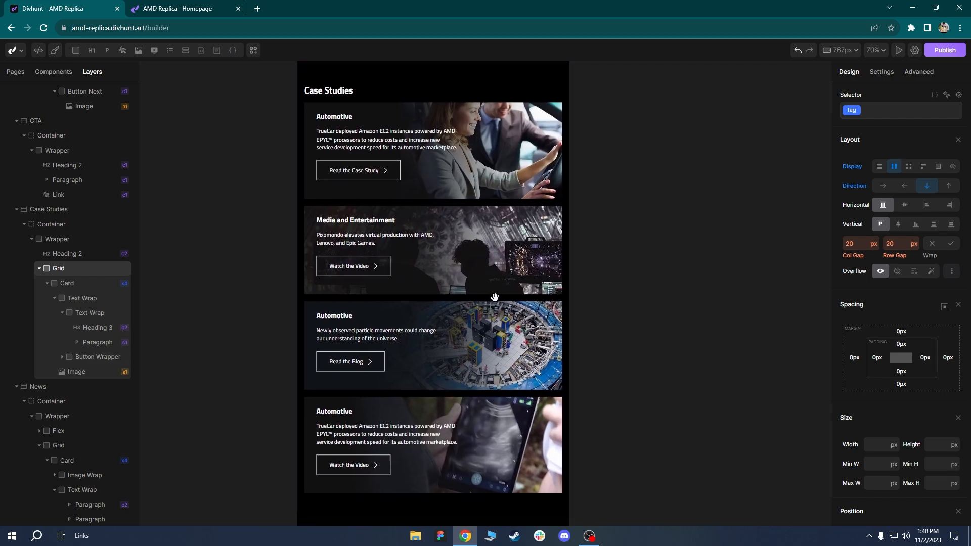
{"action": "scroll", "coordinate": [483, 285], "scroll_direction": "up", "scroll_amount": 2, "text": "ctrl"}
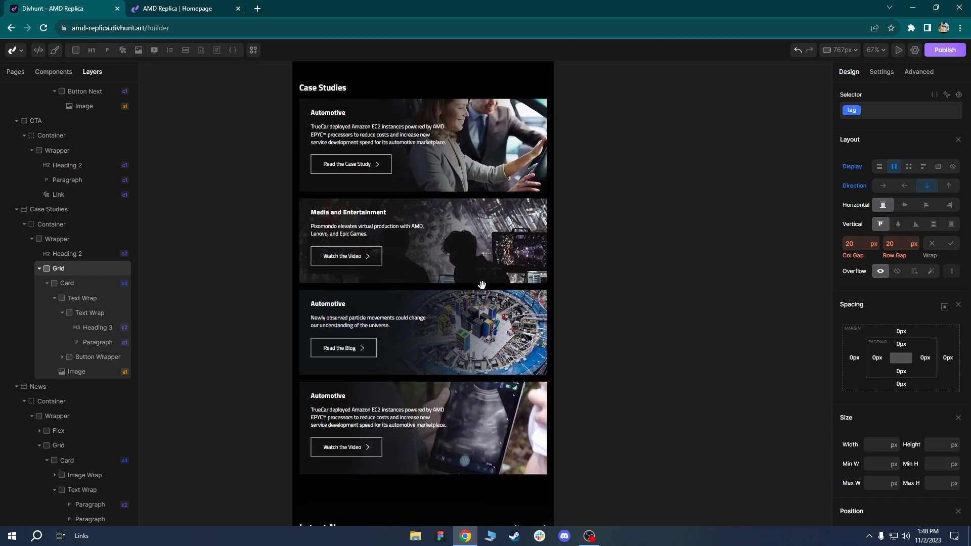
{"action": "left_click_drag", "start_coordinate": [481, 275], "coordinate": [487, 217]}
{"action": "scroll", "coordinate": [465, 293], "scroll_direction": "down", "scroll_amount": 3}
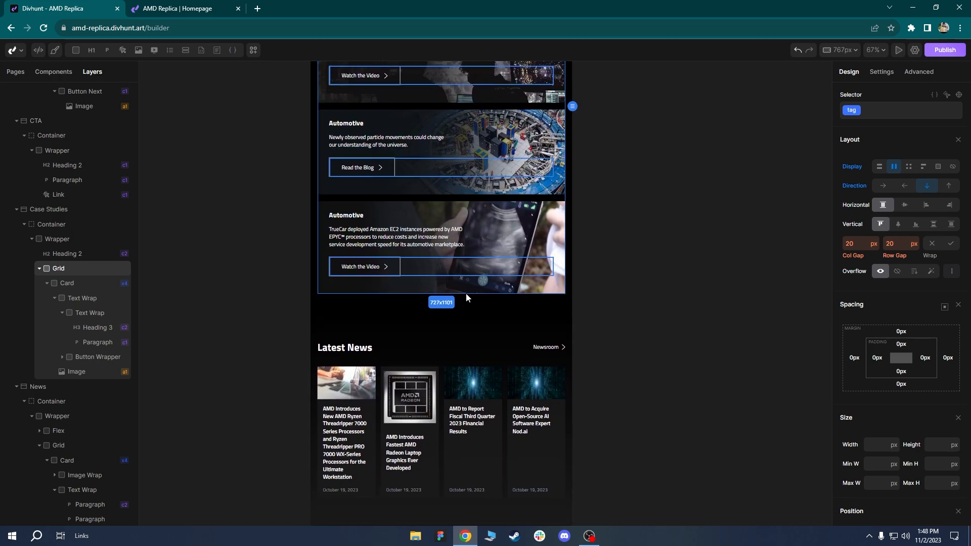
{"action": "left_click", "coordinate": [384, 288]}
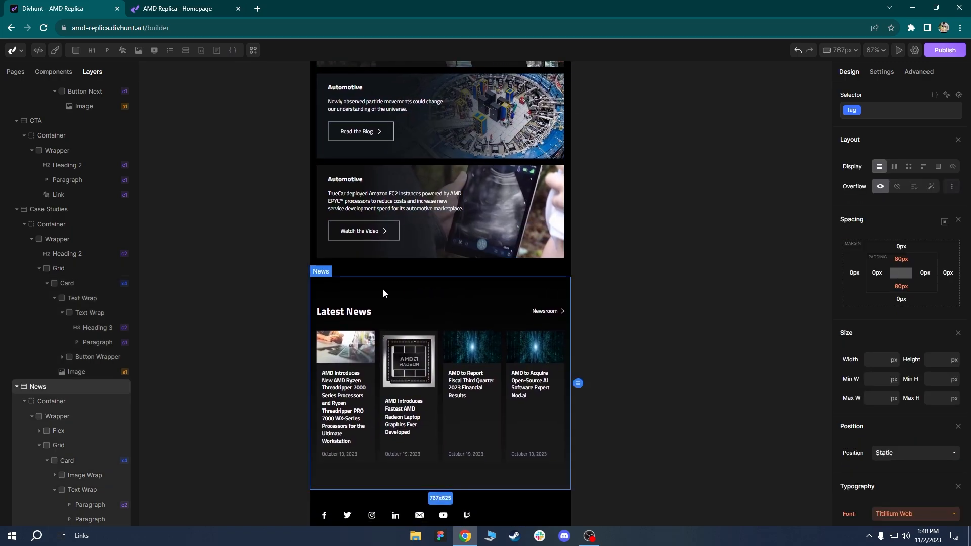
{"action": "scroll", "coordinate": [403, 291], "scroll_direction": "up", "scroll_amount": 1, "text": "ctrl"}
{"action": "scroll", "coordinate": [406, 279], "scroll_direction": "up", "scroll_amount": 1, "text": "ctrl"}
{"action": "left_click_drag", "start_coordinate": [406, 279], "coordinate": [417, 263]}
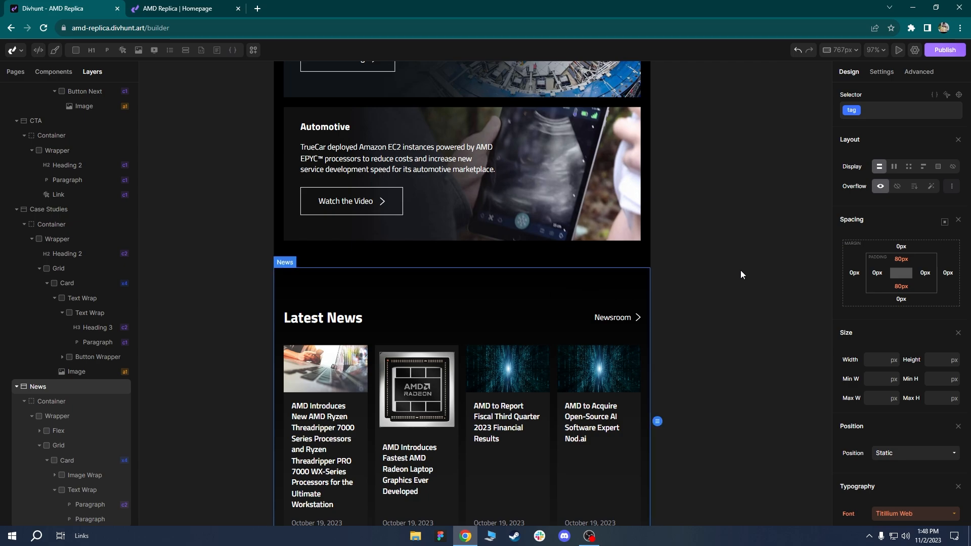
{"action": "left_click", "coordinate": [414, 263]}
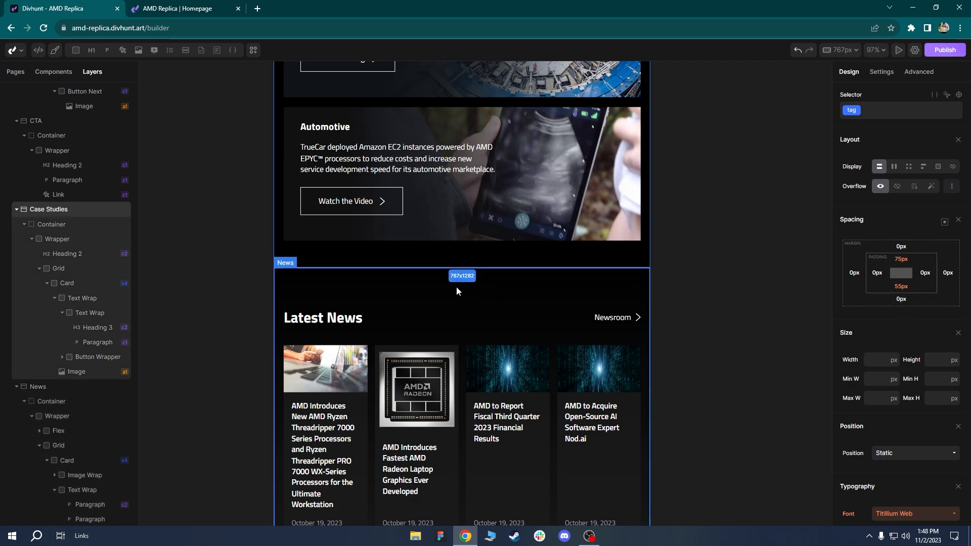
{"action": "left_click", "coordinate": [425, 286]}
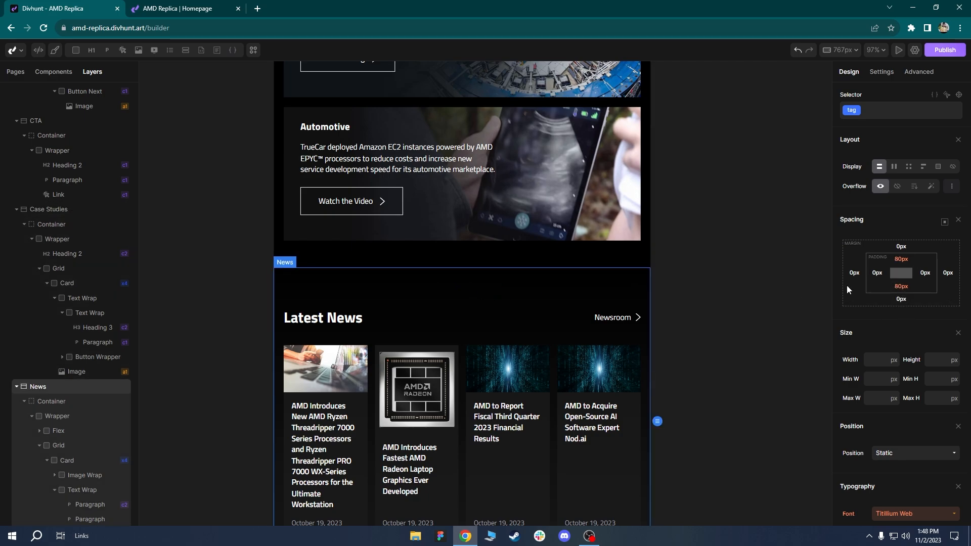
{"action": "left_click", "coordinate": [902, 260]}
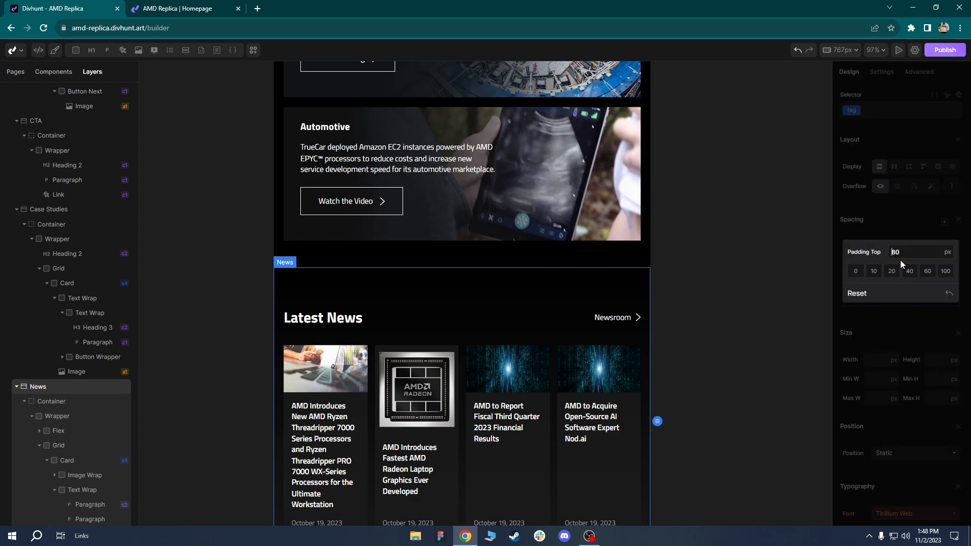
{"action": "left_click", "coordinate": [904, 272]}
Lower the News section's top padding further to 20px.
{"action": "left_click", "coordinate": [436, 261]}
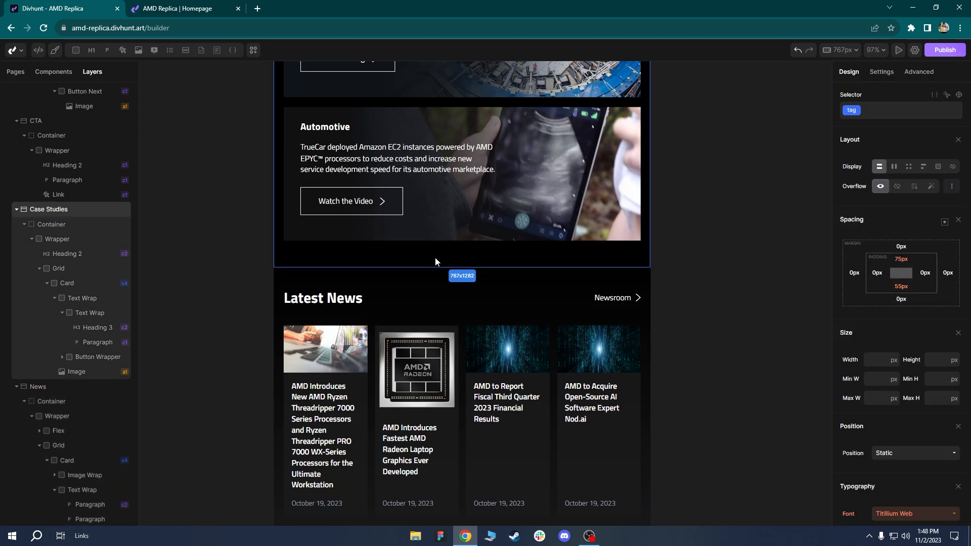
{"action": "scroll", "coordinate": [458, 258], "scroll_direction": "up", "scroll_amount": 1, "text": "ctrl"}
{"action": "left_click", "coordinate": [363, 278]}
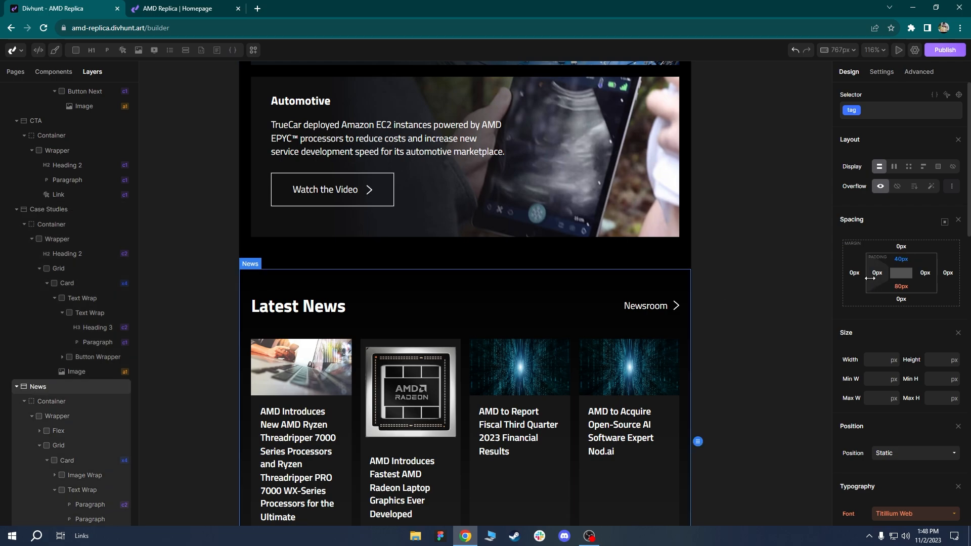
{"action": "left_click", "coordinate": [901, 262]}
{"action": "left_click", "coordinate": [894, 274]}
{"action": "left_click", "coordinate": [546, 255]}
{"action": "scroll", "coordinate": [465, 219], "scroll_direction": "down", "scroll_amount": 1, "text": "ctrl"}
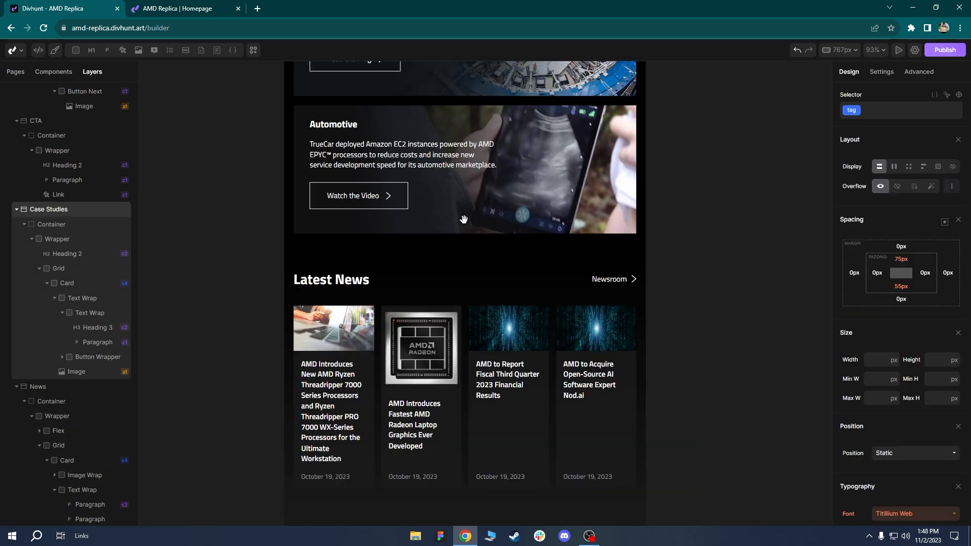
{"action": "scroll", "coordinate": [464, 219], "scroll_direction": "down", "scroll_amount": 2}
{"action": "scroll", "coordinate": [480, 212], "scroll_direction": "up", "scroll_amount": 2, "text": "ctrl"}
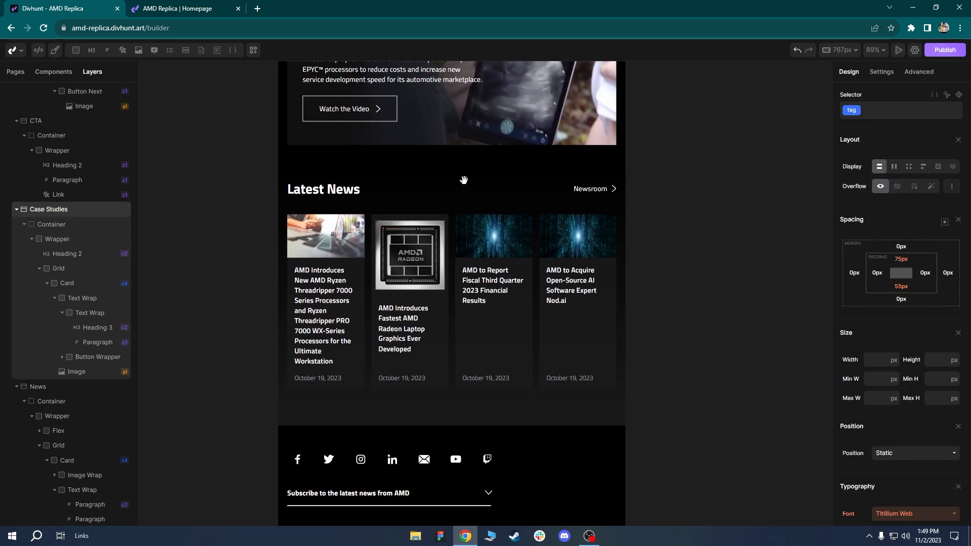
Reduce the Latest News grid from 4 to 2 columns, laying the four cards two by two.
{"action": "left_click", "coordinate": [450, 244]}
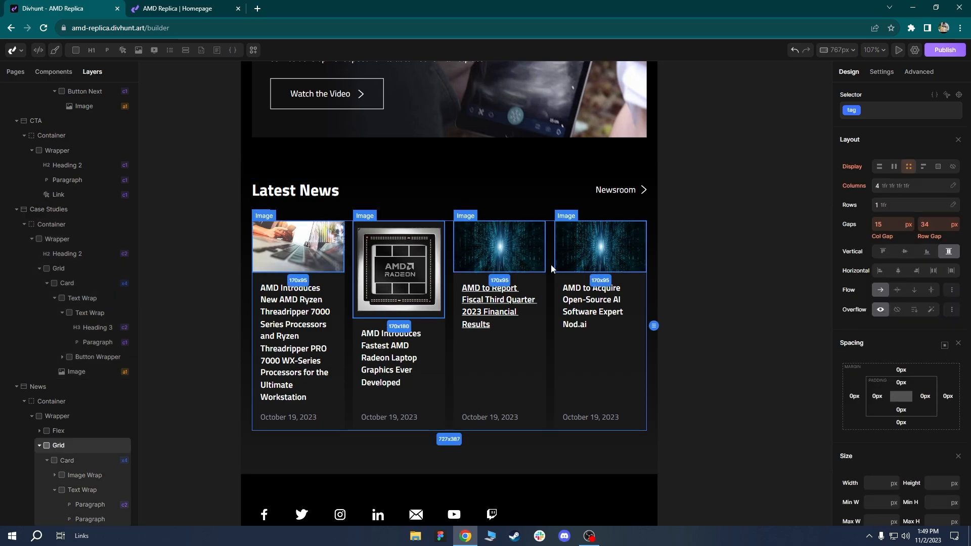
{"action": "left_click", "coordinate": [904, 187]}
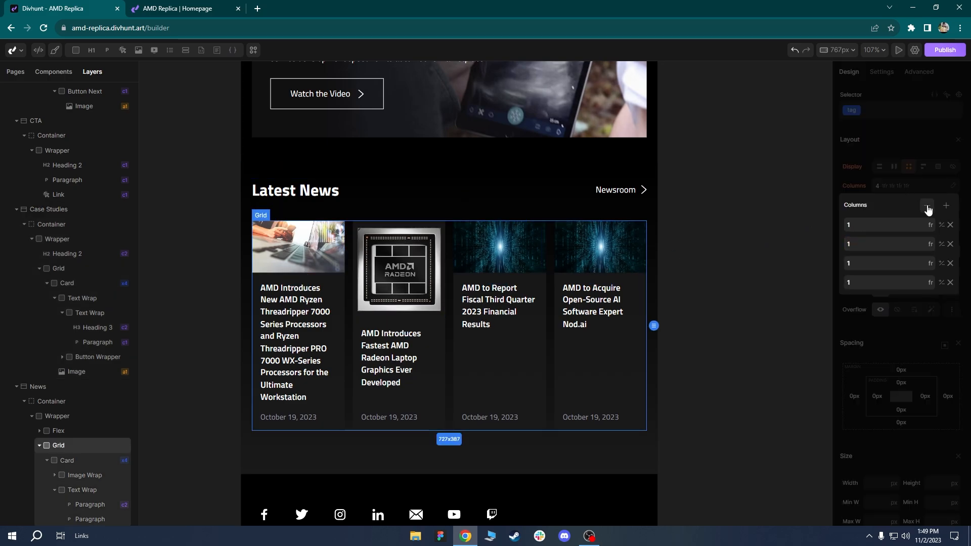
{"action": "left_click", "coordinate": [927, 206]}
{"action": "left_click_drag", "start_coordinate": [501, 462], "coordinate": [526, 352]}
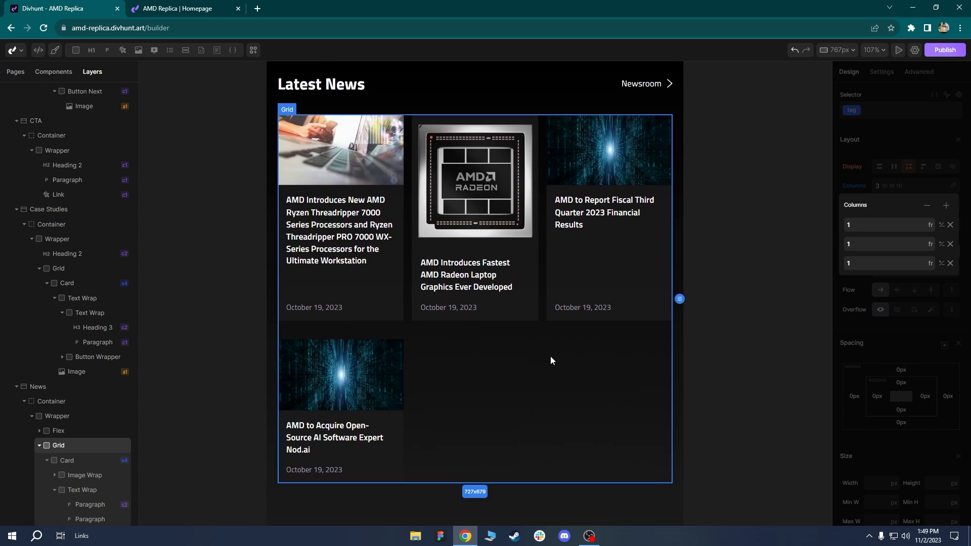
{"action": "left_click", "coordinate": [928, 206]}
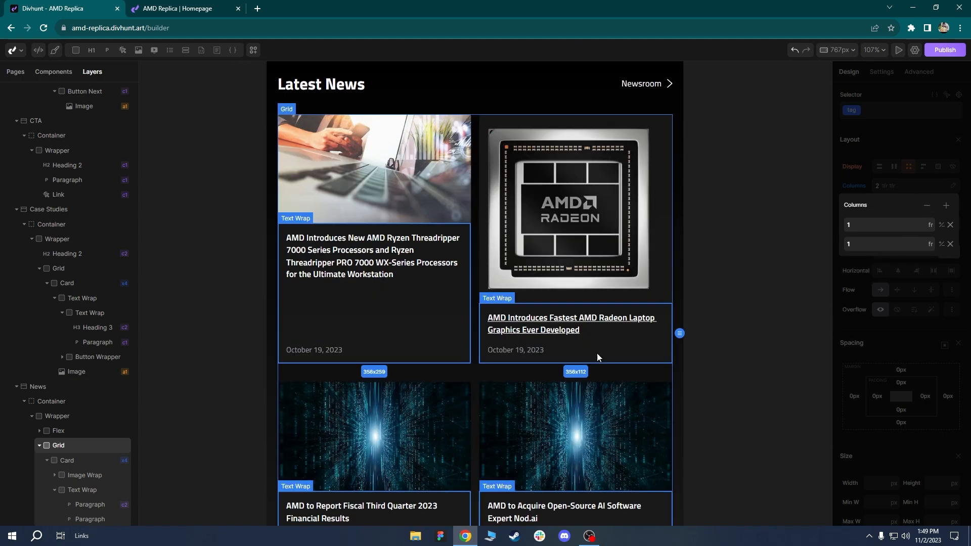
{"action": "scroll", "coordinate": [529, 302], "scroll_direction": "down", "scroll_amount": 3}
{"action": "scroll", "coordinate": [528, 302], "scroll_direction": "up", "scroll_amount": 2}
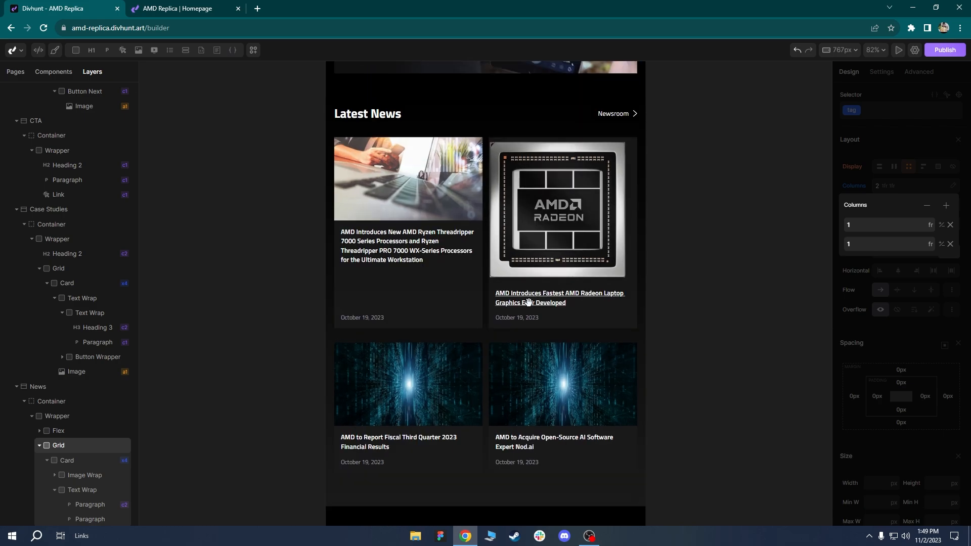
{"action": "left_click_drag", "start_coordinate": [529, 302], "coordinate": [517, 254]}
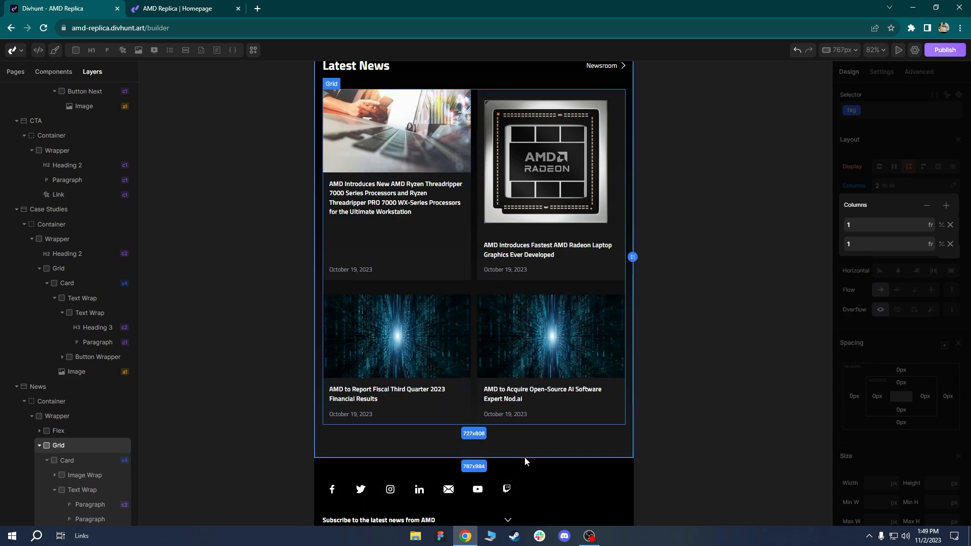
{"action": "scroll", "coordinate": [514, 454], "scroll_direction": "down", "scroll_amount": 3}
{"action": "scroll", "coordinate": [509, 442], "scroll_direction": "up", "scroll_amount": 3}
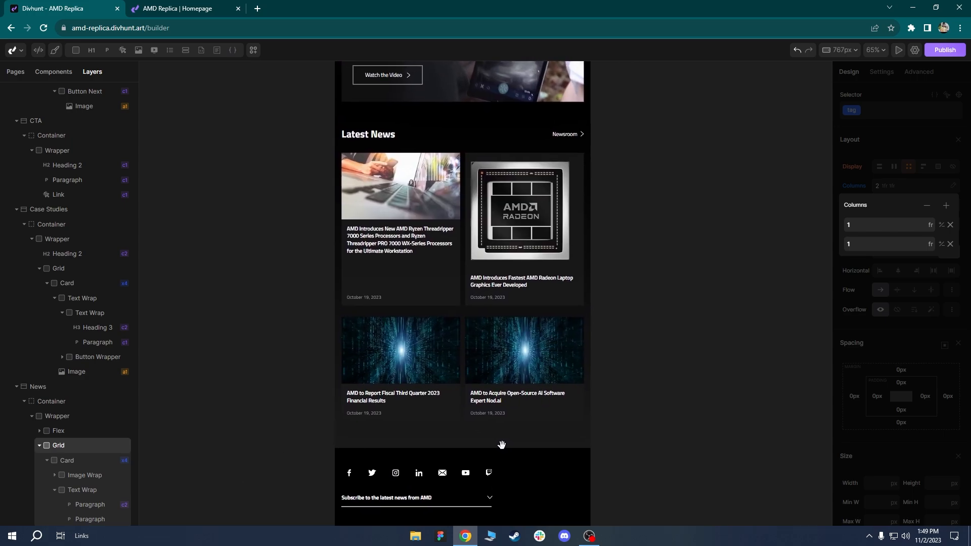
{"action": "left_click", "coordinate": [438, 423]}
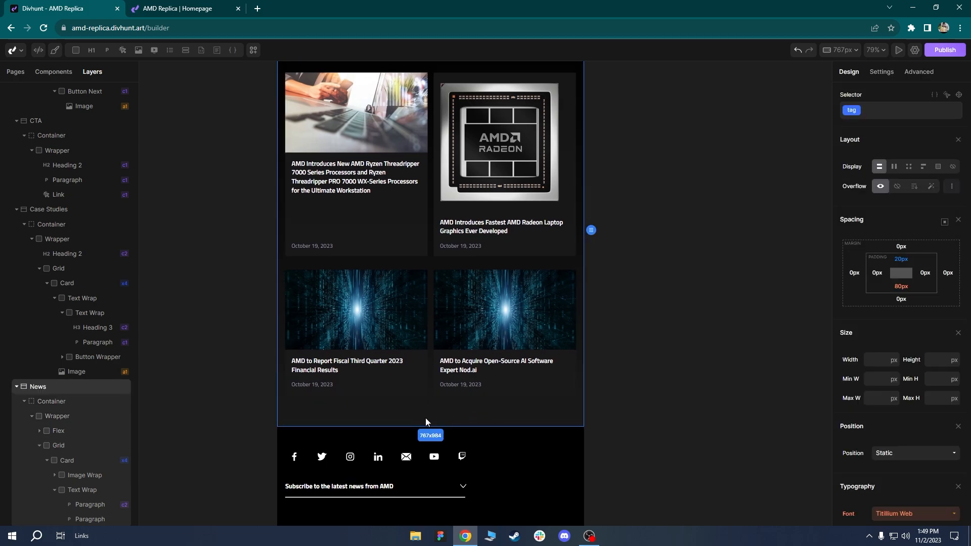
{"action": "left_click", "coordinate": [901, 286]}
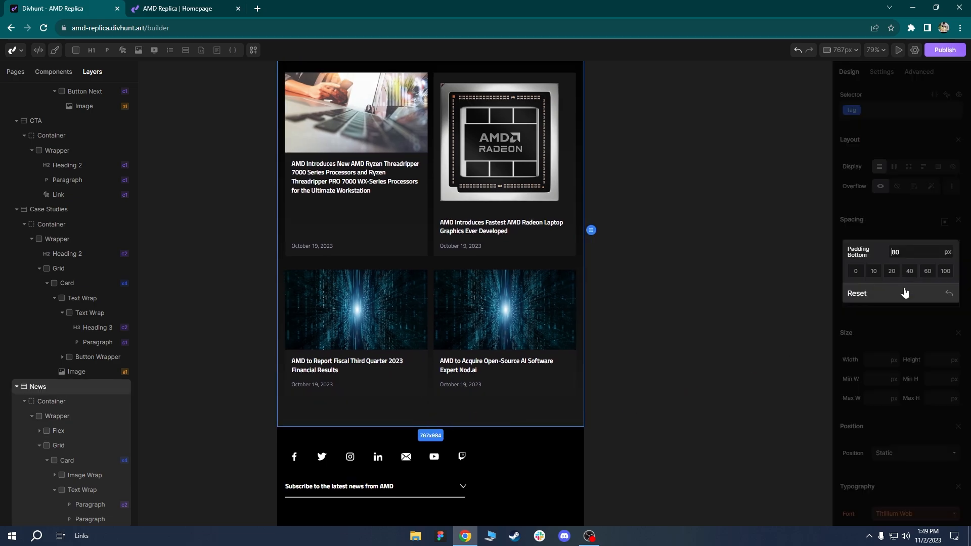
{"action": "left_click", "coordinate": [927, 272]}
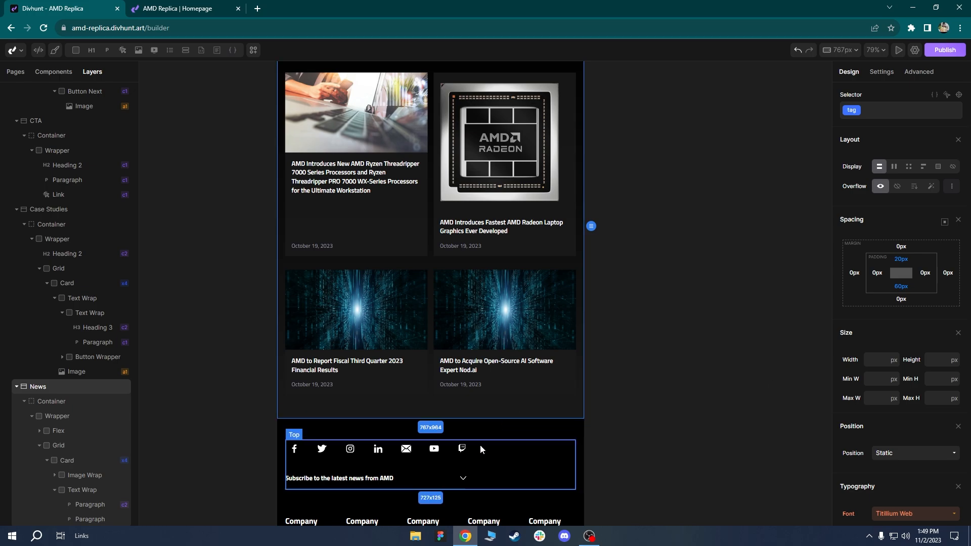
{"action": "scroll", "coordinate": [489, 458], "scroll_direction": "down", "scroll_amount": 5}
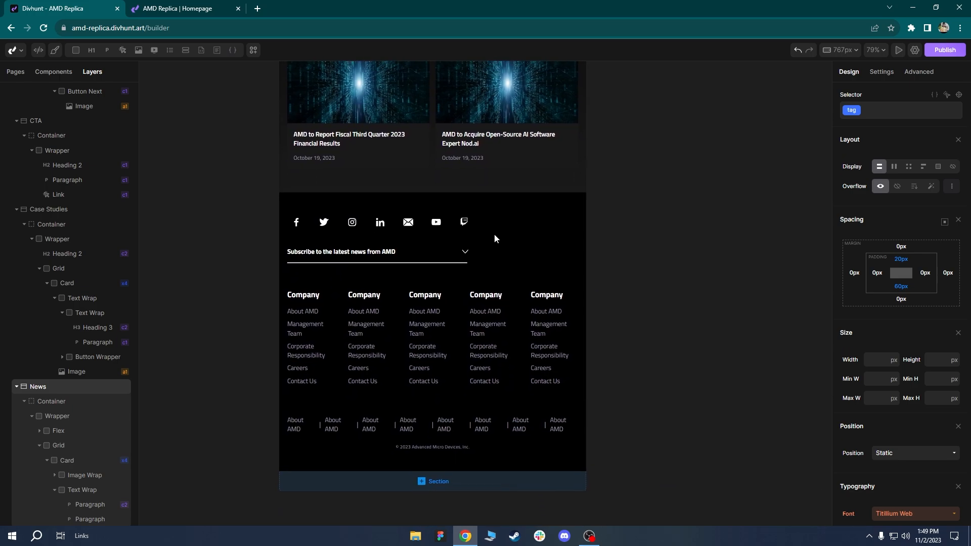
{"action": "scroll", "coordinate": [509, 233], "scroll_direction": "up", "scroll_amount": 3}
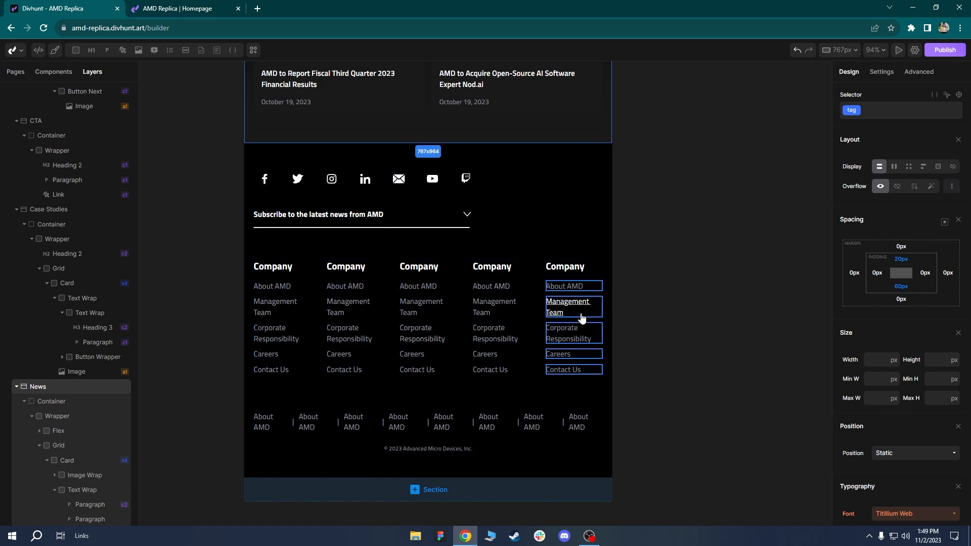
Cut the footer's Links Wrapper grid from 5 to 3 columns.
{"action": "left_click", "coordinate": [463, 305]}
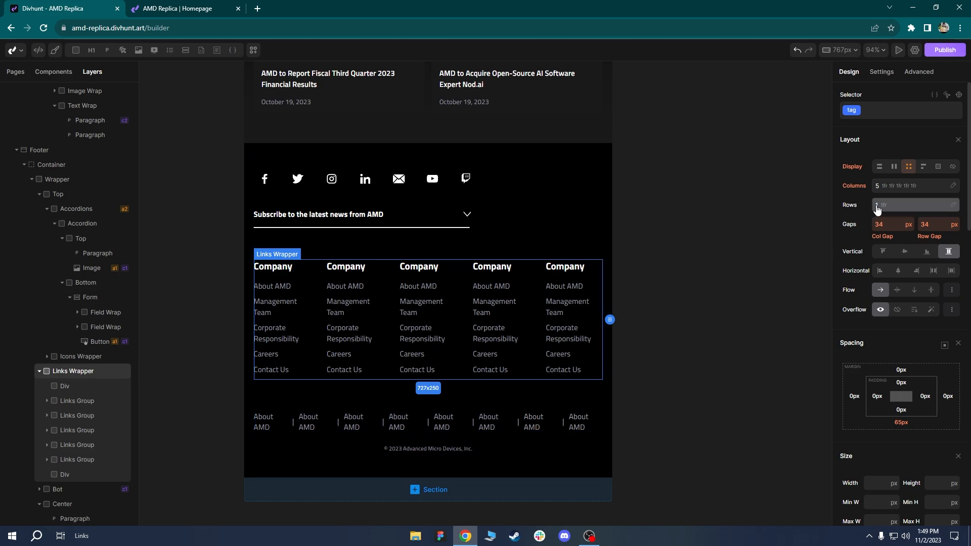
{"action": "left_click", "coordinate": [892, 186]}
{"action": "left_click", "coordinate": [928, 208]}
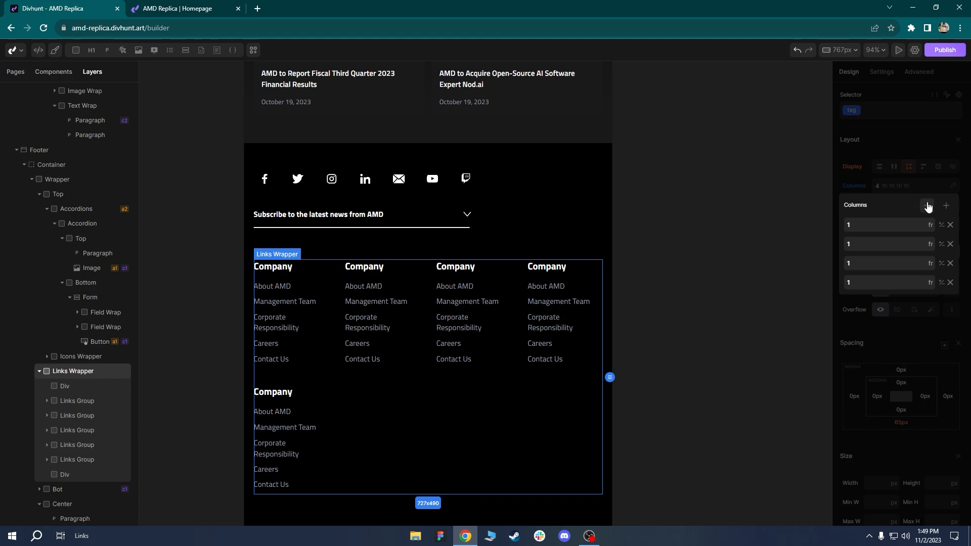
{"action": "left_click", "coordinate": [928, 207]}
{"action": "left_click_drag", "start_coordinate": [640, 437], "coordinate": [670, 395]}
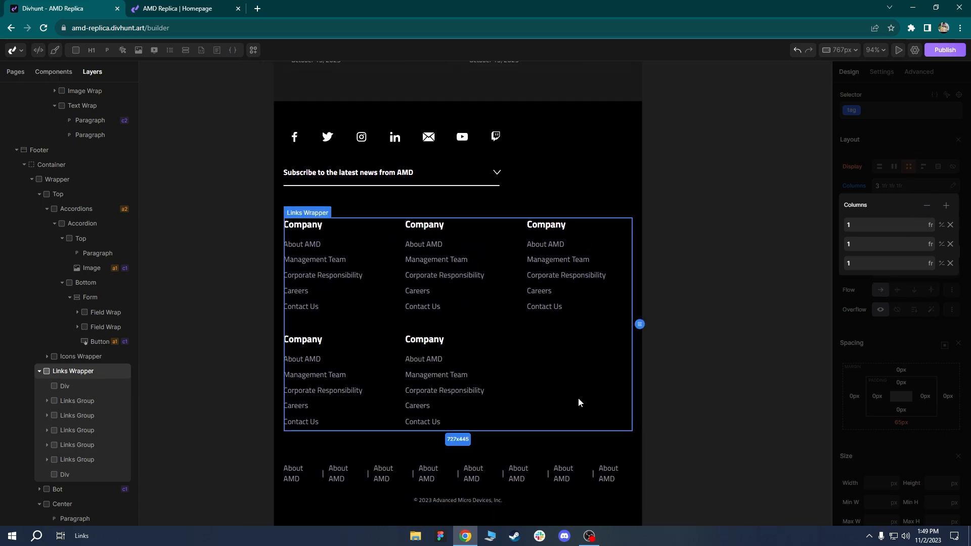
{"action": "left_click_drag", "start_coordinate": [578, 401], "coordinate": [597, 333]}
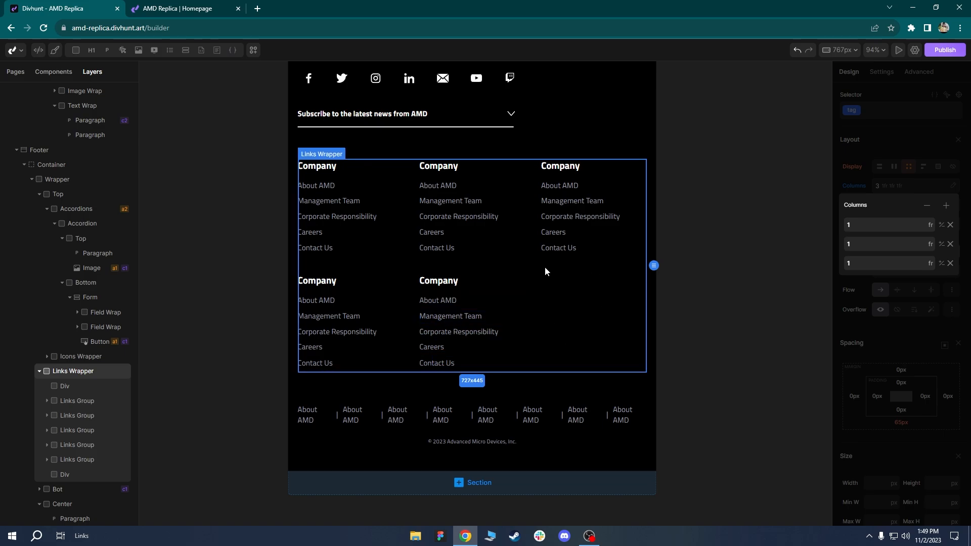
Select one of the bottom About AMD links in the footer.
{"action": "left_click_drag", "start_coordinate": [557, 130], "coordinate": [527, 163]}
{"action": "left_click_drag", "start_coordinate": [433, 393], "coordinate": [433, 329]}
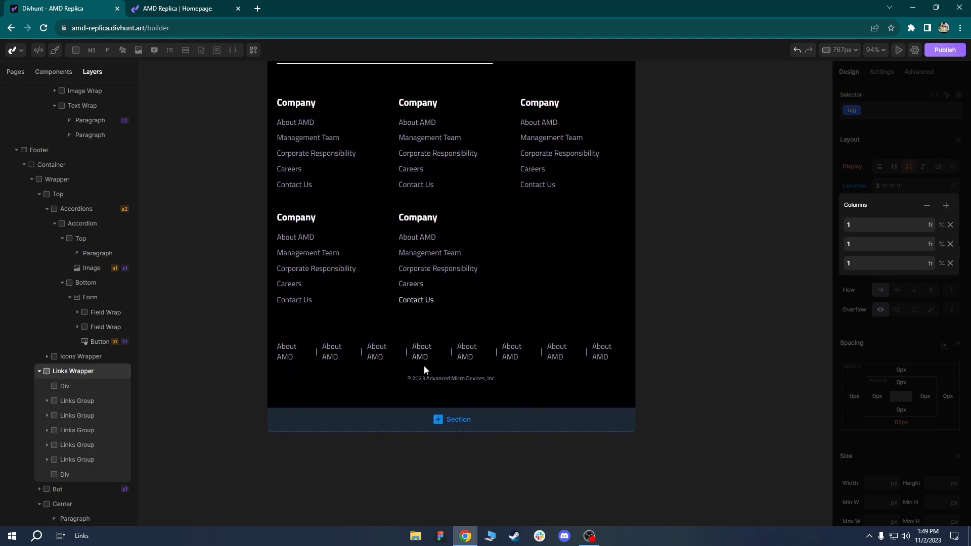
{"action": "left_click", "coordinate": [422, 350]}
Turn on flex wrap for the bottom About AMD links row with a 12px row gap.
{"action": "scroll", "coordinate": [65, 453], "scroll_direction": "down", "scroll_amount": 4}
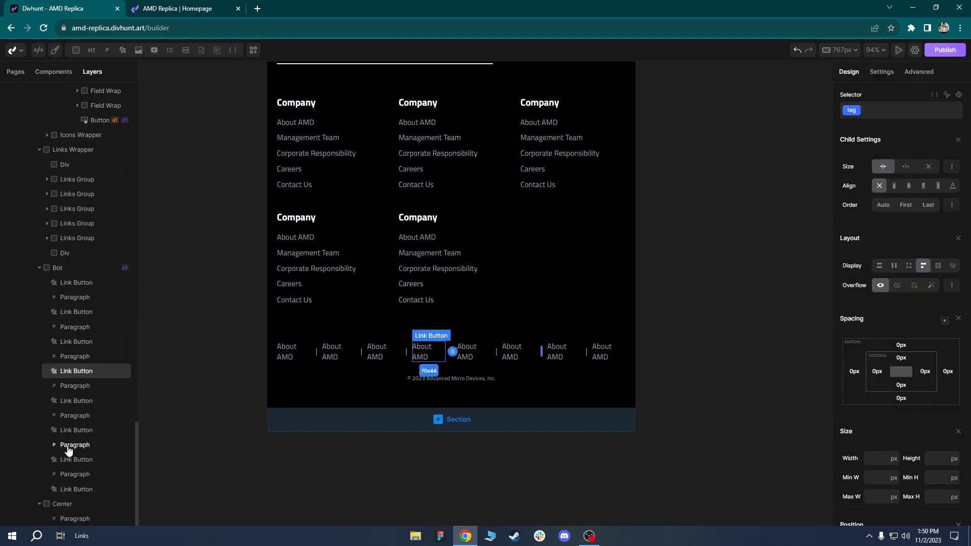
{"action": "left_click", "coordinate": [68, 271]}
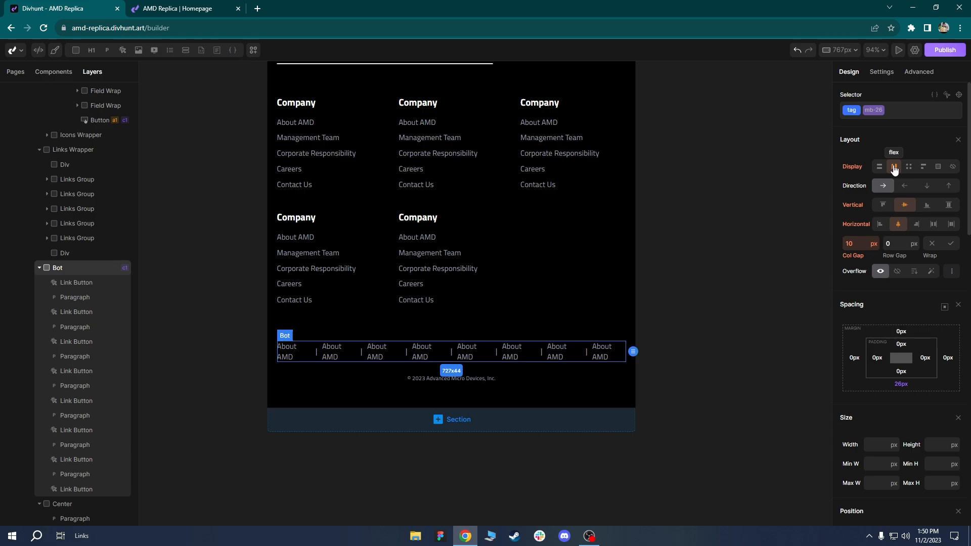
{"action": "left_click", "coordinate": [951, 244]}
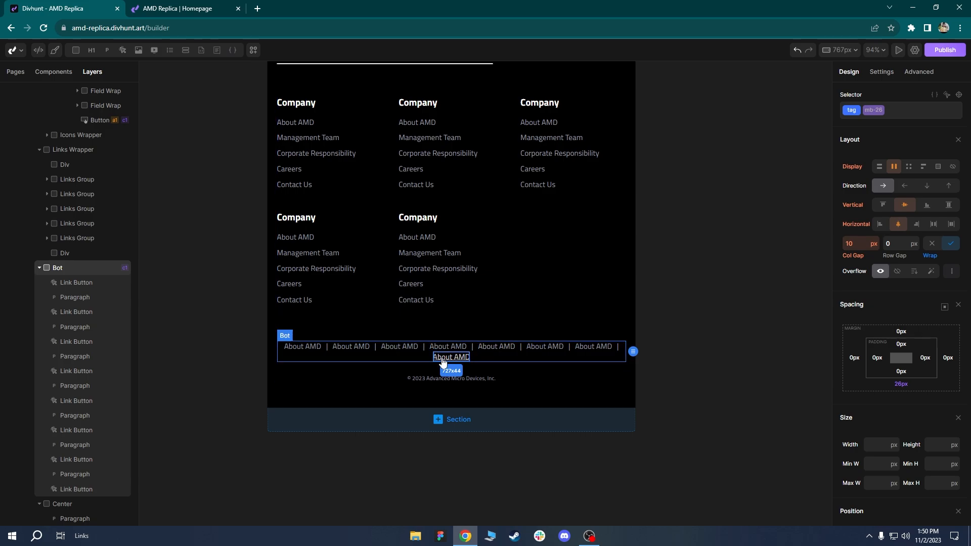
{"action": "left_click", "coordinate": [933, 245]}
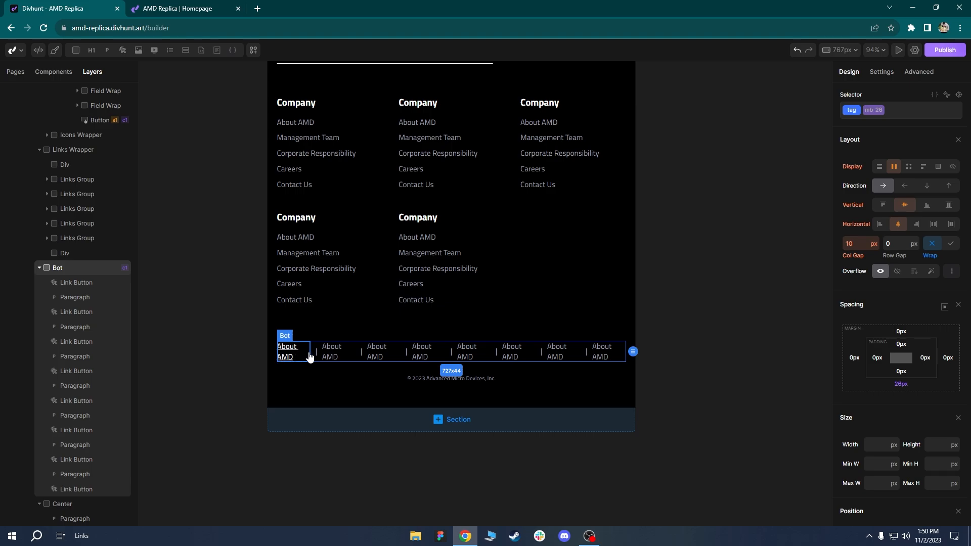
{"action": "left_click", "coordinate": [952, 245]}
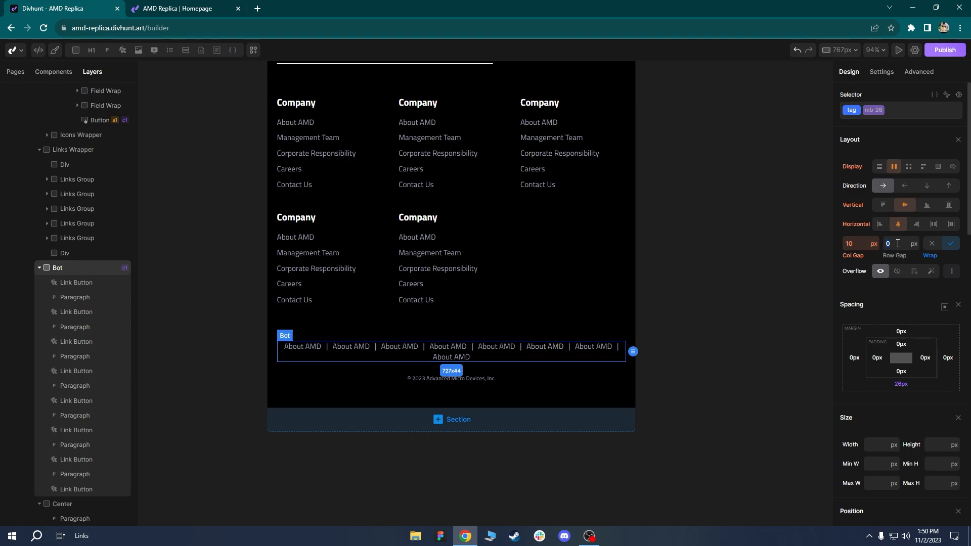
{"action": "type", "text": "10"}
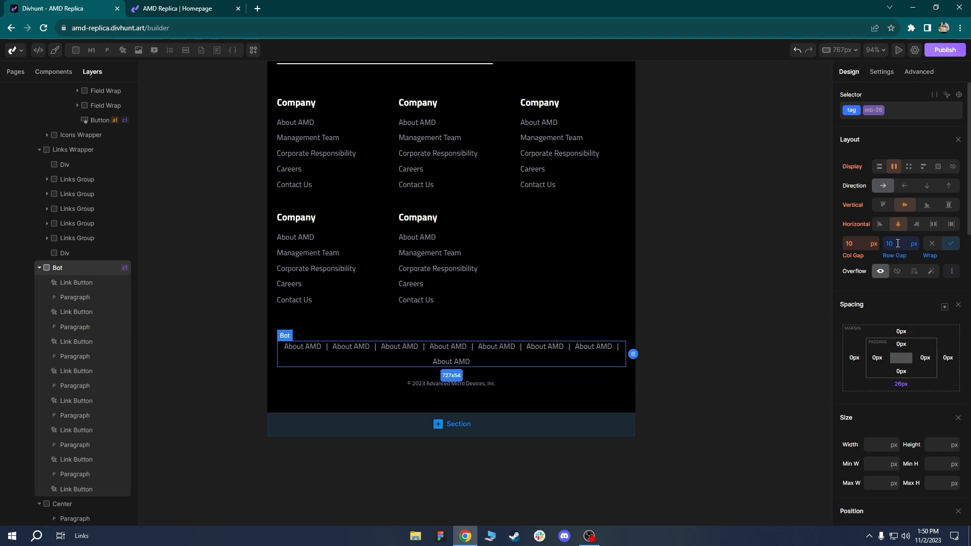
{"action": "key", "text": "BackSpace"}
{"action": "type", "text": "2"}
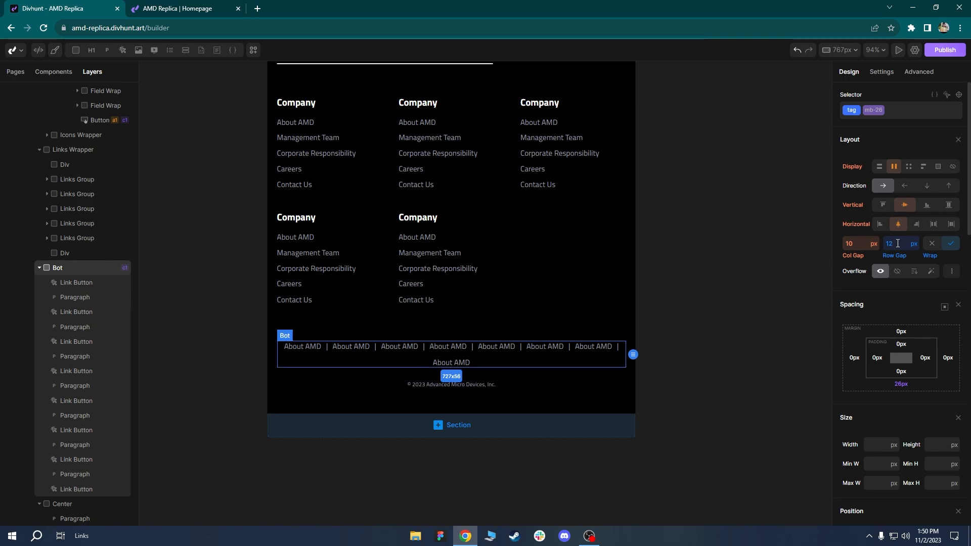
Try the bottom row at 60% width with auto side margins, then at 85%.
{"action": "left_click", "coordinate": [578, 304]}
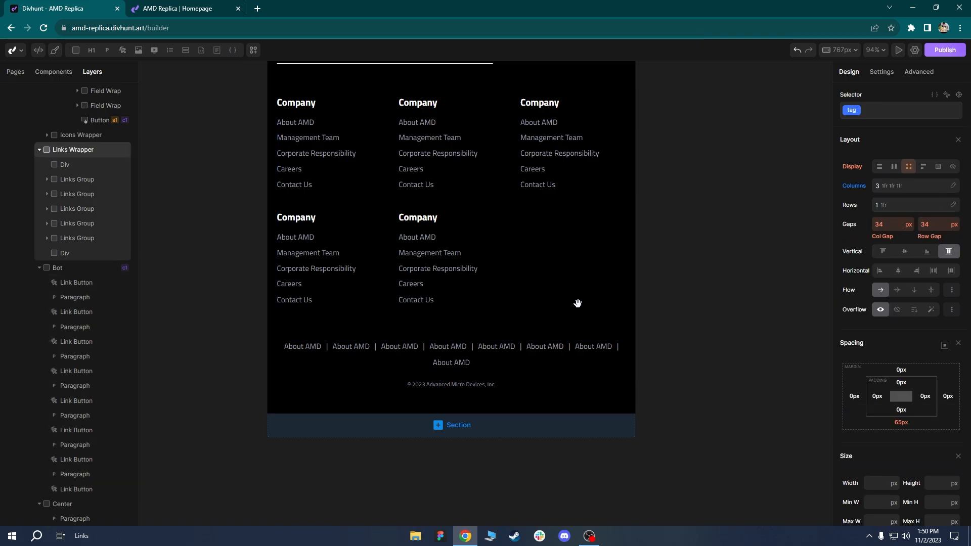
{"action": "left_click", "coordinate": [366, 368]}
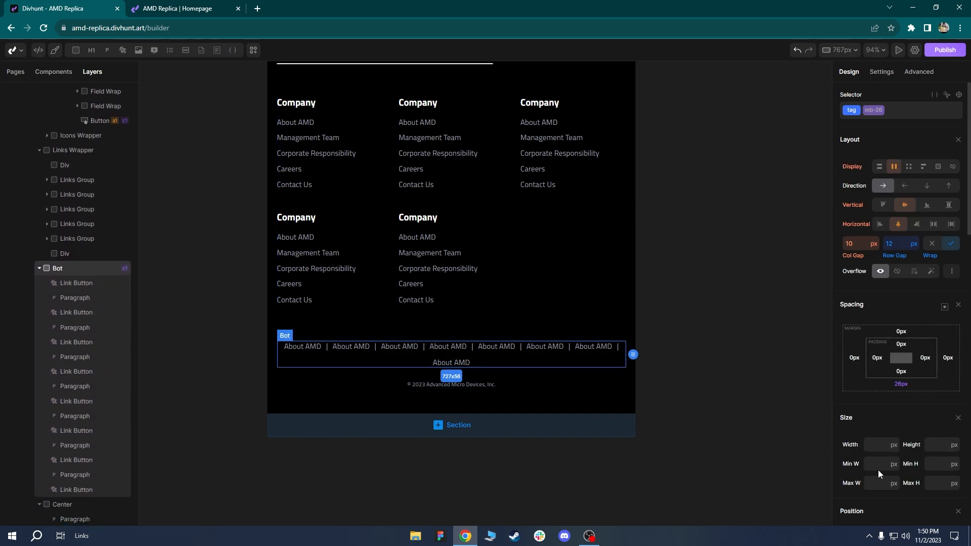
{"action": "left_click", "coordinate": [886, 445]}
{"action": "type", "text": "60%"}
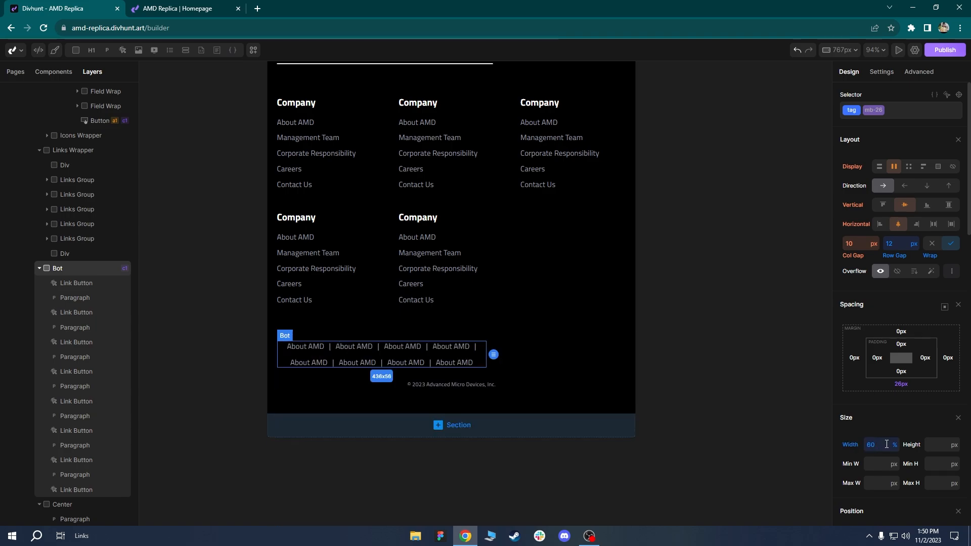
{"action": "left_click", "coordinate": [944, 308]}
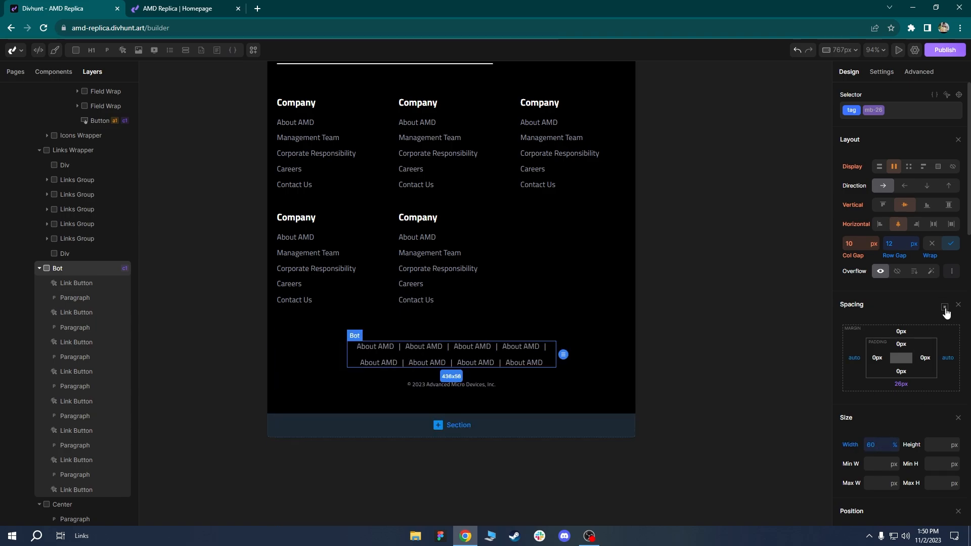
{"action": "left_click", "coordinate": [542, 305]}
{"action": "left_click", "coordinate": [358, 358]}
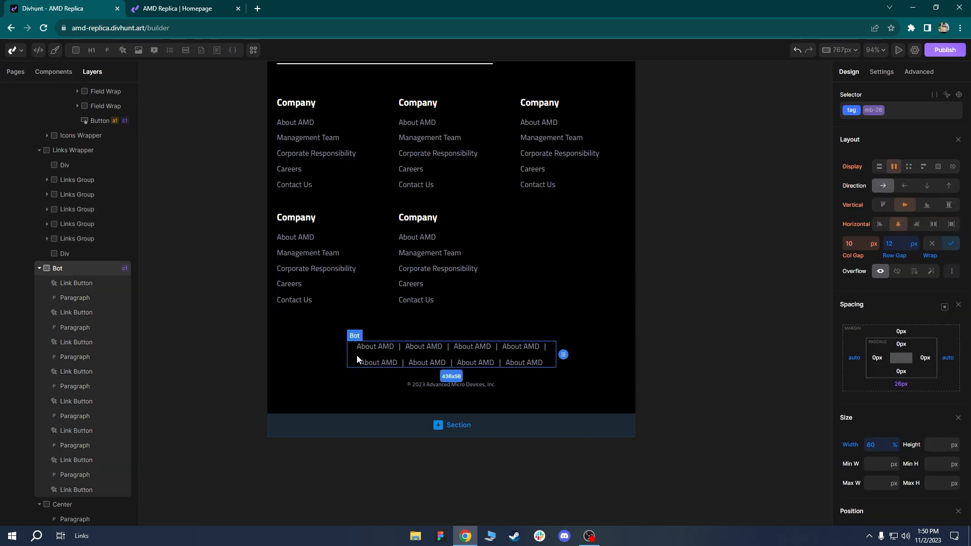
{"action": "type", "text": "85"}
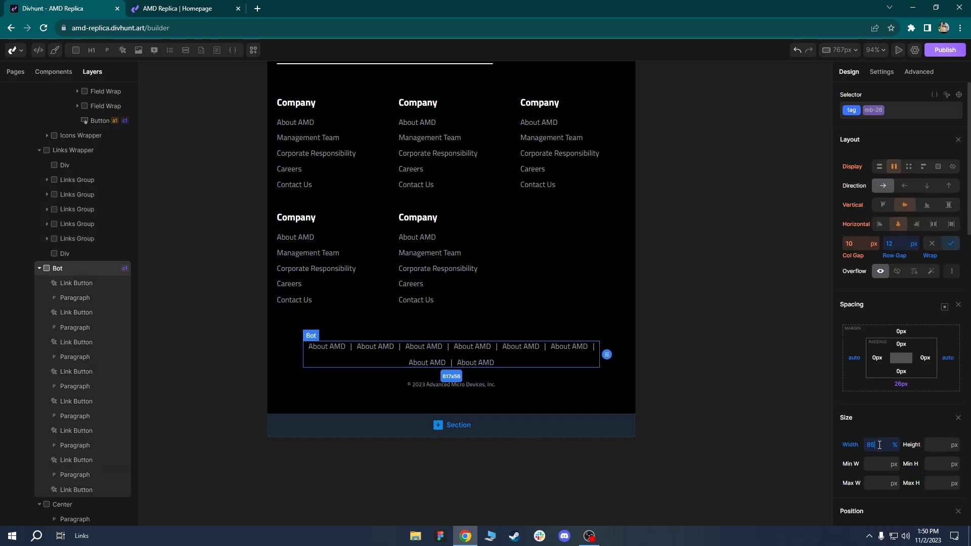
Reset the bottom row's width to full and its left and right margins to 0.
{"action": "left_click", "coordinate": [538, 394]}
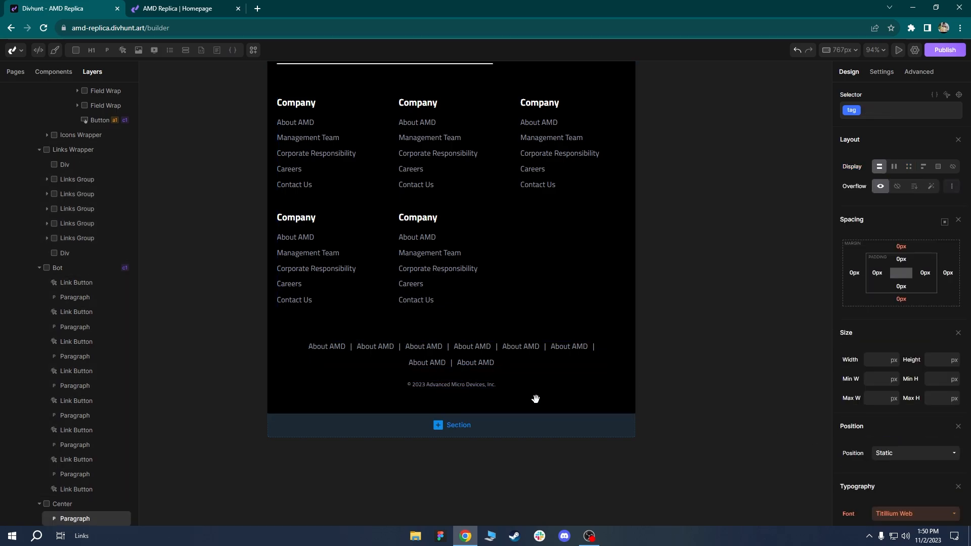
{"action": "scroll", "coordinate": [535, 399], "scroll_direction": "down", "scroll_amount": 1}
{"action": "scroll", "coordinate": [535, 403], "scroll_direction": "down", "scroll_amount": 1}
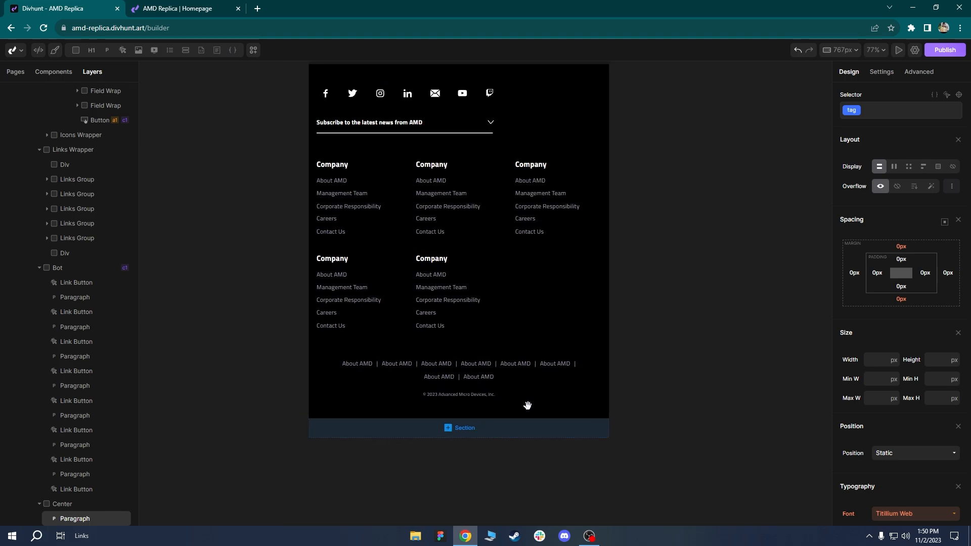
{"action": "left_click", "coordinate": [398, 377]}
{"action": "right_click", "coordinate": [852, 448]}
{"action": "left_click", "coordinate": [863, 478]}
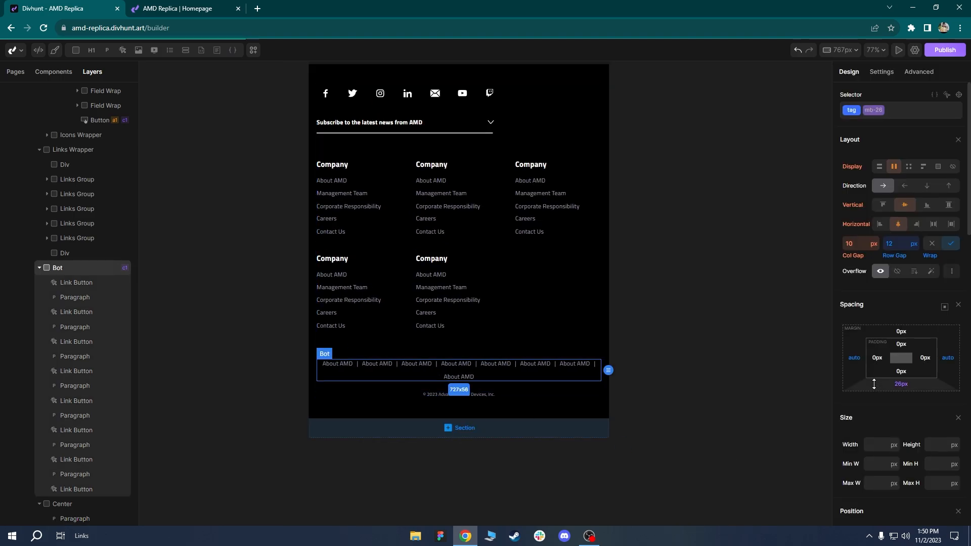
{"action": "right_click", "coordinate": [857, 362]}
{"action": "left_click", "coordinate": [851, 379]}
{"action": "left_click", "coordinate": [849, 365]}
{"action": "left_click", "coordinate": [852, 393]}
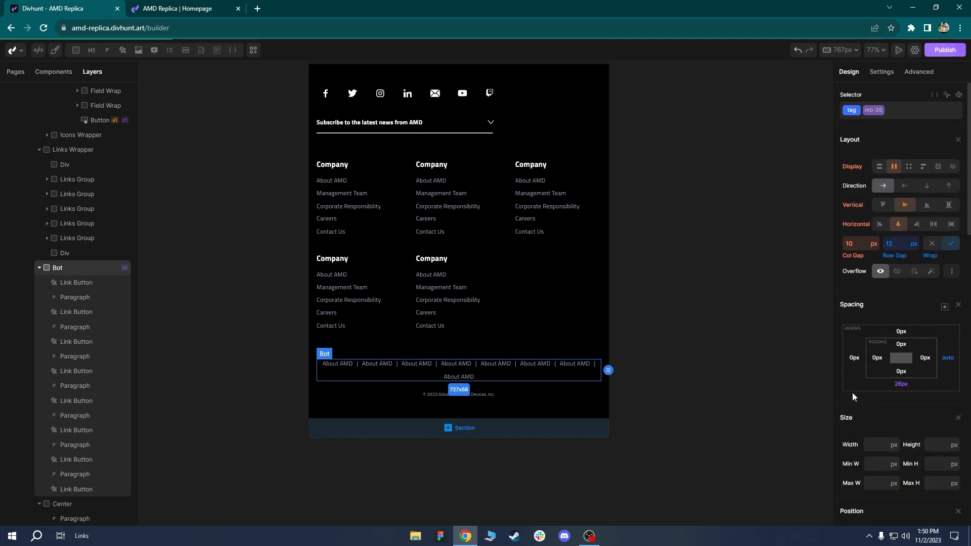
{"action": "left_click", "coordinate": [951, 362]}
{"action": "left_click", "coordinate": [857, 394]}
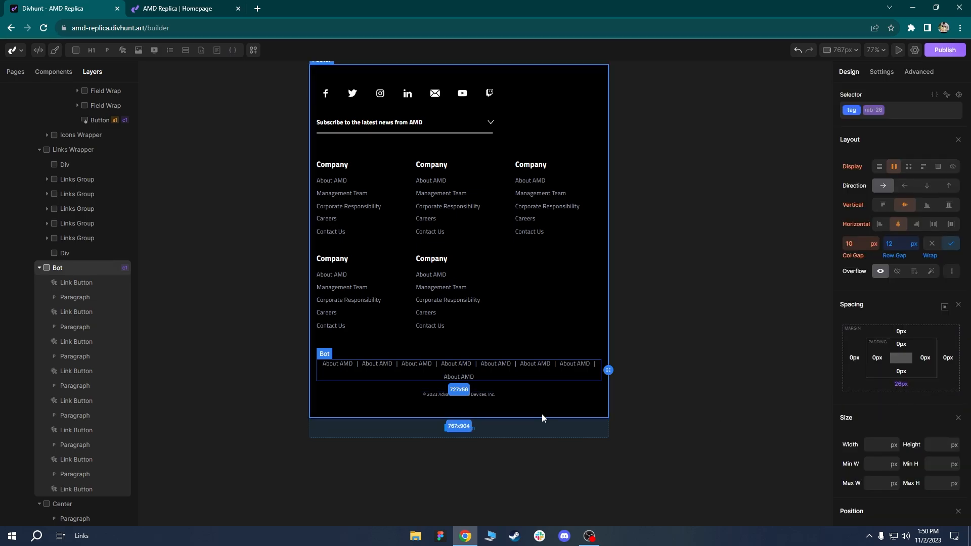
{"action": "left_click", "coordinate": [549, 396]}
Pan and zoom the canvas from the footer to the Stylesheet frame's Headings section.
{"action": "scroll", "coordinate": [545, 373], "scroll_direction": "down", "scroll_amount": 1}
{"action": "scroll", "coordinate": [546, 373], "scroll_direction": "up", "scroll_amount": 1}
{"action": "left_click_drag", "start_coordinate": [540, 356], "coordinate": [534, 439]}
{"action": "scroll", "coordinate": [532, 434], "scroll_direction": "down", "scroll_amount": 1}
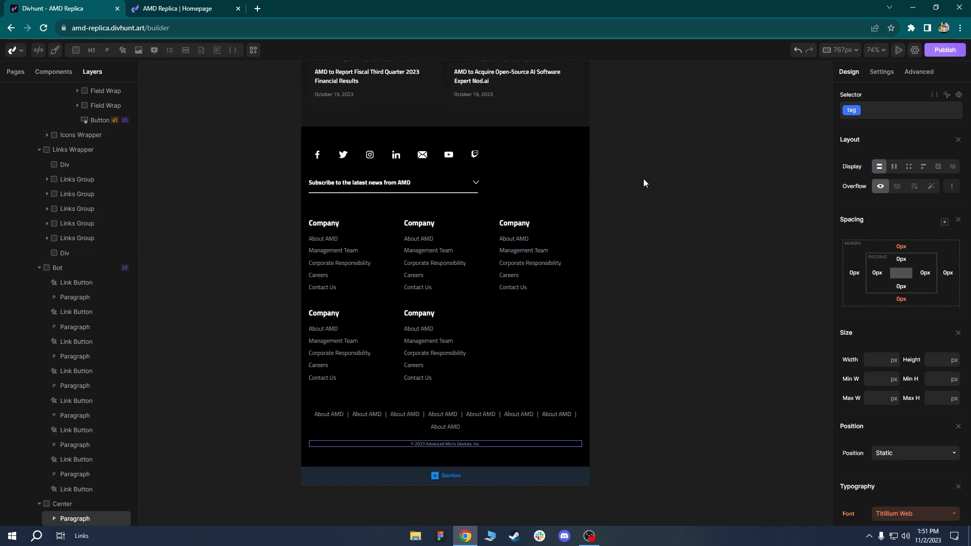
{"action": "scroll", "coordinate": [644, 184], "scroll_direction": "down", "scroll_amount": 4}
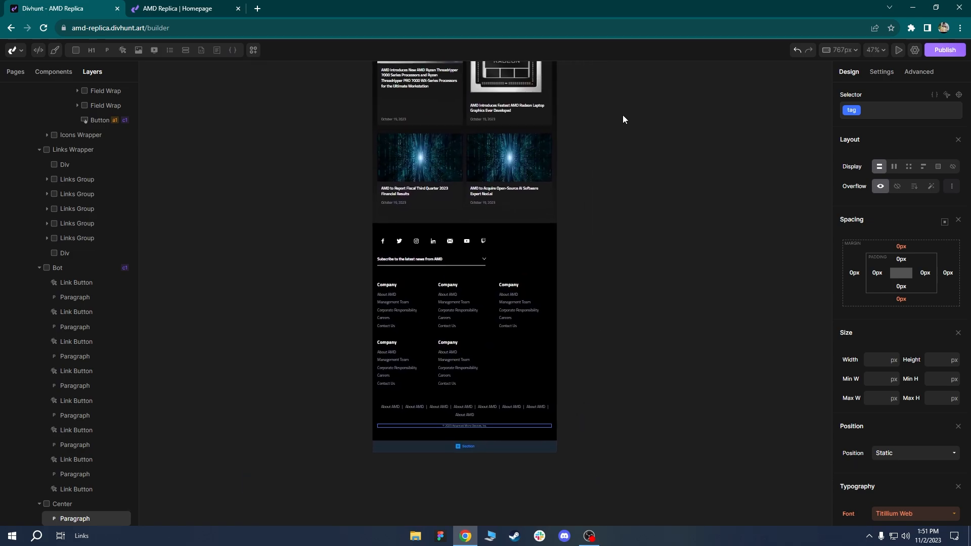
{"action": "scroll", "coordinate": [624, 119], "scroll_direction": "down", "scroll_amount": 2}
{"action": "left_click_drag", "start_coordinate": [592, 211], "coordinate": [565, 391]}
{"action": "left_click_drag", "start_coordinate": [521, 103], "coordinate": [509, 475]}
{"action": "left_click_drag", "start_coordinate": [481, 91], "coordinate": [473, 420]}
{"action": "scroll", "coordinate": [473, 331], "scroll_direction": "down", "scroll_amount": 2}
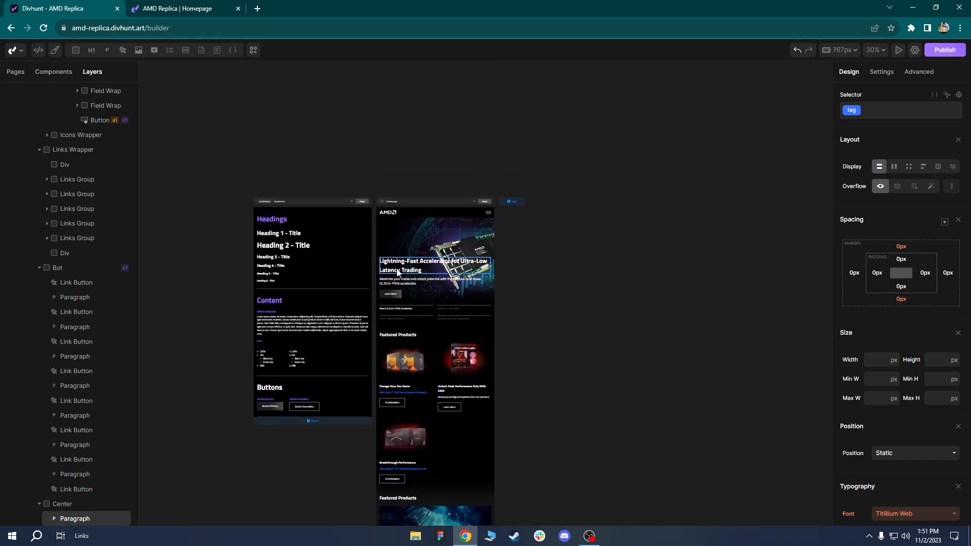
{"action": "scroll", "coordinate": [217, 247], "scroll_direction": "up", "scroll_amount": 5}
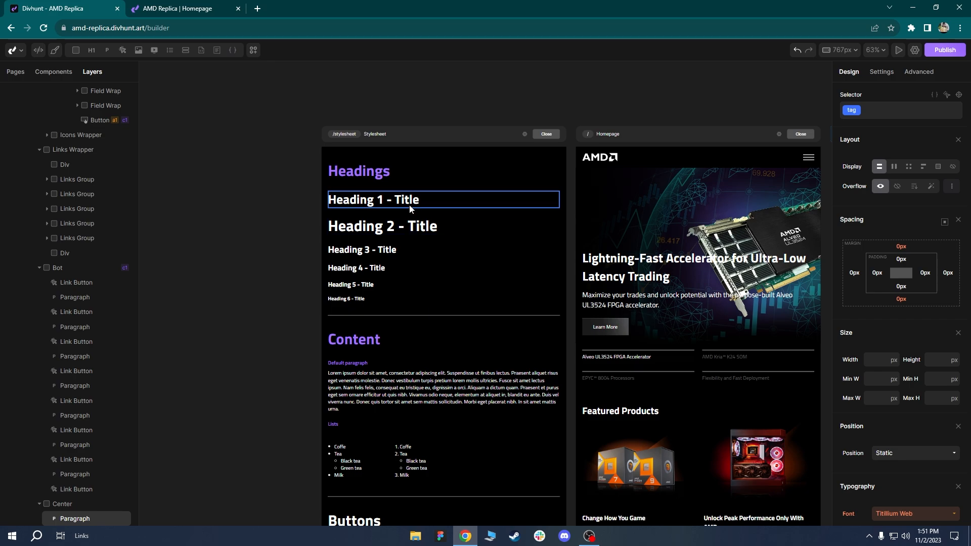
{"action": "scroll", "coordinate": [340, 133], "scroll_direction": "up", "scroll_amount": 3}
{"action": "scroll", "coordinate": [340, 133], "scroll_direction": "down", "scroll_amount": 2}
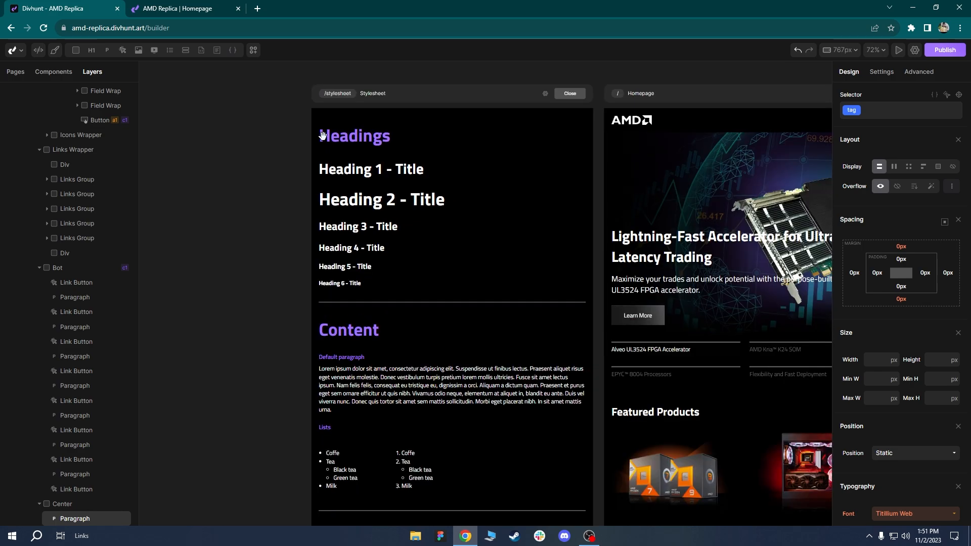
At 767px, set the global h2 selector's font size to 35px via the Heading 2 sample.
{"action": "left_click", "coordinate": [408, 206]}
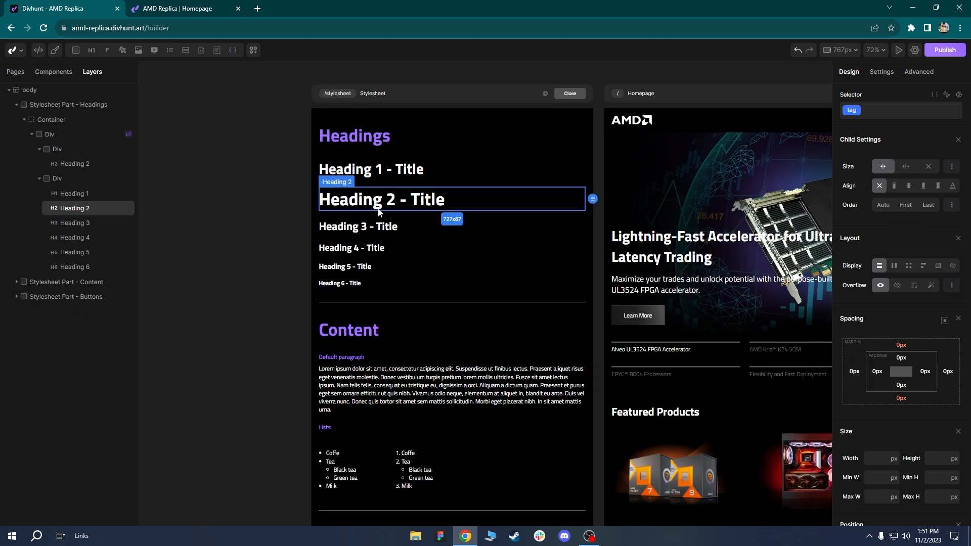
{"action": "left_click", "coordinate": [398, 170]}
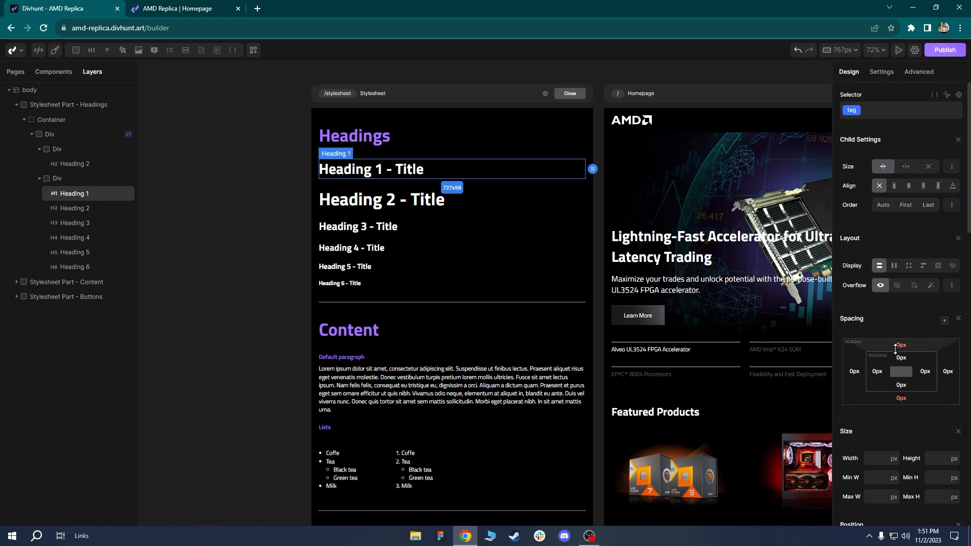
{"action": "scroll", "coordinate": [895, 349], "scroll_direction": "down", "scroll_amount": 5}
{"action": "left_click", "coordinate": [406, 202]}
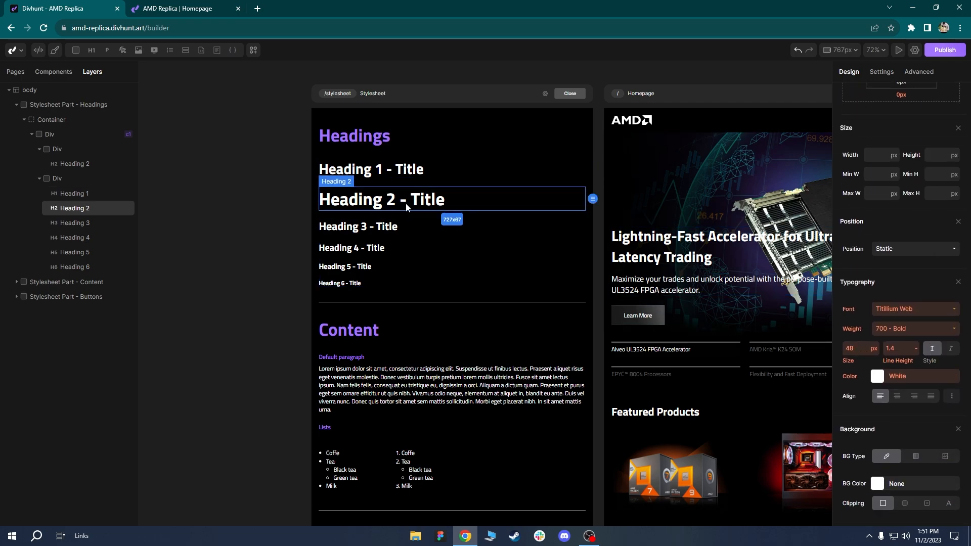
{"action": "left_click_drag", "start_coordinate": [488, 243], "coordinate": [491, 284]}
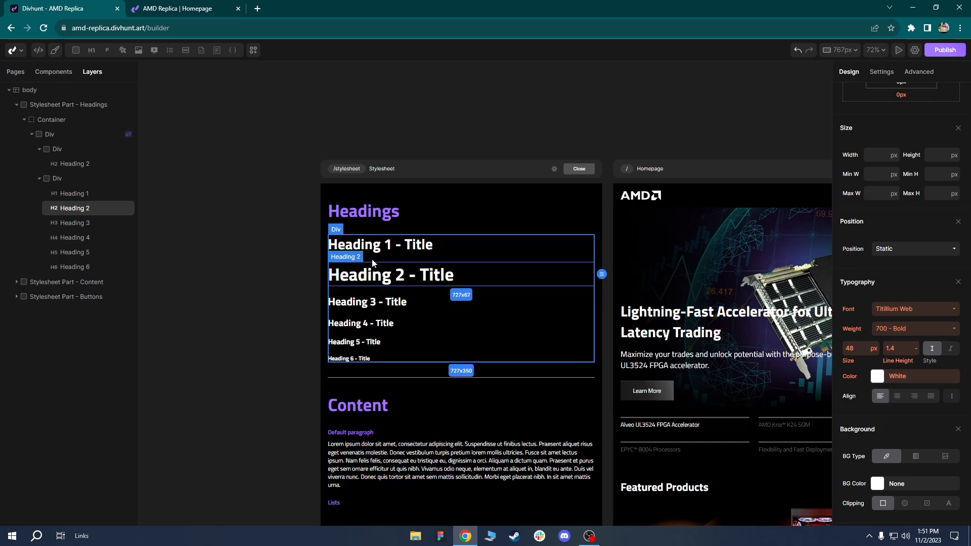
{"action": "scroll", "coordinate": [923, 294], "scroll_direction": "up", "scroll_amount": 5}
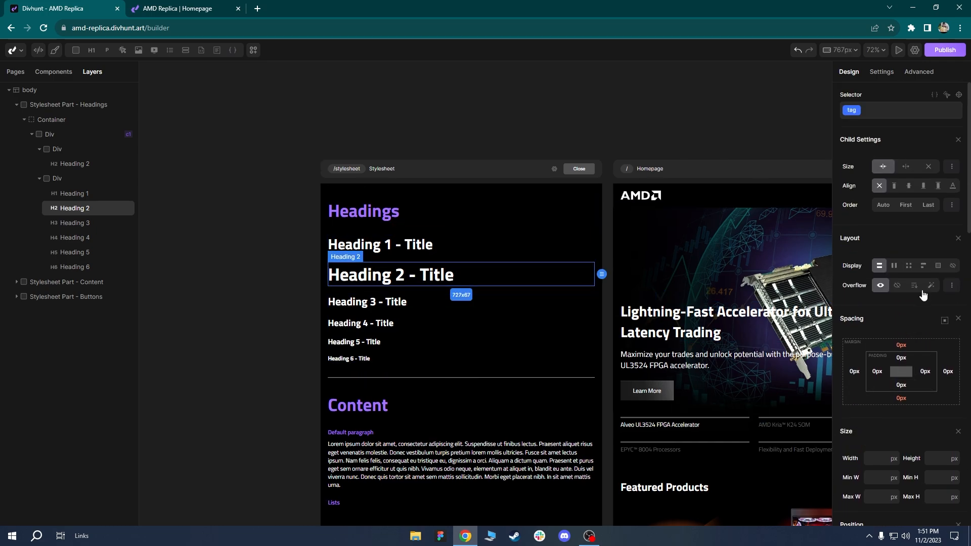
{"action": "left_click", "coordinate": [852, 112]}
{"action": "left_click", "coordinate": [851, 167]}
{"action": "scroll", "coordinate": [908, 245], "scroll_direction": "down", "scroll_amount": 1}
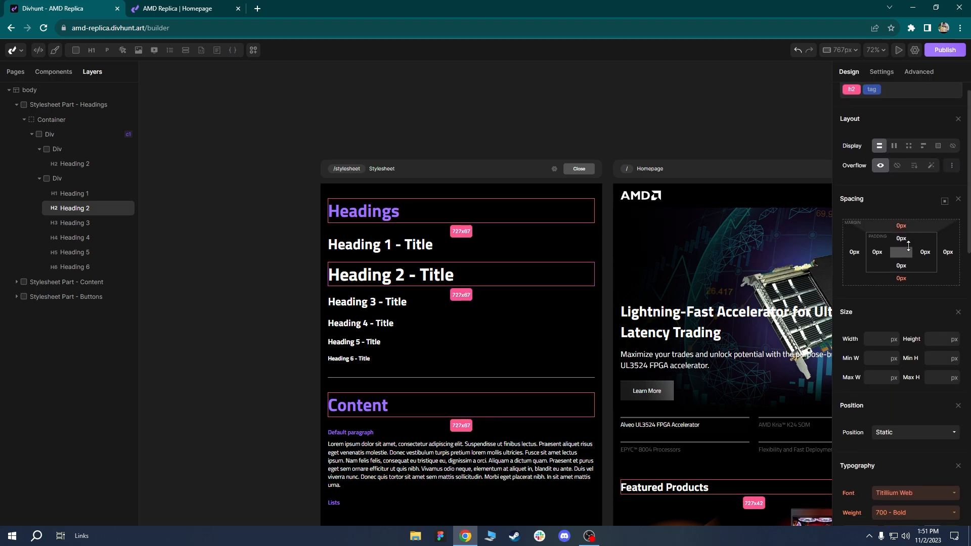
{"action": "scroll", "coordinate": [908, 246], "scroll_direction": "down", "scroll_amount": 3}
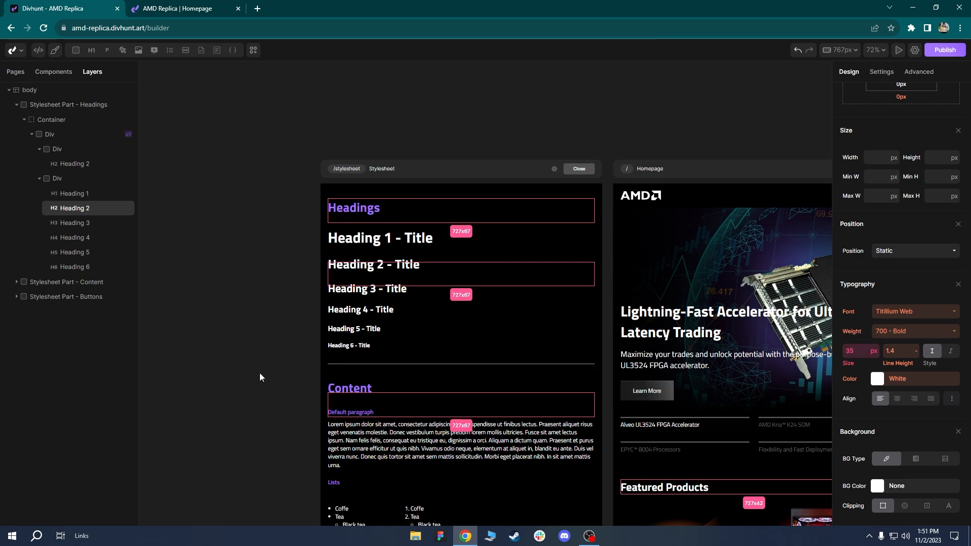
{"action": "left_click", "coordinate": [421, 320]}
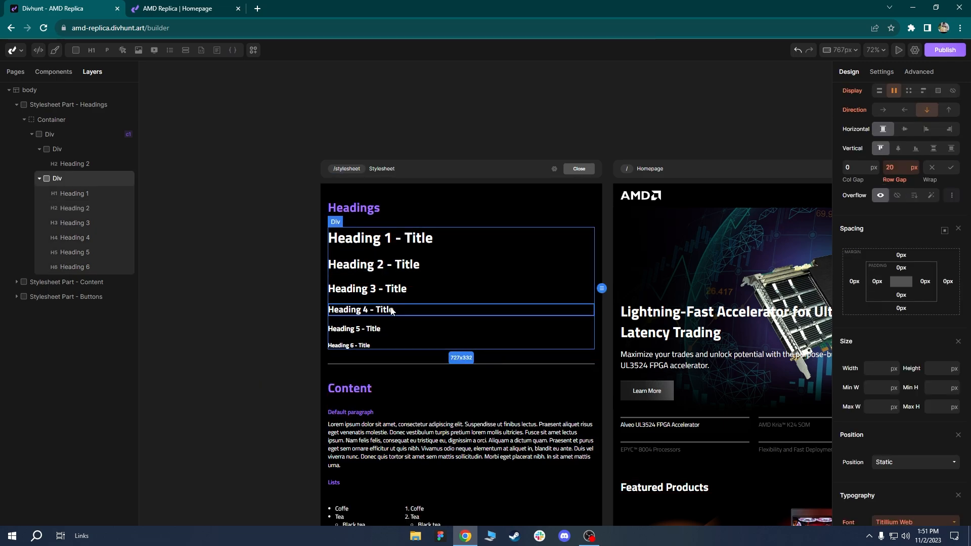
{"action": "left_click", "coordinate": [823, 50]}
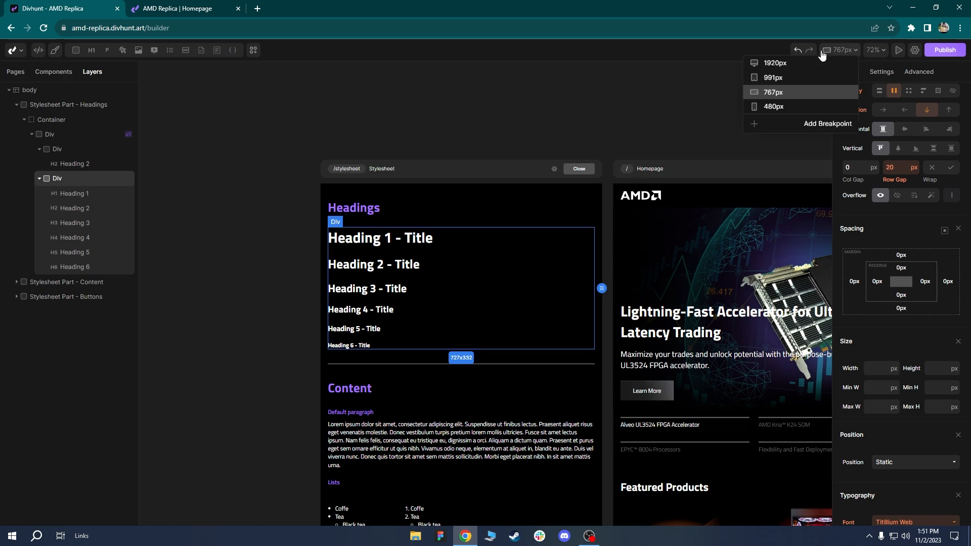
At the 991px breakpoint, set the global h2 font size to 45px.
{"action": "left_click", "coordinate": [783, 79]}
{"action": "left_click", "coordinate": [395, 159]}
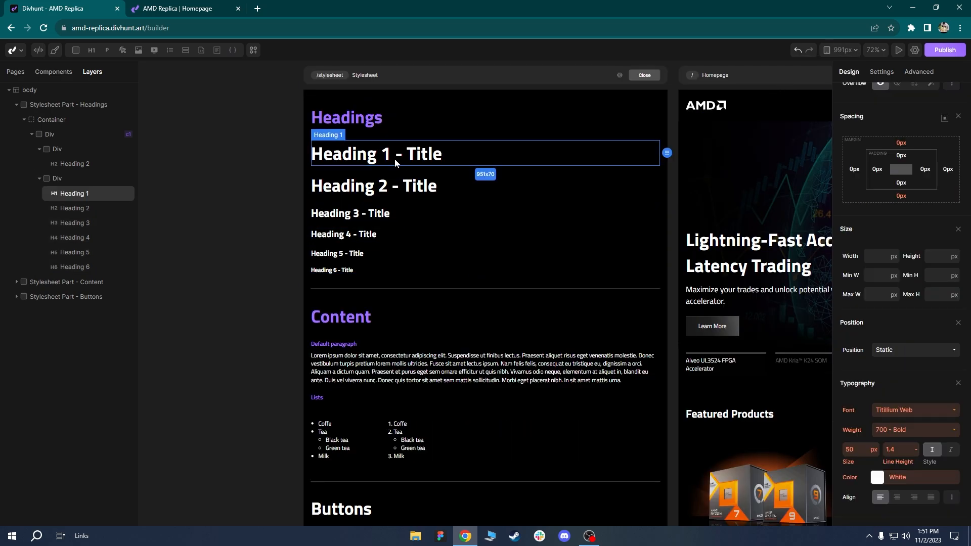
{"action": "left_click", "coordinate": [430, 191]}
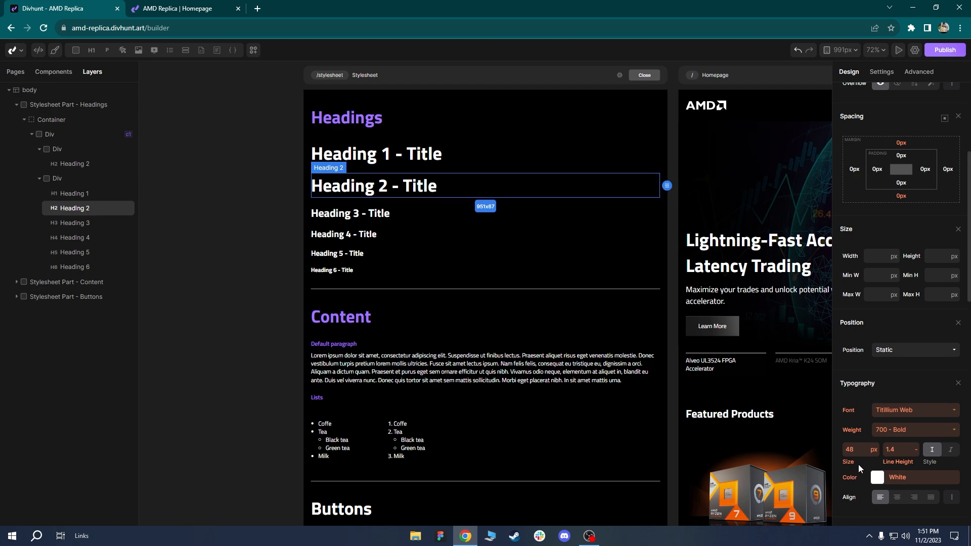
{"action": "scroll", "coordinate": [909, 202], "scroll_direction": "up", "scroll_amount": 4}
{"action": "left_click", "coordinate": [856, 112]}
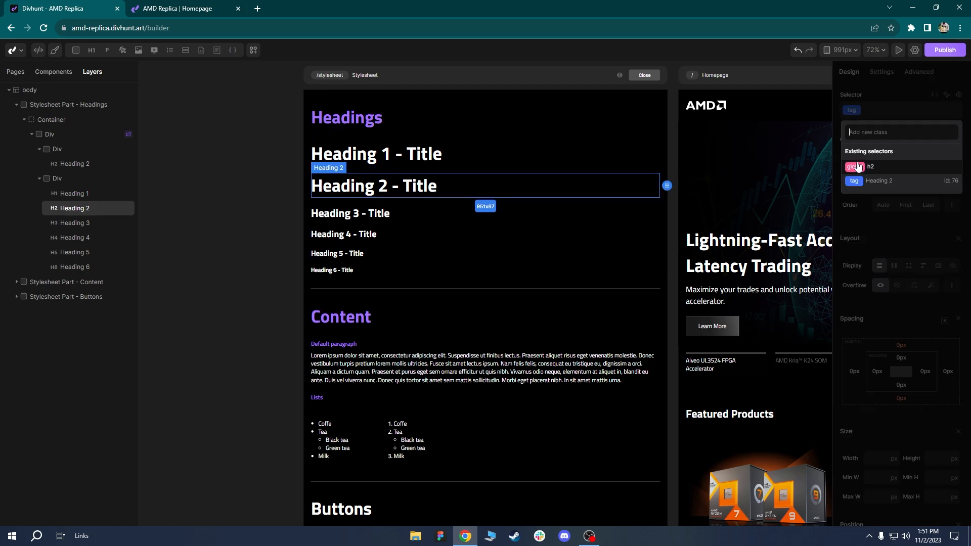
{"action": "left_click", "coordinate": [856, 165]}
{"action": "scroll", "coordinate": [896, 266], "scroll_direction": "down", "scroll_amount": 4}
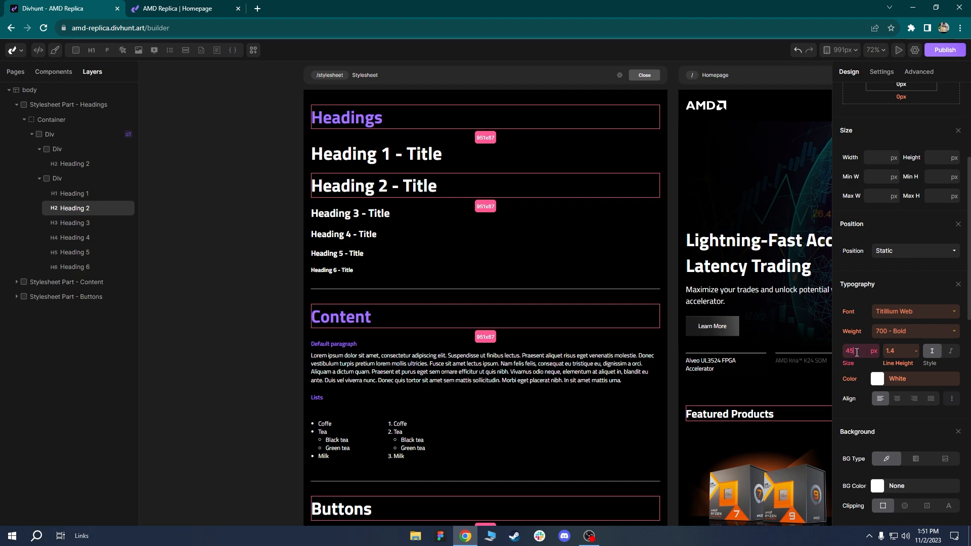
{"action": "left_click", "coordinate": [500, 214]}
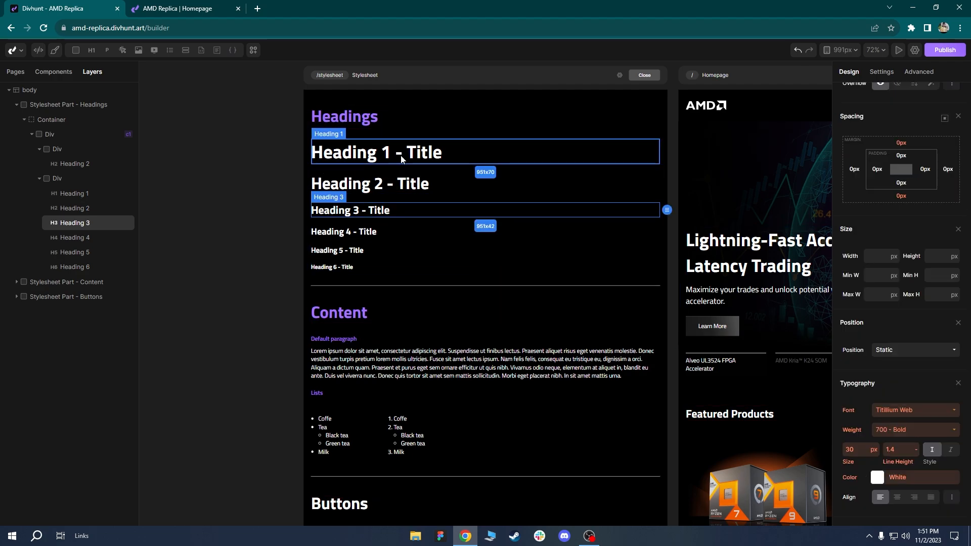
{"action": "left_click_drag", "start_coordinate": [508, 171], "coordinate": [479, 200]}
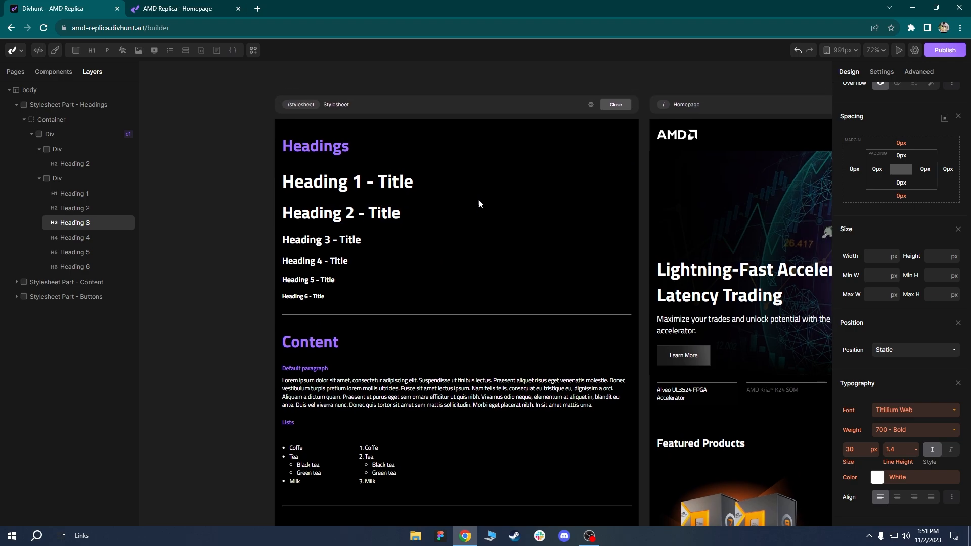
Switch the canvas through 767px to the 480px mobile breakpoint.
{"action": "left_click", "coordinate": [835, 54]}
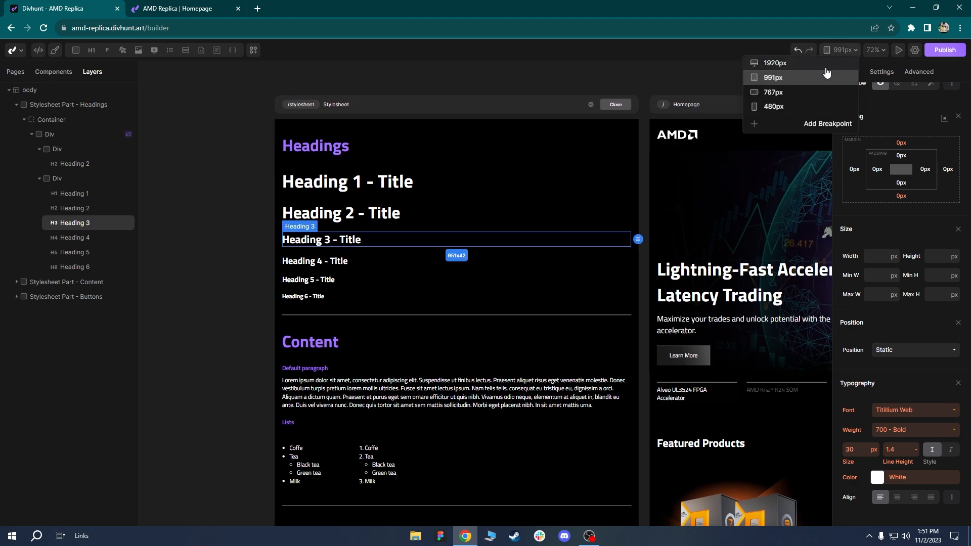
{"action": "left_click", "coordinate": [801, 94]}
{"action": "left_click_drag", "start_coordinate": [608, 198], "coordinate": [435, 204]}
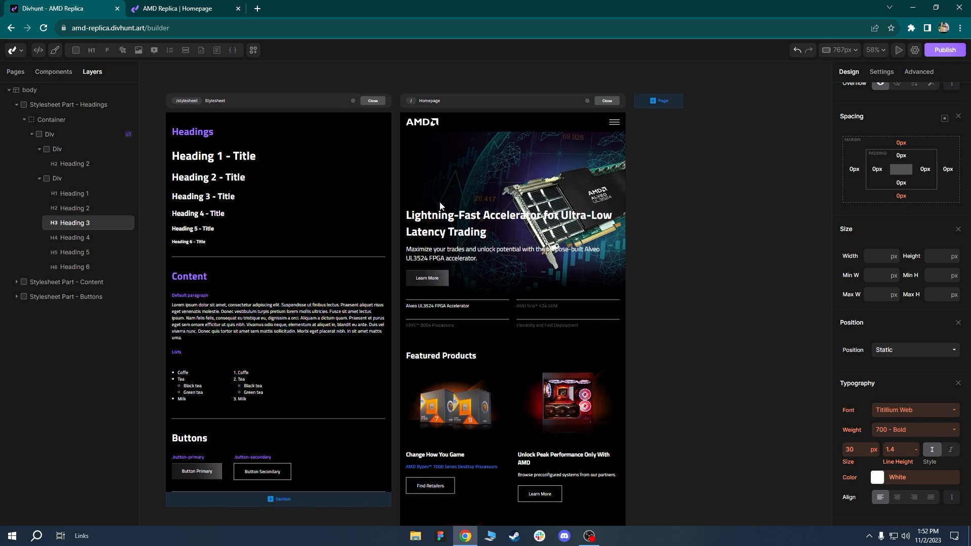
{"action": "left_click_drag", "start_coordinate": [594, 151], "coordinate": [543, 223]}
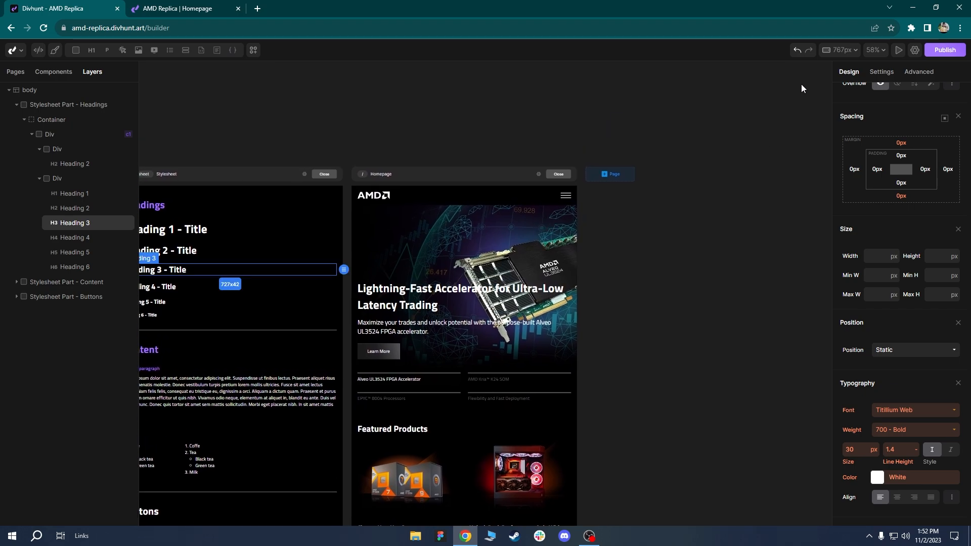
{"action": "left_click", "coordinate": [832, 50]}
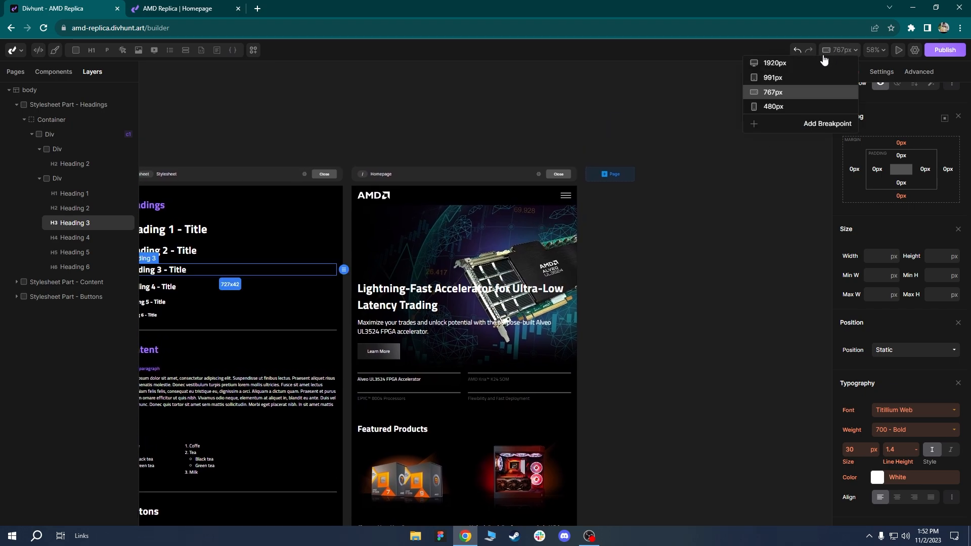
{"action": "left_click", "coordinate": [773, 107]}
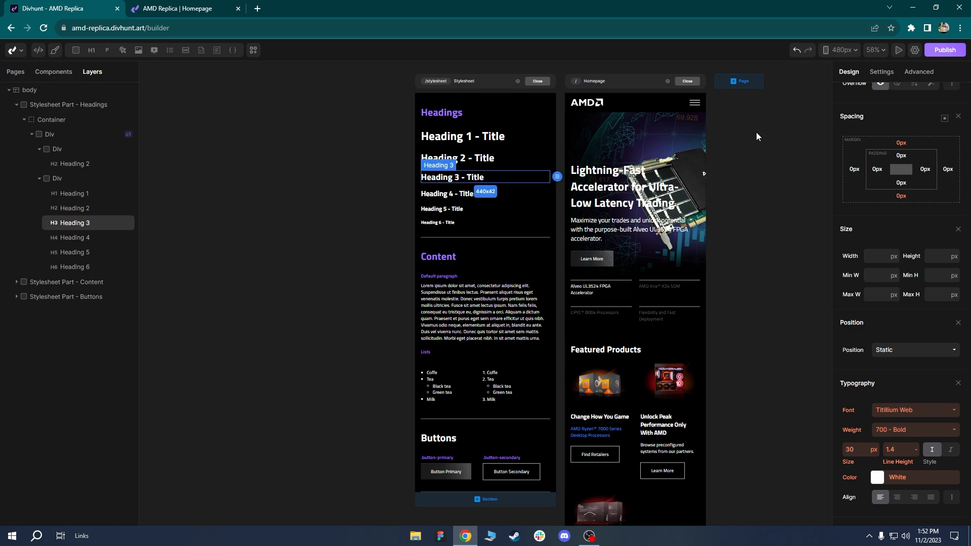
At 480px, inspect the homepage hero headline's global h1 style.
{"action": "left_click_drag", "start_coordinate": [756, 133], "coordinate": [667, 218]}
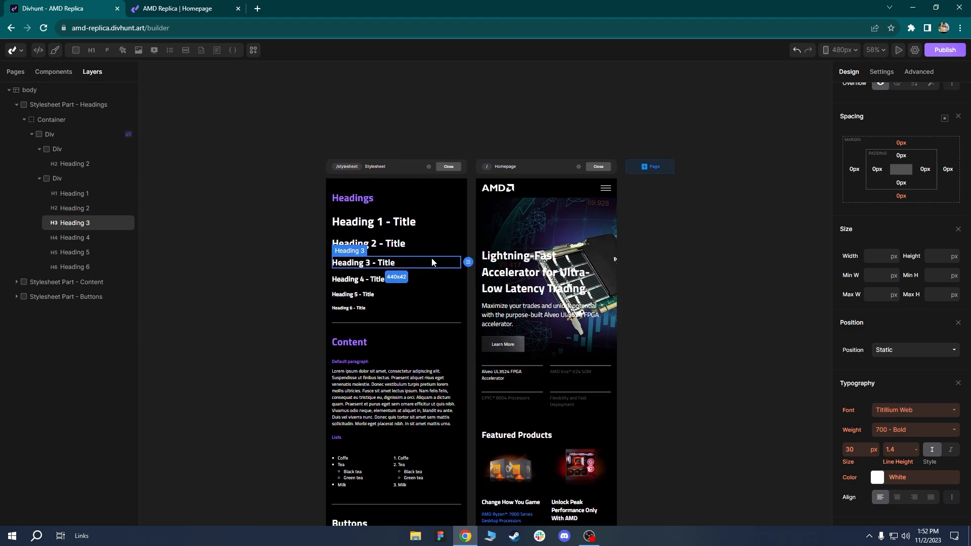
{"action": "scroll", "coordinate": [435, 259], "scroll_direction": "up", "scroll_amount": 3}
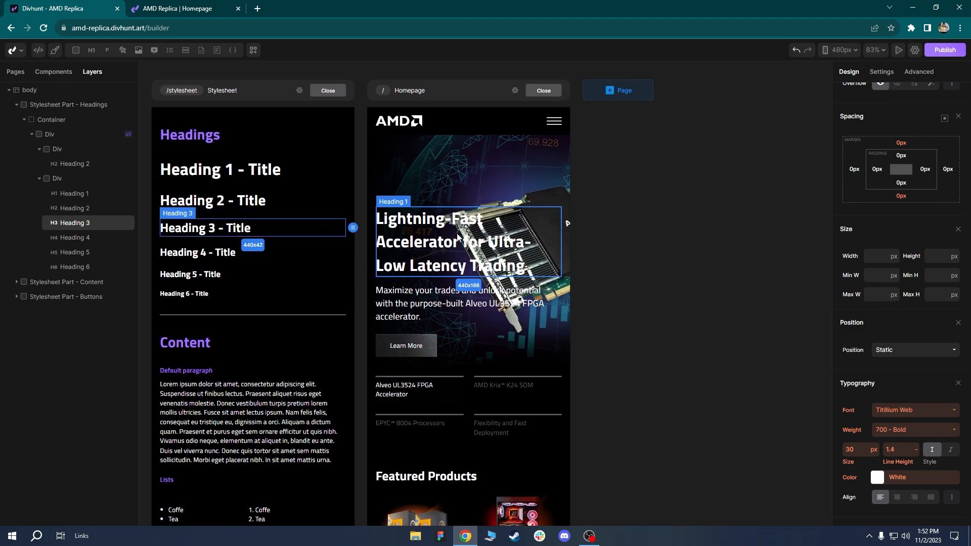
{"action": "left_click", "coordinate": [445, 242]}
{"action": "scroll", "coordinate": [888, 216], "scroll_direction": "up", "scroll_amount": 4}
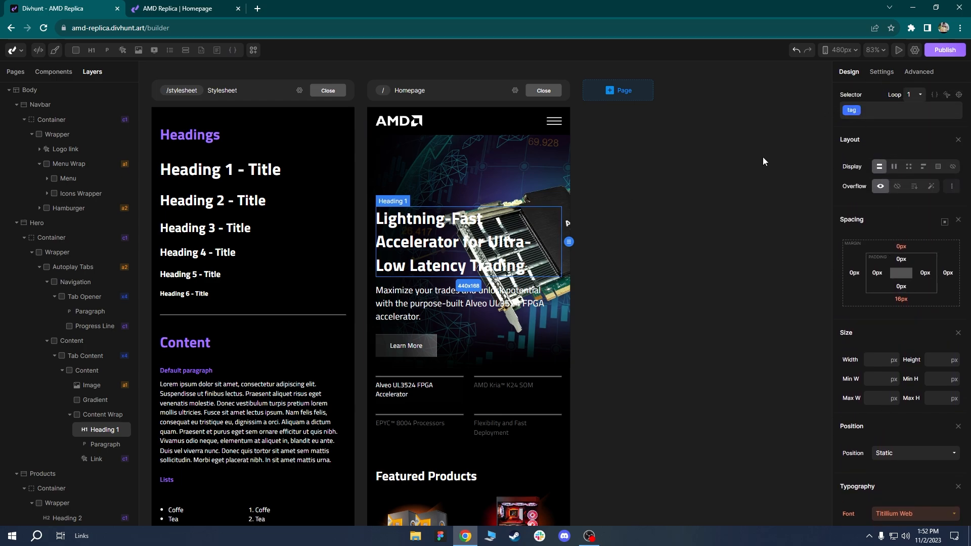
{"action": "left_click", "coordinate": [855, 117]}
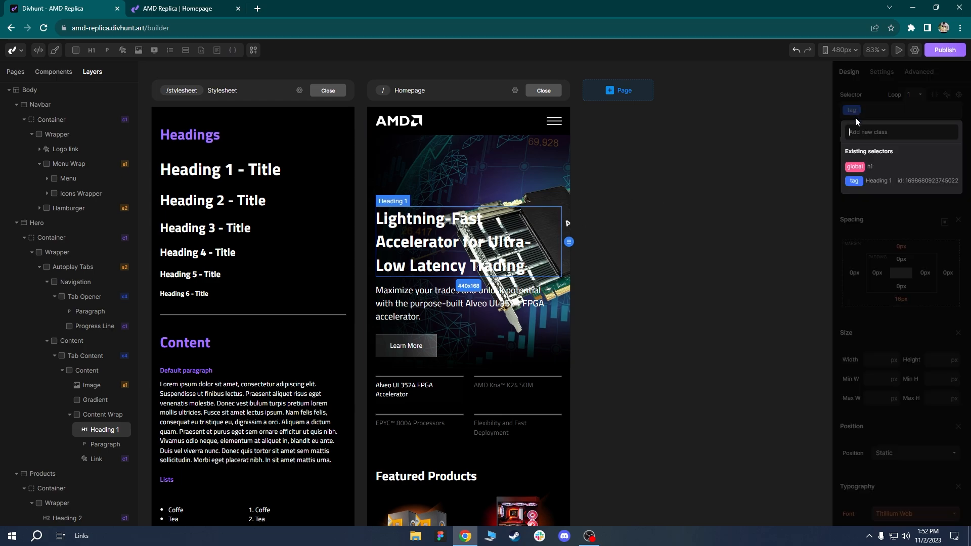
{"action": "left_click", "coordinate": [858, 173]}
{"action": "scroll", "coordinate": [884, 231], "scroll_direction": "down", "scroll_amount": 3}
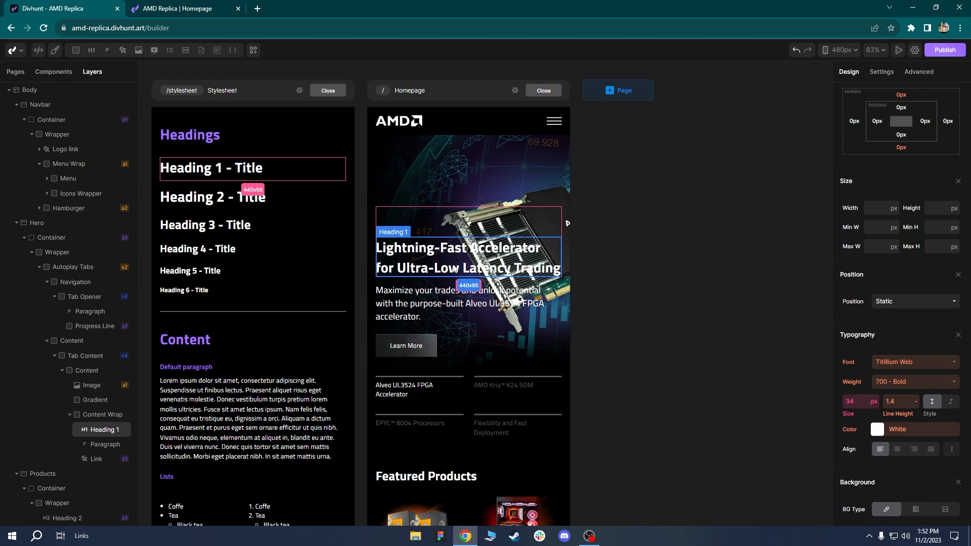
{"action": "left_click", "coordinate": [461, 178]}
{"action": "scroll", "coordinate": [482, 200], "scroll_direction": "up", "scroll_amount": 2}
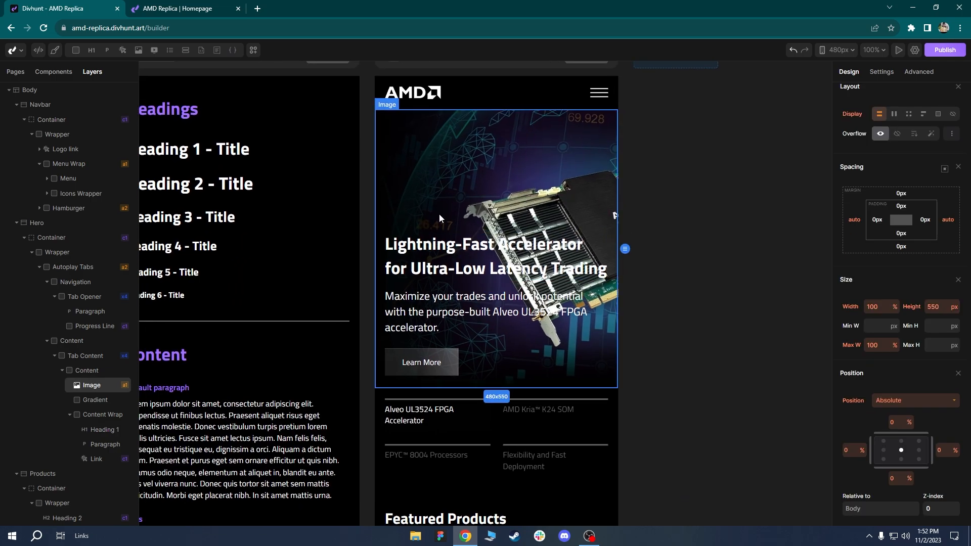
{"action": "scroll", "coordinate": [444, 214], "scroll_direction": "down", "scroll_amount": 3}
{"action": "scroll", "coordinate": [454, 209], "scroll_direction": "up", "scroll_amount": 4}
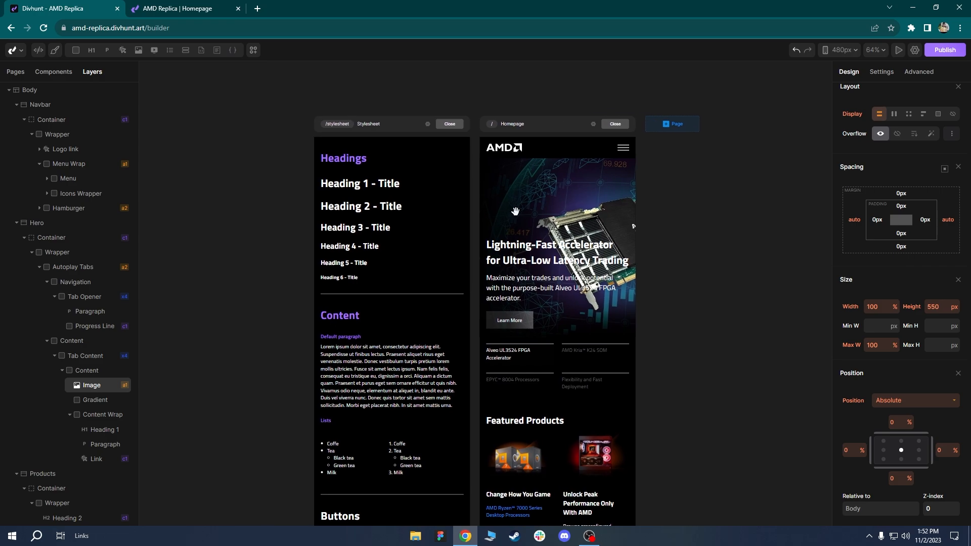
Edit the global h2 font size at 480px, giving Heading 2 32px.
{"action": "left_click", "coordinate": [492, 238]}
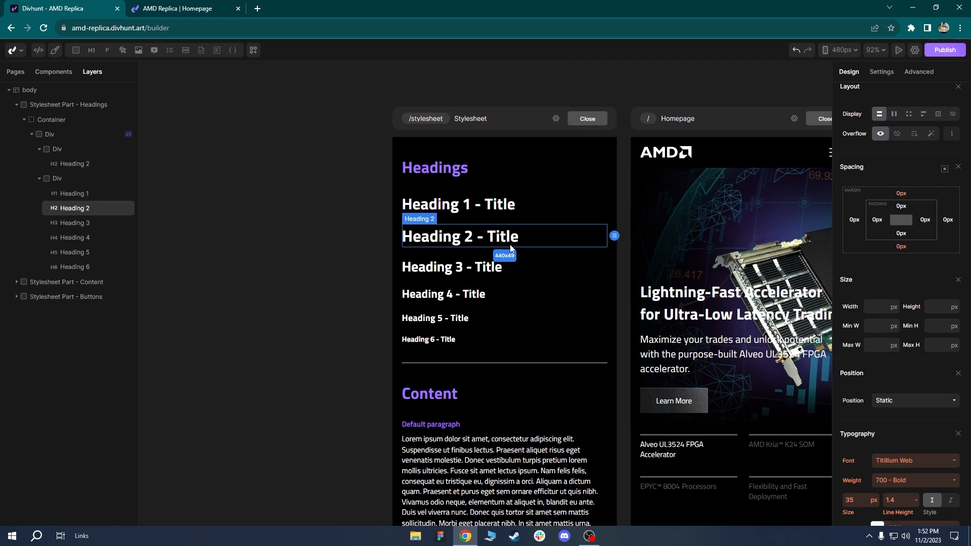
{"action": "scroll", "coordinate": [900, 369], "scroll_direction": "up", "scroll_amount": 3}
{"action": "left_click", "coordinate": [857, 114]}
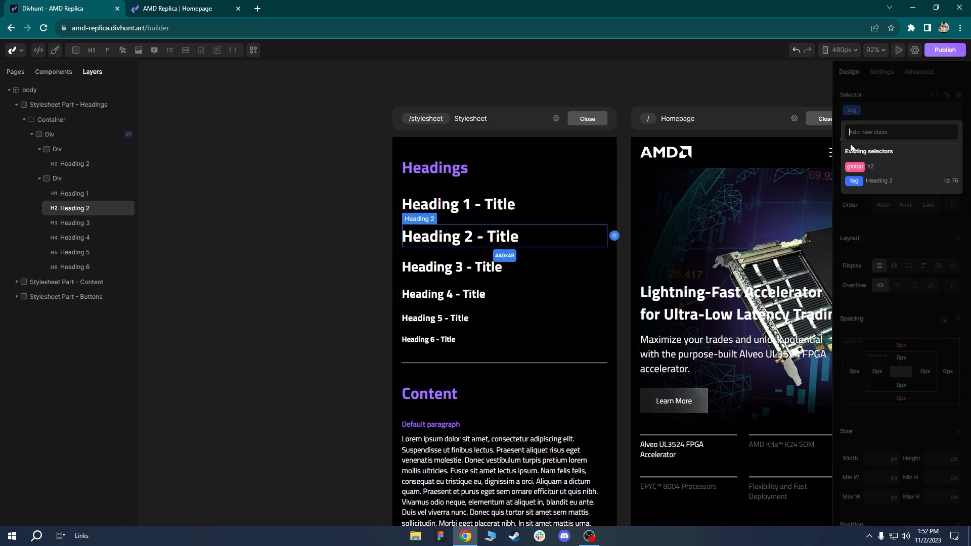
{"action": "left_click", "coordinate": [862, 169]}
{"action": "scroll", "coordinate": [895, 250], "scroll_direction": "down", "scroll_amount": 5}
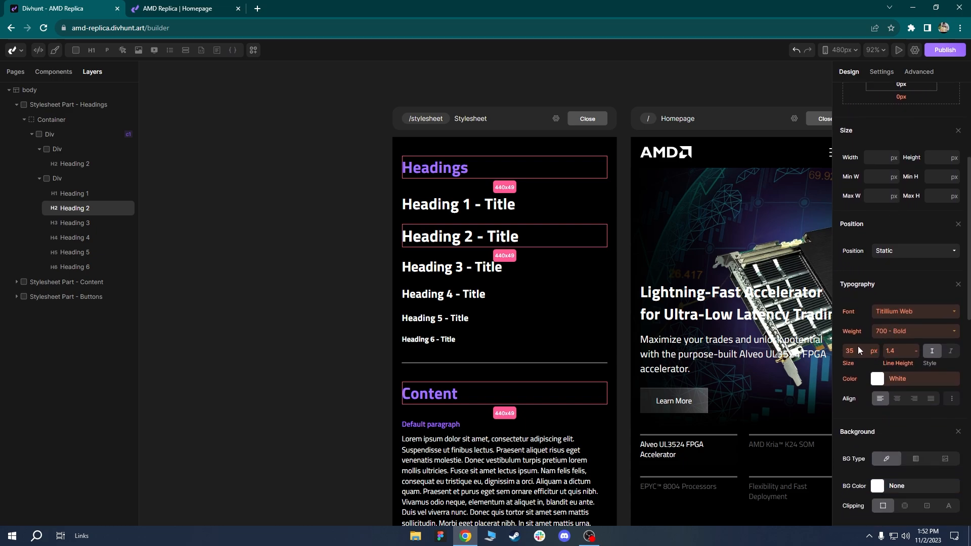
{"action": "left_click", "coordinate": [858, 347]}
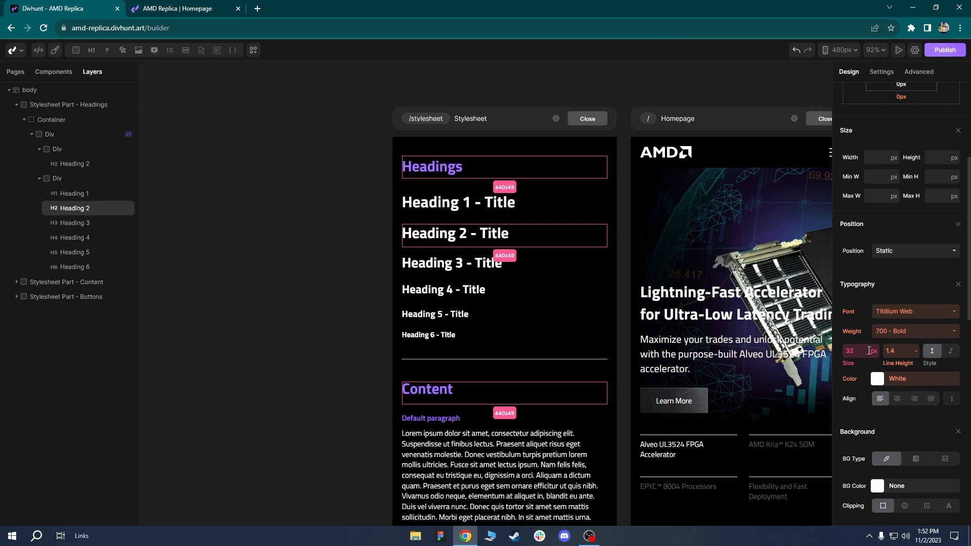
Check the mobile sizes of Heading 1, 3 and 4: 34, 30 and 25 px.
{"action": "left_click", "coordinate": [492, 212]}
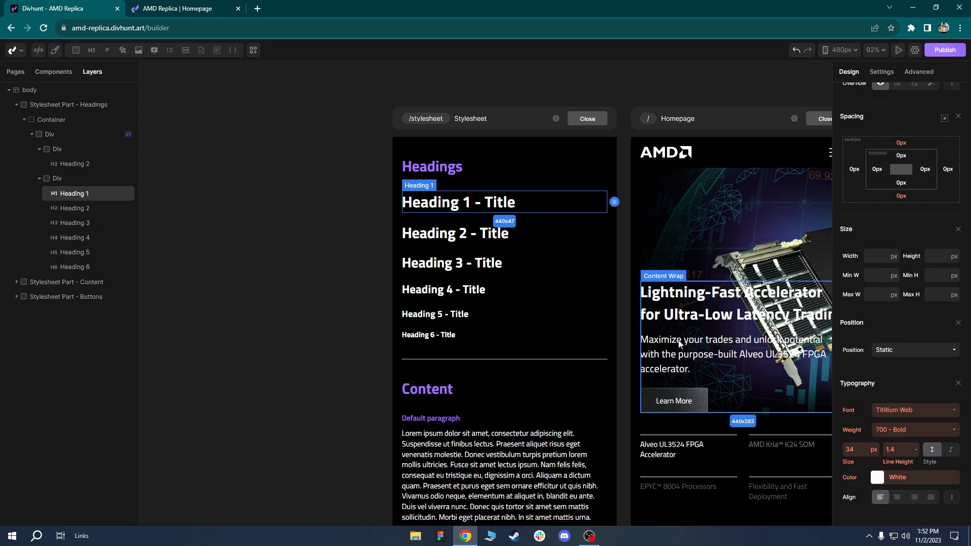
{"action": "left_click", "coordinate": [562, 292]}
{"action": "left_click_drag", "start_coordinate": [563, 292], "coordinate": [539, 307]}
{"action": "scroll", "coordinate": [539, 308], "scroll_direction": "up", "scroll_amount": 2}
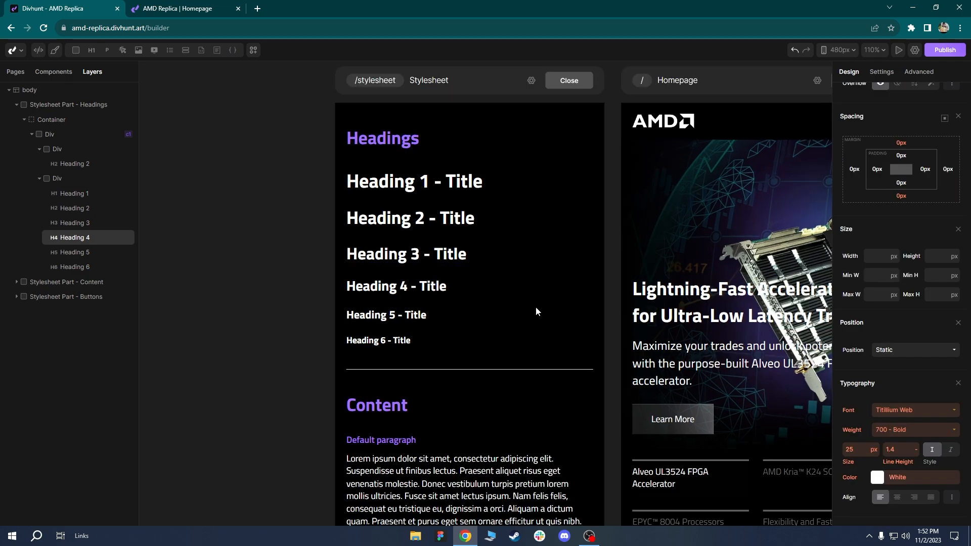
{"action": "left_click", "coordinate": [415, 262]}
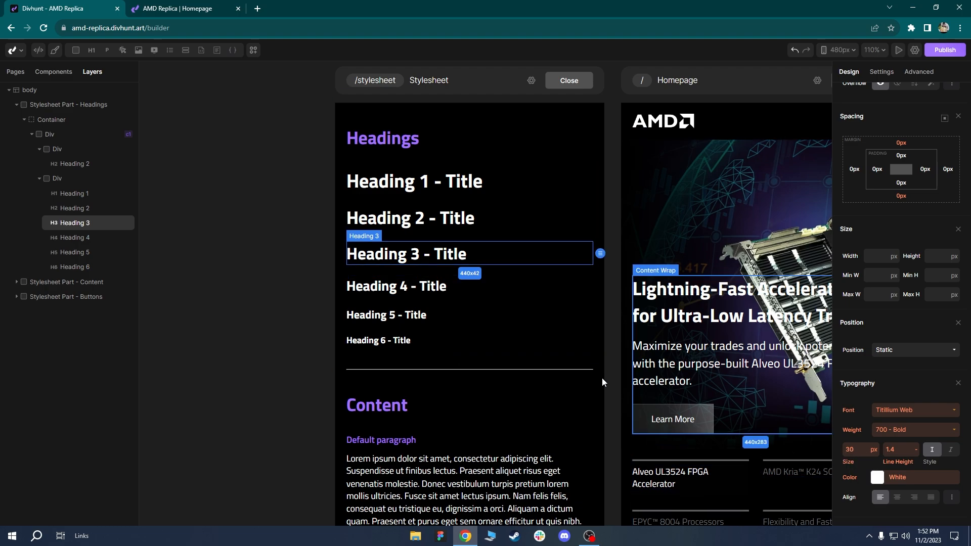
{"action": "left_click", "coordinate": [418, 288]}
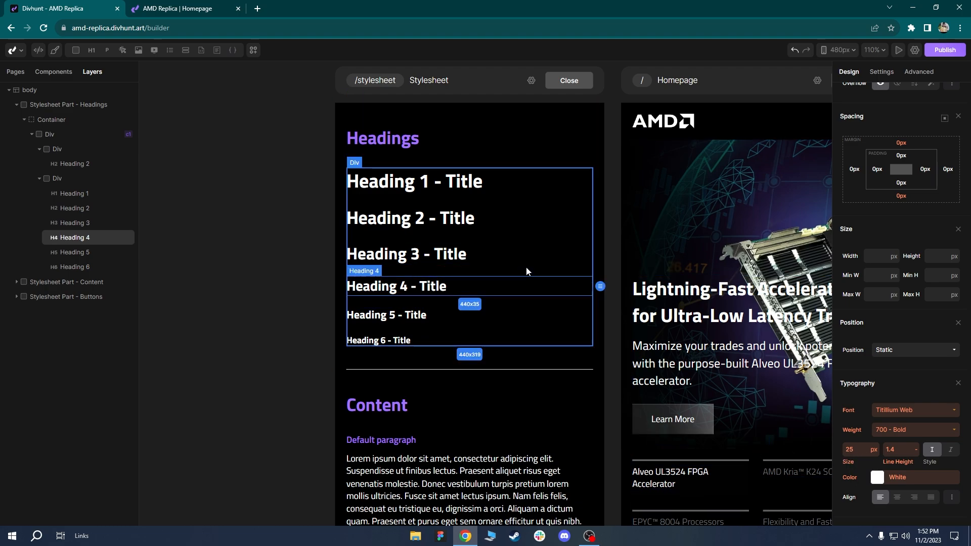
{"action": "left_click", "coordinate": [548, 274]}
{"action": "scroll", "coordinate": [548, 274], "scroll_direction": "down", "scroll_amount": 2}
{"action": "left_click_drag", "start_coordinate": [441, 236], "coordinate": [436, 257]}
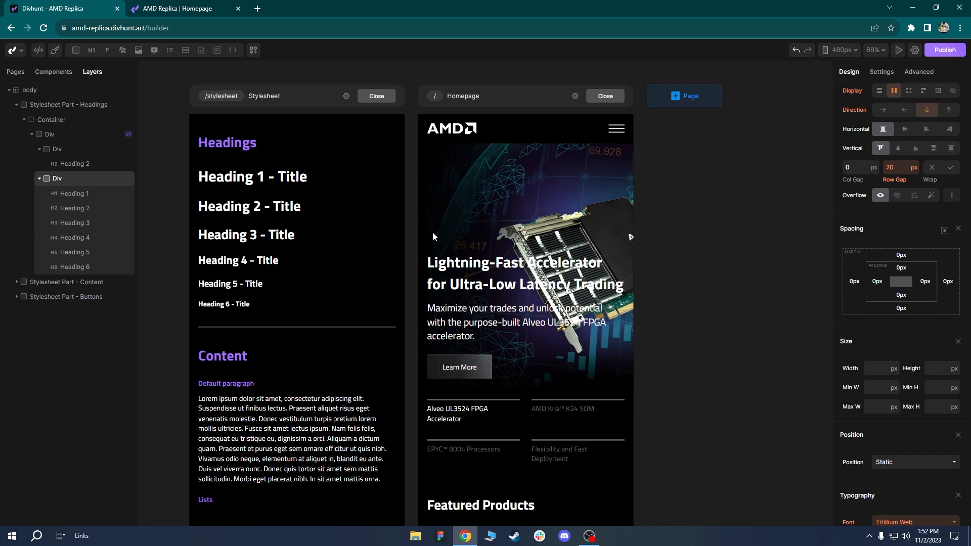
{"action": "scroll", "coordinate": [630, 342], "scroll_direction": "up", "scroll_amount": 2}
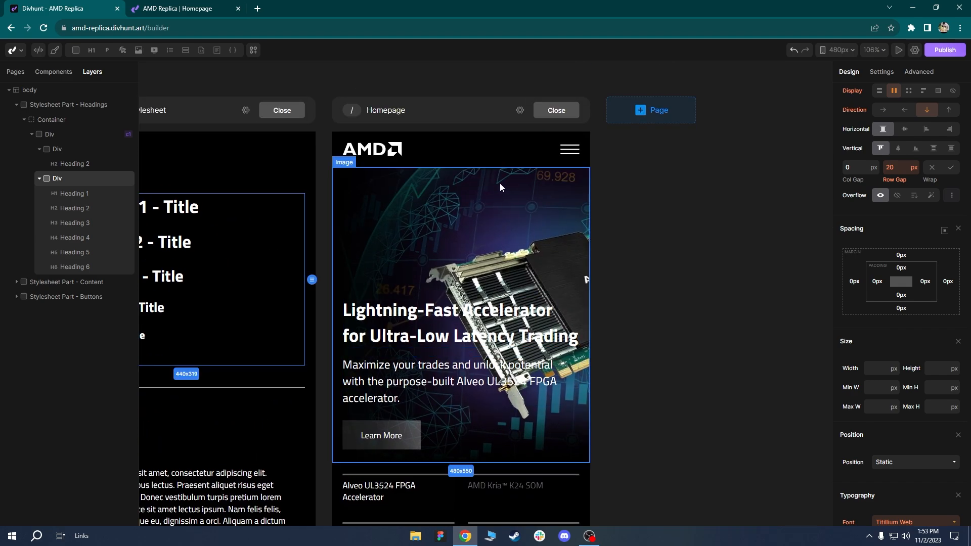
Select the navbar's Menu Wrap and set its Display to flex to reveal the dropdown.
{"action": "left_click", "coordinate": [430, 151]}
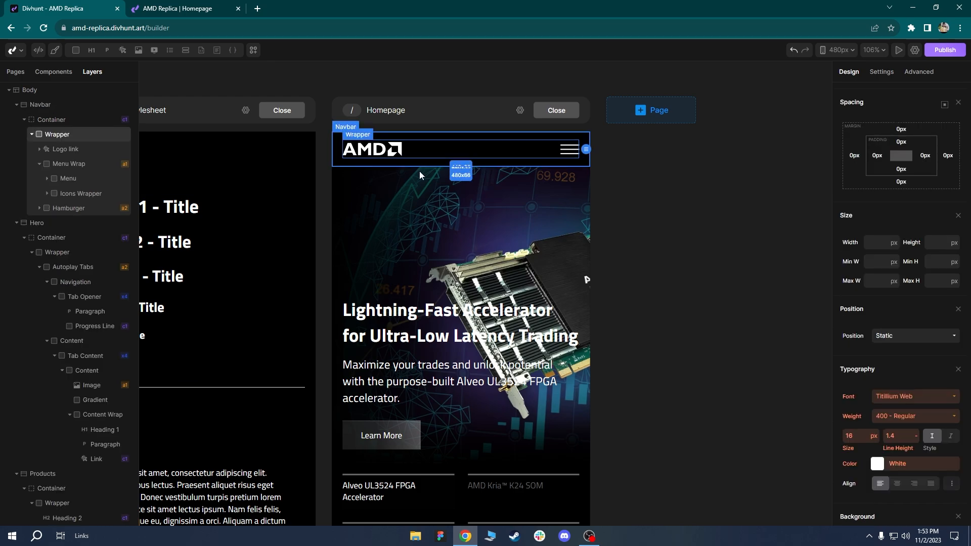
{"action": "left_click", "coordinate": [70, 168]}
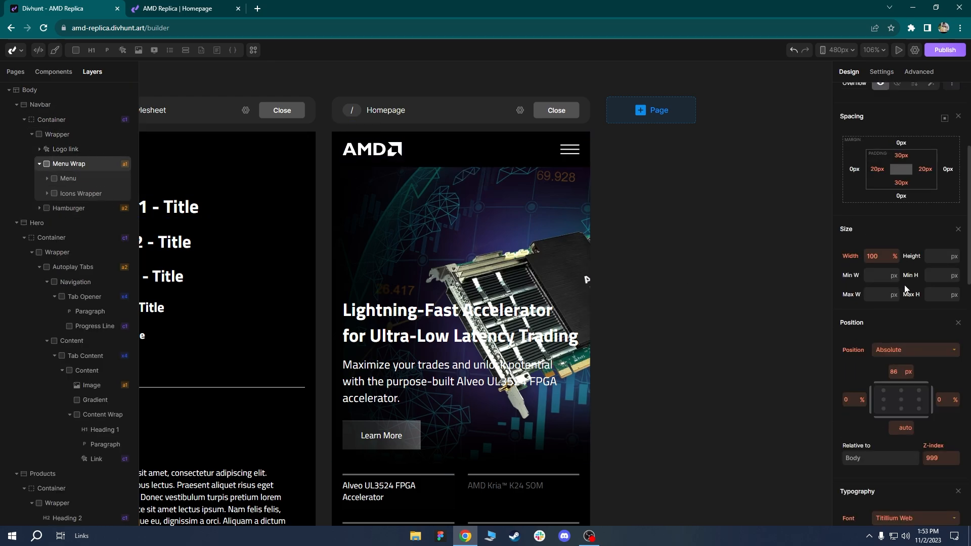
{"action": "scroll", "coordinate": [908, 288], "scroll_direction": "up", "scroll_amount": 4}
{"action": "left_click", "coordinate": [894, 266]}
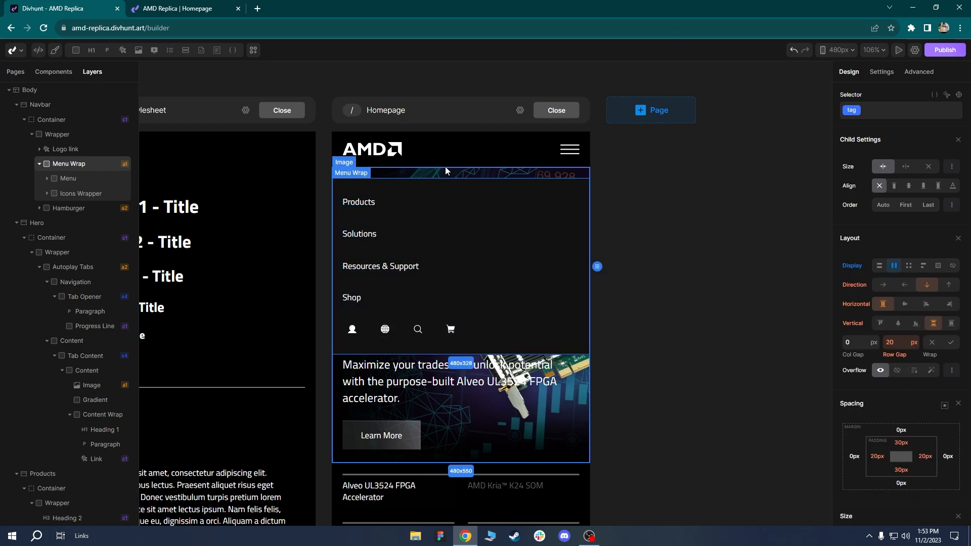
Check the Navbar height and lower the Menu Wrap's top offset to 66 px.
{"action": "left_click", "coordinate": [575, 165]}
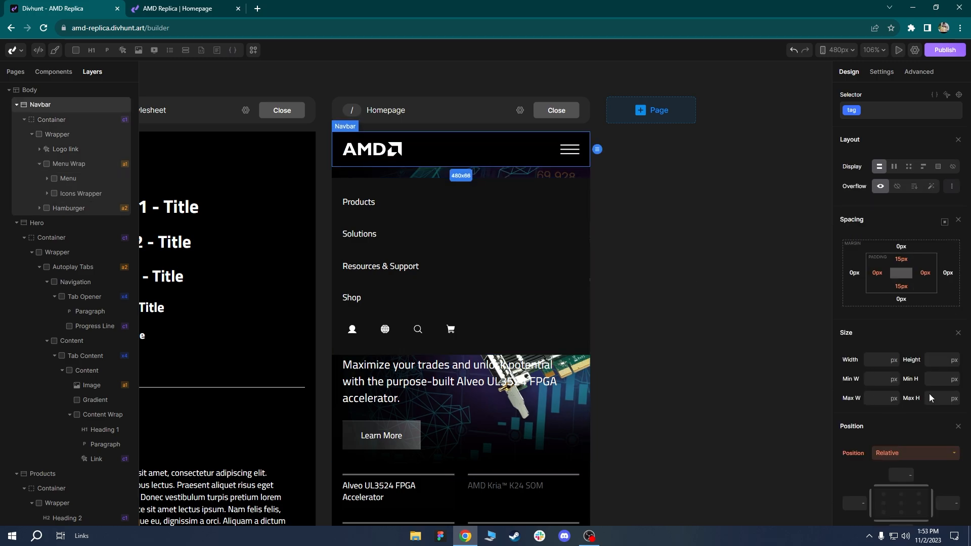
{"action": "scroll", "coordinate": [930, 398], "scroll_direction": "down", "scroll_amount": 3}
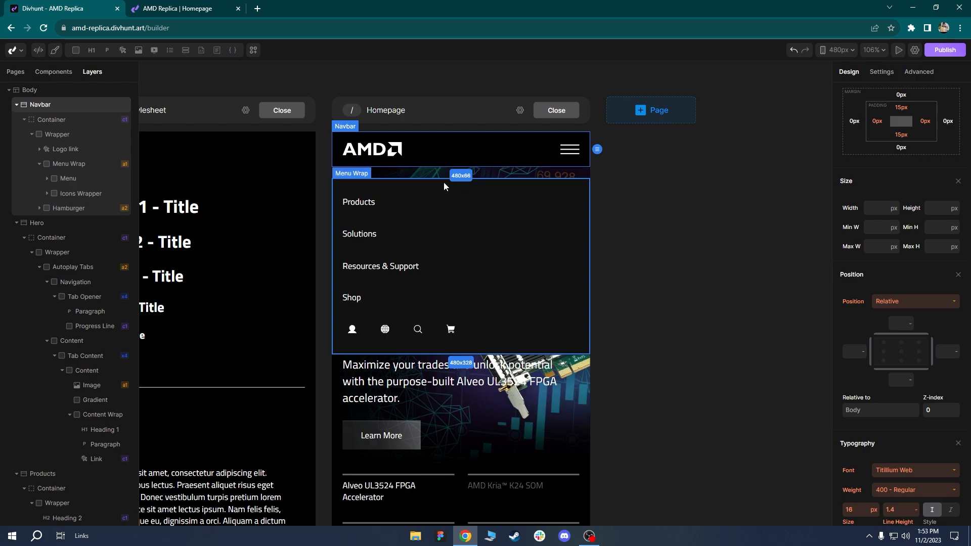
{"action": "left_click", "coordinate": [371, 184]}
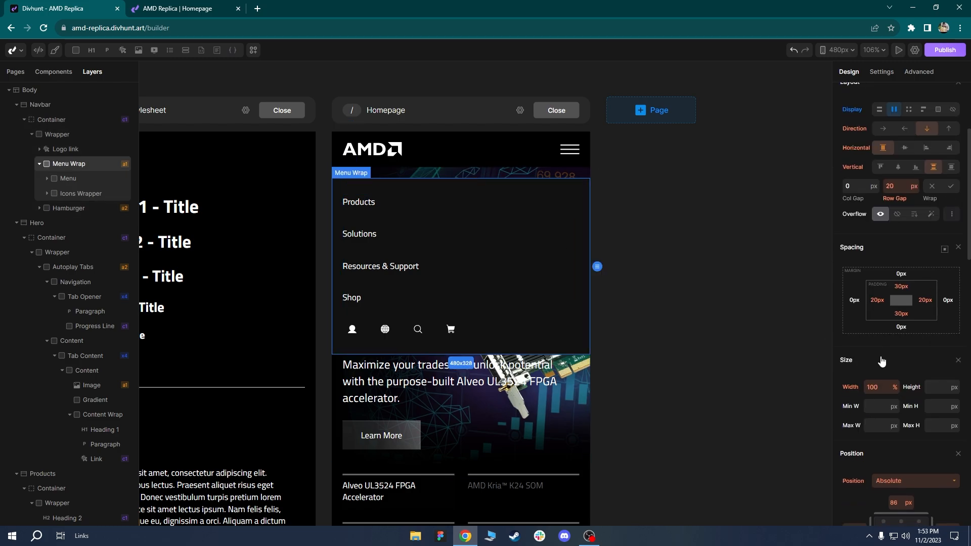
{"action": "scroll", "coordinate": [895, 453], "scroll_direction": "down", "scroll_amount": 1}
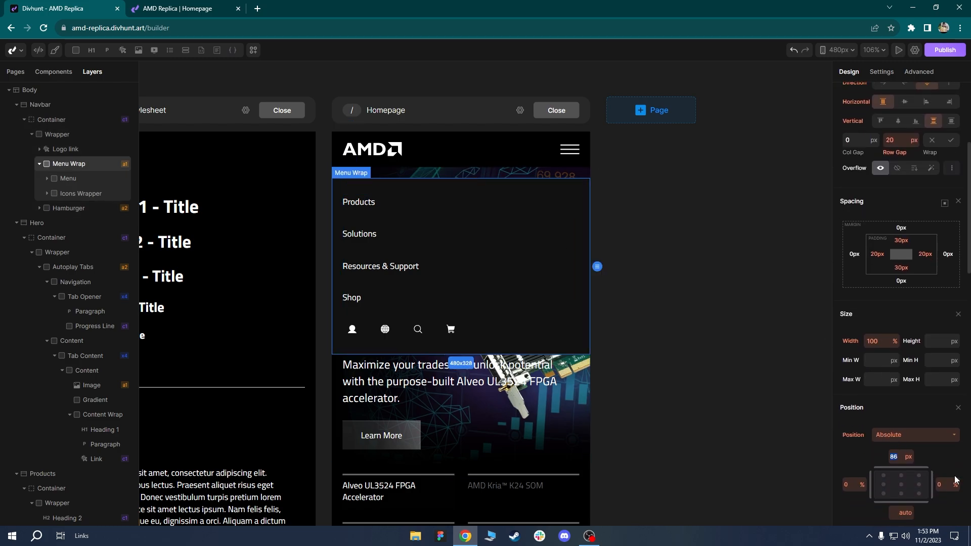
{"action": "key", "text": "BackSpace"}
{"action": "type", "text": "6"}
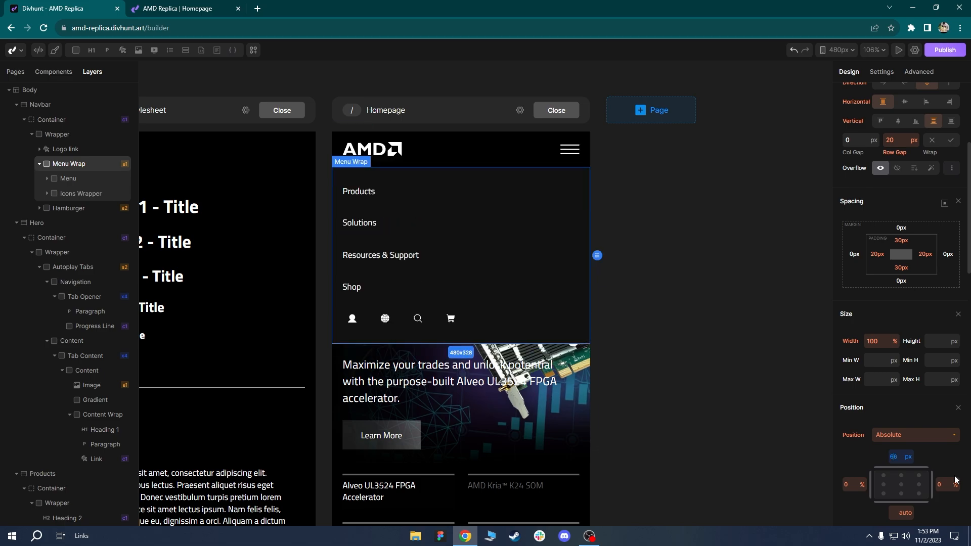
{"action": "left_click", "coordinate": [512, 223]}
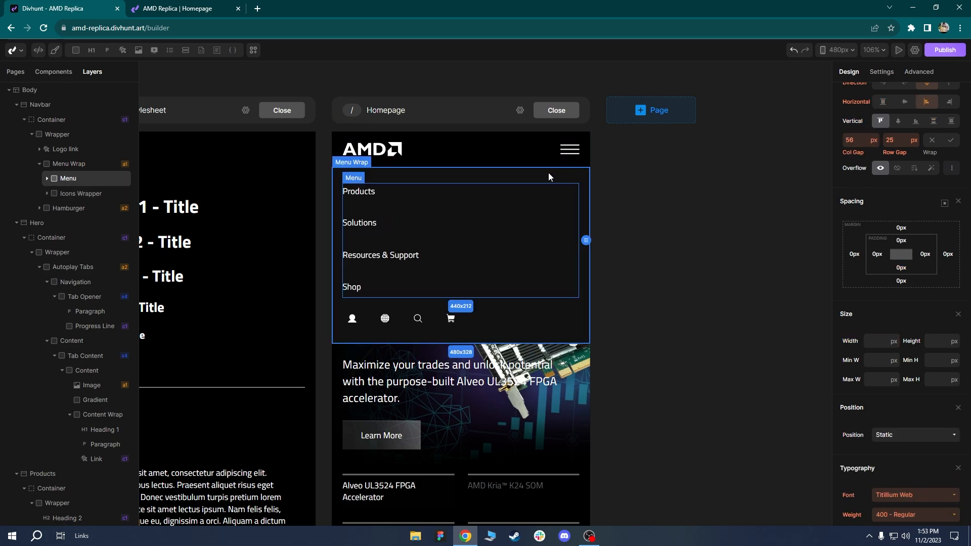
At the 767px breakpoint, show Menu Wrap as flex and set its Position top to 66.
{"action": "left_click", "coordinate": [837, 50]}
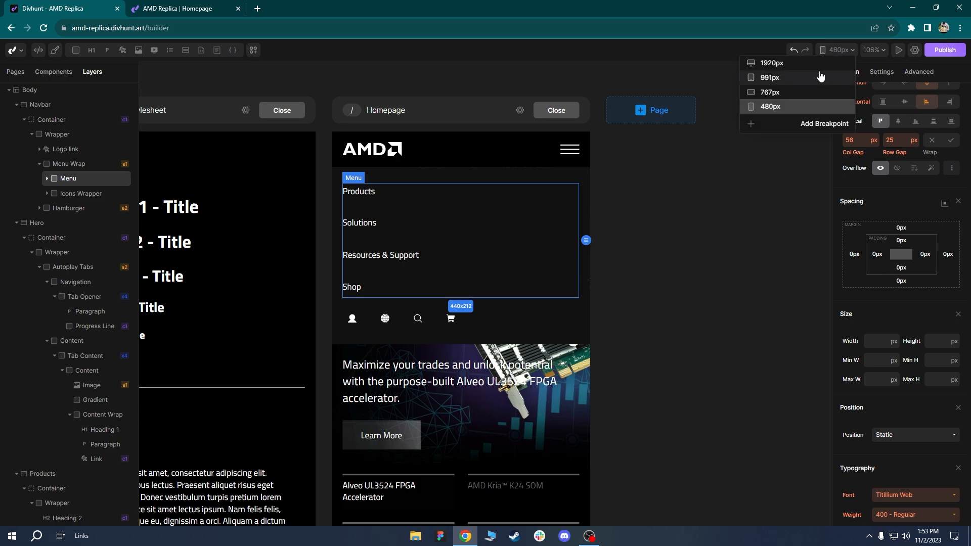
{"action": "left_click", "coordinate": [787, 93]}
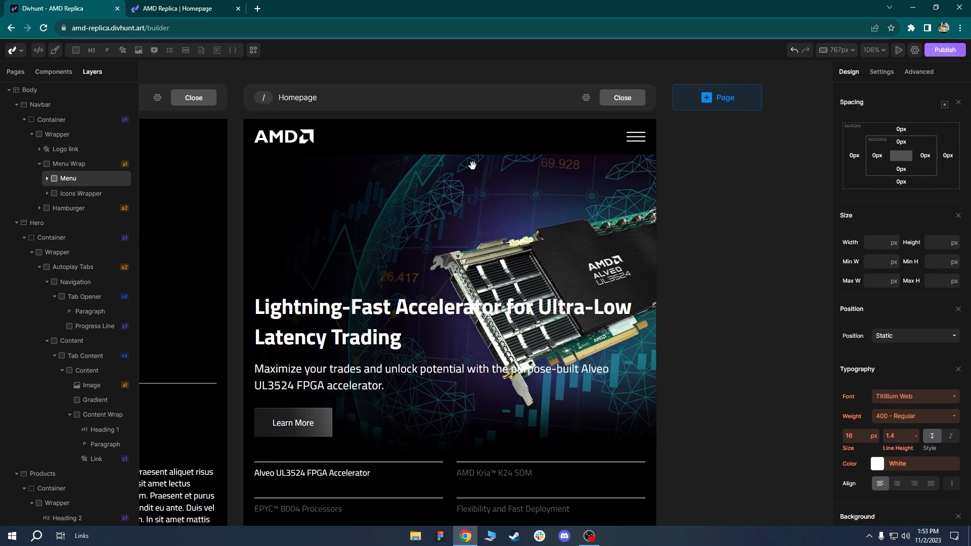
{"action": "left_click", "coordinate": [66, 163]}
{"action": "scroll", "coordinate": [887, 221], "scroll_direction": "up", "scroll_amount": 2}
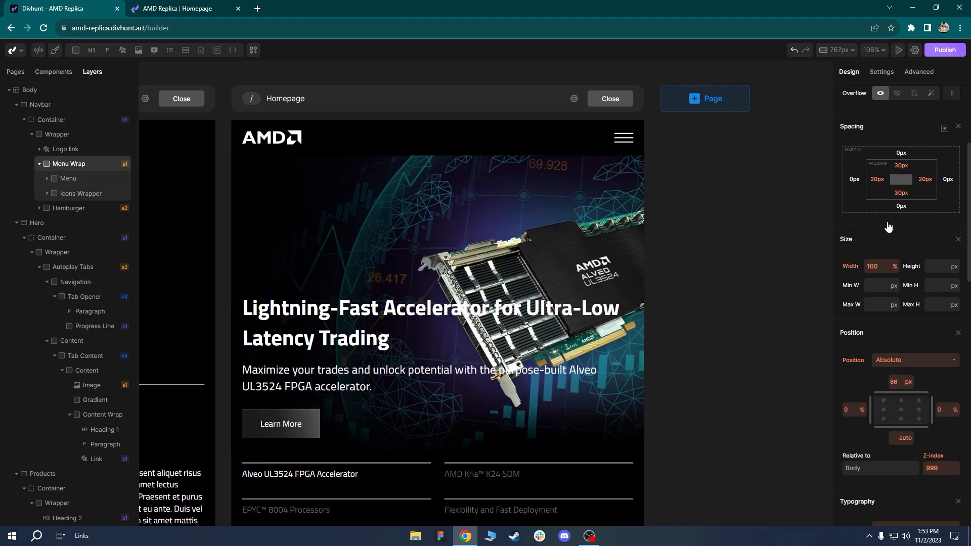
{"action": "left_click", "coordinate": [893, 217]}
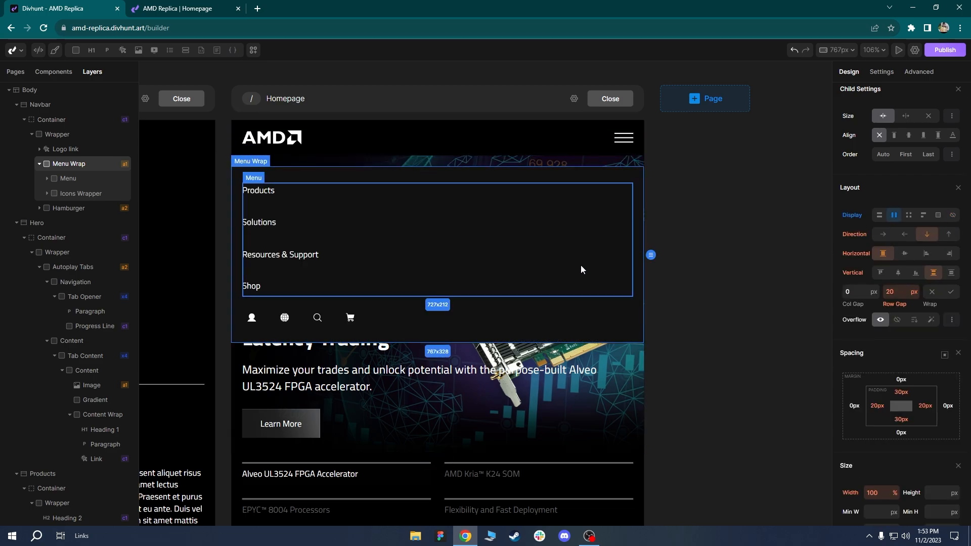
{"action": "scroll", "coordinate": [898, 420], "scroll_direction": "down", "scroll_amount": 4}
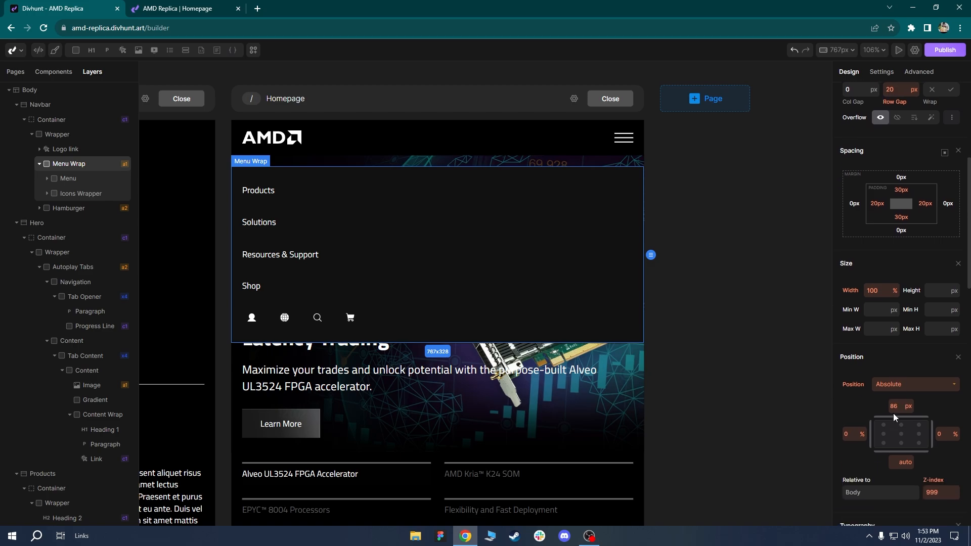
{"action": "type", "text": "66"}
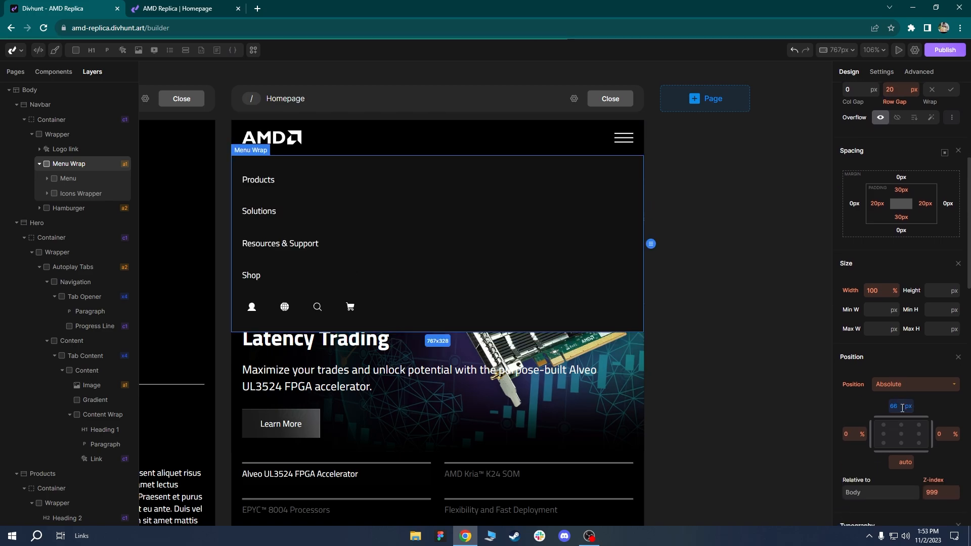
Set the Menu Wrap Display back to none at the 767px breakpoint.
{"action": "left_click", "coordinate": [839, 50]}
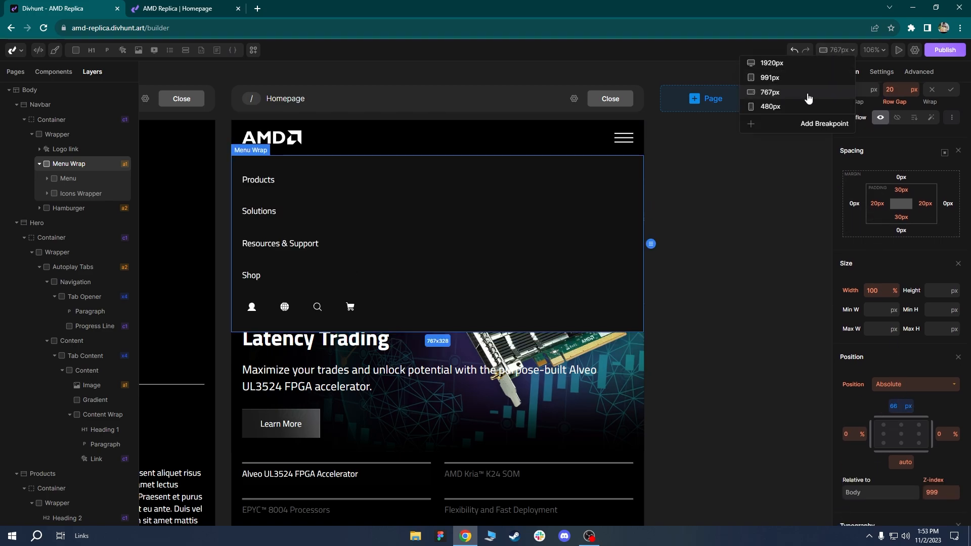
{"action": "scroll", "coordinate": [886, 193], "scroll_direction": "up", "scroll_amount": 2}
{"action": "scroll", "coordinate": [886, 193], "scroll_direction": "up", "scroll_amount": 3}
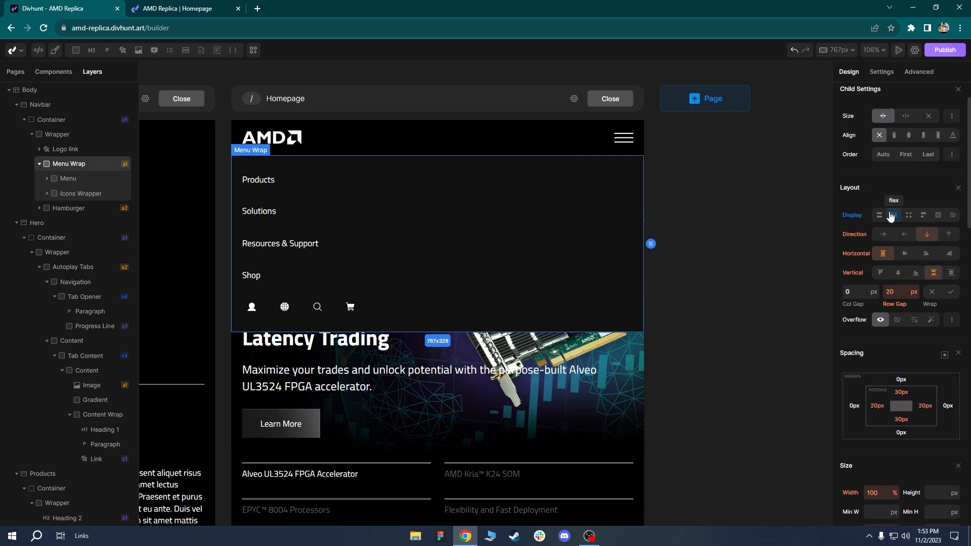
{"action": "left_click", "coordinate": [859, 219]}
{"action": "left_click", "coordinate": [863, 252]}
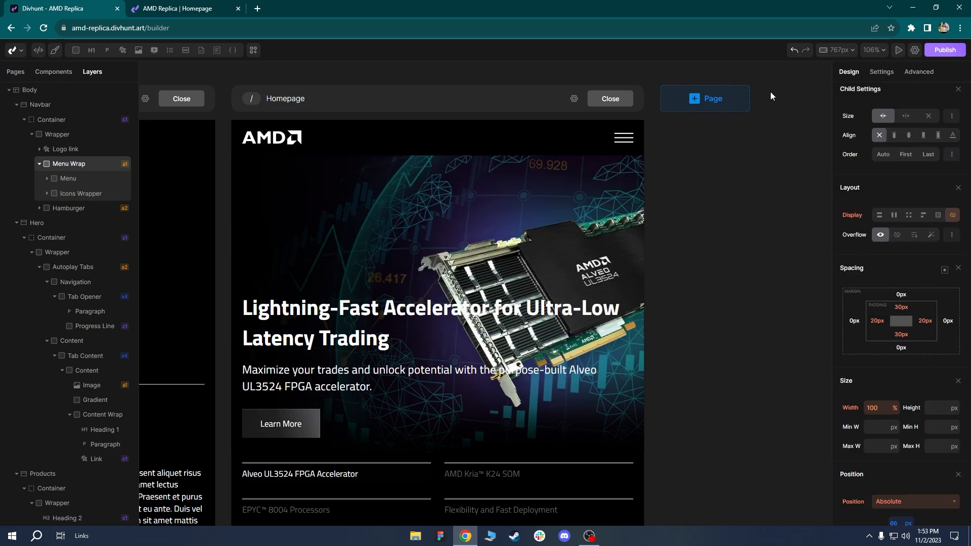
At the 480px breakpoint, reset the Menu Wrap top offset so it inherits 66 px.
{"action": "left_click", "coordinate": [835, 51]}
{"action": "left_click", "coordinate": [791, 106]}
{"action": "scroll", "coordinate": [899, 293], "scroll_direction": "down", "scroll_amount": 5}
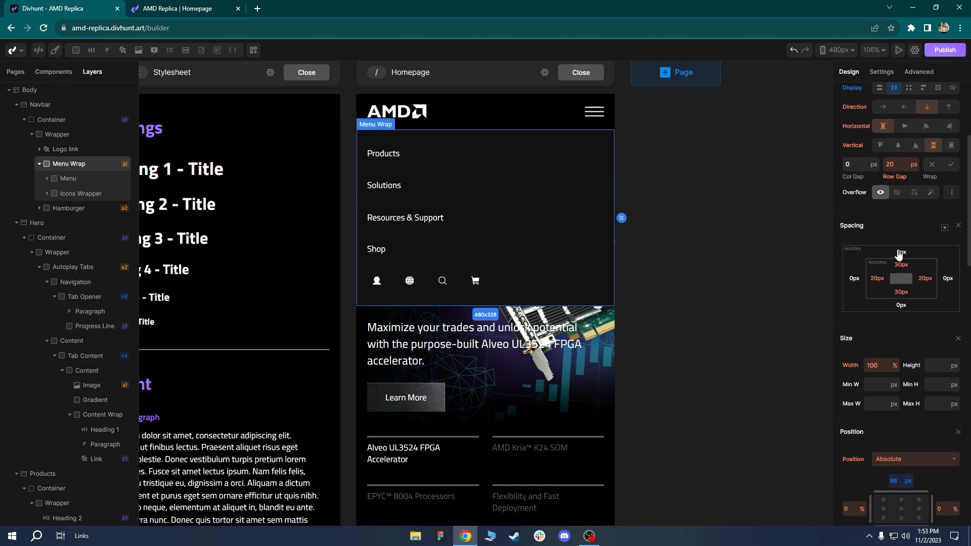
{"action": "right_click", "coordinate": [897, 357]}
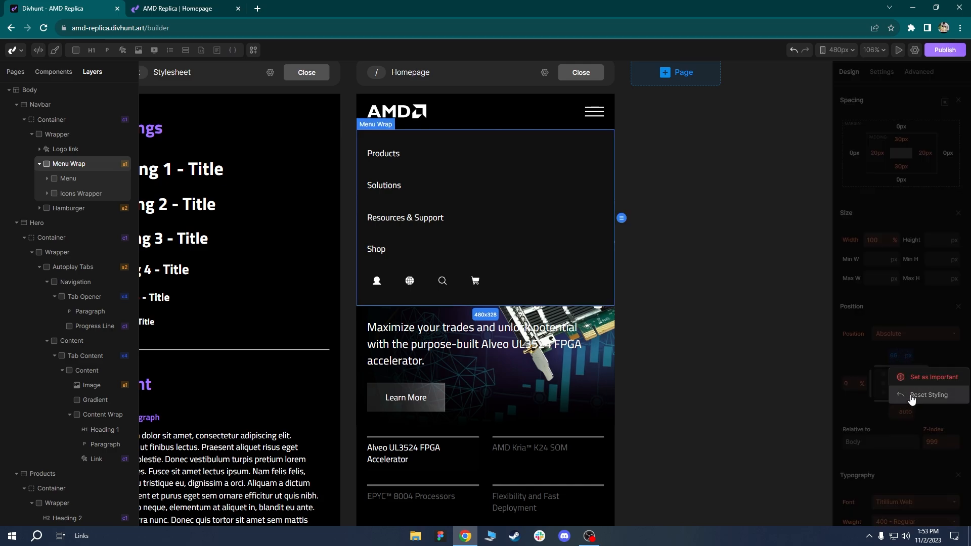
{"action": "left_click", "coordinate": [910, 397]}
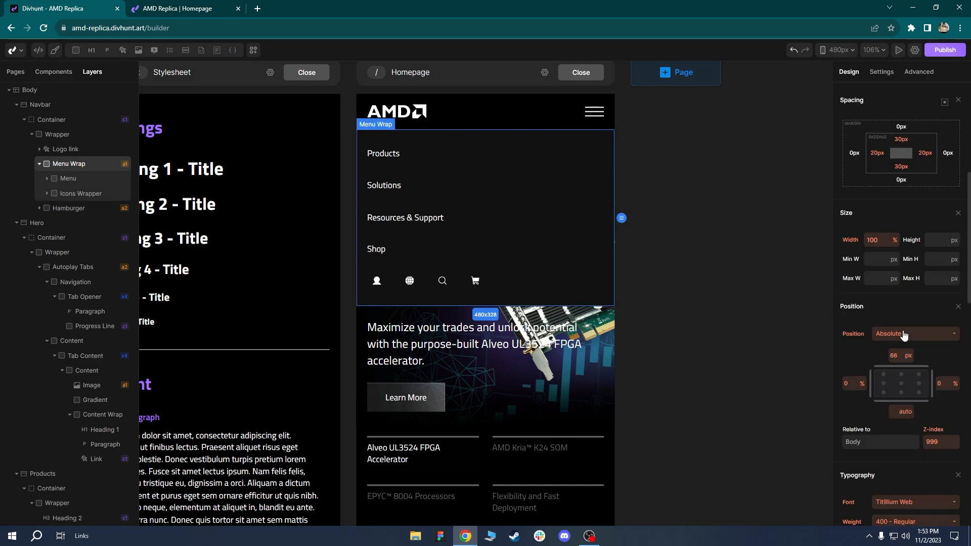
{"action": "left_click", "coordinate": [838, 50]}
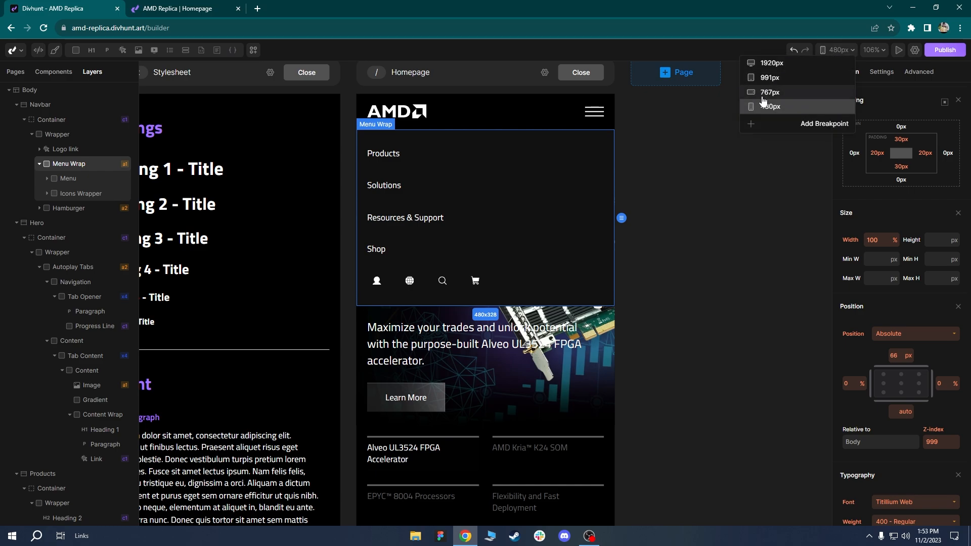
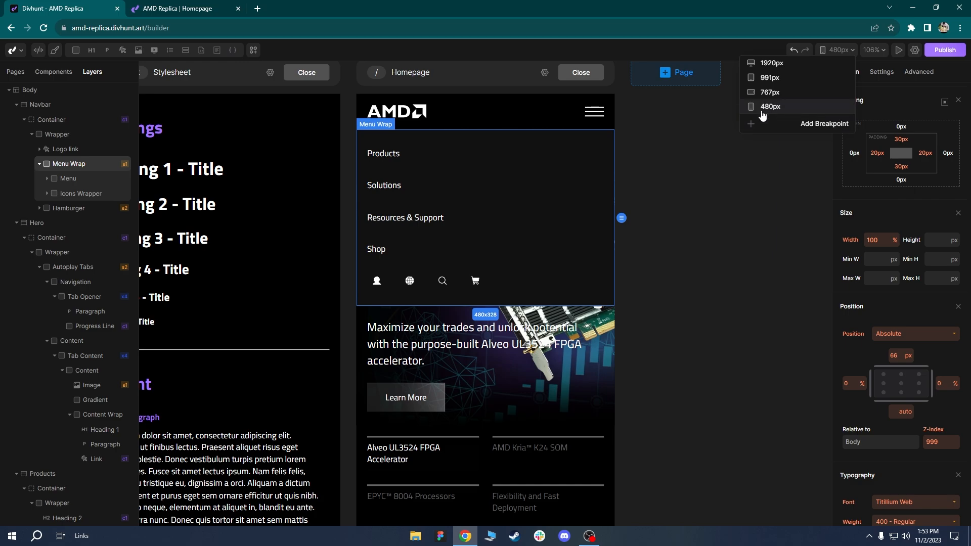
Hide the open Menu Wrap panel by setting its Display to none at 480px.
{"action": "left_click", "coordinate": [744, 332]}
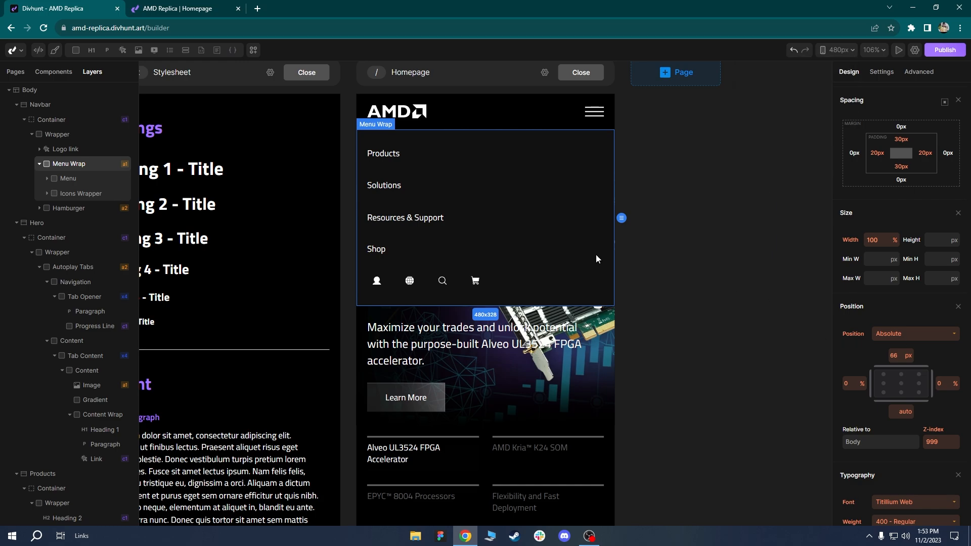
{"action": "scroll", "coordinate": [555, 247], "scroll_direction": "up", "scroll_amount": 3}
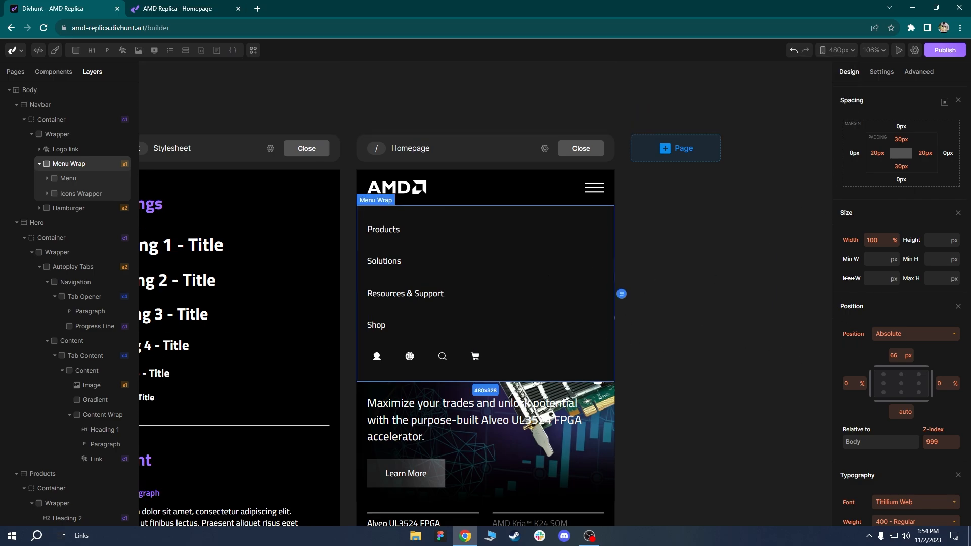
{"action": "left_click", "coordinate": [450, 231]}
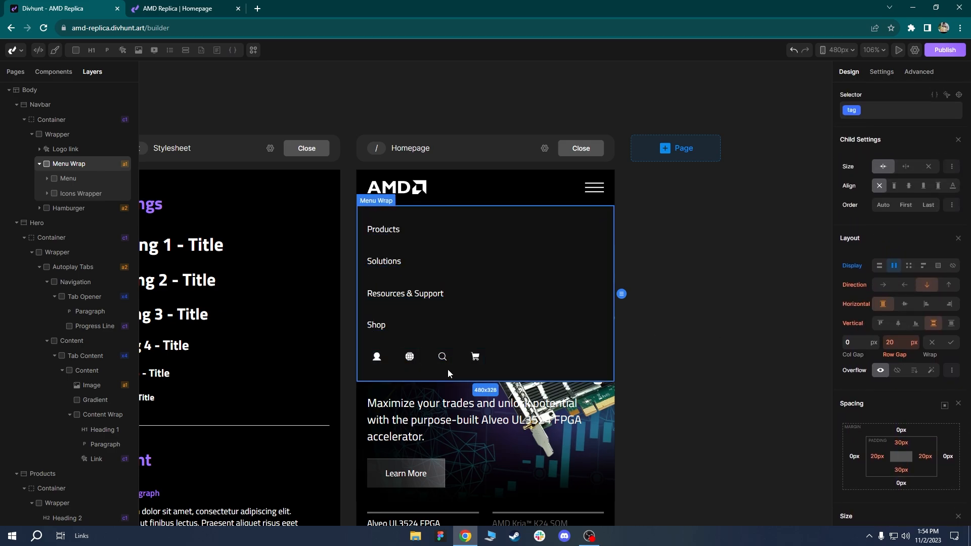
{"action": "left_click", "coordinate": [853, 273]}
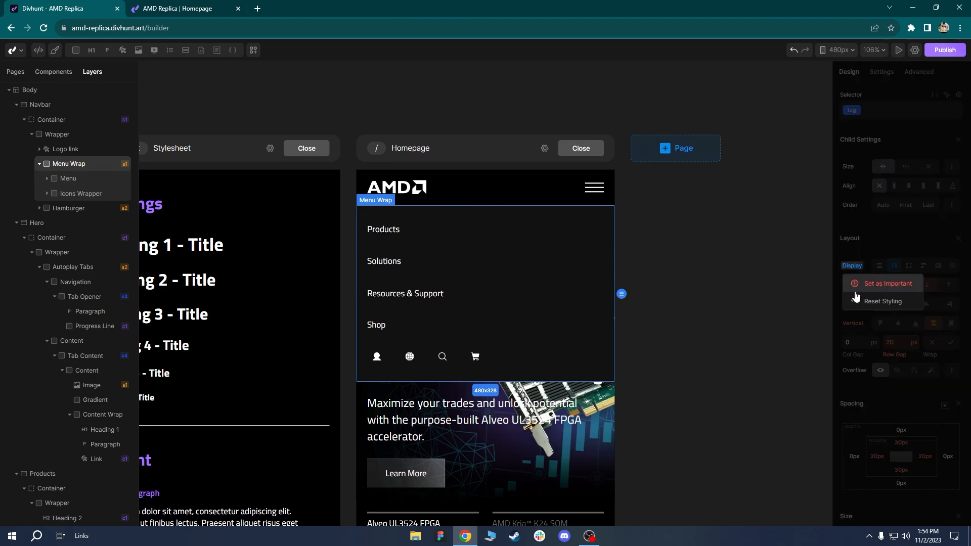
{"action": "left_click", "coordinate": [862, 299]}
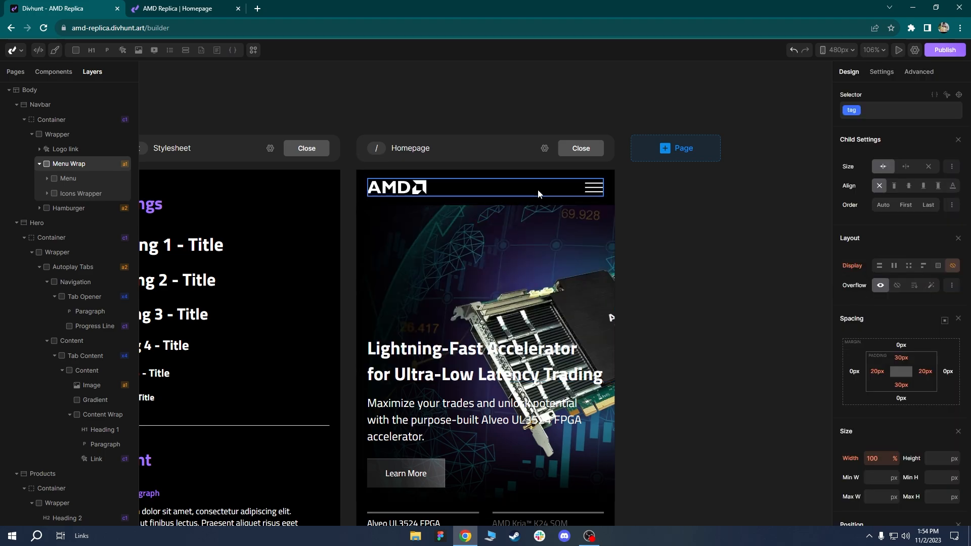
{"action": "left_click_drag", "start_coordinate": [512, 252], "coordinate": [470, 135]}
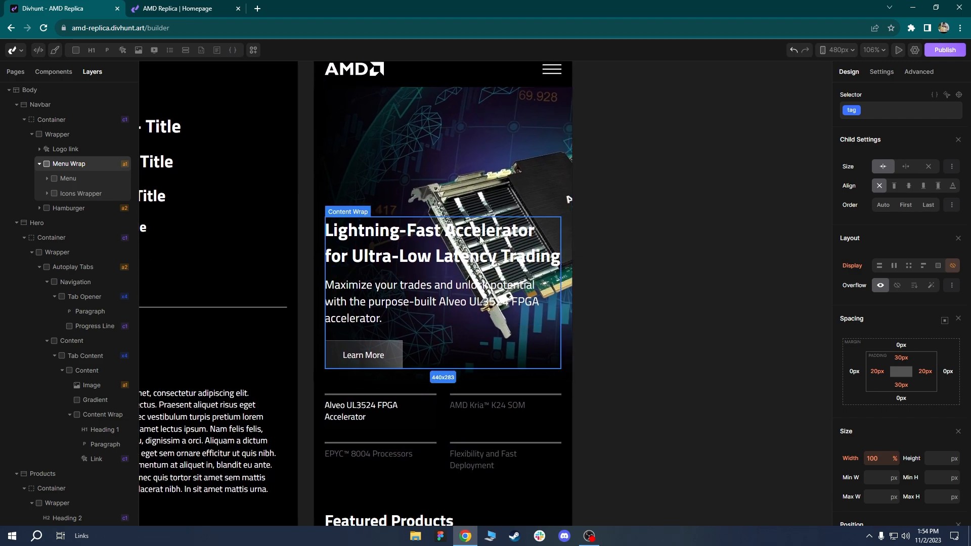
Set the hero Content, Image and Gradient layers each to 450 px height.
{"action": "left_click", "coordinate": [405, 134]}
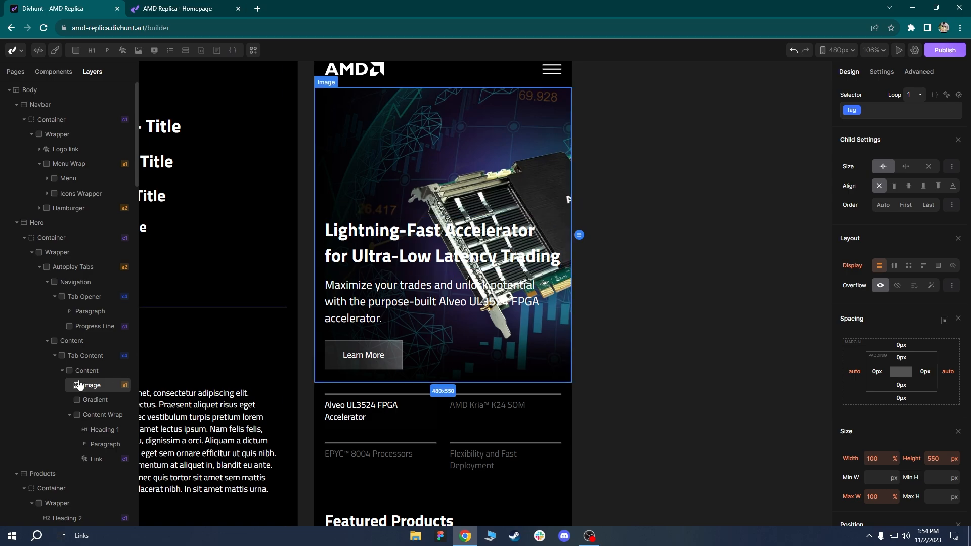
{"action": "left_click", "coordinate": [87, 371]}
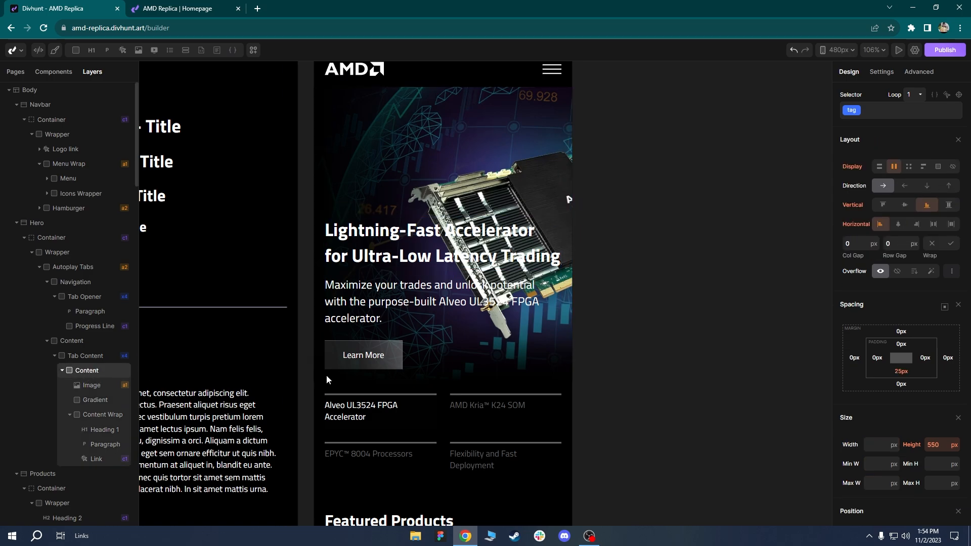
{"action": "left_click", "coordinate": [940, 445]}
{"action": "type", "text": "450"}
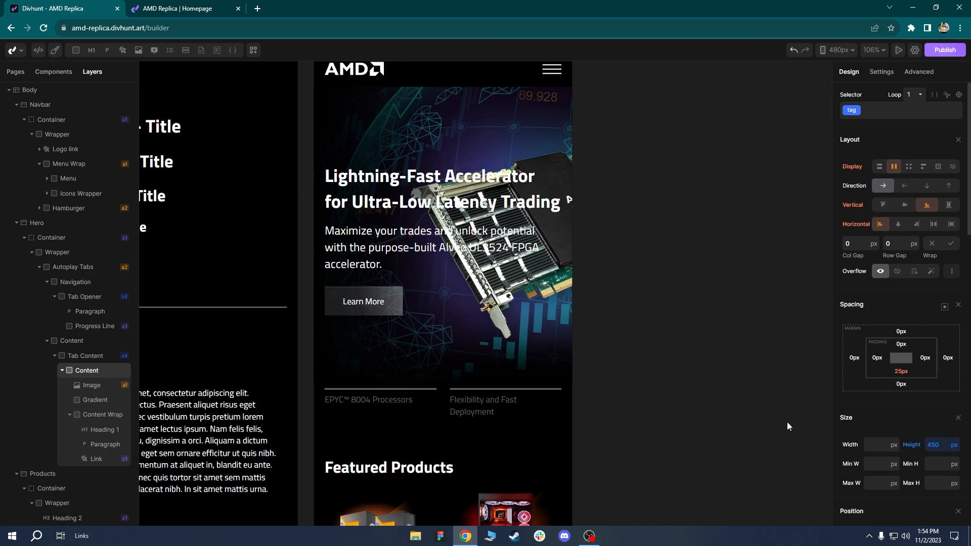
{"action": "left_click", "coordinate": [90, 386]}
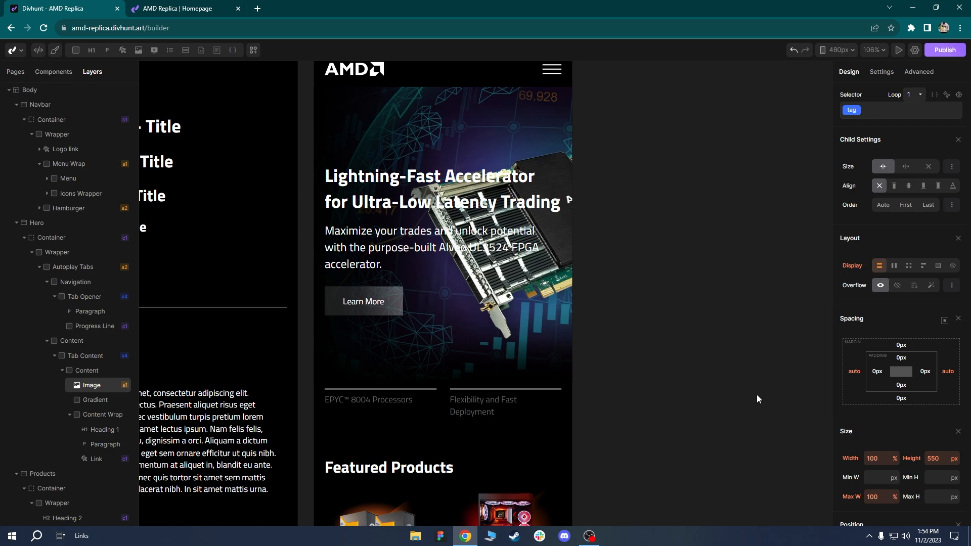
{"action": "left_click", "coordinate": [939, 455]}
{"action": "type", "text": "45"}
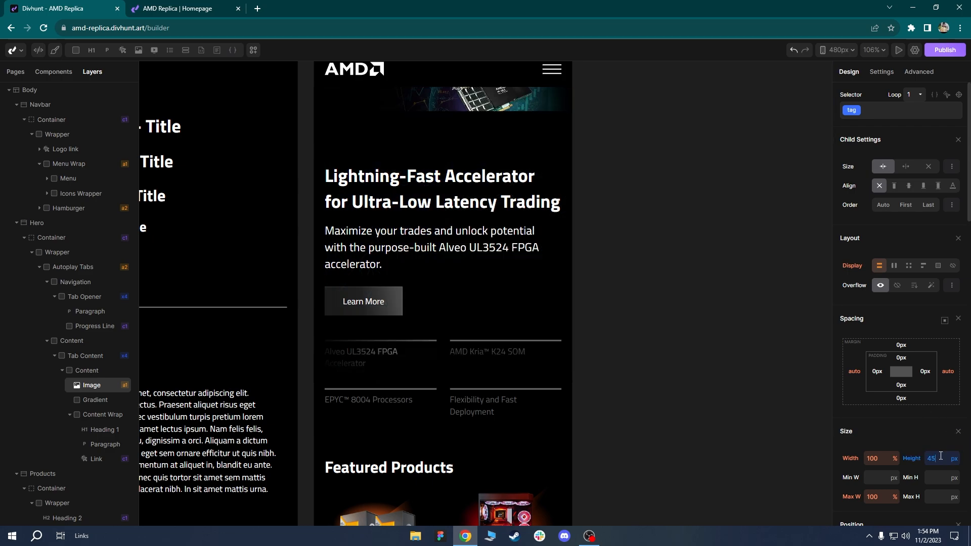
{"action": "type", "text": "0"}
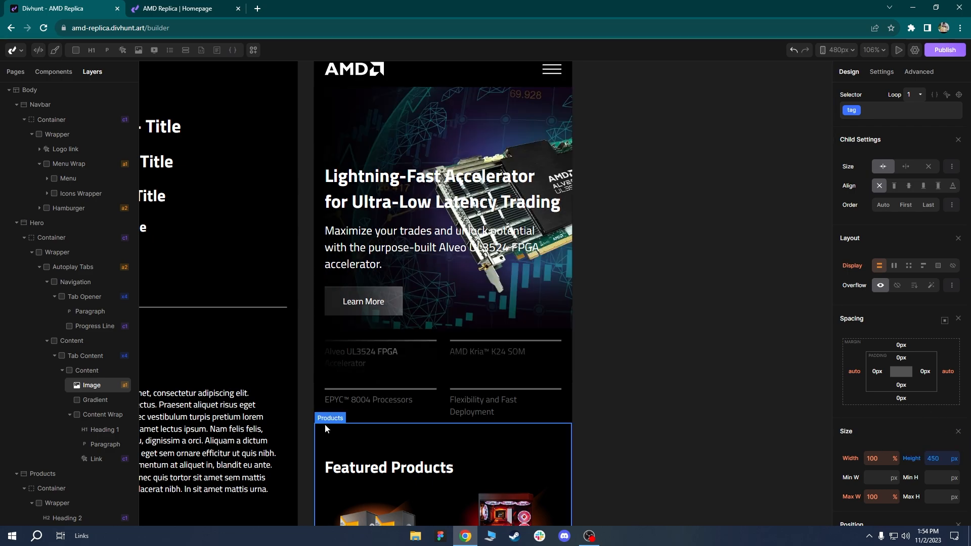
{"action": "left_click", "coordinate": [95, 400]}
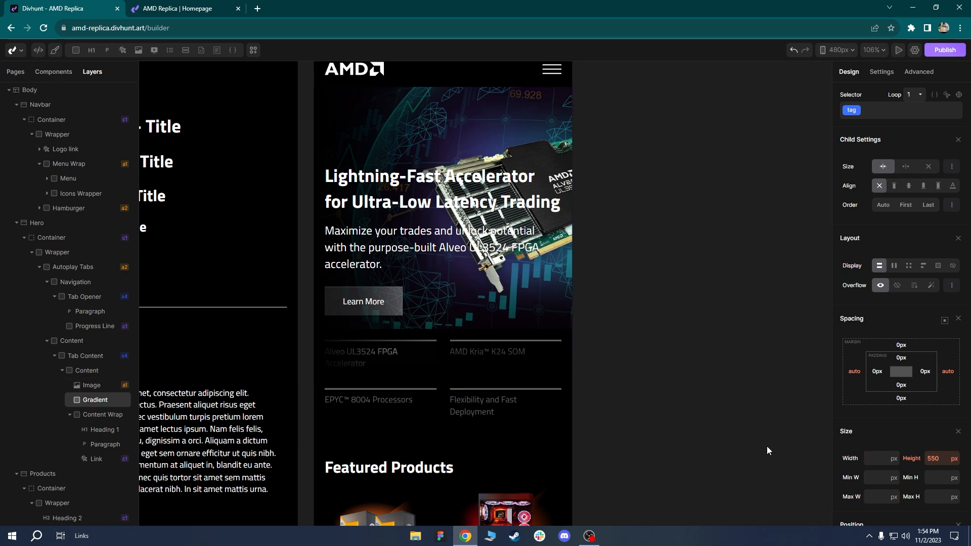
{"action": "left_click", "coordinate": [941, 455]}
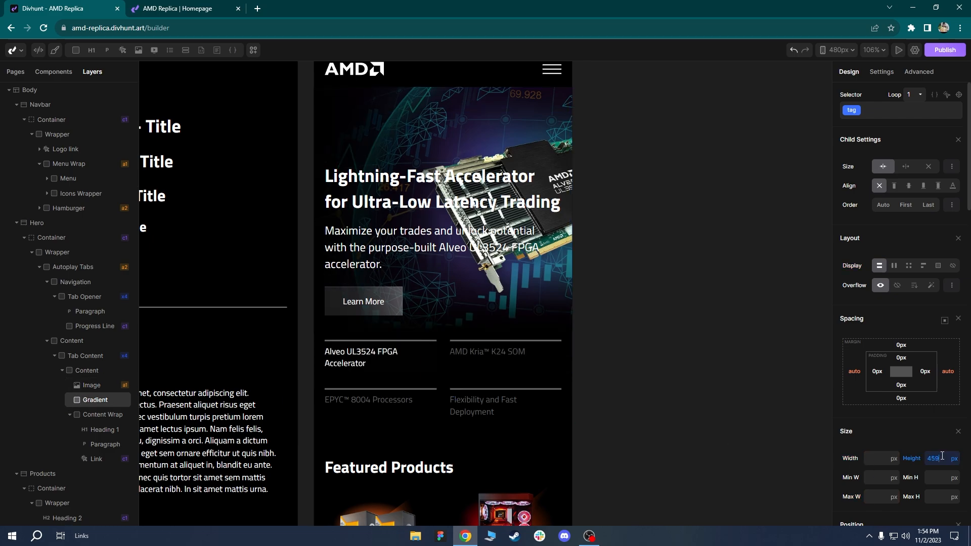
{"action": "type", "text": "450"}
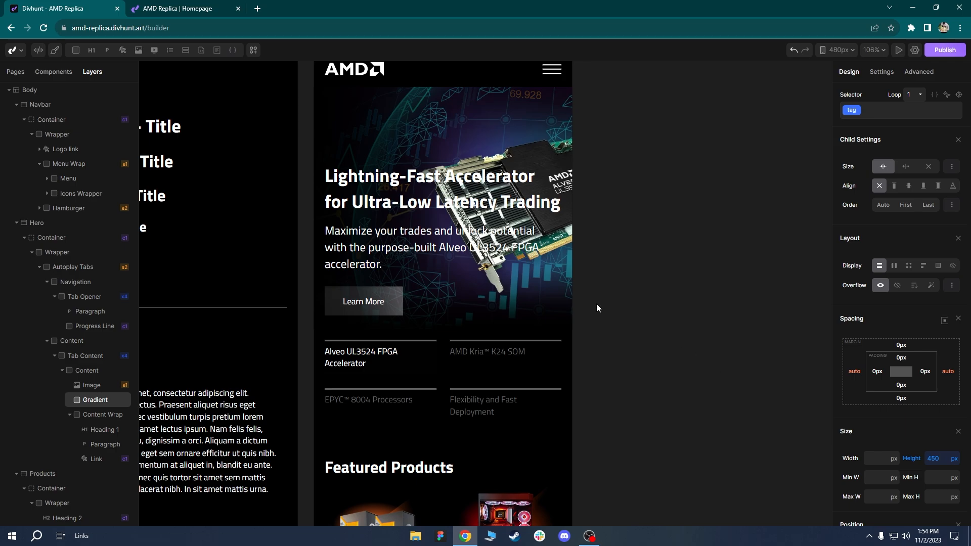
{"action": "scroll", "coordinate": [597, 308], "scroll_direction": "up", "scroll_amount": 2}
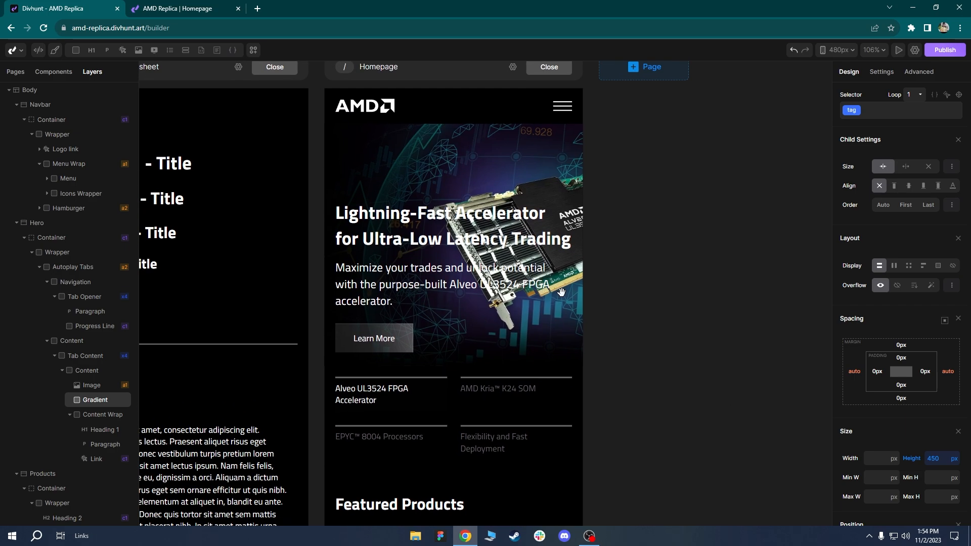
{"action": "scroll", "coordinate": [561, 292], "scroll_direction": "down", "scroll_amount": 1}
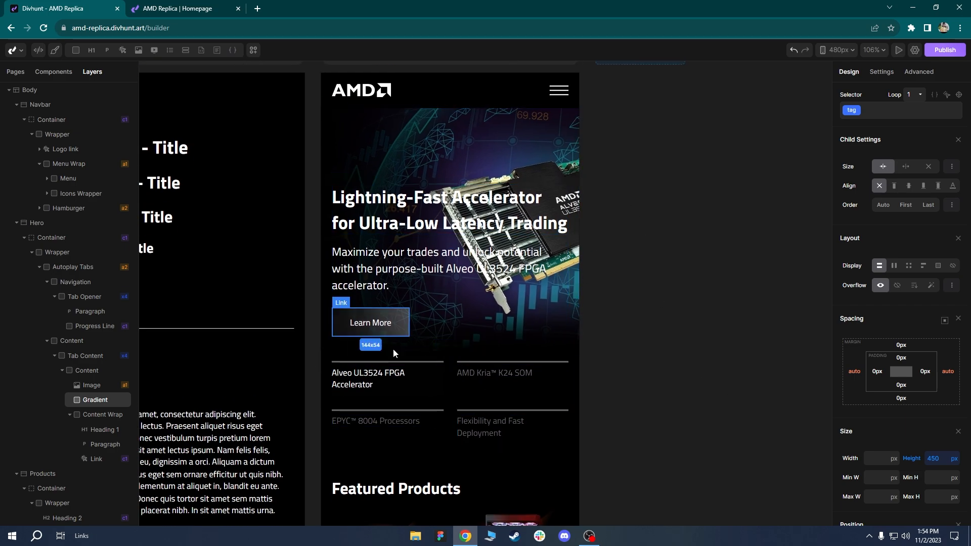
{"action": "left_click", "coordinate": [533, 161]}
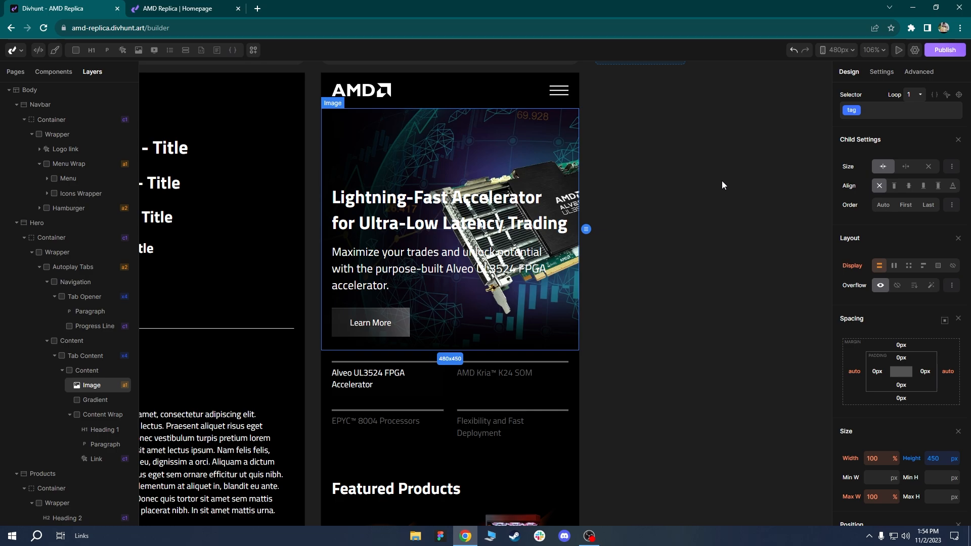
Step the hero image's horizontal position from 20% up to 60%.
{"action": "left_click", "coordinate": [877, 75]}
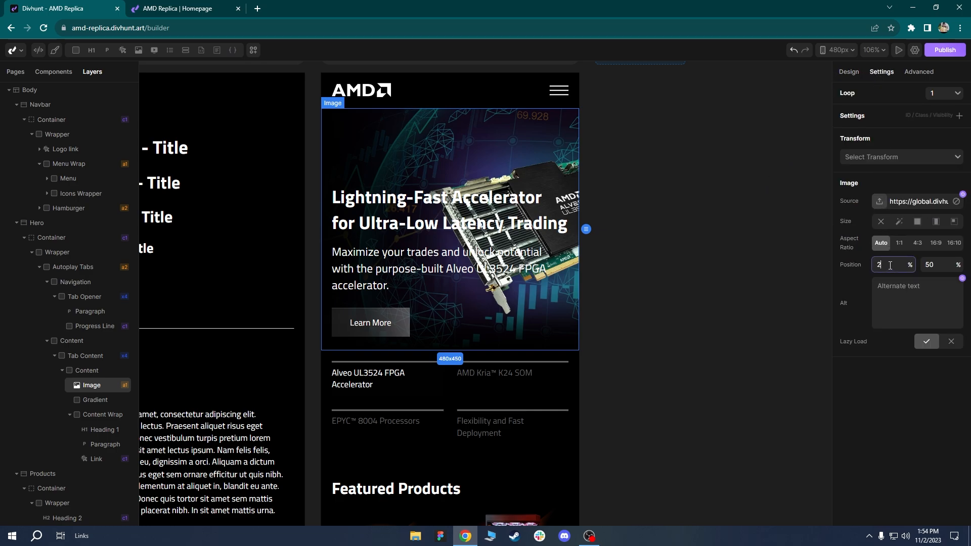
{"action": "key", "text": "Return"}
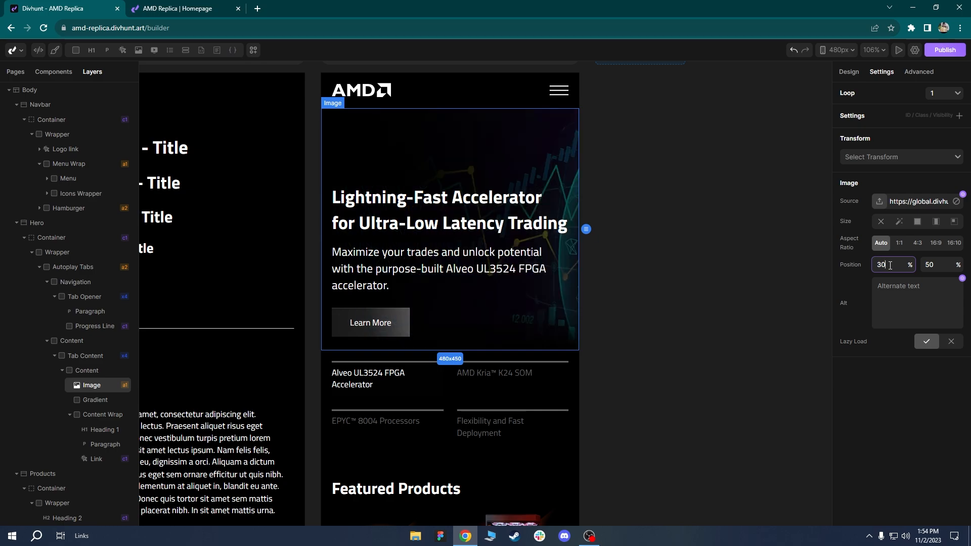
{"action": "key", "text": "Return"}
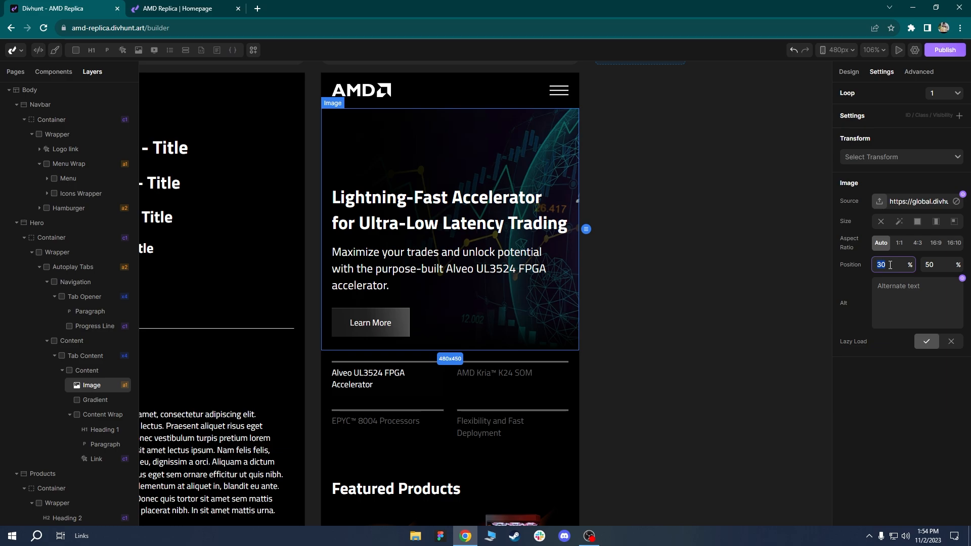
{"action": "key", "text": "Return"}
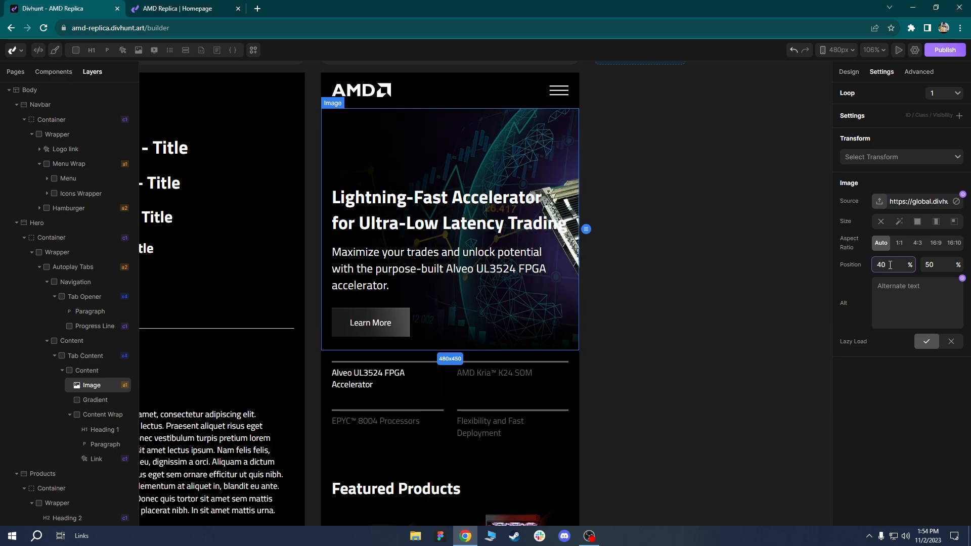
{"action": "type", "text": "50"}
{"action": "key", "text": "Return"}
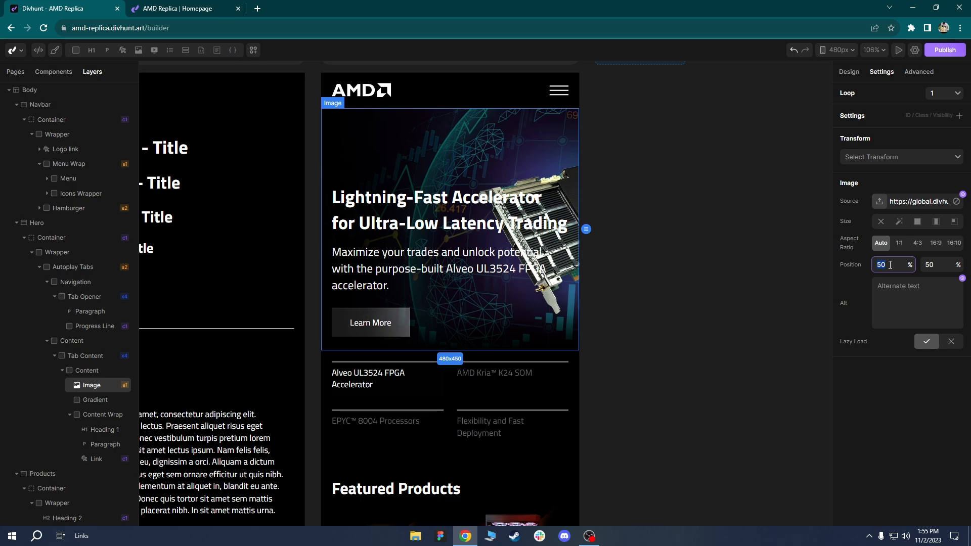
{"action": "key", "text": "Return"}
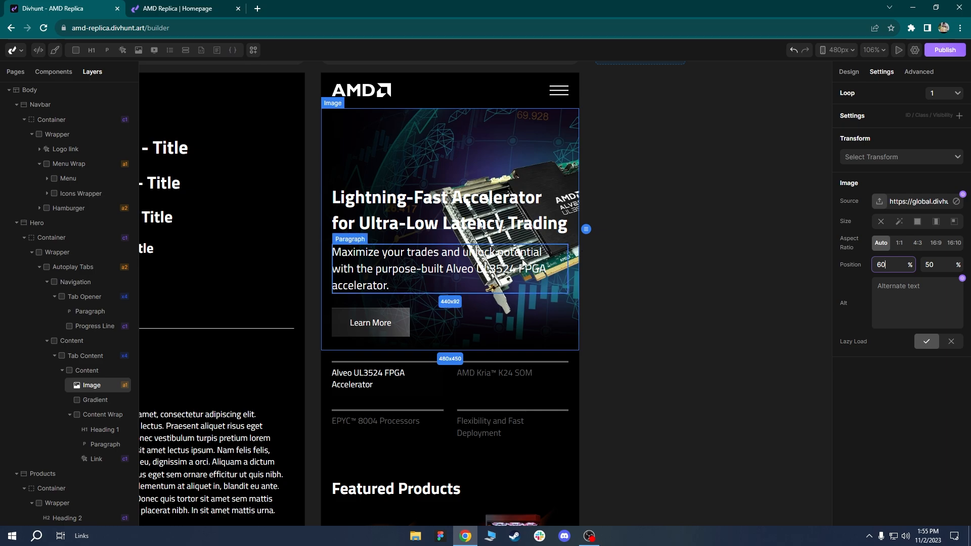
{"action": "left_click_drag", "start_coordinate": [490, 312], "coordinate": [506, 259]}
Reduce the product tabs Navigation grid to a single column.
{"action": "left_click", "coordinate": [470, 335]}
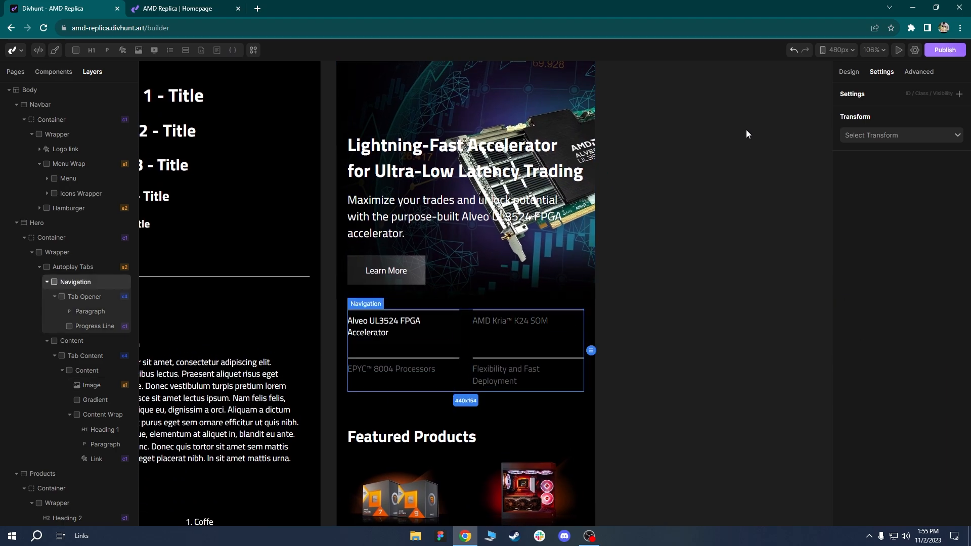
{"action": "left_click", "coordinate": [850, 73]}
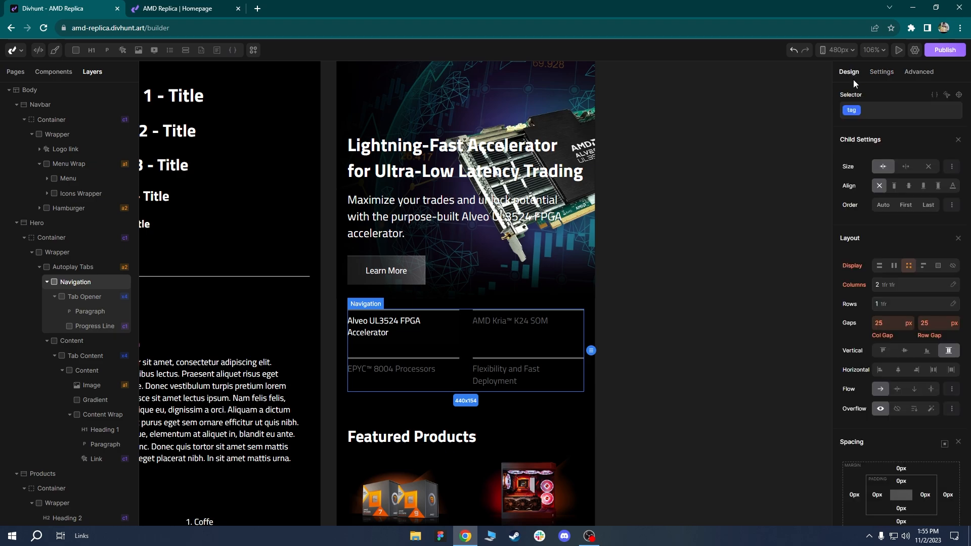
{"action": "left_click", "coordinate": [895, 285]}
{"action": "left_click", "coordinate": [928, 306]}
Set the Featured Products section's top padding to the 40 preset.
{"action": "left_click", "coordinate": [542, 223]}
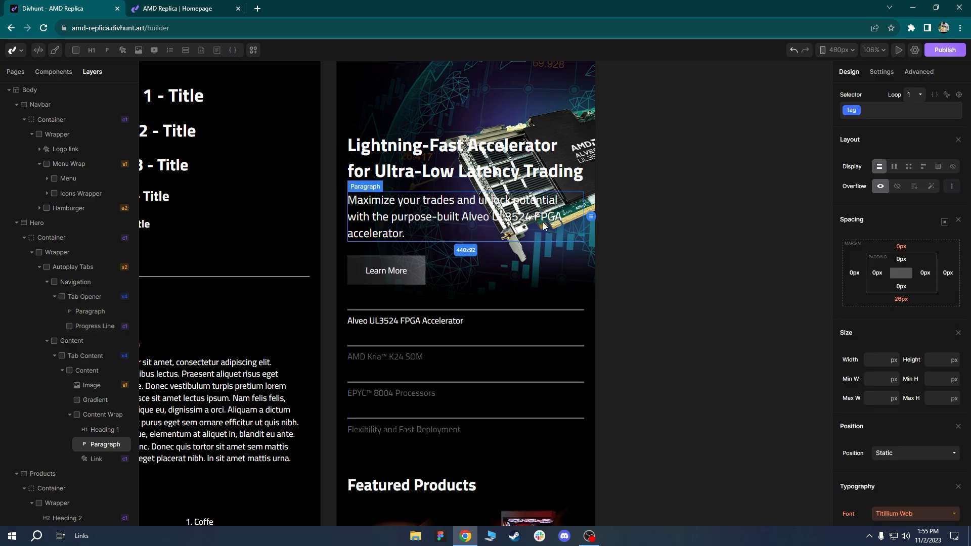
{"action": "scroll", "coordinate": [532, 248], "scroll_direction": "down", "scroll_amount": 3}
{"action": "scroll", "coordinate": [532, 248], "scroll_direction": "up", "scroll_amount": 2}
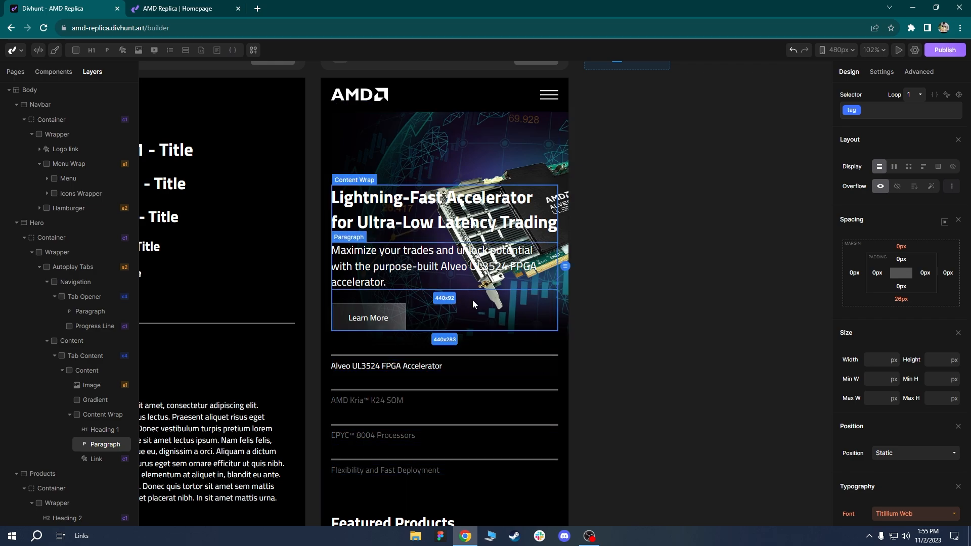
{"action": "scroll", "coordinate": [473, 303], "scroll_direction": "down", "scroll_amount": 3}
{"action": "scroll", "coordinate": [492, 297], "scroll_direction": "down", "scroll_amount": 2}
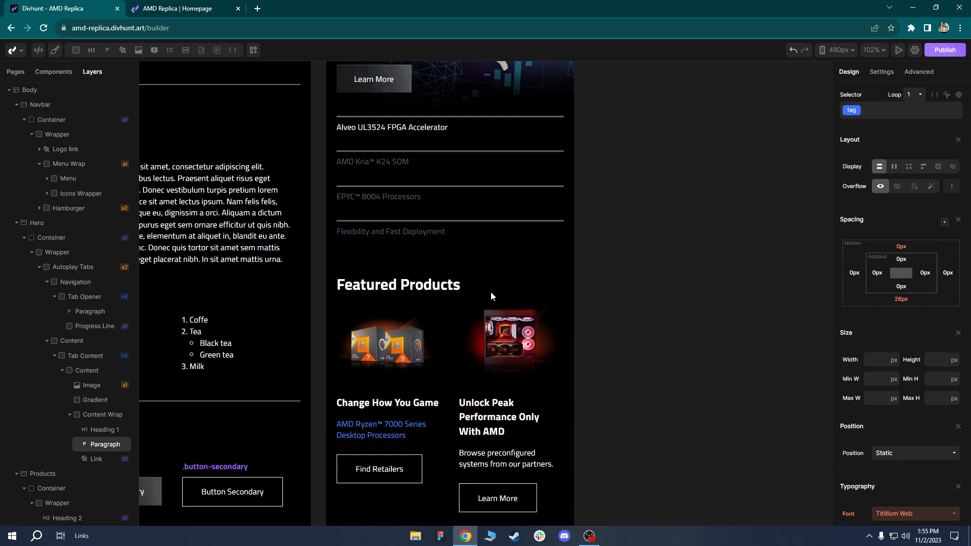
{"action": "left_click", "coordinate": [478, 275]}
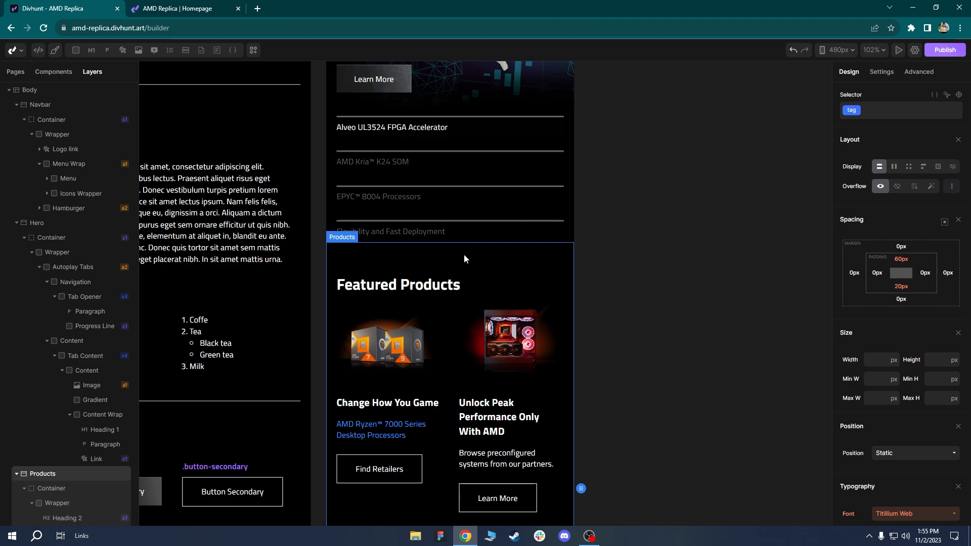
{"action": "left_click", "coordinate": [839, 50]}
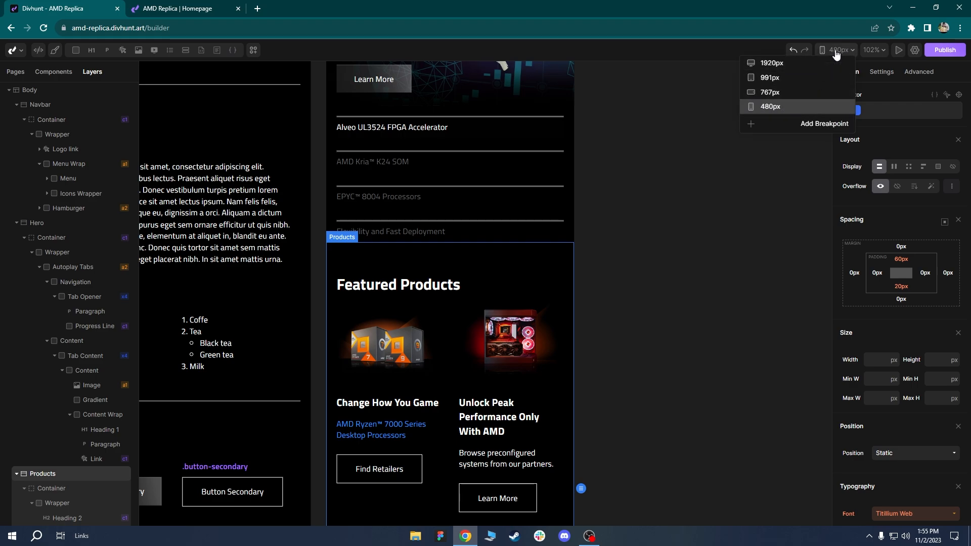
{"action": "left_click", "coordinate": [701, 212]}
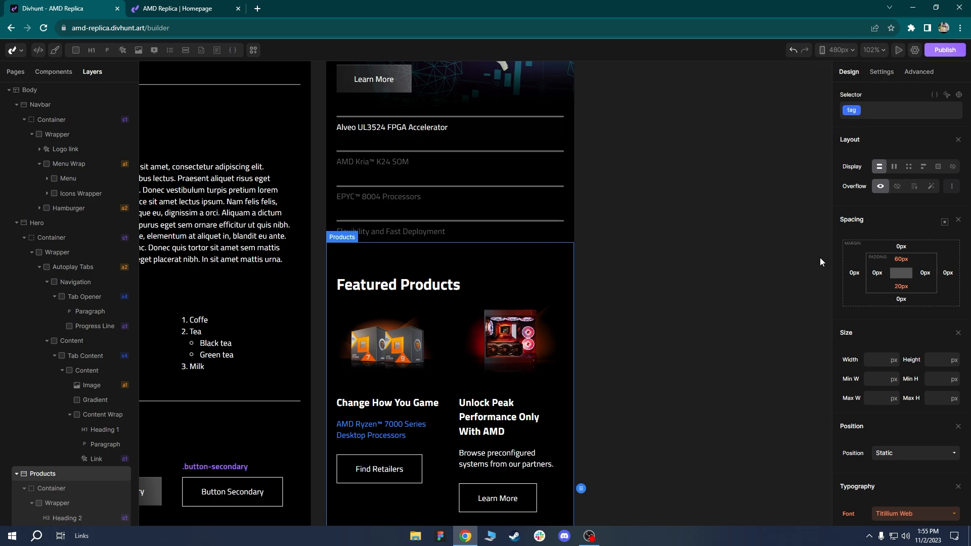
{"action": "left_click", "coordinate": [902, 267]}
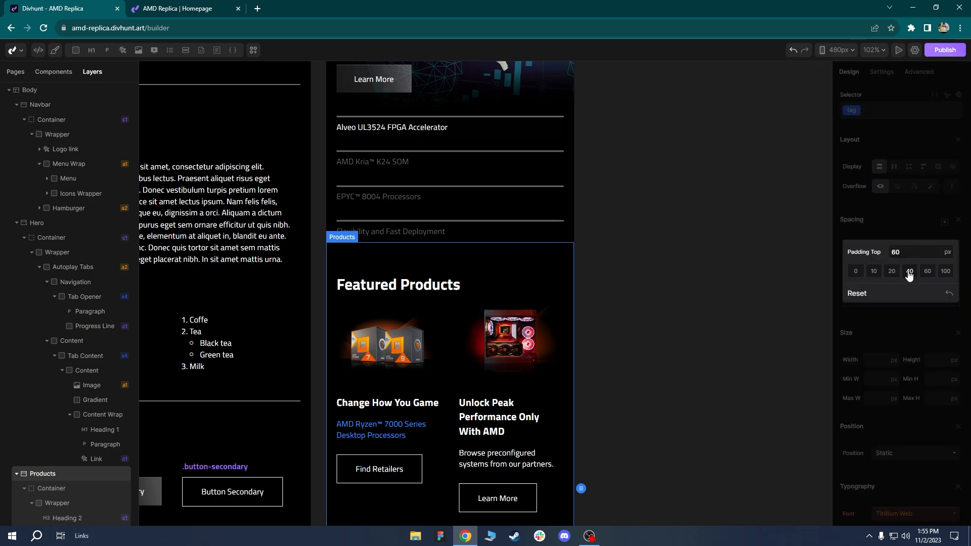
{"action": "left_click", "coordinate": [910, 272]}
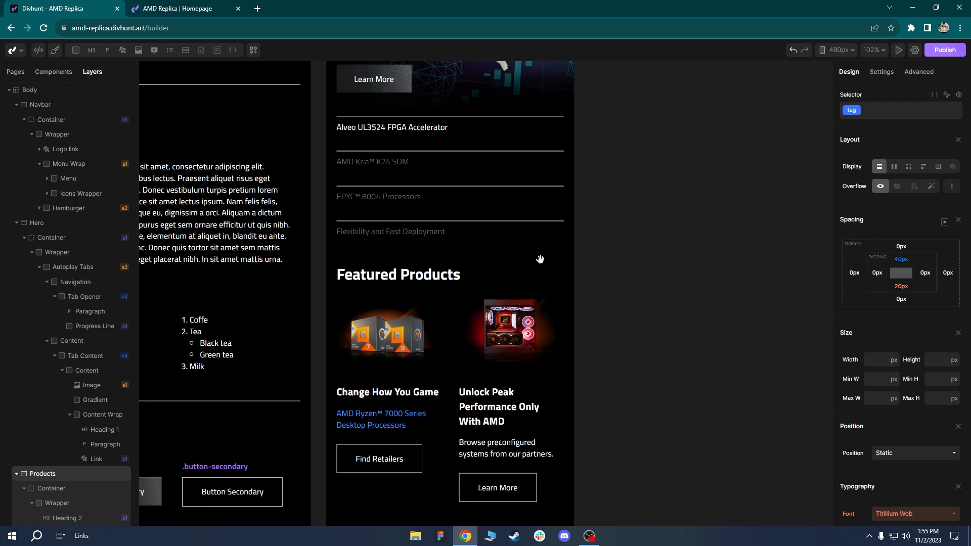
Reduce the product card grid to one column so the cards stack.
{"action": "scroll", "coordinate": [548, 262], "scroll_direction": "up", "scroll_amount": 2}
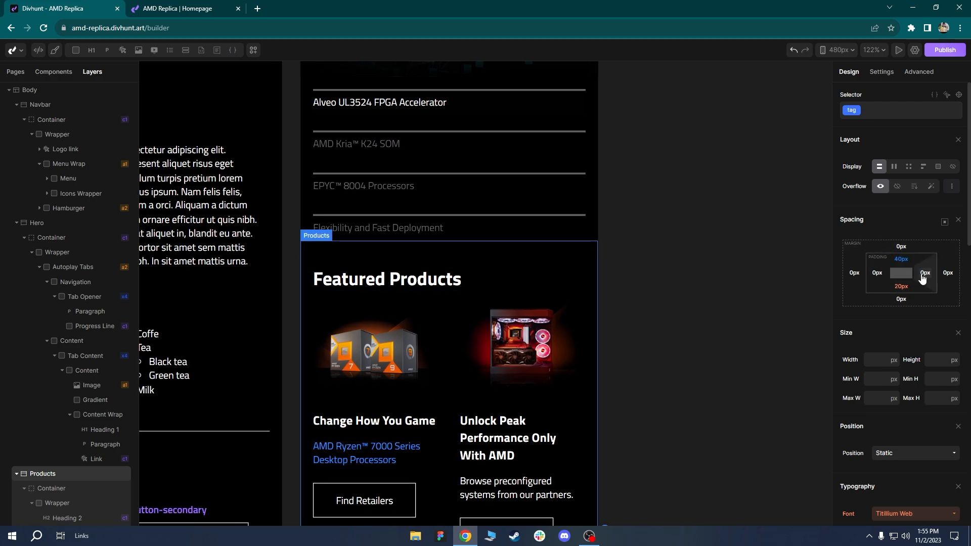
{"action": "left_click", "coordinate": [397, 284]}
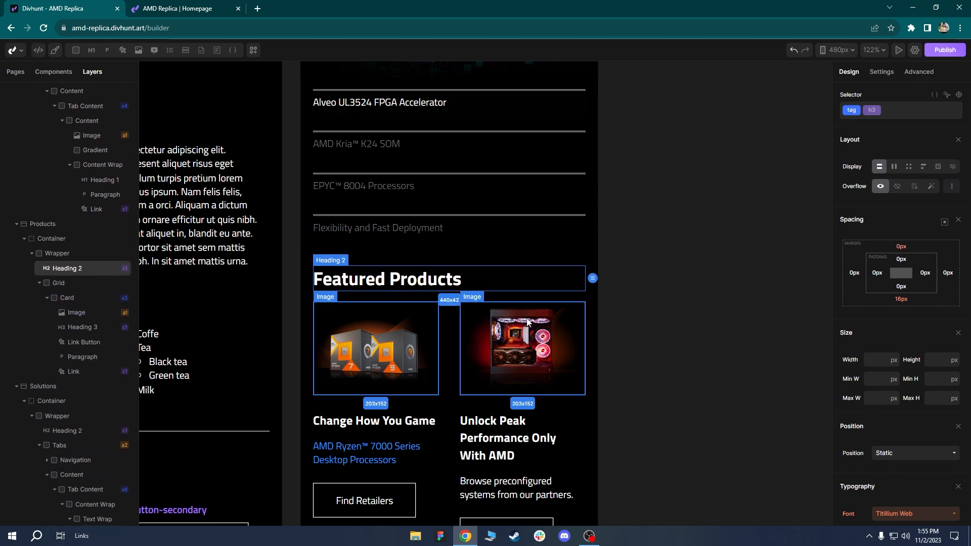
{"action": "left_click_drag", "start_coordinate": [509, 359], "coordinate": [471, 208]}
{"action": "scroll", "coordinate": [478, 253], "scroll_direction": "down", "scroll_amount": 2}
{"action": "left_click", "coordinate": [425, 236]}
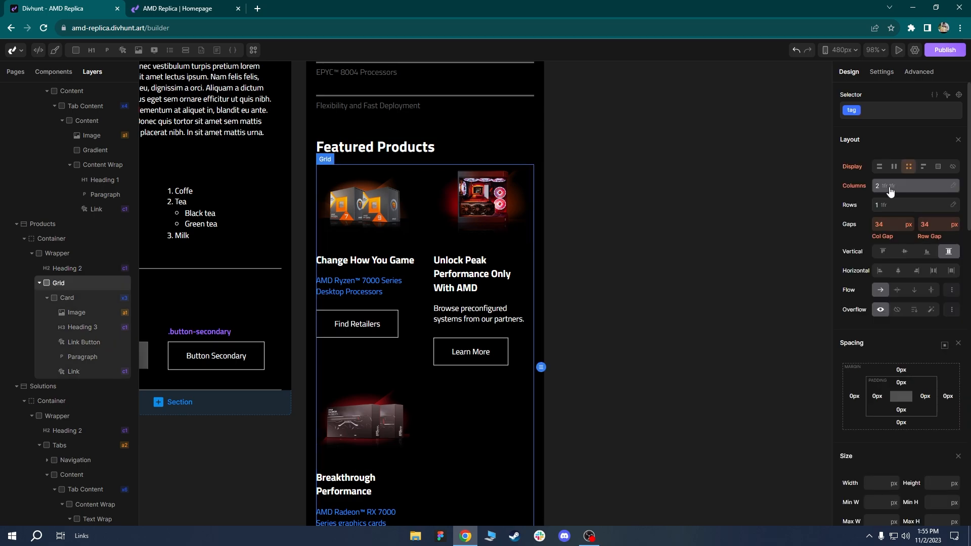
{"action": "left_click", "coordinate": [916, 188]}
{"action": "left_click", "coordinate": [926, 205]}
Review the stacked product cards, then select the Products section.
{"action": "left_click", "coordinate": [493, 357]}
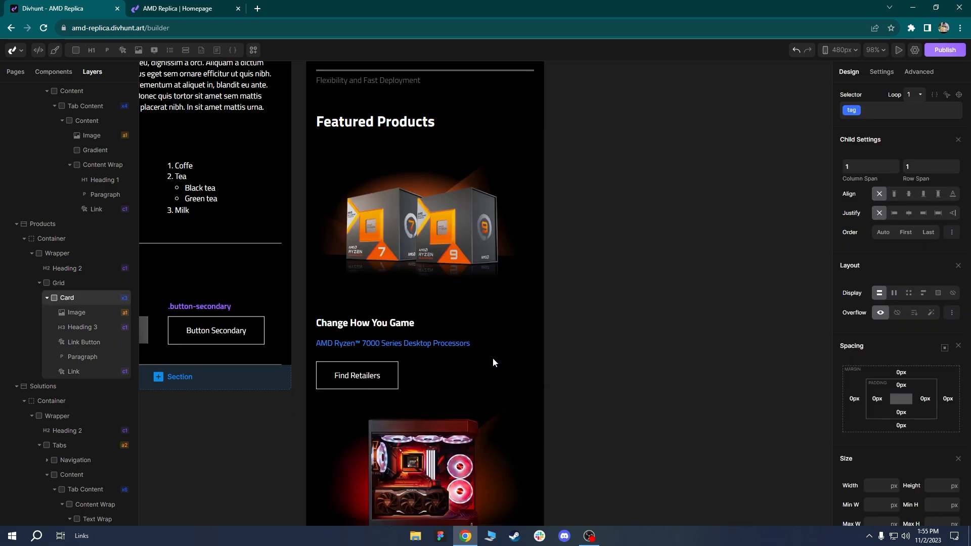
{"action": "scroll", "coordinate": [491, 314], "scroll_direction": "down", "scroll_amount": 3}
{"action": "left_click_drag", "start_coordinate": [490, 280], "coordinate": [483, 233]}
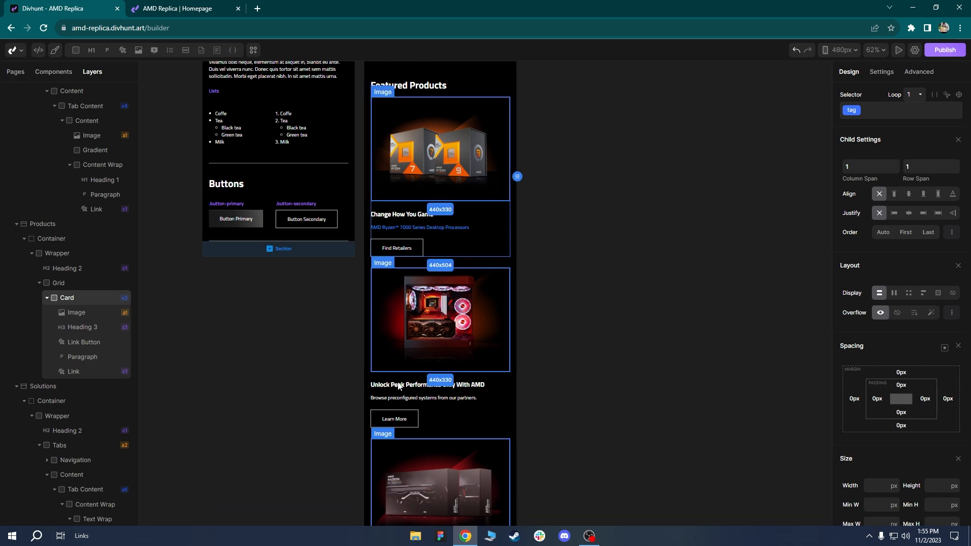
{"action": "scroll", "coordinate": [481, 261], "scroll_direction": "up", "scroll_amount": 4}
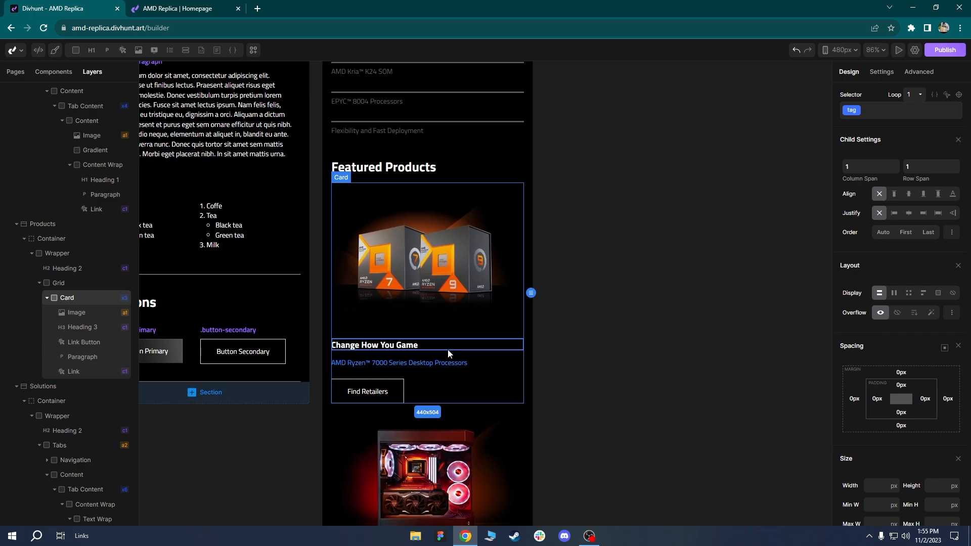
{"action": "scroll", "coordinate": [478, 374], "scroll_direction": "down", "scroll_amount": 5}
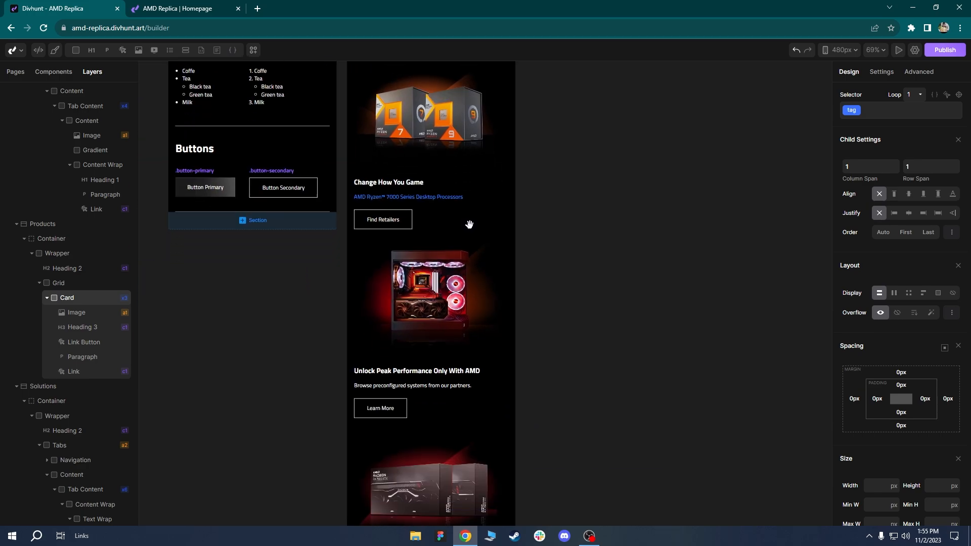
{"action": "scroll", "coordinate": [467, 329], "scroll_direction": "down", "scroll_amount": 5}
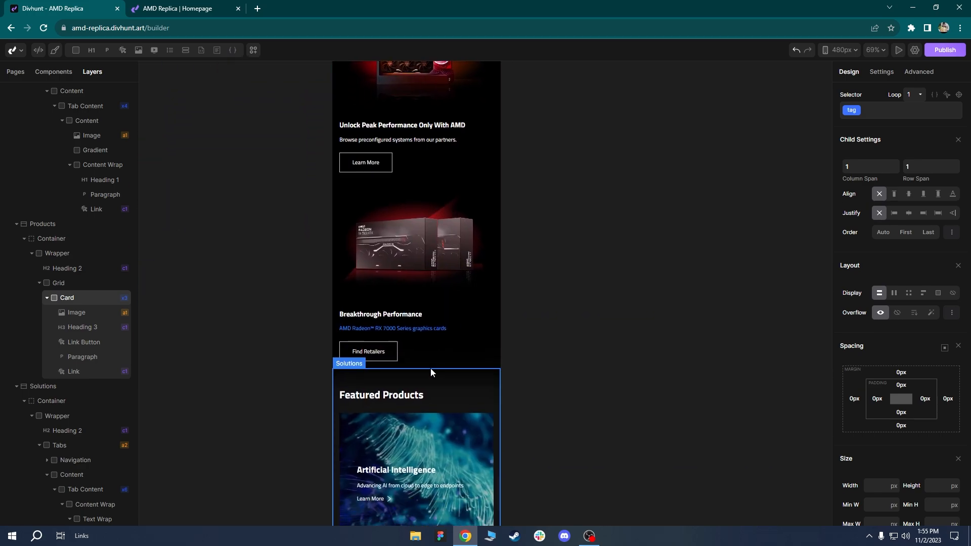
{"action": "scroll", "coordinate": [430, 370], "scroll_direction": "up", "scroll_amount": 2}
{"action": "scroll", "coordinate": [437, 330], "scroll_direction": "up", "scroll_amount": 3}
{"action": "left_click", "coordinate": [378, 327]}
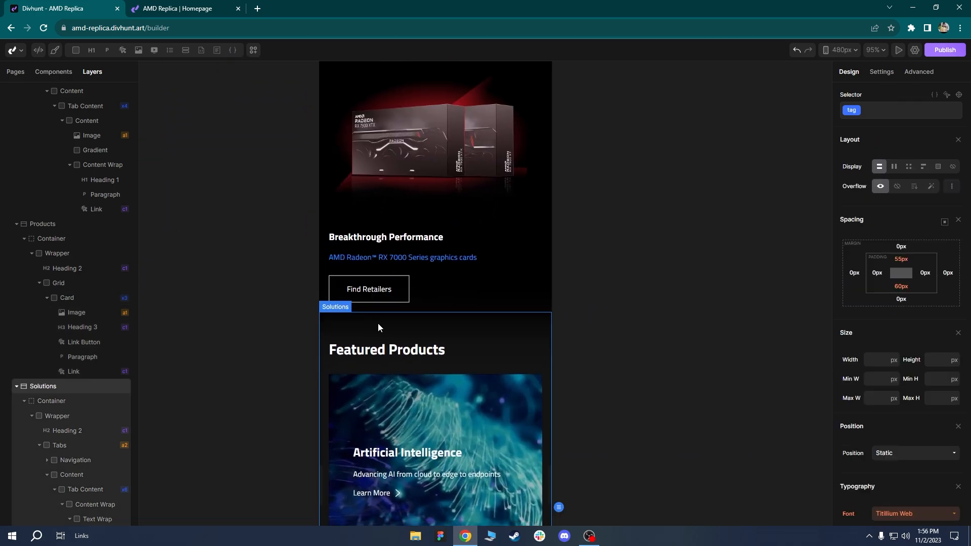
{"action": "left_click", "coordinate": [435, 304]}
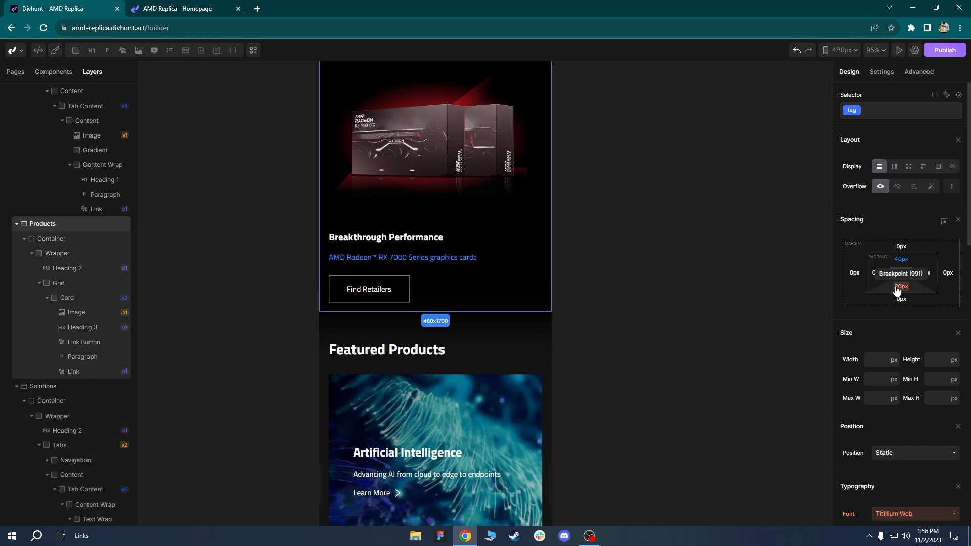
Set the Solutions section's top padding to 40, then refine it to 30 px.
{"action": "left_click", "coordinate": [376, 325]}
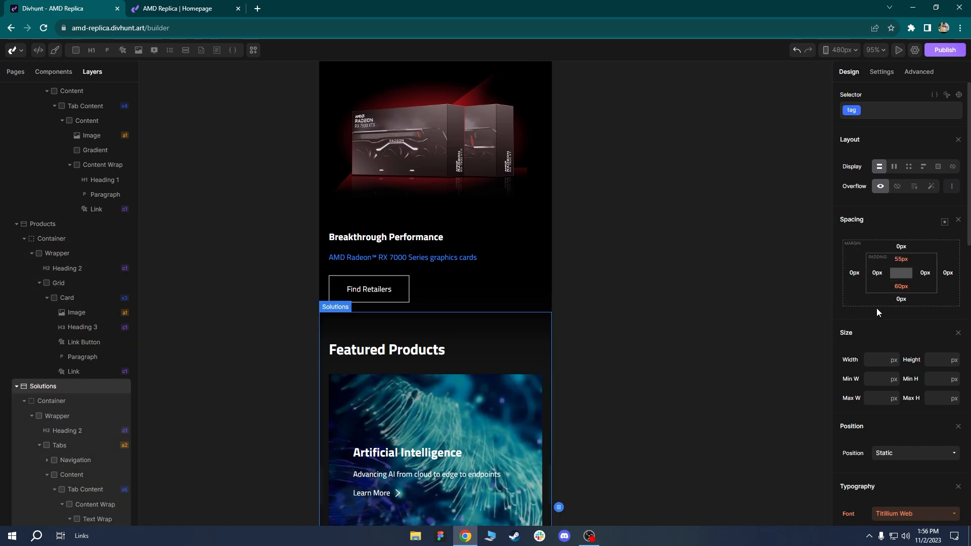
{"action": "left_click", "coordinate": [900, 259]}
{"action": "left_click", "coordinate": [910, 272]}
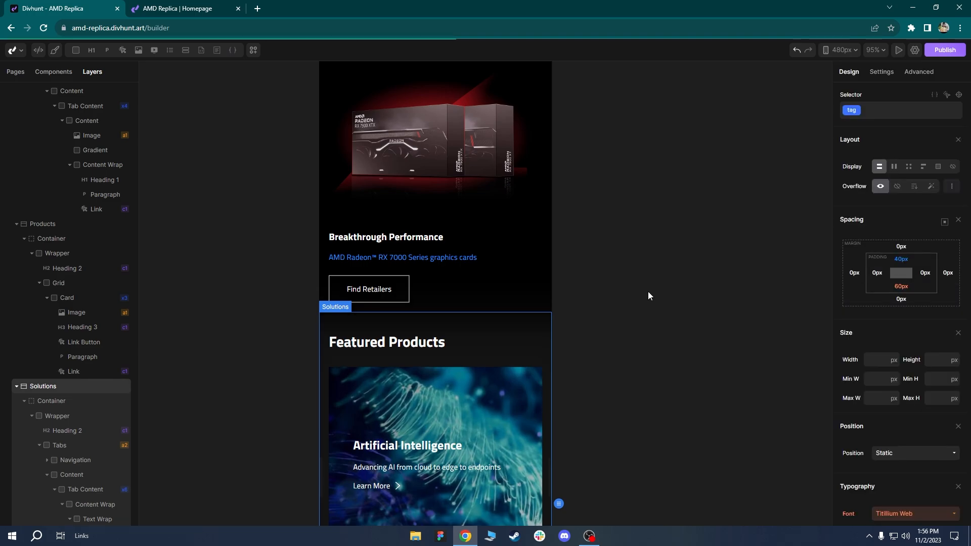
{"action": "left_click", "coordinate": [524, 322]}
{"action": "scroll", "coordinate": [522, 320], "scroll_direction": "up", "scroll_amount": 2}
{"action": "scroll", "coordinate": [522, 319], "scroll_direction": "down", "scroll_amount": 3}
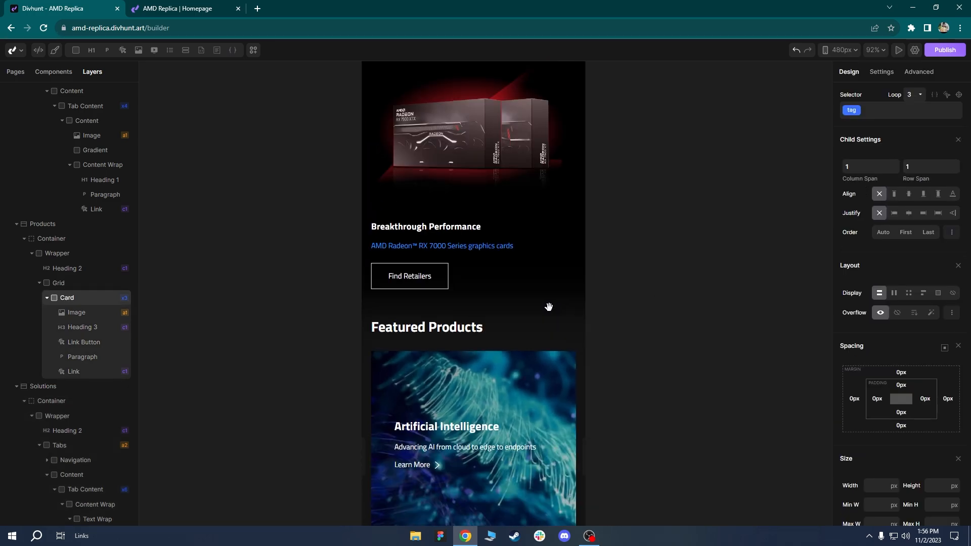
{"action": "left_click", "coordinate": [436, 309]}
{"action": "left_click", "coordinate": [900, 261]}
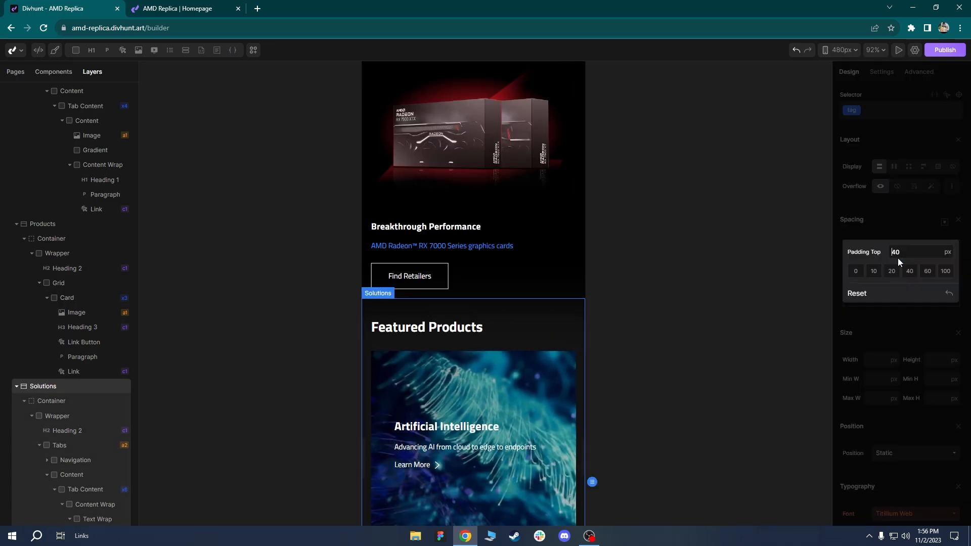
{"action": "type", "text": "30"}
{"action": "key", "text": "Return"}
Move down the page to bring the Artificial Intelligence slide into view.
{"action": "left_click", "coordinate": [439, 174]}
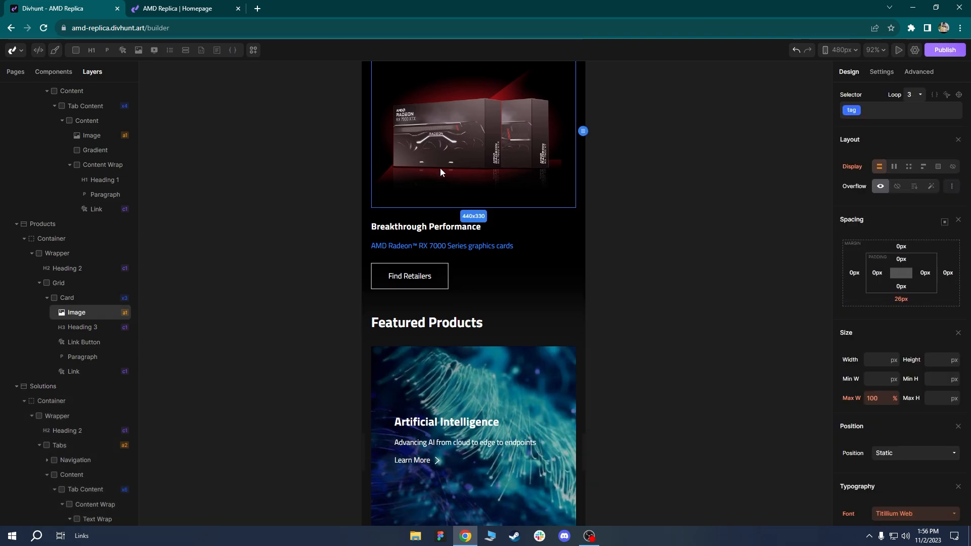
{"action": "scroll", "coordinate": [476, 203], "scroll_direction": "down", "scroll_amount": 5}
{"action": "left_click_drag", "start_coordinate": [475, 203], "coordinate": [458, 216]}
{"action": "scroll", "coordinate": [456, 216], "scroll_direction": "up", "scroll_amount": 4}
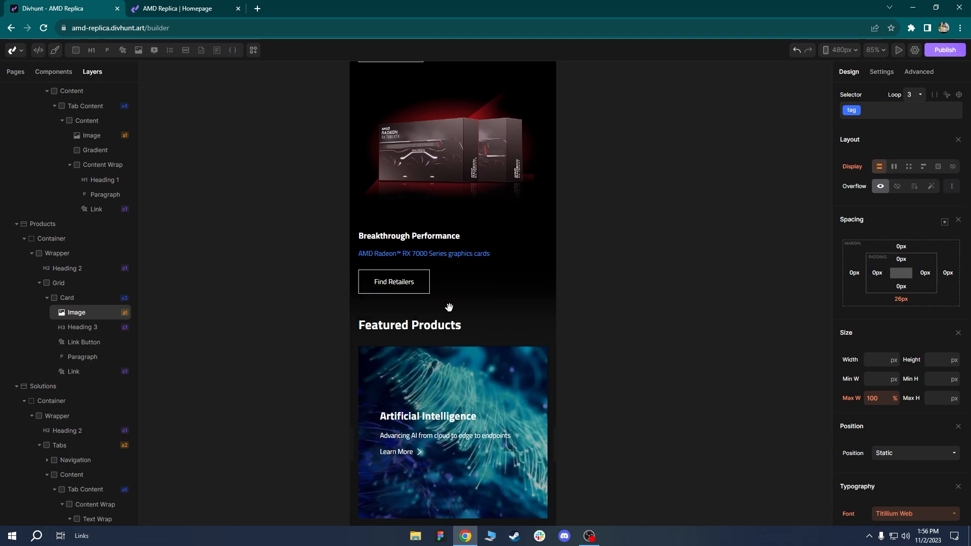
{"action": "left_click_drag", "start_coordinate": [454, 305], "coordinate": [429, 178]}
Give the slide's Content Wrap 25 px left and right padding.
{"action": "left_click", "coordinate": [393, 220]}
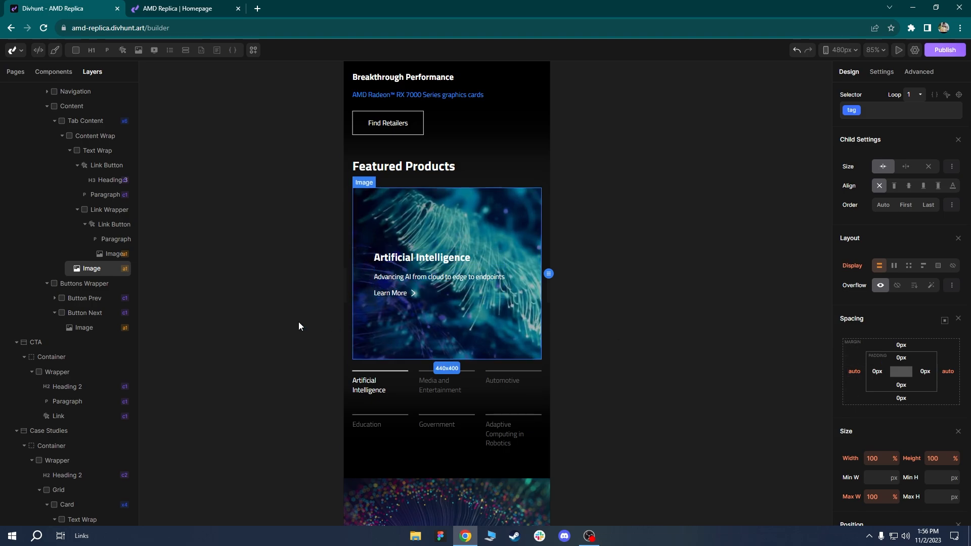
{"action": "left_click", "coordinate": [79, 107]}
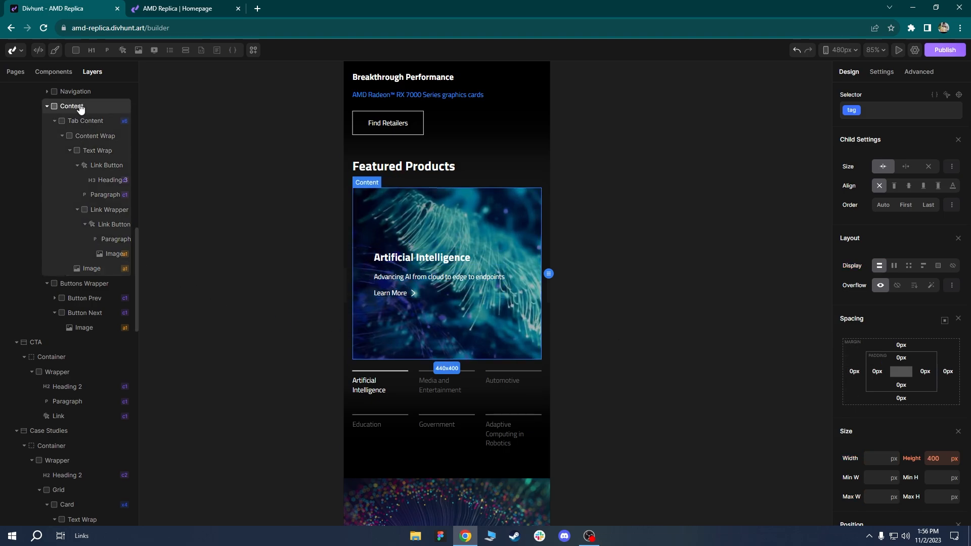
{"action": "left_click", "coordinate": [83, 123]}
{"action": "left_click", "coordinate": [76, 137]}
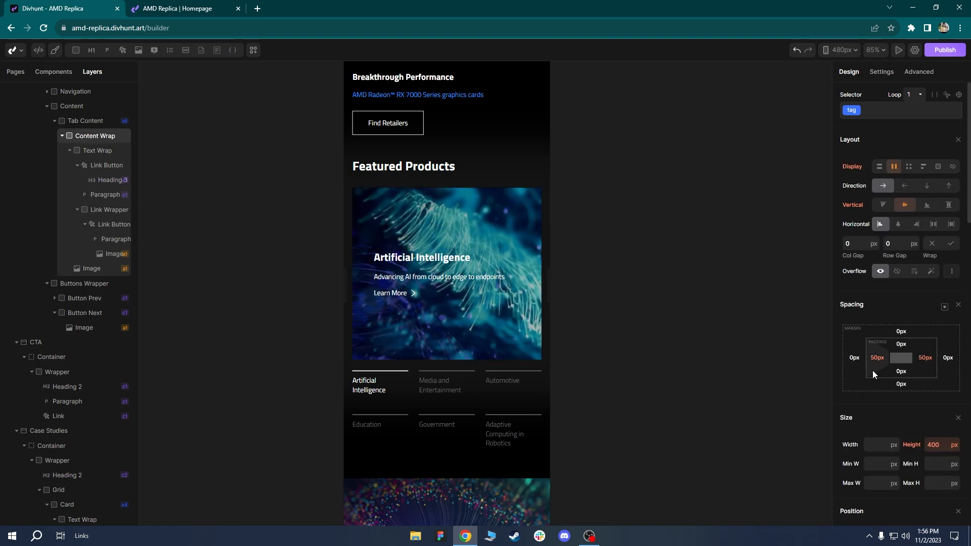
{"action": "left_click_drag", "start_coordinate": [873, 371], "coordinate": [862, 371]}
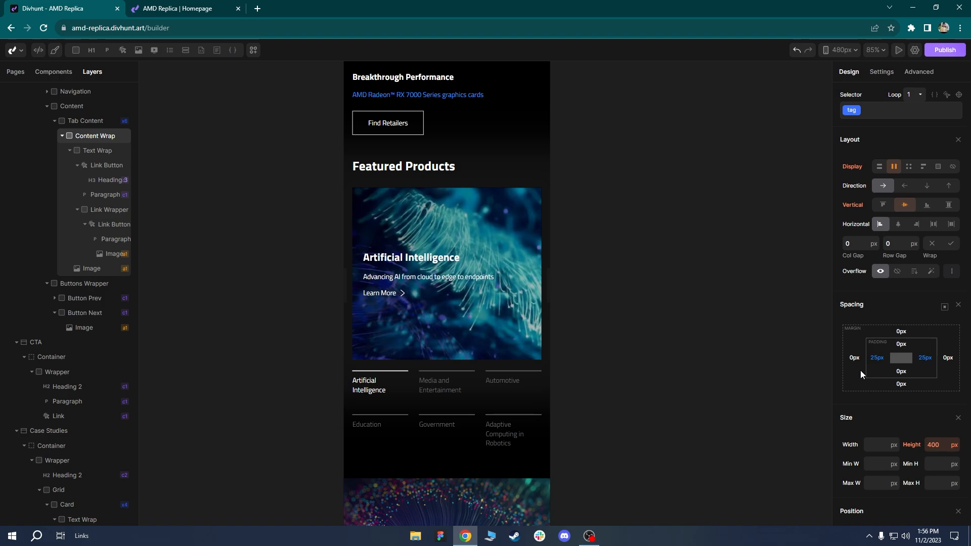
Reduce the topic tabs Navigation grid to two columns.
{"action": "left_click", "coordinate": [484, 351]}
{"action": "scroll", "coordinate": [504, 309], "scroll_direction": "up", "scroll_amount": 2}
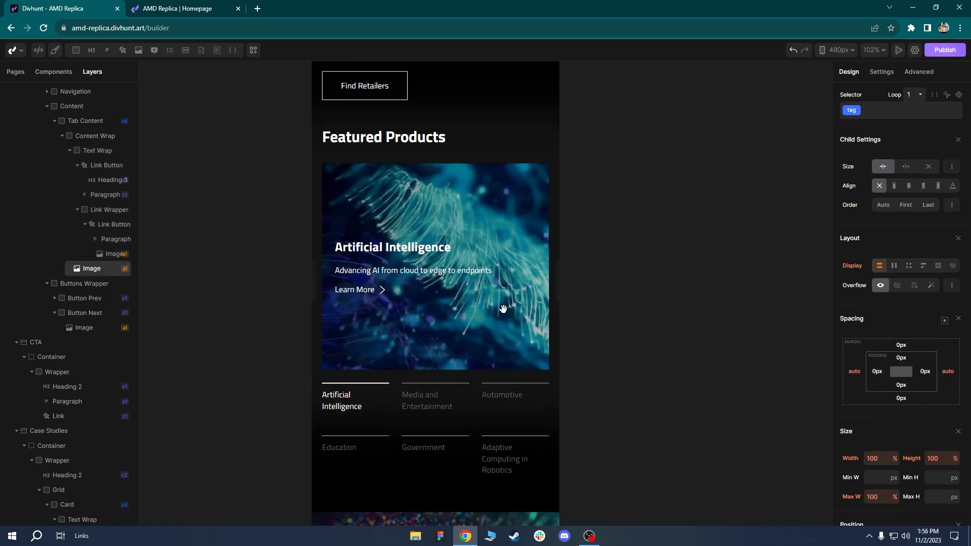
{"action": "scroll", "coordinate": [504, 308], "scroll_direction": "down", "scroll_amount": 1}
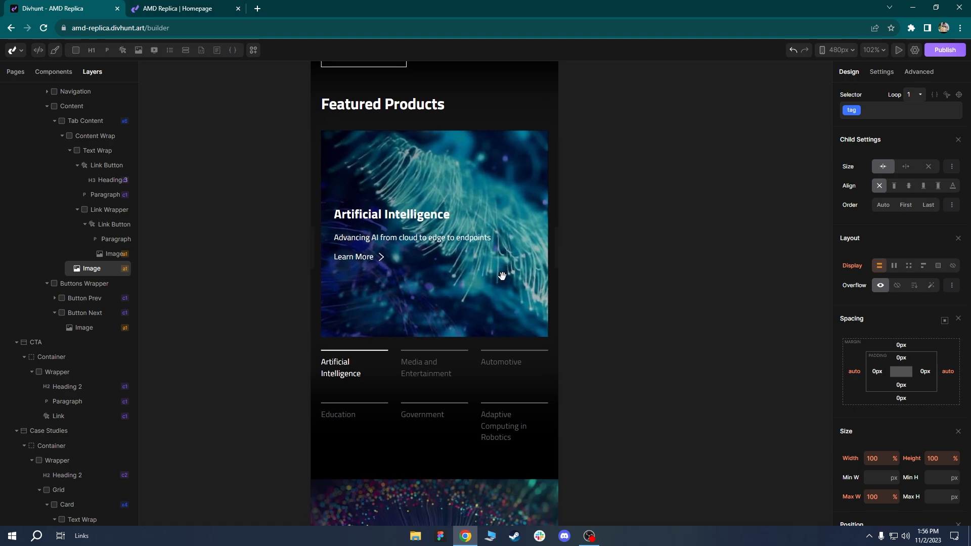
{"action": "scroll", "coordinate": [500, 296], "scroll_direction": "down", "scroll_amount": 2}
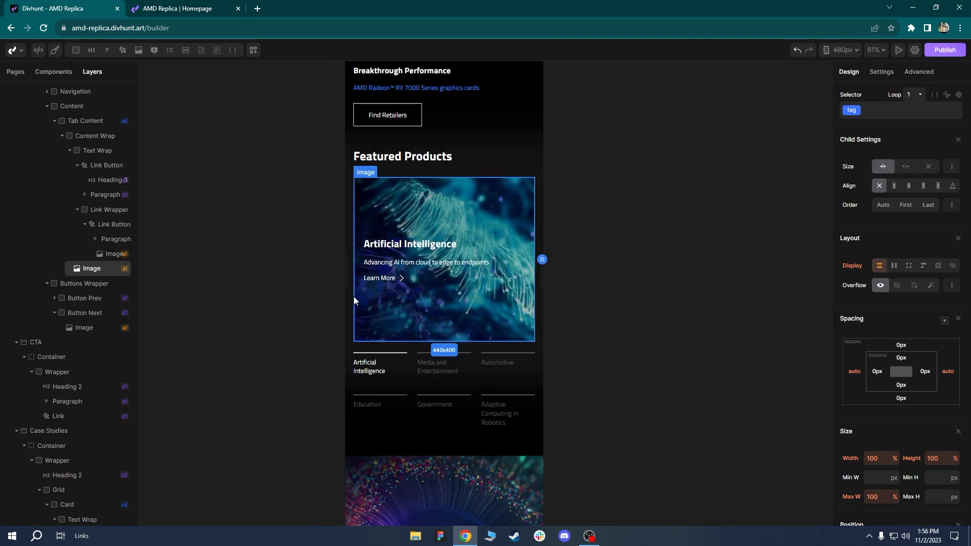
{"action": "left_click", "coordinate": [411, 379]}
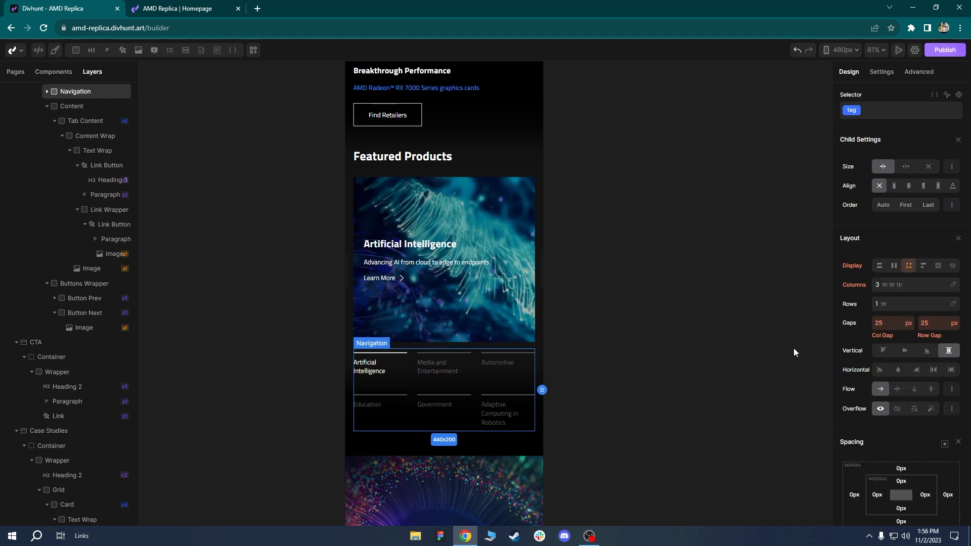
{"action": "scroll", "coordinate": [451, 399], "scroll_direction": "up", "scroll_amount": 3}
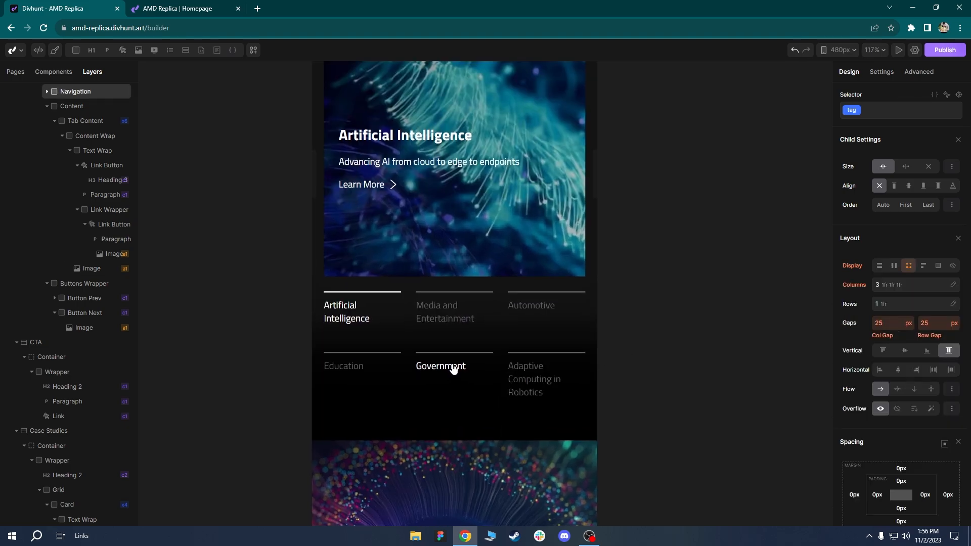
{"action": "left_click", "coordinate": [898, 285]}
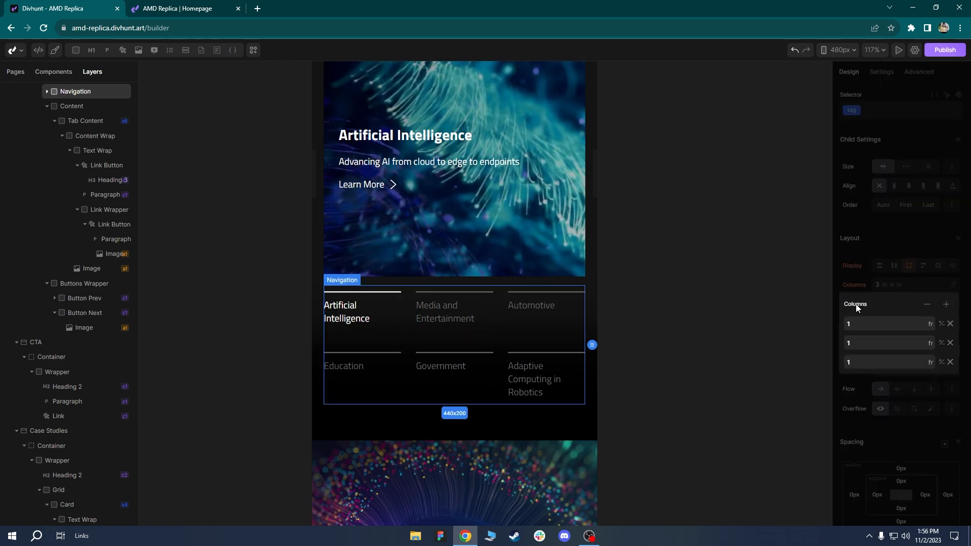
{"action": "left_click", "coordinate": [928, 305]}
{"action": "left_click", "coordinate": [466, 442]}
{"action": "scroll", "coordinate": [461, 436], "scroll_direction": "down", "scroll_amount": 3}
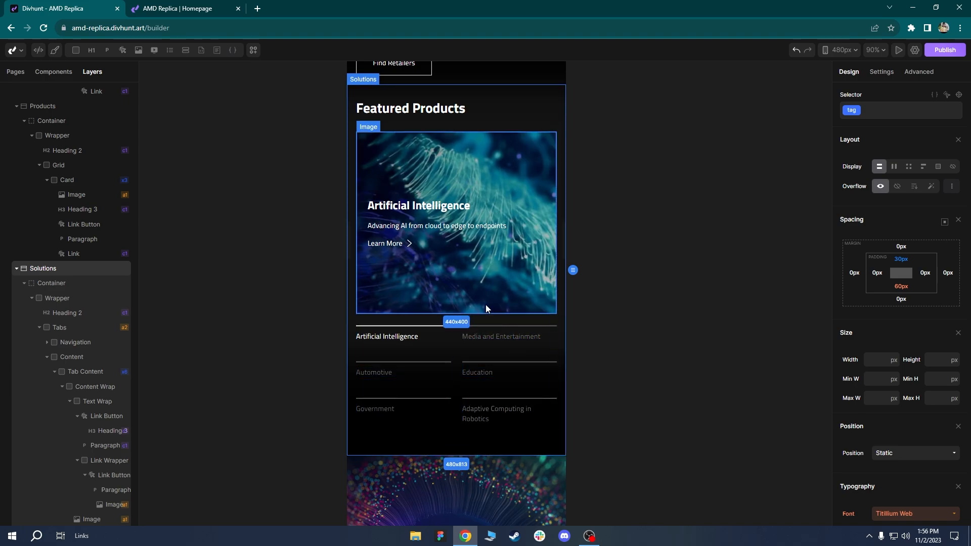
Set the Solutions section's bottom padding to 40 px.
{"action": "scroll", "coordinate": [482, 310], "scroll_direction": "up", "scroll_amount": 3}
{"action": "scroll", "coordinate": [478, 308], "scroll_direction": "down", "scroll_amount": 1}
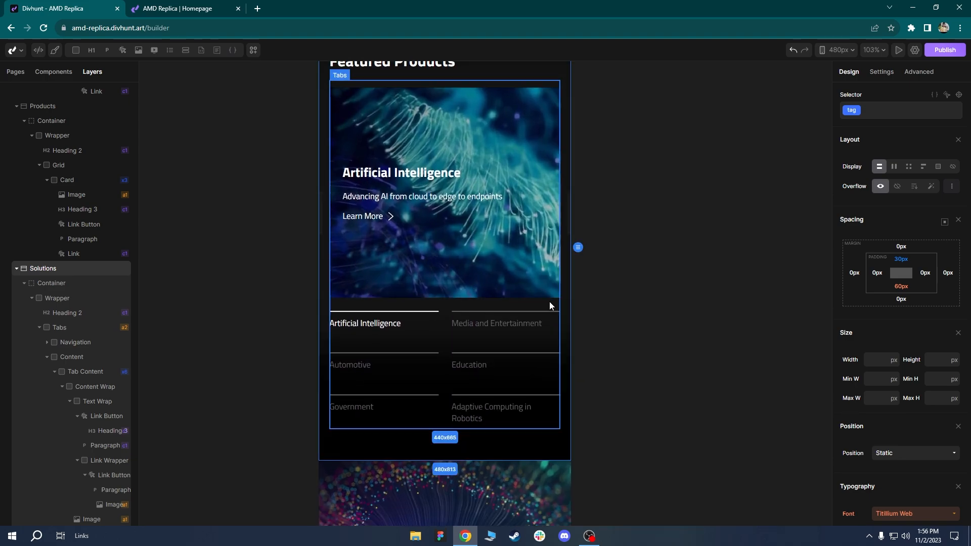
{"action": "scroll", "coordinate": [503, 405], "scroll_direction": "down", "scroll_amount": 1}
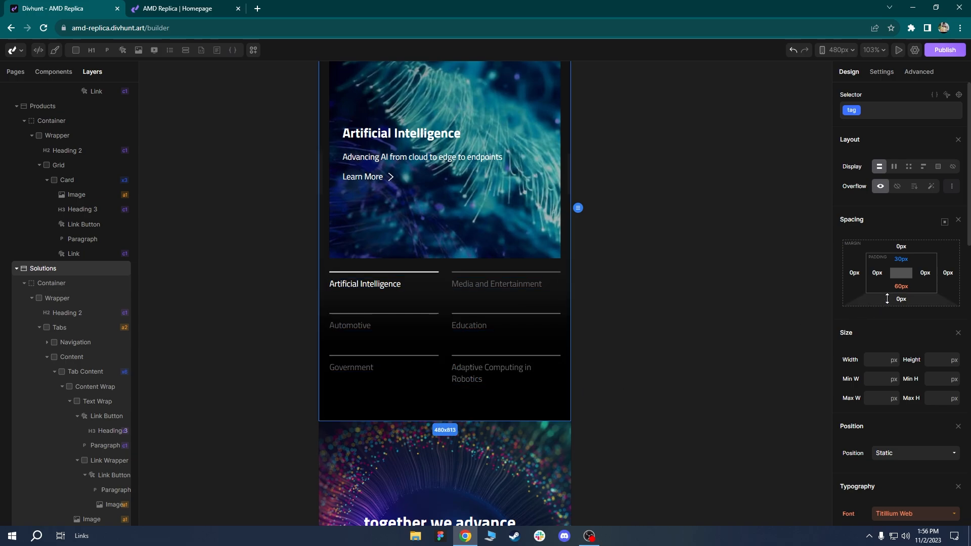
{"action": "left_click", "coordinate": [902, 286]}
{"action": "left_click", "coordinate": [910, 271]}
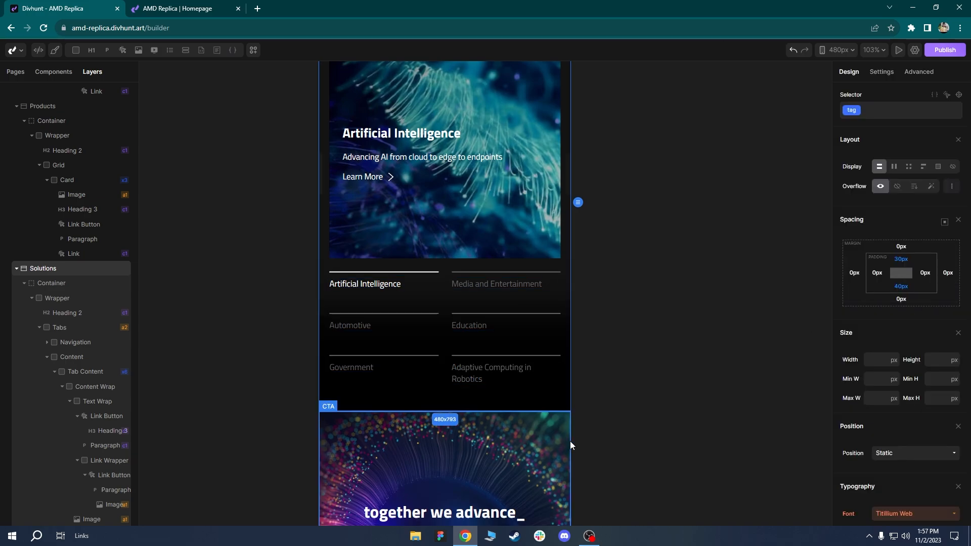
Reduce the CTA section's top and bottom padding to 120 px.
{"action": "scroll", "coordinate": [563, 354], "scroll_direction": "down", "scroll_amount": 3}
{"action": "scroll", "coordinate": [576, 198], "scroll_direction": "down", "scroll_amount": 2, "text": "ctrl"}
{"action": "scroll", "coordinate": [572, 217], "scroll_direction": "up", "scroll_amount": 3, "text": "ctrl"}
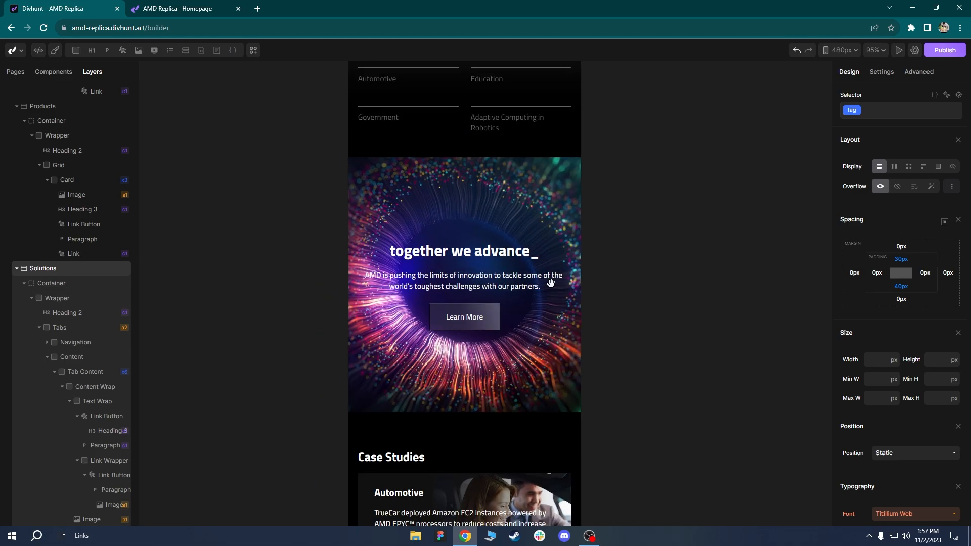
{"action": "left_click", "coordinate": [377, 156]}
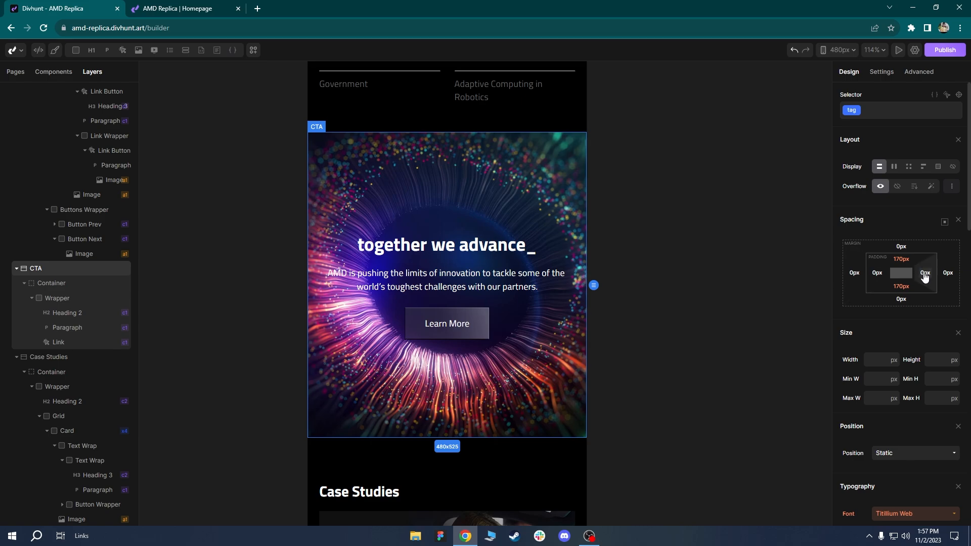
{"action": "left_click_drag", "start_coordinate": [915, 260], "coordinate": [912, 235]}
Set the Case Studies section's top padding to 40 px.
{"action": "left_click_drag", "start_coordinate": [558, 385], "coordinate": [556, 408]}
{"action": "scroll", "coordinate": [555, 407], "scroll_direction": "down", "scroll_amount": 2}
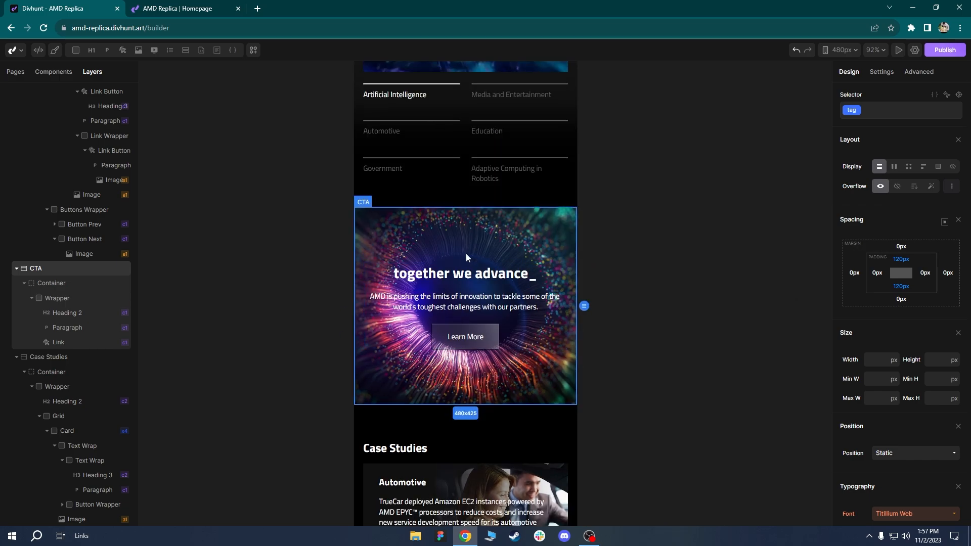
{"action": "scroll", "coordinate": [543, 387], "scroll_direction": "down", "scroll_amount": 5}
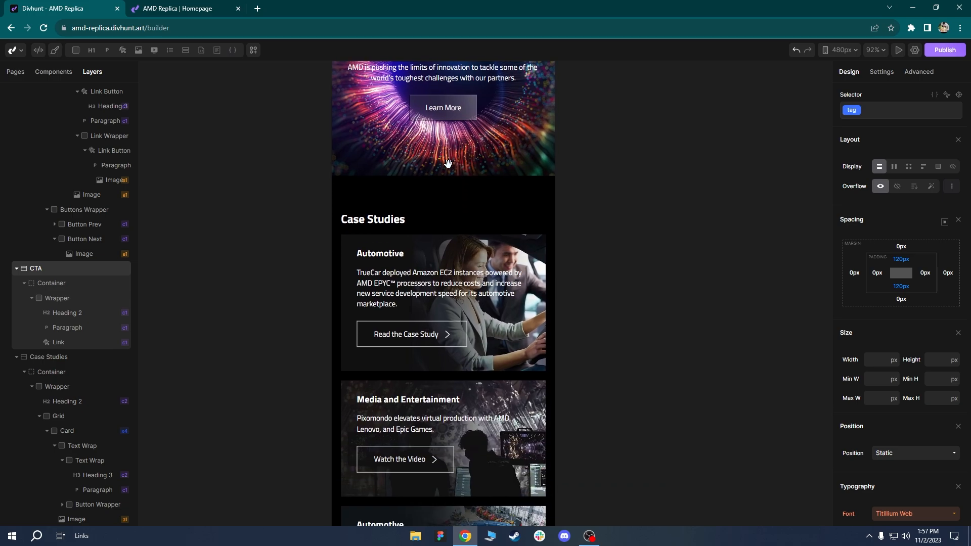
{"action": "left_click", "coordinate": [385, 191]}
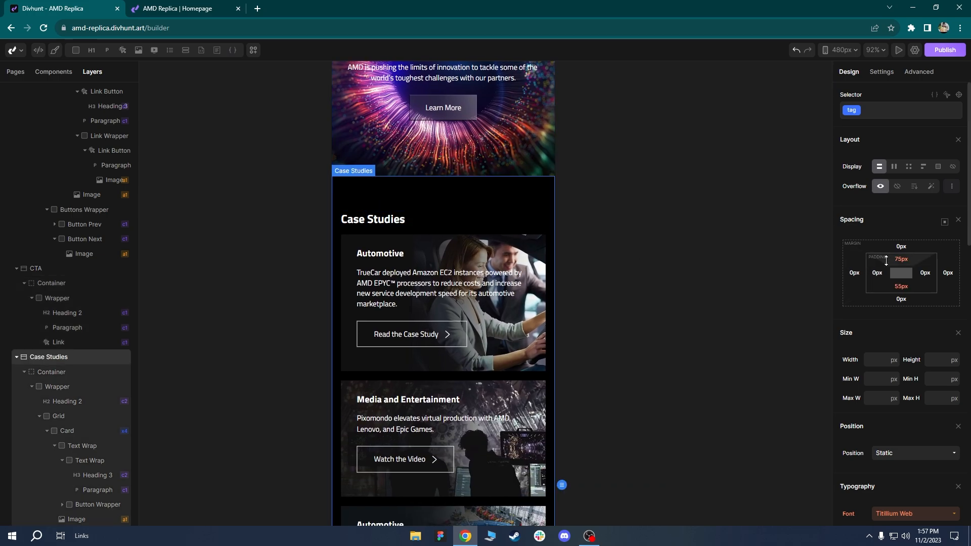
{"action": "left_click", "coordinate": [901, 260]}
{"action": "type", "text": "40"}
{"action": "key", "text": "Return"}
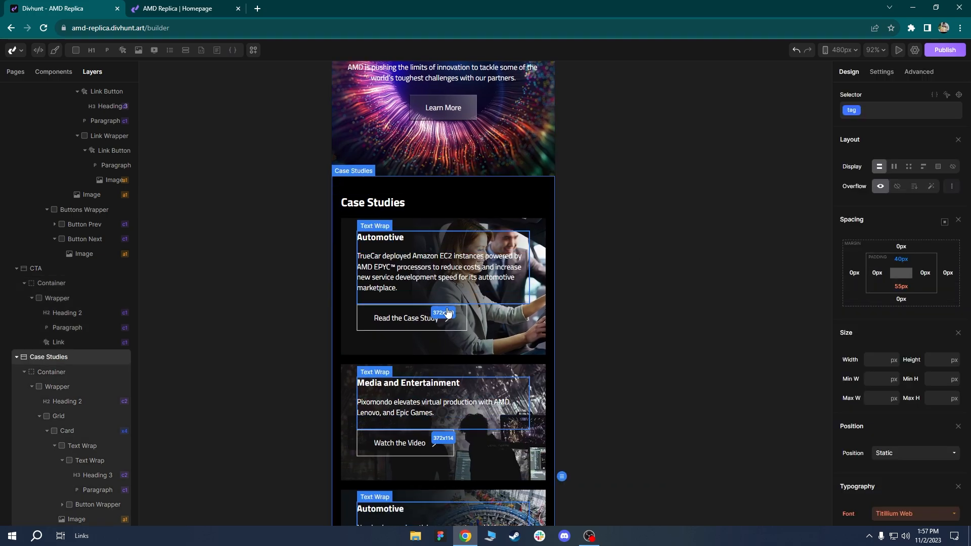
Set the Case Studies bottom padding to 40 px and select the Latest News section.
{"action": "scroll", "coordinate": [426, 251], "scroll_direction": "down", "scroll_amount": 2}
{"action": "scroll", "coordinate": [426, 251], "scroll_direction": "down", "scroll_amount": 2}
{"action": "scroll", "coordinate": [538, 347], "scroll_direction": "down", "scroll_amount": 4}
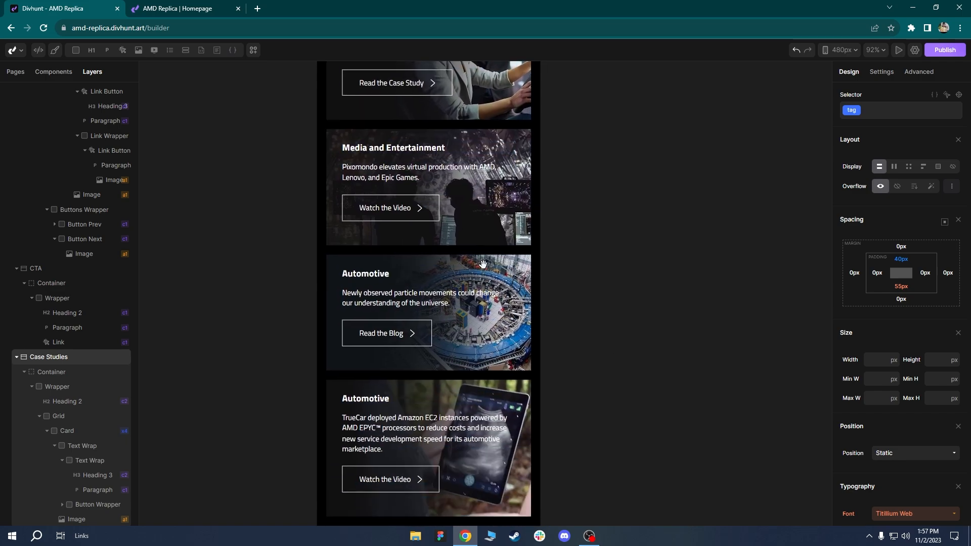
{"action": "scroll", "coordinate": [424, 441], "scroll_direction": "up", "scroll_amount": 2}
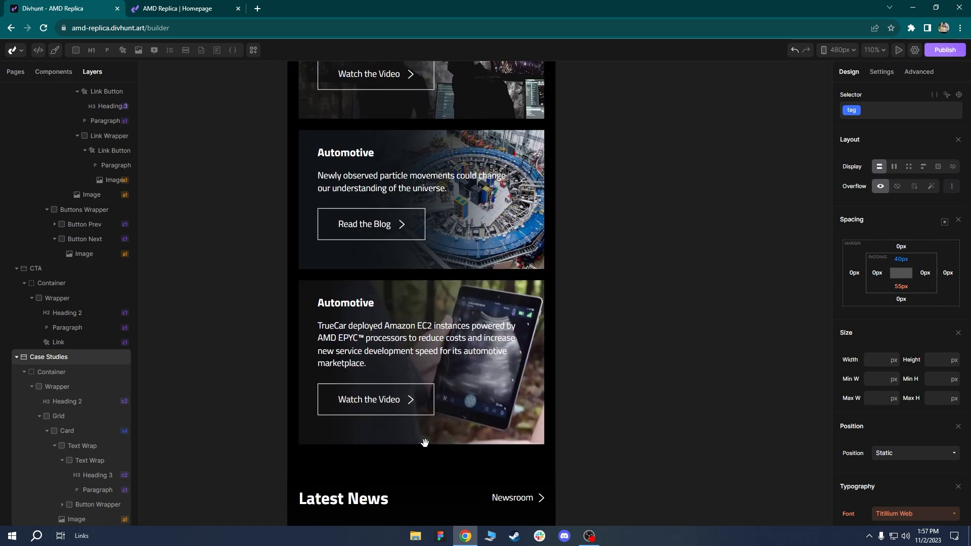
{"action": "scroll", "coordinate": [424, 385], "scroll_direction": "down", "scroll_amount": 3}
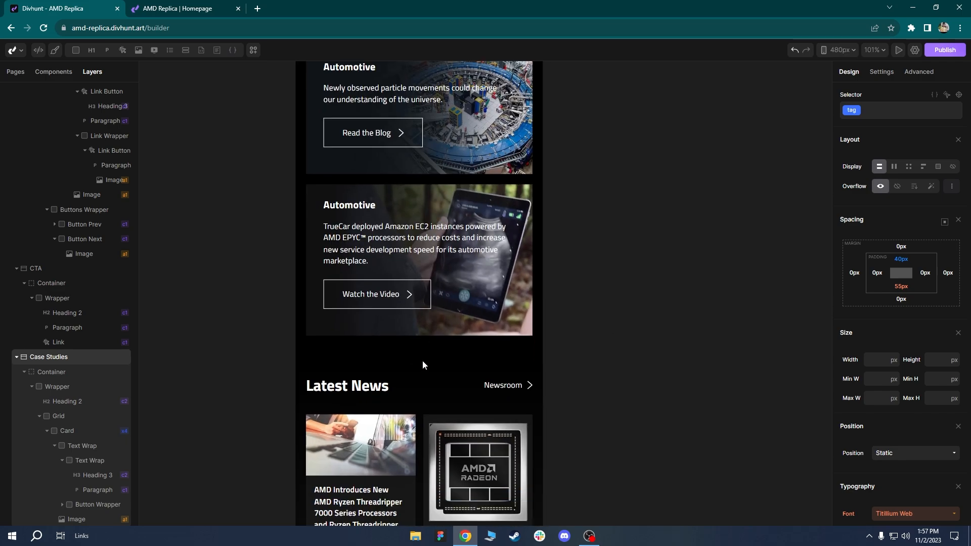
{"action": "left_click", "coordinate": [903, 289]}
{"action": "left_click", "coordinate": [910, 272]}
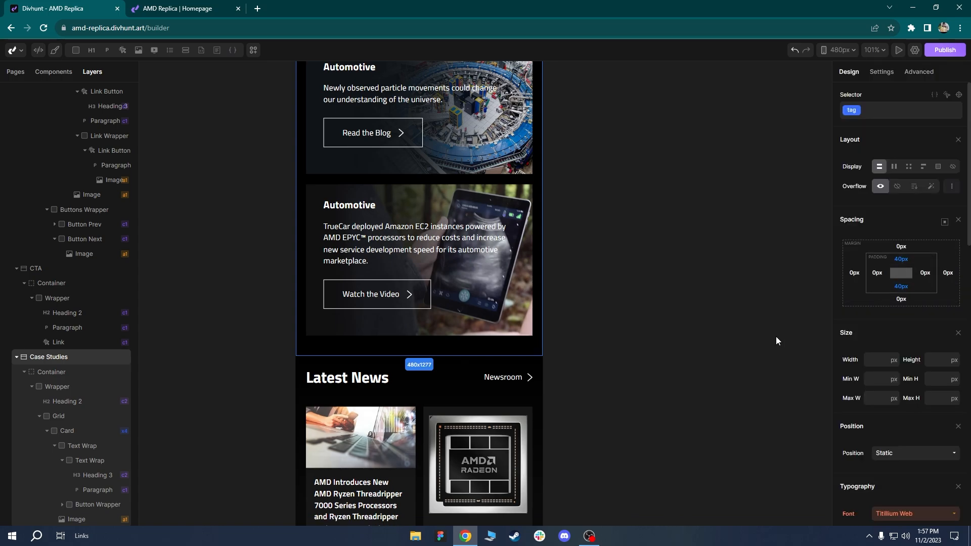
{"action": "scroll", "coordinate": [440, 318], "scroll_direction": "down", "scroll_amount": 3}
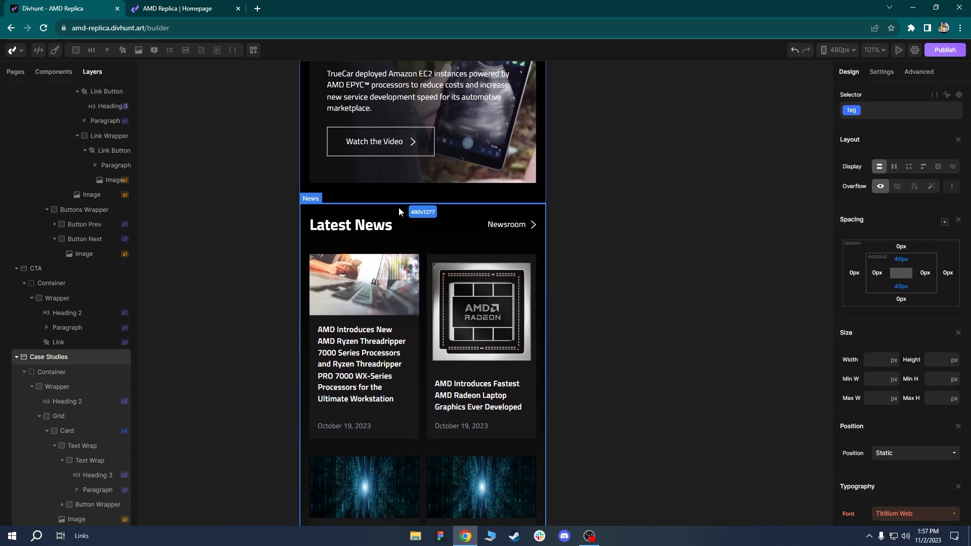
{"action": "left_click", "coordinate": [398, 207]}
{"action": "scroll", "coordinate": [428, 277], "scroll_direction": "up", "scroll_amount": 2}
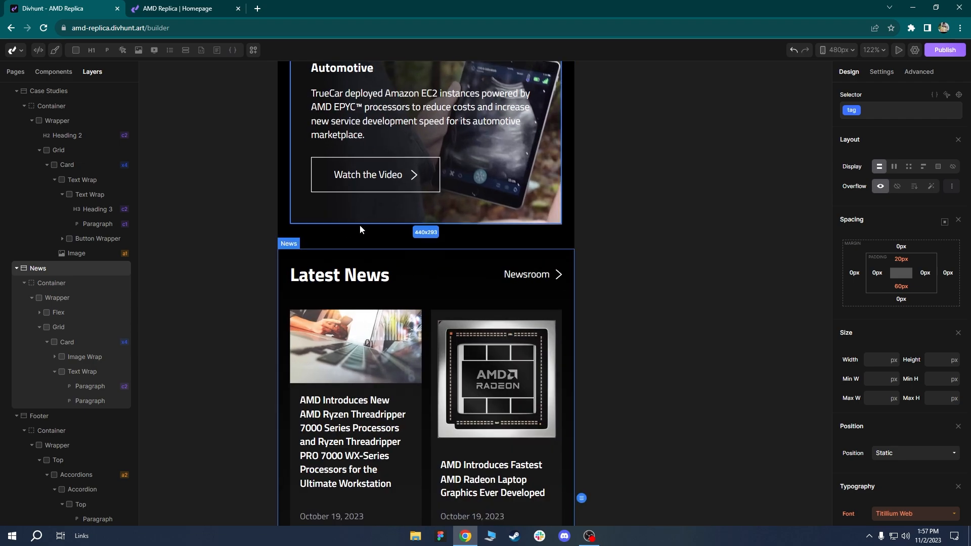
Make the News Grid a single 1fr column with a 25 px row gap.
{"action": "scroll", "coordinate": [376, 280], "scroll_direction": "down", "scroll_amount": 2}
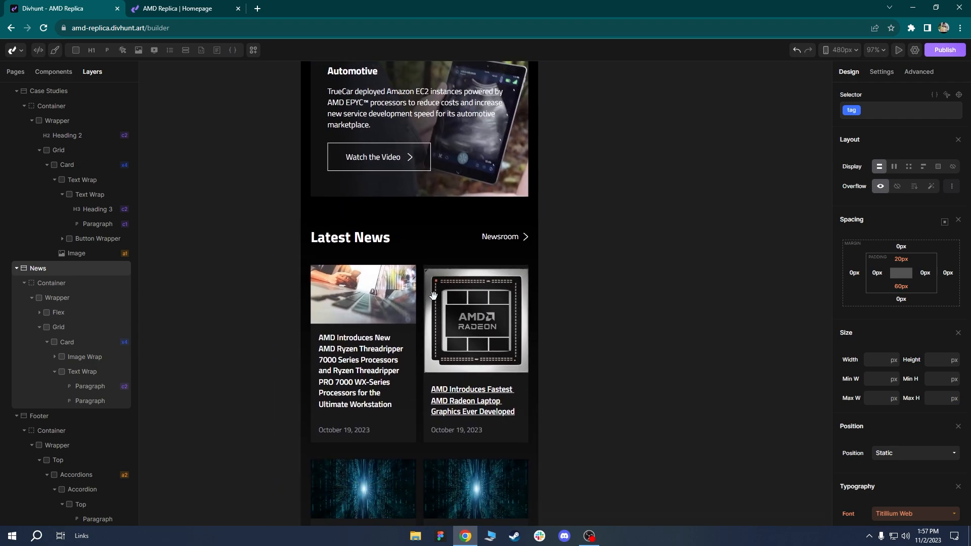
{"action": "scroll", "coordinate": [428, 193], "scroll_direction": "down", "scroll_amount": 2}
{"action": "left_click", "coordinate": [413, 328]}
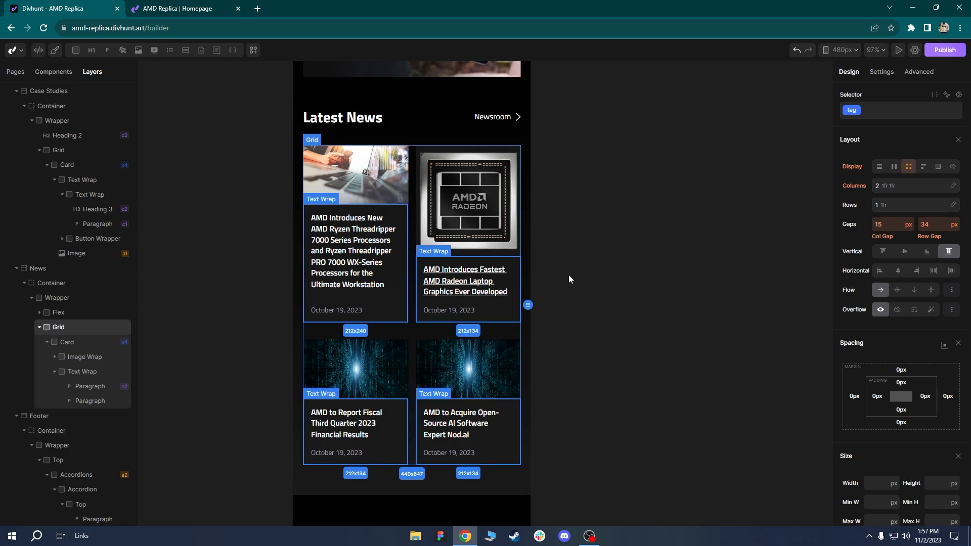
{"action": "left_click", "coordinate": [911, 186]}
{"action": "left_click", "coordinate": [927, 208]}
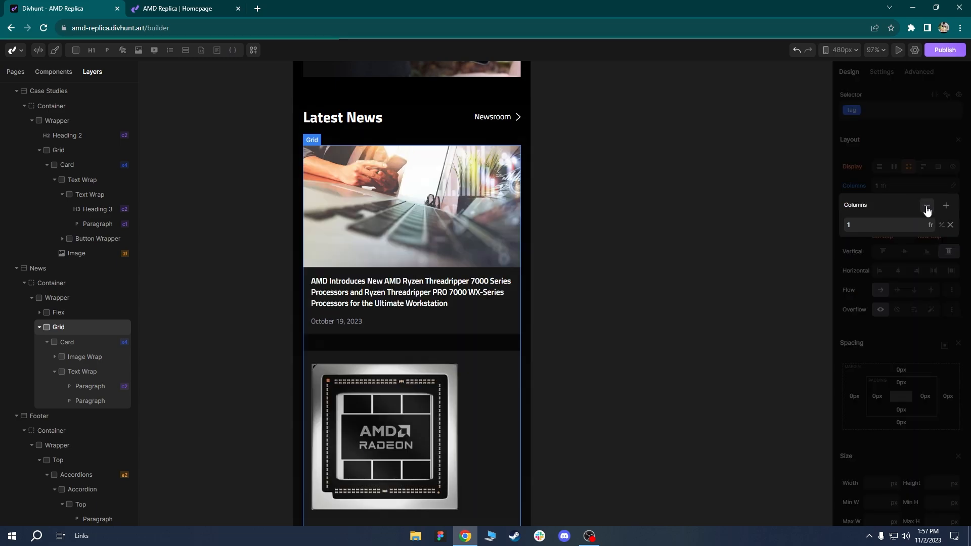
{"action": "scroll", "coordinate": [464, 350], "scroll_direction": "down", "scroll_amount": 1}
{"action": "left_click", "coordinate": [910, 170]}
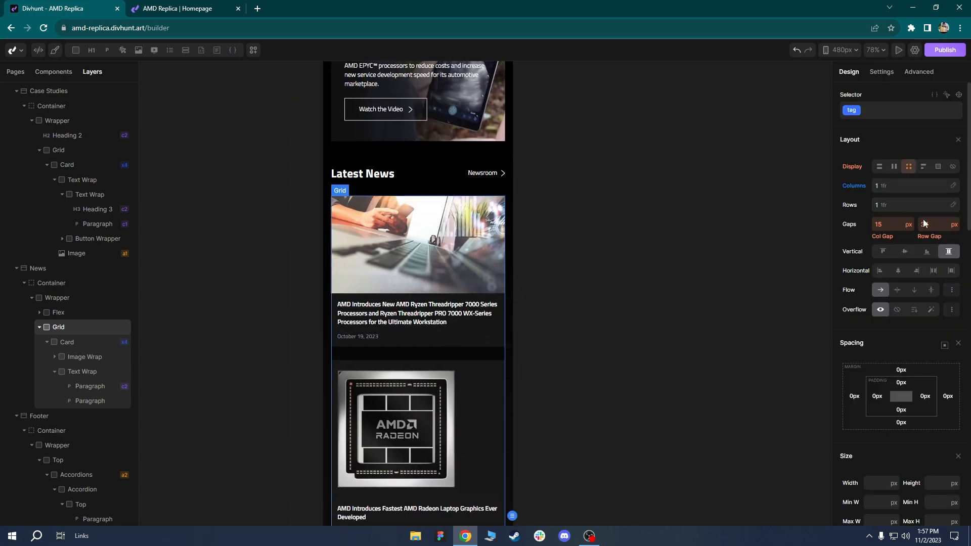
{"action": "type", "text": "25"}
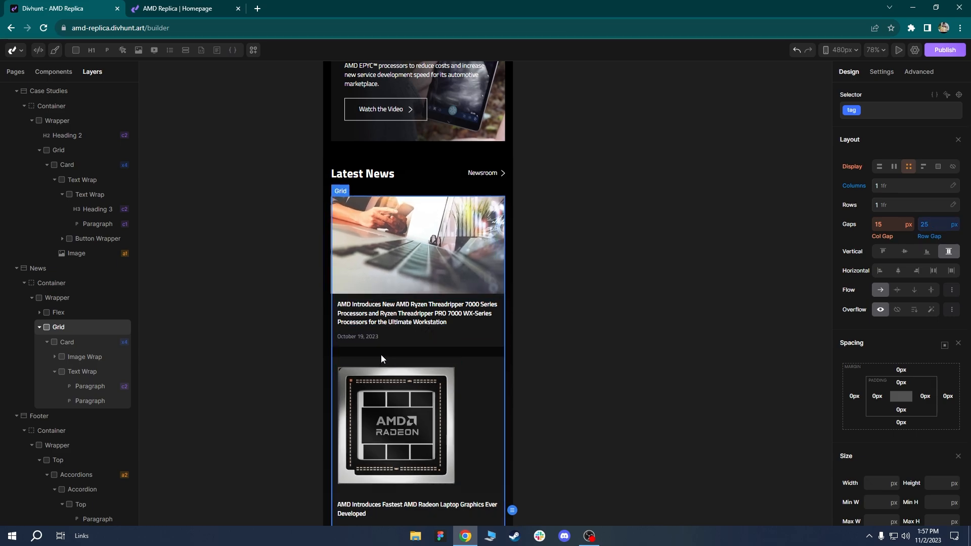
Inspect the stacked news cards and Radeon image wrapper, then pan down to the footer.
{"action": "scroll", "coordinate": [406, 265], "scroll_direction": "down", "scroll_amount": 2}
{"action": "left_click_drag", "start_coordinate": [406, 265], "coordinate": [410, 236]}
{"action": "scroll", "coordinate": [405, 350], "scroll_direction": "up", "scroll_amount": 3}
{"action": "scroll", "coordinate": [405, 349], "scroll_direction": "down", "scroll_amount": 3}
{"action": "scroll", "coordinate": [409, 236], "scroll_direction": "down", "scroll_amount": 6}
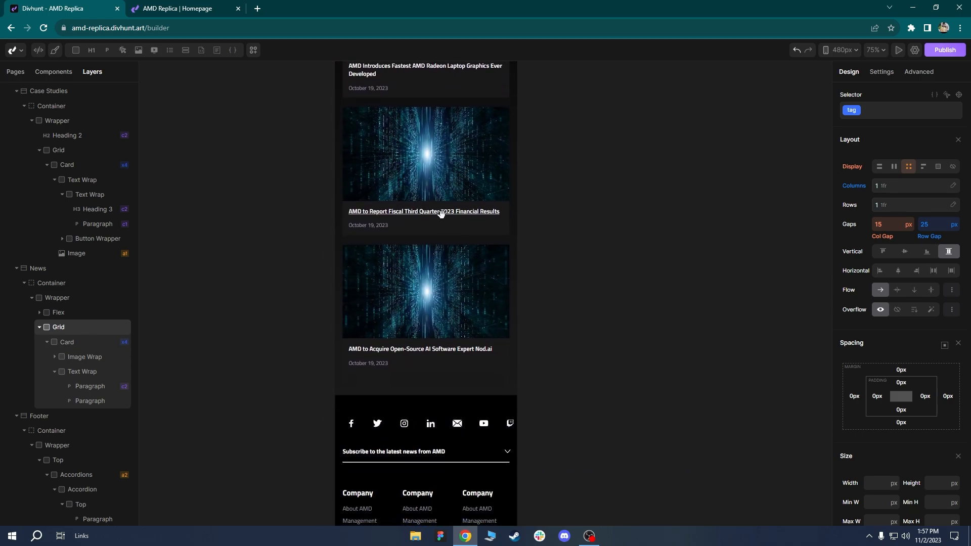
{"action": "left_click_drag", "start_coordinate": [441, 214], "coordinate": [414, 394]}
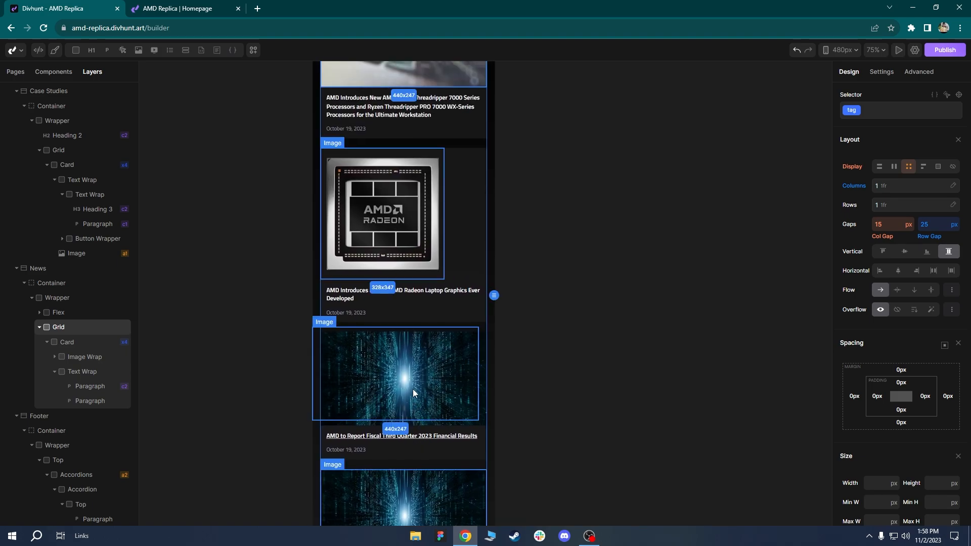
{"action": "left_click", "coordinate": [390, 220]}
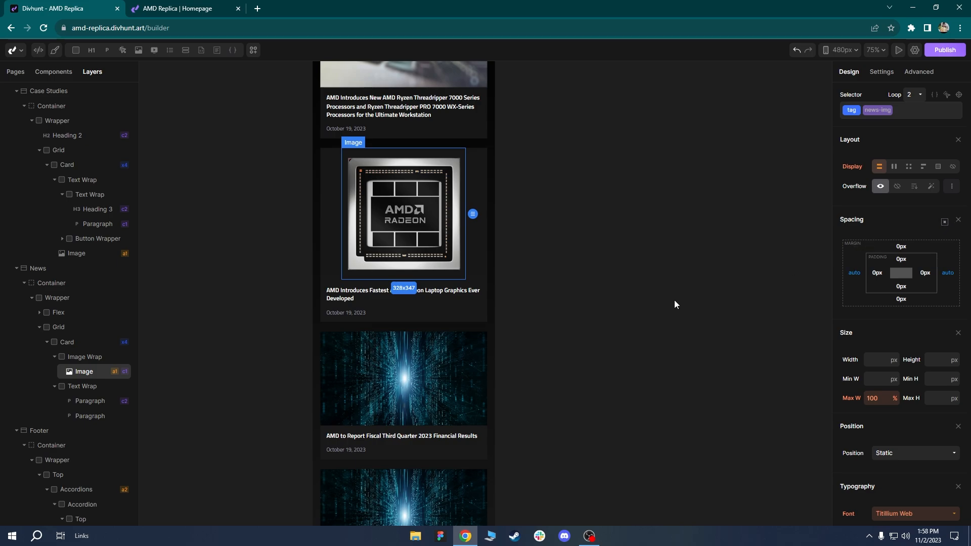
{"action": "left_click", "coordinate": [483, 260]}
{"action": "scroll", "coordinate": [486, 303], "scroll_direction": "down", "scroll_amount": 2}
{"action": "left_click_drag", "start_coordinate": [487, 303], "coordinate": [484, 325]}
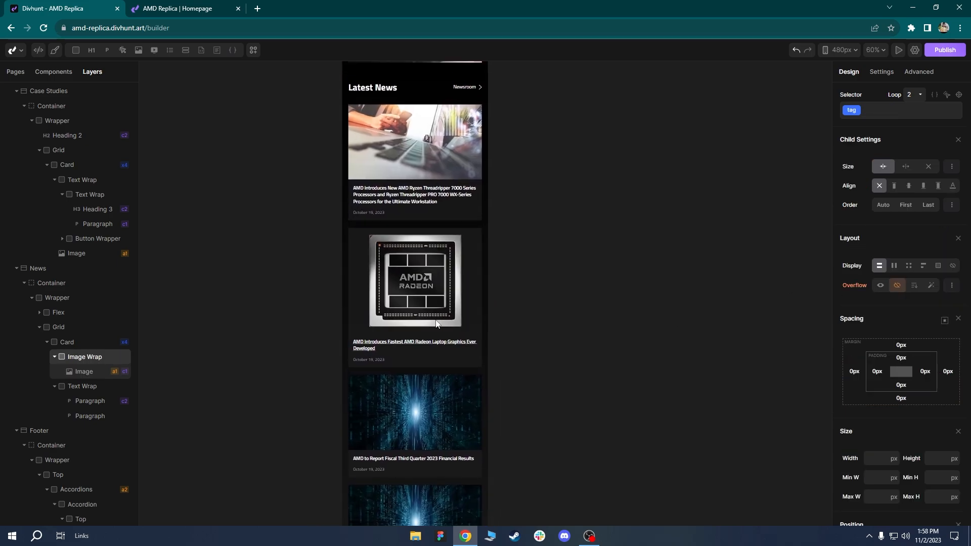
{"action": "left_click_drag", "start_coordinate": [448, 401], "coordinate": [463, 262]}
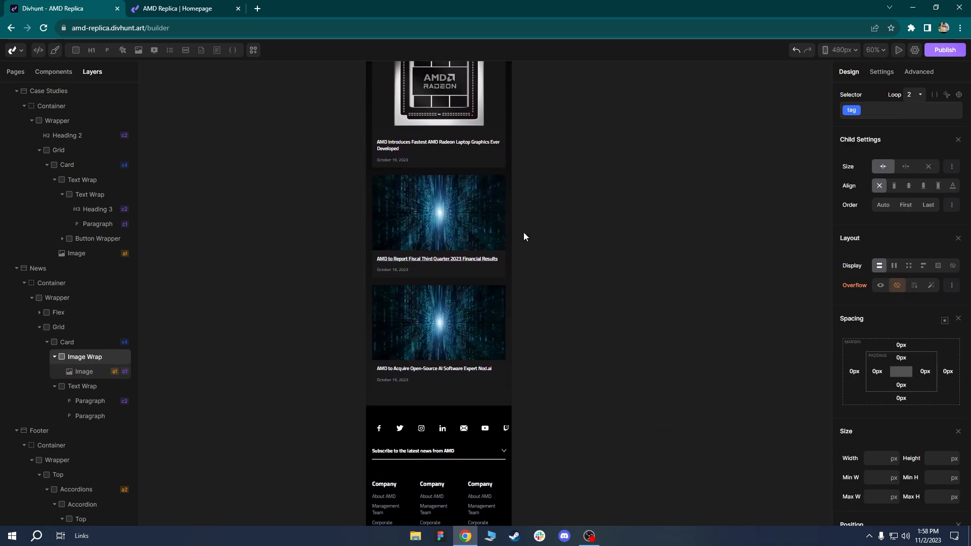
{"action": "left_click_drag", "start_coordinate": [522, 430], "coordinate": [511, 294]}
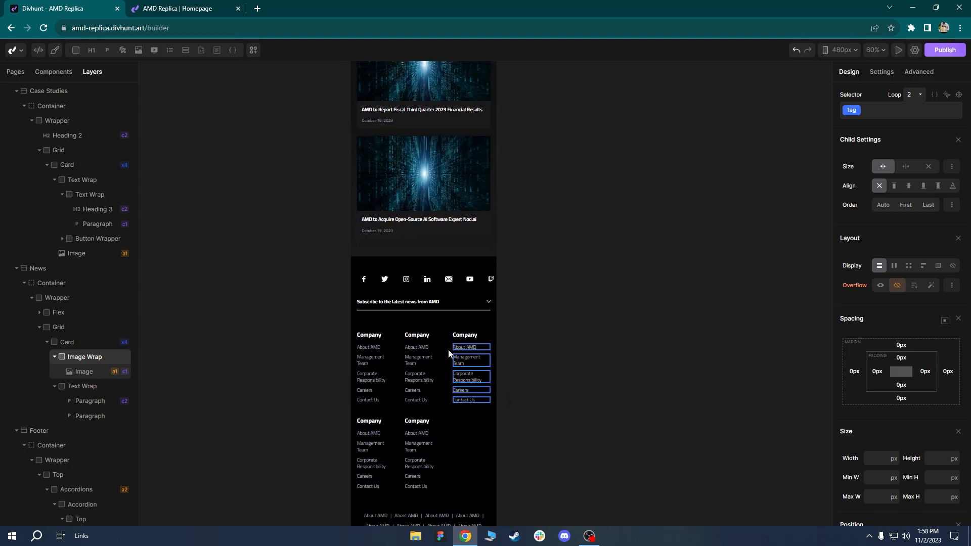
{"action": "scroll", "coordinate": [440, 353], "scroll_direction": "up", "scroll_amount": 2}
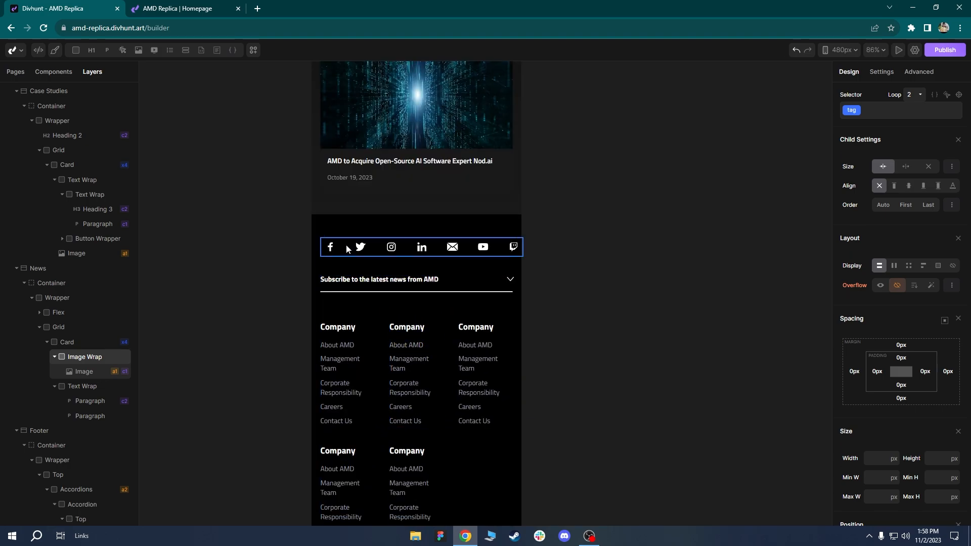
Make the footer's social icons row wrap, with a 25px gap between rows.
{"action": "left_click", "coordinate": [349, 249]}
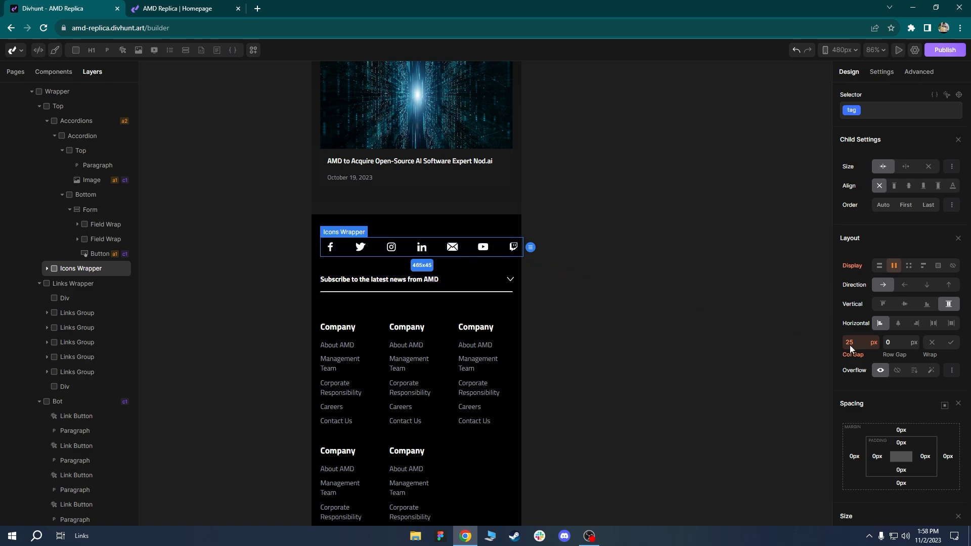
{"action": "left_click", "coordinate": [951, 343]}
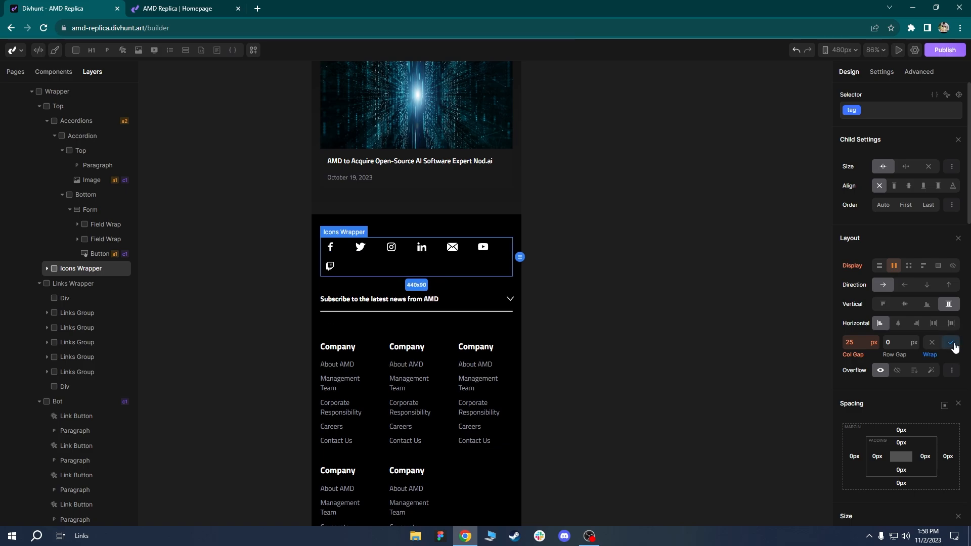
{"action": "scroll", "coordinate": [345, 264], "scroll_direction": "up", "scroll_amount": 2}
{"action": "left_click_drag", "start_coordinate": [346, 265], "coordinate": [341, 260]}
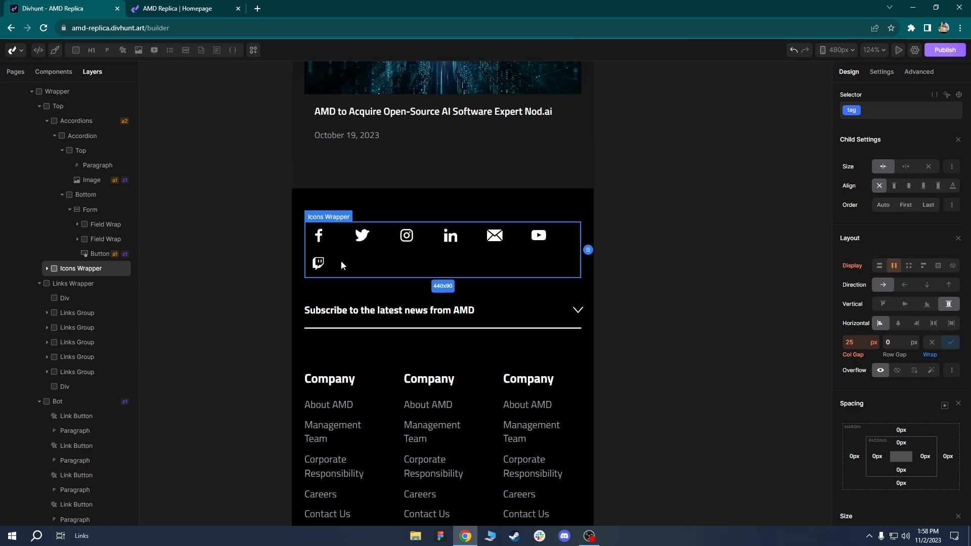
{"action": "left_click", "coordinate": [905, 344]}
{"action": "type", "text": "2"}
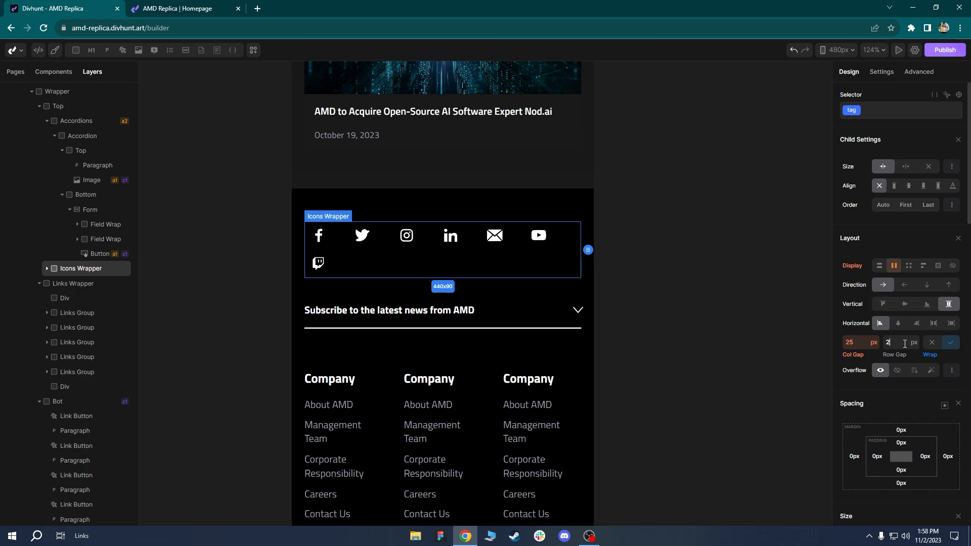
{"action": "type", "text": "5"}
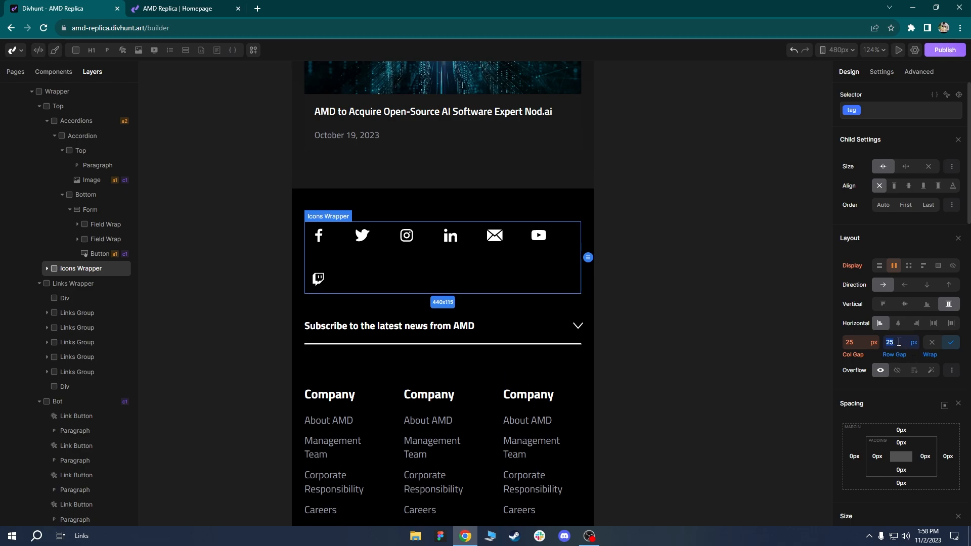
{"action": "type", "text": "15"}
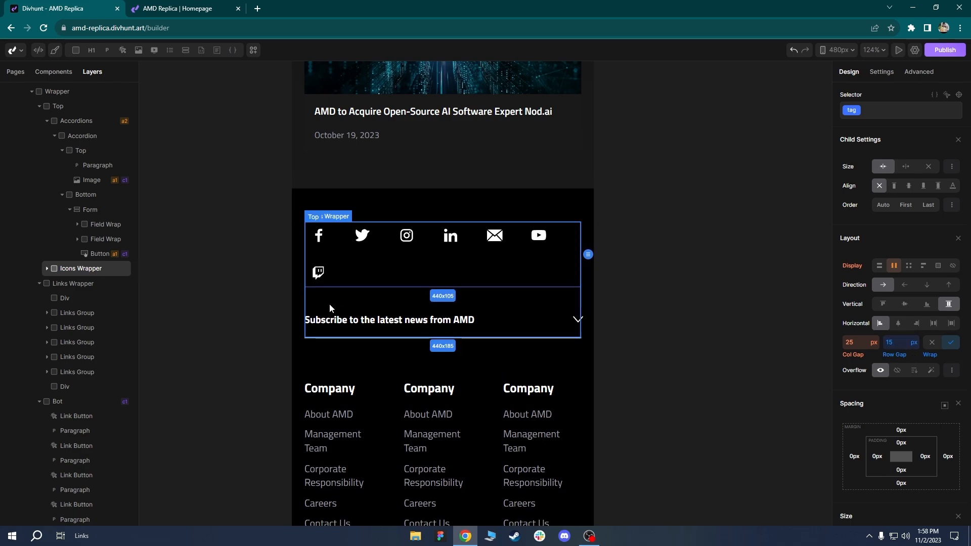
Try a grid layout on the Icons Wrapper, first with five columns, then three.
{"action": "left_click", "coordinate": [526, 309]}
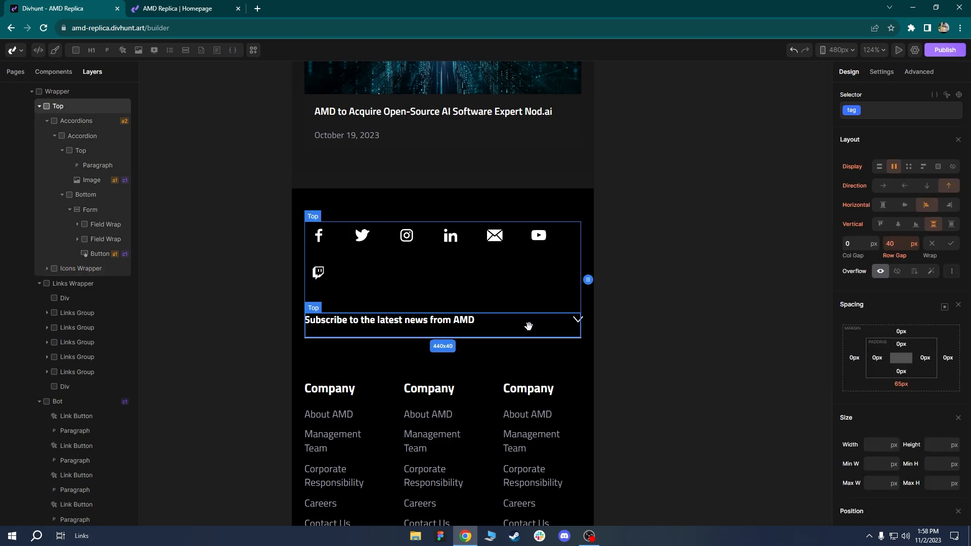
{"action": "scroll", "coordinate": [523, 326], "scroll_direction": "down", "scroll_amount": 3}
{"action": "left_click", "coordinate": [439, 283]}
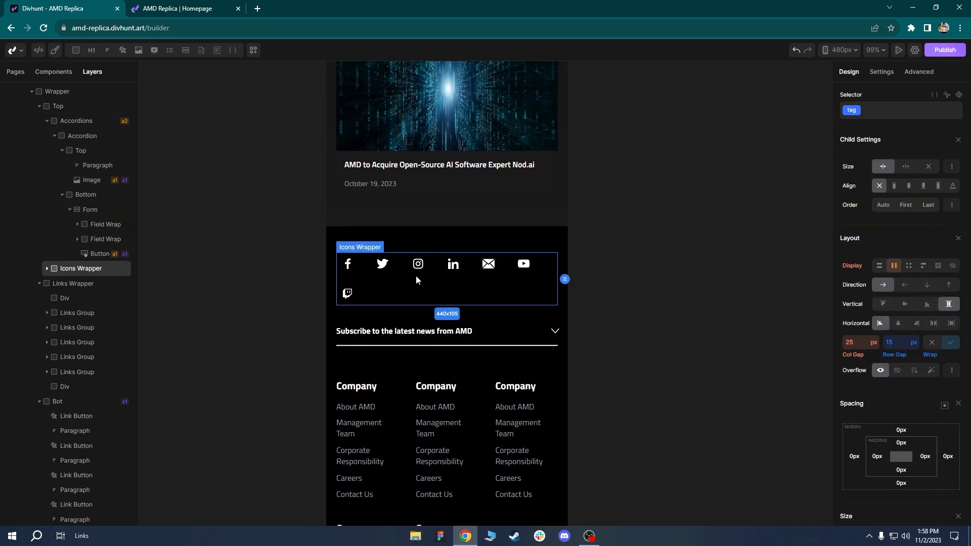
{"action": "left_click", "coordinate": [909, 268]}
{"action": "left_click", "coordinate": [900, 284]}
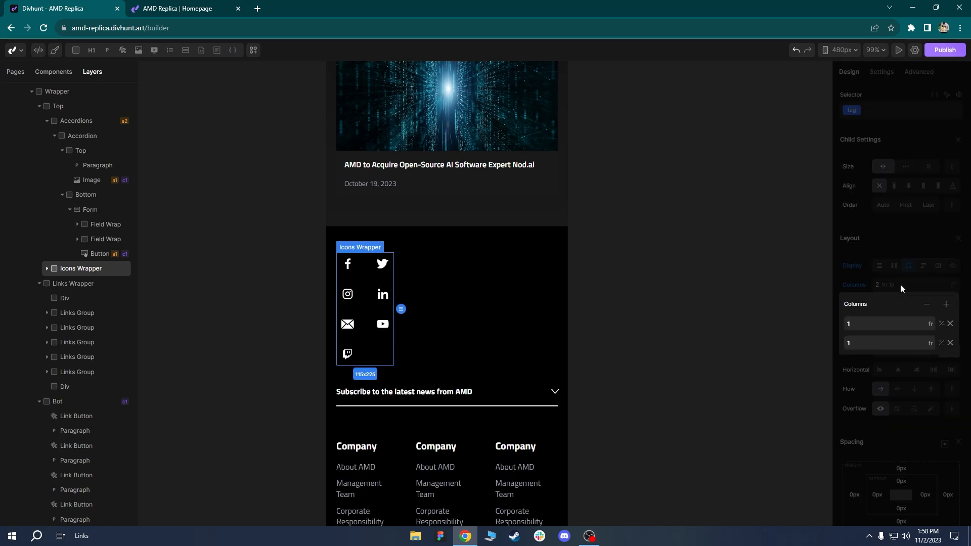
{"action": "left_click", "coordinate": [948, 307]}
{"action": "left_click", "coordinate": [948, 307]}
{"action": "left_click", "coordinate": [948, 306]}
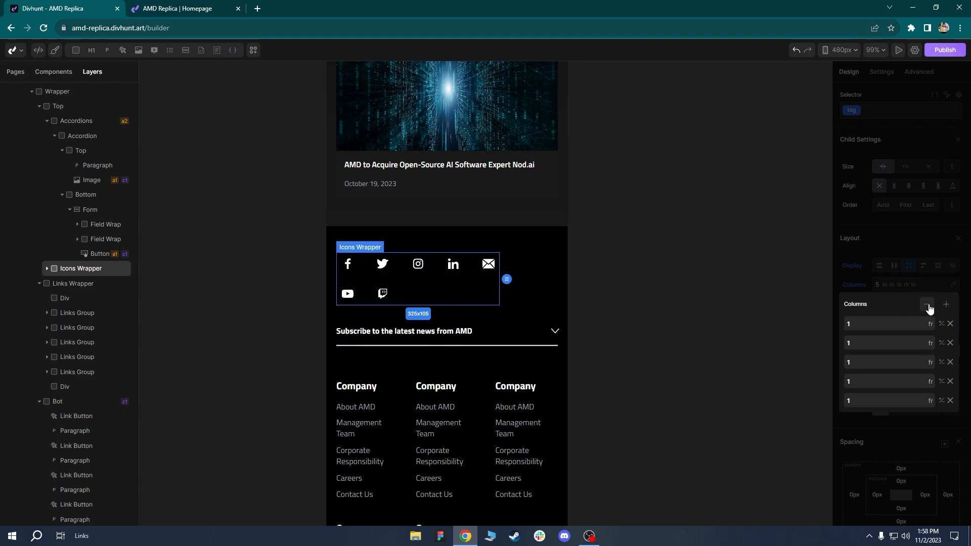
{"action": "left_click", "coordinate": [929, 307]}
{"action": "left_click", "coordinate": [928, 308]}
Reset the Icons Wrapper's Columns and Display settings to restore the wrapping row.
{"action": "left_click", "coordinate": [531, 361]}
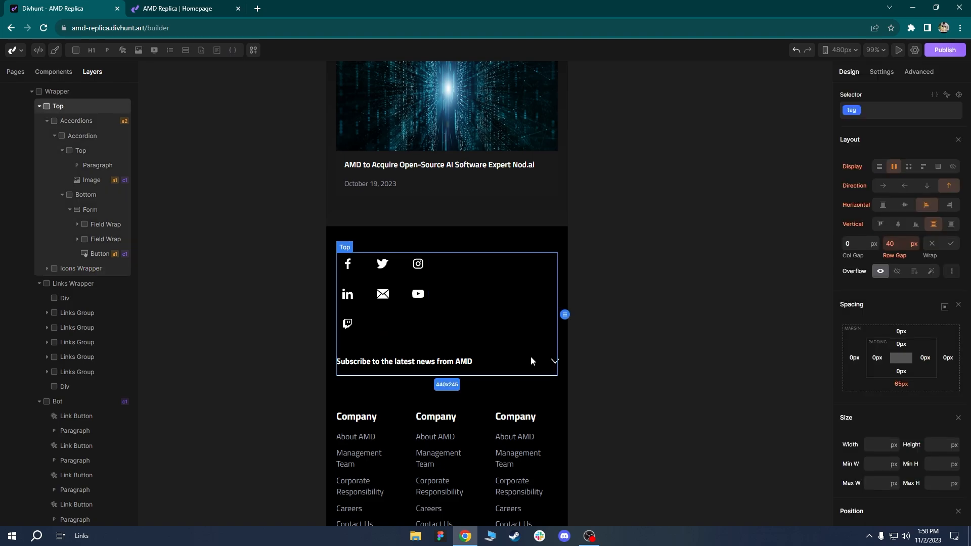
{"action": "left_click", "coordinate": [405, 326]}
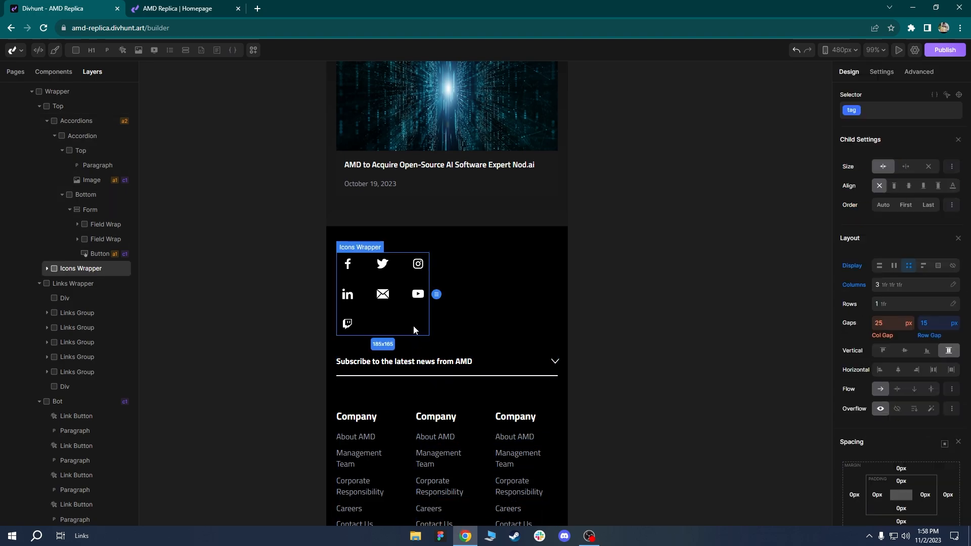
{"action": "left_click", "coordinate": [859, 289]}
{"action": "left_click", "coordinate": [858, 304]}
{"action": "left_click", "coordinate": [857, 265]}
{"action": "left_click", "coordinate": [861, 299]}
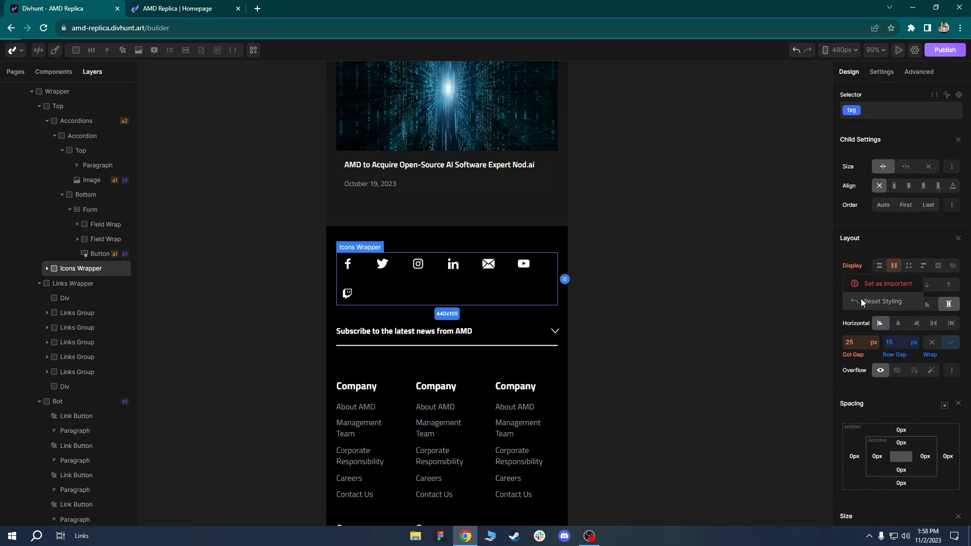
{"action": "left_click", "coordinate": [488, 316]}
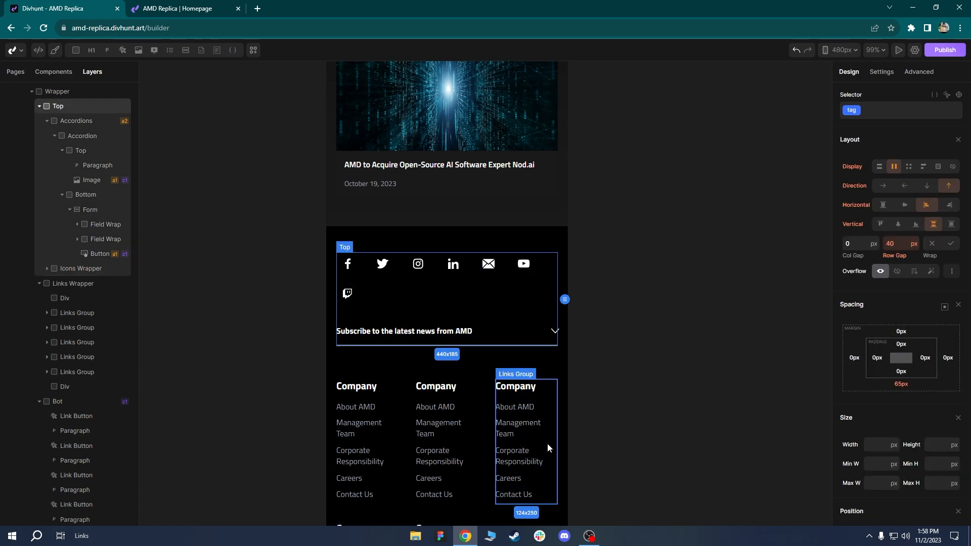
{"action": "scroll", "coordinate": [477, 298], "scroll_direction": "down", "scroll_amount": 1}
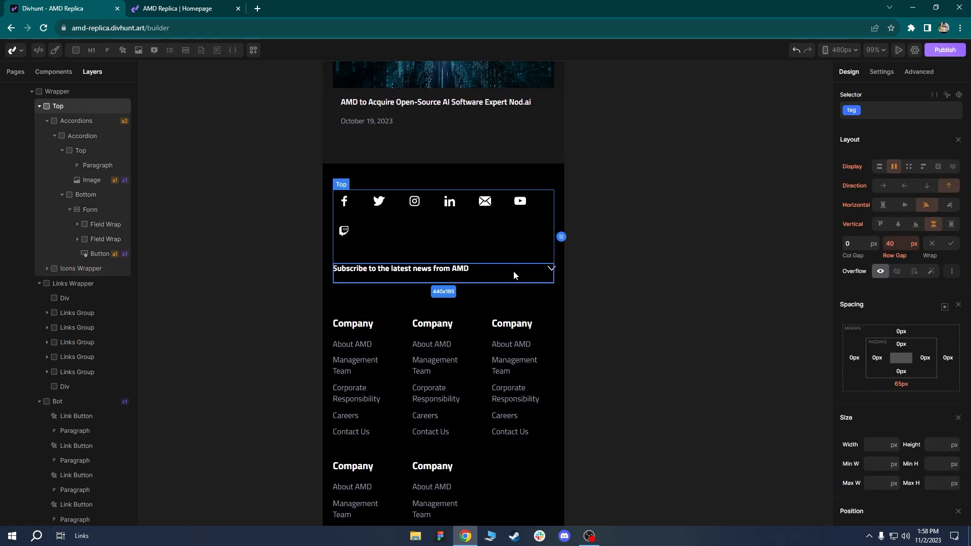
In the Accordions element's settings, change Opened to 2 and save.
{"action": "left_click", "coordinate": [95, 122]}
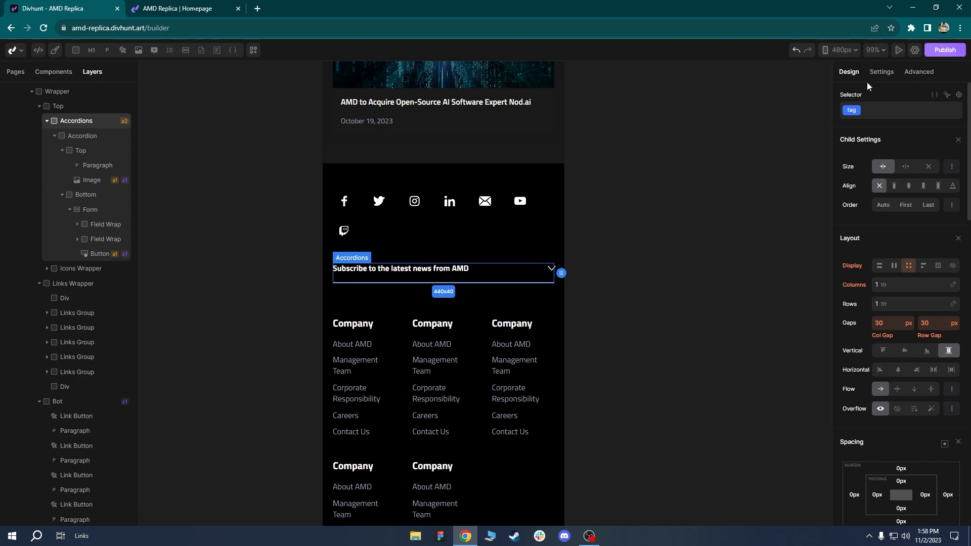
{"action": "left_click", "coordinate": [881, 72]}
{"action": "left_click", "coordinate": [845, 139]}
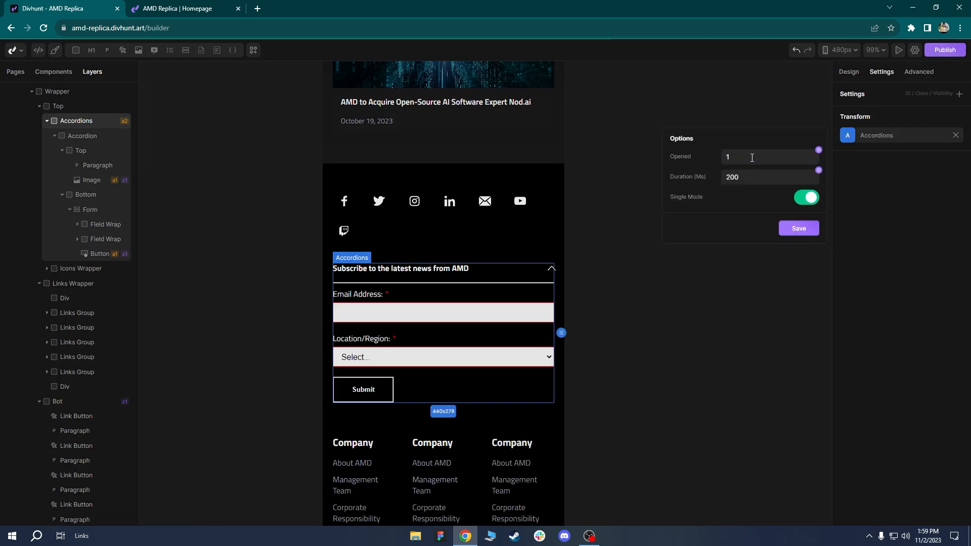
{"action": "left_click_drag", "start_coordinate": [426, 300], "coordinate": [421, 258]}
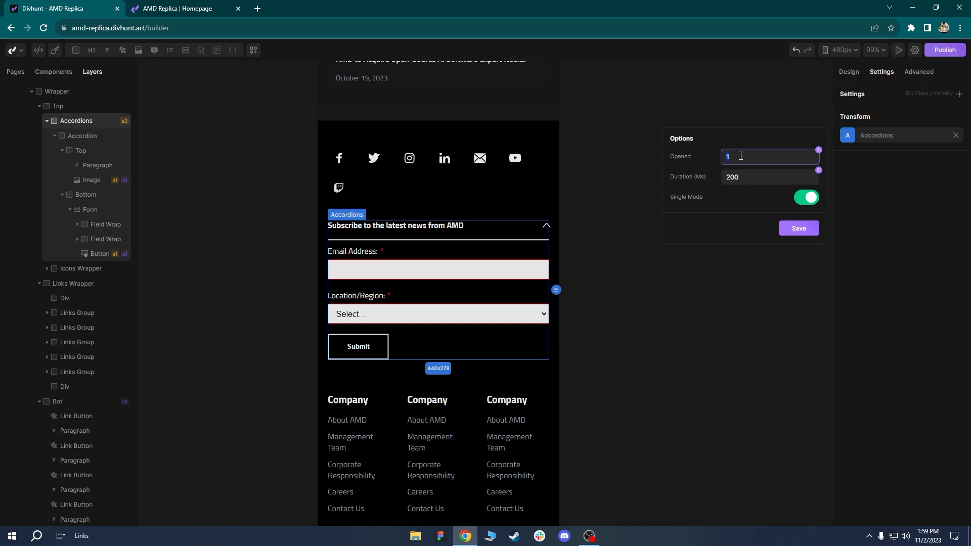
{"action": "type", "text": "2"}
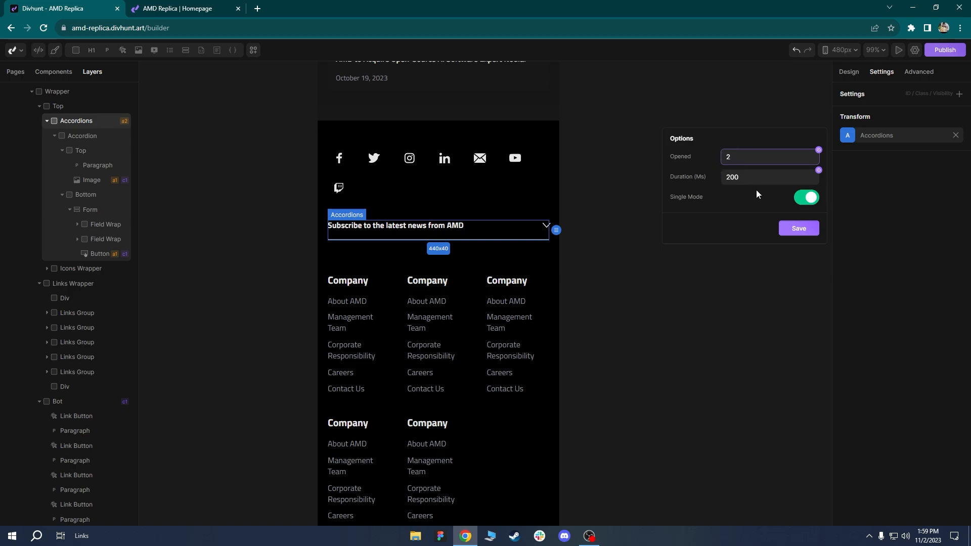
{"action": "left_click", "coordinate": [791, 230]}
Reduce the footer Links Wrapper grid to a single 1fr column at 480px.
{"action": "left_click", "coordinate": [482, 260]}
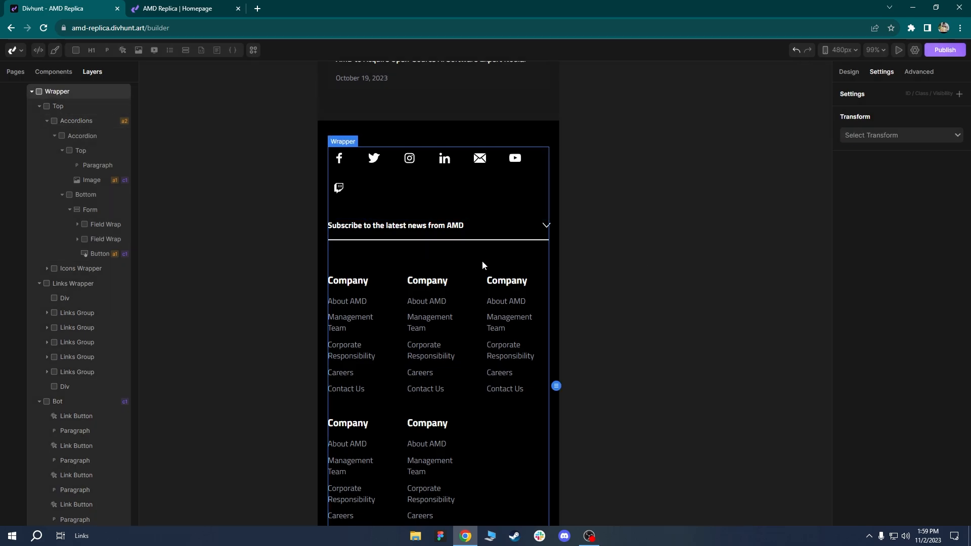
{"action": "scroll", "coordinate": [481, 260], "scroll_direction": "down", "scroll_amount": 3}
{"action": "scroll", "coordinate": [478, 212], "scroll_direction": "down", "scroll_amount": 2}
{"action": "left_click", "coordinate": [474, 218]}
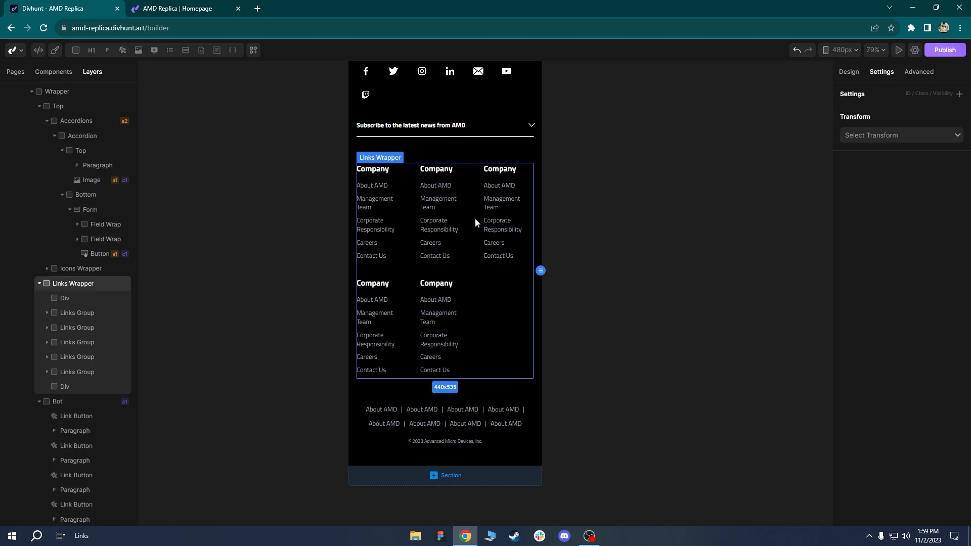
{"action": "left_click", "coordinate": [849, 72]}
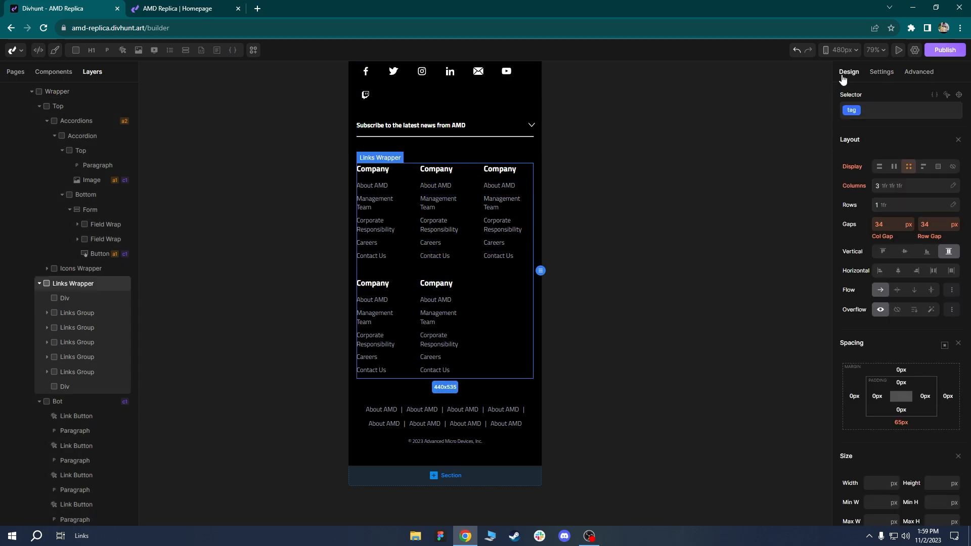
{"action": "left_click", "coordinate": [883, 187]}
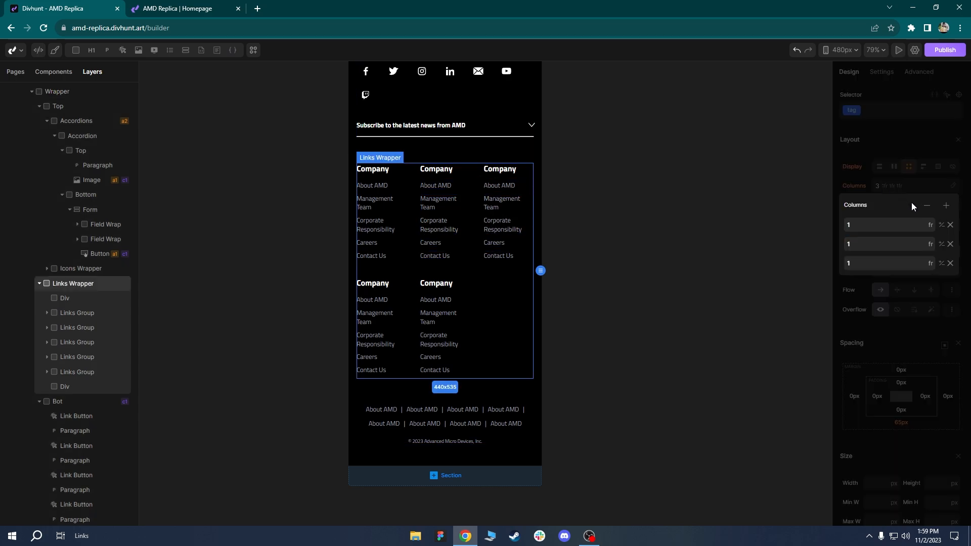
{"action": "left_click", "coordinate": [926, 206]}
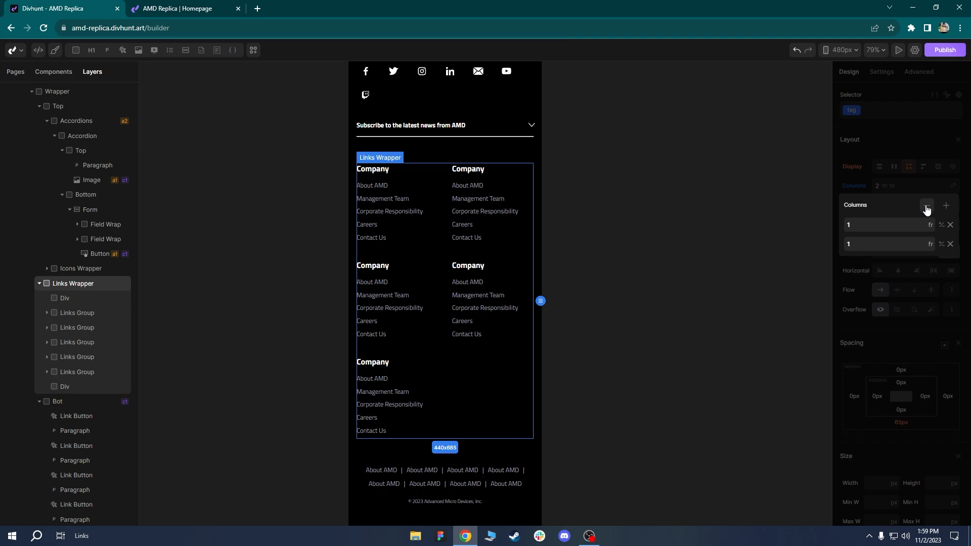
{"action": "left_click", "coordinate": [927, 209]}
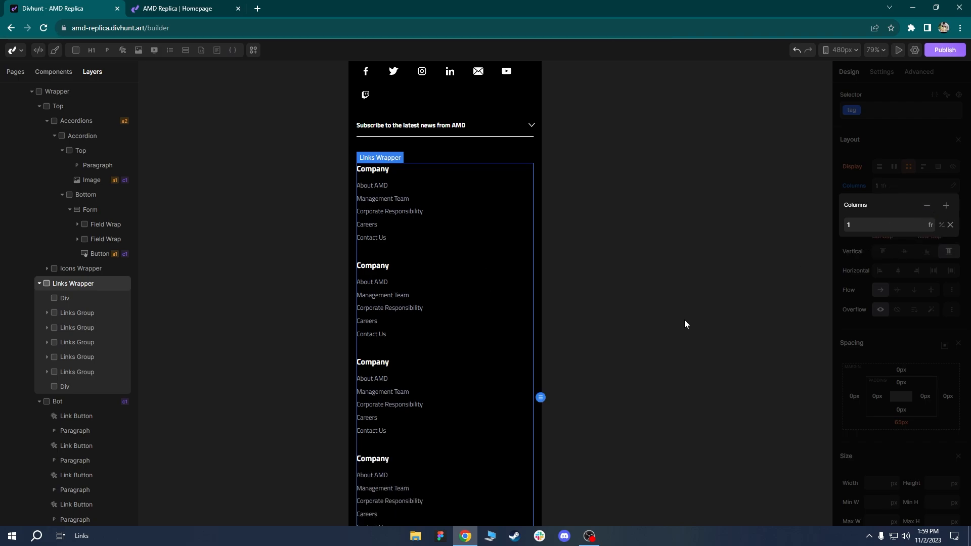
{"action": "scroll", "coordinate": [434, 319], "scroll_direction": "down", "scroll_amount": 2}
{"action": "scroll", "coordinate": [451, 211], "scroll_direction": "down", "scroll_amount": 2, "text": "ctrl"}
{"action": "scroll", "coordinate": [451, 210], "scroll_direction": "down", "scroll_amount": 1, "text": "ctrl"}
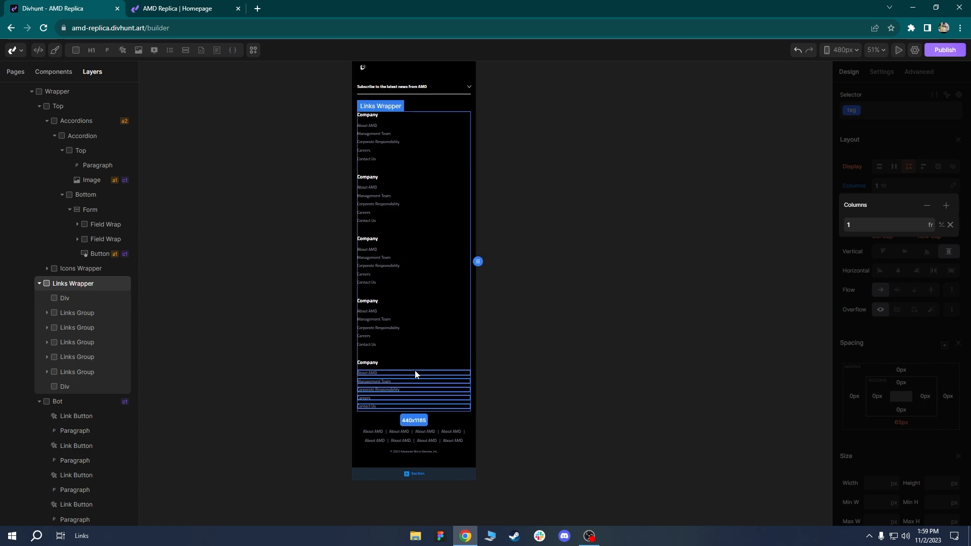
Try two columns for the footer links, then return them to one column.
{"action": "left_click", "coordinate": [947, 205]}
{"action": "scroll", "coordinate": [538, 241], "scroll_direction": "up", "scroll_amount": 3, "text": "ctrl"}
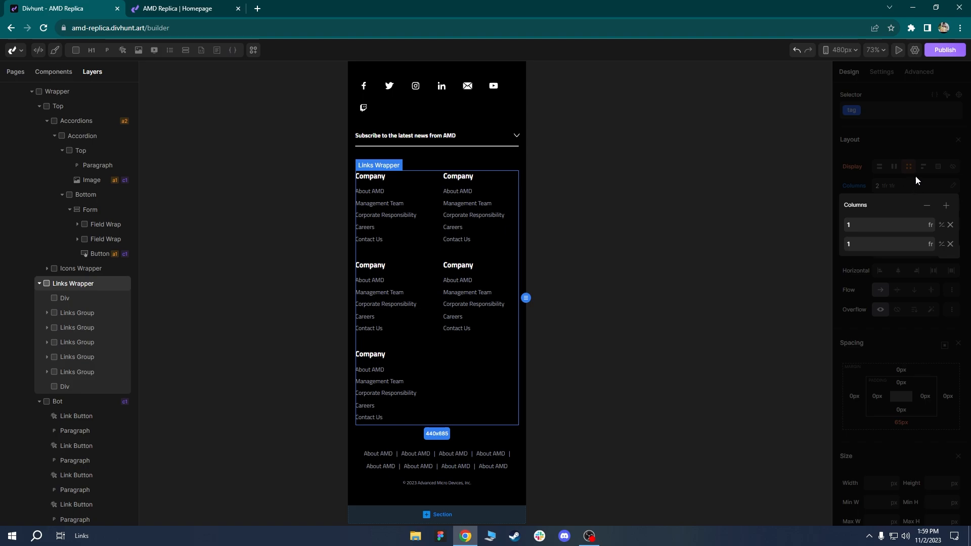
{"action": "left_click", "coordinate": [927, 205]}
{"action": "scroll", "coordinate": [506, 334], "scroll_direction": "down", "scroll_amount": 2, "text": "ctrl"}
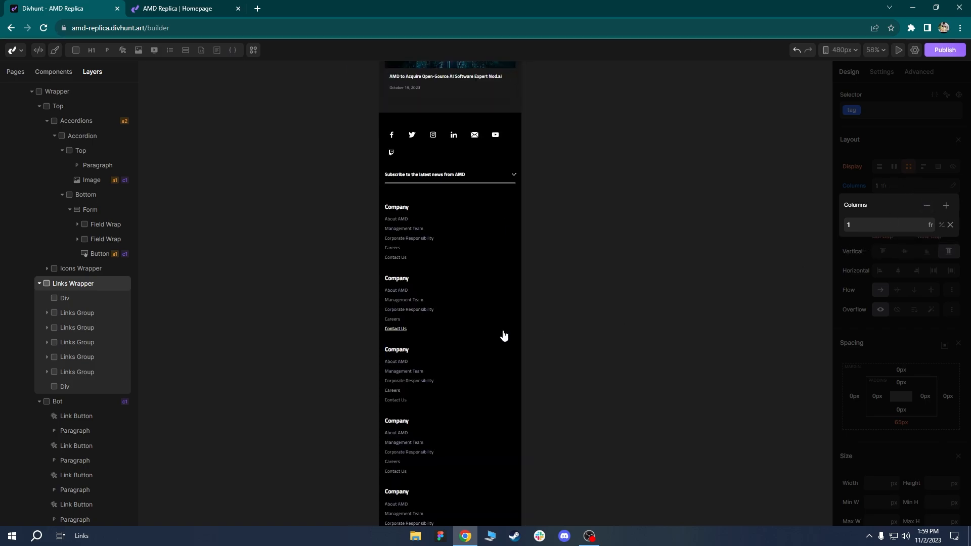
{"action": "scroll", "coordinate": [479, 253], "scroll_direction": "down", "scroll_amount": 1, "text": "ctrl"}
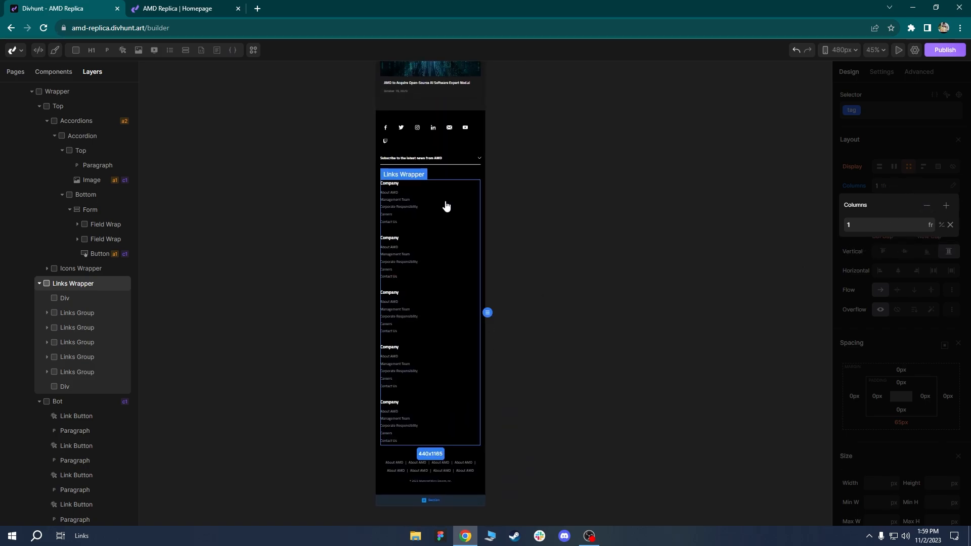
{"action": "scroll", "coordinate": [479, 403], "scroll_direction": "up", "scroll_amount": 4, "text": "ctrl"}
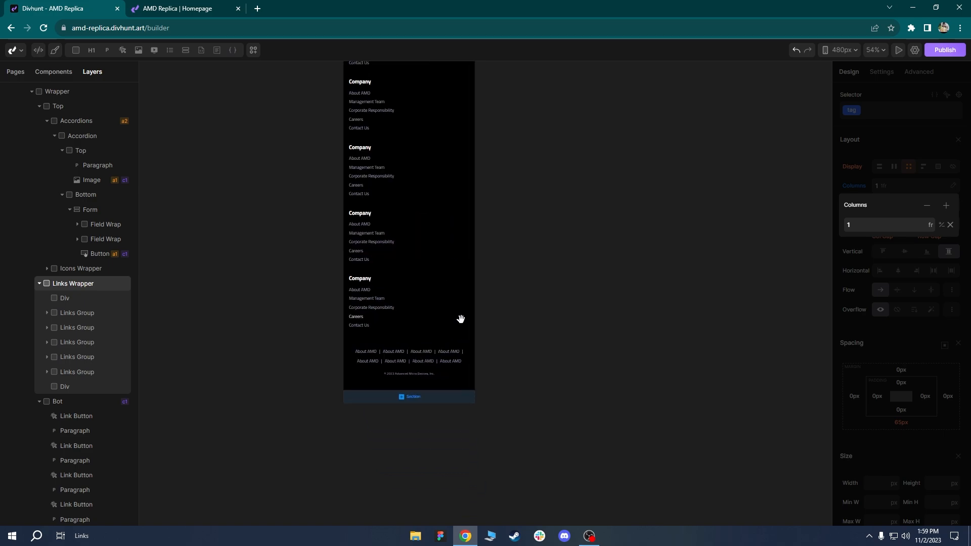
Change the footer wrapper's top and bottom padding from 52px to the 40 preset.
{"action": "left_click_drag", "start_coordinate": [507, 284], "coordinate": [549, 263]}
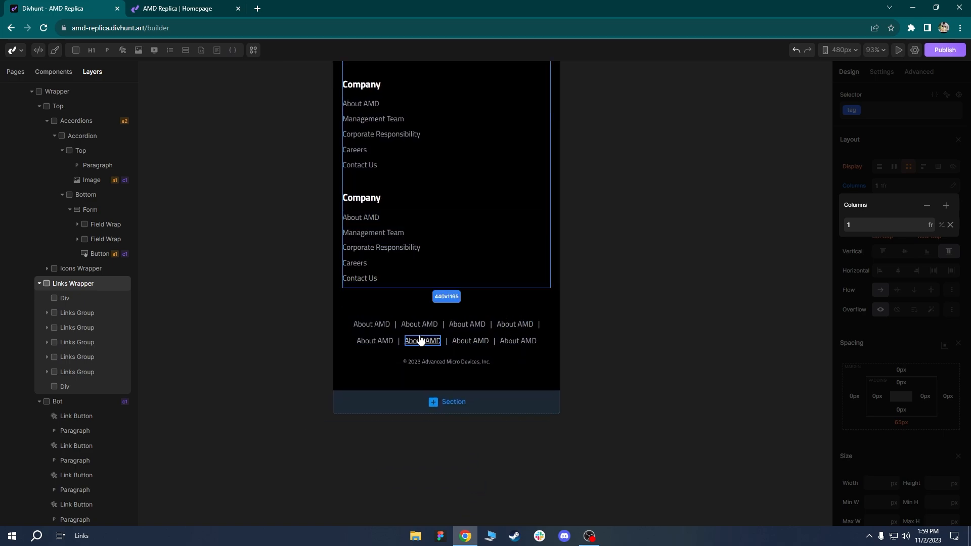
{"action": "left_click", "coordinate": [391, 337]}
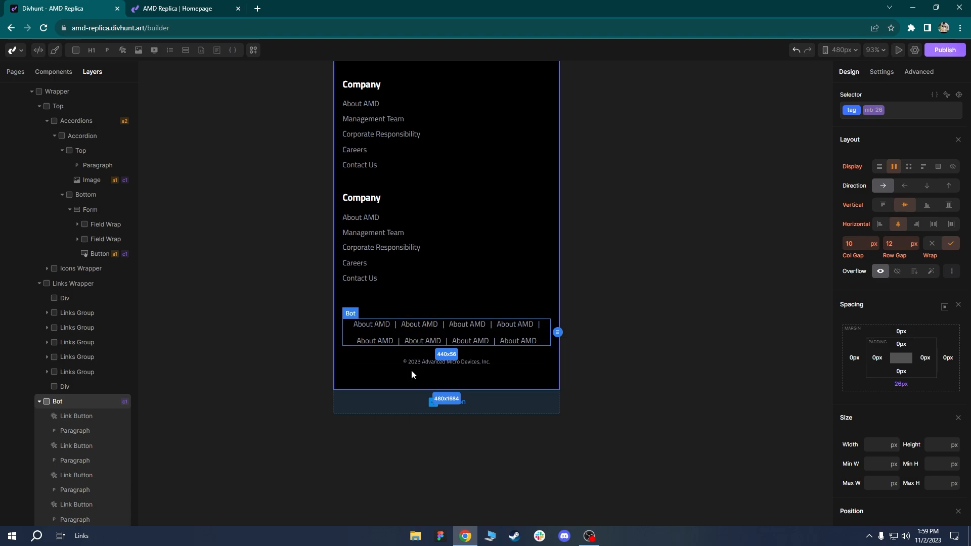
{"action": "scroll", "coordinate": [411, 369], "scroll_direction": "down", "scroll_amount": 3}
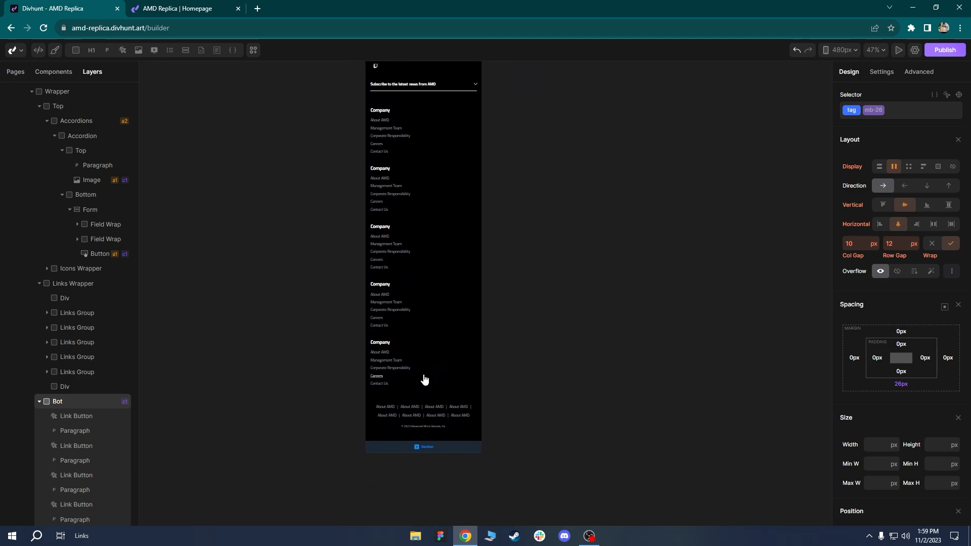
{"action": "left_click", "coordinate": [391, 412]}
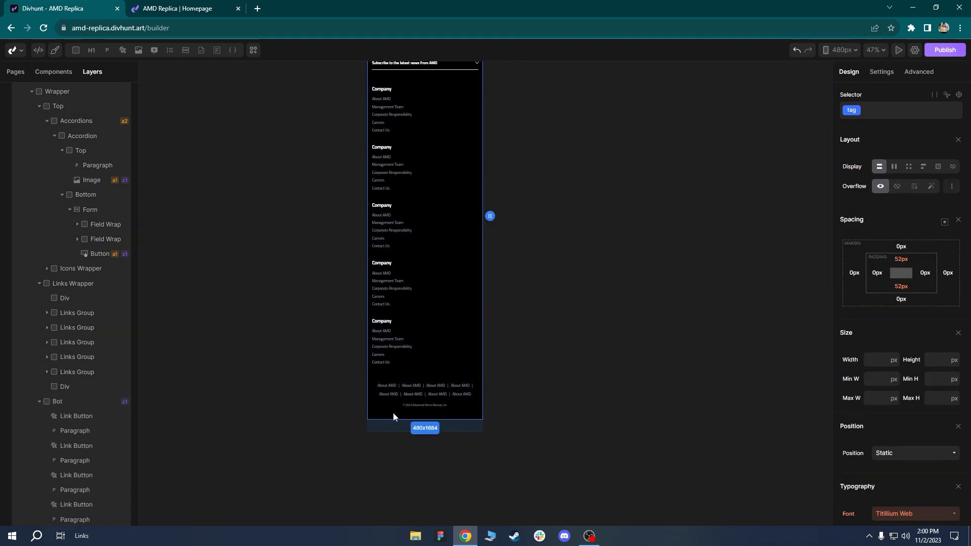
{"action": "left_click", "coordinate": [900, 260]}
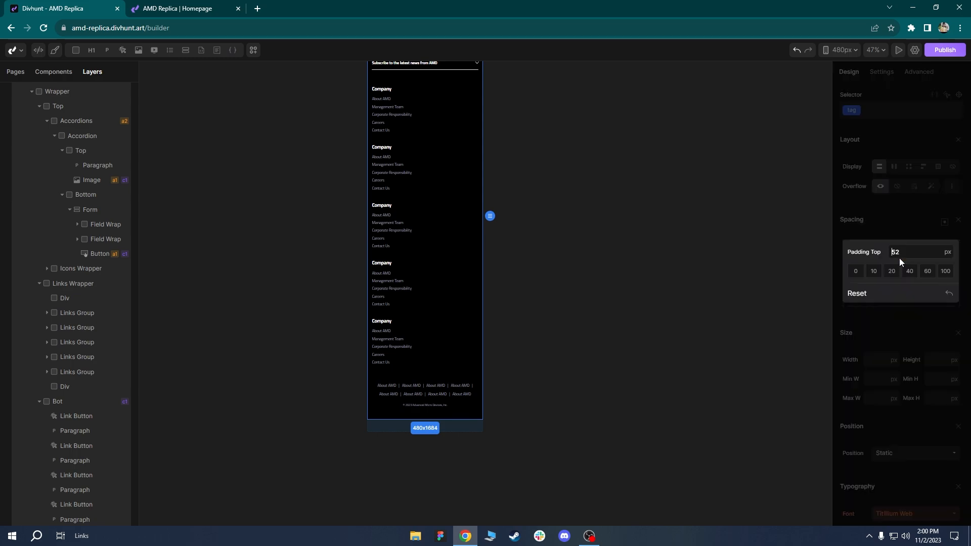
{"action": "left_click", "coordinate": [909, 271]}
{"action": "left_click", "coordinate": [908, 276]}
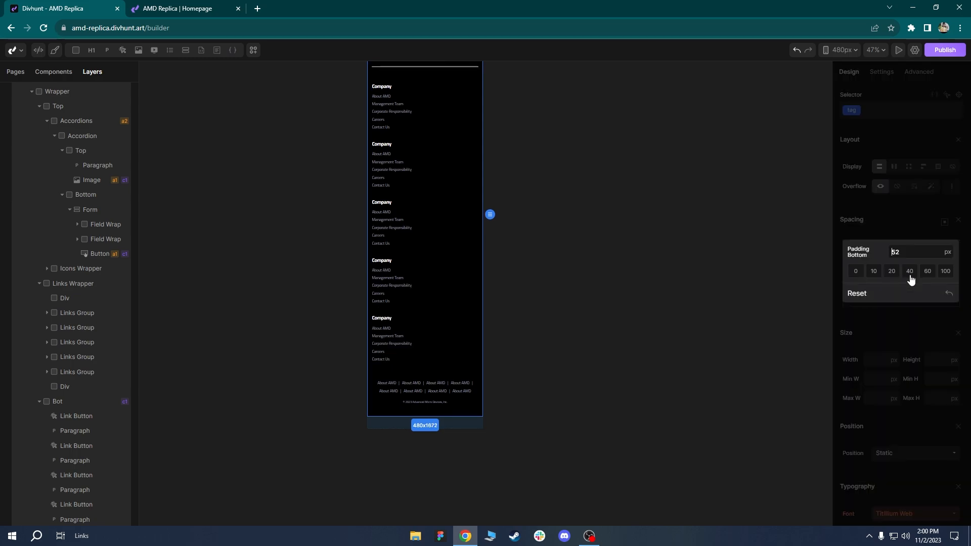
{"action": "left_click", "coordinate": [909, 273]}
{"action": "left_click_drag", "start_coordinate": [547, 155], "coordinate": [555, 202]}
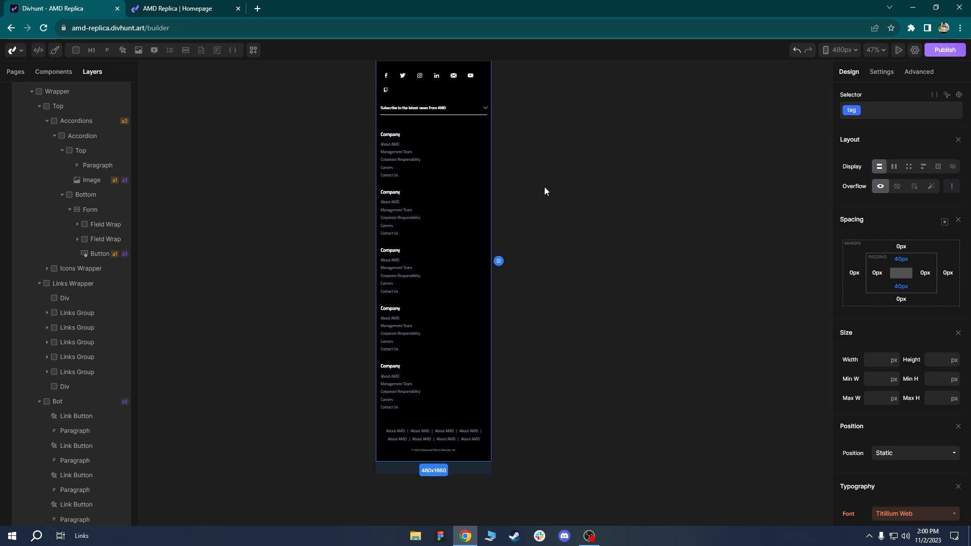
{"action": "left_click_drag", "start_coordinate": [518, 88], "coordinate": [500, 351]}
{"action": "scroll", "coordinate": [501, 351], "scroll_direction": "down", "scroll_amount": 1}
{"action": "mouse_move", "coordinate": [504, 127]}
{"action": "left_mouse_down"}
{"action": "mouse_move", "coordinate": [501, 404]}
{"action": "mouse_move", "coordinate": [509, 373]}
{"action": "left_mouse_up"}
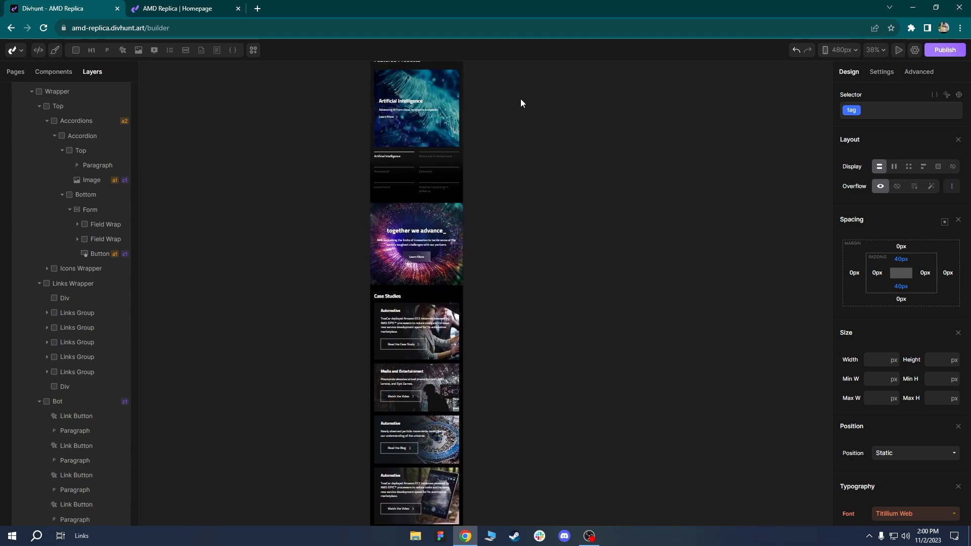
Return to the page top and switch the canvas to the 1920px breakpoint.
{"action": "left_click_drag", "start_coordinate": [521, 102], "coordinate": [538, 293]}
{"action": "scroll", "coordinate": [544, 243], "scroll_direction": "down", "scroll_amount": 1}
{"action": "left_click_drag", "start_coordinate": [527, 160], "coordinate": [524, 380]}
{"action": "mouse_move", "coordinate": [493, 132]}
{"action": "left_mouse_down"}
{"action": "mouse_move", "coordinate": [493, 165]}
{"action": "mouse_move", "coordinate": [524, 105]}
{"action": "mouse_move", "coordinate": [580, 209]}
{"action": "left_mouse_up"}
{"action": "scroll", "coordinate": [493, 166], "scroll_direction": "up", "scroll_amount": 5}
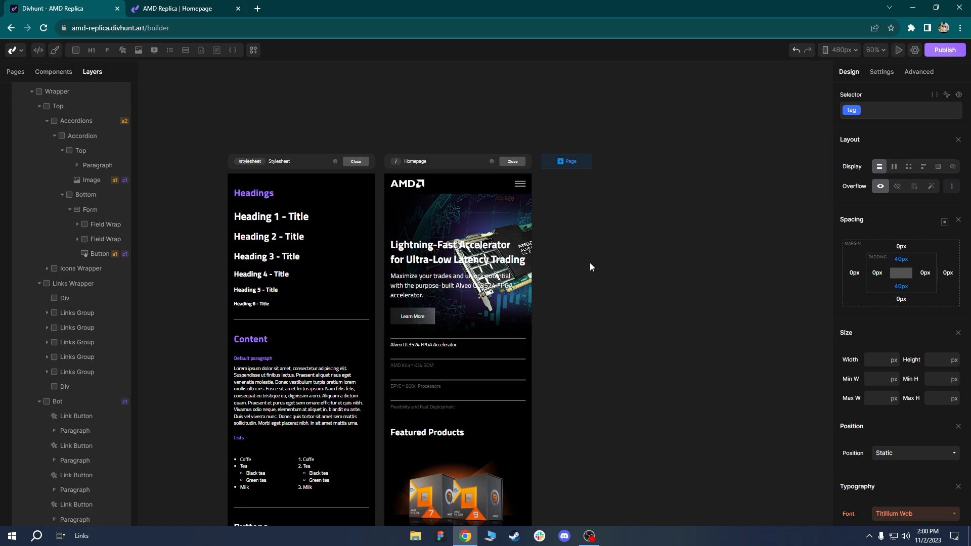
{"action": "left_click", "coordinate": [850, 52]}
{"action": "left_click", "coordinate": [789, 65]}
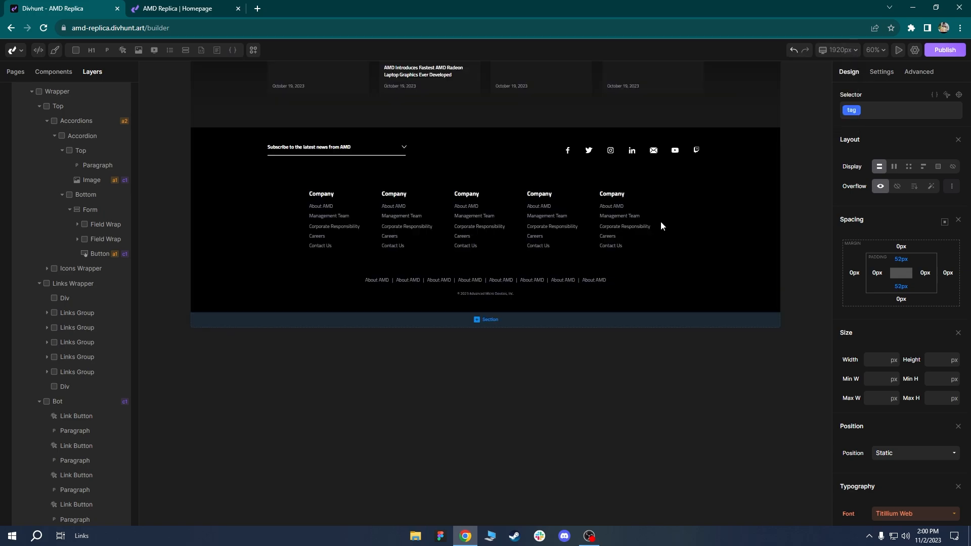
Review the desktop layout and select the hero's second tab label.
{"action": "scroll", "coordinate": [660, 221], "scroll_direction": "down", "scroll_amount": 5}
{"action": "left_click_drag", "start_coordinate": [465, 108], "coordinate": [457, 344]}
{"action": "scroll", "coordinate": [458, 349], "scroll_direction": "down", "scroll_amount": 1}
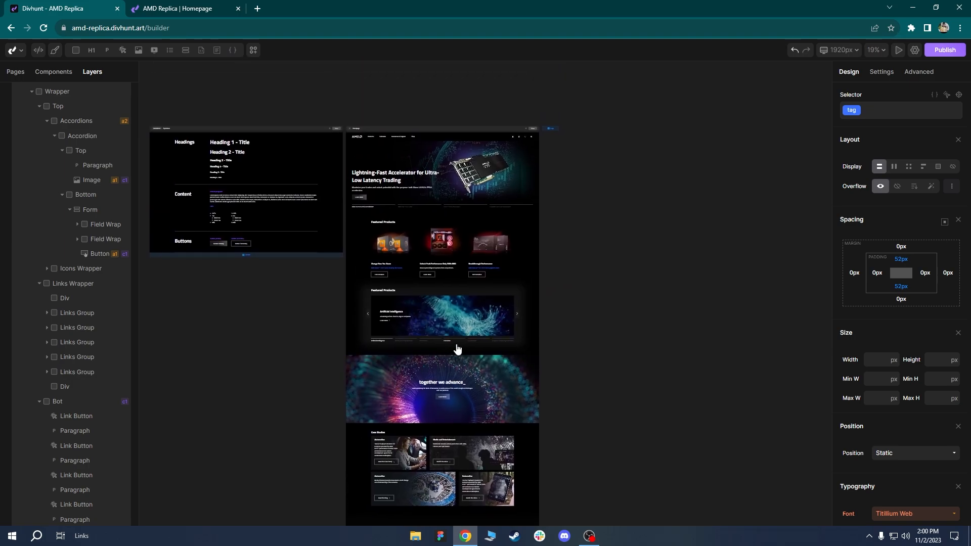
{"action": "scroll", "coordinate": [467, 188], "scroll_direction": "up", "scroll_amount": 3}
{"action": "scroll", "coordinate": [463, 185], "scroll_direction": "up", "scroll_amount": 2}
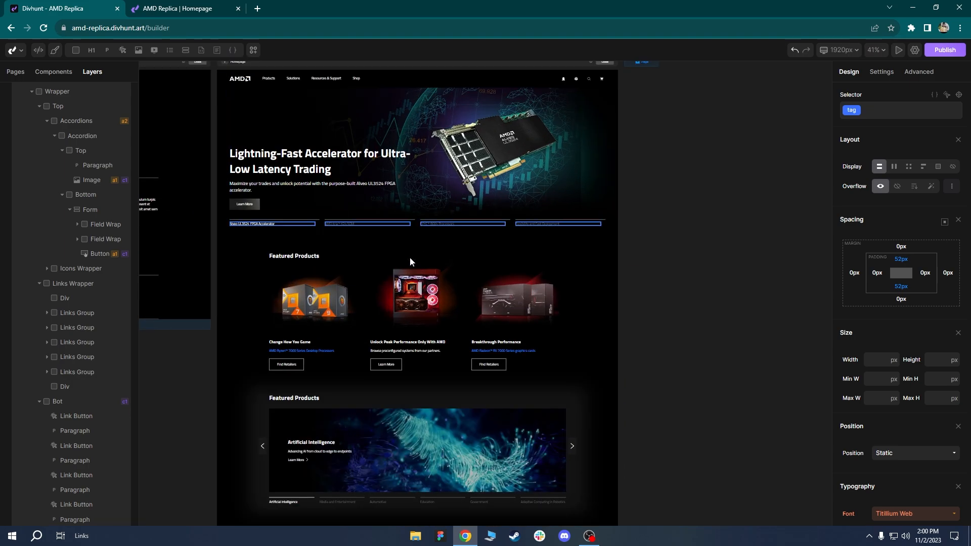
{"action": "left_click", "coordinate": [348, 224]}
{"action": "scroll", "coordinate": [588, 270], "scroll_direction": "down", "scroll_amount": 5}
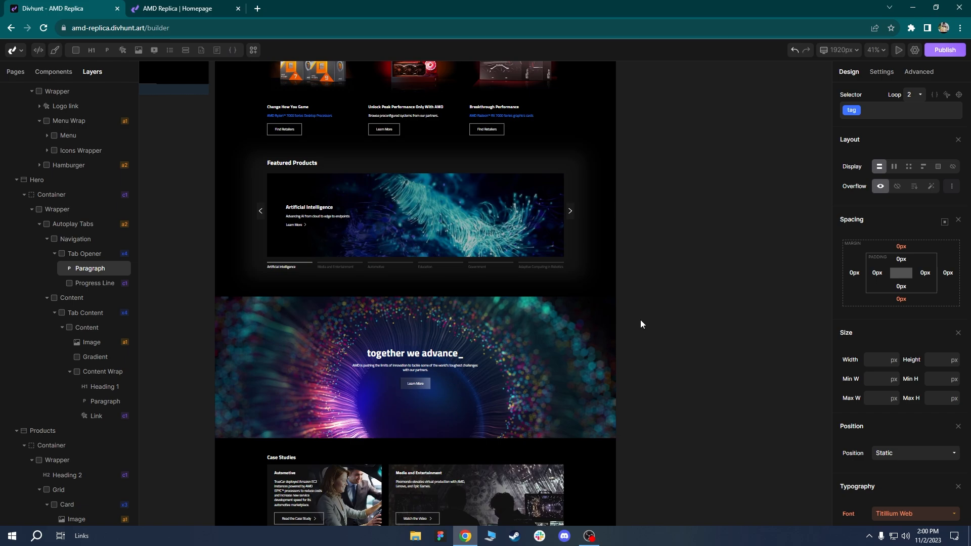
At the 991px breakpoint, set the carousel Buttons Wrapper's Display to none.
{"action": "left_click", "coordinate": [845, 53]}
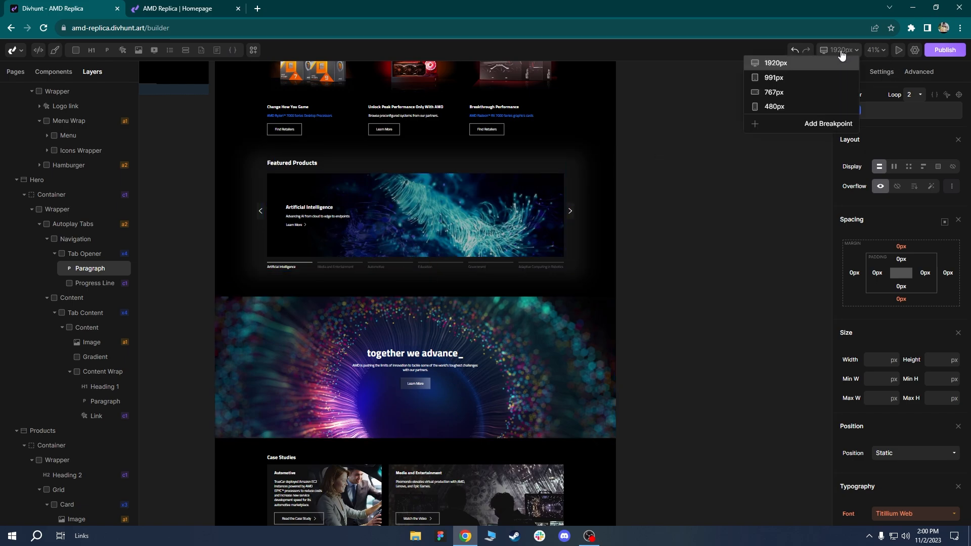
{"action": "left_click", "coordinate": [789, 80]}
{"action": "scroll", "coordinate": [622, 347], "scroll_direction": "down", "scroll_amount": 5}
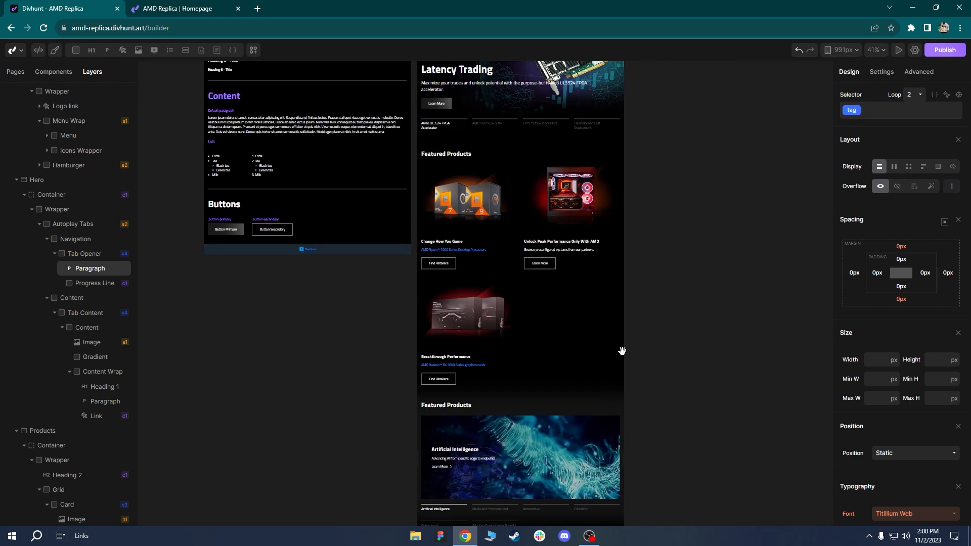
{"action": "scroll", "coordinate": [539, 392], "scroll_direction": "up", "scroll_amount": 3}
{"action": "scroll", "coordinate": [553, 362], "scroll_direction": "up", "scroll_amount": 4}
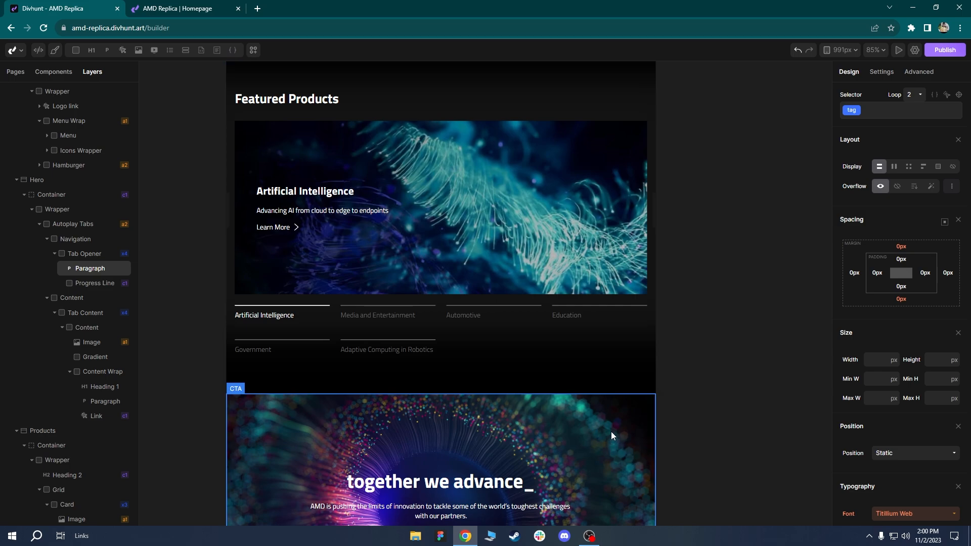
{"action": "left_click", "coordinate": [655, 208]}
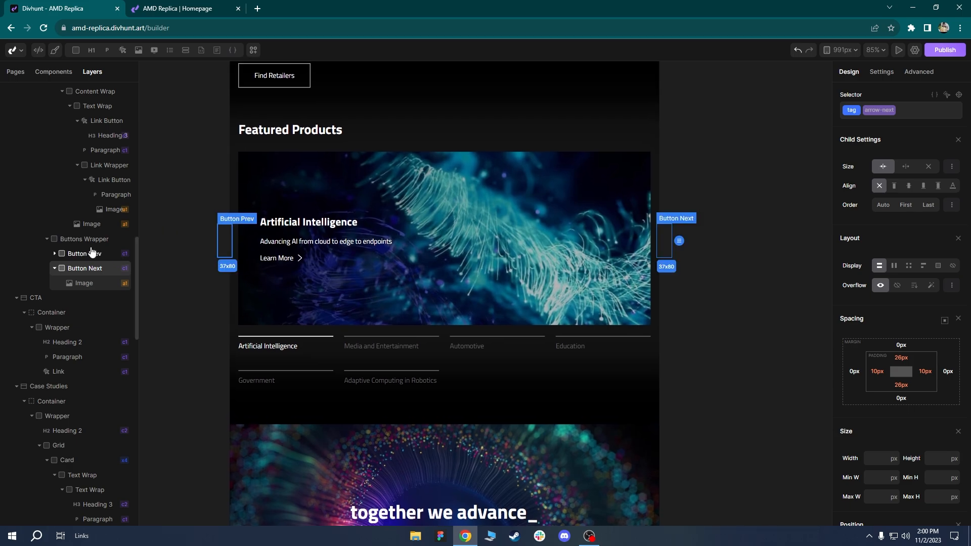
{"action": "left_click", "coordinate": [76, 239]}
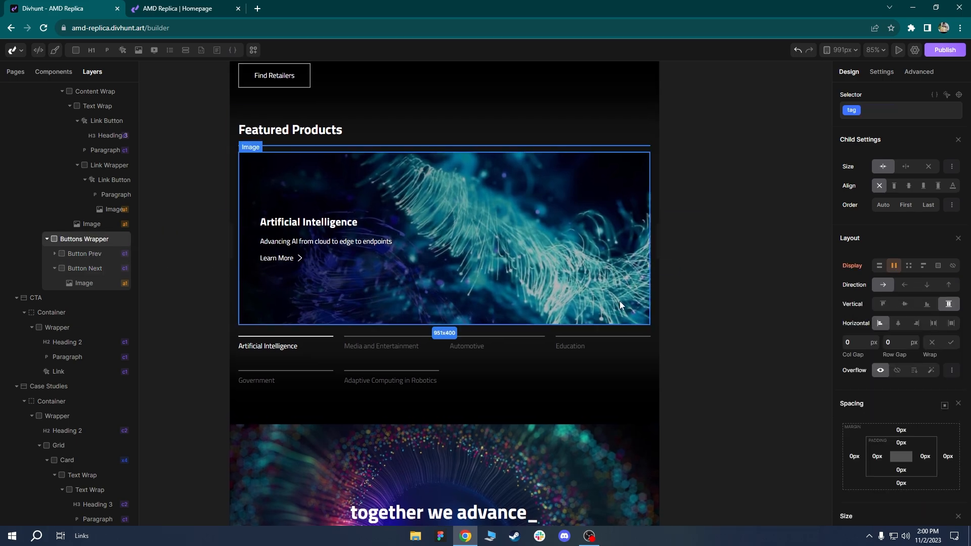
{"action": "left_click", "coordinate": [953, 266]}
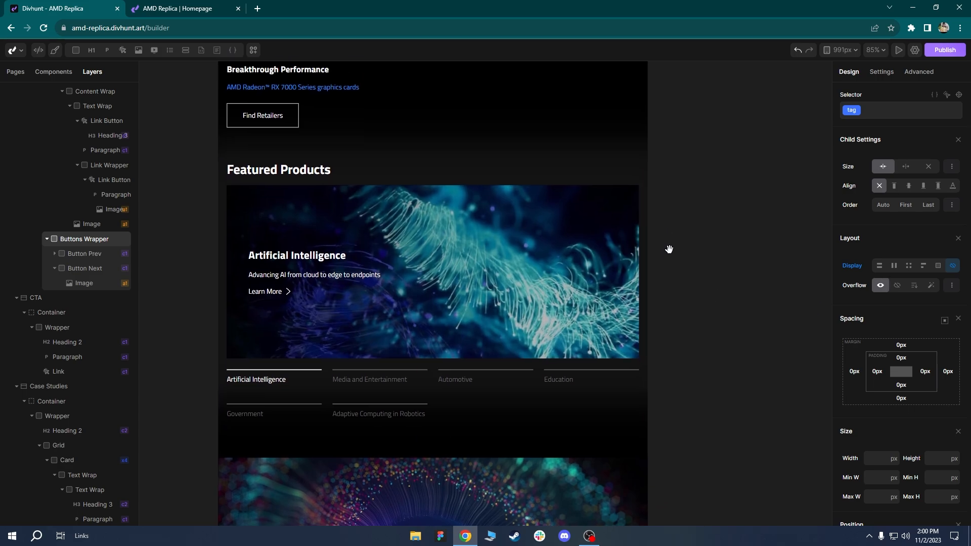
Return the canvas to 1920px, check the Solutions section, then view the published homepage.
{"action": "left_click", "coordinate": [838, 49]}
{"action": "left_click", "coordinate": [789, 62]}
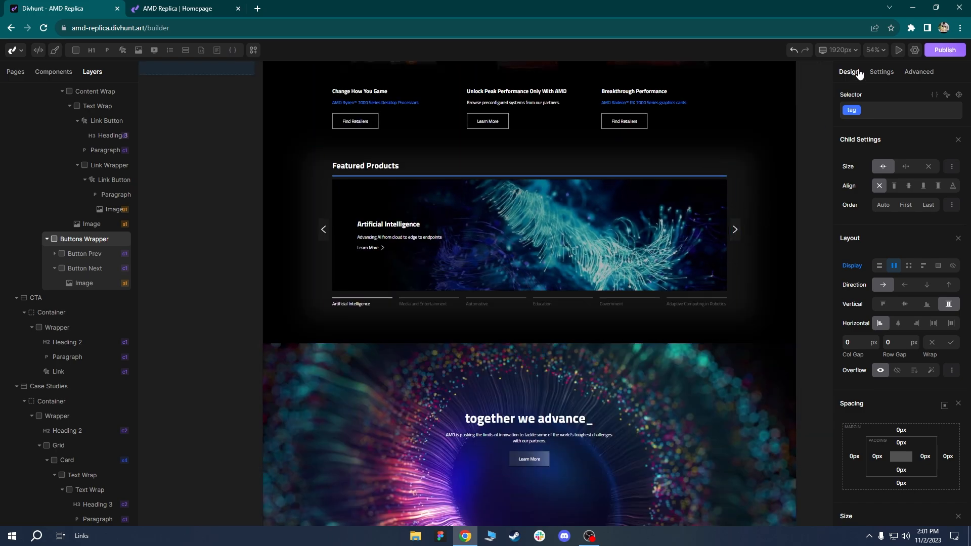
{"action": "left_click", "coordinate": [754, 187]}
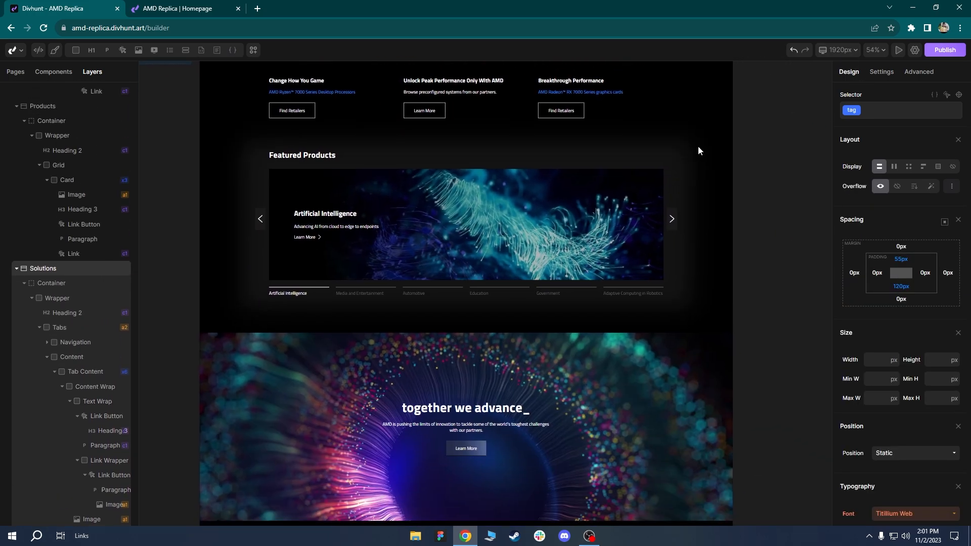
{"action": "left_click_drag", "start_coordinate": [540, 436], "coordinate": [512, 392]}
{"action": "left_click", "coordinate": [177, 9]}
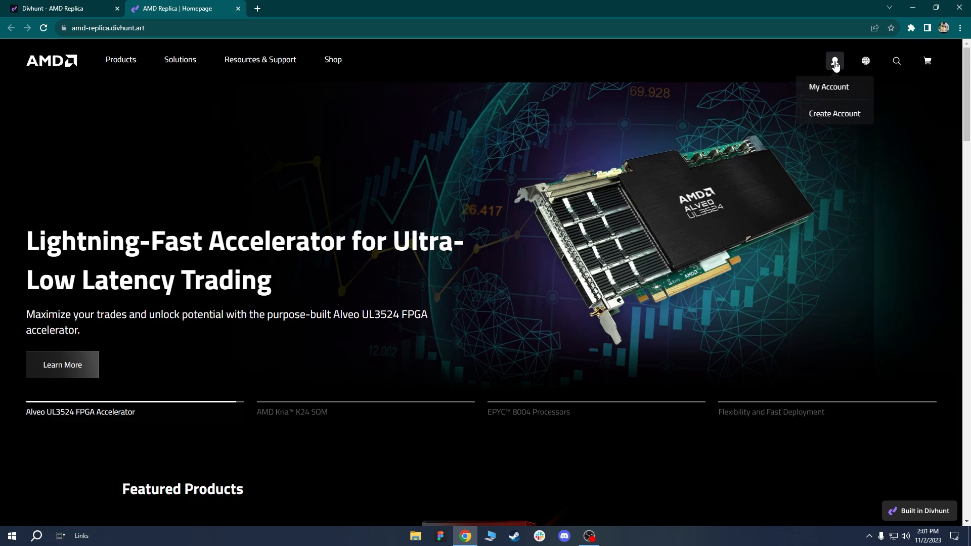
Cycle the live hero through the Alveo, EPYC 8004 and Flexibility and Fast Deployment slides.
{"action": "scroll", "coordinate": [253, 220], "scroll_direction": "down", "scroll_amount": 2}
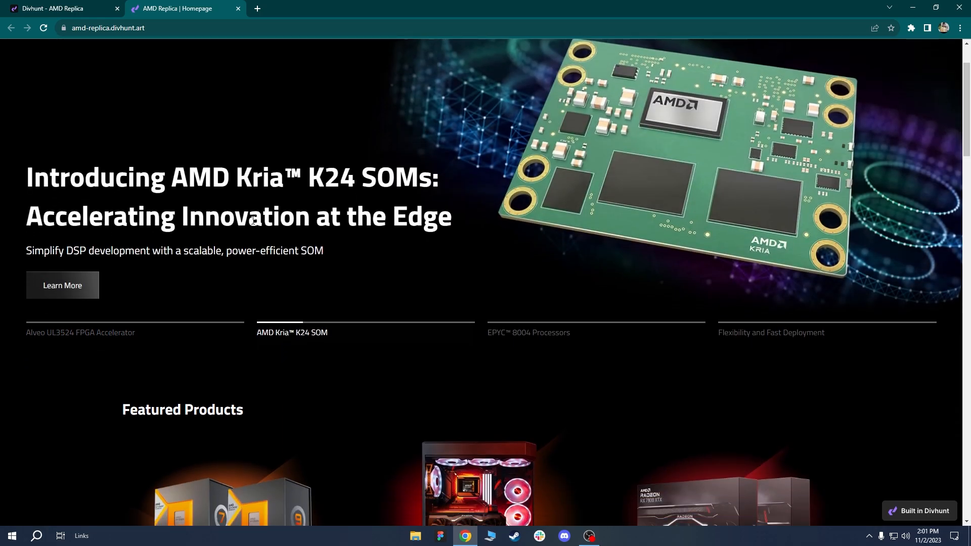
{"action": "left_click", "coordinate": [106, 331]}
{"action": "left_click", "coordinate": [563, 331]}
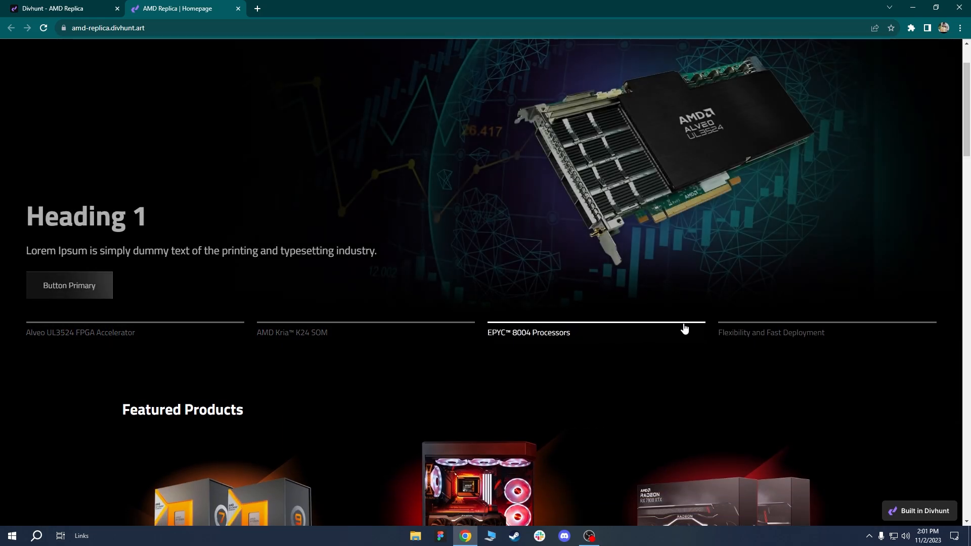
{"action": "left_click", "coordinate": [789, 330]}
Advance the AI carousel, then open DevTools with responsive device emulation.
{"action": "scroll", "coordinate": [970, 146], "scroll_direction": "down", "scroll_amount": 8}
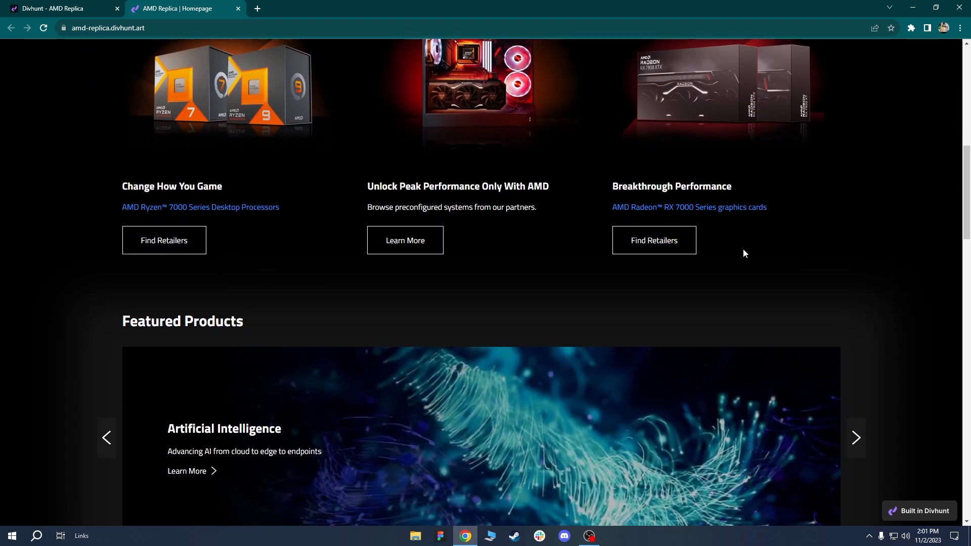
{"action": "scroll", "coordinate": [157, 253], "scroll_direction": "down", "scroll_amount": 1}
{"action": "scroll", "coordinate": [157, 258], "scroll_direction": "down", "scroll_amount": 4}
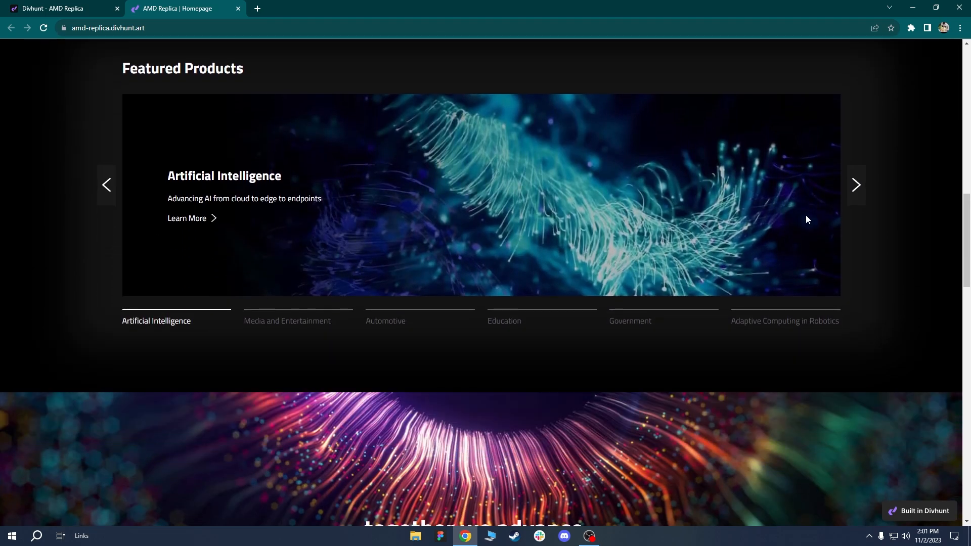
{"action": "left_click", "coordinate": [857, 191]}
{"action": "left_click_drag", "start_coordinate": [969, 220], "coordinate": [968, 127]}
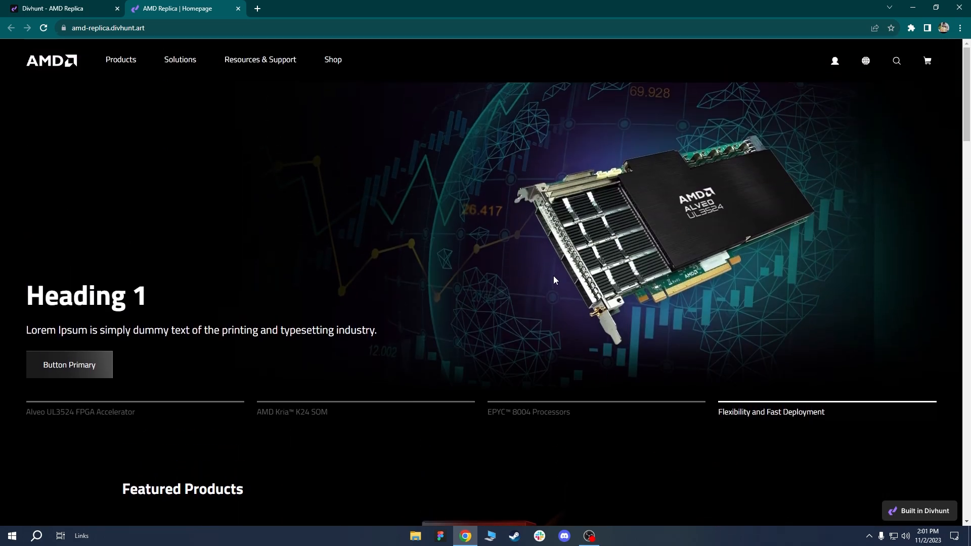
{"action": "key", "text": "ctrl+shift+i"}
Minimize DevTools and narrow the responsive viewport to 790 px wide.
{"action": "left_click", "coordinate": [811, 113]}
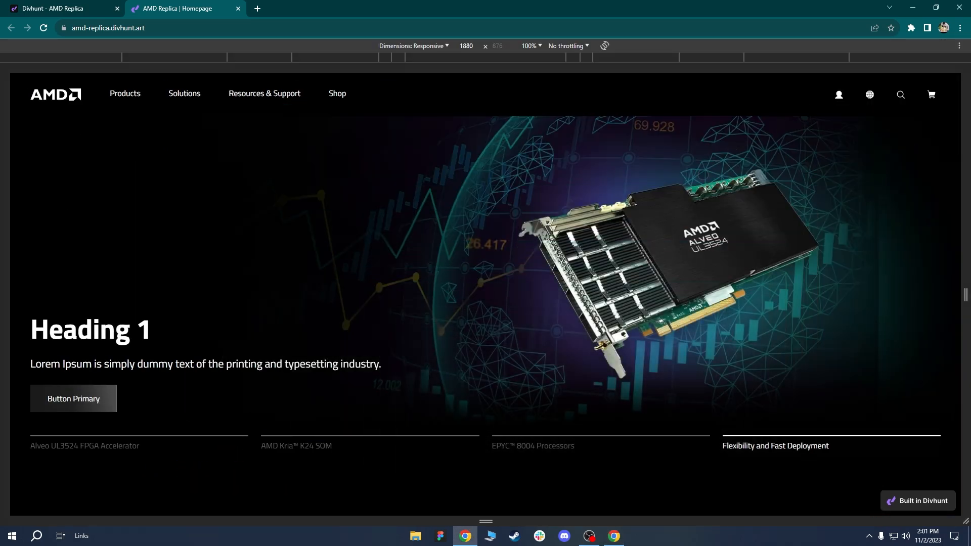
{"action": "scroll", "coordinate": [936, 275], "scroll_direction": "down", "scroll_amount": 1}
{"action": "left_click_drag", "start_coordinate": [966, 275], "coordinate": [692, 260]}
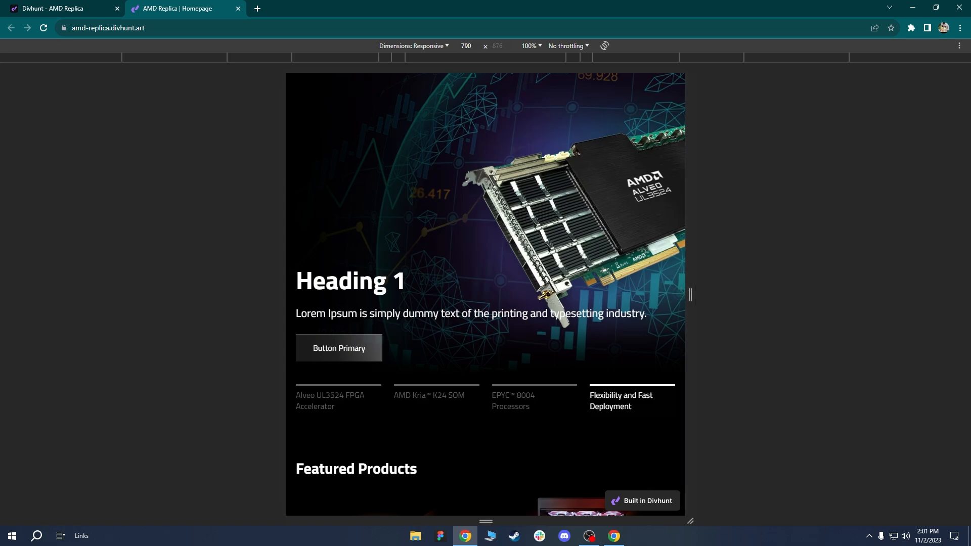
{"action": "scroll", "coordinate": [601, 278], "scroll_direction": "up", "scroll_amount": 1}
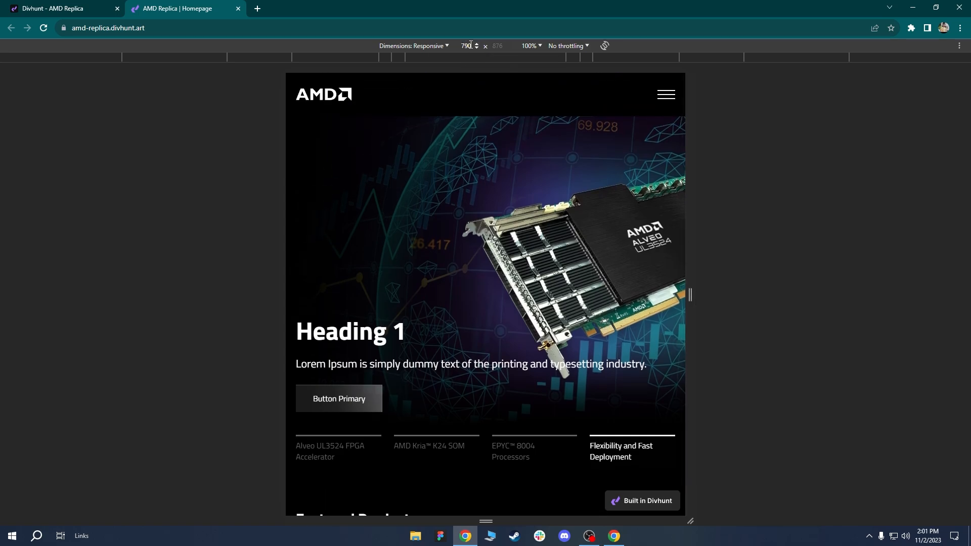
{"action": "scroll", "coordinate": [556, 278], "scroll_direction": "down", "scroll_amount": 10}
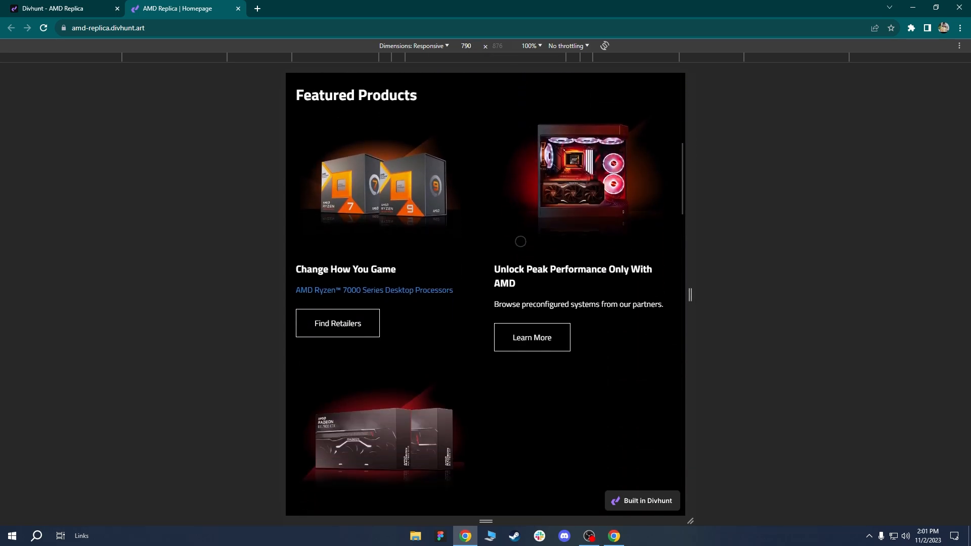
{"action": "scroll", "coordinate": [505, 292], "scroll_direction": "up", "scroll_amount": 2}
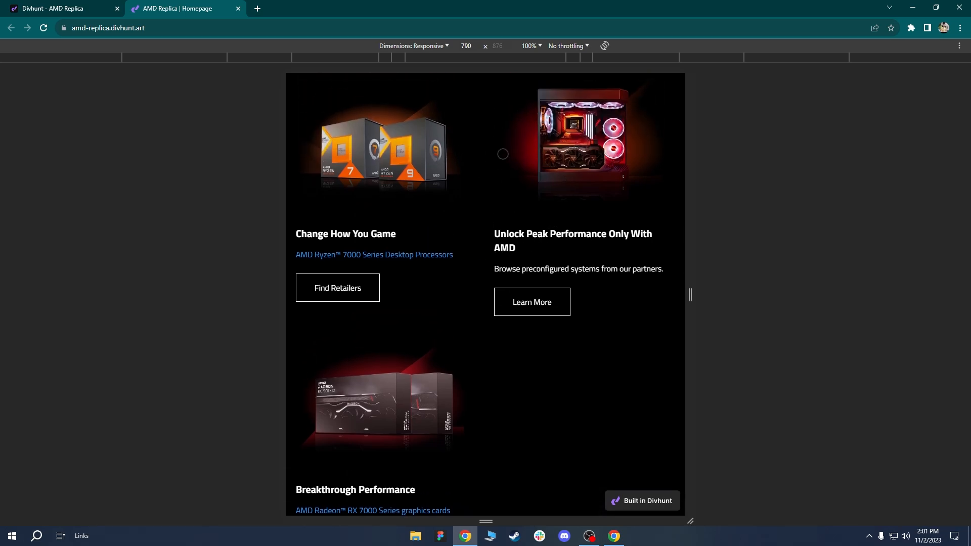
Scroll through the 790 px page to check the reflowed product and case-study cards.
{"action": "scroll", "coordinate": [510, 392], "scroll_direction": "down", "scroll_amount": 2}
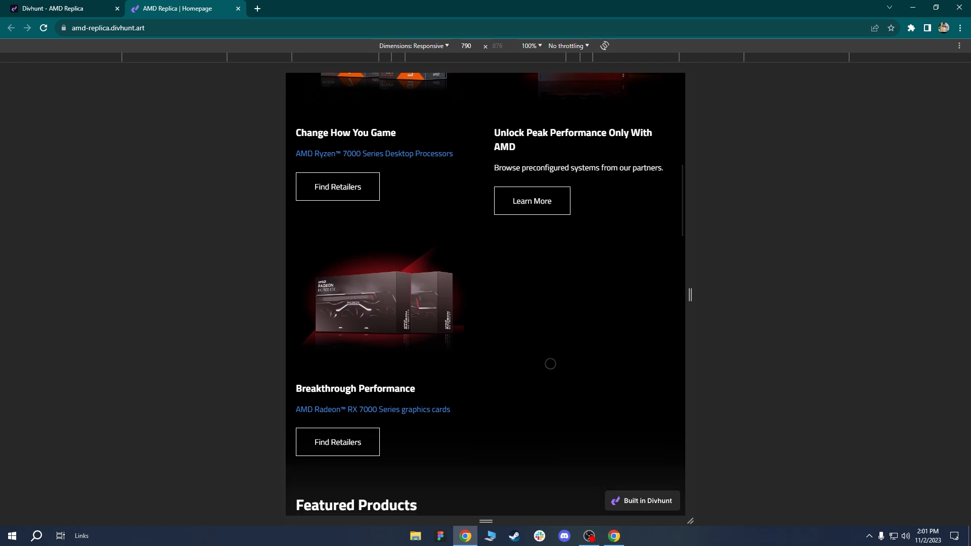
{"action": "scroll", "coordinate": [505, 202], "scroll_direction": "up", "scroll_amount": 2}
{"action": "scroll", "coordinate": [582, 365], "scroll_direction": "down", "scroll_amount": 7}
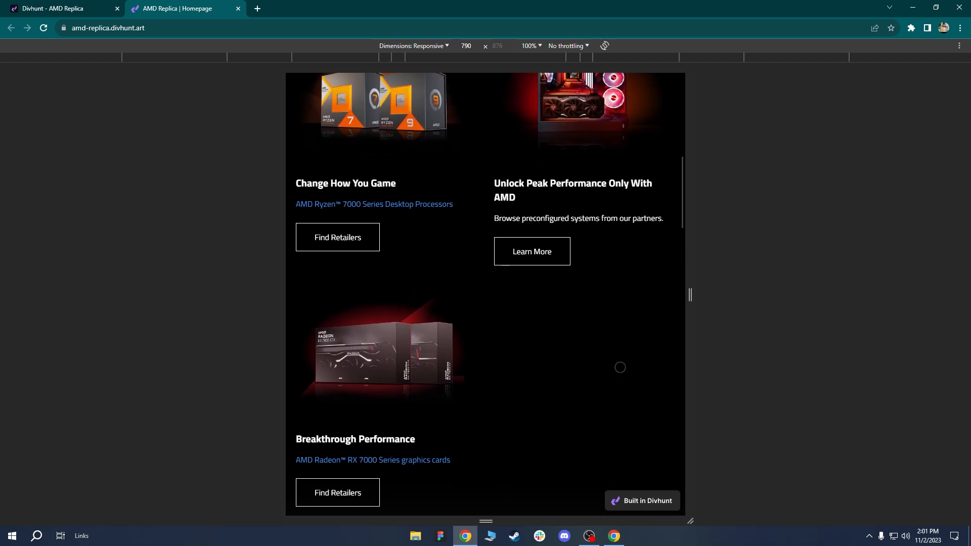
{"action": "scroll", "coordinate": [501, 430], "scroll_direction": "down", "scroll_amount": 4}
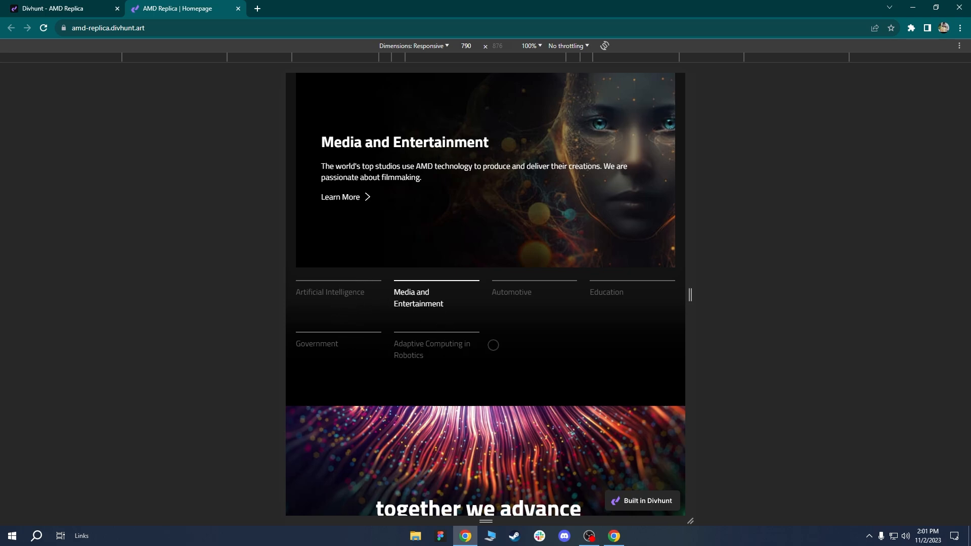
{"action": "left_click_drag", "start_coordinate": [518, 360], "coordinate": [520, 159]}
{"action": "scroll", "coordinate": [514, 380], "scroll_direction": "down", "scroll_amount": 5}
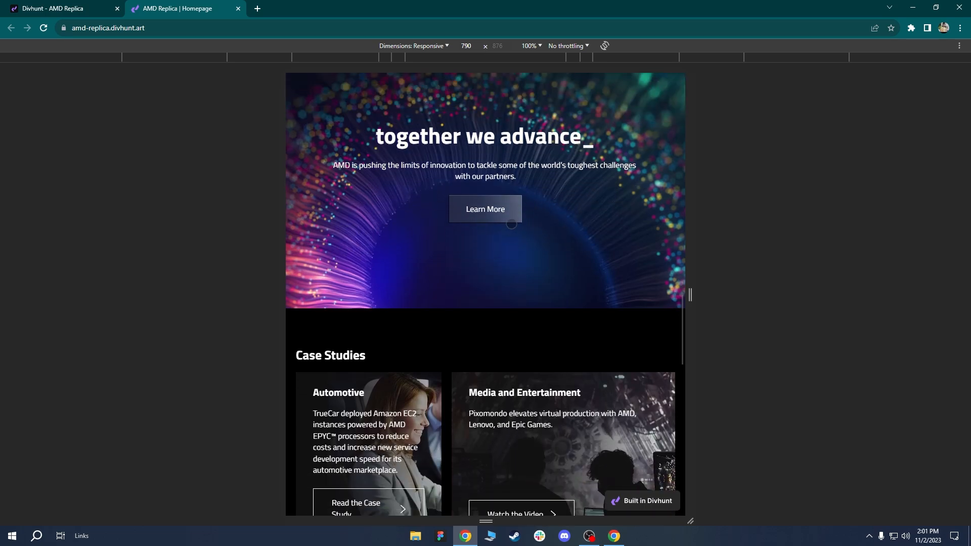
{"action": "scroll", "coordinate": [516, 334], "scroll_direction": "down", "scroll_amount": 3}
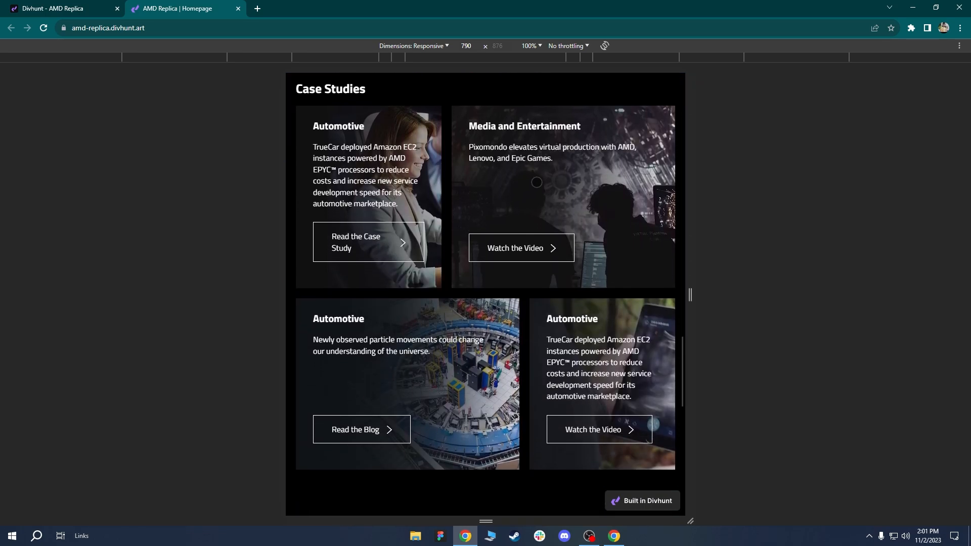
{"action": "scroll", "coordinate": [653, 394], "scroll_direction": "down", "scroll_amount": 1}
{"action": "scroll", "coordinate": [486, 296], "scroll_direction": "down", "scroll_amount": 3}
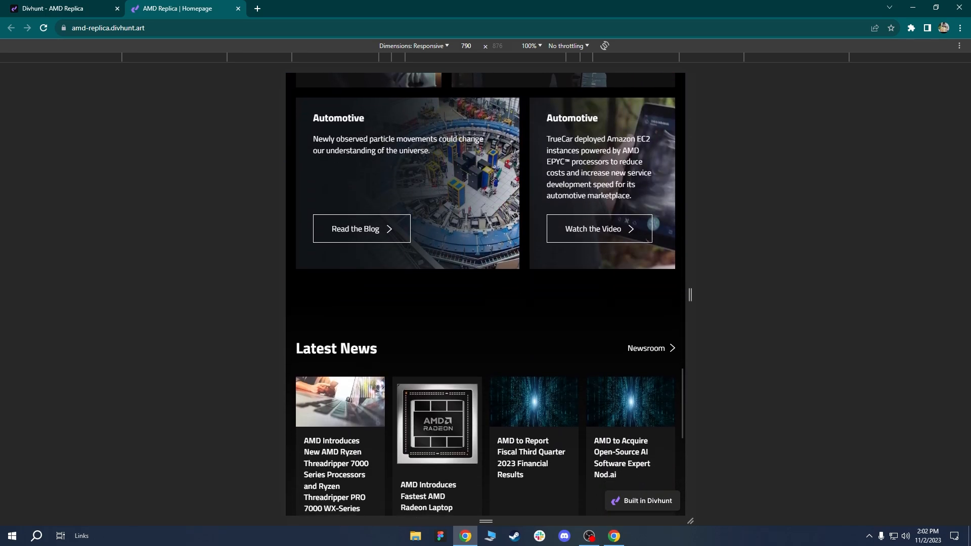
{"action": "left_click_drag", "start_coordinate": [523, 359], "coordinate": [510, 175]}
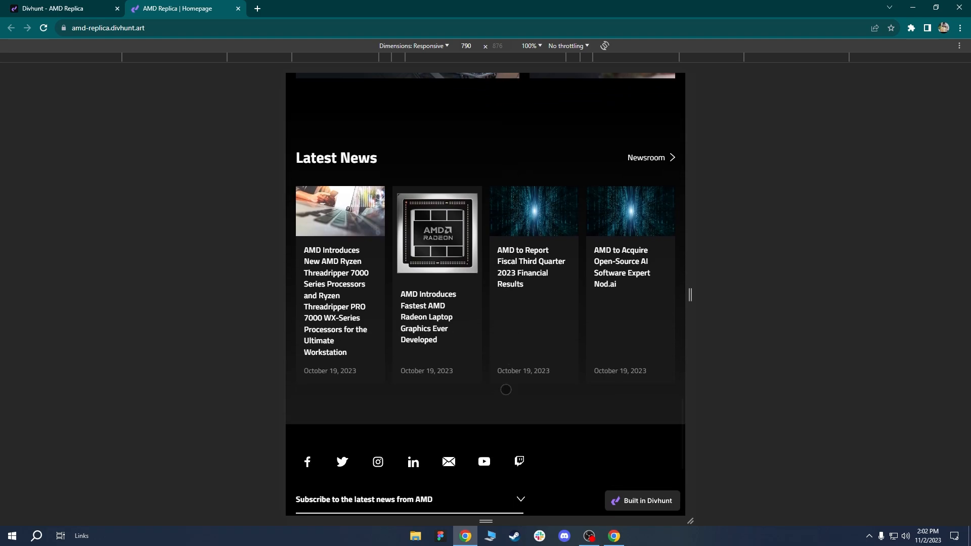
{"action": "left_click_drag", "start_coordinate": [506, 389], "coordinate": [500, 455]}
{"action": "left_click_drag", "start_coordinate": [510, 152], "coordinate": [506, 344]}
{"action": "left_click_drag", "start_coordinate": [494, 206], "coordinate": [495, 349]}
Adjust the emulated viewport width through 728, 746 and 768 px, settling at 744 px.
{"action": "left_click_drag", "start_coordinate": [697, 307], "coordinate": [681, 306]}
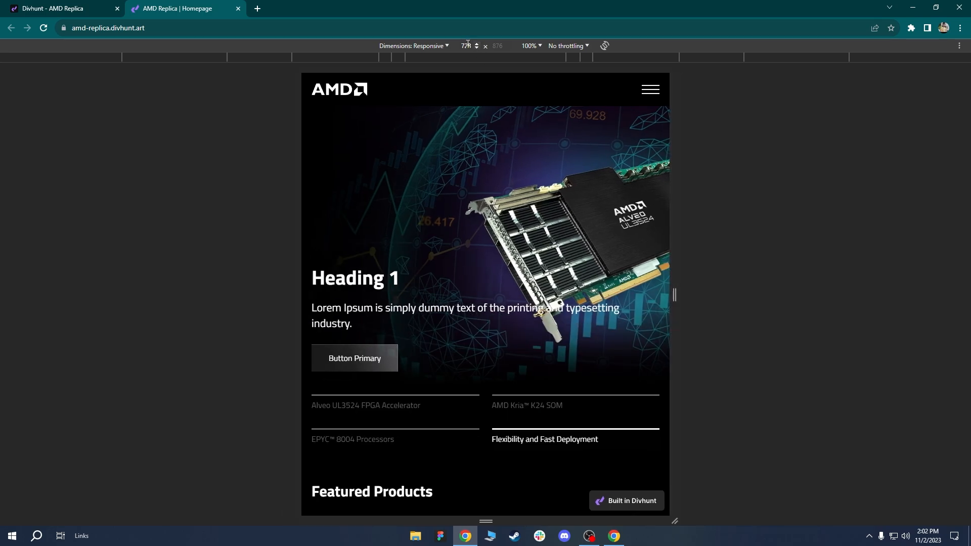
{"action": "left_click_drag", "start_coordinate": [676, 292], "coordinate": [681, 292]}
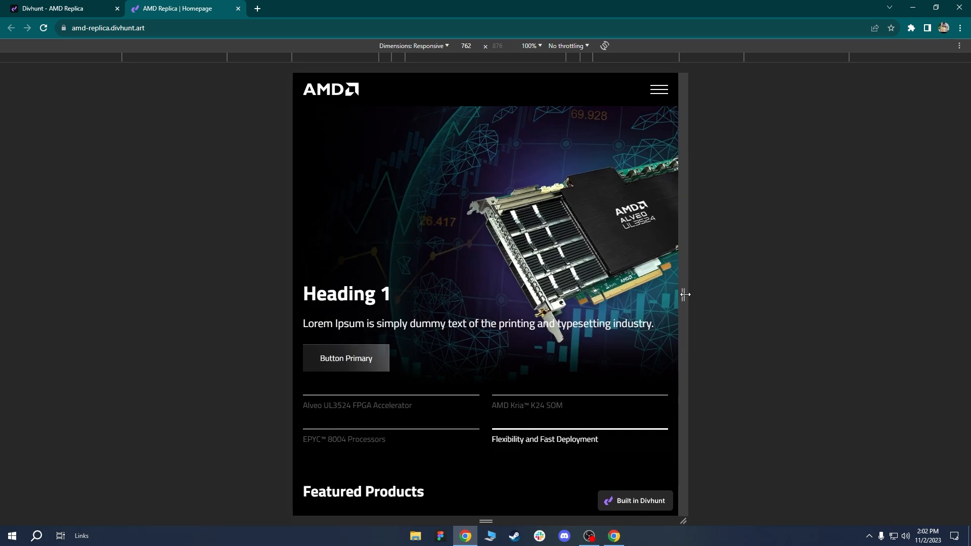
{"action": "mouse_move", "coordinate": [685, 296]}
{"action": "left_mouse_down"}
{"action": "mouse_move", "coordinate": [671, 297]}
{"action": "mouse_move", "coordinate": [689, 298]}
{"action": "left_mouse_up"}
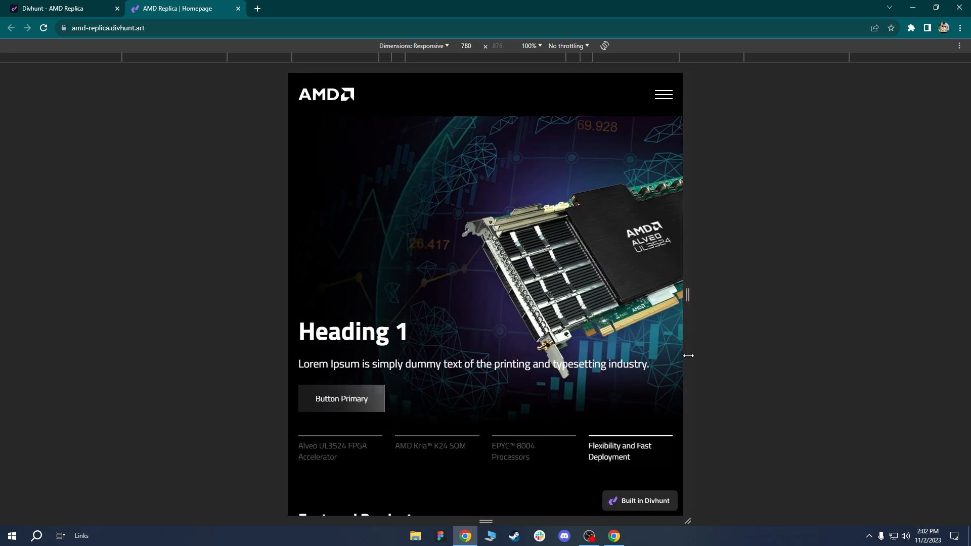
{"action": "left_click_drag", "start_coordinate": [688, 355], "coordinate": [679, 356]}
Scroll through the whole 744 px page, then back to the top.
{"action": "scroll", "coordinate": [445, 366], "scroll_direction": "down", "scroll_amount": 1}
{"action": "scroll", "coordinate": [428, 377], "scroll_direction": "up", "scroll_amount": 1}
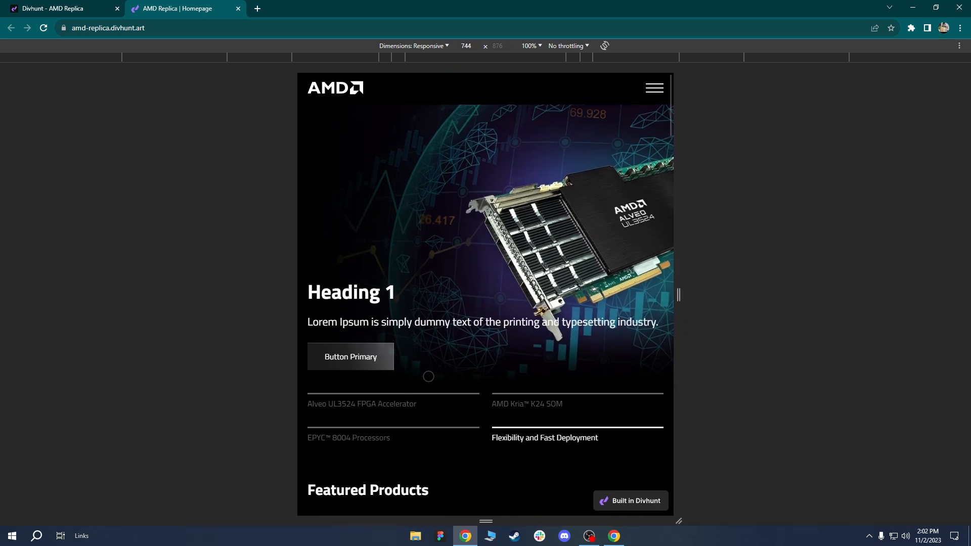
{"action": "scroll", "coordinate": [429, 376], "scroll_direction": "down", "scroll_amount": 1}
{"action": "scroll", "coordinate": [491, 402], "scroll_direction": "down", "scroll_amount": 2}
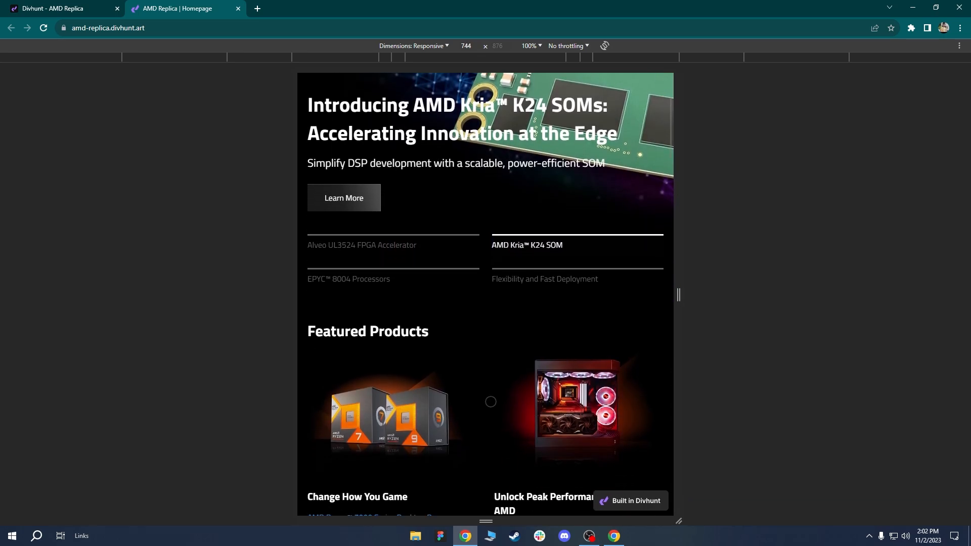
{"action": "scroll", "coordinate": [491, 402], "scroll_direction": "down", "scroll_amount": 15}
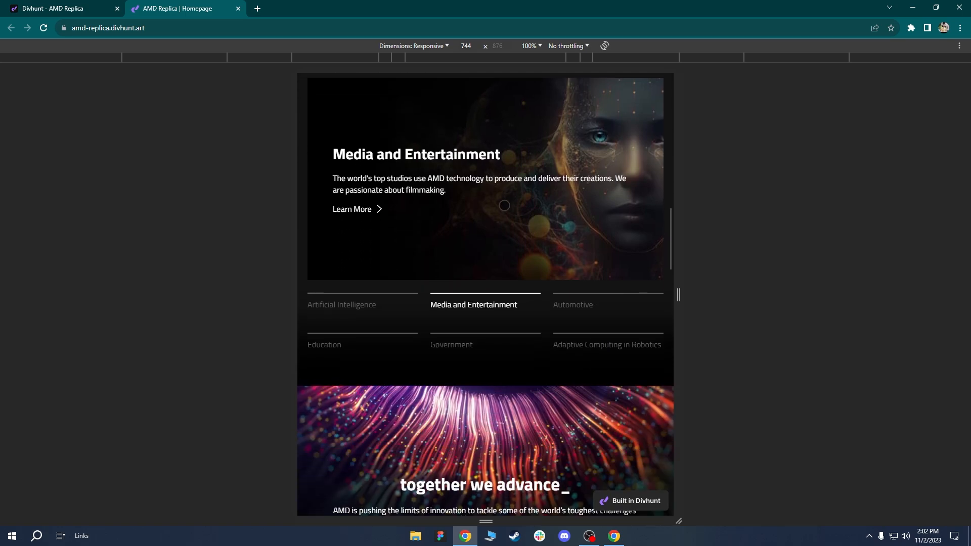
{"action": "scroll", "coordinate": [572, 324], "scroll_direction": "down", "scroll_amount": 1}
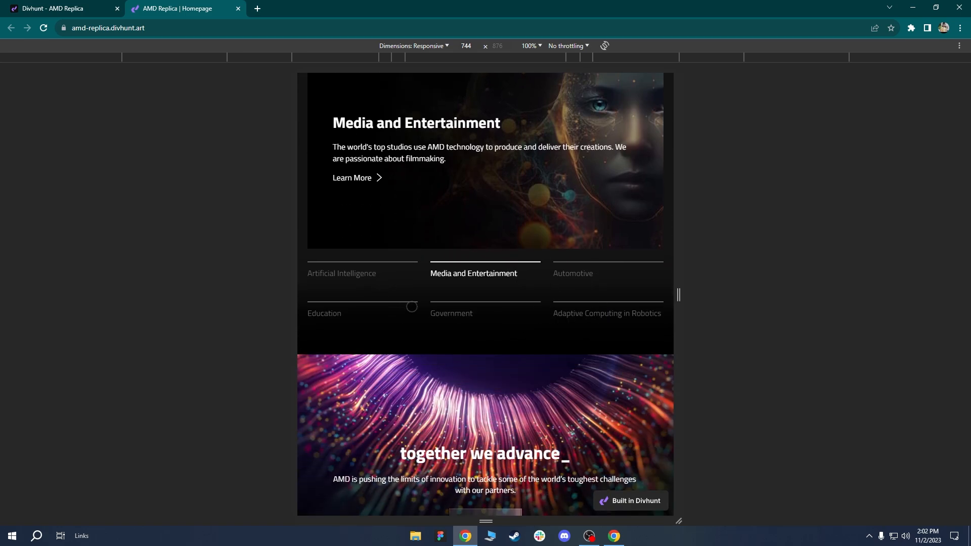
{"action": "scroll", "coordinate": [547, 359], "scroll_direction": "down", "scroll_amount": 9}
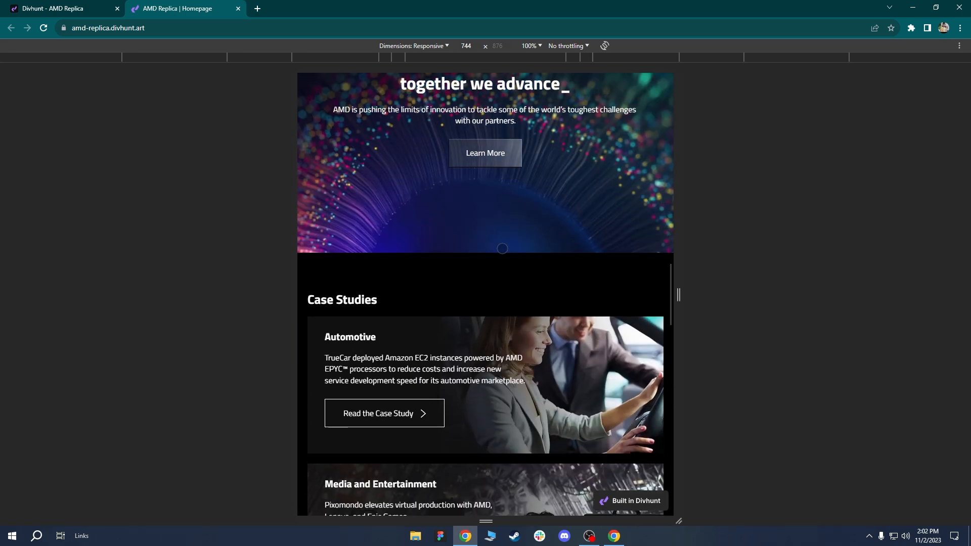
{"action": "scroll", "coordinate": [547, 359], "scroll_direction": "down", "scroll_amount": 12}
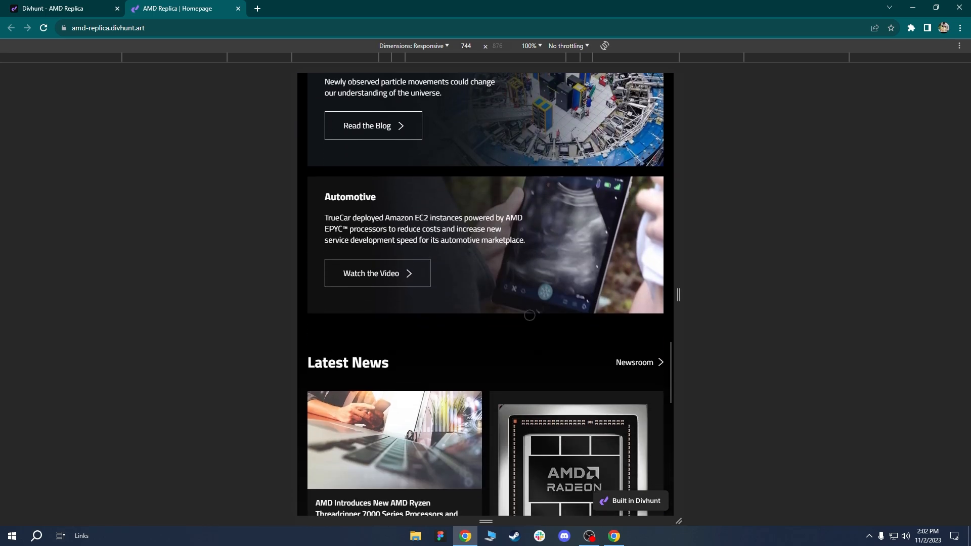
{"action": "scroll", "coordinate": [517, 297], "scroll_direction": "up", "scroll_amount": 3}
{"action": "scroll", "coordinate": [517, 297], "scroll_direction": "down", "scroll_amount": 10}
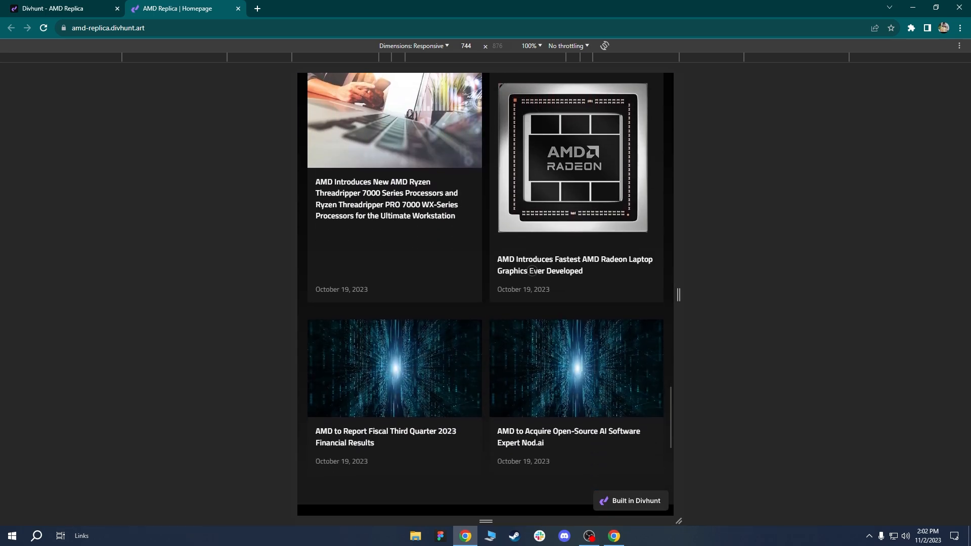
{"action": "scroll", "coordinate": [517, 297], "scroll_direction": "down", "scroll_amount": 6}
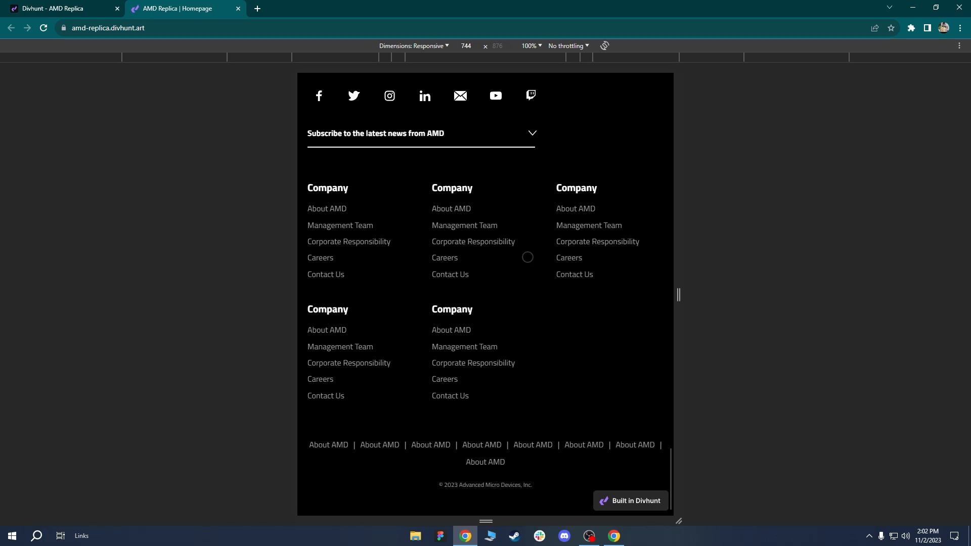
{"action": "scroll", "coordinate": [546, 315], "scroll_direction": "up", "scroll_amount": 2}
{"action": "scroll", "coordinate": [546, 315], "scroll_direction": "up", "scroll_amount": 20}
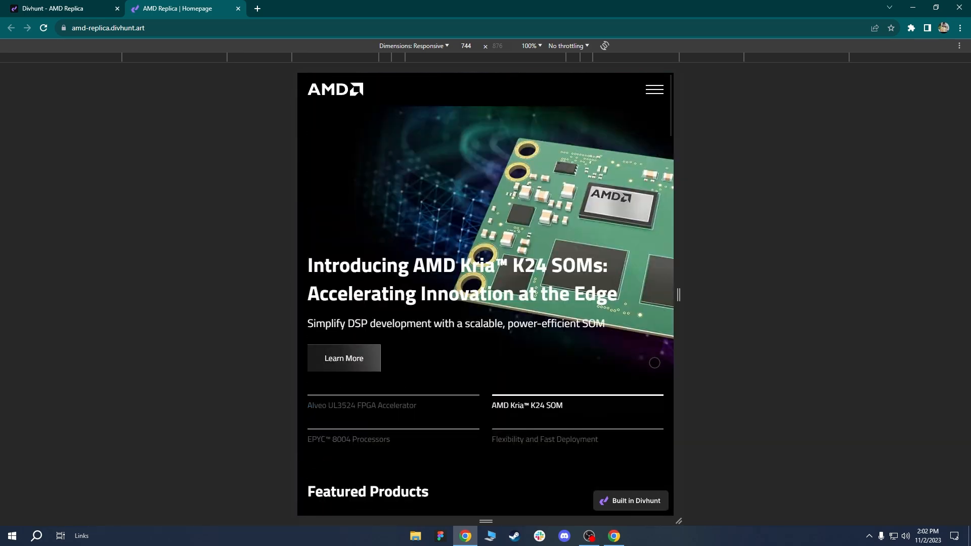
Resize the viewport to 476 px and test the Alveo hero tab and hamburger menu.
{"action": "left_click_drag", "start_coordinate": [682, 298], "coordinate": [614, 293]}
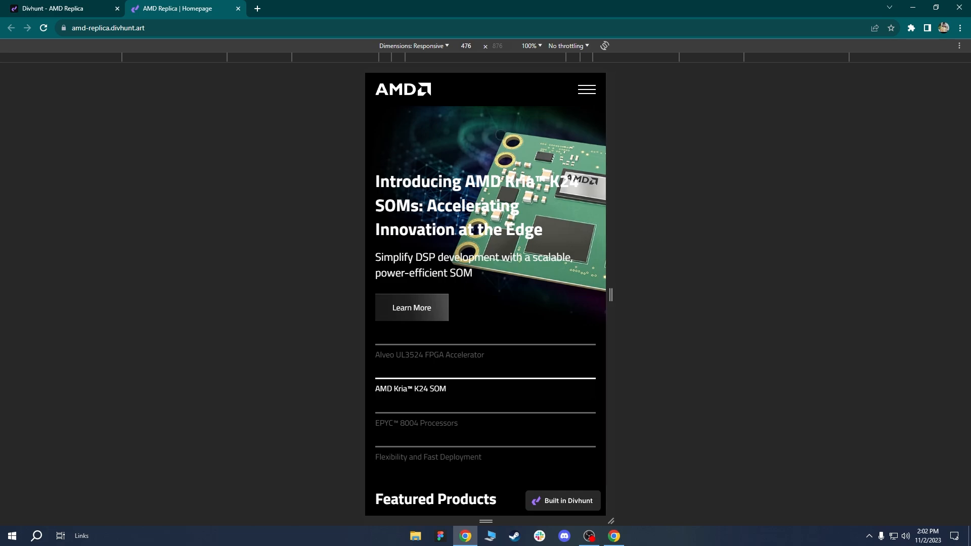
{"action": "scroll", "coordinate": [504, 301], "scroll_direction": "down", "scroll_amount": 1}
{"action": "left_click", "coordinate": [459, 339]}
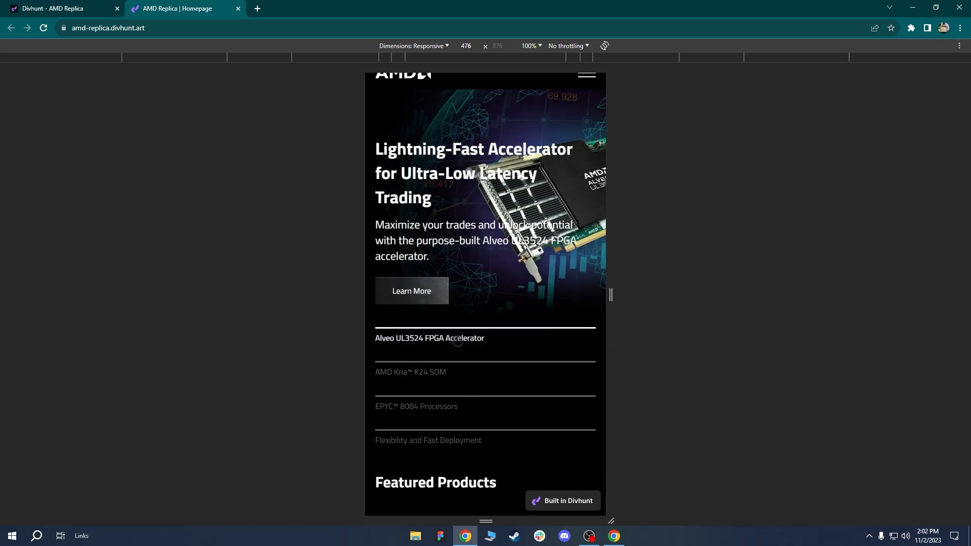
{"action": "scroll", "coordinate": [507, 354], "scroll_direction": "up", "scroll_amount": 1}
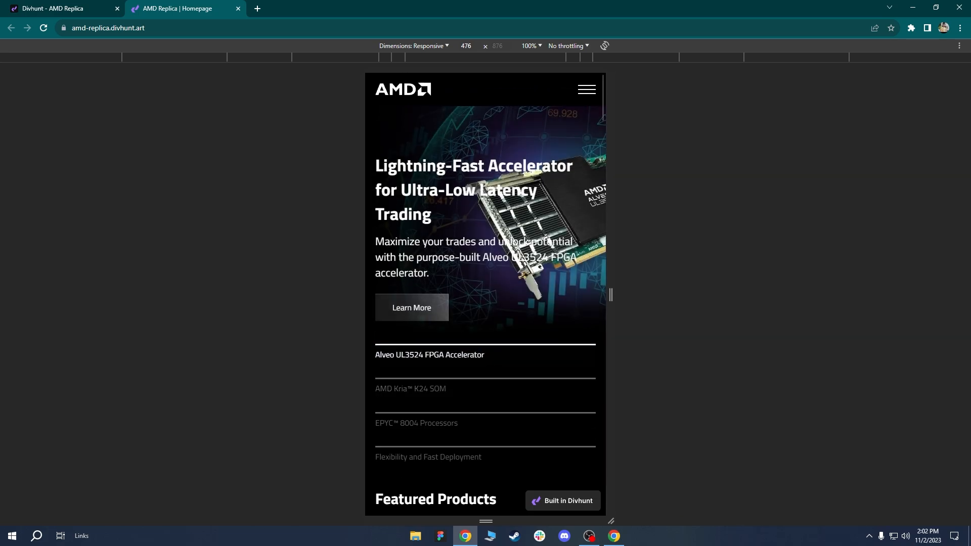
{"action": "left_click", "coordinate": [588, 88]}
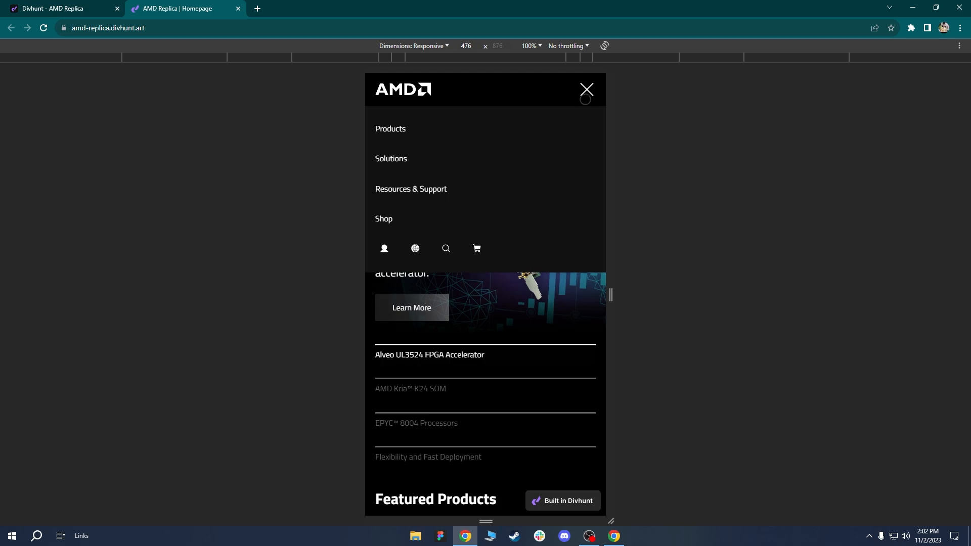
{"action": "left_click", "coordinate": [586, 90]}
Scroll down through the stacked product and news cards to the footer.
{"action": "scroll", "coordinate": [512, 330], "scroll_direction": "down", "scroll_amount": 7}
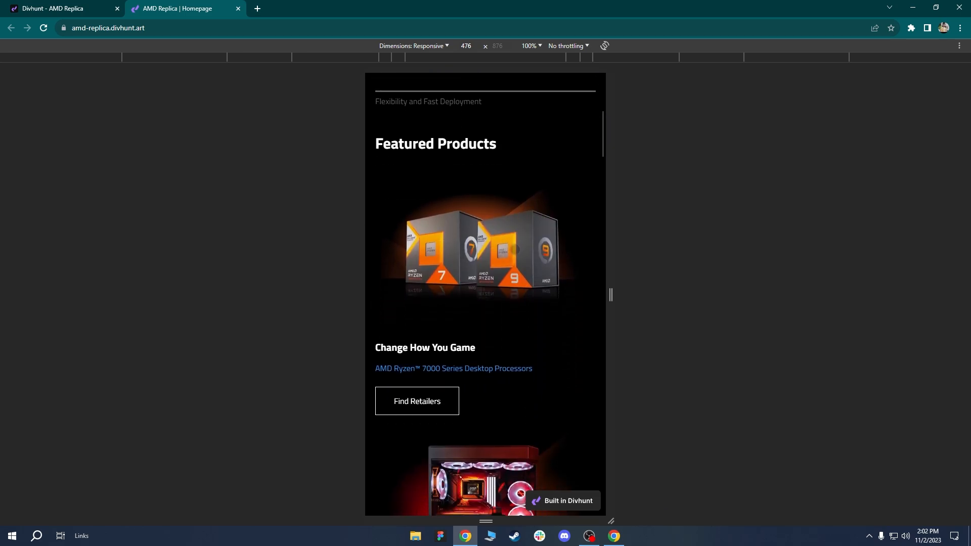
{"action": "scroll", "coordinate": [515, 249], "scroll_direction": "down", "scroll_amount": 10}
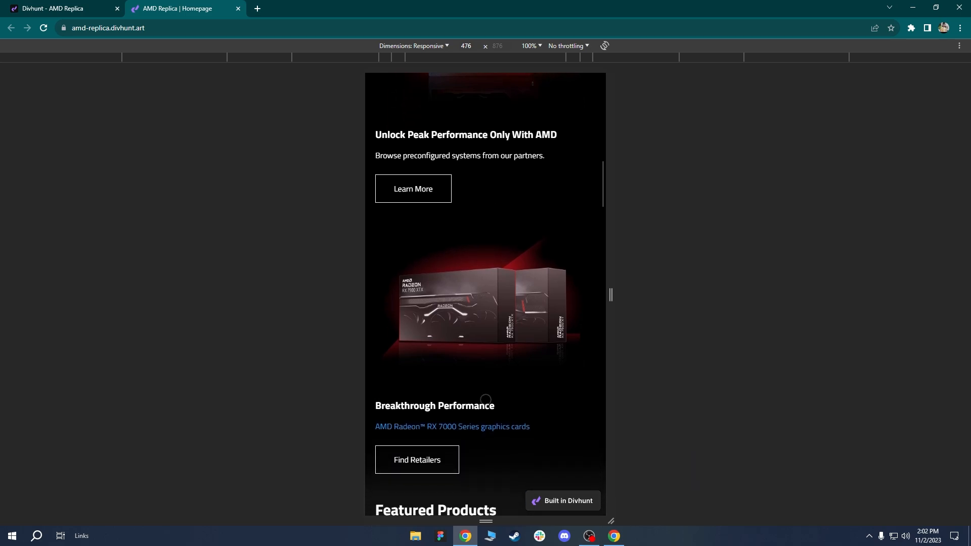
{"action": "scroll", "coordinate": [485, 399], "scroll_direction": "down", "scroll_amount": 8}
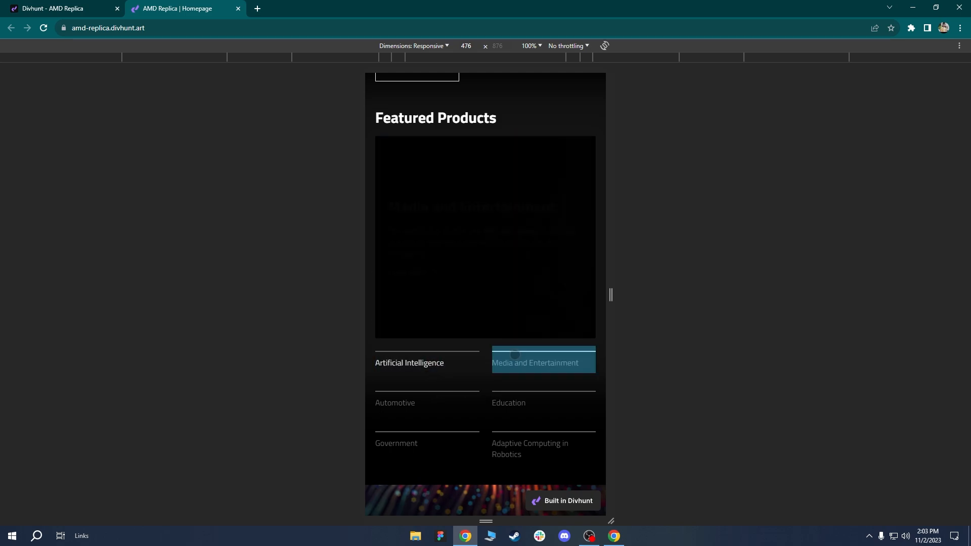
{"action": "scroll", "coordinate": [480, 365], "scroll_direction": "down", "scroll_amount": 7}
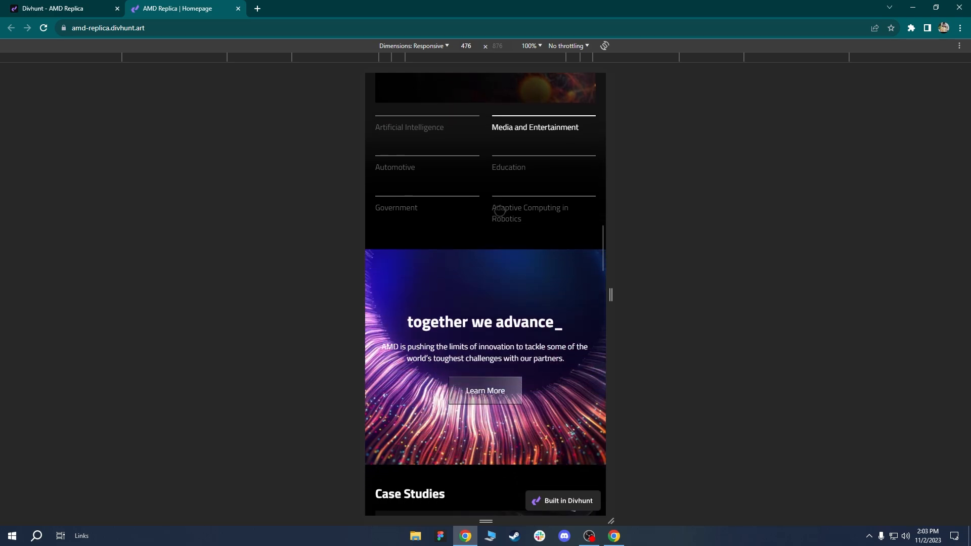
{"action": "scroll", "coordinate": [469, 291], "scroll_direction": "down", "scroll_amount": 5}
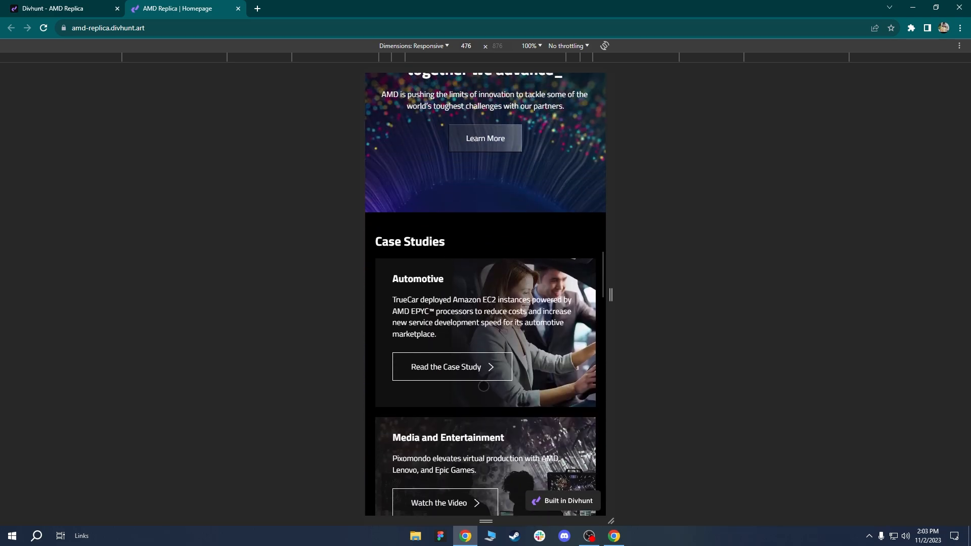
{"action": "scroll", "coordinate": [475, 385], "scroll_direction": "down", "scroll_amount": 7}
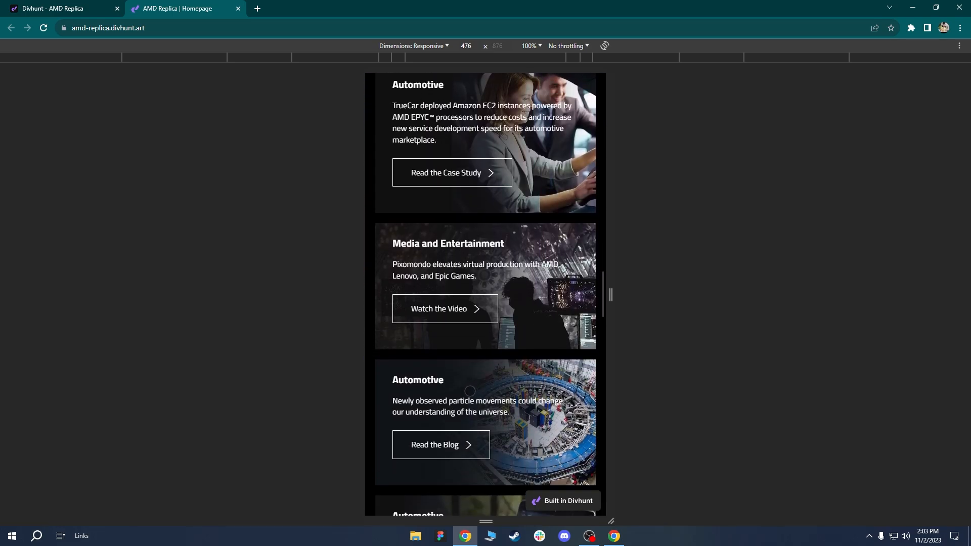
{"action": "scroll", "coordinate": [474, 385], "scroll_direction": "down", "scroll_amount": 9}
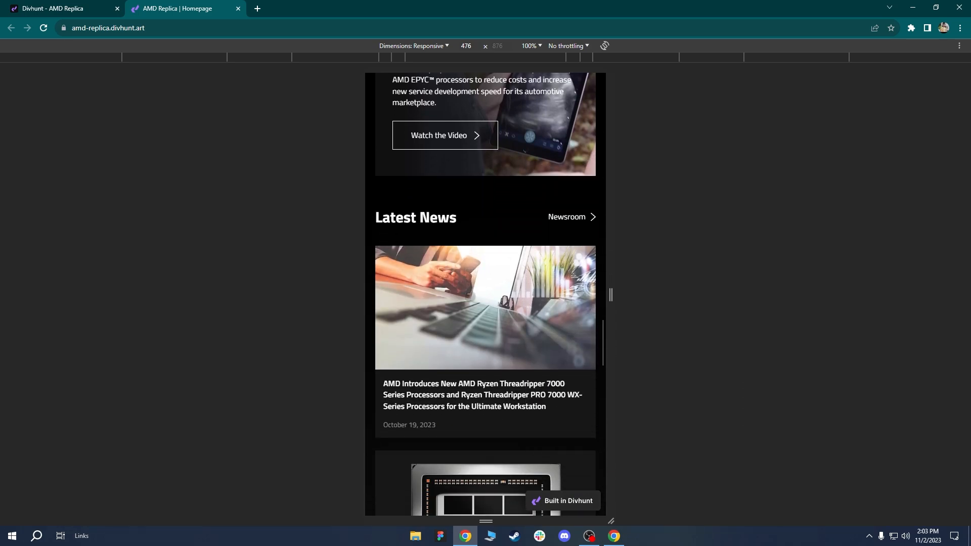
{"action": "scroll", "coordinate": [463, 359], "scroll_direction": "down", "scroll_amount": 6}
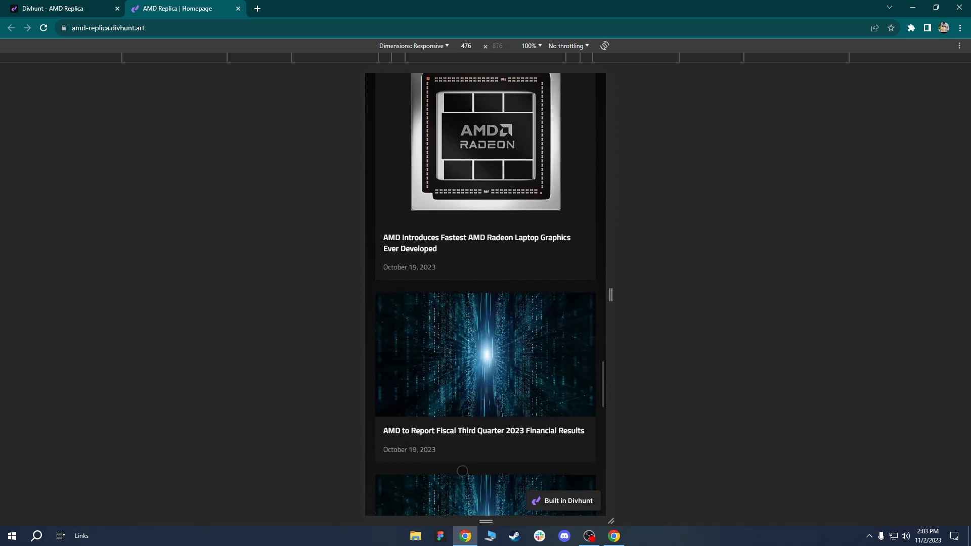
{"action": "scroll", "coordinate": [457, 382], "scroll_direction": "down", "scroll_amount": 5}
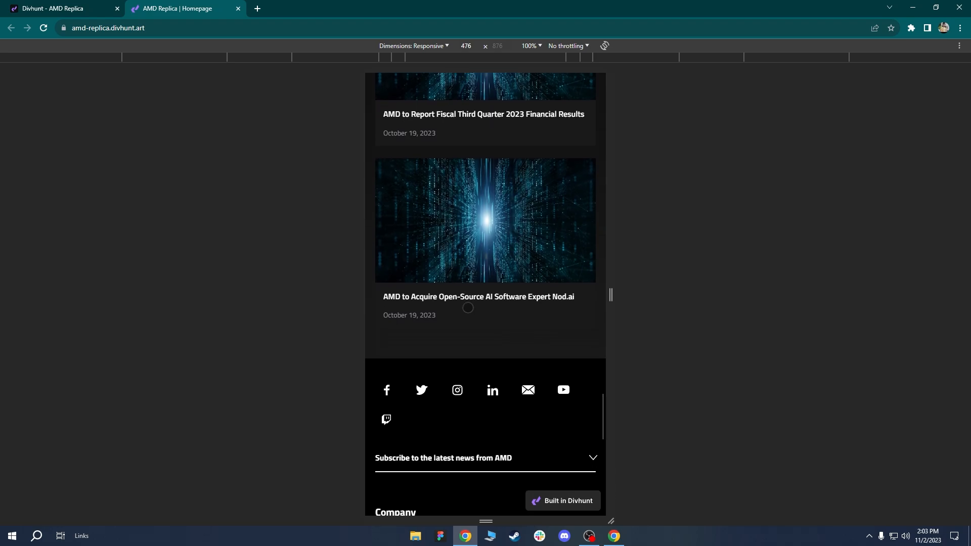
Toggle the footer's Subscribe accordion open and closed, ending collapsed above the stacked Company links.
{"action": "left_click", "coordinate": [504, 304]}
{"action": "scroll", "coordinate": [487, 218], "scroll_direction": "down", "scroll_amount": 2}
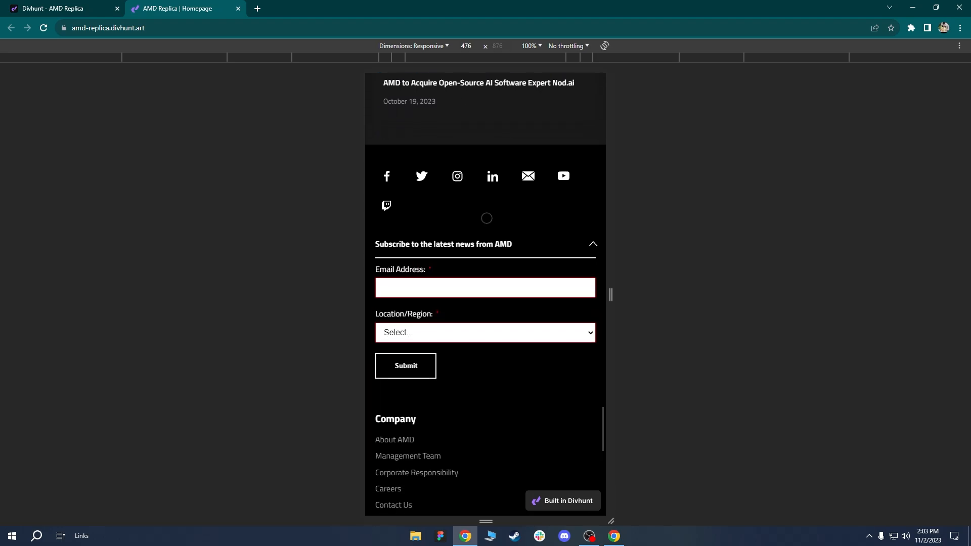
{"action": "left_click", "coordinate": [490, 251]}
{"action": "left_click", "coordinate": [490, 251]}
{"action": "left_click", "coordinate": [489, 250]}
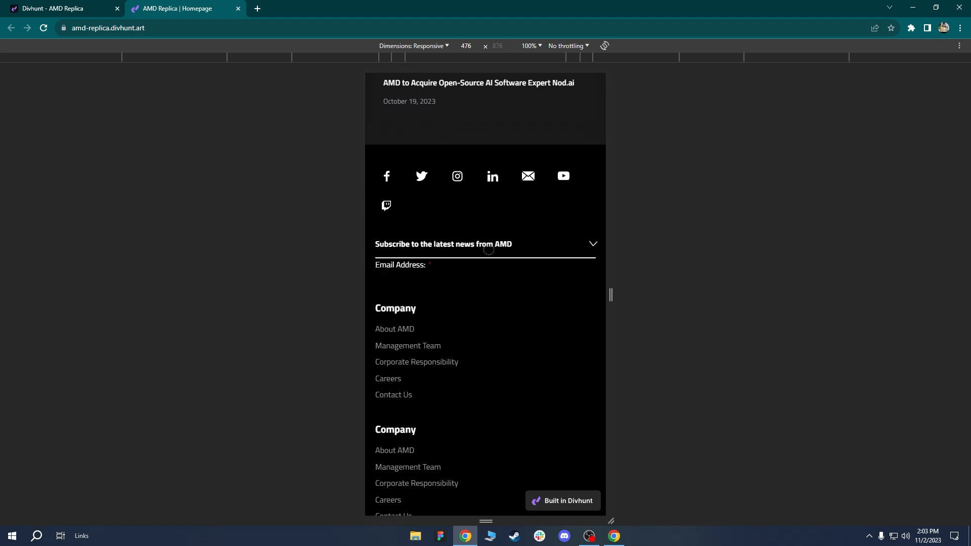
{"action": "scroll", "coordinate": [502, 379], "scroll_direction": "down", "scroll_amount": 4}
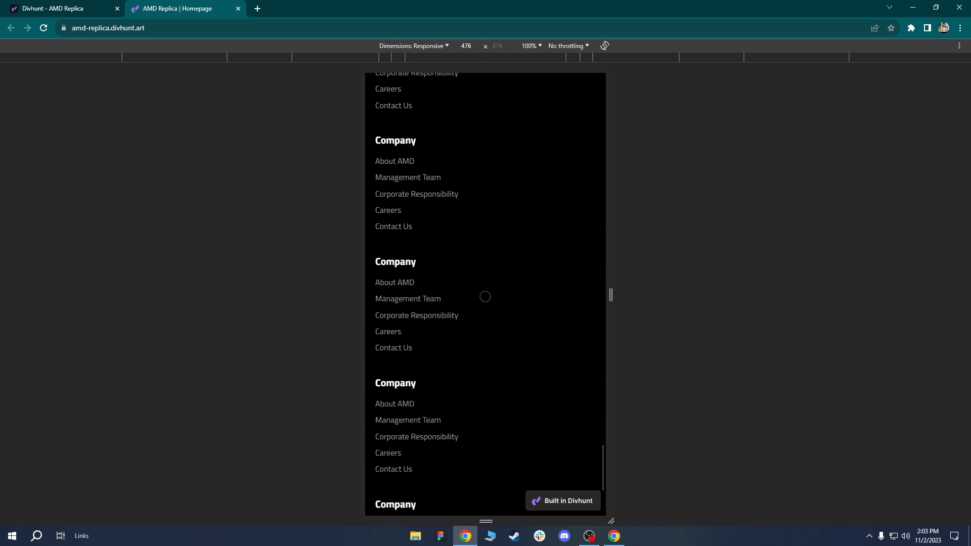
{"action": "scroll", "coordinate": [467, 354], "scroll_direction": "down", "scroll_amount": 2}
{"action": "scroll", "coordinate": [499, 279], "scroll_direction": "up", "scroll_amount": 3}
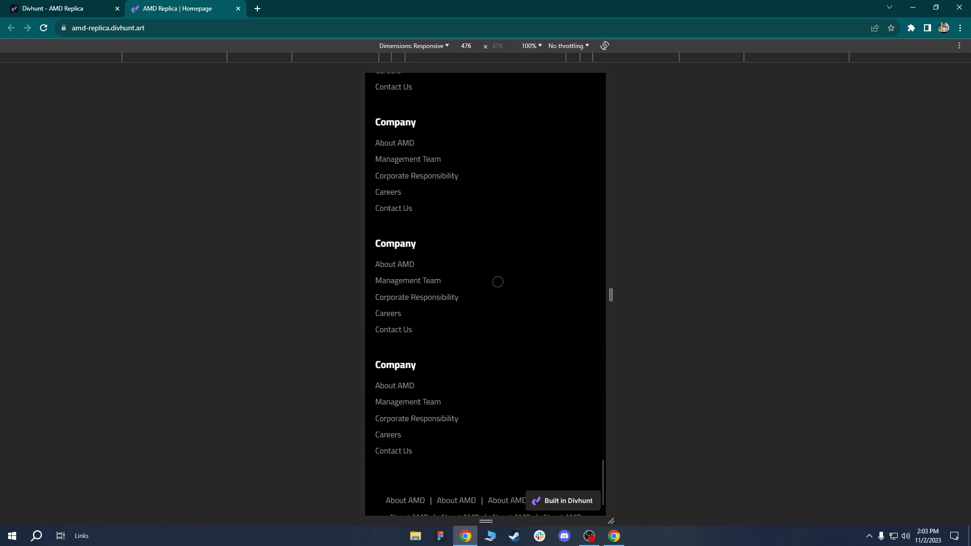
{"action": "scroll", "coordinate": [460, 166], "scroll_direction": "down", "scroll_amount": 1}
{"action": "scroll", "coordinate": [505, 282], "scroll_direction": "up", "scroll_amount": 4}
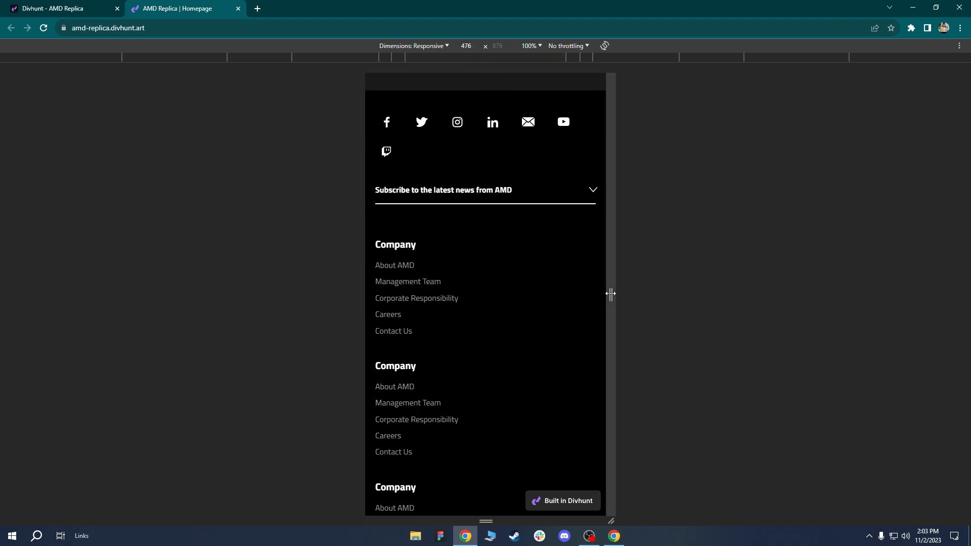
Narrow the viewport to 360 px, scroll the page, then widen it to 492 px.
{"action": "left_click_drag", "start_coordinate": [611, 294], "coordinate": [581, 290]}
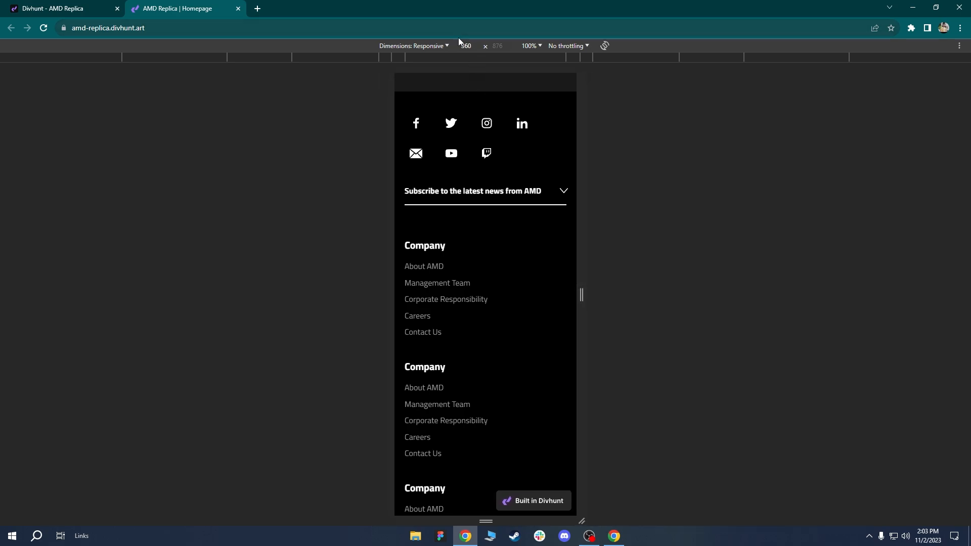
{"action": "left_click_drag", "start_coordinate": [468, 326], "coordinate": [464, 240]}
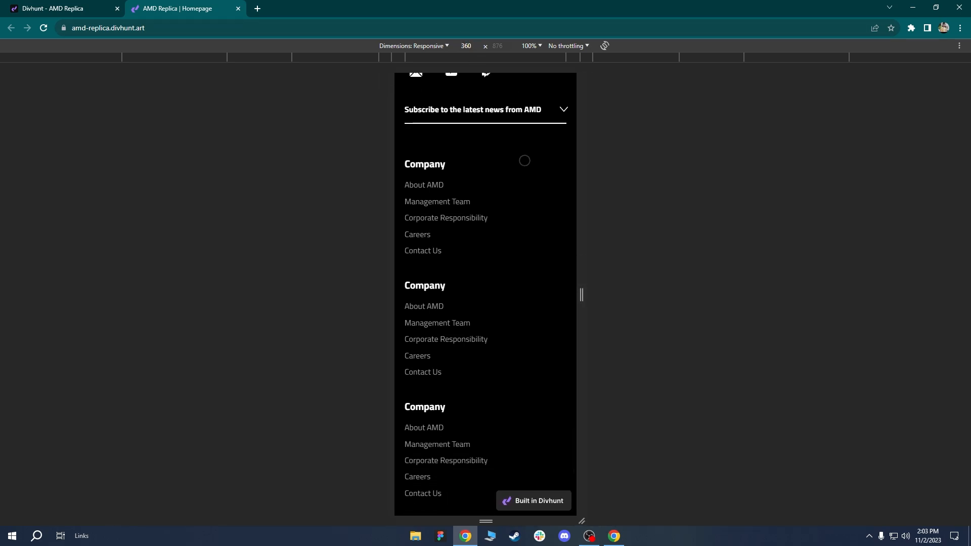
{"action": "left_click_drag", "start_coordinate": [494, 317], "coordinate": [499, 160]}
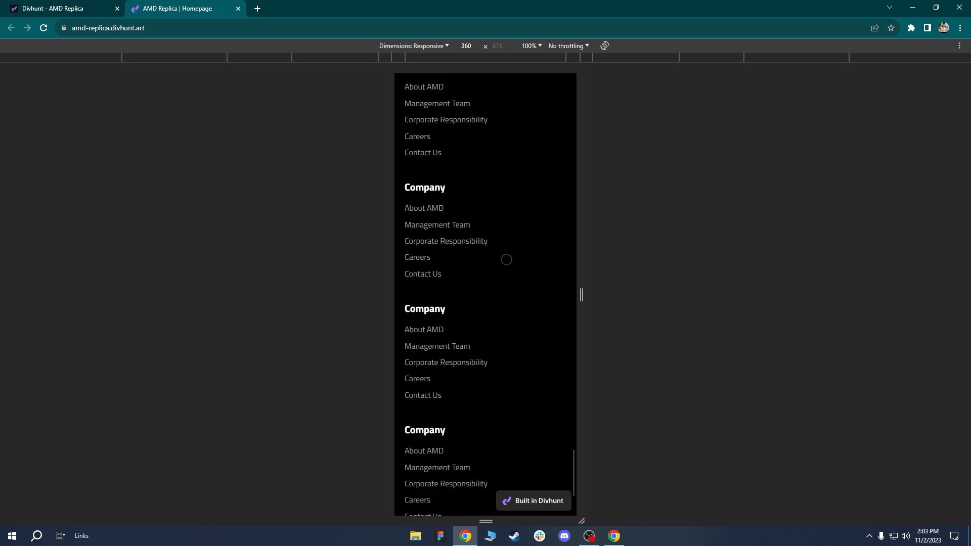
{"action": "left_click_drag", "start_coordinate": [507, 260], "coordinate": [501, 354]}
{"action": "left_click_drag", "start_coordinate": [453, 139], "coordinate": [457, 213]}
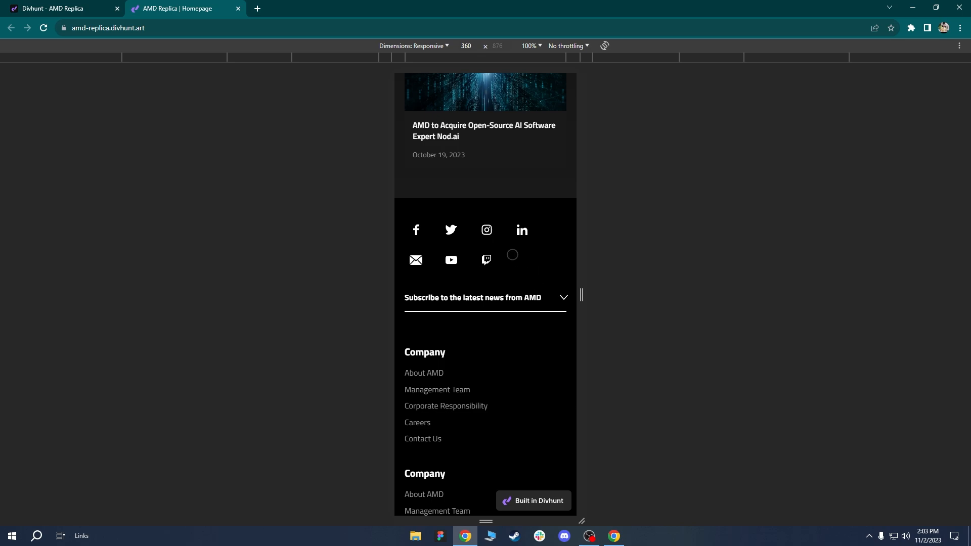
{"action": "left_click_drag", "start_coordinate": [582, 295], "coordinate": [615, 295]}
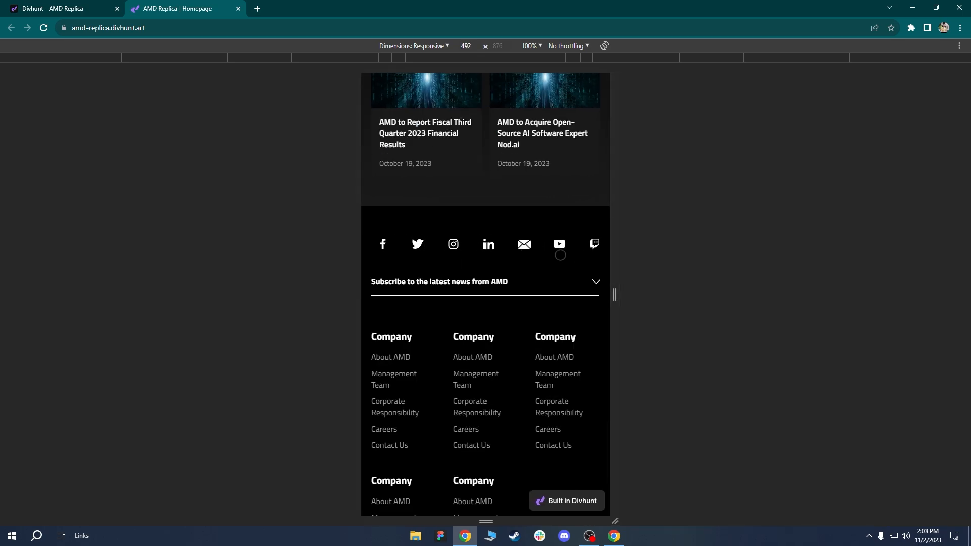
Narrow the viewport to 348 px, then widen it to 780 px and return to the top.
{"action": "left_click_drag", "start_coordinate": [614, 293], "coordinate": [583, 283]}
{"action": "left_click_drag", "start_coordinate": [497, 369], "coordinate": [511, 311]}
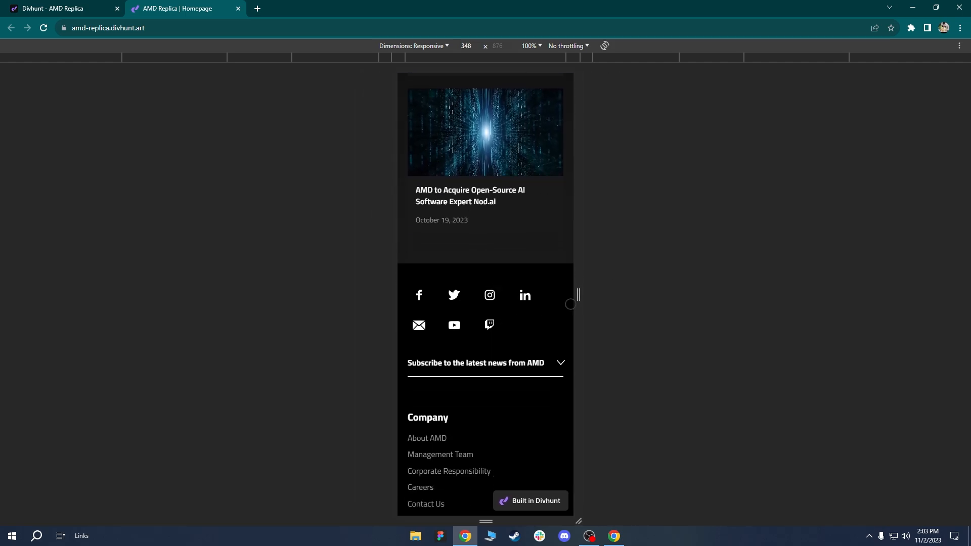
{"action": "left_click_drag", "start_coordinate": [578, 294], "coordinate": [692, 303]}
{"action": "scroll", "coordinate": [509, 223], "scroll_direction": "up", "scroll_amount": 20}
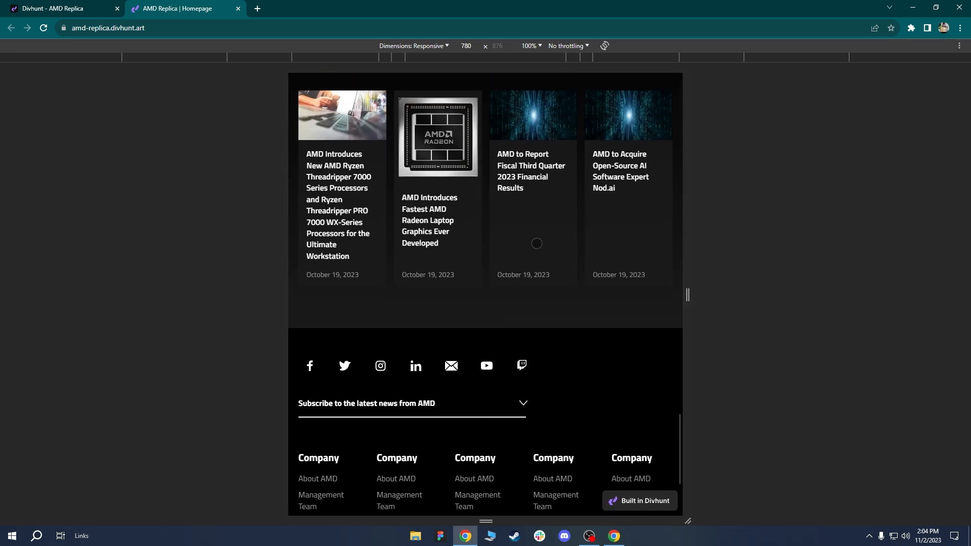
{"action": "scroll", "coordinate": [467, 161], "scroll_direction": "up", "scroll_amount": 20}
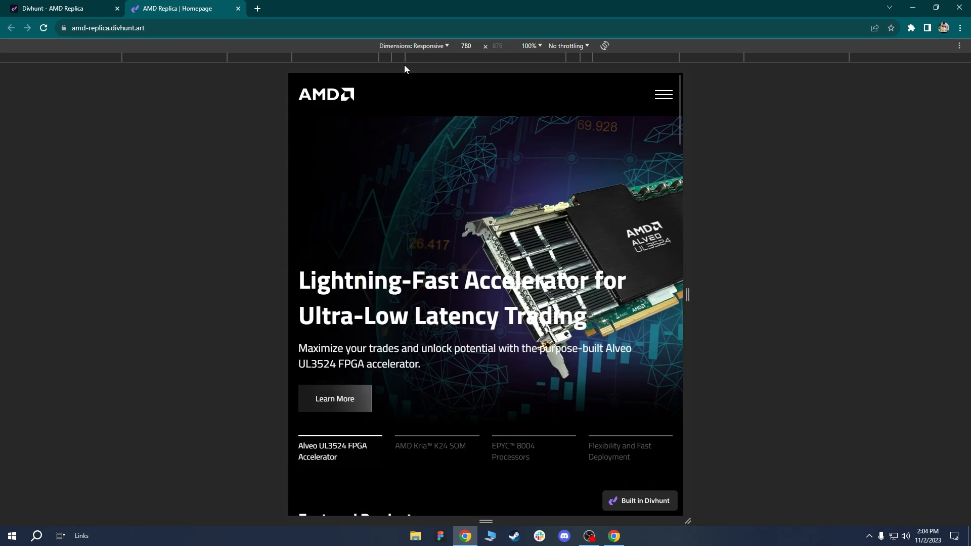
Back in the Divhunt builder, start adding a breakpoint from the breakpoint list, then dismiss the prompt.
{"action": "left_click", "coordinate": [118, 5]}
{"action": "scroll", "coordinate": [480, 112], "scroll_direction": "up", "scroll_amount": 5}
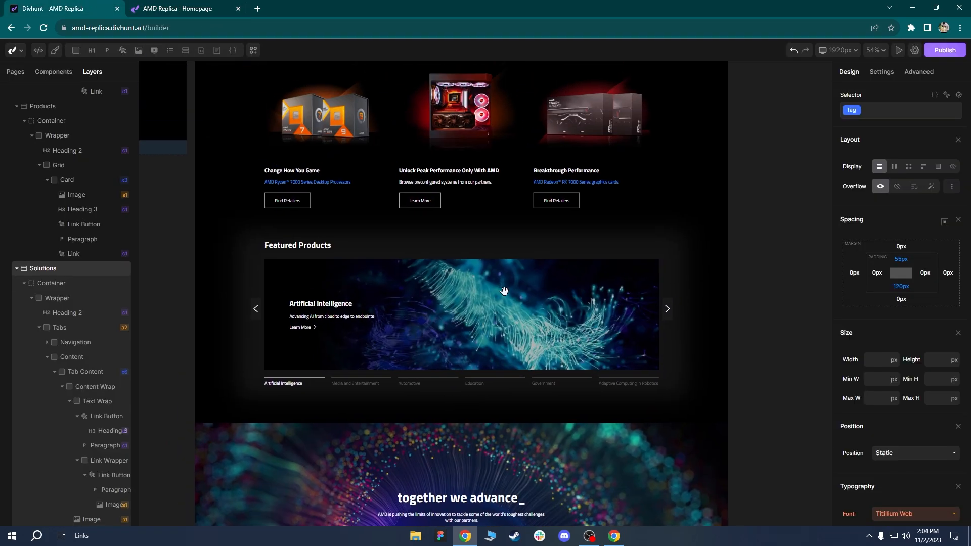
{"action": "scroll", "coordinate": [476, 361], "scroll_direction": "up", "scroll_amount": 5}
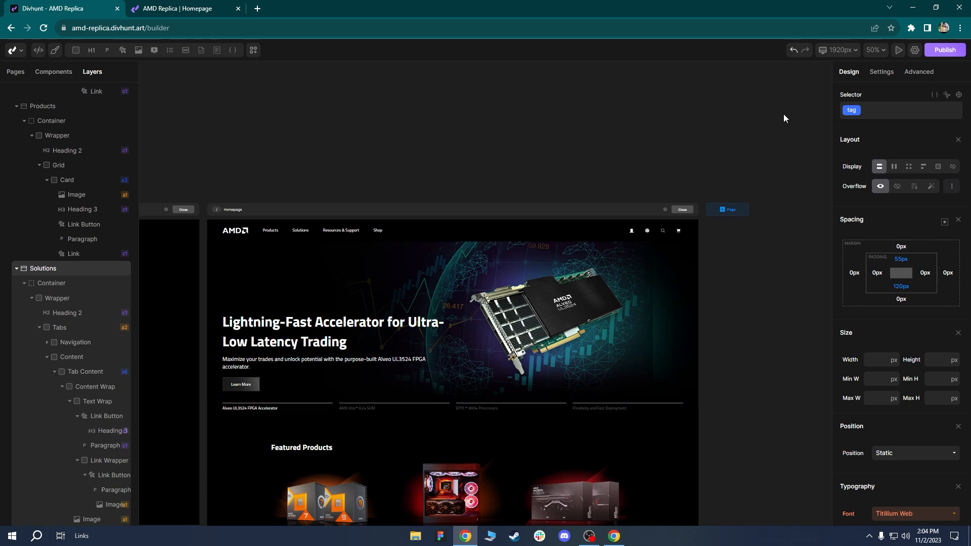
{"action": "left_click", "coordinate": [831, 57]}
{"action": "left_click_drag", "start_coordinate": [487, 177], "coordinate": [530, 100]}
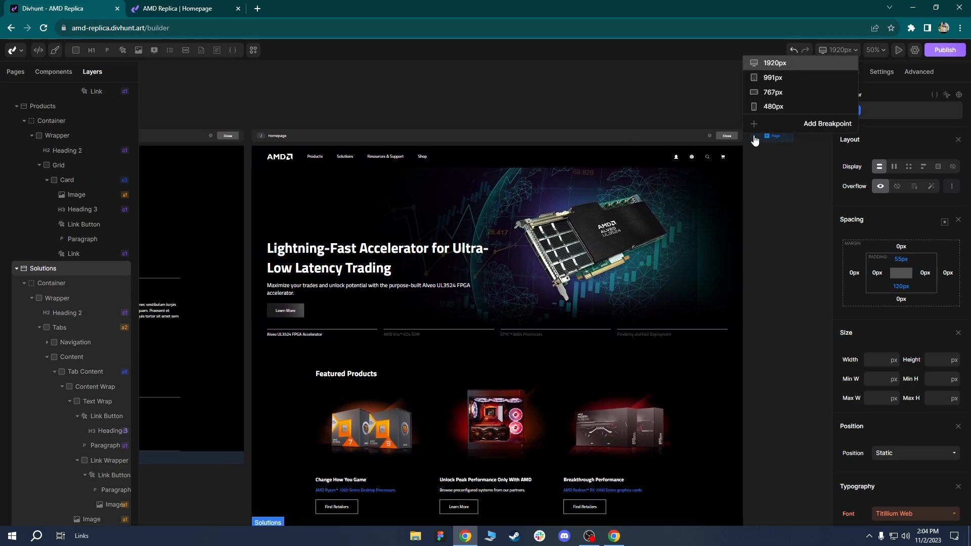
{"action": "left_click", "coordinate": [796, 128]}
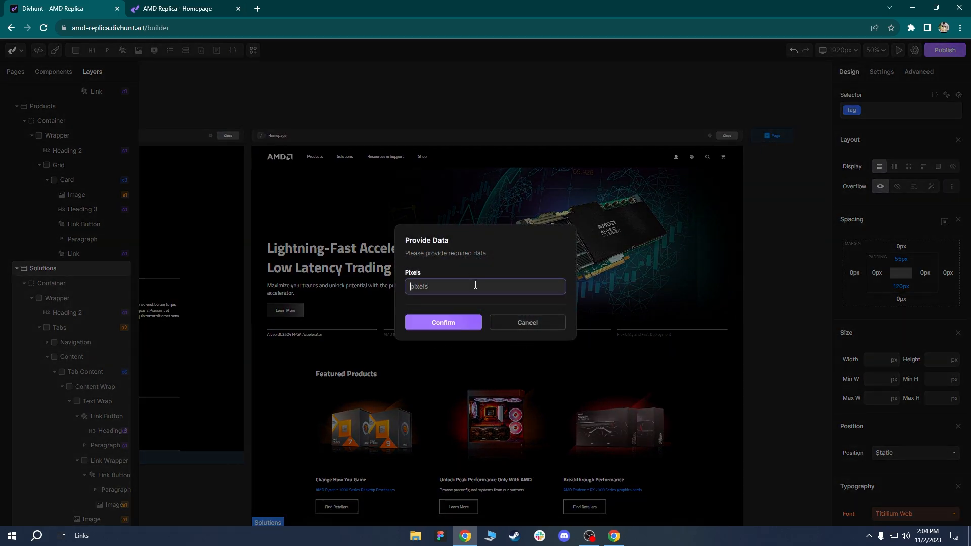
{"action": "left_click", "coordinate": [538, 323]}
Add a new 1440 px breakpoint through the Add Breakpoint prompt.
{"action": "left_click", "coordinate": [832, 52]}
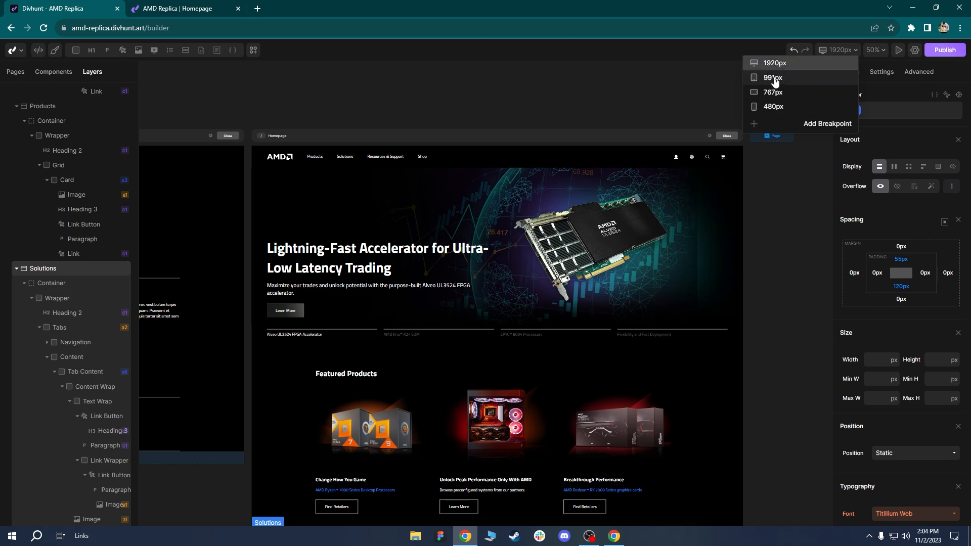
{"action": "left_click", "coordinate": [796, 123]}
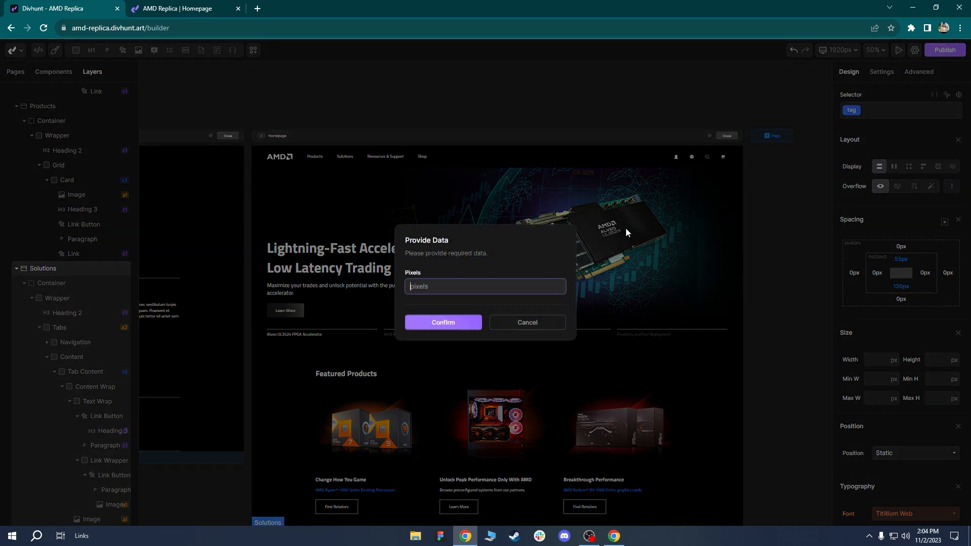
{"action": "left_click", "coordinate": [531, 324]}
{"action": "left_click", "coordinate": [838, 50]}
{"action": "left_click", "coordinate": [807, 124]}
{"action": "type", "text": "1440"}
{"action": "left_click", "coordinate": [453, 323]}
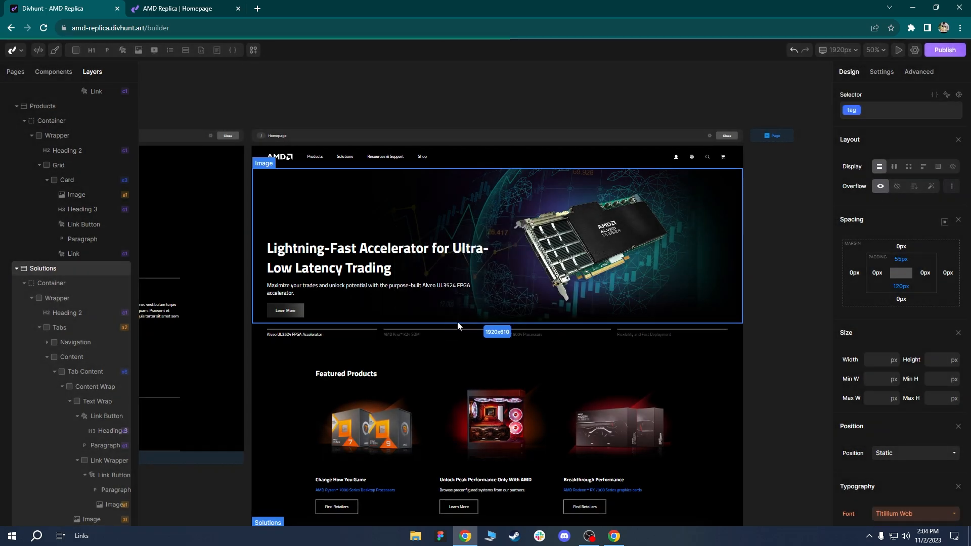
Preview the page at the 1440px breakpoint and select the hero's Heading 1.
{"action": "left_click", "coordinate": [831, 56]}
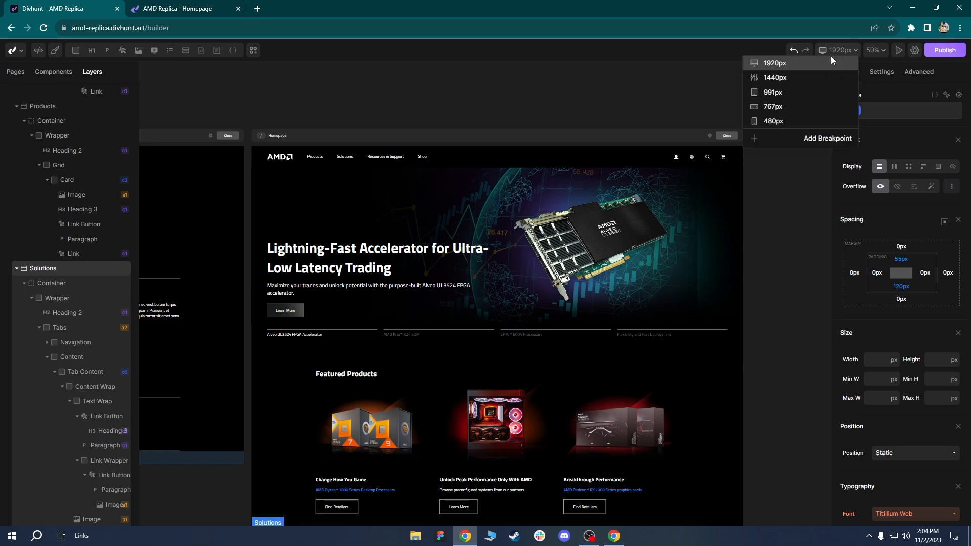
{"action": "left_click", "coordinate": [772, 78]}
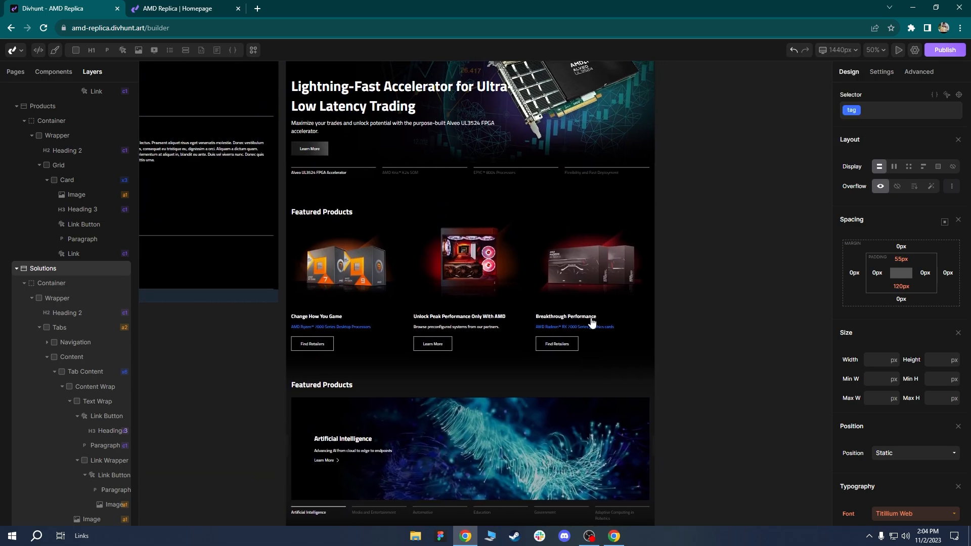
{"action": "scroll", "coordinate": [520, 266], "scroll_direction": "up", "scroll_amount": 1}
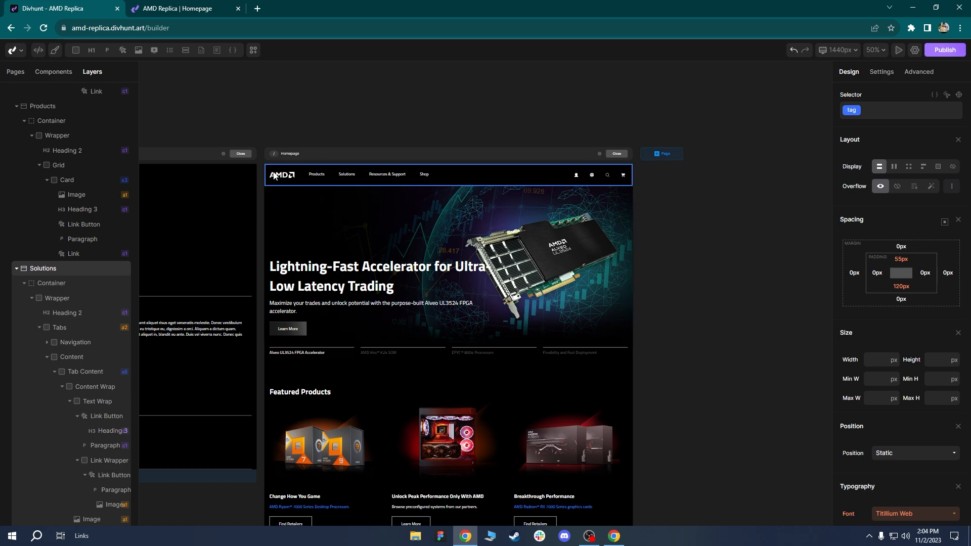
{"action": "left_click", "coordinate": [335, 287]}
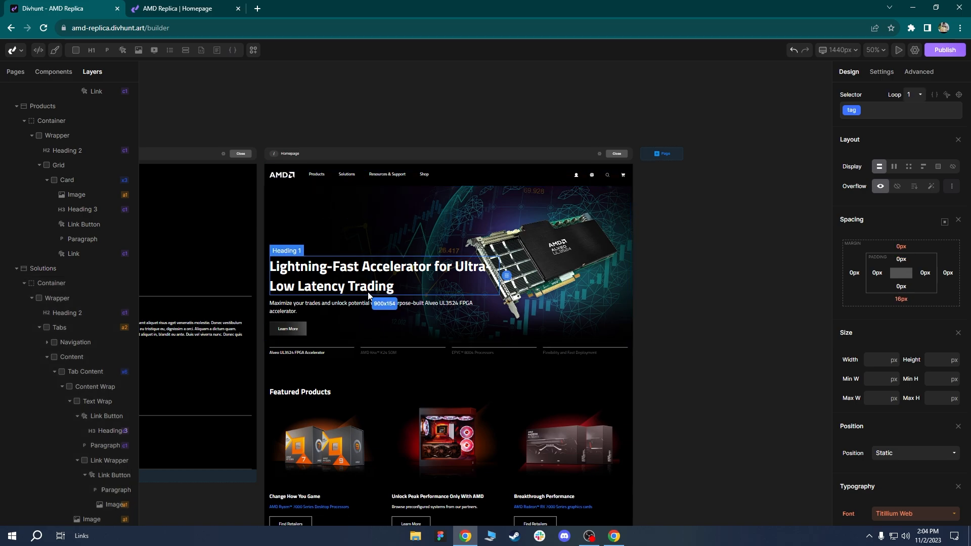
Switch back to the 1920px breakpoint, clear the selection and return to the published homepage.
{"action": "left_click", "coordinate": [831, 51]}
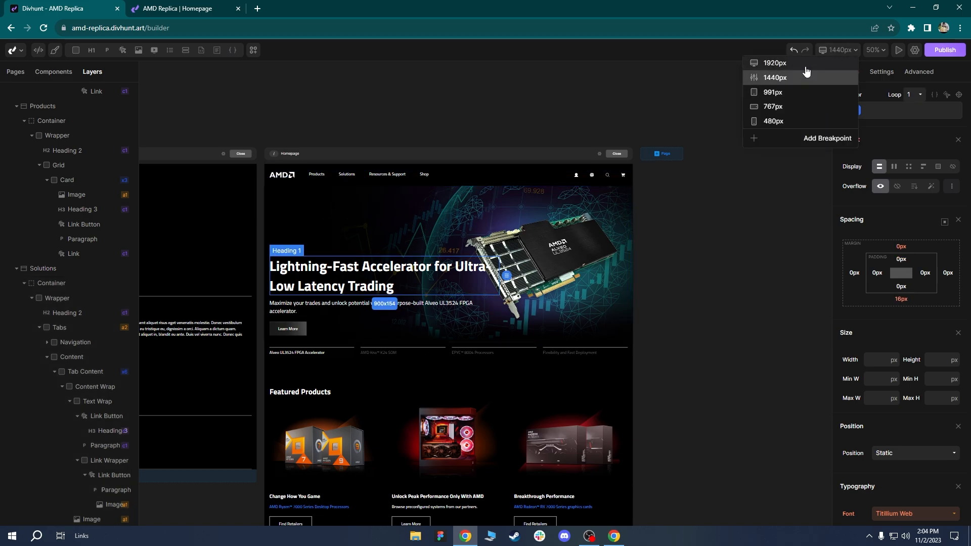
{"action": "left_click", "coordinate": [784, 65]}
{"action": "left_click", "coordinate": [839, 50]}
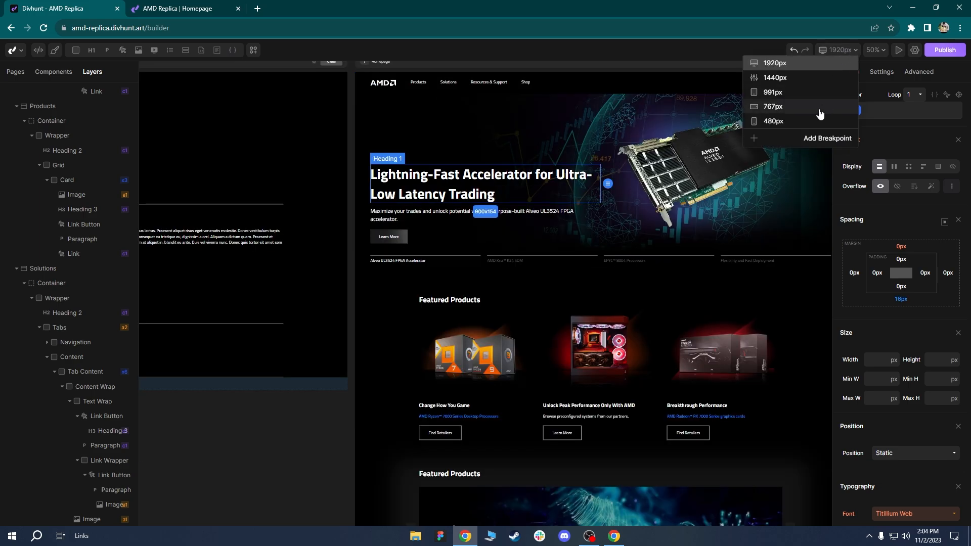
{"action": "scroll", "coordinate": [648, 195], "scroll_direction": "down", "scroll_amount": 2}
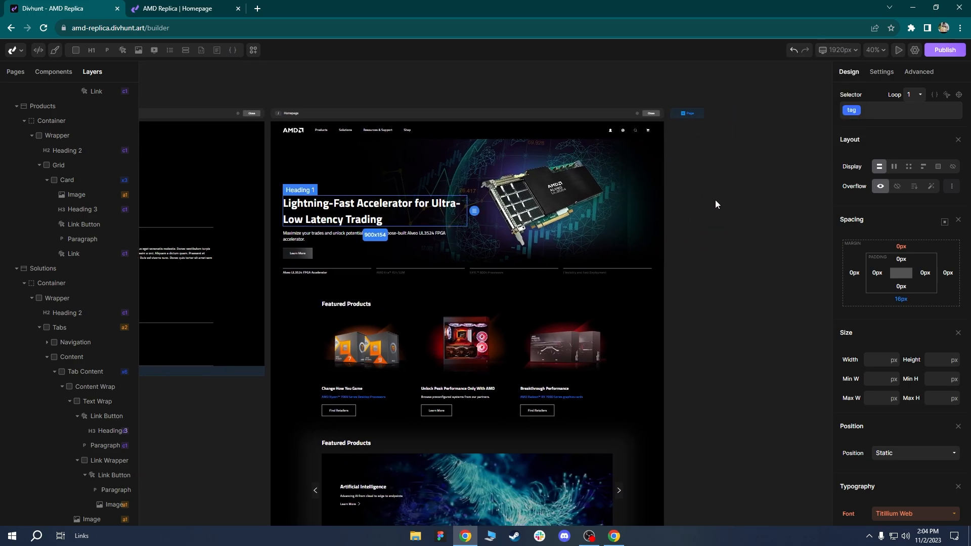
{"action": "left_click", "coordinate": [697, 203]}
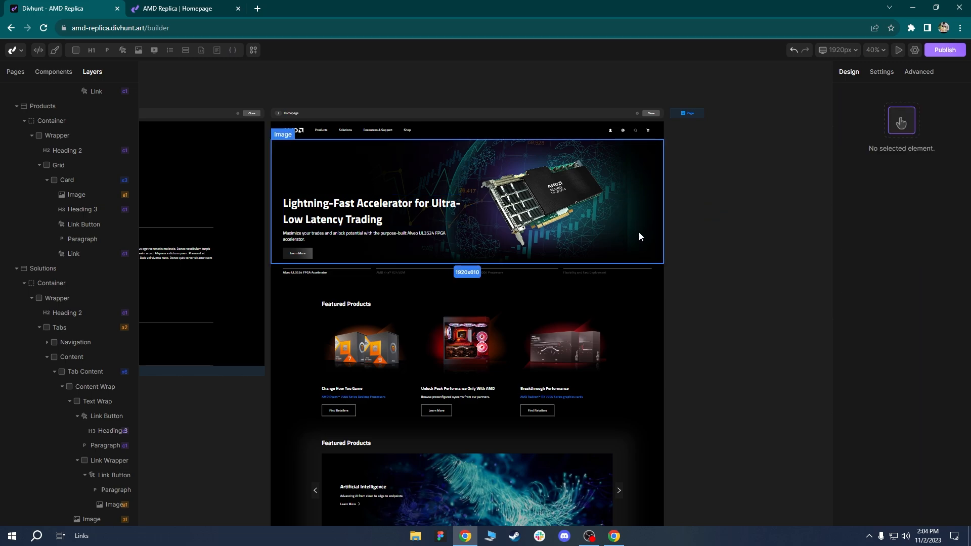
{"action": "left_click", "coordinate": [192, 6]}
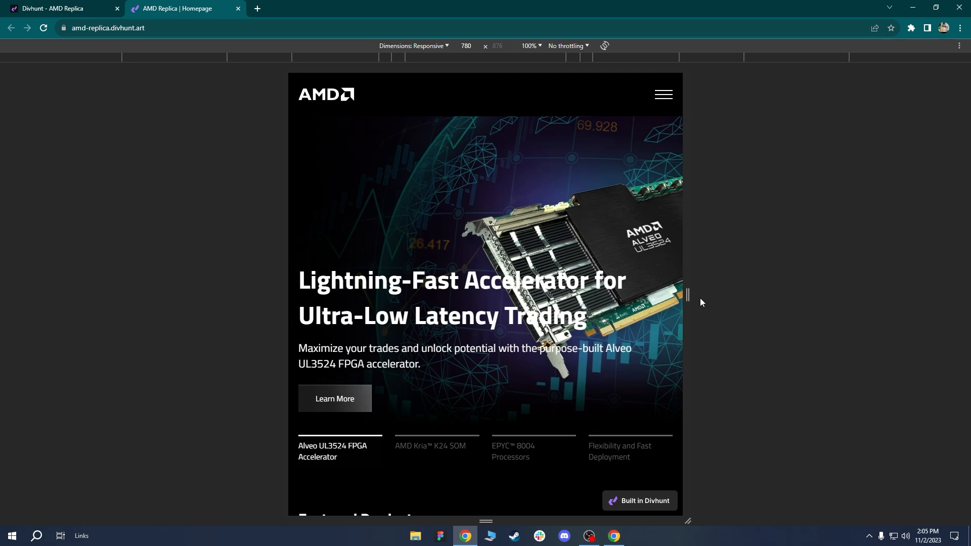
Leave device emulation, reload the live homepage at full desktop width and show the Alveo UL3524 slide.
{"action": "key", "text": "F12"}
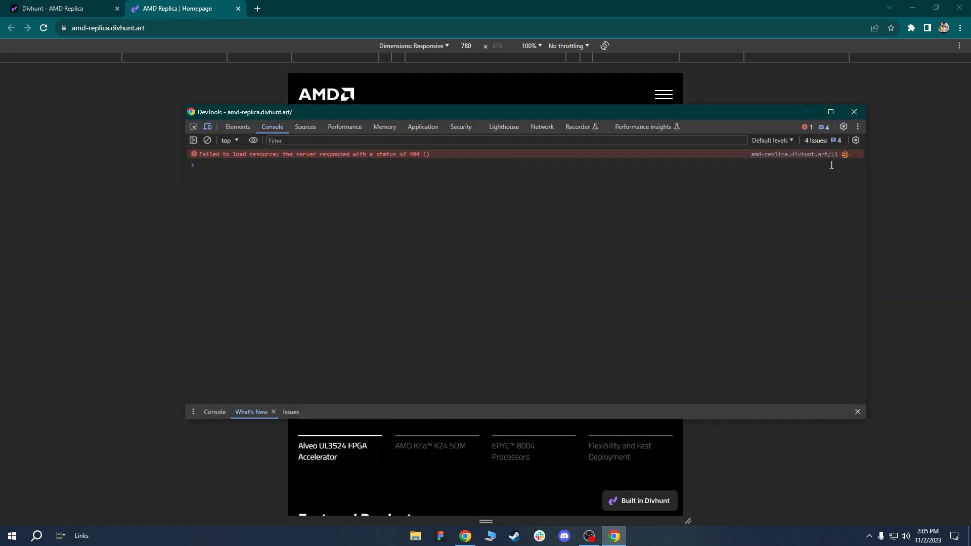
{"action": "left_click", "coordinate": [851, 112]}
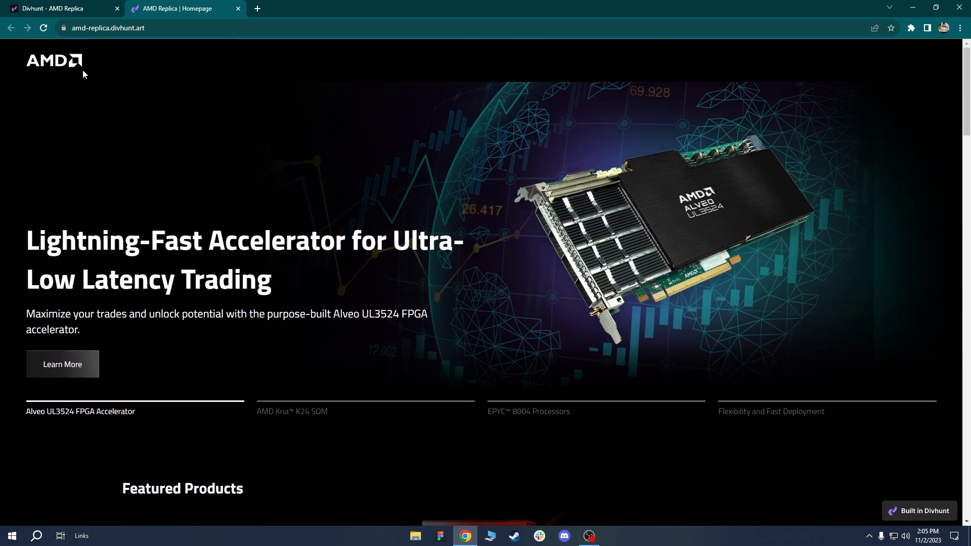
{"action": "left_click", "coordinate": [44, 31]}
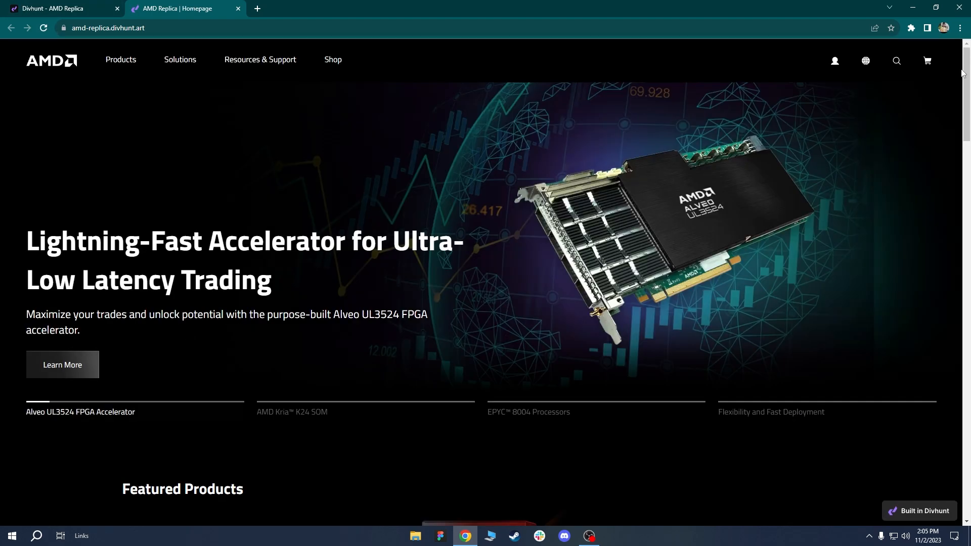
{"action": "mouse_move", "coordinate": [969, 71]}
{"action": "left_mouse_down"}
{"action": "mouse_move", "coordinate": [967, 450]}
{"action": "mouse_move", "coordinate": [967, 79]}
{"action": "left_mouse_up"}
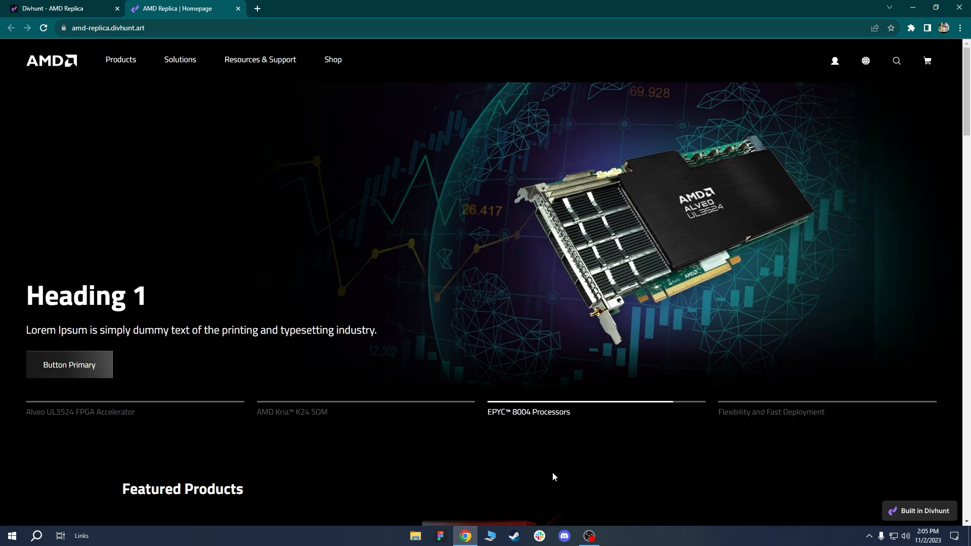
{"action": "left_click", "coordinate": [92, 415]}
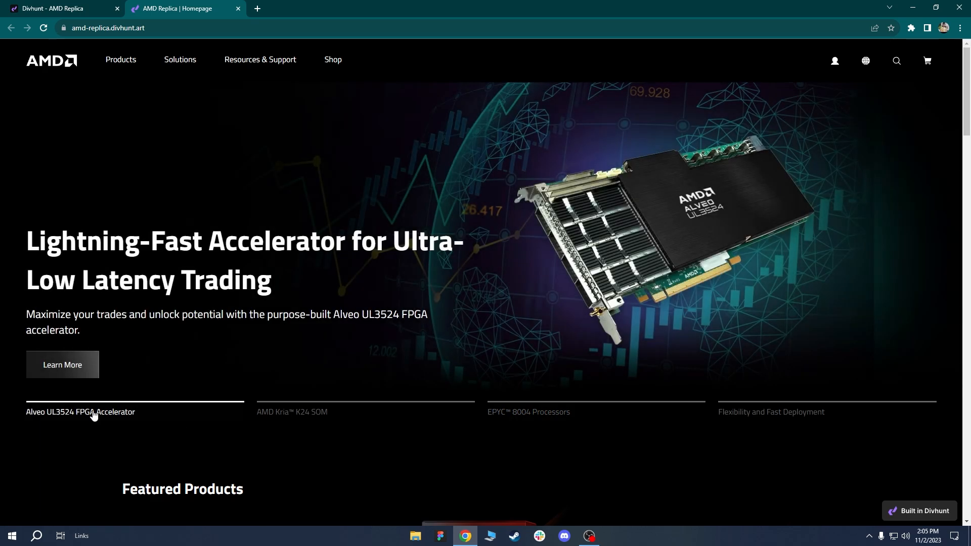